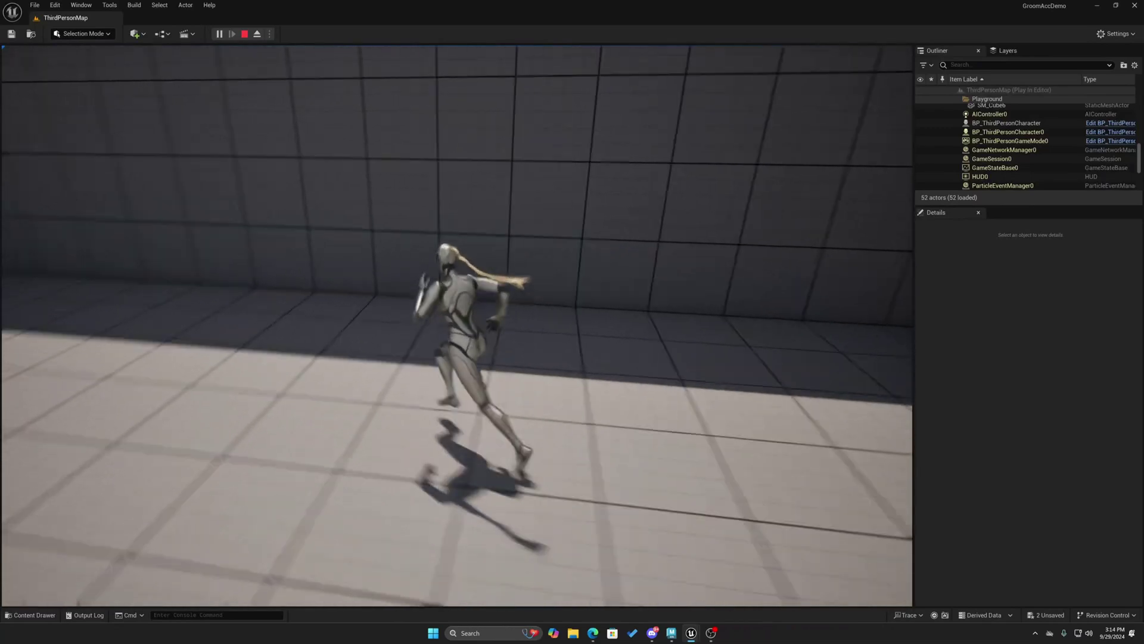
Run the character along the wall and jump over the blue cubes to examine how the ponytail moves
{"action": "key", "text": "d"}
{"action": "key", "text": "w"}
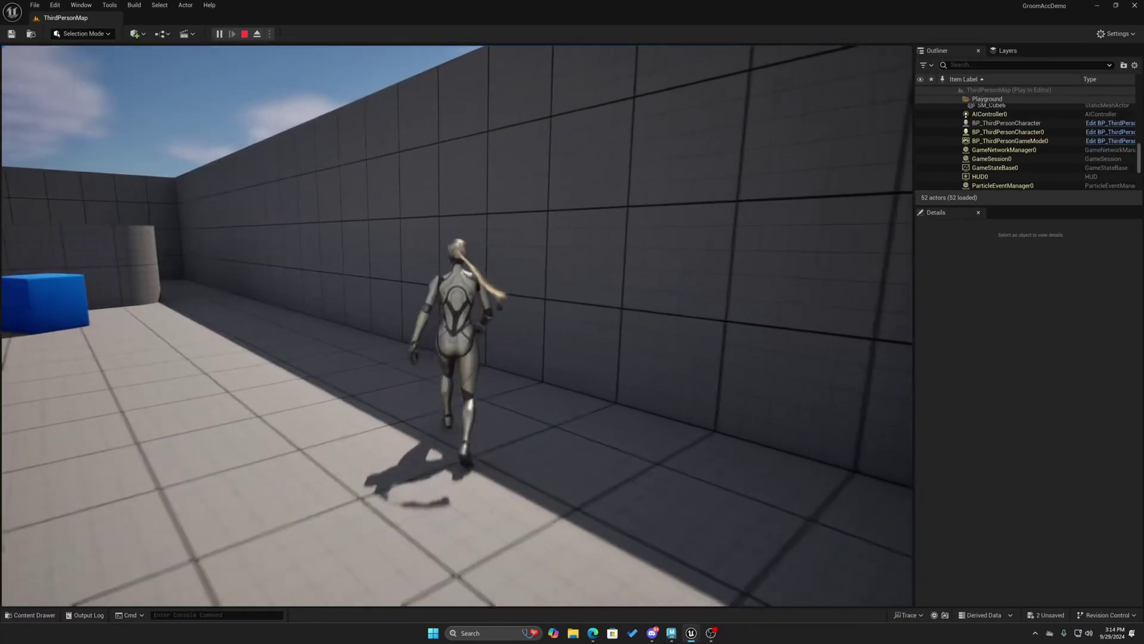
{"action": "key", "text": "d"}
{"action": "key", "text": "w"}
{"action": "key", "text": "space"}
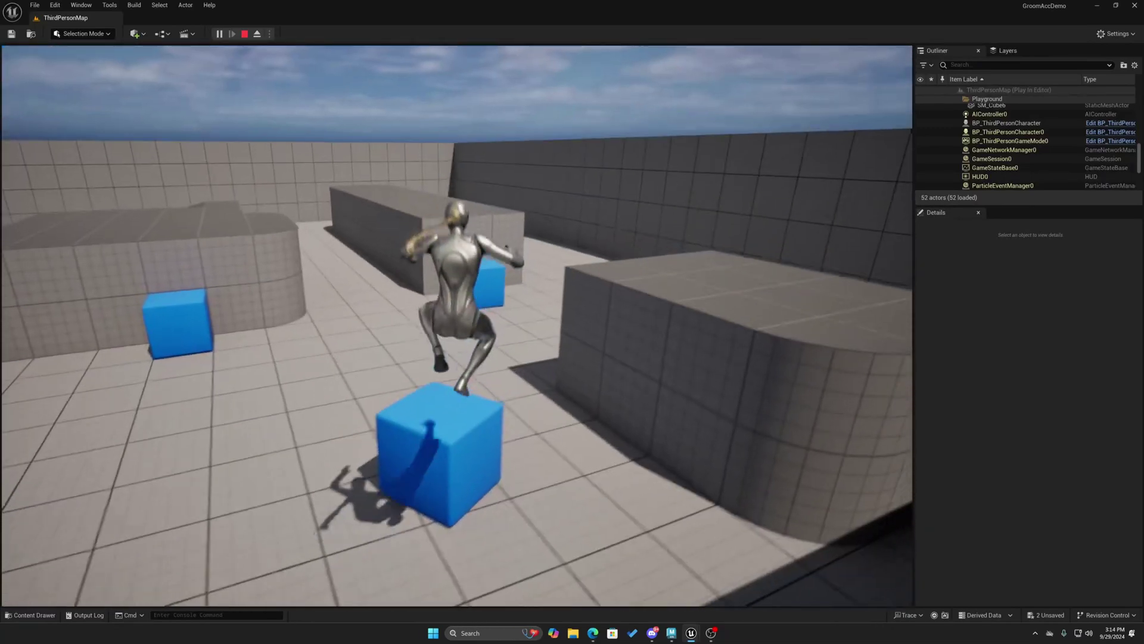
{"action": "key", "text": "space"}
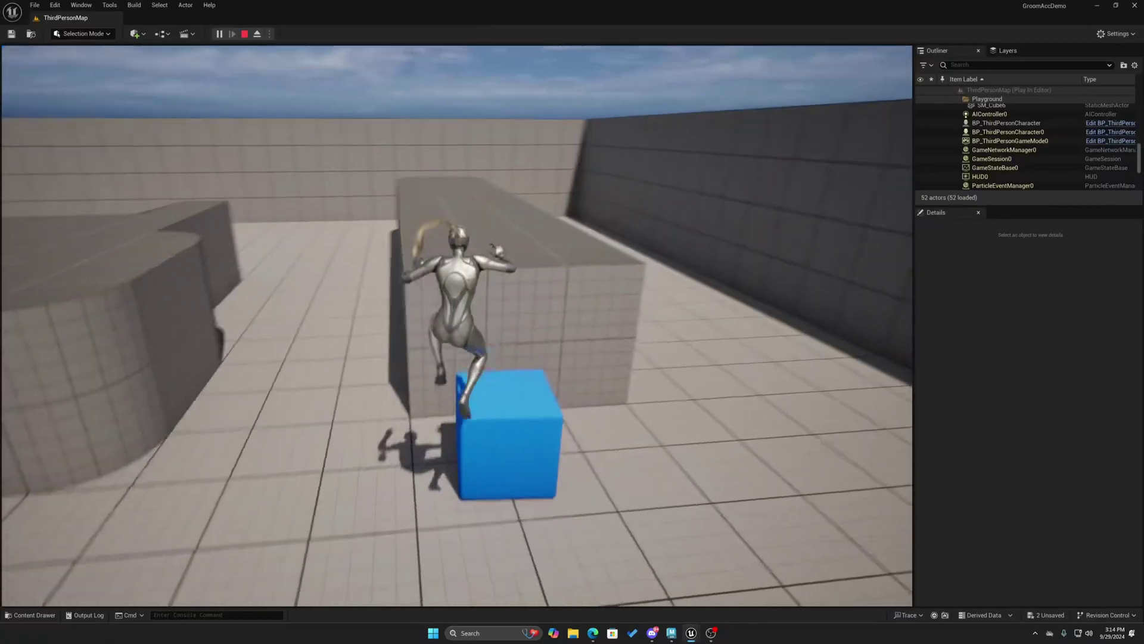
{"action": "key", "text": "space"}
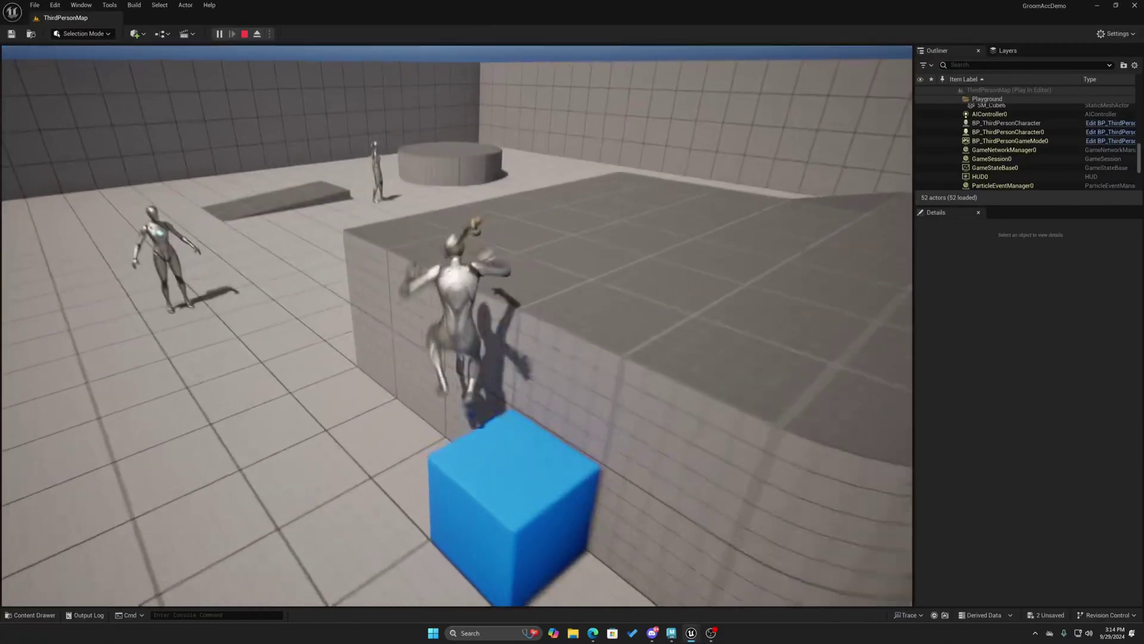
{"action": "key", "text": "a"}
{"action": "key", "text": "a"}
{"action": "key", "text": "a"}
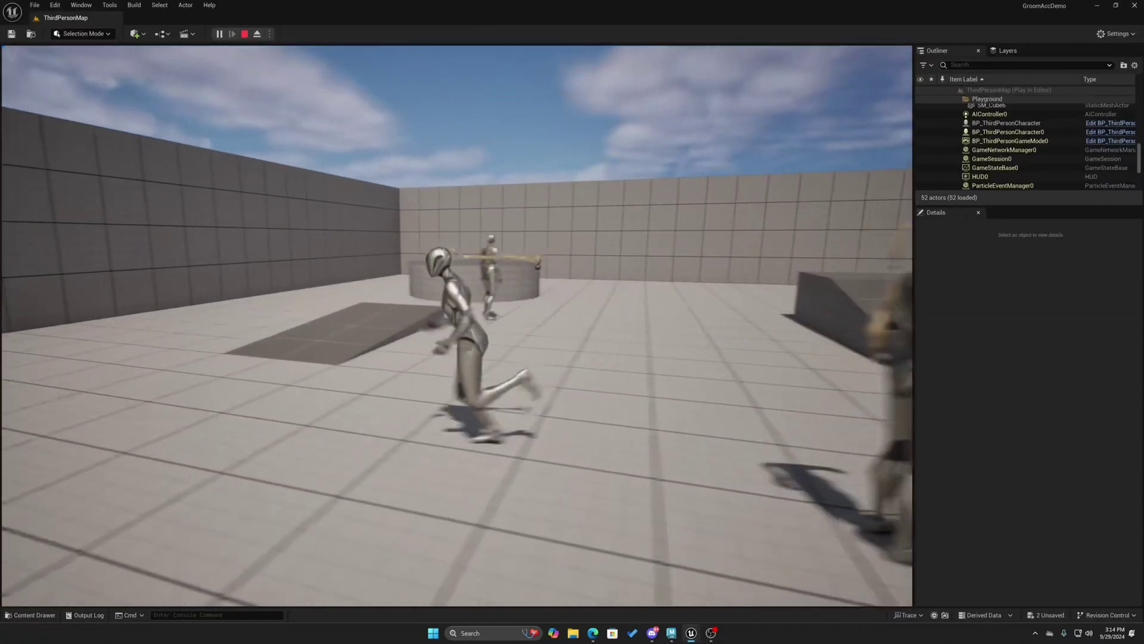
Run the character past the low ramp and jump around the round platform to observe the ponytail's swing
{"action": "key", "text": "w"}
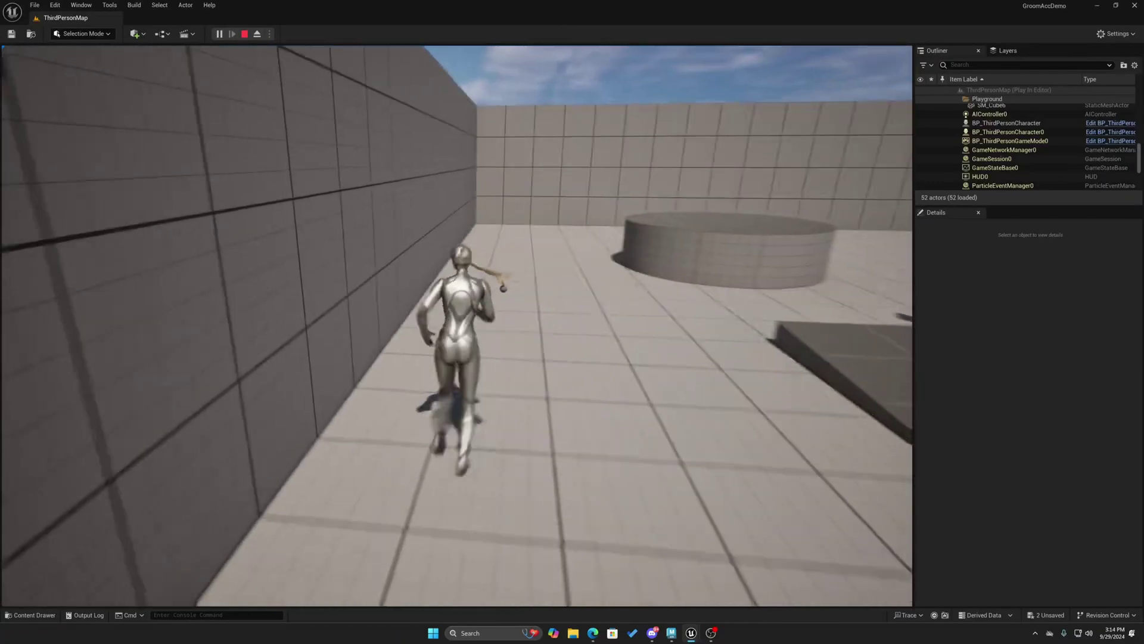
{"action": "key", "text": "d"}
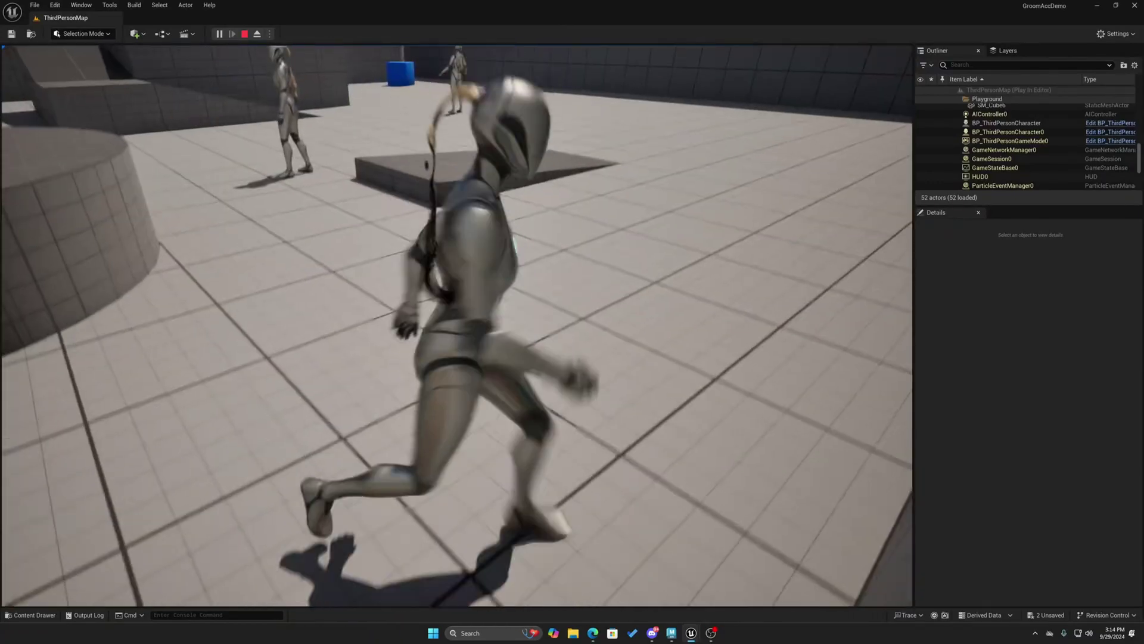
{"action": "key", "text": "w"}
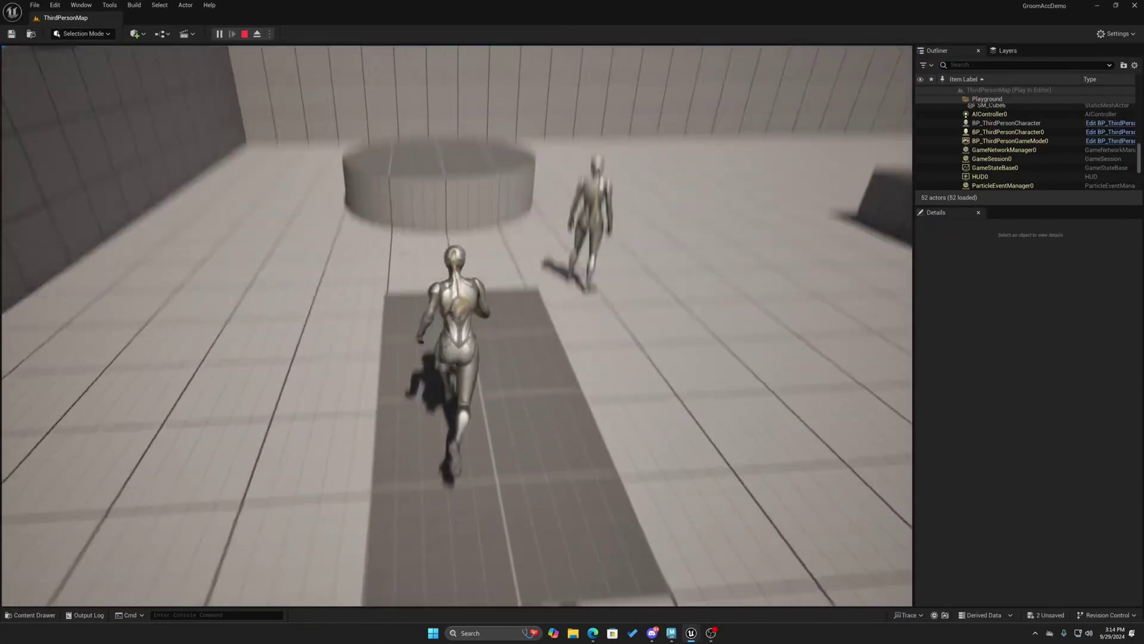
{"action": "key", "text": "space"}
{"action": "key", "text": "w"}
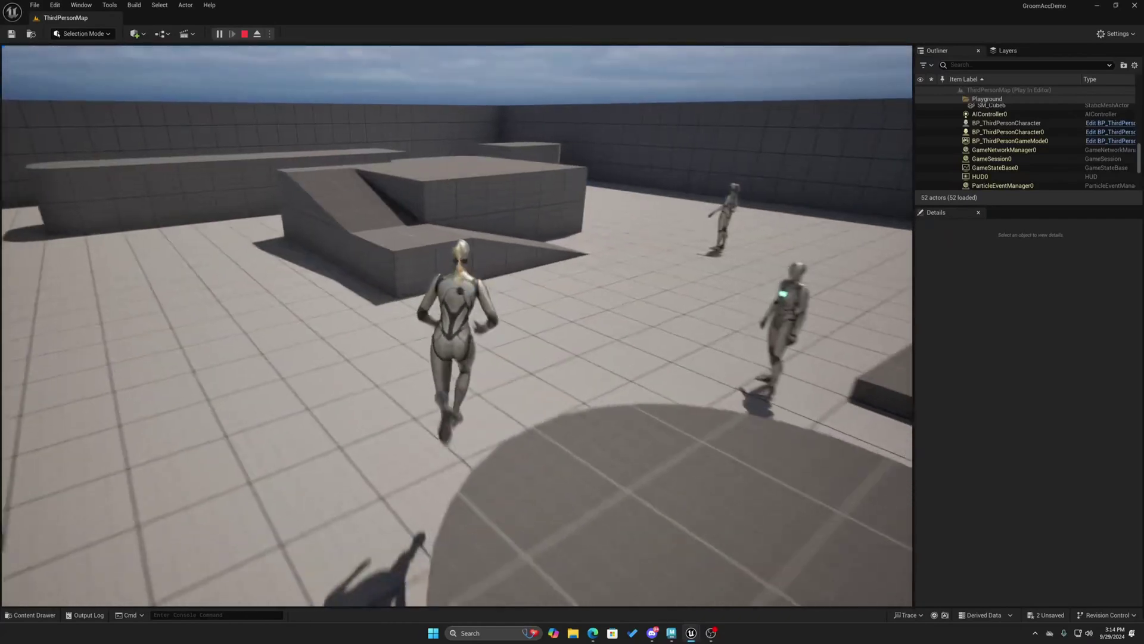
{"action": "key", "text": "space"}
{"action": "key", "text": "w"}
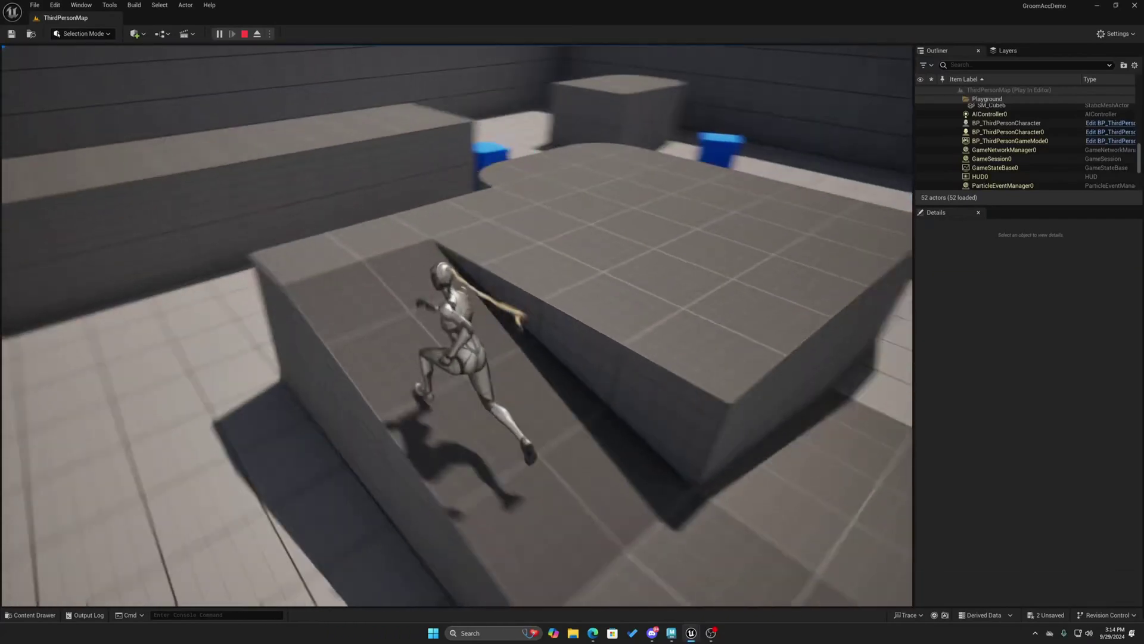
Run the character up the ramp and jump across the raised blocks to check the ponytail physics
{"action": "key", "text": "w"}
{"action": "key", "text": "space"}
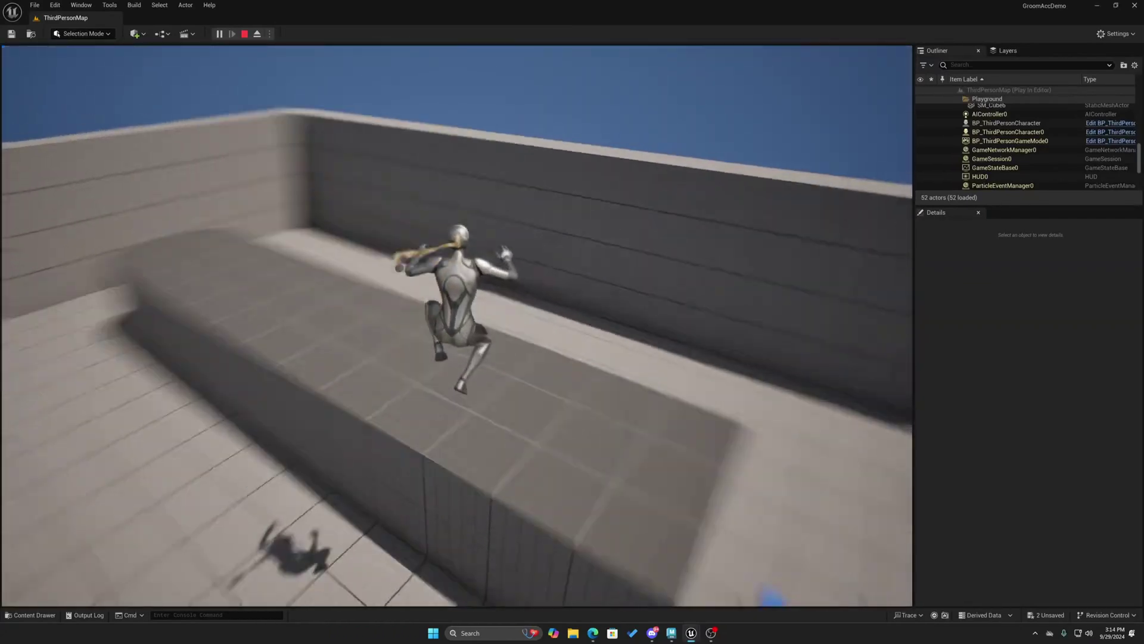
{"action": "key", "text": "space"}
{"action": "key", "text": "w"}
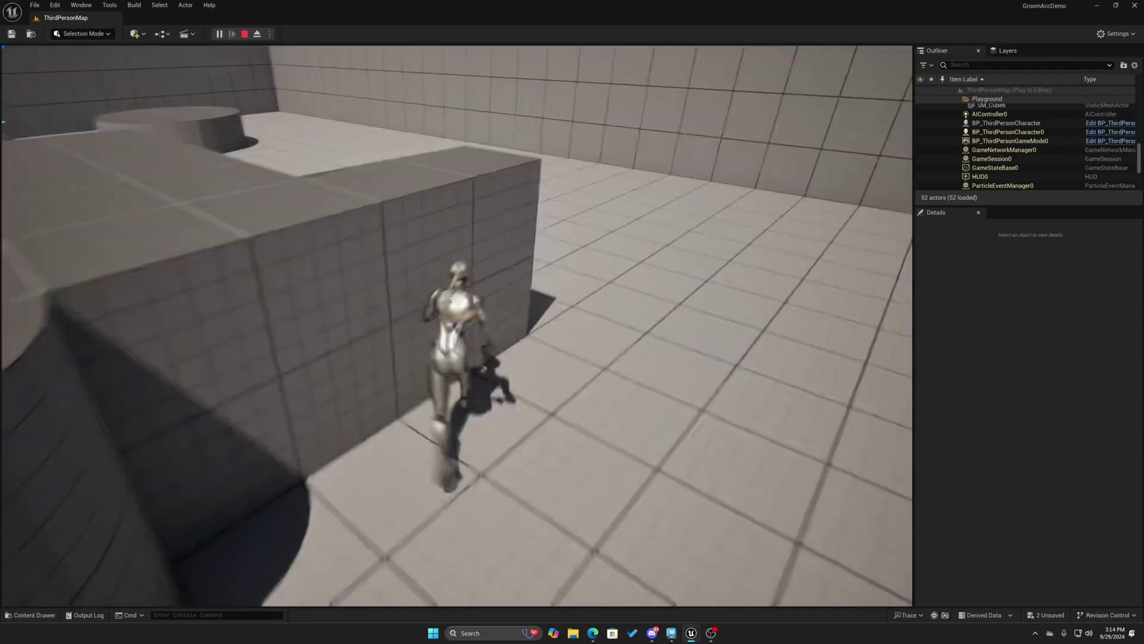
{"action": "key", "text": "w"}
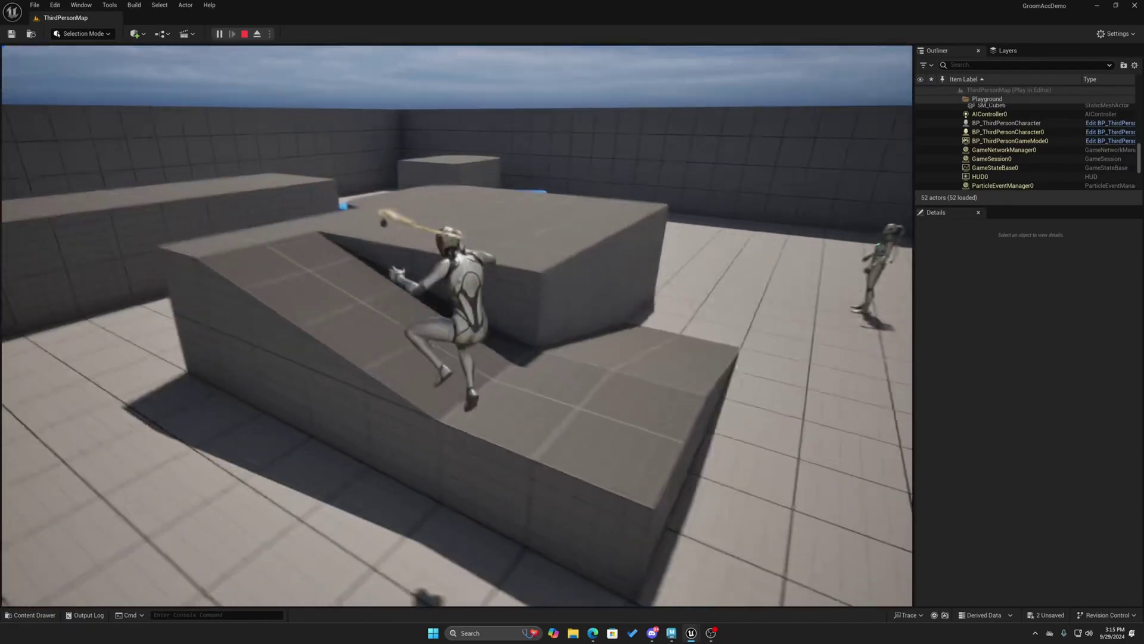
{"action": "key", "text": "w"}
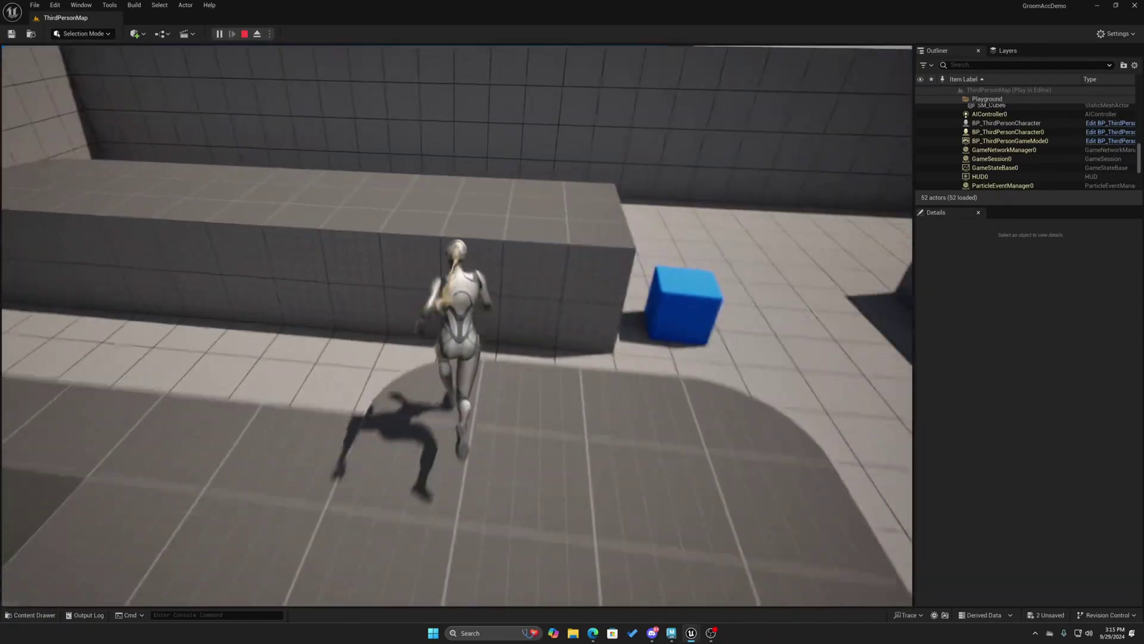
{"action": "key", "text": "space"}
{"action": "key", "text": "w"}
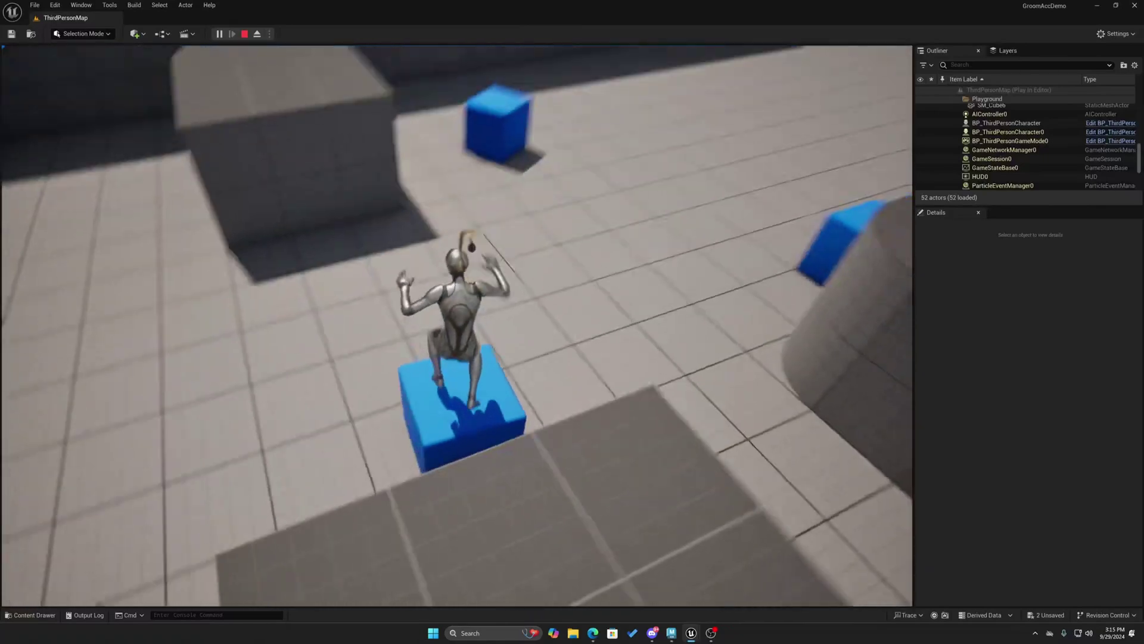
Jump the character over a blue cube onto the raised platform to view the ponytail from the side
{"action": "key", "text": "d"}
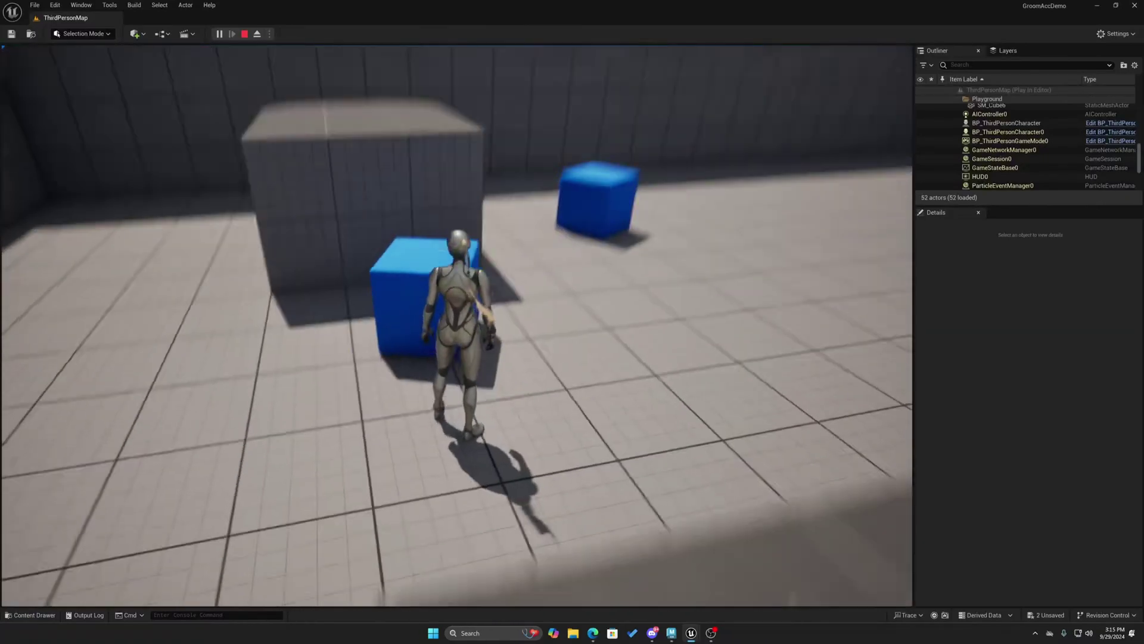
{"action": "key", "text": "w"}
{"action": "key", "text": "space"}
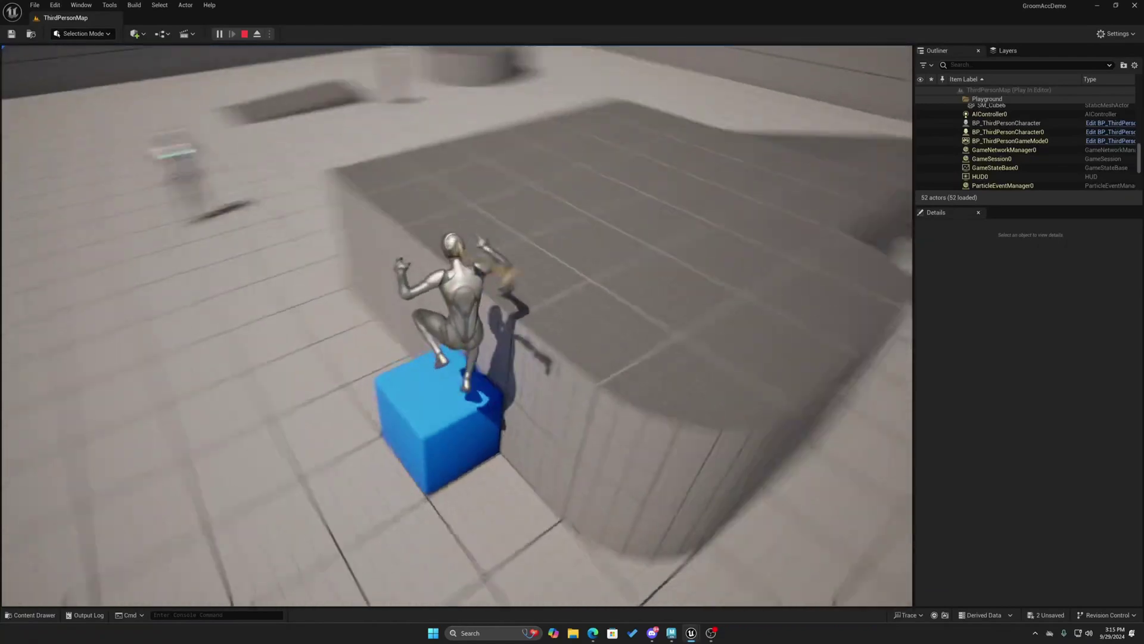
{"action": "key", "text": "w"}
{"action": "key", "text": "space"}
{"action": "key", "text": "d"}
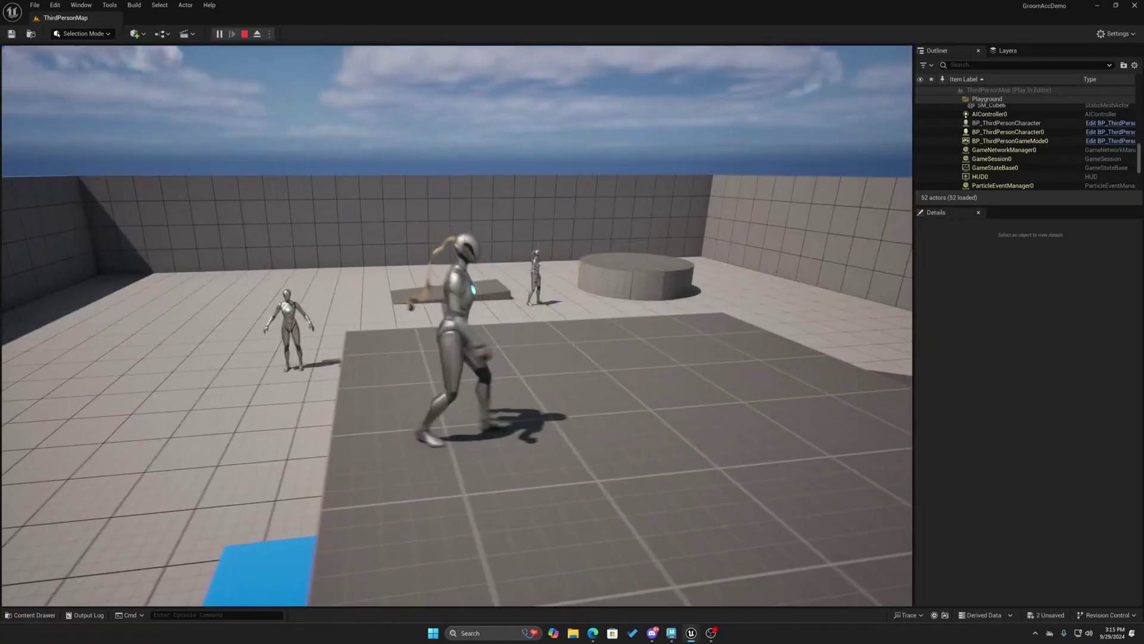
{"action": "key", "text": "w"}
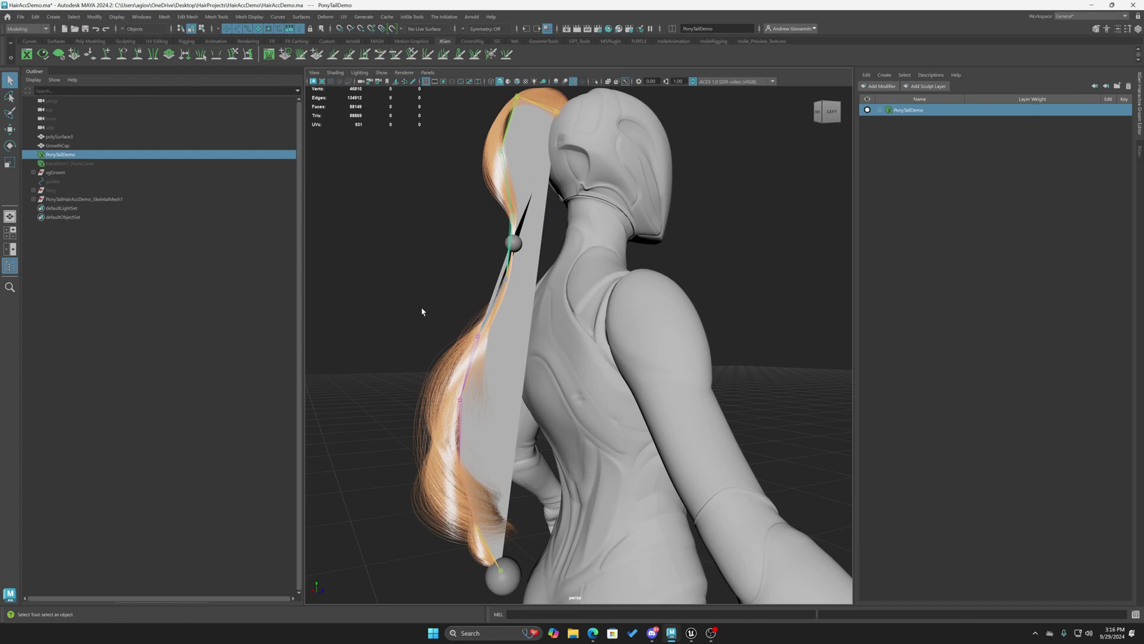
Switch to Maya and toggle the PonyTailDemo groom's visibility off and on to examine the joint chain beneath it
{"action": "mouse_move", "coordinate": [422, 311]}
{"action": "left_mouse_down", "text": "alt"}
{"action": "mouse_move", "coordinate": [537, 313]}
{"action": "mouse_move", "coordinate": [409, 316]}
{"action": "left_mouse_up", "text": "alt"}
{"action": "middle_click_drag", "start_coordinate": [409, 317], "coordinate": [481, 400], "text": "alt"}
{"action": "right_click_drag", "start_coordinate": [481, 400], "coordinate": [592, 312], "text": "alt"}
{"action": "left_click", "coordinate": [867, 111]}
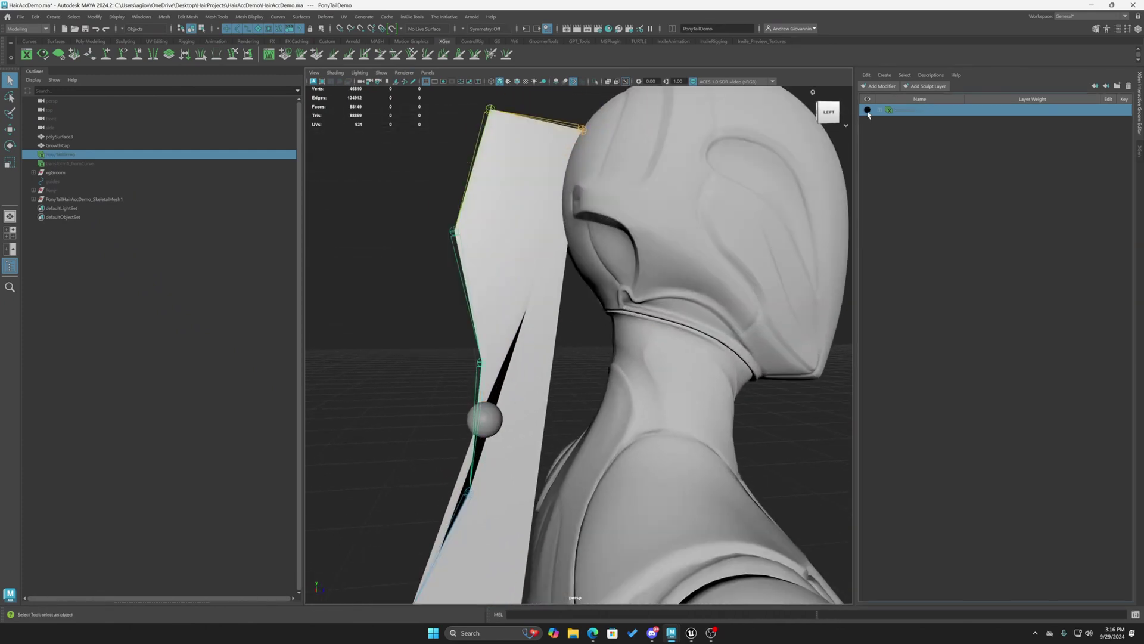
{"action": "left_click", "coordinate": [867, 111]}
Select the hair accessory sphere, then the flat mesh behind the ponytail, and examine how it follows the joints along the hair
{"action": "left_click_drag", "start_coordinate": [632, 268], "coordinate": [514, 313], "text": "alt"}
{"action": "left_click", "coordinate": [493, 390]}
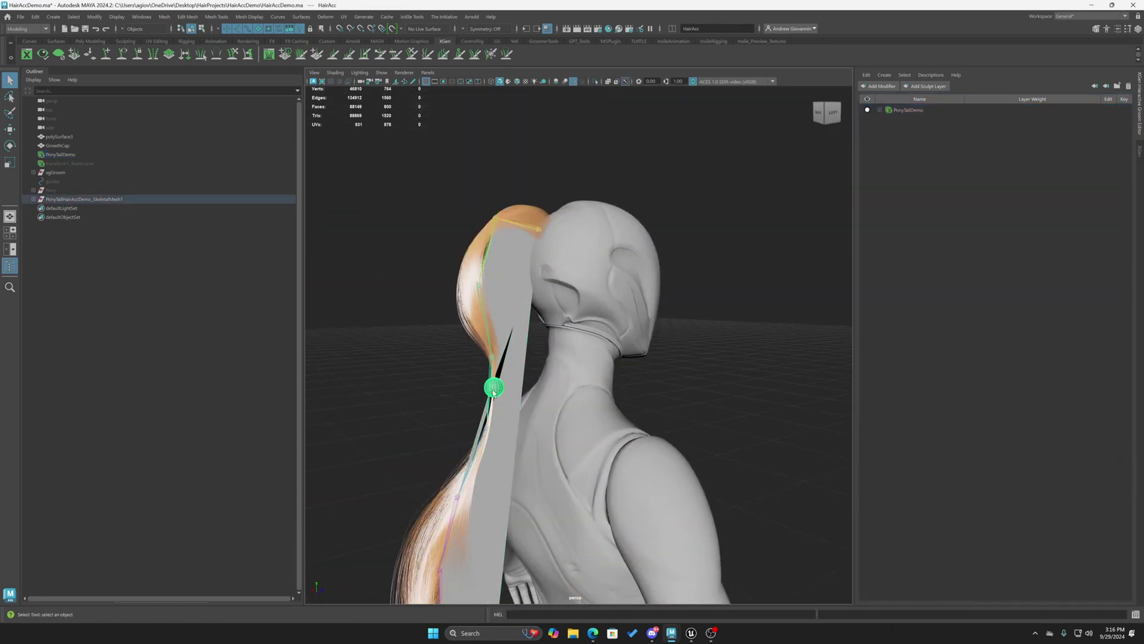
{"action": "left_click_drag", "start_coordinate": [518, 376], "coordinate": [455, 256], "text": "alt"}
{"action": "left_click", "coordinate": [455, 256]}
{"action": "right_click_drag", "start_coordinate": [455, 256], "coordinate": [550, 323], "text": "alt"}
{"action": "middle_click_drag", "start_coordinate": [550, 323], "coordinate": [558, 342], "text": "alt"}
{"action": "middle_click_drag", "start_coordinate": [572, 471], "coordinate": [536, 196], "text": "alt"}
{"action": "mouse_move", "coordinate": [510, 402]}
{"action": "middle_mouse_down", "text": "alt"}
{"action": "mouse_move", "coordinate": [505, 219]}
{"action": "mouse_move", "coordinate": [521, 329]}
{"action": "mouse_move", "coordinate": [512, 509]}
{"action": "middle_mouse_up", "text": "alt"}
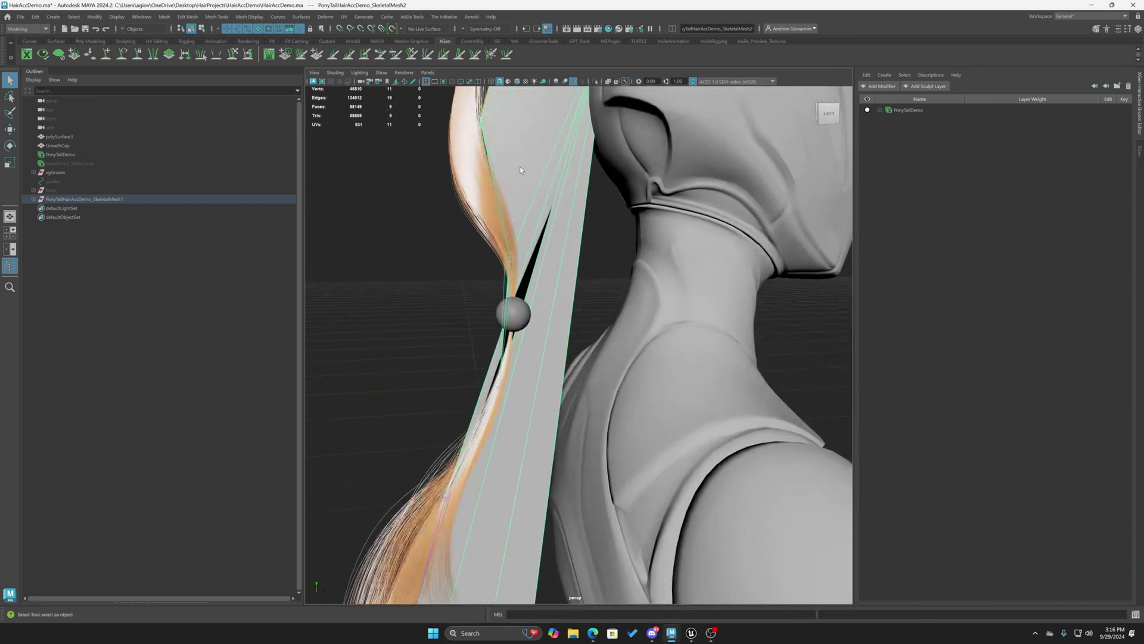
{"action": "middle_click_drag", "start_coordinate": [516, 186], "coordinate": [506, 360], "text": "alt"}
{"action": "middle_click_drag", "start_coordinate": [531, 293], "coordinate": [500, 172], "text": "alt"}
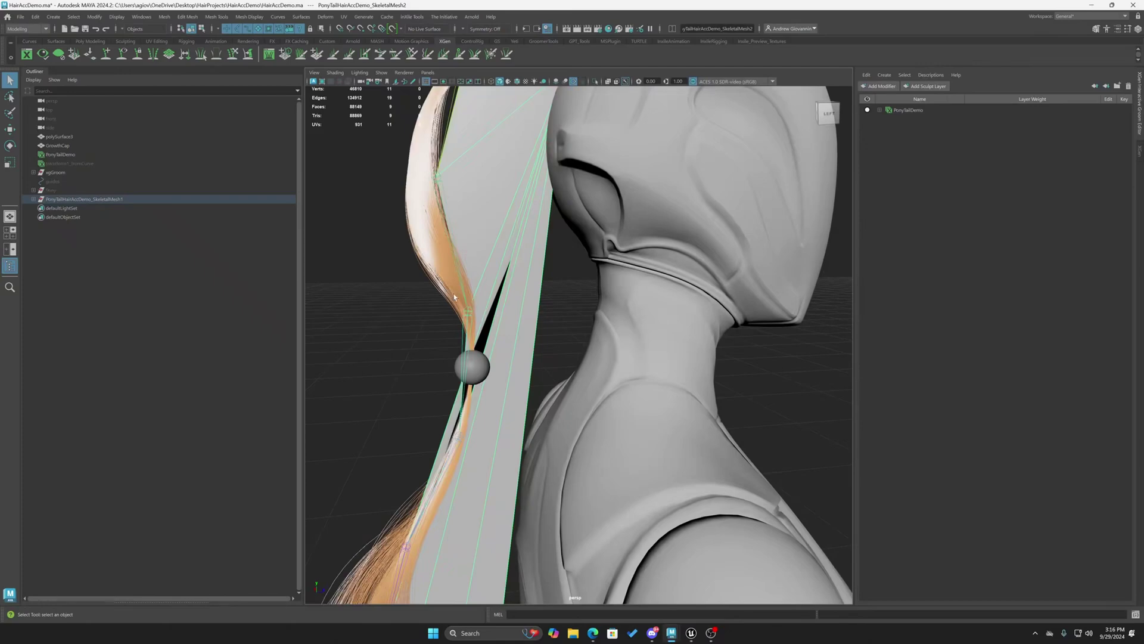
{"action": "middle_click_drag", "start_coordinate": [499, 397], "coordinate": [478, 258], "text": "alt"}
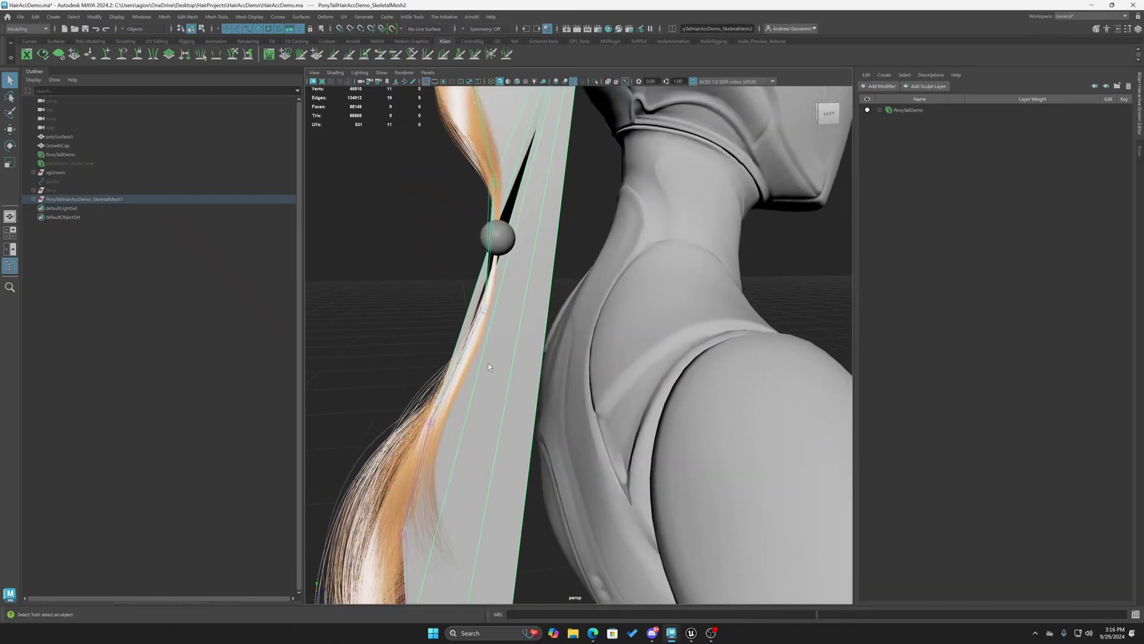
{"action": "middle_click_drag", "start_coordinate": [488, 366], "coordinate": [525, 438], "text": "alt"}
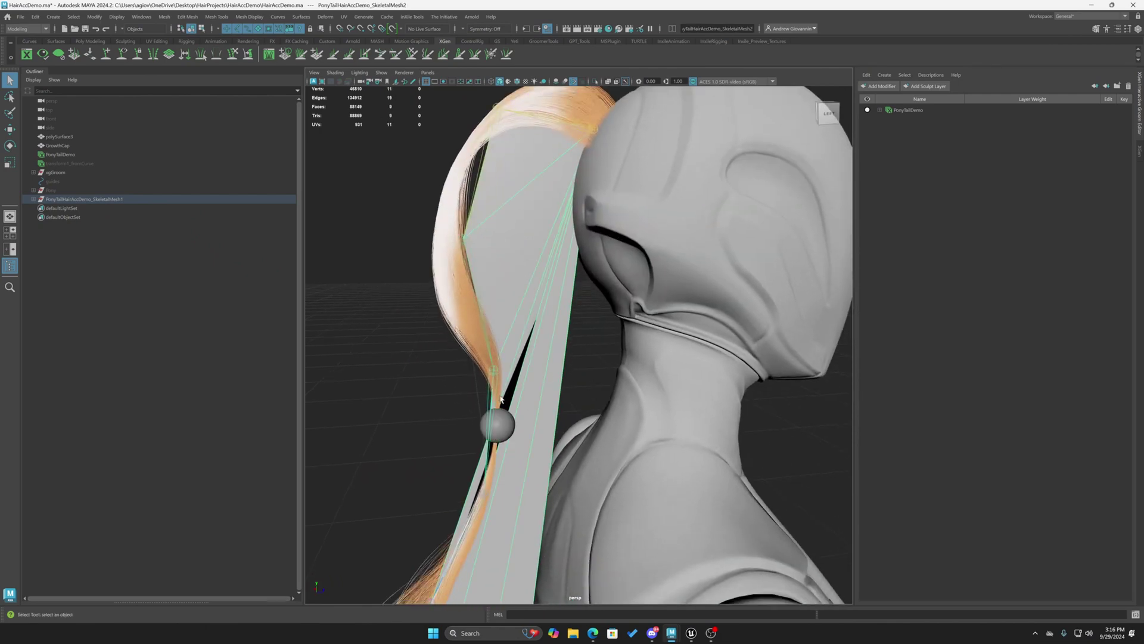
{"action": "left_click_drag", "start_coordinate": [501, 398], "coordinate": [509, 258], "text": "alt"}
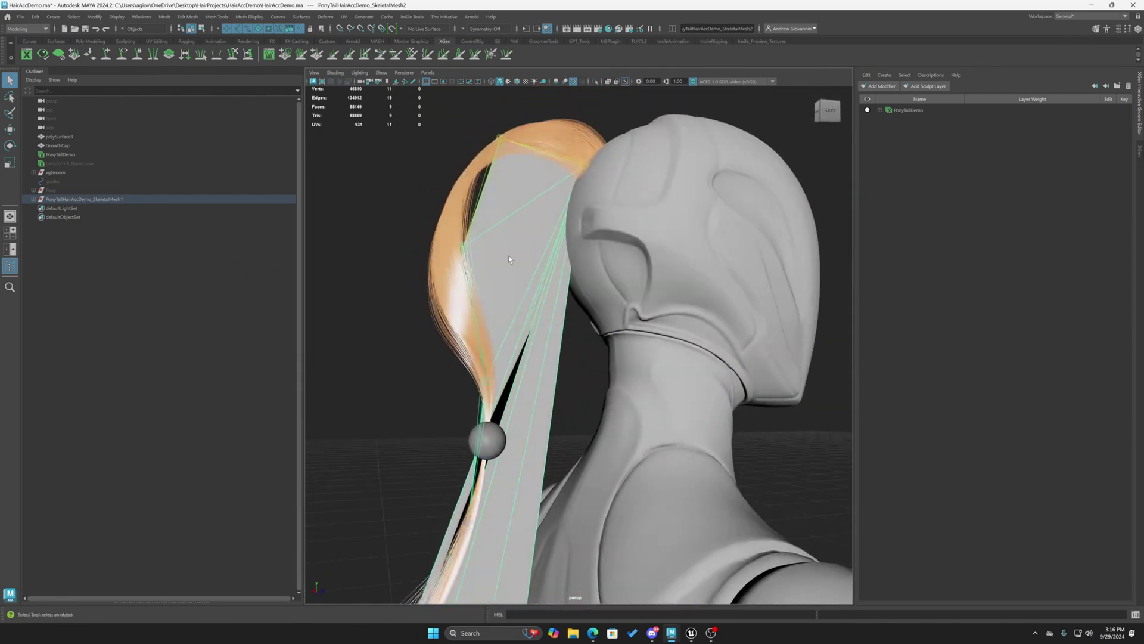
Select the hair accessory mesh with the Move tool and examine its spheres at the ponytail's middle and tip
{"action": "left_click", "coordinate": [500, 447]}
{"action": "left_click_drag", "start_coordinate": [500, 447], "coordinate": [516, 382], "text": "alt"}
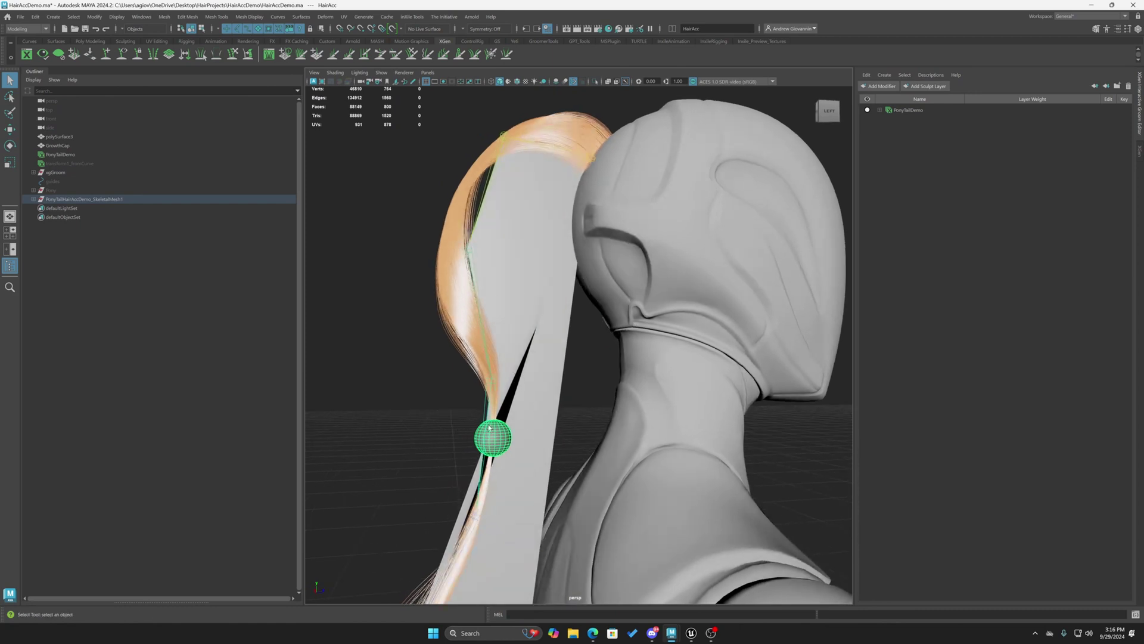
{"action": "middle_click_drag", "start_coordinate": [483, 464], "coordinate": [516, 226], "text": "alt"}
{"action": "key", "text": "w"}
{"action": "scroll", "coordinate": [504, 354], "scroll_direction": "down", "scroll_amount": 4}
{"action": "scroll", "coordinate": [505, 353], "scroll_direction": "up", "scroll_amount": 2}
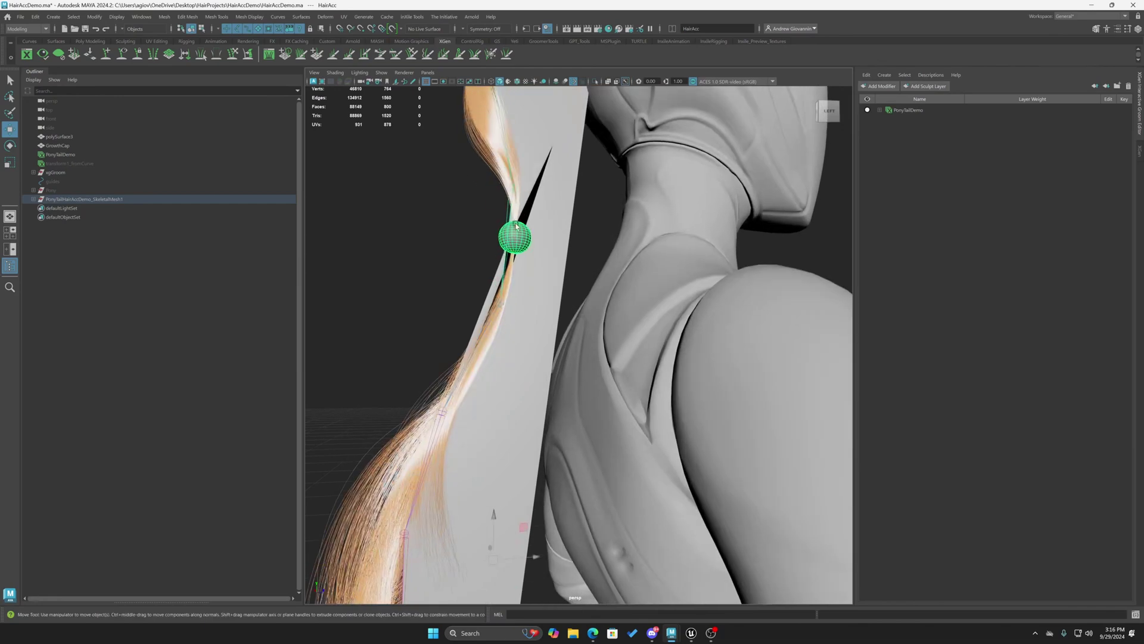
{"action": "middle_click_drag", "start_coordinate": [495, 424], "coordinate": [558, 206], "text": "alt"}
{"action": "middle_click_drag", "start_coordinate": [540, 424], "coordinate": [539, 248], "text": "alt"}
{"action": "middle_click_drag", "start_coordinate": [584, 461], "coordinate": [543, 351], "text": "alt"}
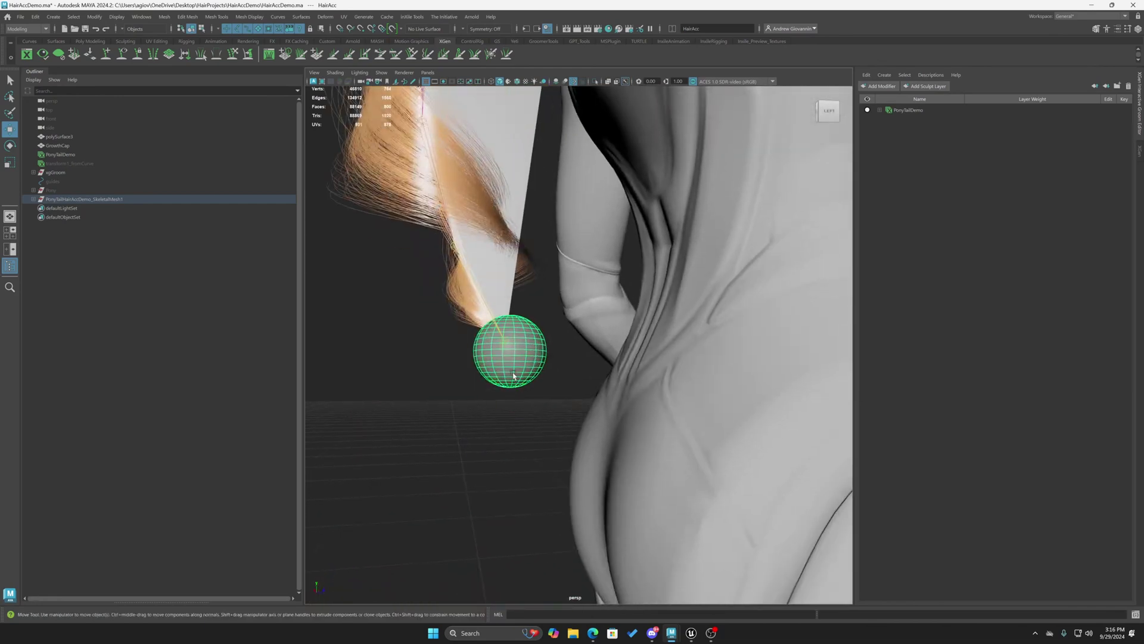
{"action": "left_click_drag", "start_coordinate": [513, 376], "coordinate": [549, 372], "text": "alt"}
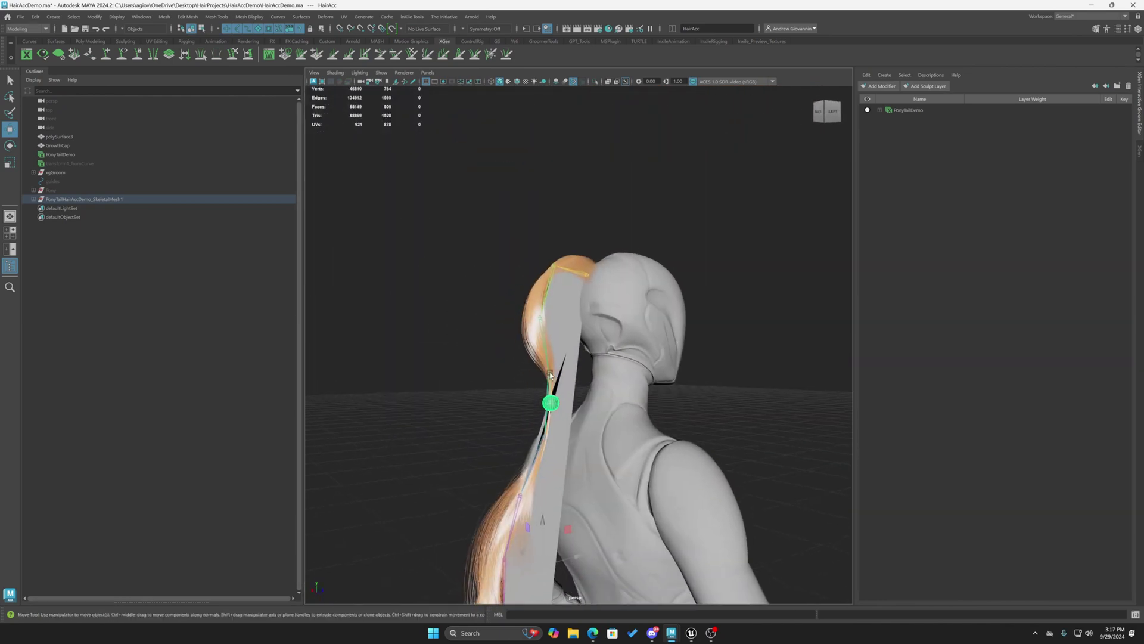
{"action": "right_click_drag", "start_coordinate": [550, 372], "coordinate": [585, 407], "text": "alt"}
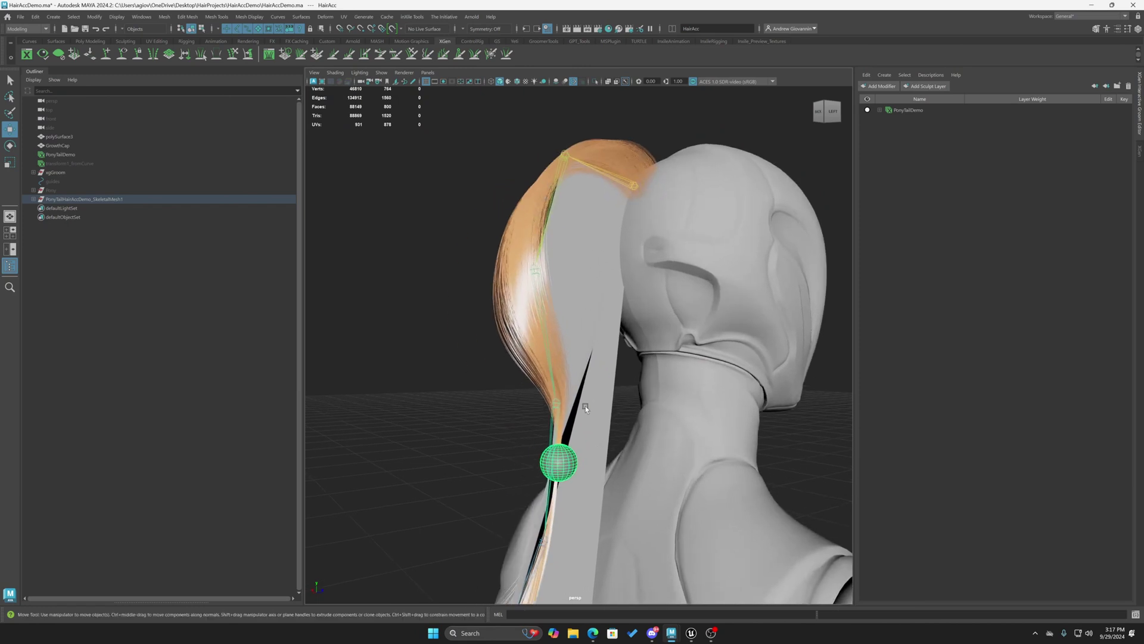
{"action": "scroll", "coordinate": [603, 412], "scroll_direction": "down", "scroll_amount": 4}
{"action": "scroll", "coordinate": [596, 441], "scroll_direction": "down", "scroll_amount": 3}
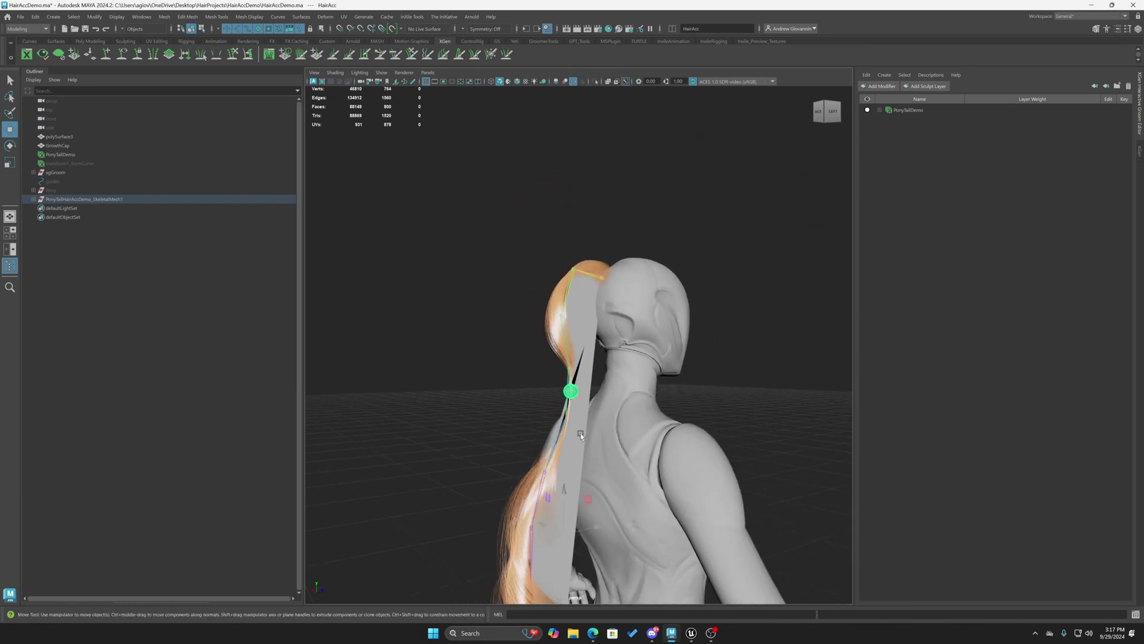
{"action": "scroll", "coordinate": [581, 435], "scroll_direction": "up", "scroll_amount": 5}
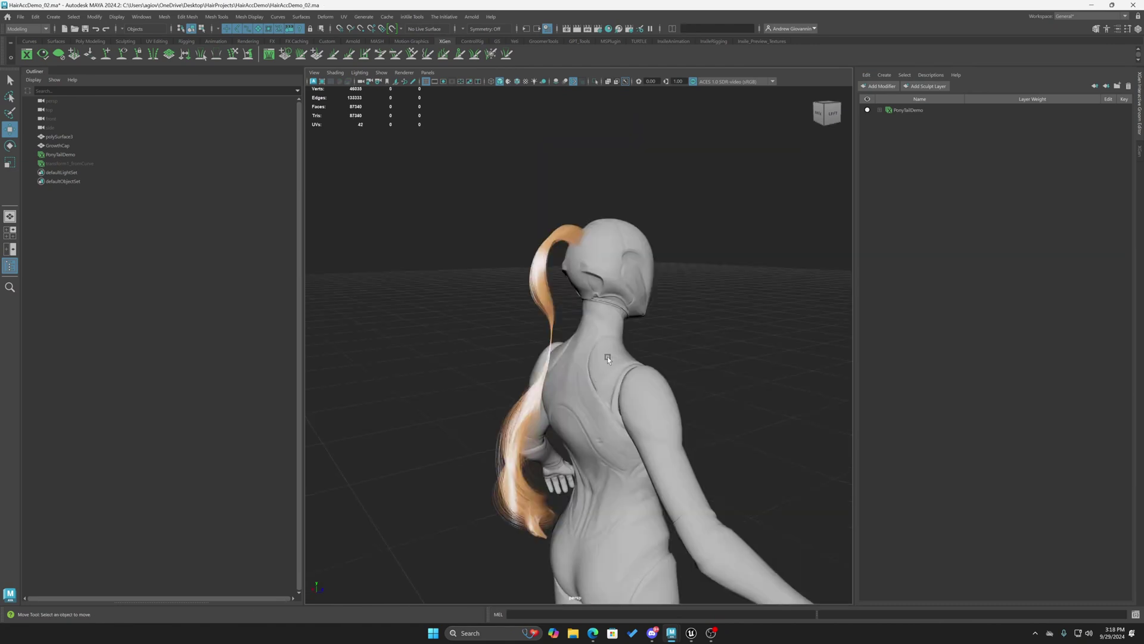
Inspect the ponytail groom on the mannequin in the HairAccDemo_02 scene from both sides
{"action": "scroll", "coordinate": [602, 345], "scroll_direction": "up", "scroll_amount": 3}
{"action": "left_click_drag", "start_coordinate": [588, 320], "coordinate": [626, 283], "text": "alt"}
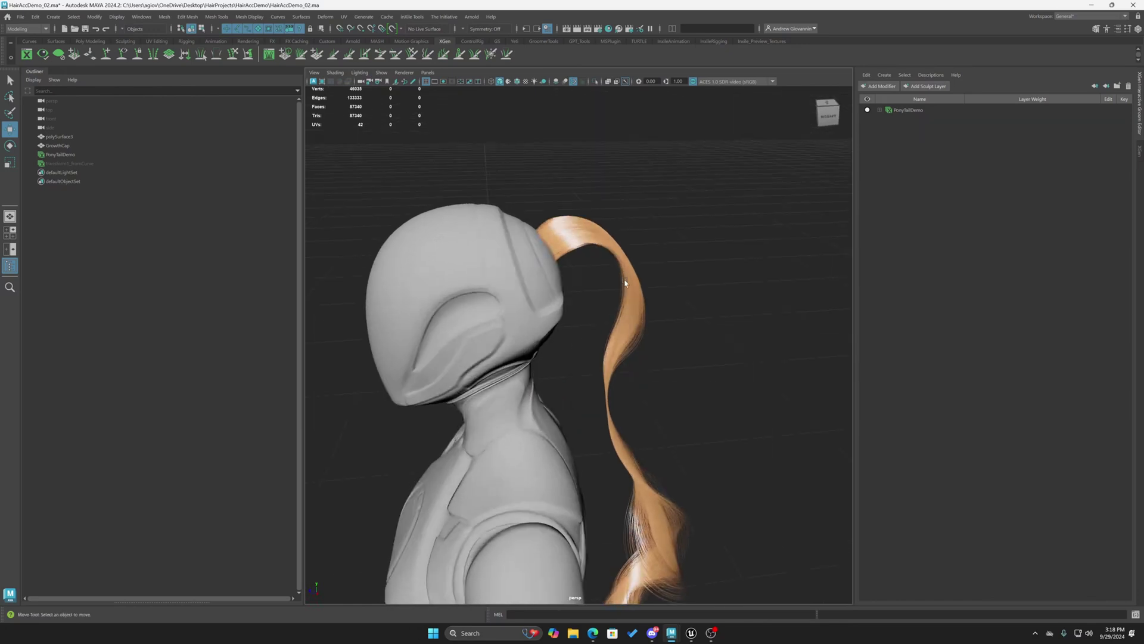
{"action": "scroll", "coordinate": [625, 281], "scroll_direction": "down", "scroll_amount": 5}
{"action": "left_click_drag", "start_coordinate": [649, 361], "coordinate": [572, 331], "text": "alt"}
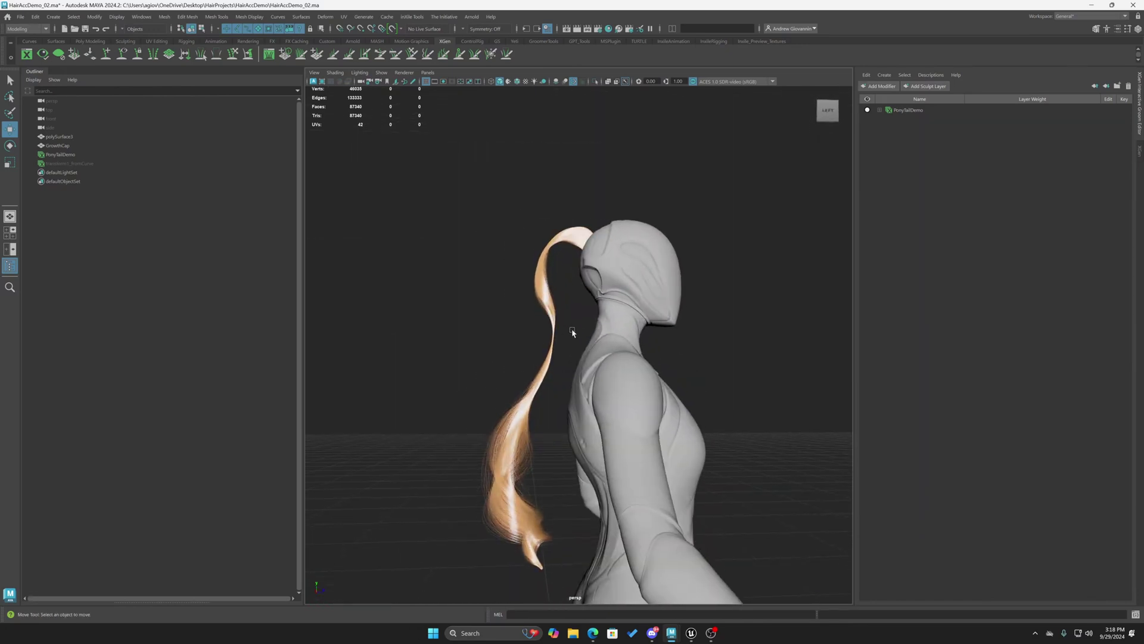
Examine the ponytail groom's attachment at the head, narrow middle and loose tip from around the mannequin
{"action": "scroll", "coordinate": [573, 333], "scroll_direction": "up", "scroll_amount": 6}
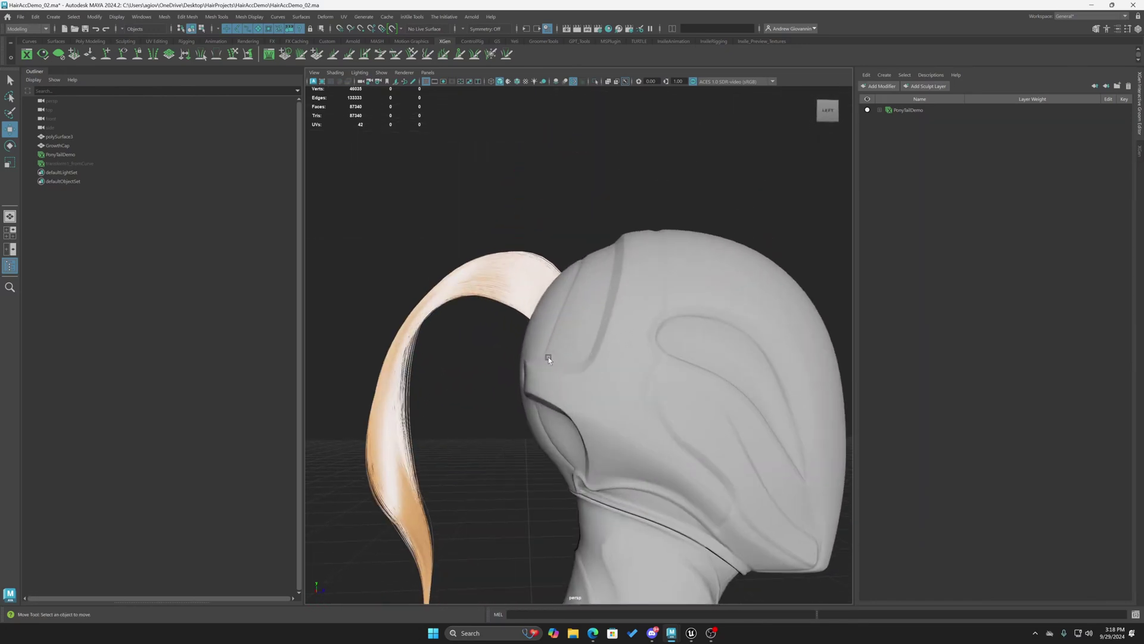
{"action": "scroll", "coordinate": [553, 396], "scroll_direction": "down", "scroll_amount": 4}
{"action": "scroll", "coordinate": [518, 485], "scroll_direction": "up", "scroll_amount": 3}
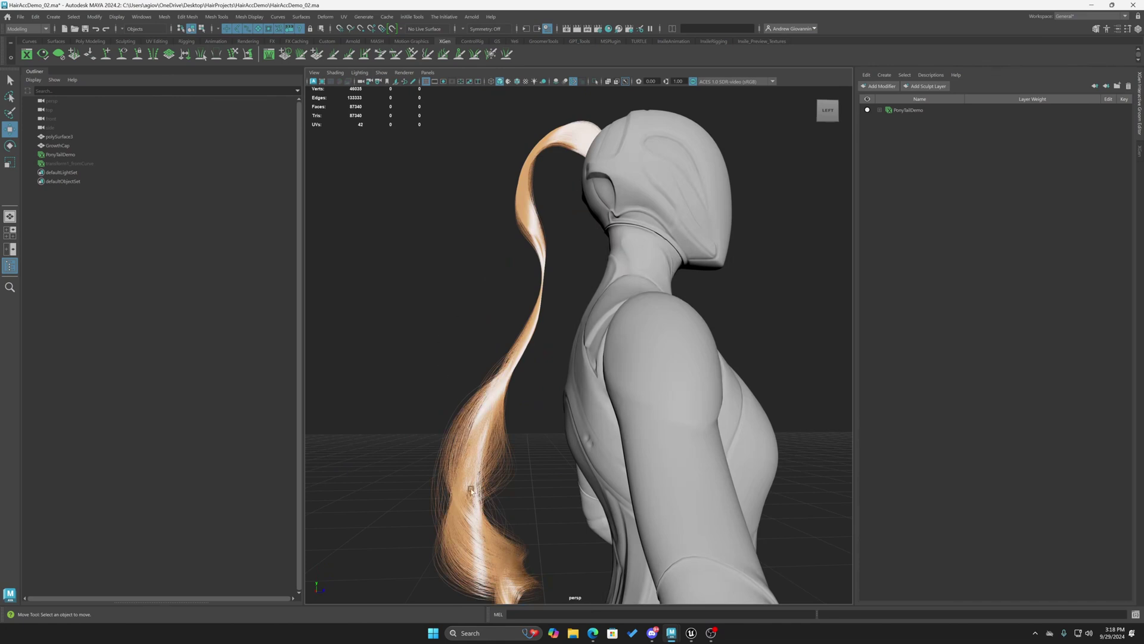
{"action": "left_click_drag", "start_coordinate": [471, 490], "coordinate": [568, 462], "text": "alt"}
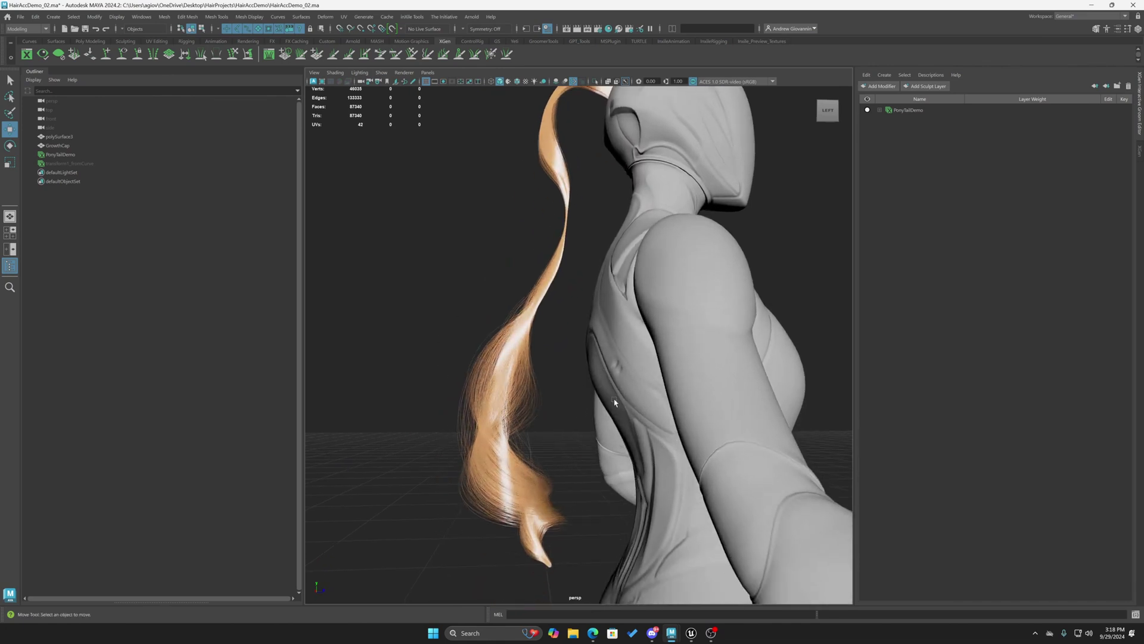
{"action": "left_click_drag", "start_coordinate": [615, 402], "coordinate": [702, 394], "text": "alt"}
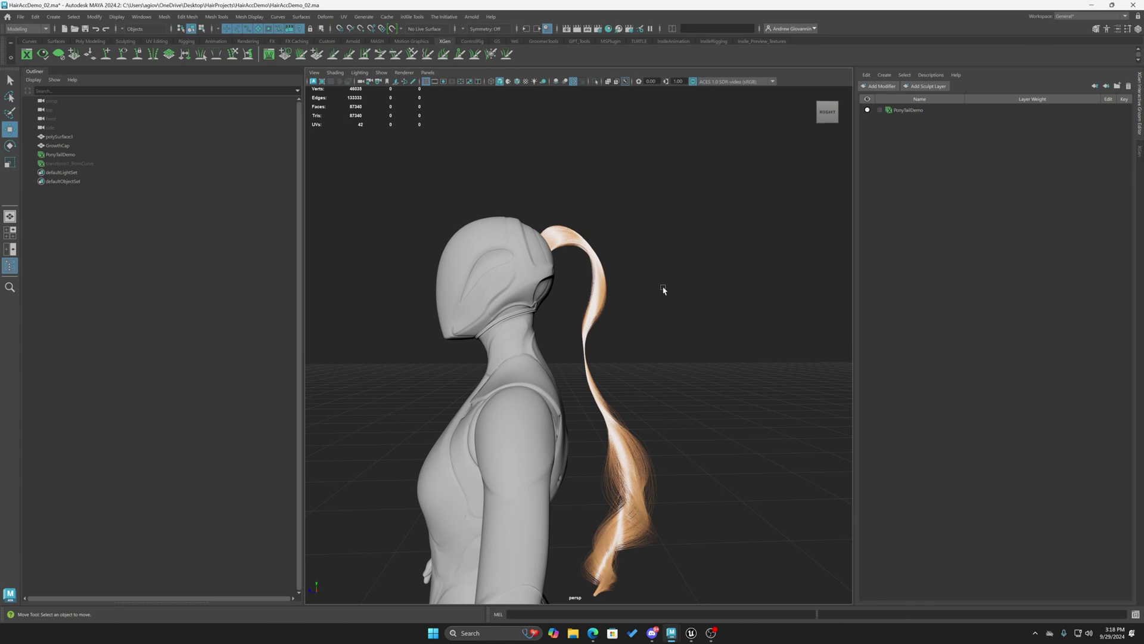
{"action": "left_click_drag", "start_coordinate": [635, 292], "coordinate": [526, 370], "text": "alt"}
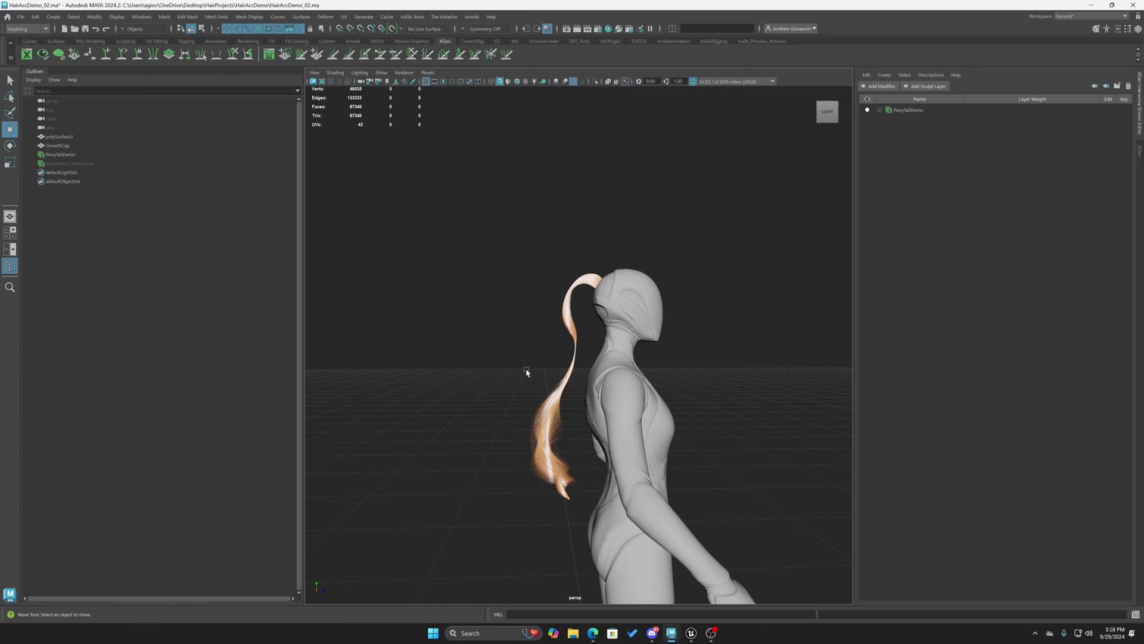
{"action": "scroll", "coordinate": [552, 411], "scroll_direction": "up", "scroll_amount": 5}
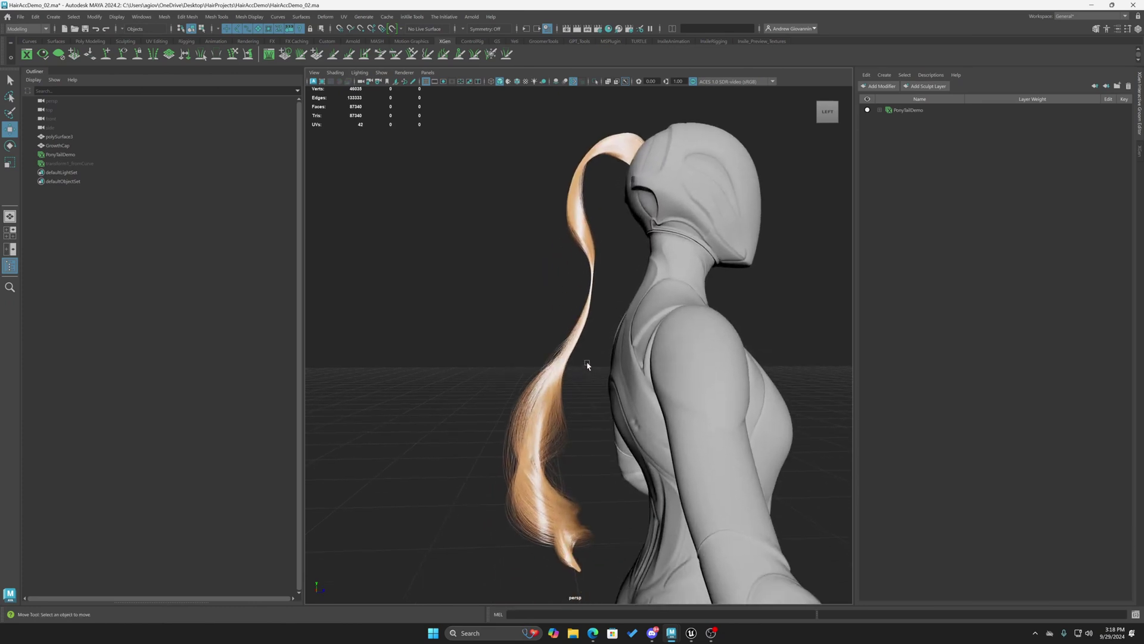
{"action": "key", "text": "space"}
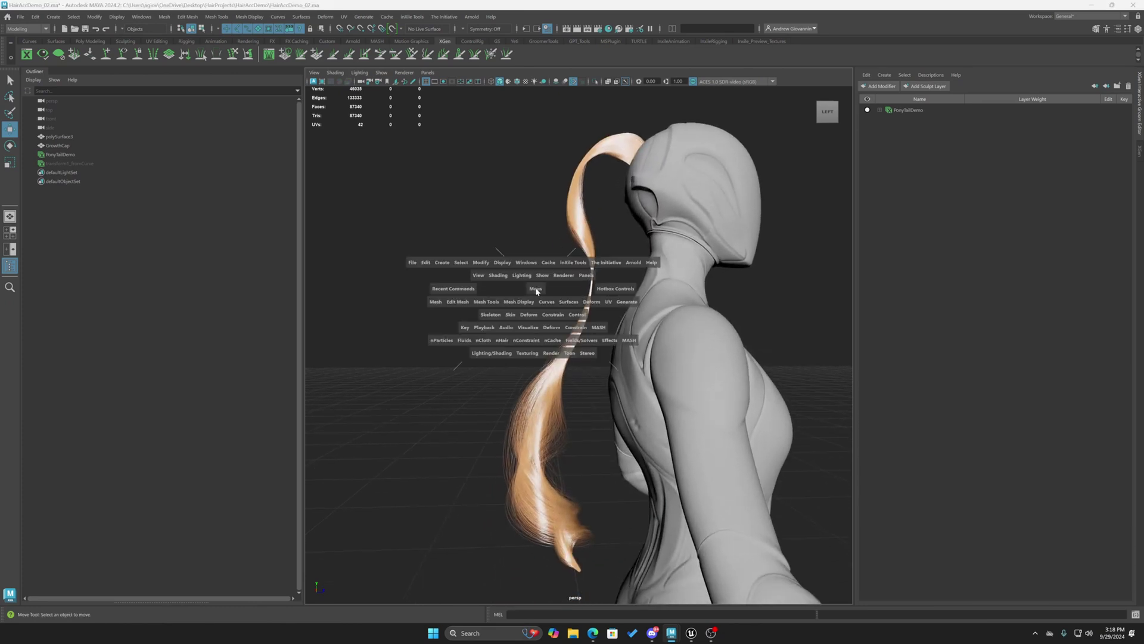
{"action": "key", "text": "space"}
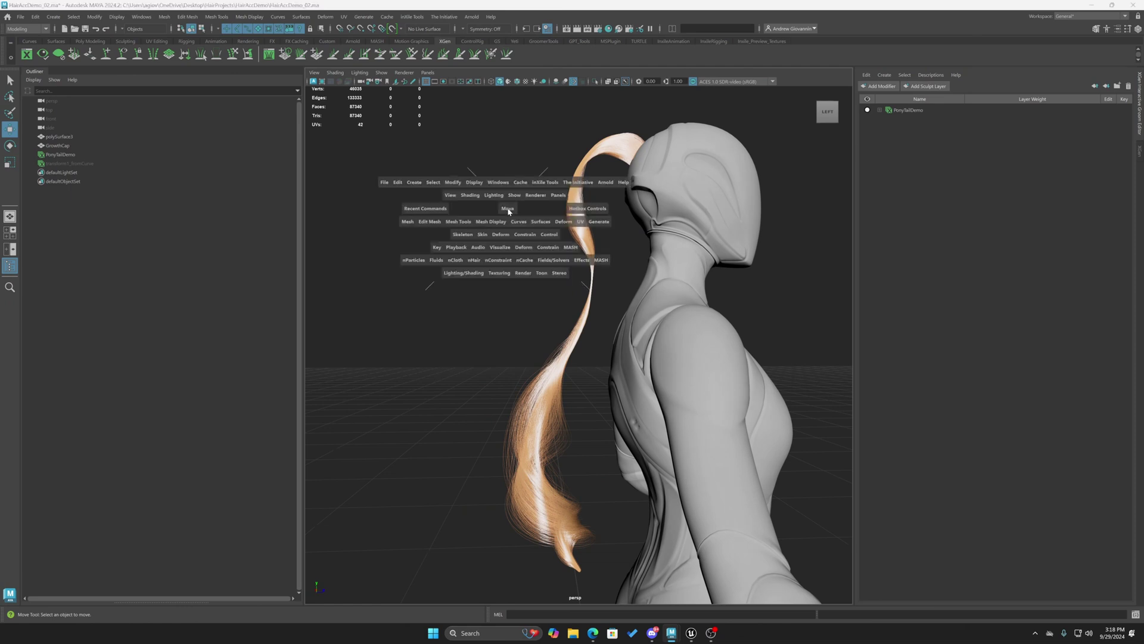
{"action": "left_click", "coordinate": [454, 182]}
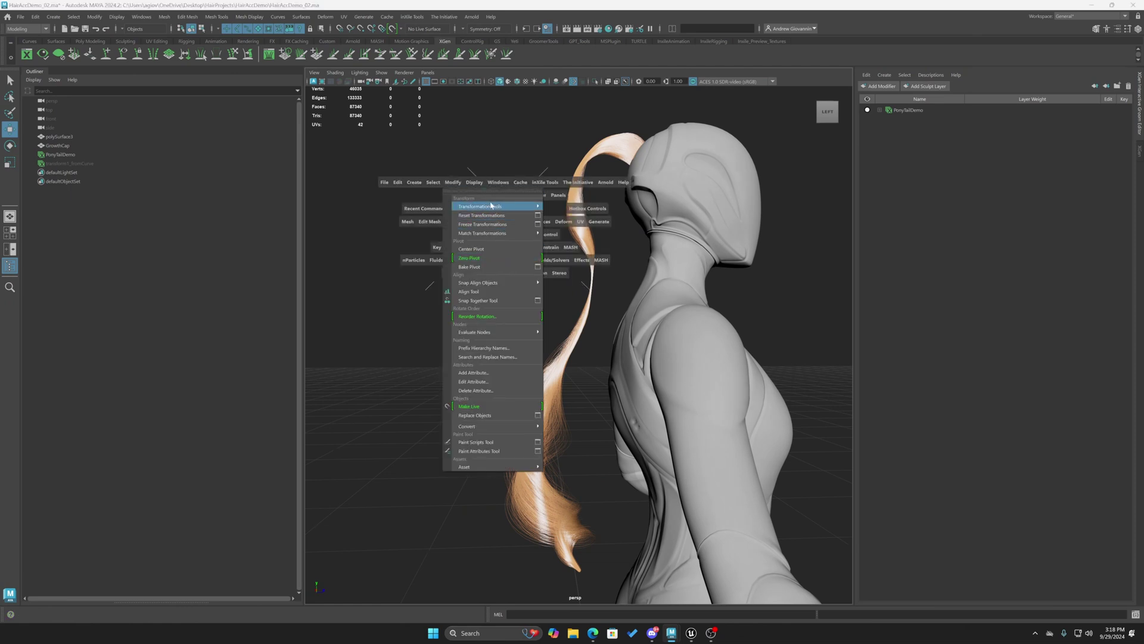
{"action": "left_click", "coordinate": [486, 136]}
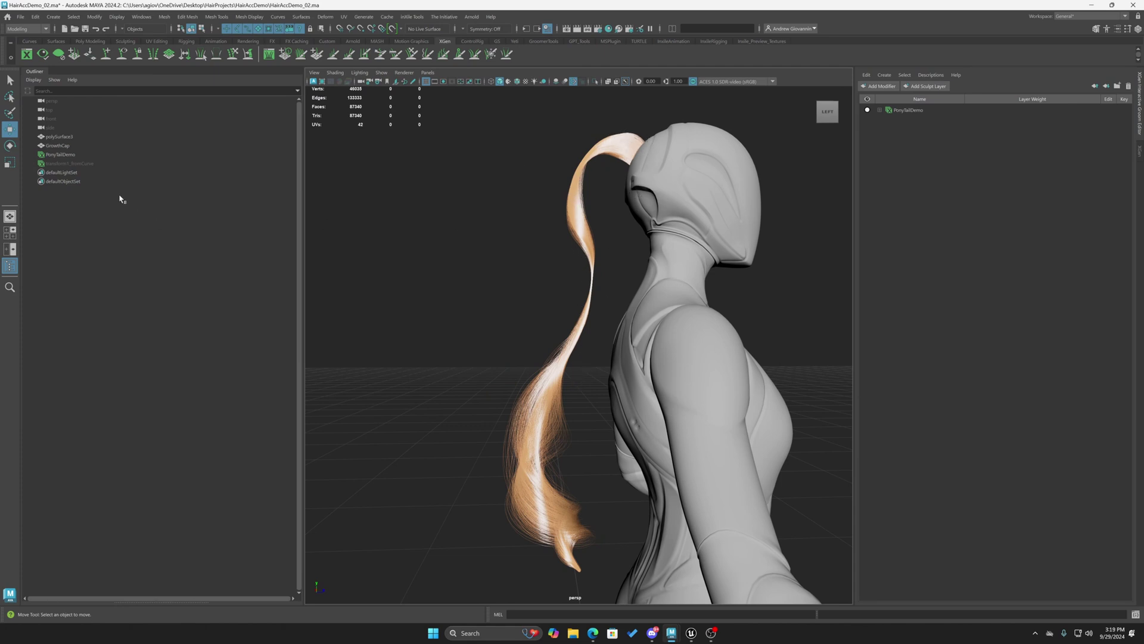
Expand the PonyTailDemo groom's guide modifier, show its transform1_fromCurve guides and hide the PonyTailDemo hair
{"action": "left_click", "coordinate": [887, 147]}
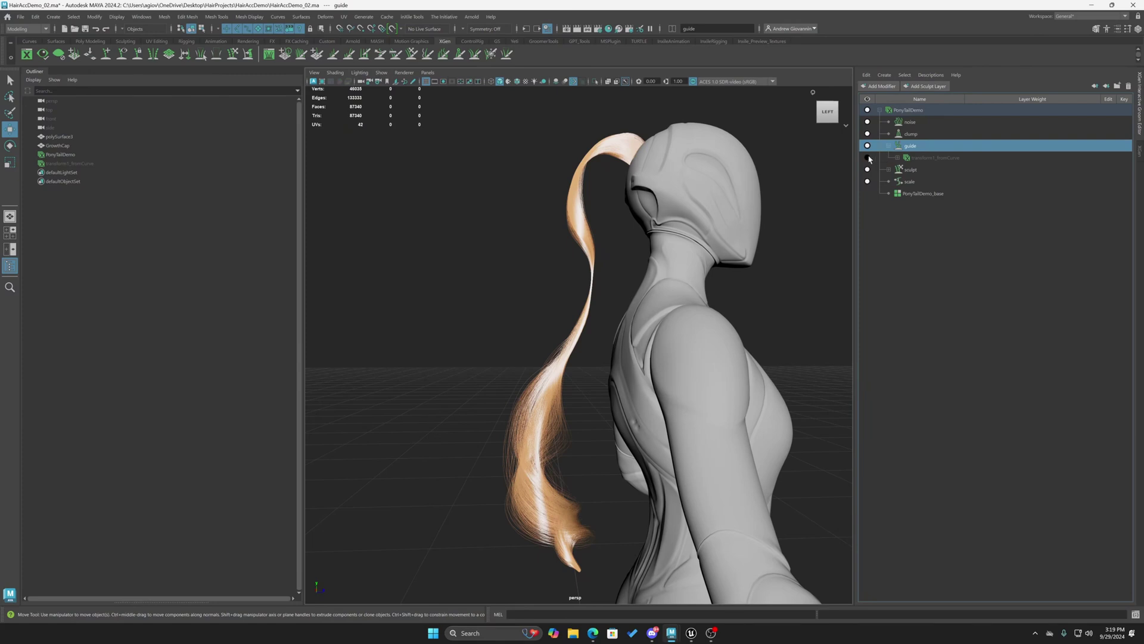
{"action": "left_click", "coordinate": [869, 158]}
{"action": "left_click_drag", "start_coordinate": [643, 250], "coordinate": [678, 256], "text": "alt"}
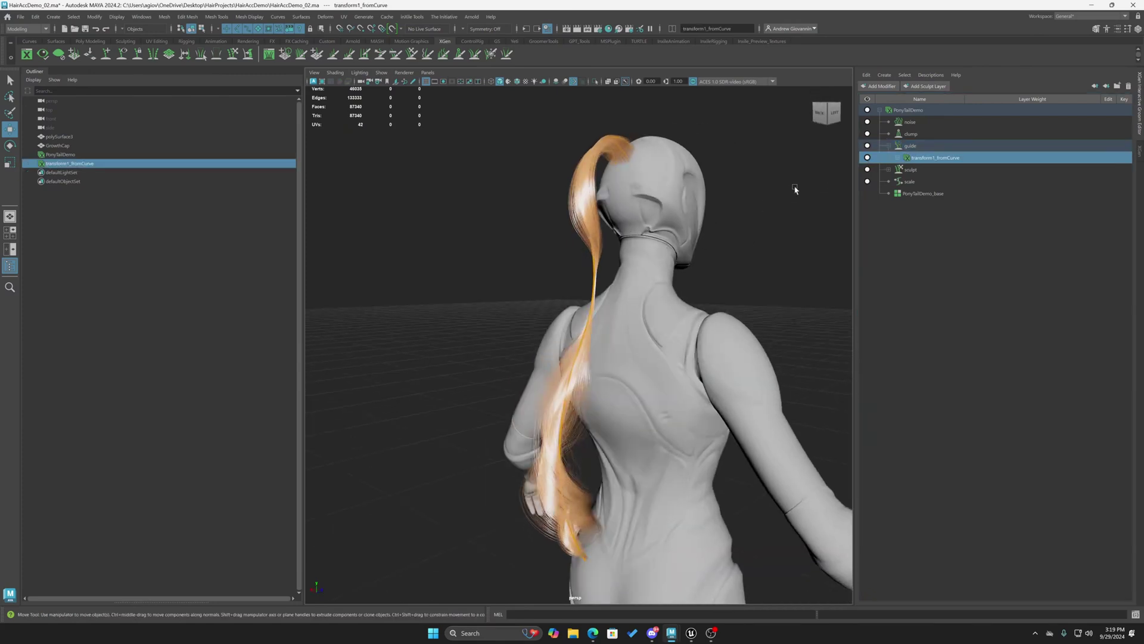
{"action": "left_click", "coordinate": [867, 110]}
{"action": "left_click", "coordinate": [835, 114]}
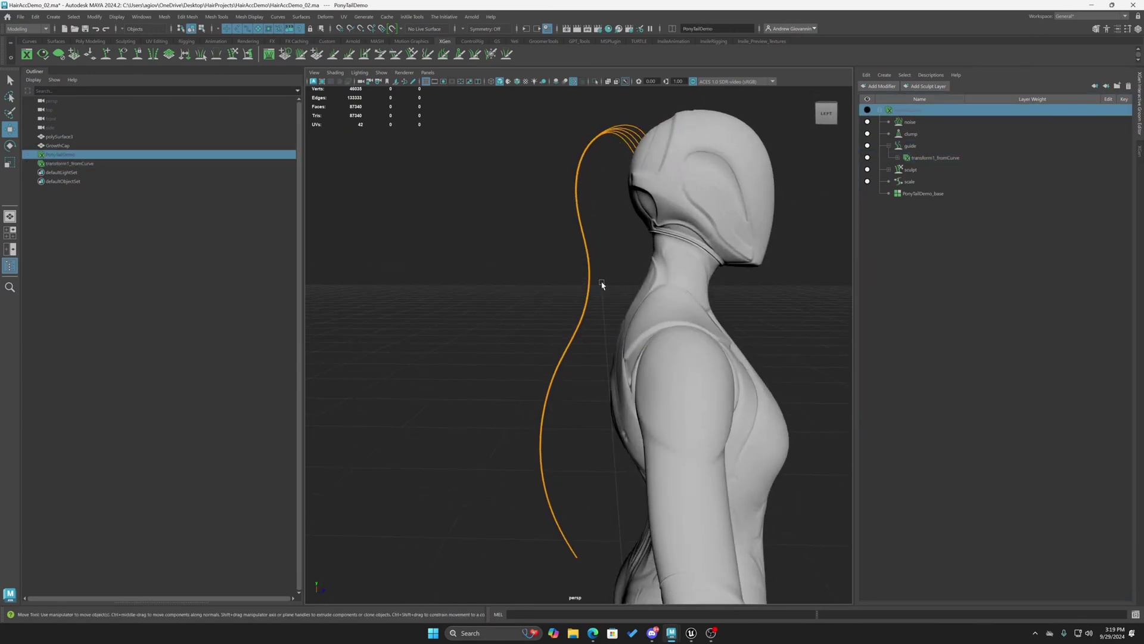
Examine the guide curves from their separate roots on the head to where they merge into one strand
{"action": "left_click_drag", "start_coordinate": [608, 293], "coordinate": [653, 300], "text": "alt"}
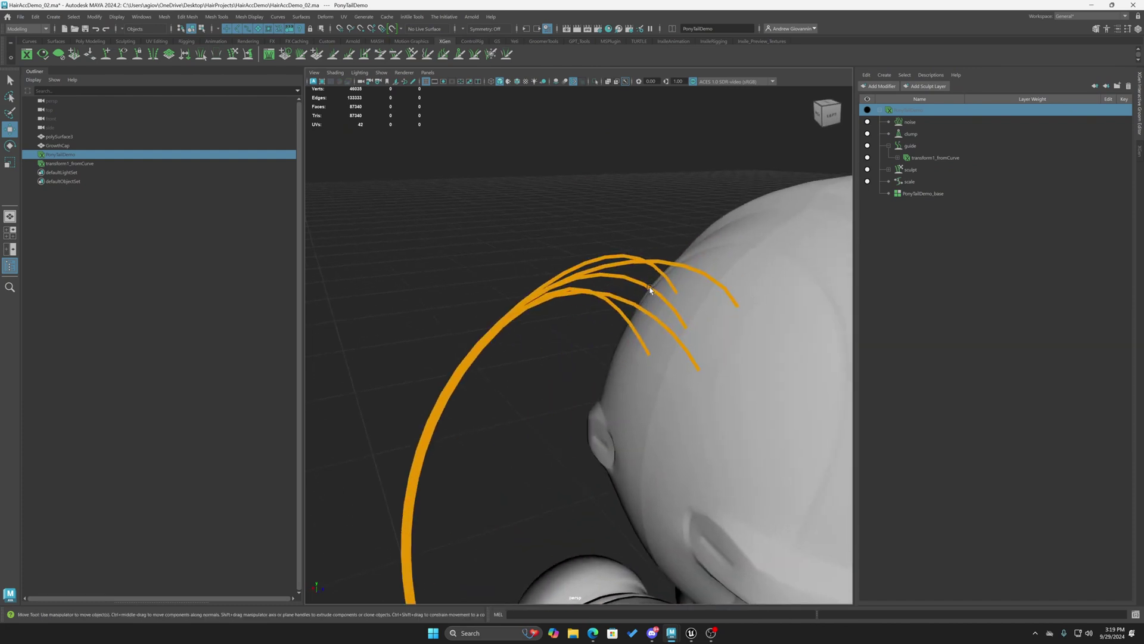
{"action": "left_click", "coordinate": [651, 291]}
{"action": "left_click", "coordinate": [622, 292]}
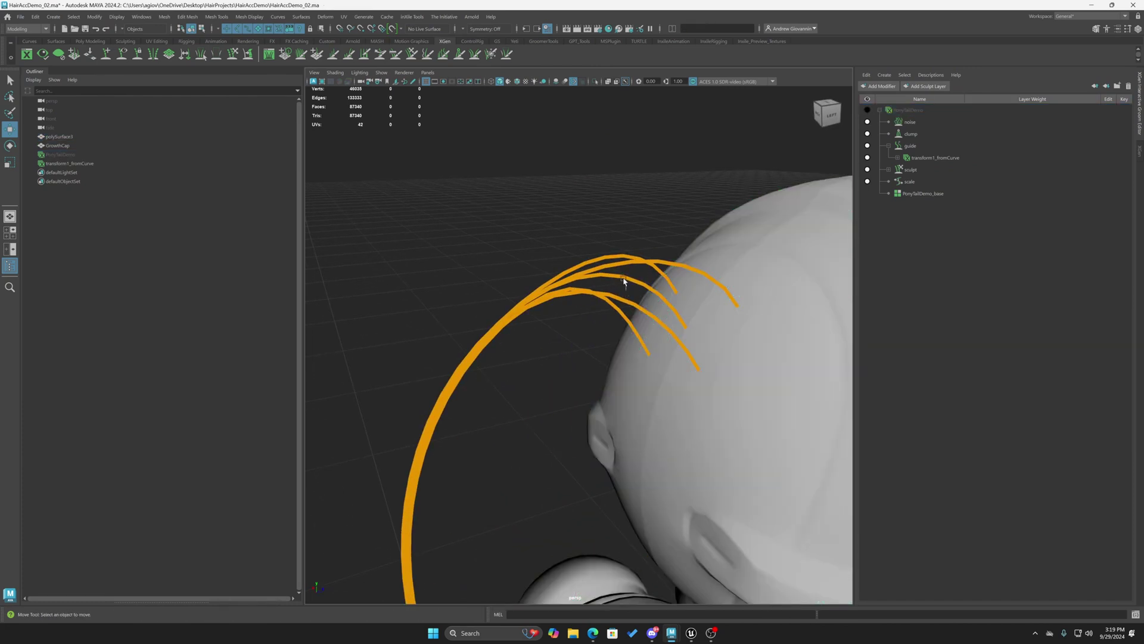
{"action": "scroll", "coordinate": [626, 288], "scroll_direction": "down", "scroll_amount": 6}
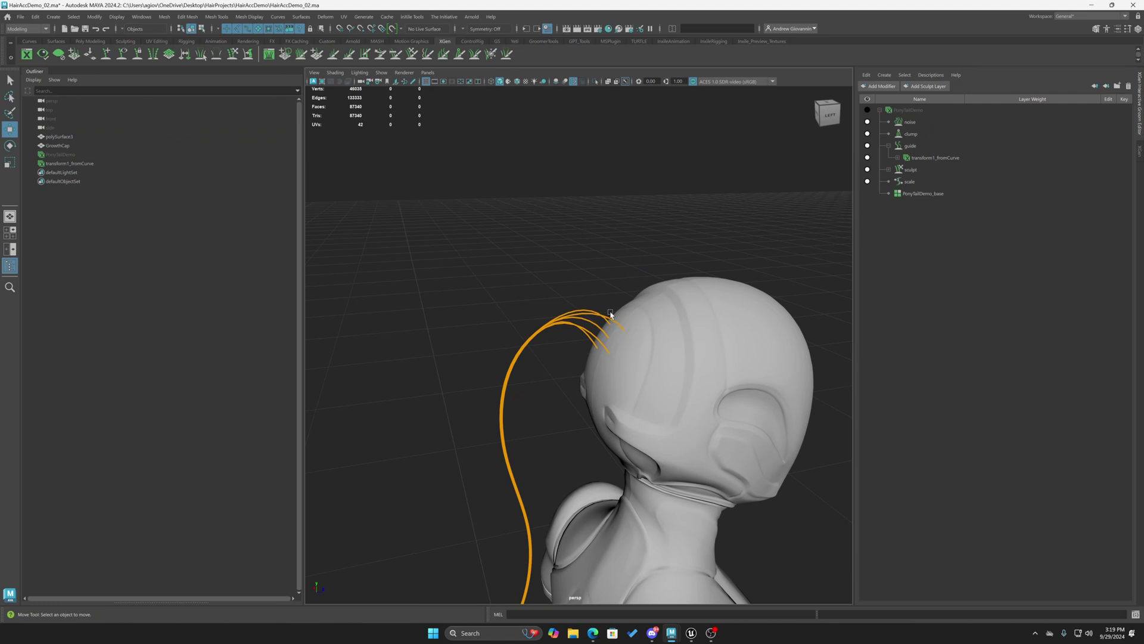
{"action": "scroll", "coordinate": [610, 314], "scroll_direction": "up", "scroll_amount": 4}
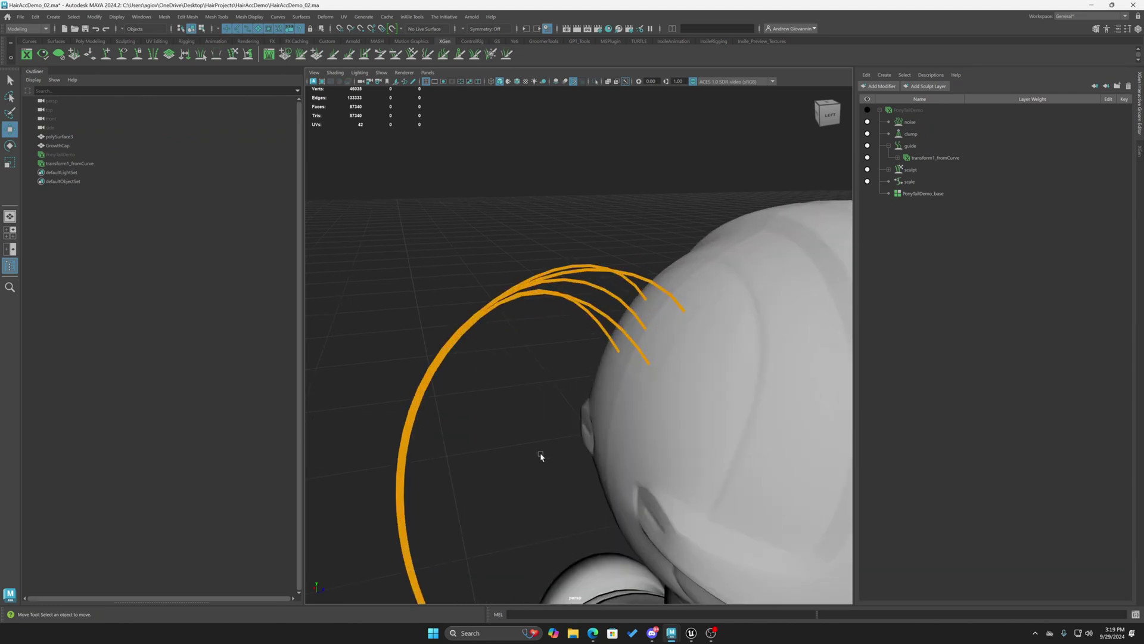
{"action": "scroll", "coordinate": [592, 231], "scroll_direction": "down", "scroll_amount": 5}
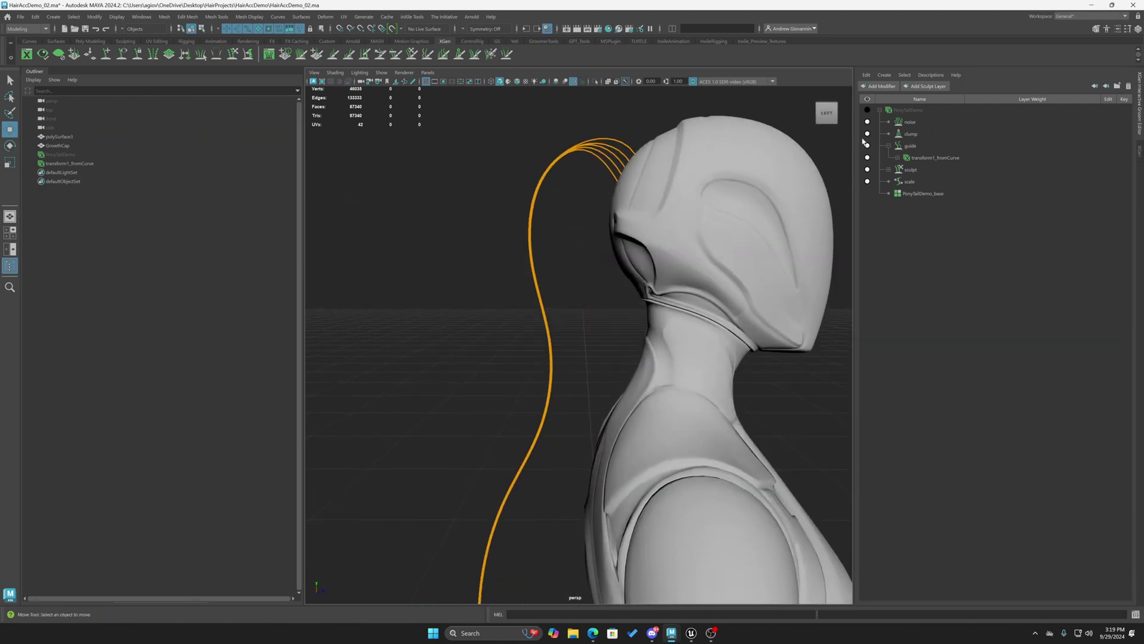
Show the PonyTailDemo hair again and hide its transform1_fromCurve guides
{"action": "left_click", "coordinate": [868, 111]}
{"action": "scroll", "coordinate": [604, 351], "scroll_direction": "down", "scroll_amount": 4}
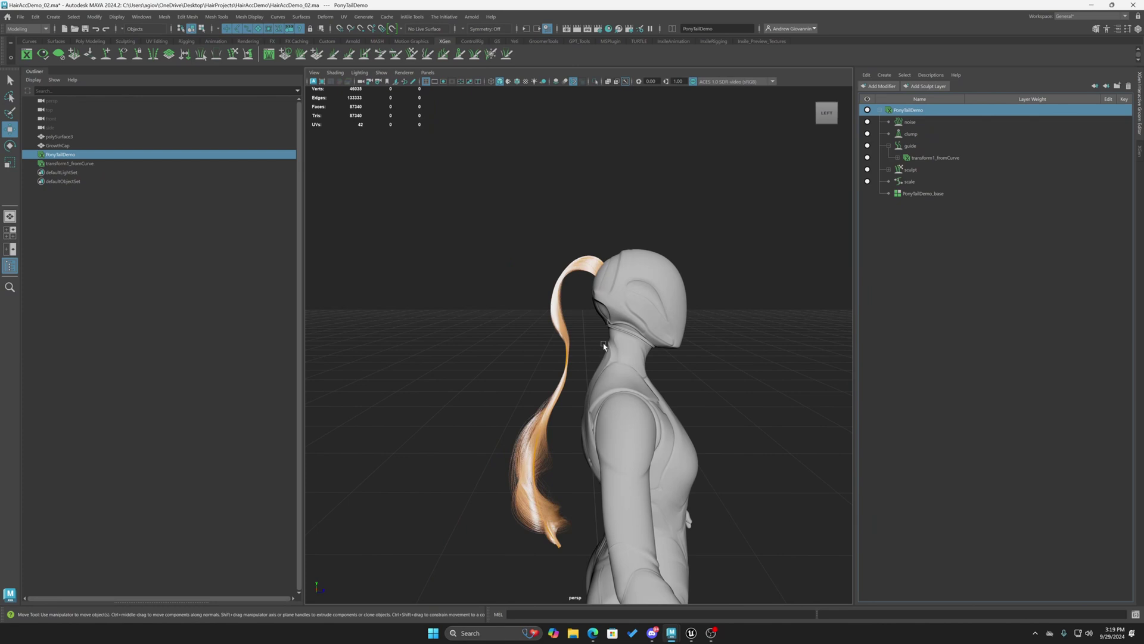
{"action": "middle_click_drag", "start_coordinate": [603, 345], "coordinate": [603, 310], "text": "alt"}
{"action": "left_click", "coordinate": [869, 159]}
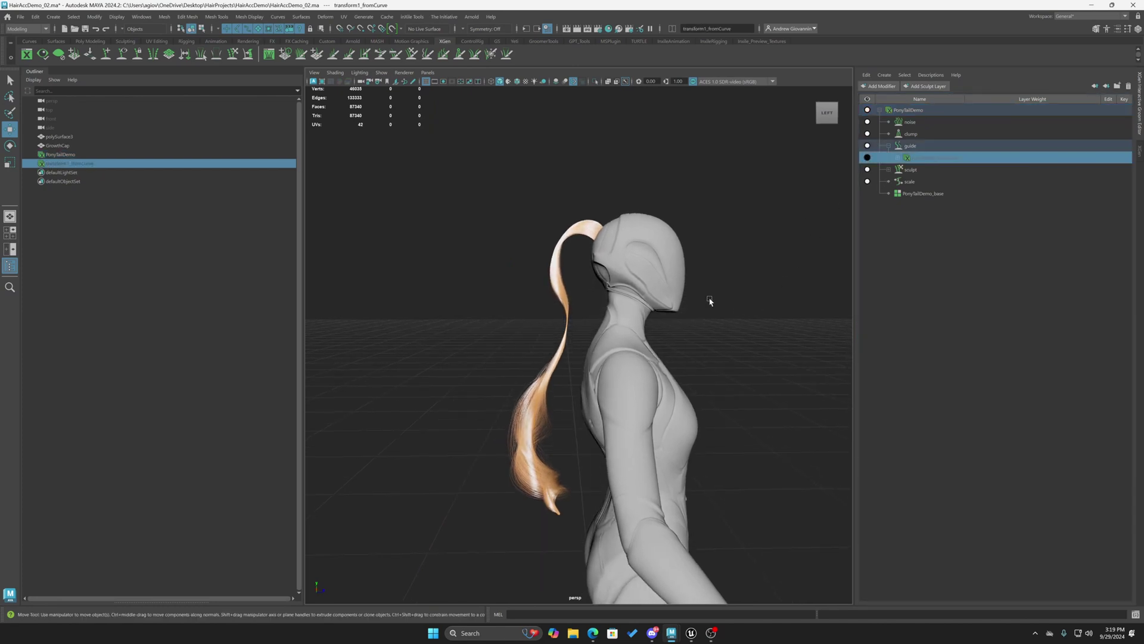
Switch to a single orthographic side view framed on the mannequin's head and ponytail
{"action": "key", "text": "space"}
{"action": "key", "text": "space"}
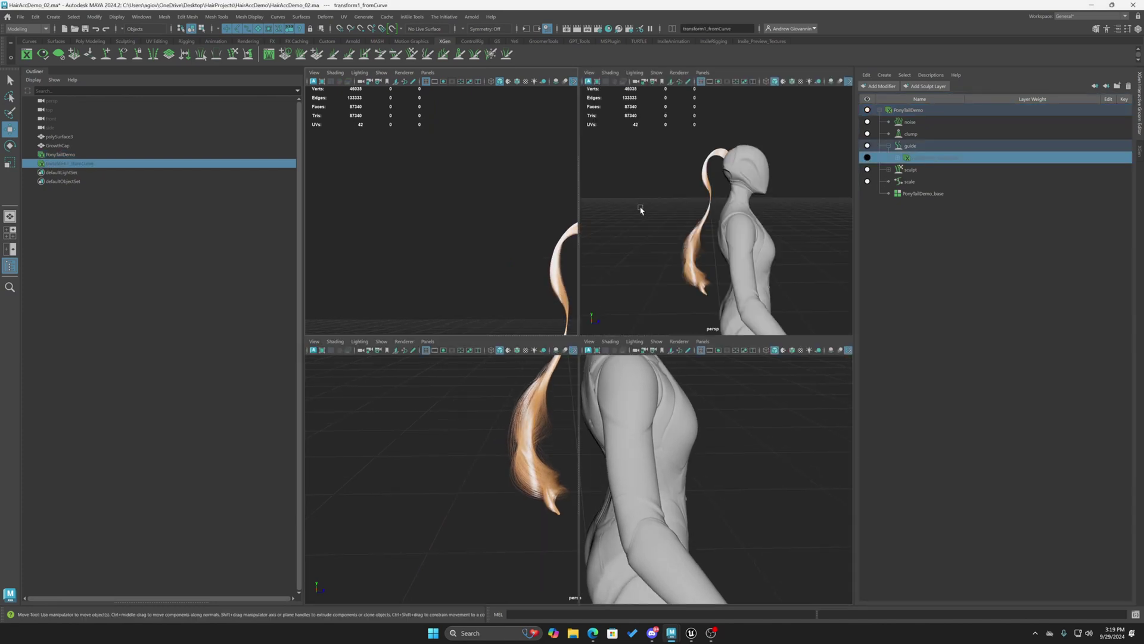
{"action": "scroll", "coordinate": [702, 435], "scroll_direction": "down", "scroll_amount": 5}
{"action": "key", "text": "space"}
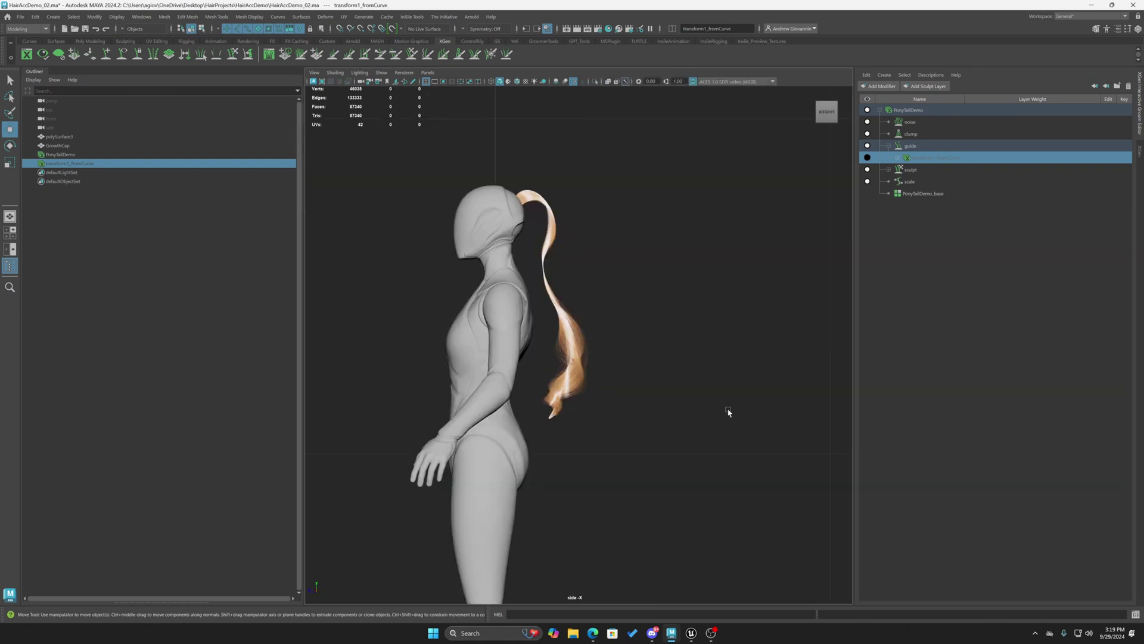
{"action": "scroll", "coordinate": [625, 383], "scroll_direction": "down", "scroll_amount": 2}
{"action": "scroll", "coordinate": [642, 392], "scroll_direction": "up", "scroll_amount": 3}
{"action": "scroll", "coordinate": [650, 396], "scroll_direction": "up", "scroll_amount": 4}
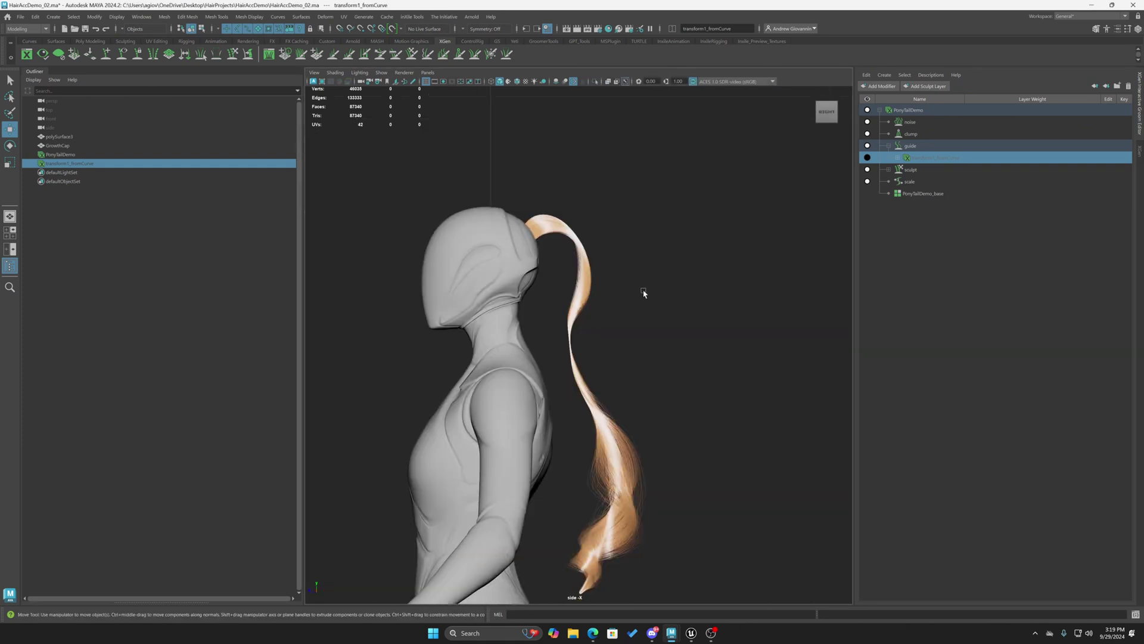
Draw a CV curve along the ponytail's centre, from its base at the head down towards the tip
{"action": "key", "text": "space"}
{"action": "left_click", "coordinate": [551, 266]}
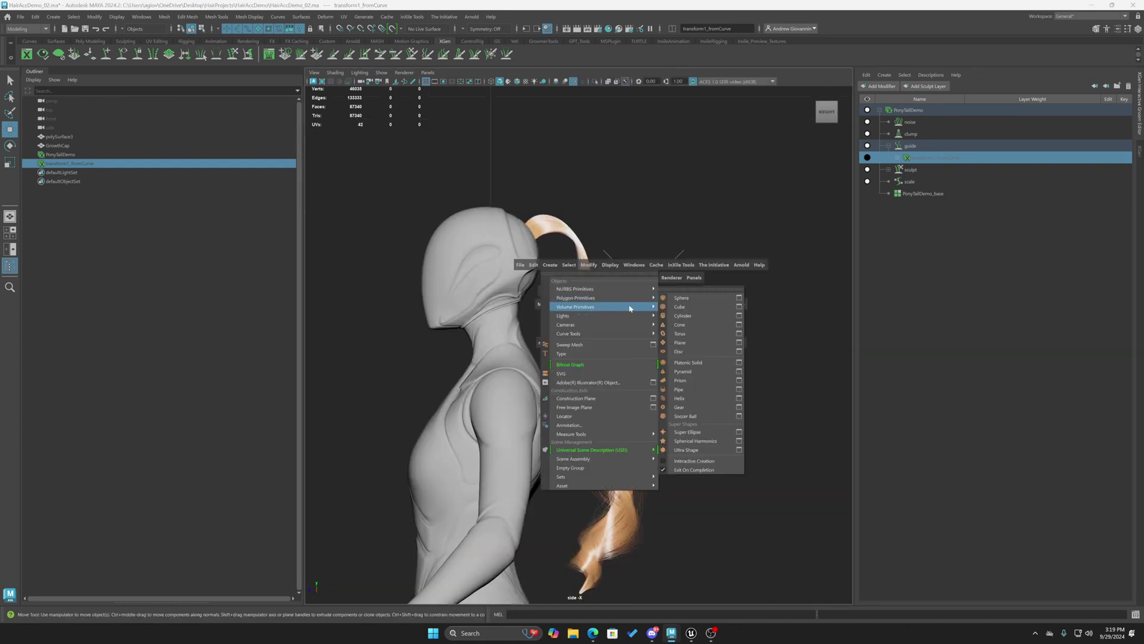
{"action": "mouse_move", "coordinate": [633, 336]}
{"action": "left_click", "coordinate": [684, 334]}
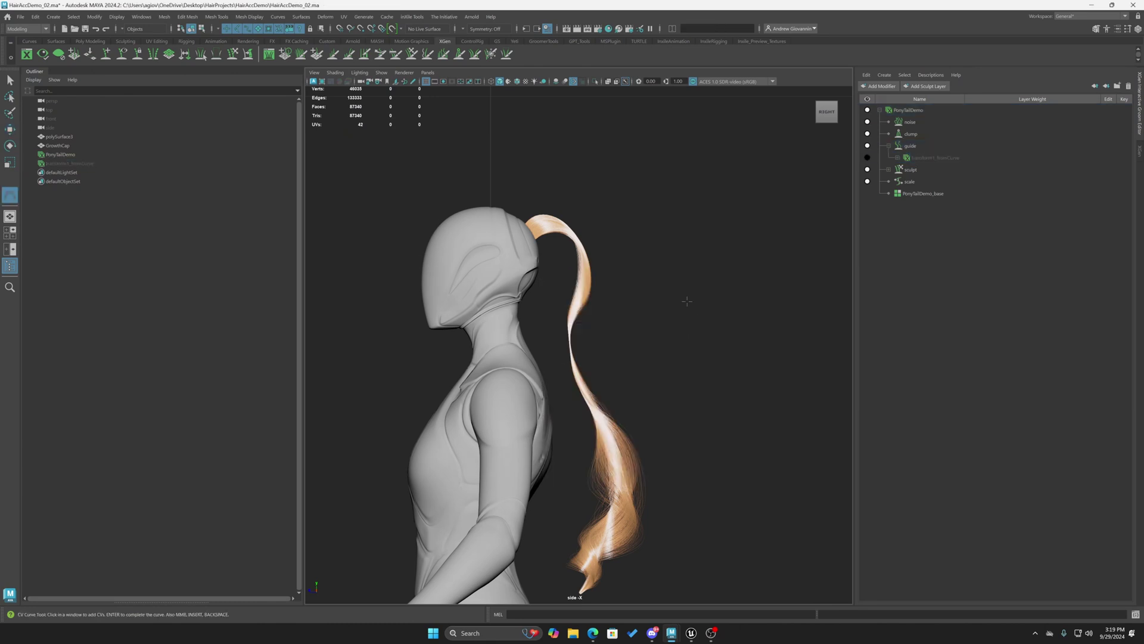
{"action": "left_click", "coordinate": [531, 229]}
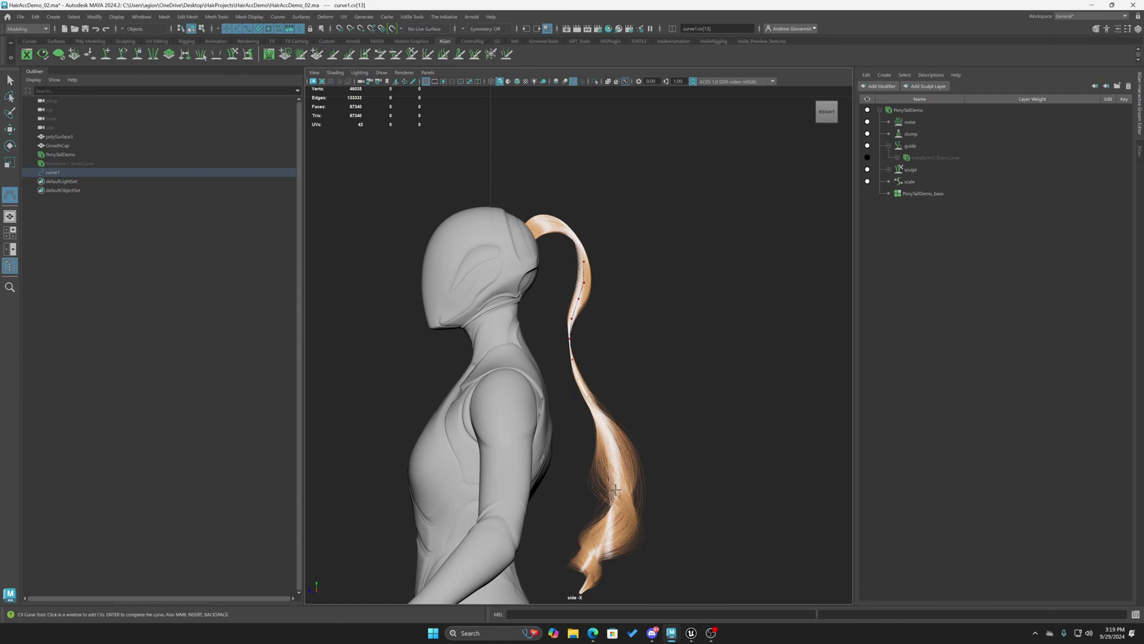
{"action": "left_click", "coordinate": [614, 515]}
{"action": "left_click_drag", "start_coordinate": [663, 502], "coordinate": [603, 500], "text": "alt"}
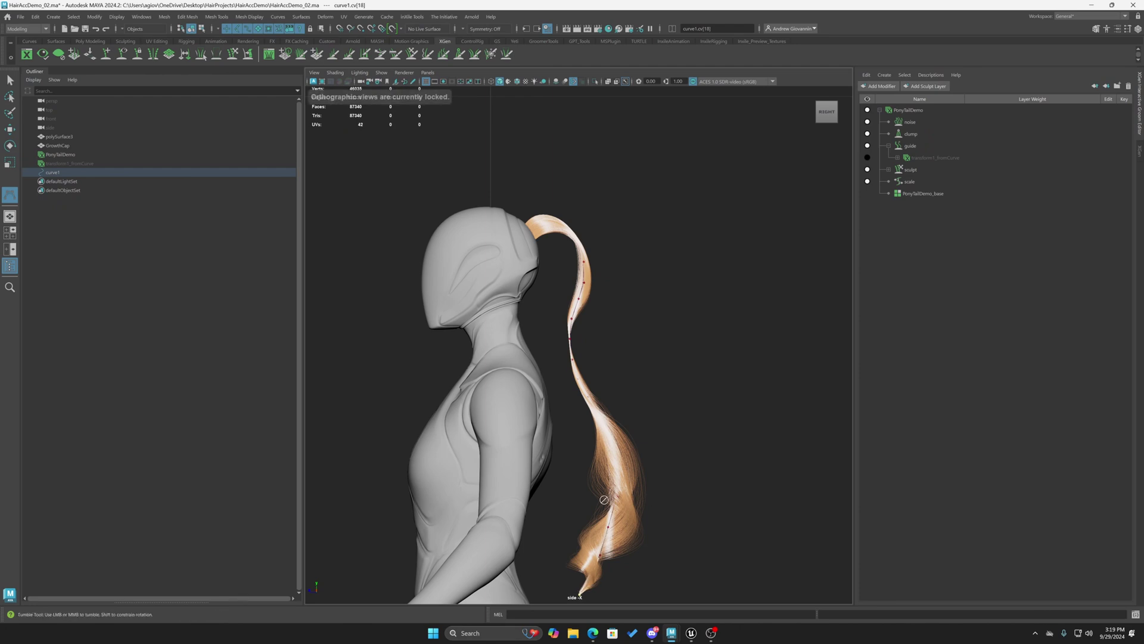
{"action": "key", "text": "Return"}
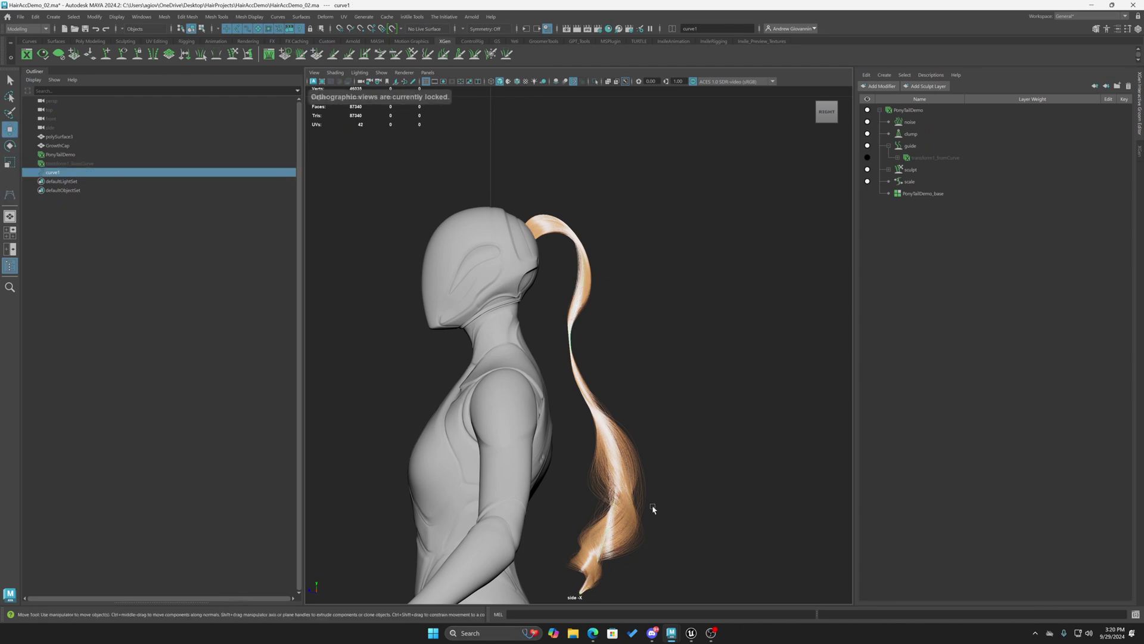
Return to the perspective view and examine how the new curve runs through the ponytail hair
{"action": "key", "text": "space"}
{"action": "key", "text": "w"}
{"action": "key", "text": "space"}
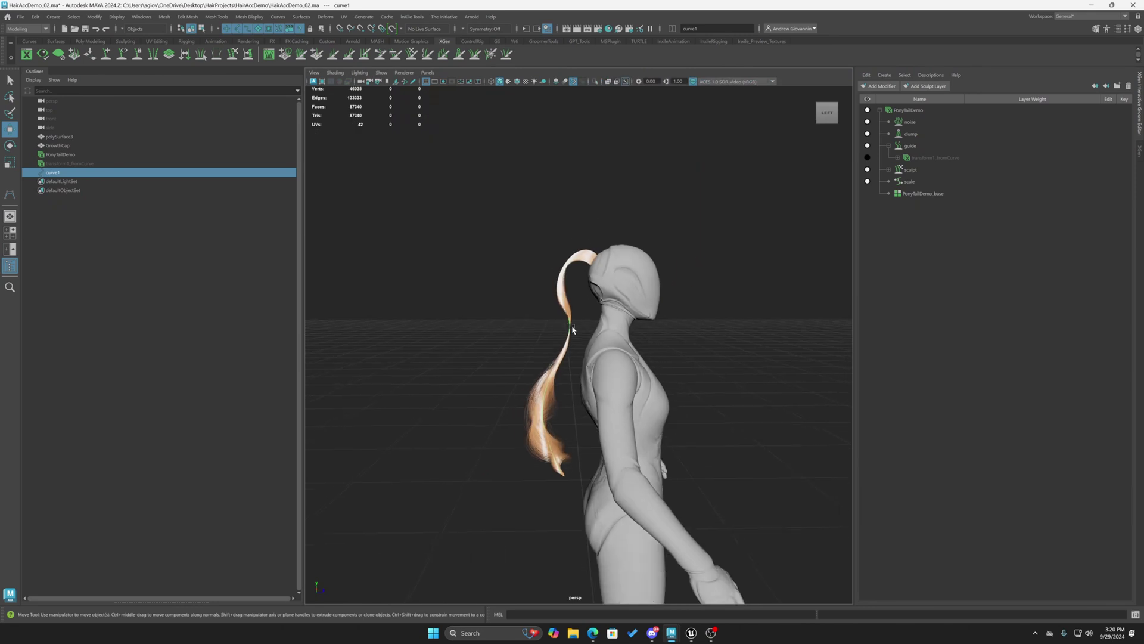
{"action": "left_click_drag", "start_coordinate": [701, 267], "coordinate": [672, 350], "text": "alt"}
{"action": "right_click_drag", "start_coordinate": [671, 350], "coordinate": [667, 351], "text": "alt"}
{"action": "middle_click_drag", "start_coordinate": [666, 351], "coordinate": [645, 379], "text": "alt"}
{"action": "scroll", "coordinate": [608, 312], "scroll_direction": "up", "scroll_amount": 7}
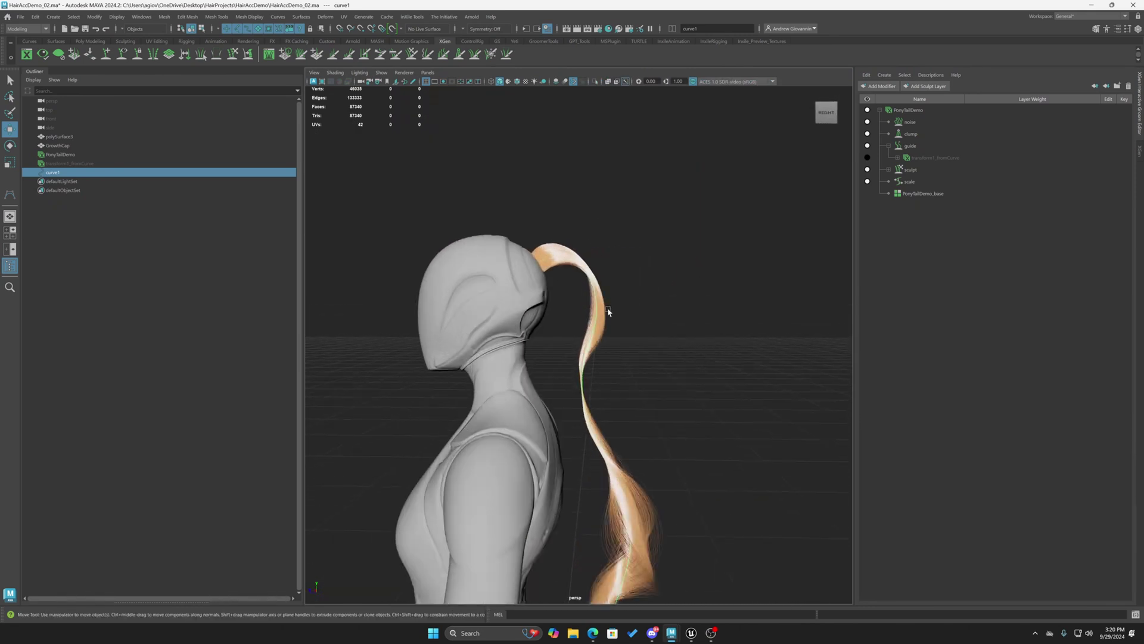
{"action": "middle_click_drag", "start_coordinate": [632, 307], "coordinate": [647, 346], "text": "alt"}
{"action": "scroll", "coordinate": [662, 318], "scroll_direction": "up", "scroll_amount": 4}
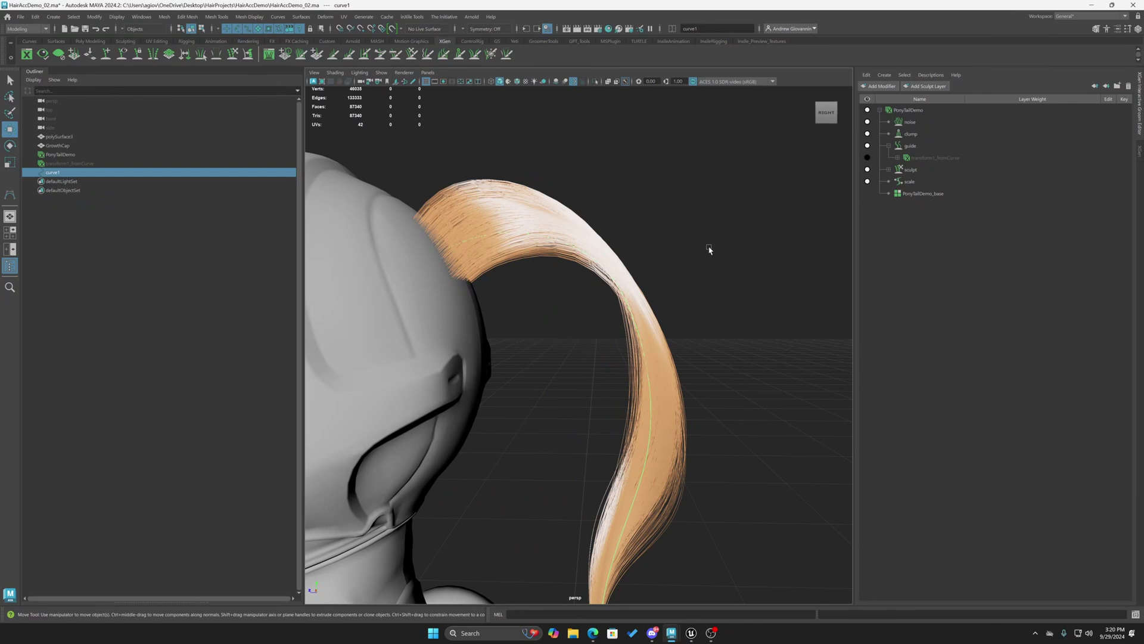
{"action": "scroll", "coordinate": [673, 247], "scroll_direction": "down", "scroll_amount": 4}
{"action": "scroll", "coordinate": [656, 255], "scroll_direction": "down", "scroll_amount": 3}
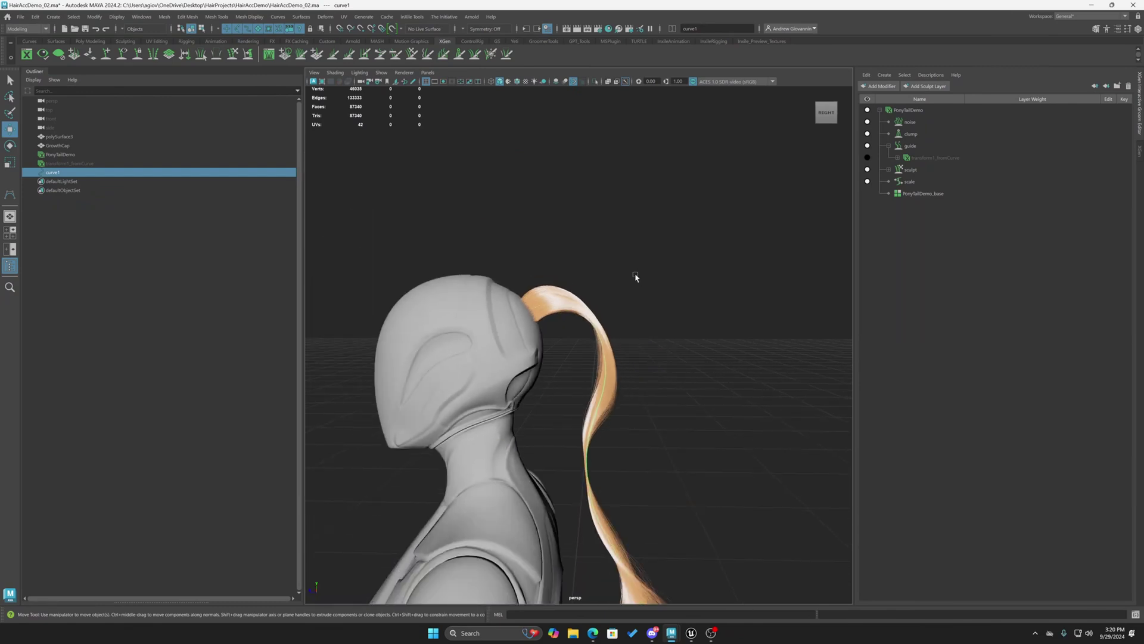
Show the ponytail curve's control points and open the GS CurveTools window beside the viewport
{"action": "key", "text": "F8"}
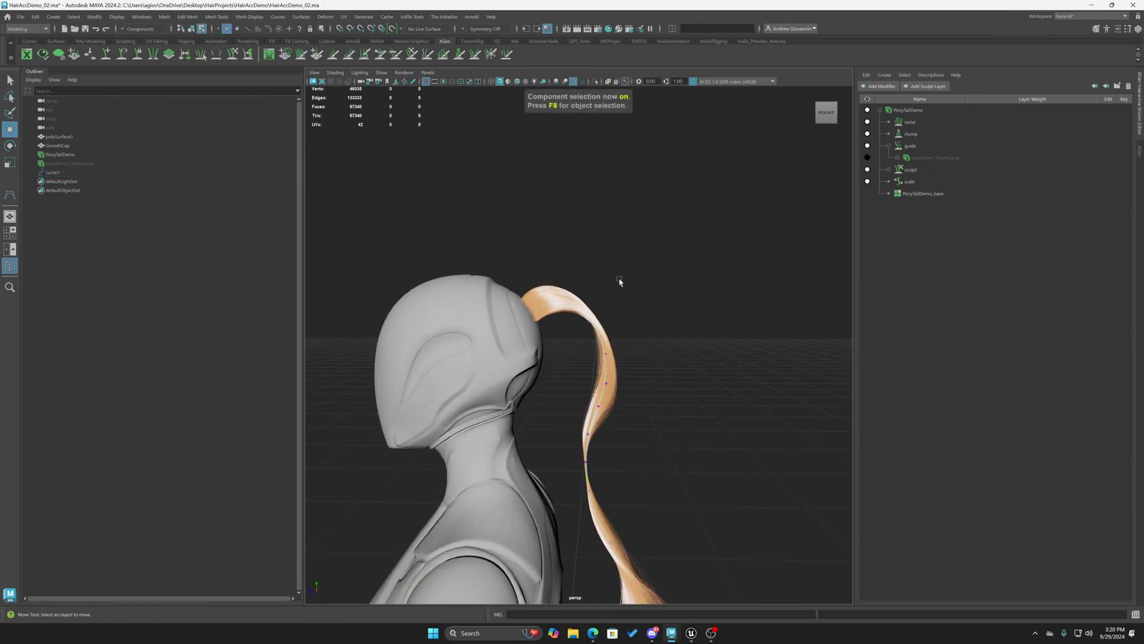
{"action": "scroll", "coordinate": [621, 283], "scroll_direction": "up", "scroll_amount": 8}
{"action": "scroll", "coordinate": [619, 287], "scroll_direction": "down", "scroll_amount": 3}
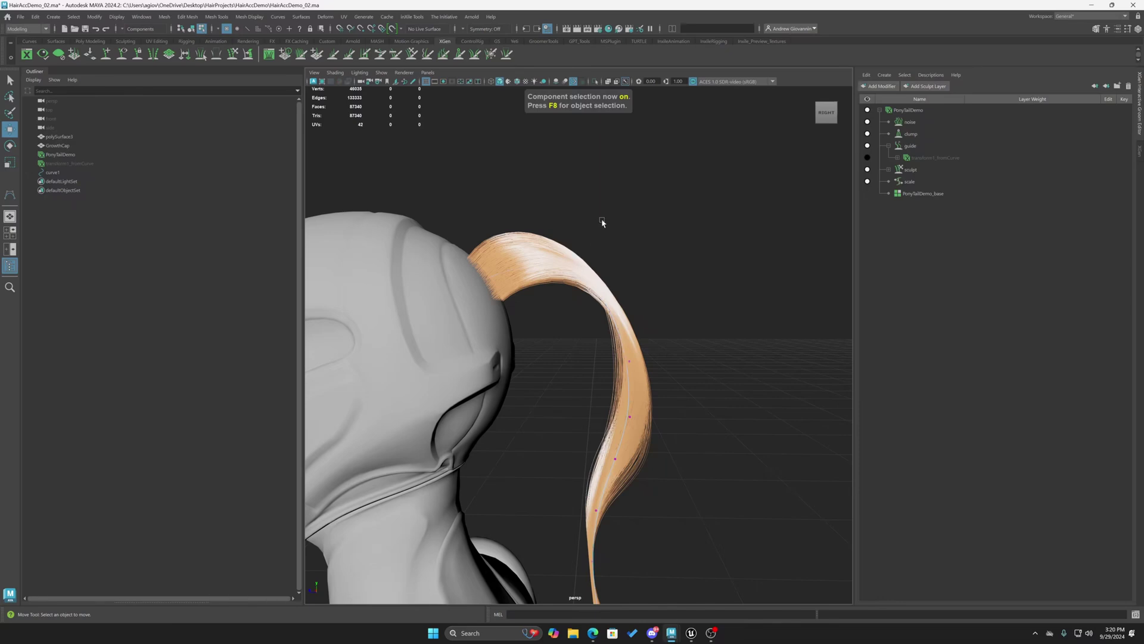
{"action": "left_click", "coordinate": [571, 42]}
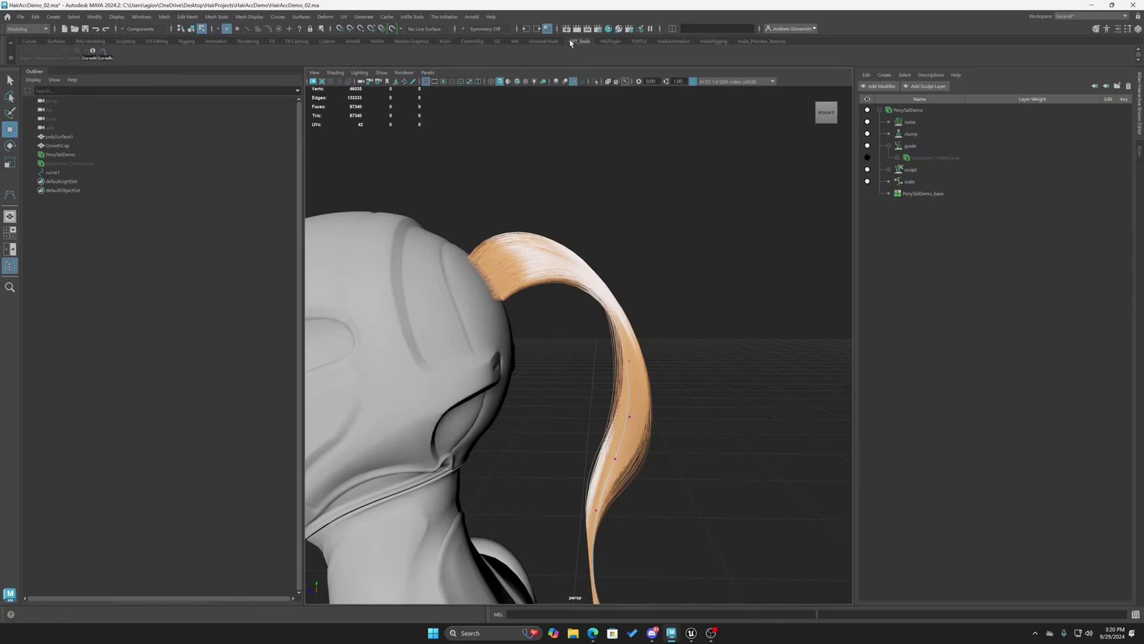
{"action": "left_click", "coordinate": [497, 41]}
{"action": "left_click", "coordinate": [27, 54]}
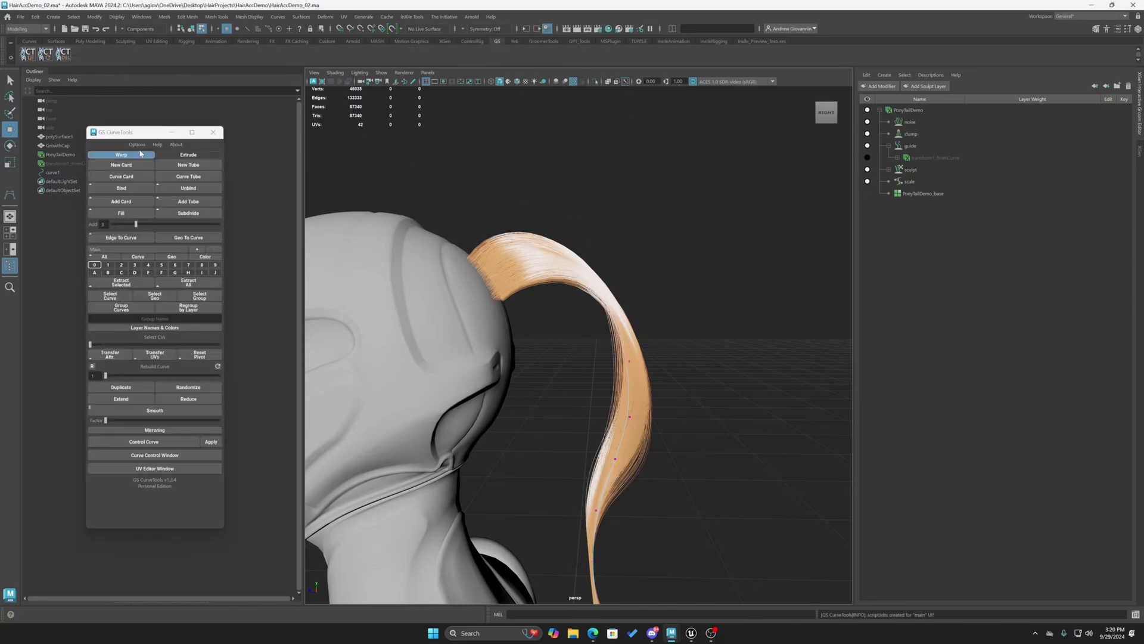
{"action": "left_click_drag", "start_coordinate": [122, 135], "coordinate": [65, 88]}
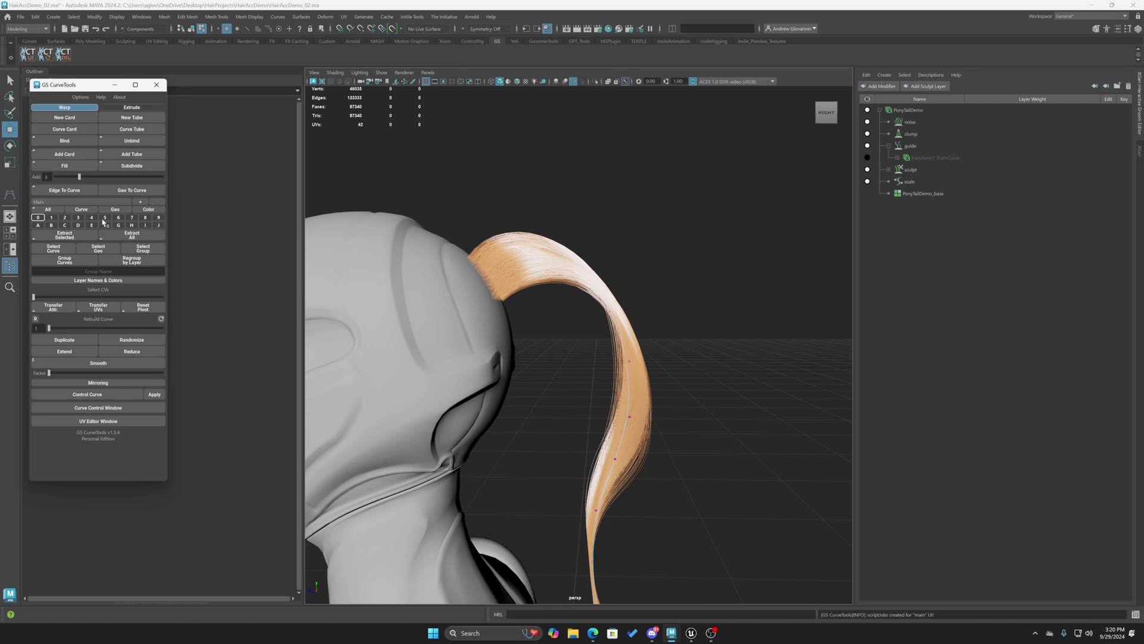
Open the GS Curve Control window and enable Curve Highlight under Advanced Visibility
{"action": "left_click", "coordinate": [106, 407]}
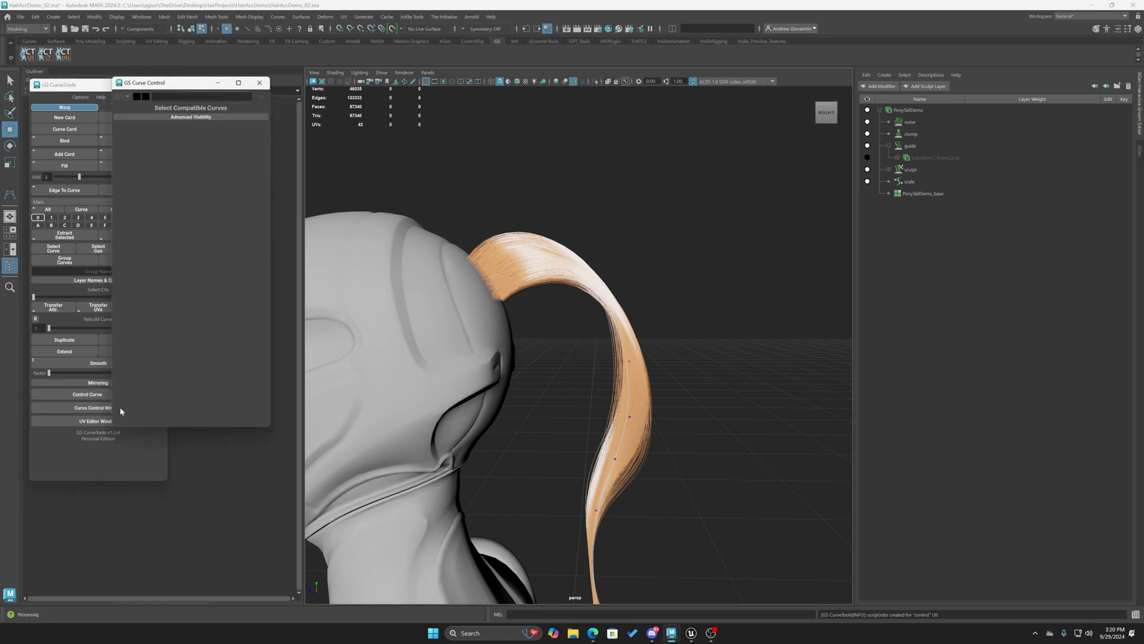
{"action": "left_click_drag", "start_coordinate": [186, 87], "coordinate": [106, 210]}
{"action": "left_click", "coordinate": [103, 241]}
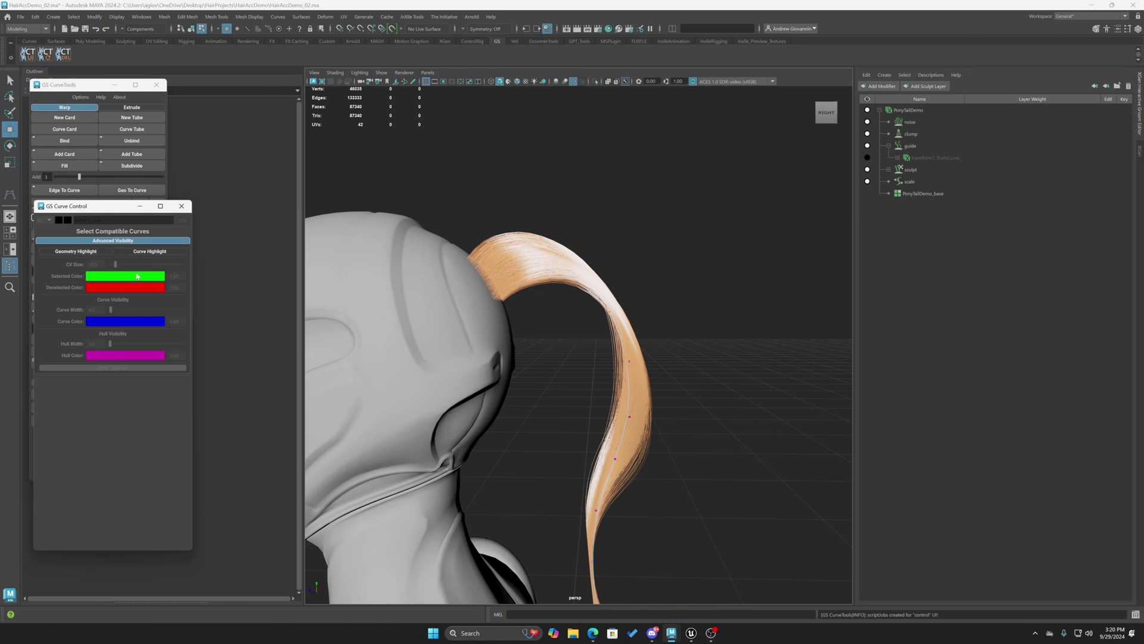
{"action": "left_click", "coordinate": [146, 252]}
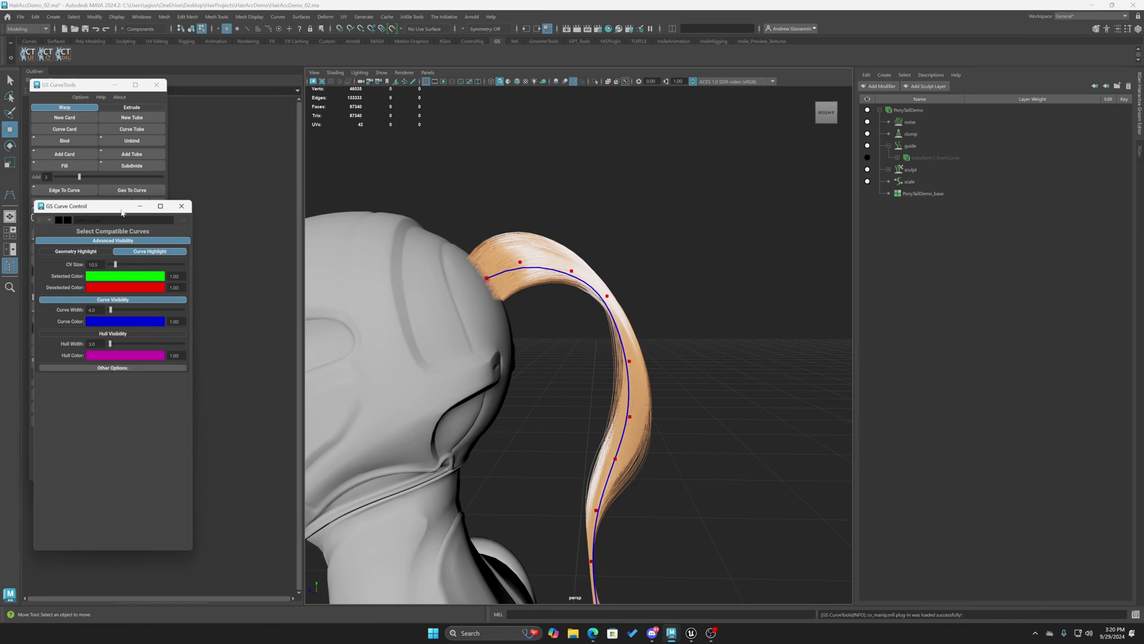
{"action": "left_click_drag", "start_coordinate": [122, 212], "coordinate": [125, 187]}
Rebuild the ponytail curve with a rebuild value of 13 in GS CurveTools
{"action": "left_click_drag", "start_coordinate": [424, 392], "coordinate": [623, 423], "text": "alt"}
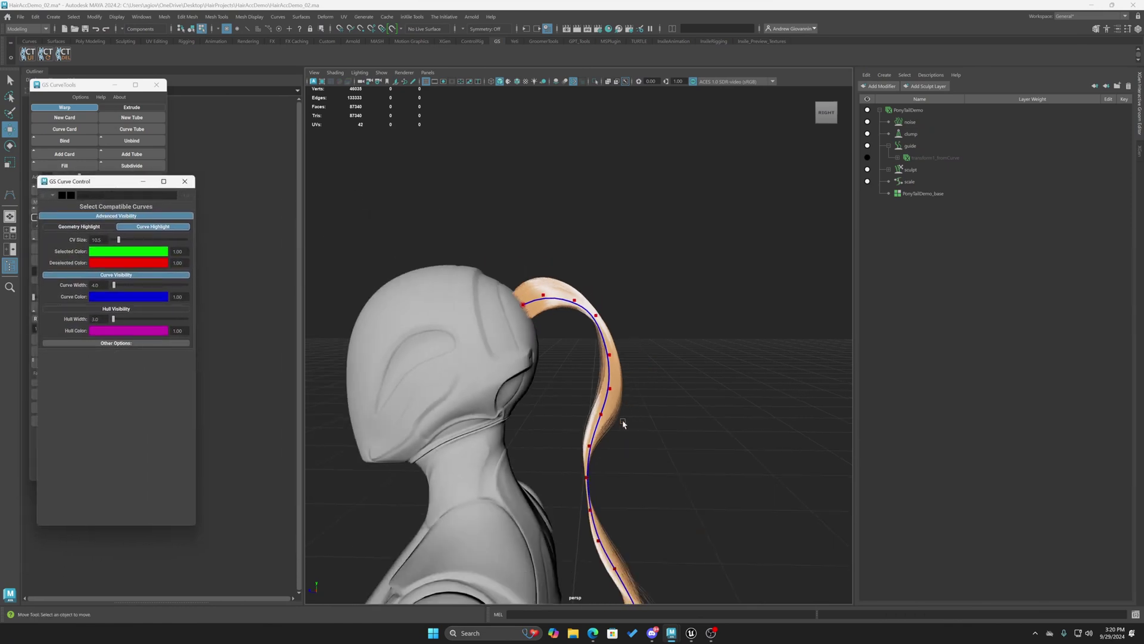
{"action": "middle_click_drag", "start_coordinate": [623, 423], "coordinate": [592, 347], "text": "alt"}
{"action": "right_click_drag", "start_coordinate": [592, 347], "coordinate": [561, 298], "text": "alt"}
{"action": "middle_click_drag", "start_coordinate": [512, 253], "coordinate": [537, 317], "text": "alt"}
{"action": "left_click_drag", "start_coordinate": [536, 317], "coordinate": [560, 295], "text": "alt"}
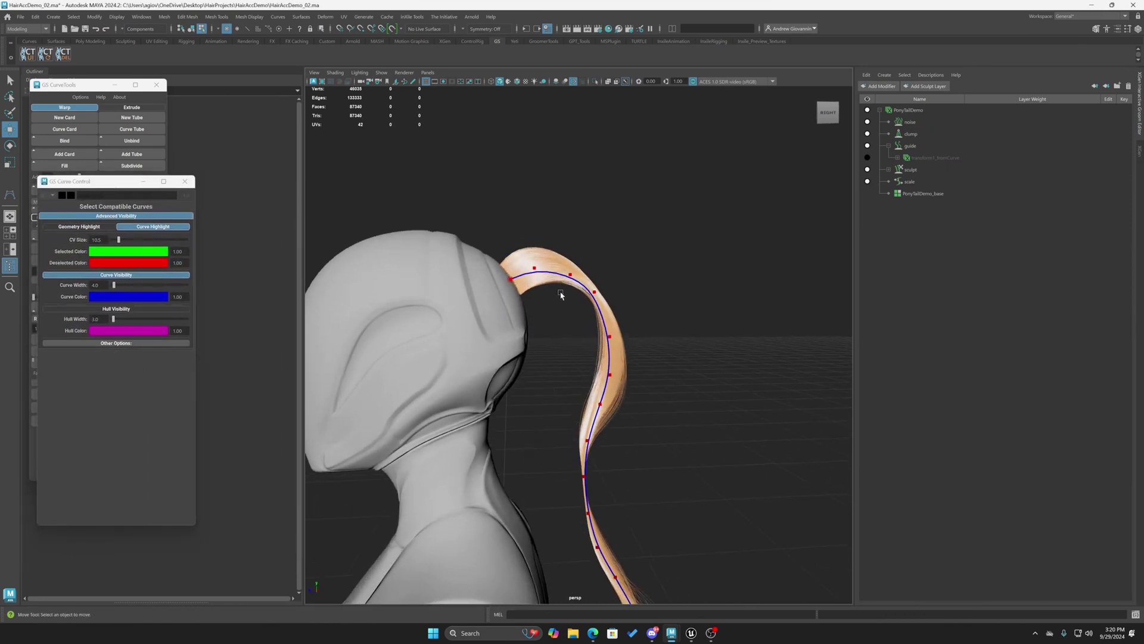
{"action": "left_click_drag", "start_coordinate": [119, 182], "coordinate": [271, 161]}
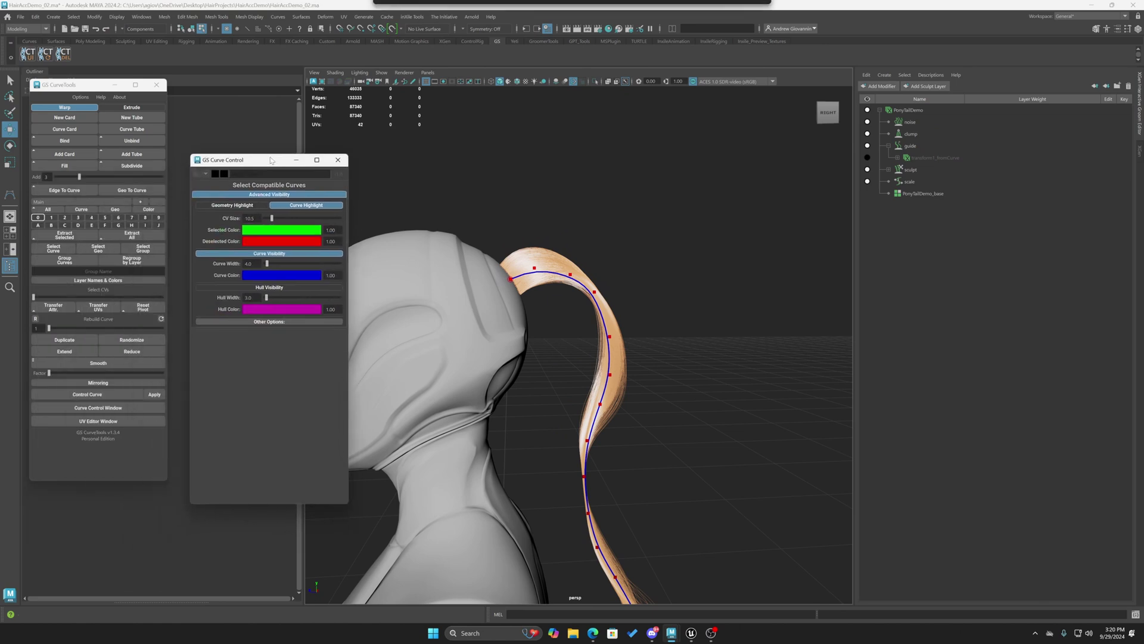
{"action": "left_click_drag", "start_coordinate": [57, 332], "coordinate": [77, 329]}
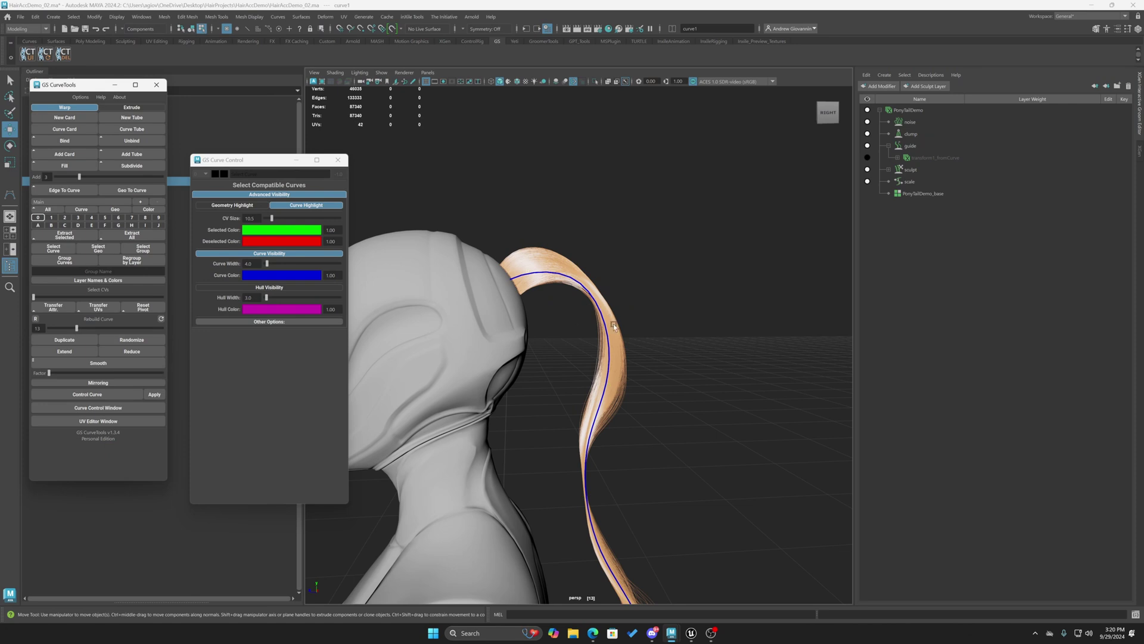
Reposition the curve's upper control points so it follows the centre of the ponytail's arch and upper bend
{"action": "left_click_drag", "start_coordinate": [623, 346], "coordinate": [620, 258], "text": "alt"}
{"action": "left_click", "coordinate": [570, 273]}
{"action": "left_click", "coordinate": [561, 221]}
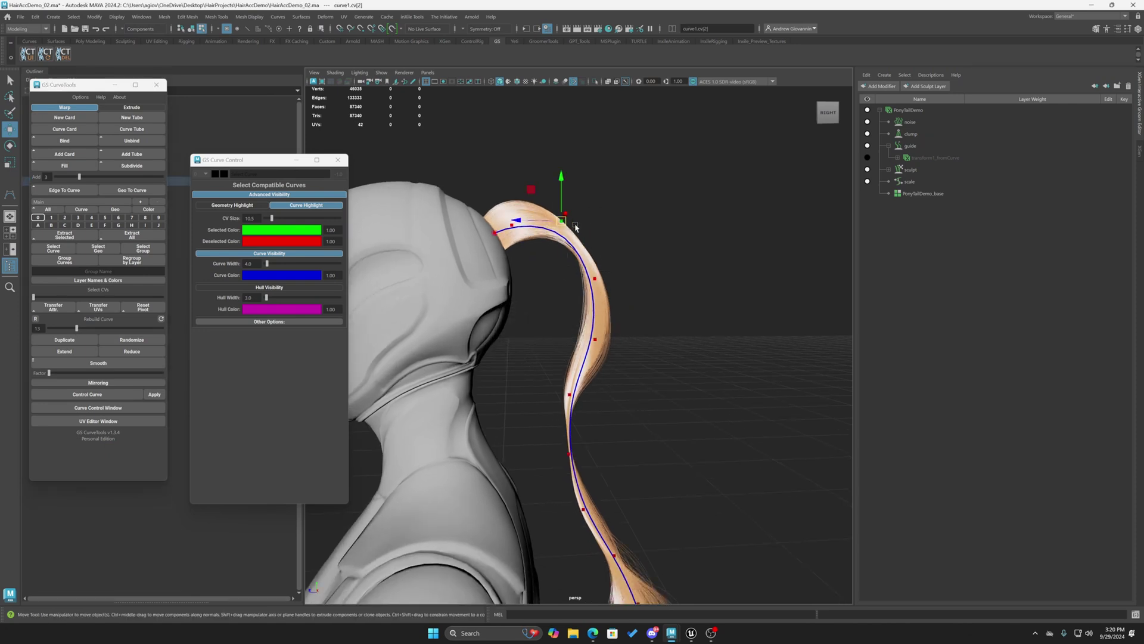
{"action": "left_click_drag", "start_coordinate": [531, 191], "coordinate": [477, 180]}
{"action": "left_click", "coordinate": [512, 224]}
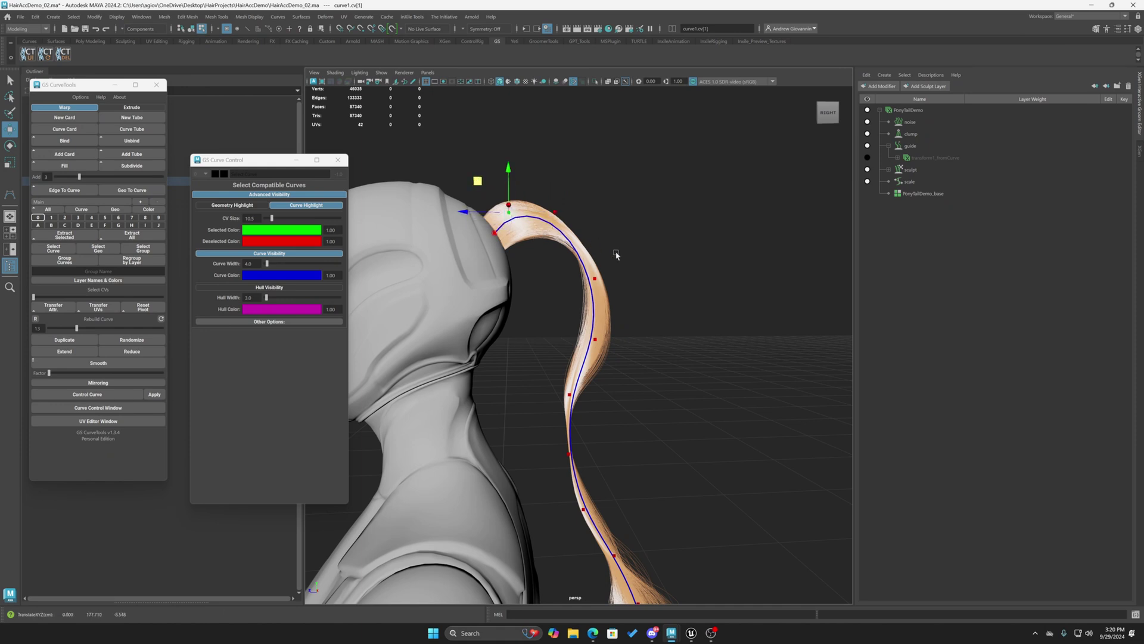
{"action": "left_click", "coordinate": [595, 278]}
{"action": "left_click_drag", "start_coordinate": [564, 252], "coordinate": [570, 251]}
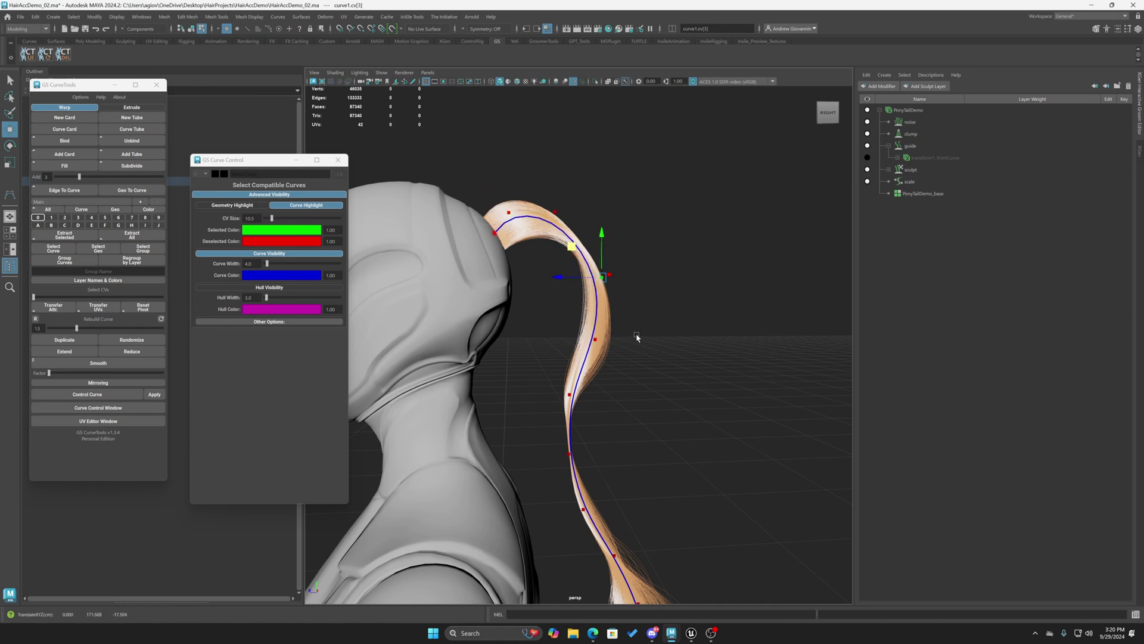
{"action": "middle_click_drag", "start_coordinate": [635, 333], "coordinate": [632, 276], "text": "alt"}
{"action": "left_click_drag", "start_coordinate": [640, 323], "coordinate": [559, 267]}
{"action": "left_click_drag", "start_coordinate": [584, 361], "coordinate": [533, 315]}
Examine the adjusted curve from behind and from the side to check its alignment along the ponytail
{"action": "left_click_drag", "start_coordinate": [594, 399], "coordinate": [540, 412], "text": "alt"}
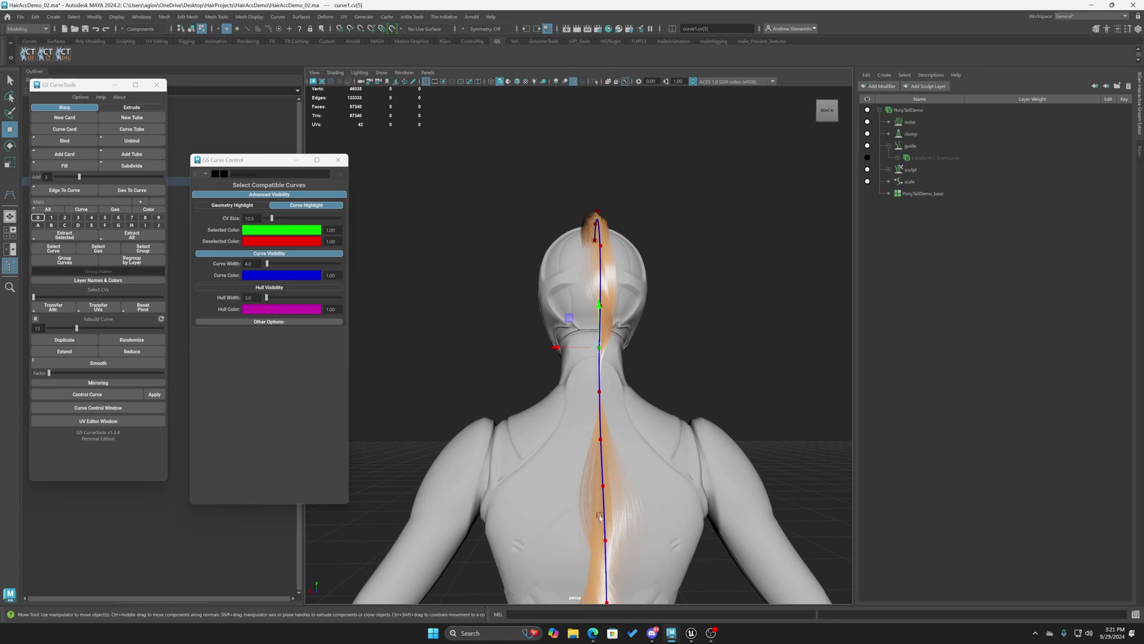
{"action": "middle_click_drag", "start_coordinate": [599, 515], "coordinate": [582, 223], "text": "alt"}
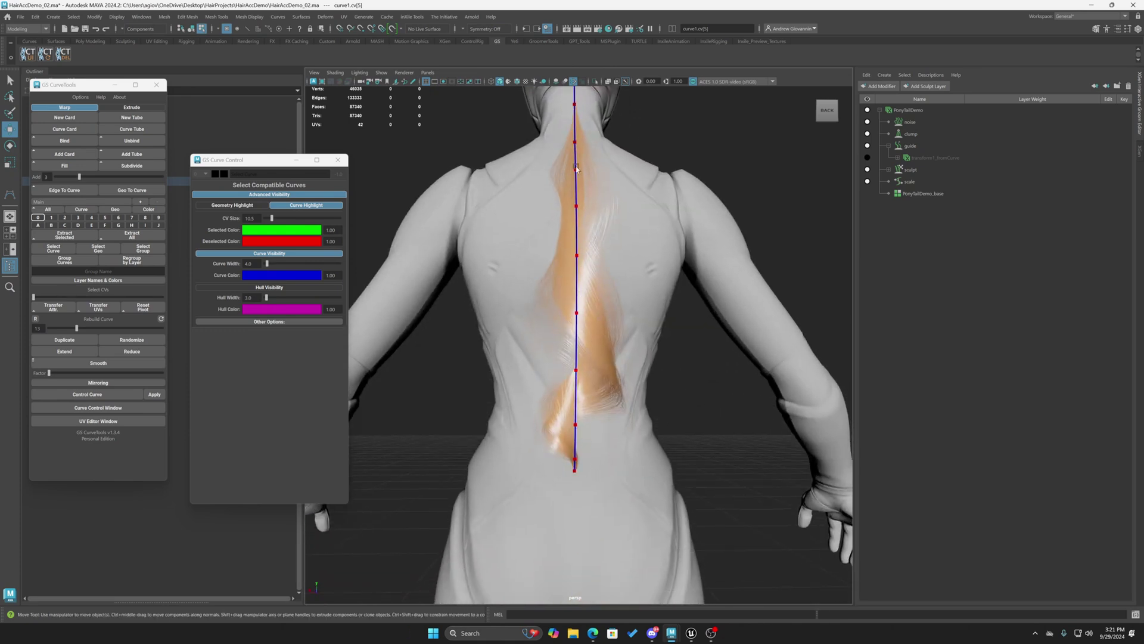
{"action": "key", "text": "bracketleft"}
{"action": "key", "text": "bracketleft"}
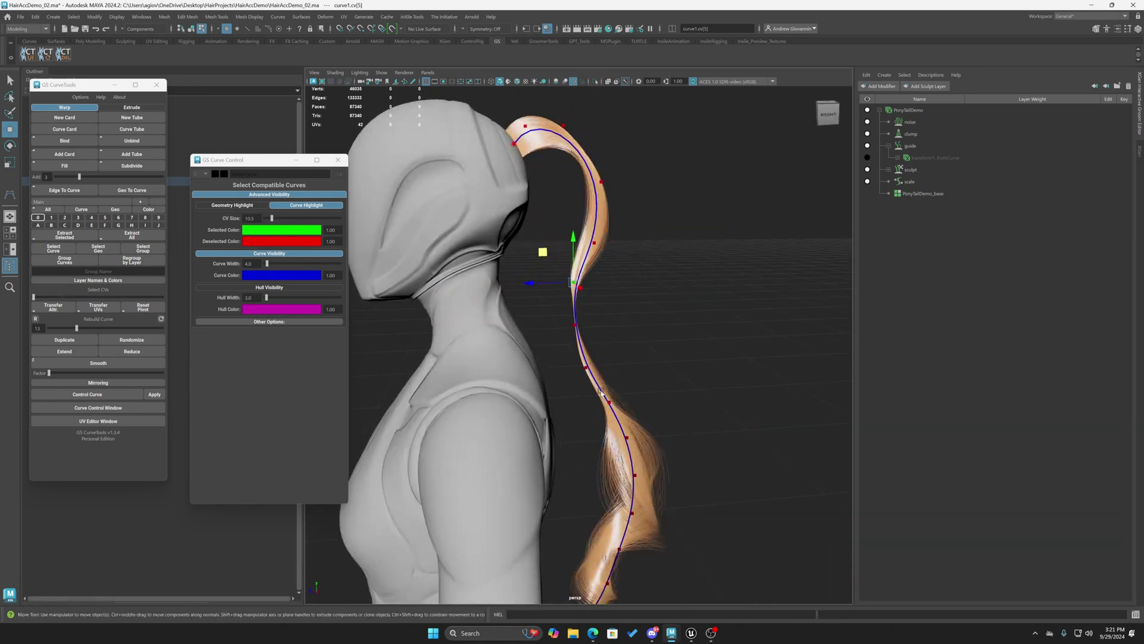
{"action": "scroll", "coordinate": [643, 386], "scroll_direction": "down", "scroll_amount": 5}
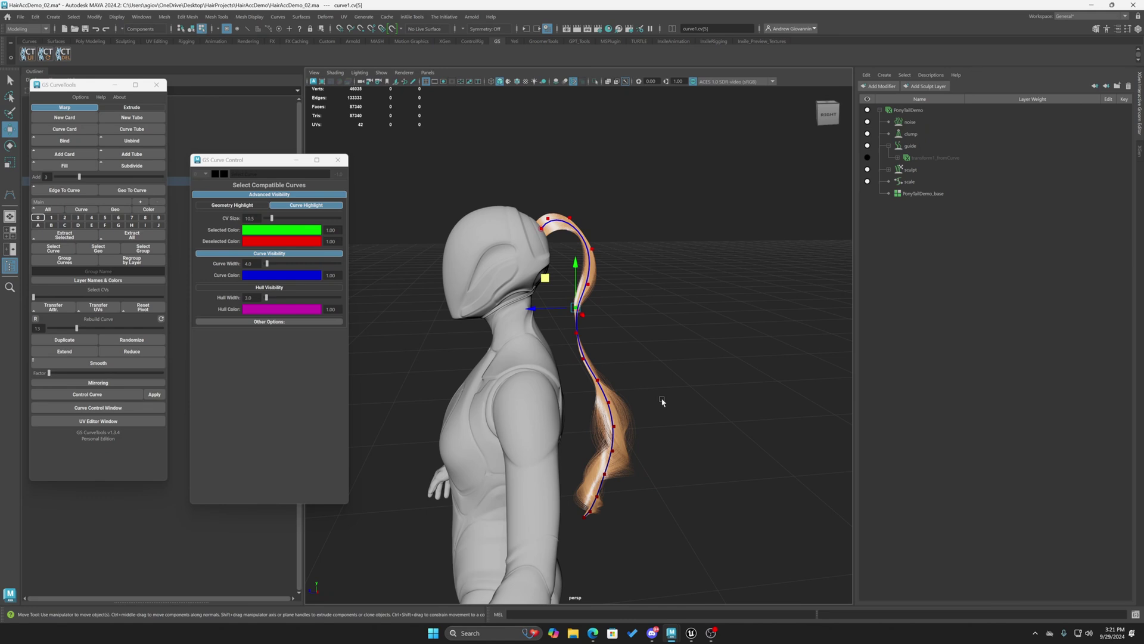
{"action": "scroll", "coordinate": [656, 399], "scroll_direction": "up", "scroll_amount": 5}
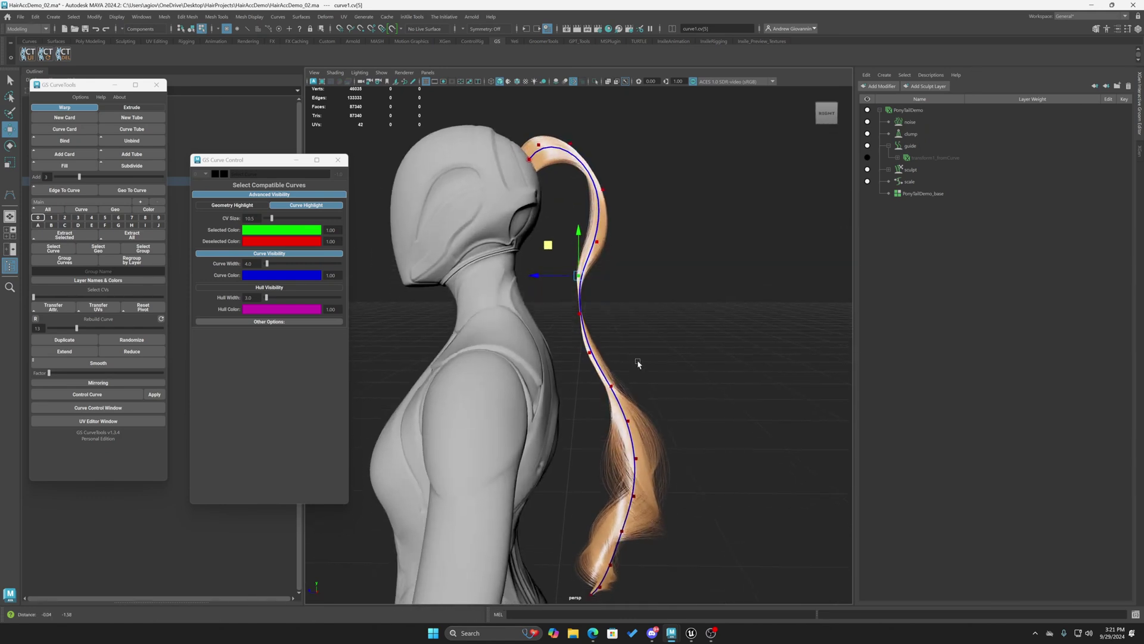
{"action": "scroll", "coordinate": [606, 276], "scroll_direction": "down", "scroll_amount": 3}
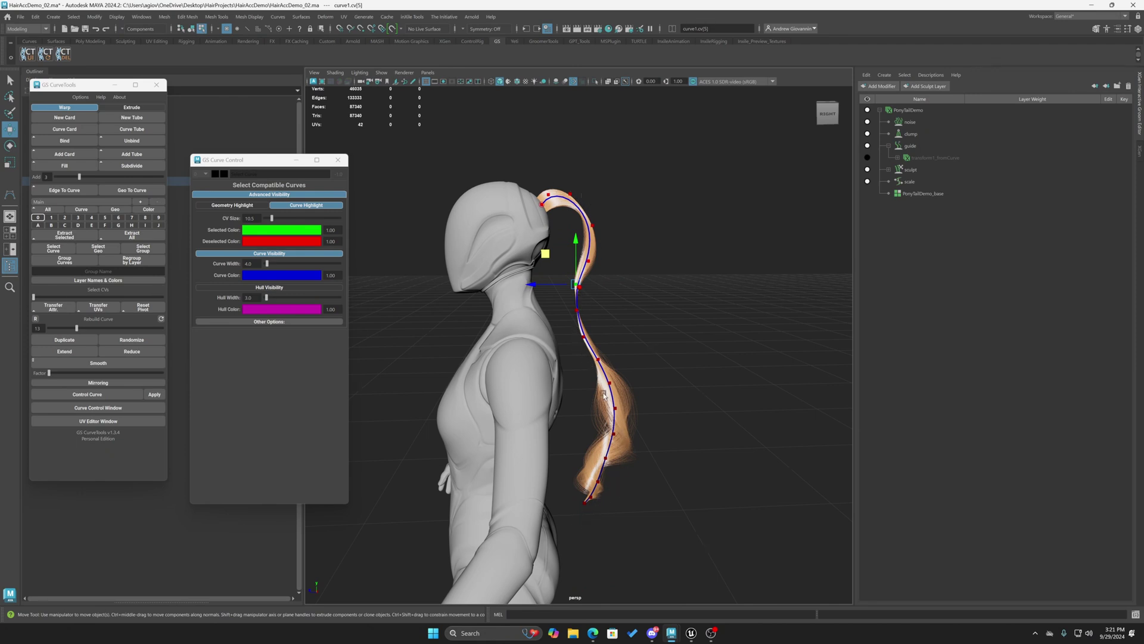
{"action": "left_click_drag", "start_coordinate": [576, 204], "coordinate": [649, 362], "text": "alt"}
{"action": "right_click_drag", "start_coordinate": [648, 406], "coordinate": [646, 450], "text": "alt"}
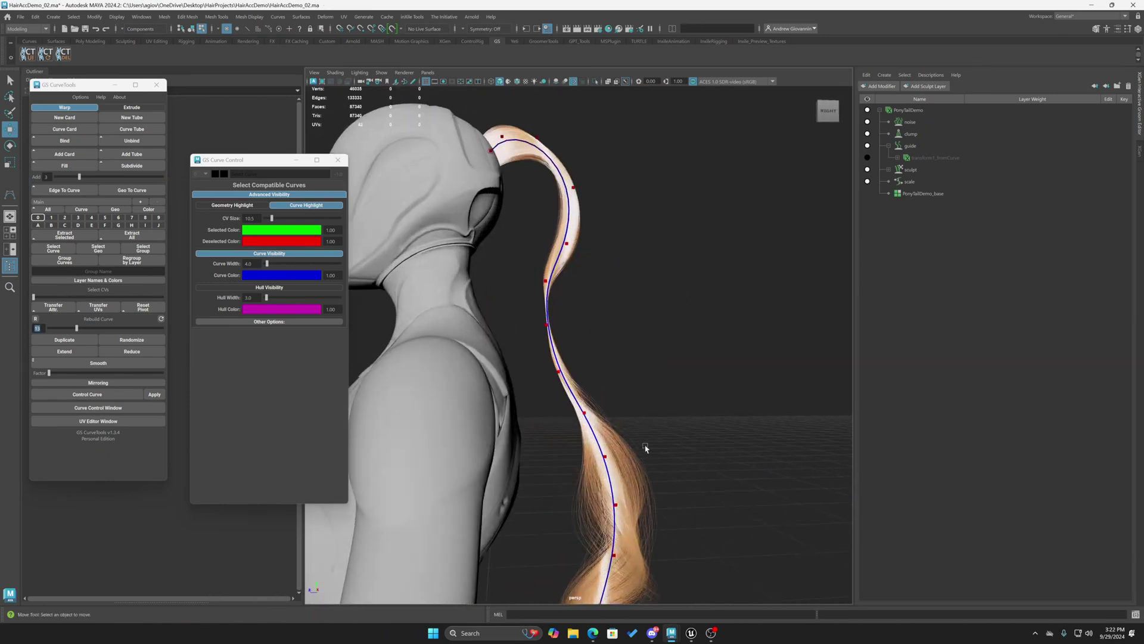
{"action": "middle_click_drag", "start_coordinate": [646, 449], "coordinate": [645, 340], "text": "alt"}
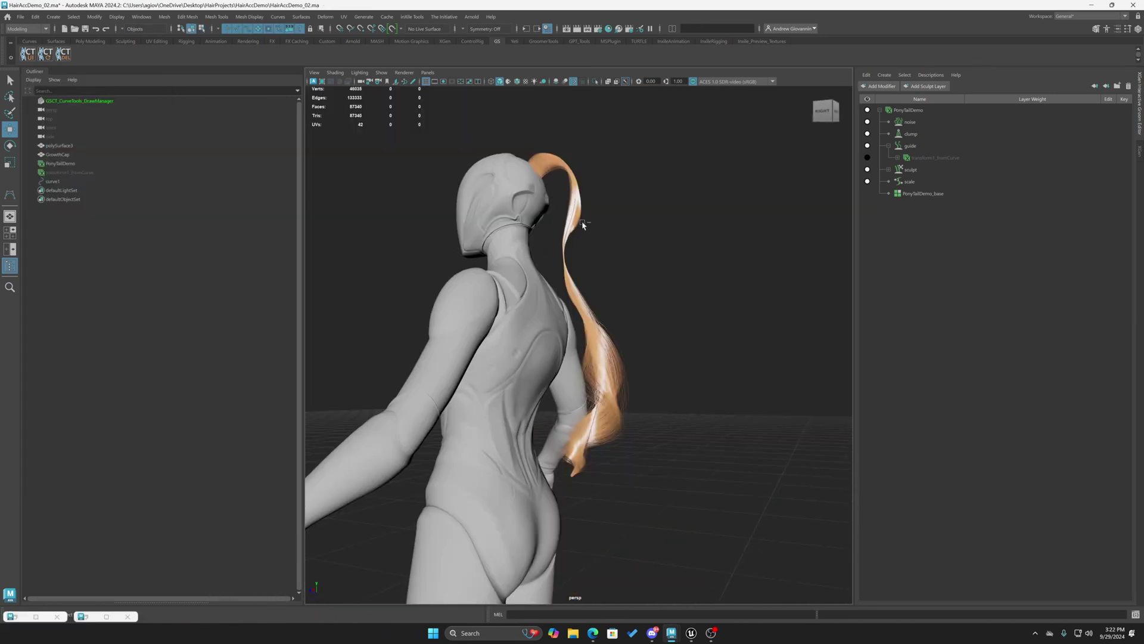
Group curve1 on its own, rename the group xgGroom, and clear the selection
{"action": "left_click_drag", "start_coordinate": [358, 249], "coordinate": [369, 250], "text": "alt"}
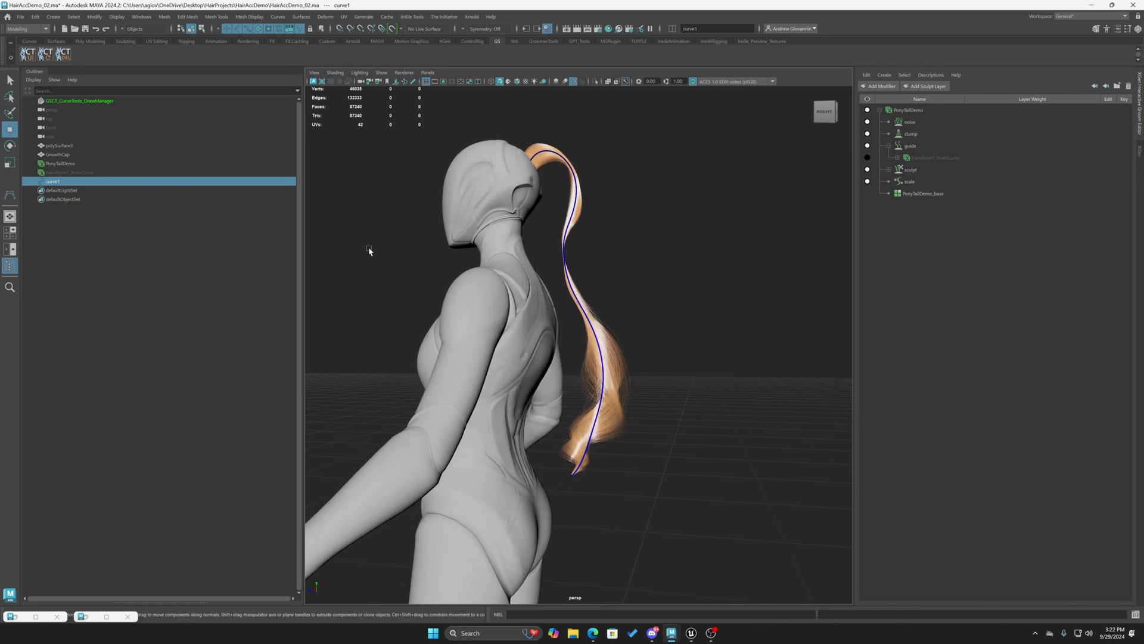
{"action": "key", "text": "ctrl+g"}
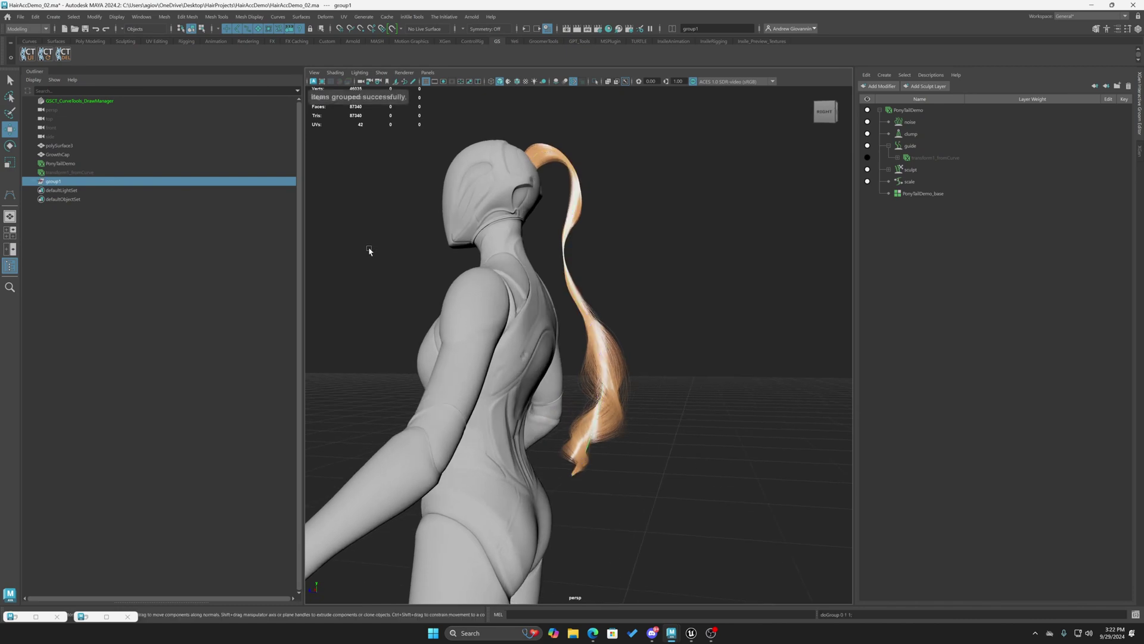
{"action": "double_click", "coordinate": [58, 184]}
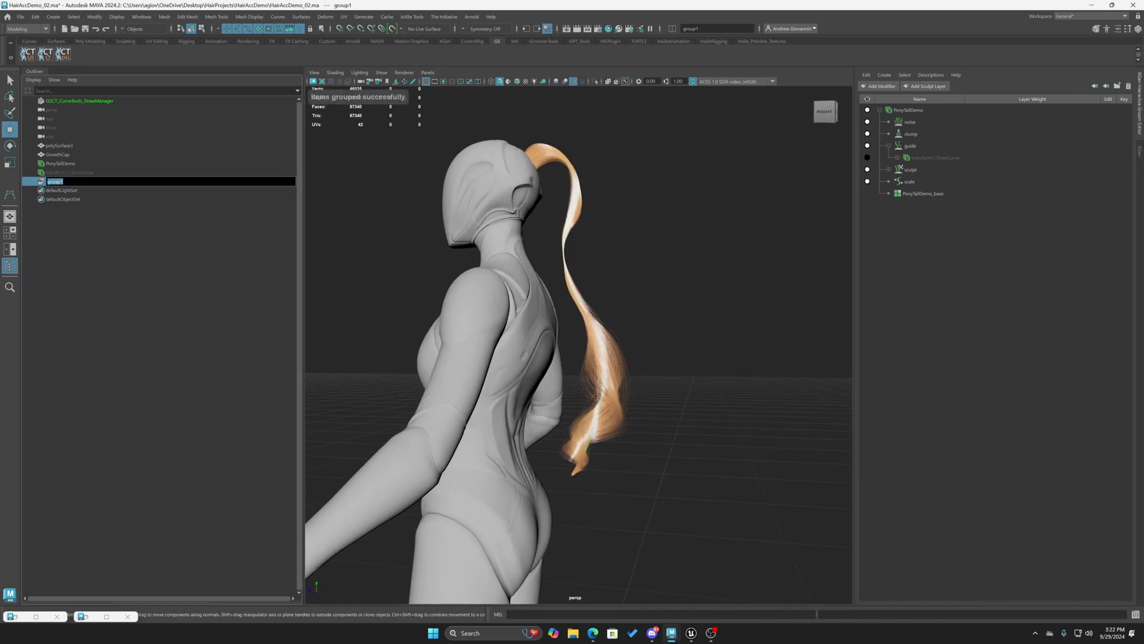
{"action": "type", "text": "xG"}
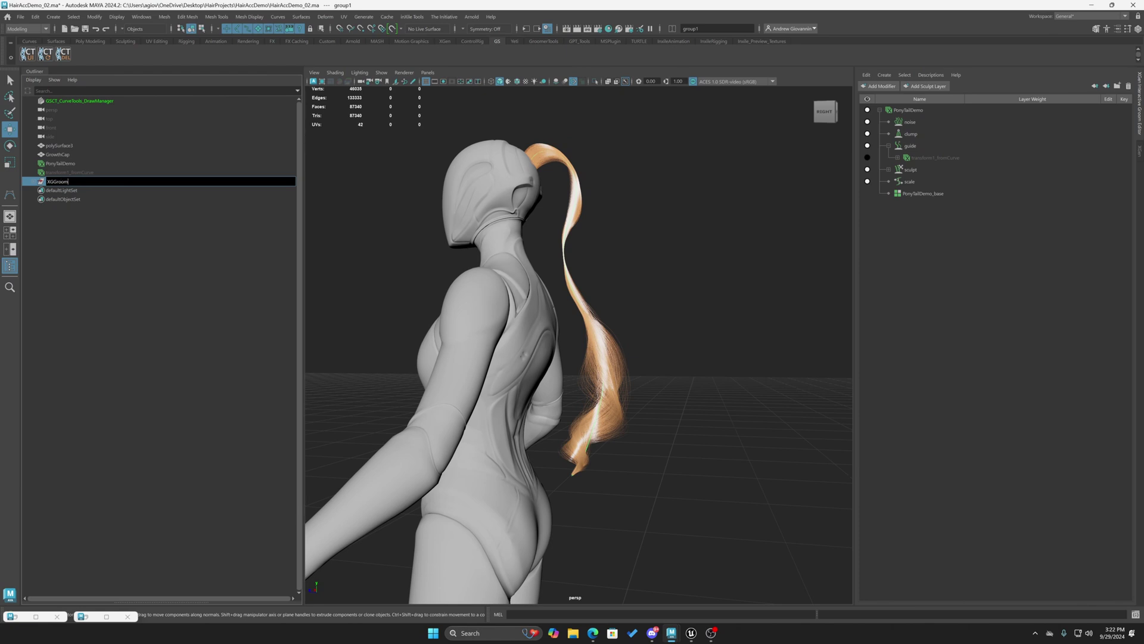
{"action": "type", "text": "Groom"}
{"action": "key", "text": "Return"}
{"action": "double_click", "coordinate": [58, 182]}
{"action": "type", "text": "xgGroom"}
{"action": "key", "text": "Return"}
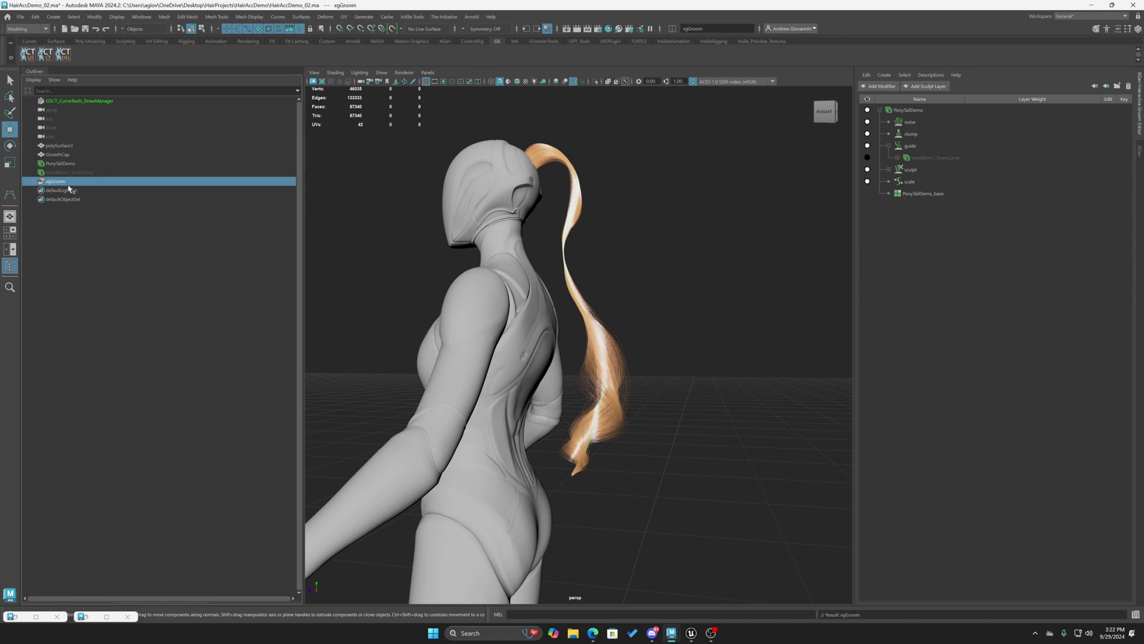
{"action": "left_click", "coordinate": [719, 338]}
{"action": "scroll", "coordinate": [658, 308], "scroll_direction": "up", "scroll_amount": 4}
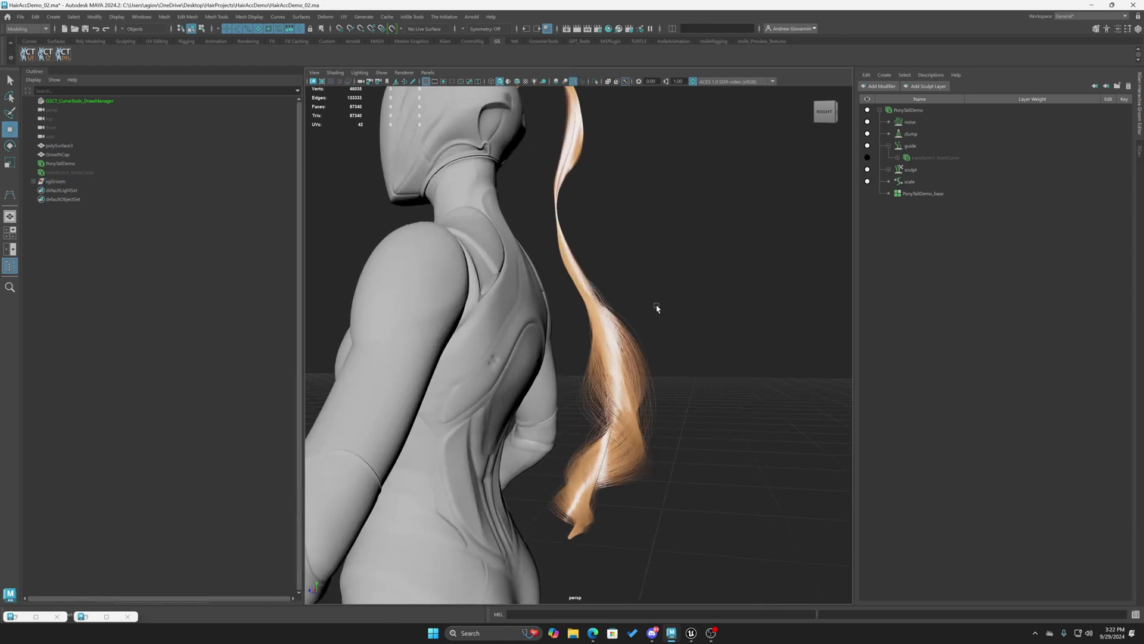
{"action": "left_click_drag", "start_coordinate": [657, 308], "coordinate": [691, 453], "text": "alt"}
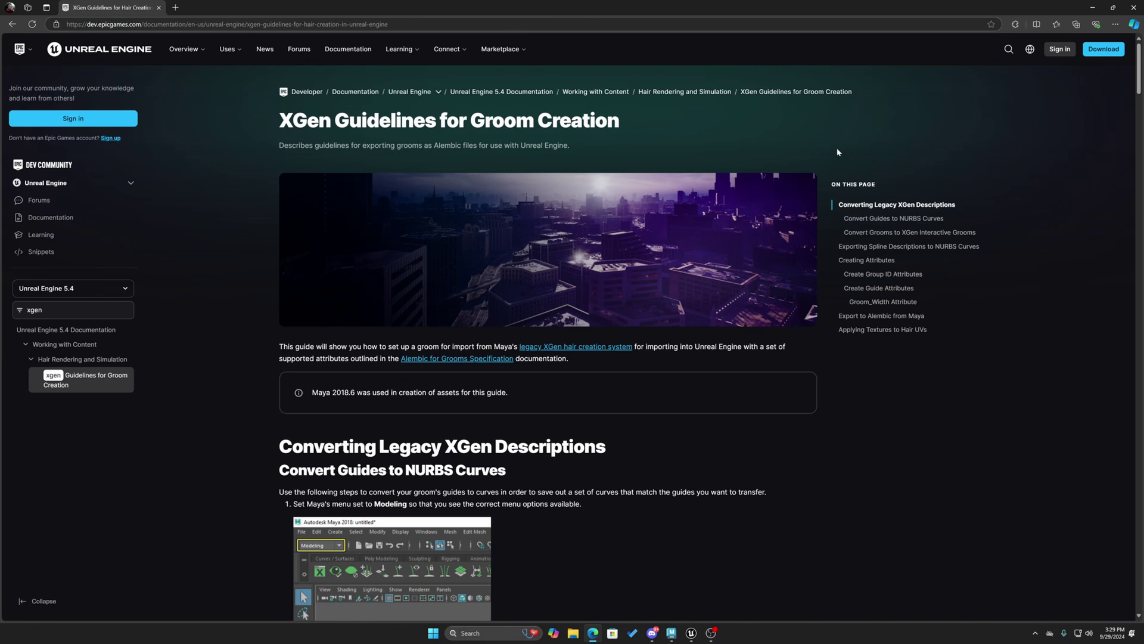
Switch to the browser's Unreal XGen Guidelines for Groom Creation page and examine the group ID and guide attribute scripts
{"action": "scroll", "coordinate": [793, 396], "scroll_direction": "down", "scroll_amount": 15}
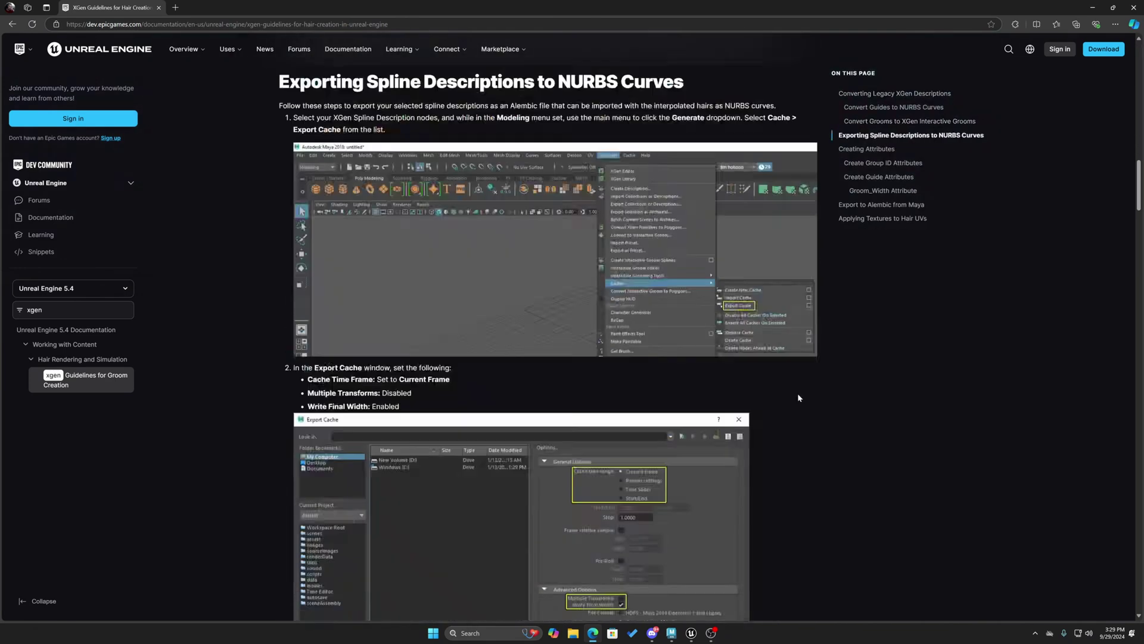
{"action": "scroll", "coordinate": [798, 394], "scroll_direction": "down", "scroll_amount": 15}
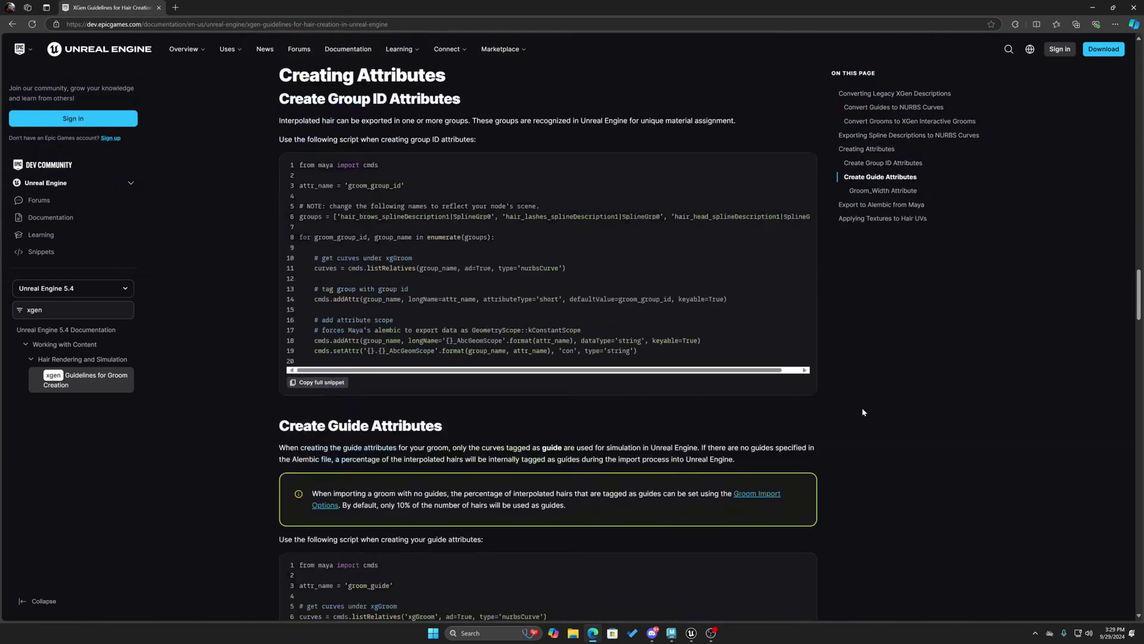
{"action": "scroll", "coordinate": [862, 411], "scroll_direction": "down", "scroll_amount": 1}
{"action": "scroll", "coordinate": [888, 369], "scroll_direction": "up", "scroll_amount": 2}
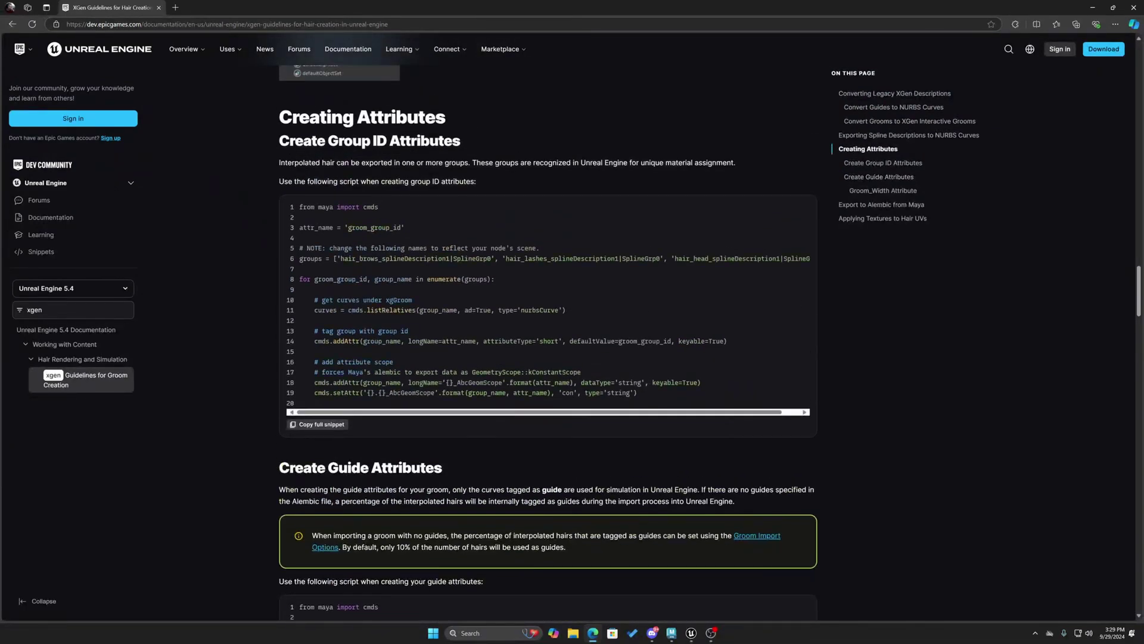
{"action": "scroll", "coordinate": [946, 399], "scroll_direction": "down", "scroll_amount": 5}
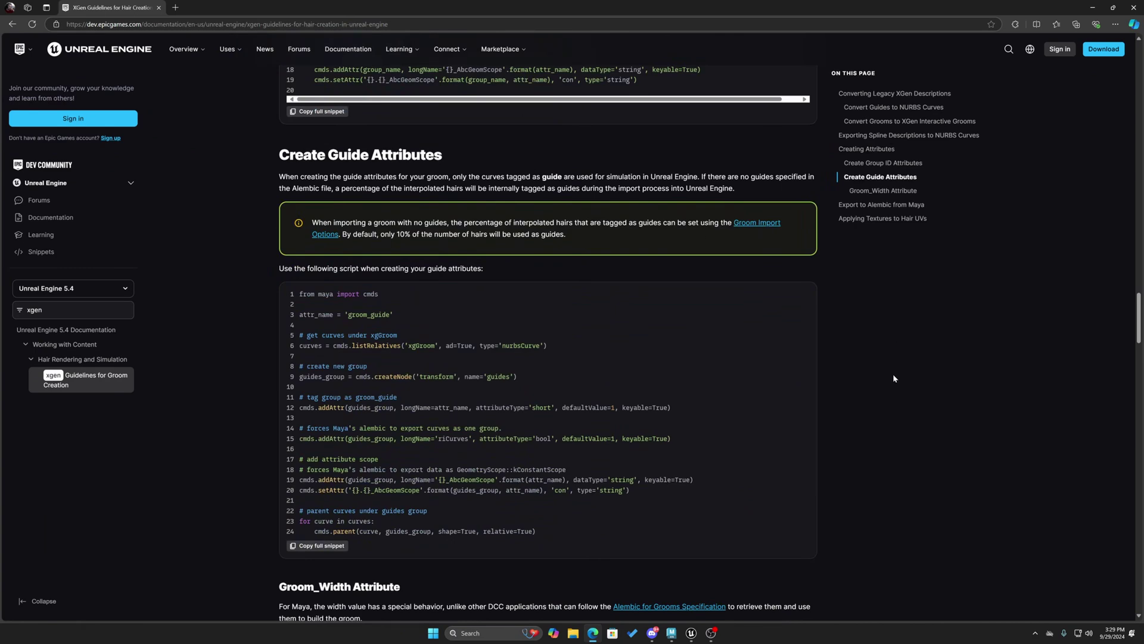
{"action": "scroll", "coordinate": [894, 374], "scroll_direction": "up", "scroll_amount": 5}
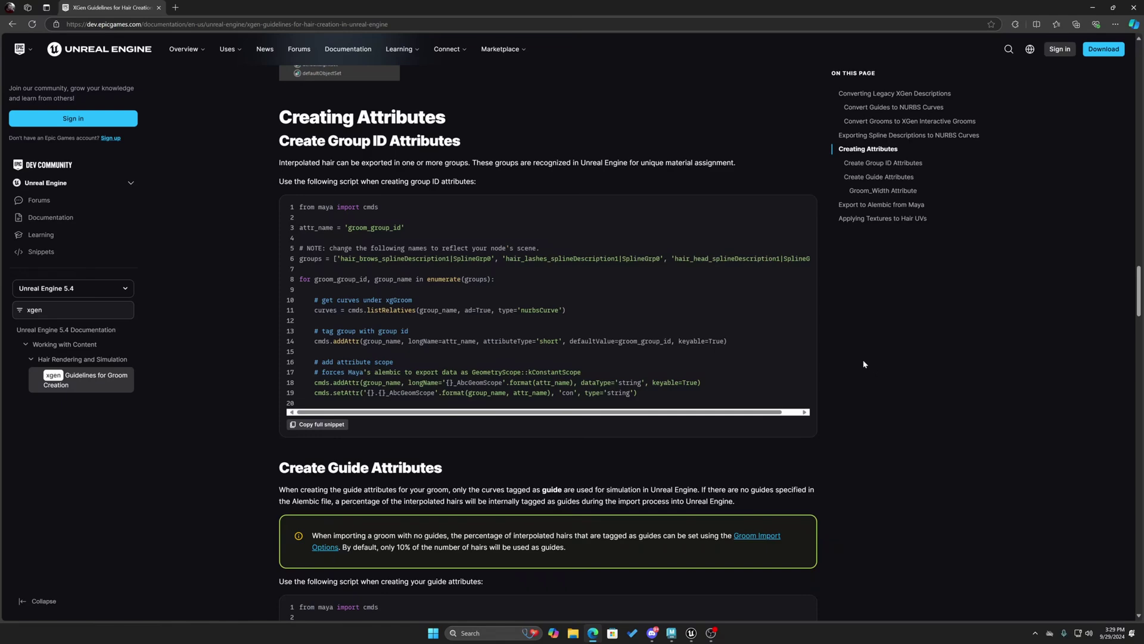
Examine the Create Guide Attributes script that tags the curves under xgGroom as groom_guide
{"action": "scroll", "coordinate": [864, 363], "scroll_direction": "down", "scroll_amount": 5}
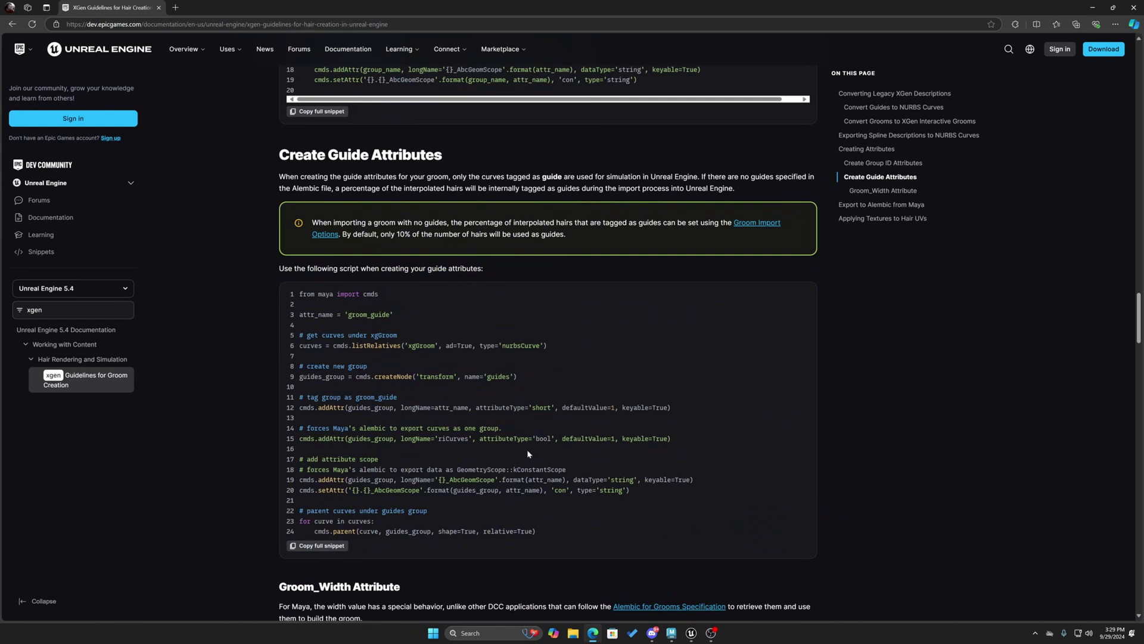
{"action": "scroll", "coordinate": [476, 486], "scroll_direction": "down", "scroll_amount": 1}
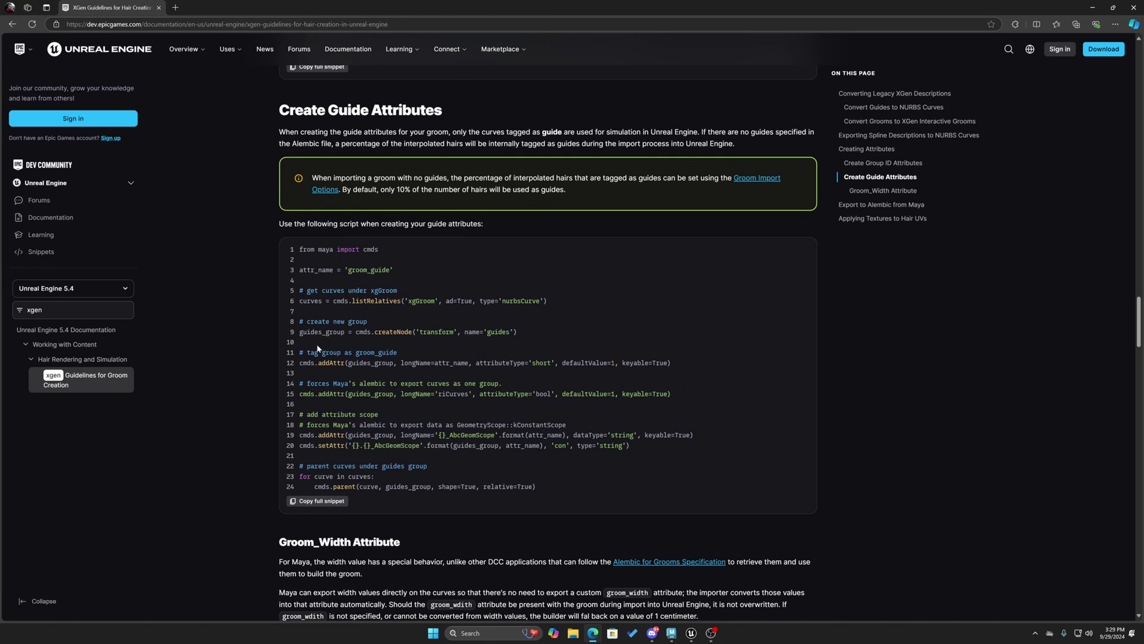
{"action": "left_click_drag", "start_coordinate": [545, 489], "coordinate": [299, 250]}
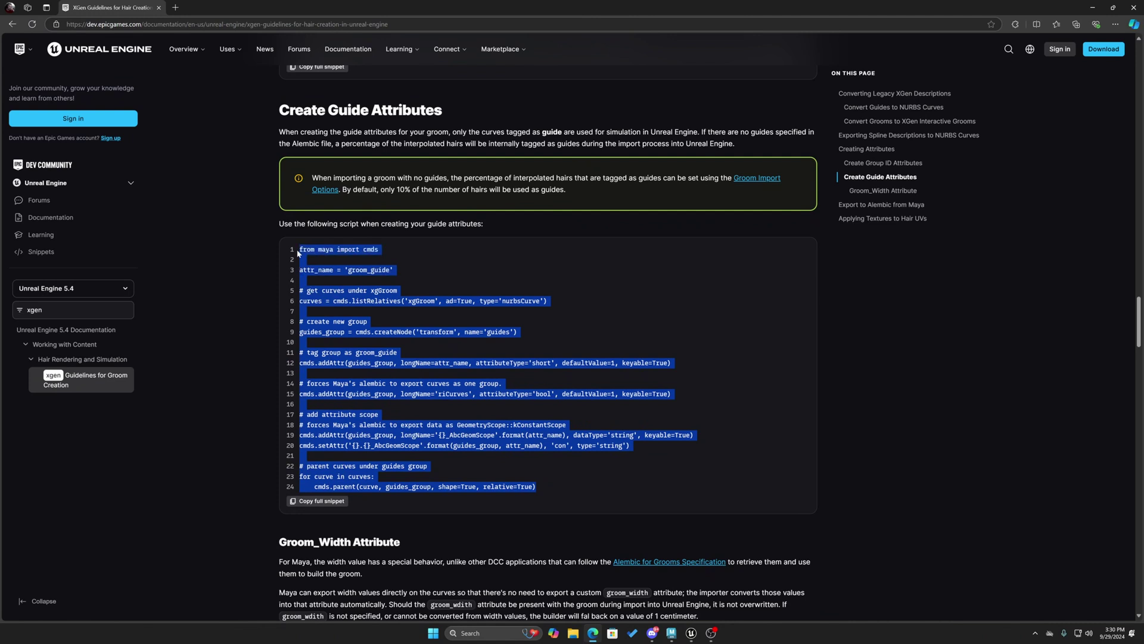
{"action": "left_click", "coordinate": [603, 320]}
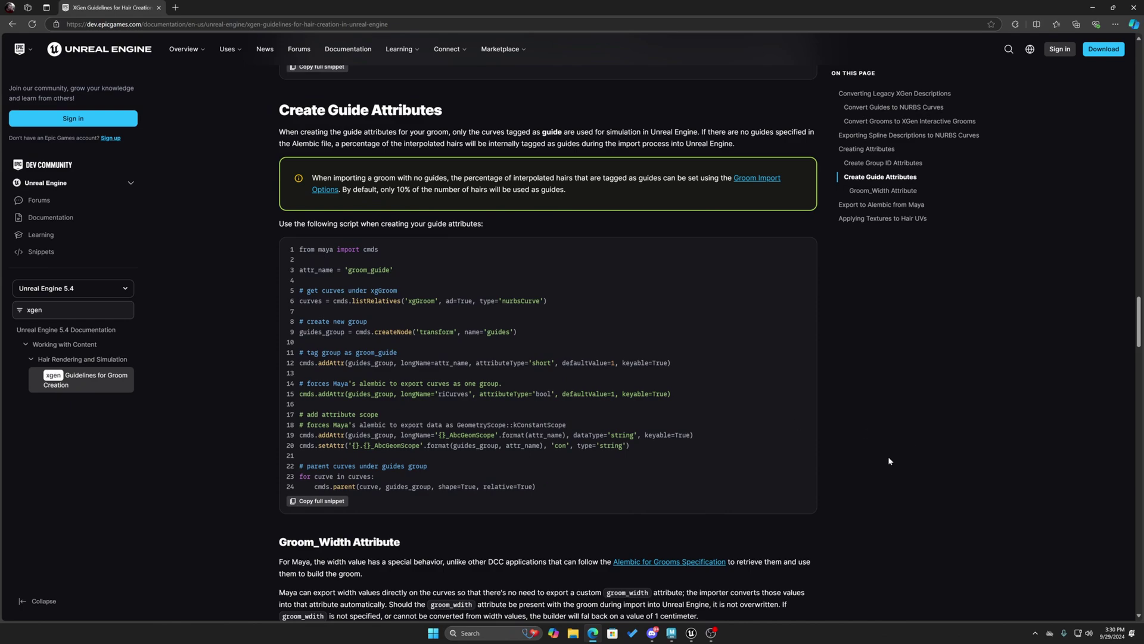
Look through the page's Export to Alembic from Maya and Applying Textures to Hair UVs sections, including the groom_root_uv script
{"action": "scroll", "coordinate": [888, 461], "scroll_direction": "down", "scroll_amount": 12}
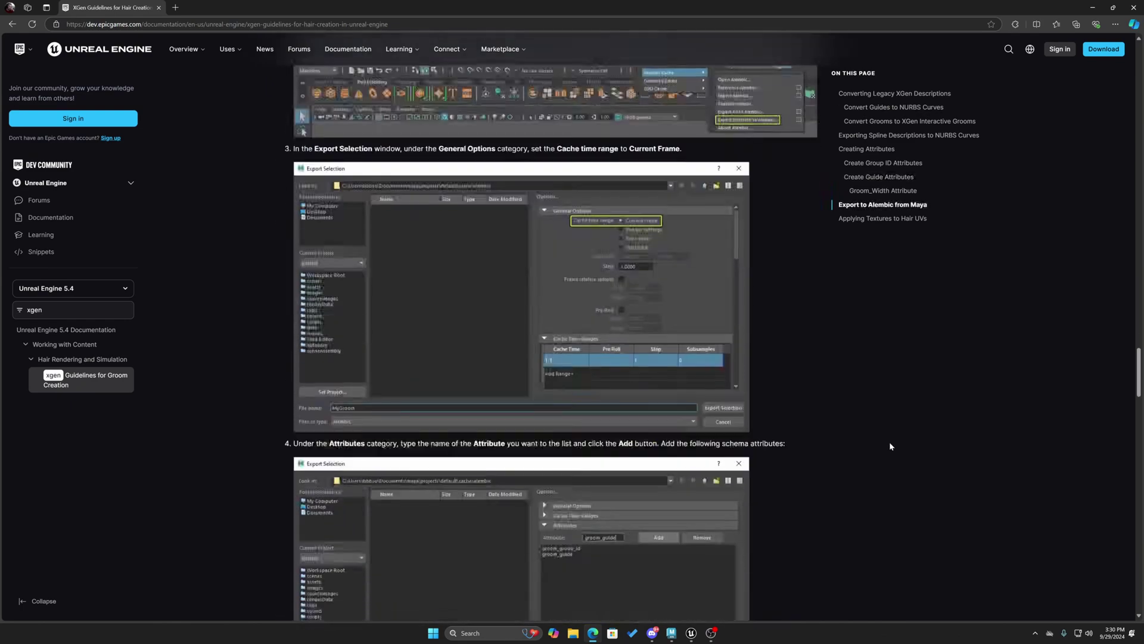
{"action": "scroll", "coordinate": [889, 444], "scroll_direction": "down", "scroll_amount": 20}
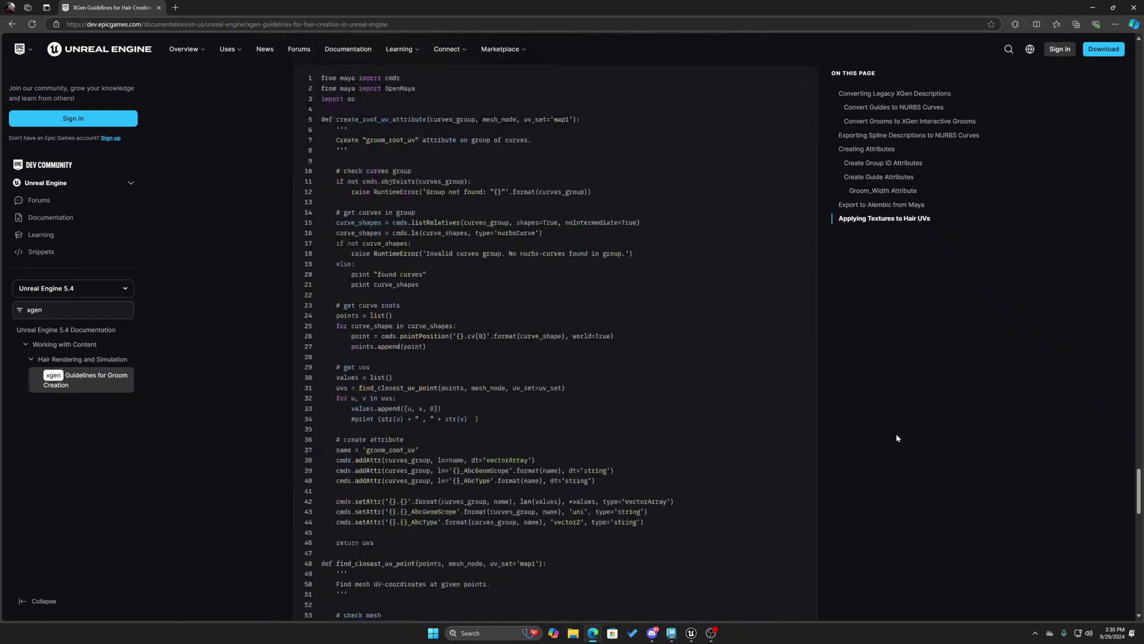
{"action": "scroll", "coordinate": [897, 439], "scroll_direction": "down", "scroll_amount": 12}
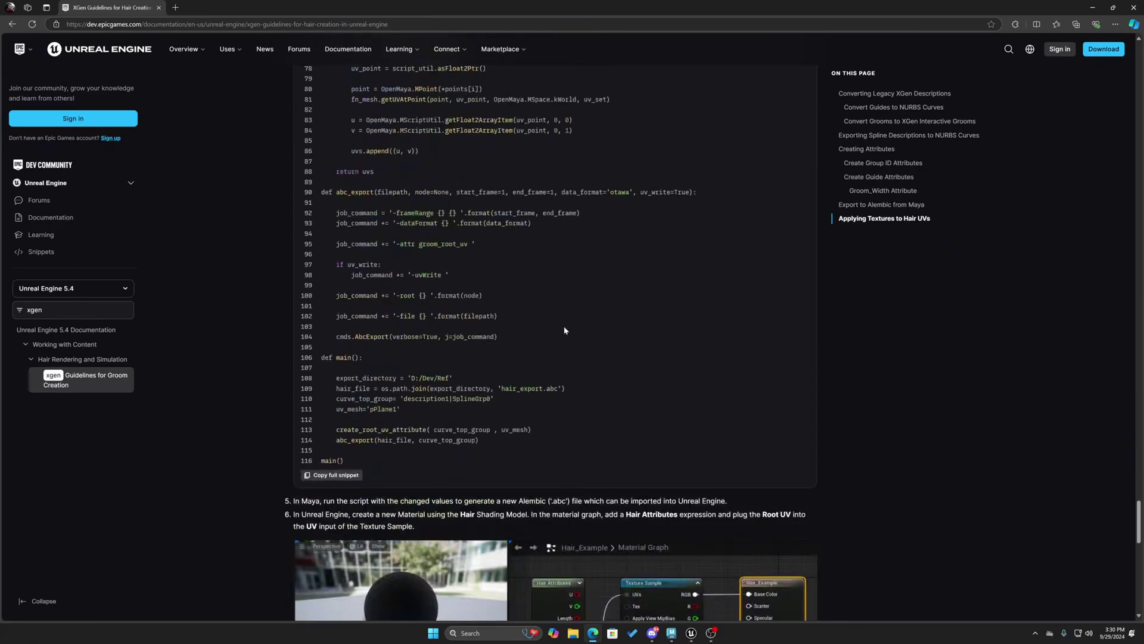
{"action": "scroll", "coordinate": [565, 330], "scroll_direction": "up", "scroll_amount": 18}
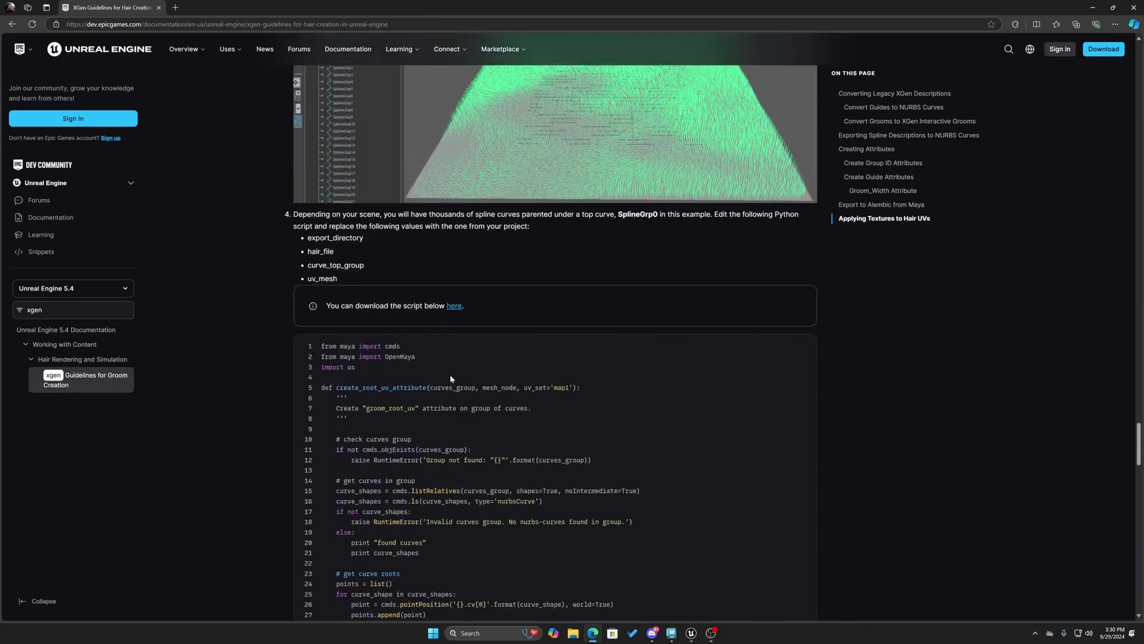
{"action": "scroll", "coordinate": [371, 391], "scroll_direction": "down", "scroll_amount": 10}
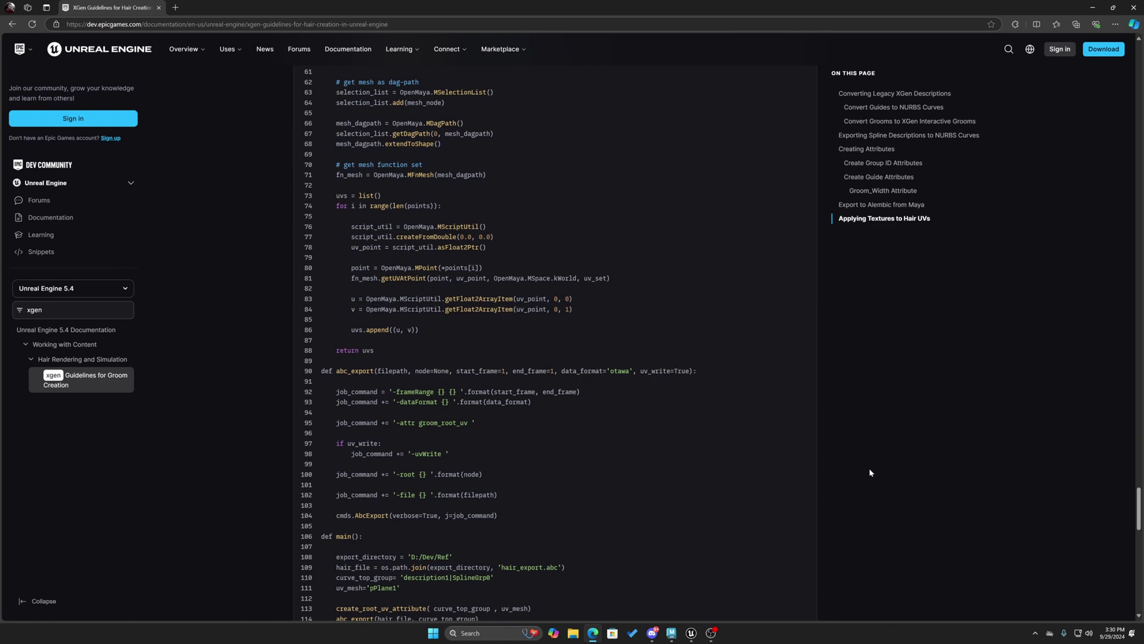
{"action": "scroll", "coordinate": [893, 471], "scroll_direction": "down", "scroll_amount": 8}
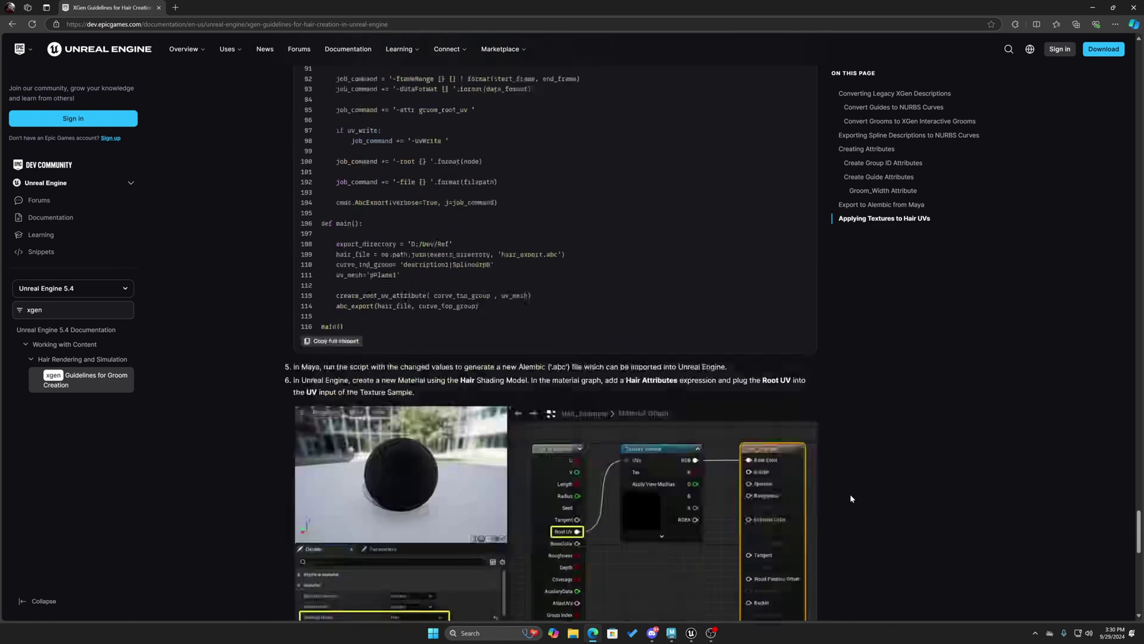
{"action": "scroll", "coordinate": [902, 498], "scroll_direction": "up", "scroll_amount": 6}
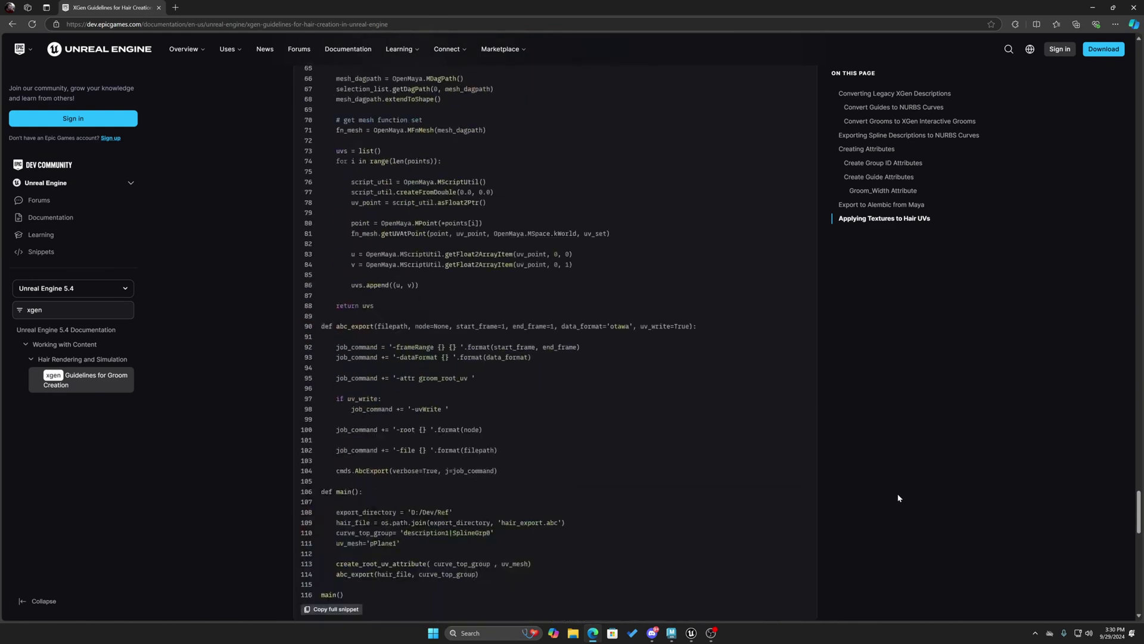
{"action": "scroll", "coordinate": [893, 503], "scroll_direction": "down", "scroll_amount": 15}
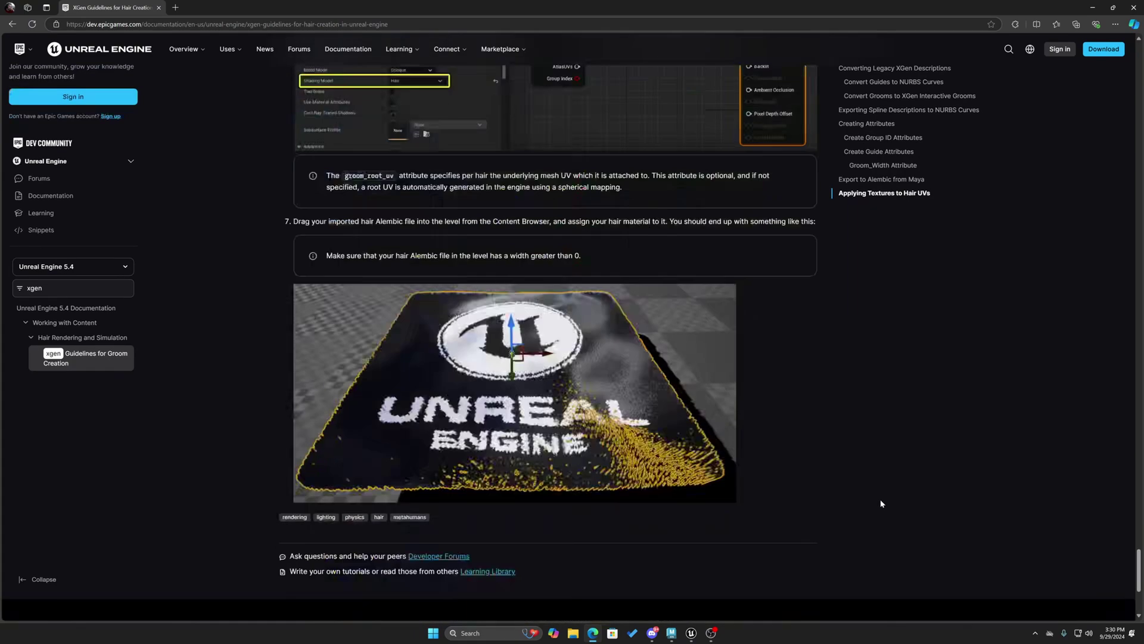
{"action": "scroll", "coordinate": [876, 504], "scroll_direction": "up", "scroll_amount": 15}
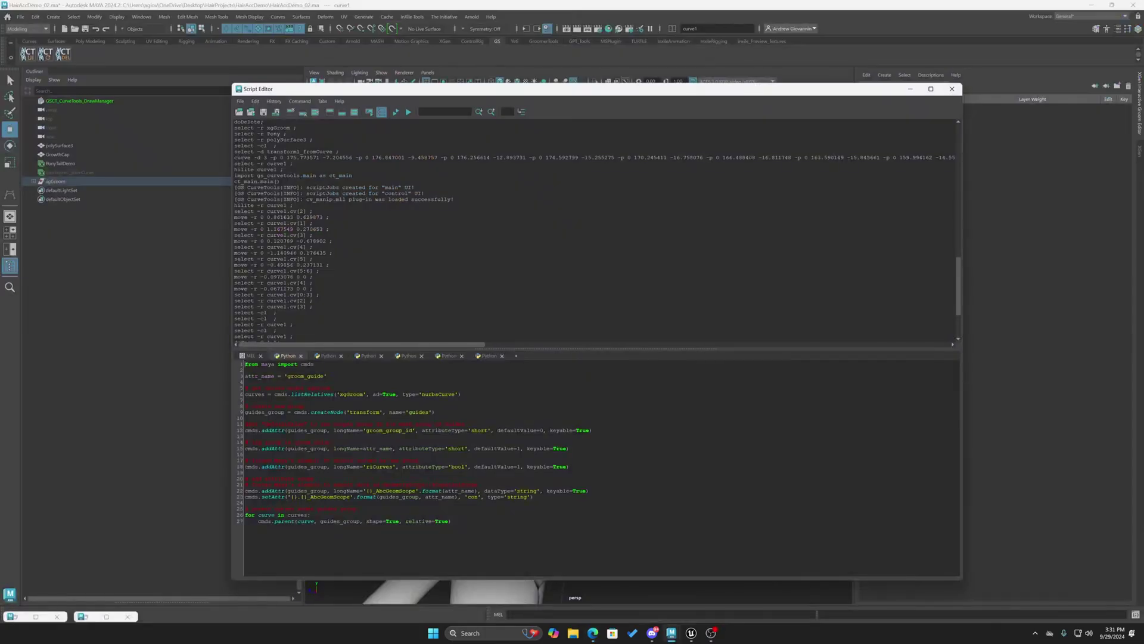
Switch to Maya and run the Python groom guide script on xgGroom with the groom_group_id default value at 0
{"action": "left_click_drag", "start_coordinate": [593, 430], "coordinate": [245, 424]}
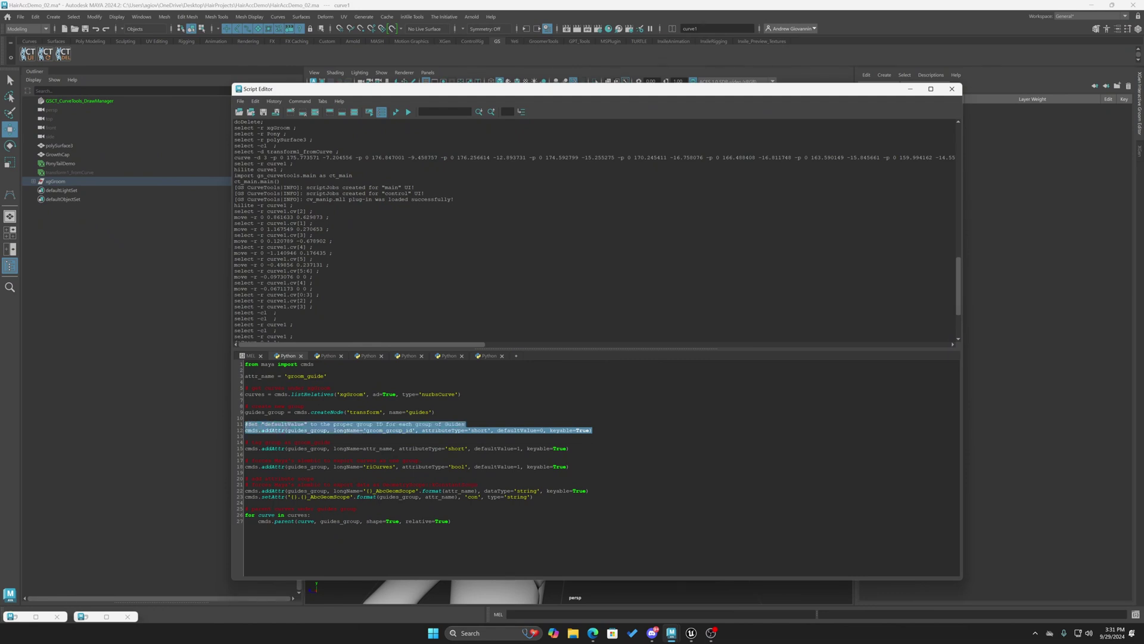
{"action": "left_click", "coordinate": [542, 430]}
{"action": "left_click_drag", "start_coordinate": [543, 430], "coordinate": [498, 429]}
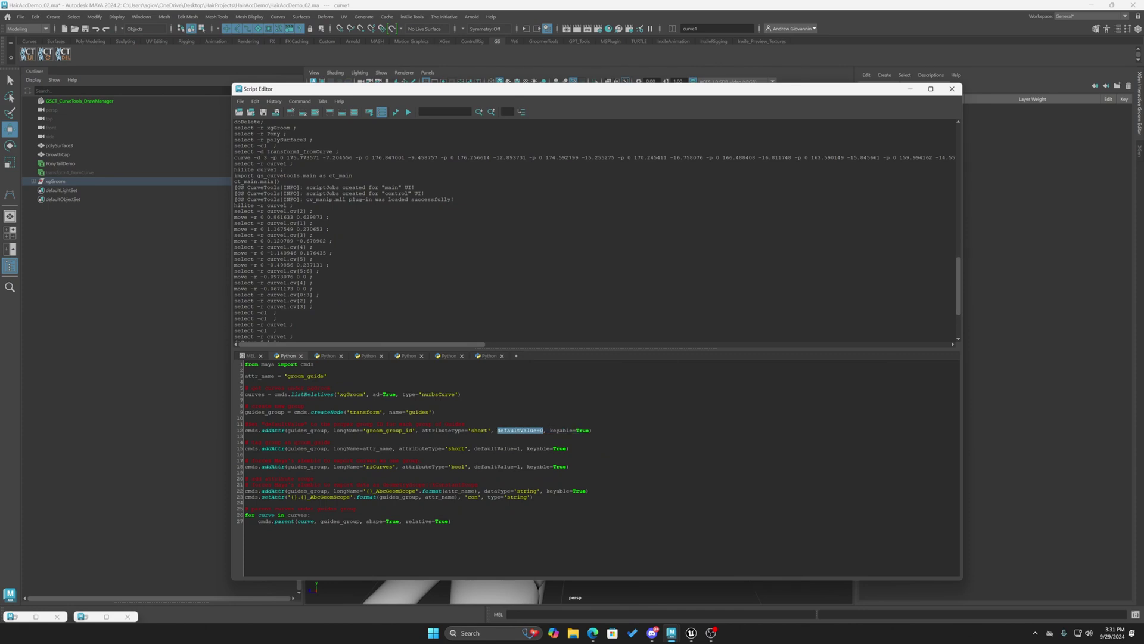
{"action": "left_click", "coordinate": [542, 430]}
{"action": "left_click_drag", "start_coordinate": [340, 394], "coordinate": [361, 394]}
{"action": "left_click", "coordinate": [396, 113]}
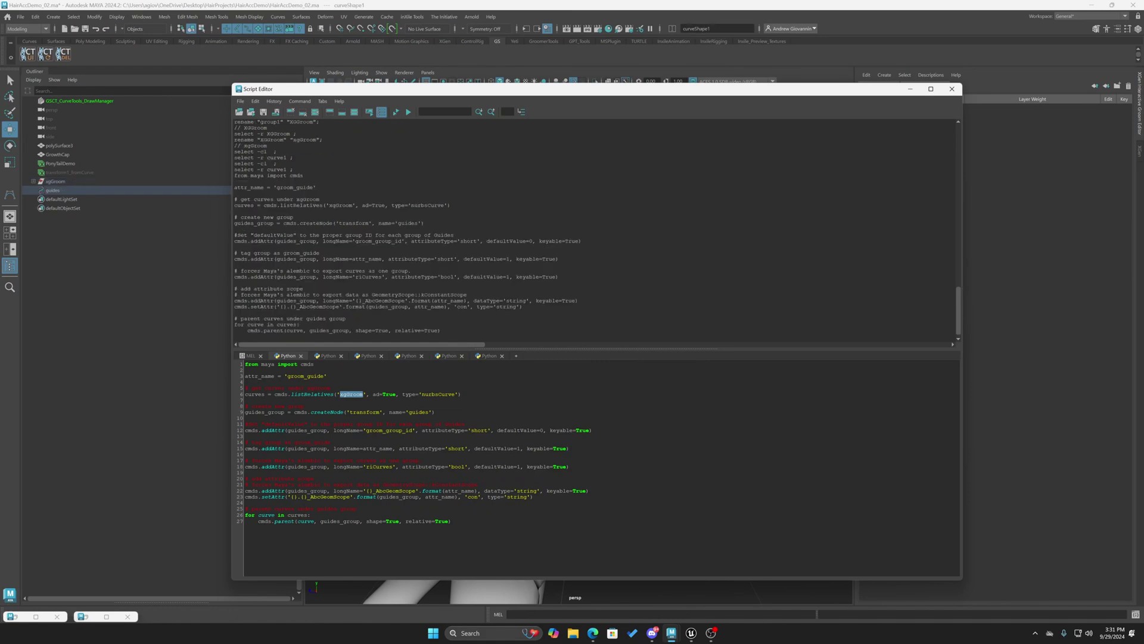
Inspect the guides node, the xgGroom group and its curve1 child in the scene hierarchy
{"action": "left_click", "coordinate": [53, 189]}
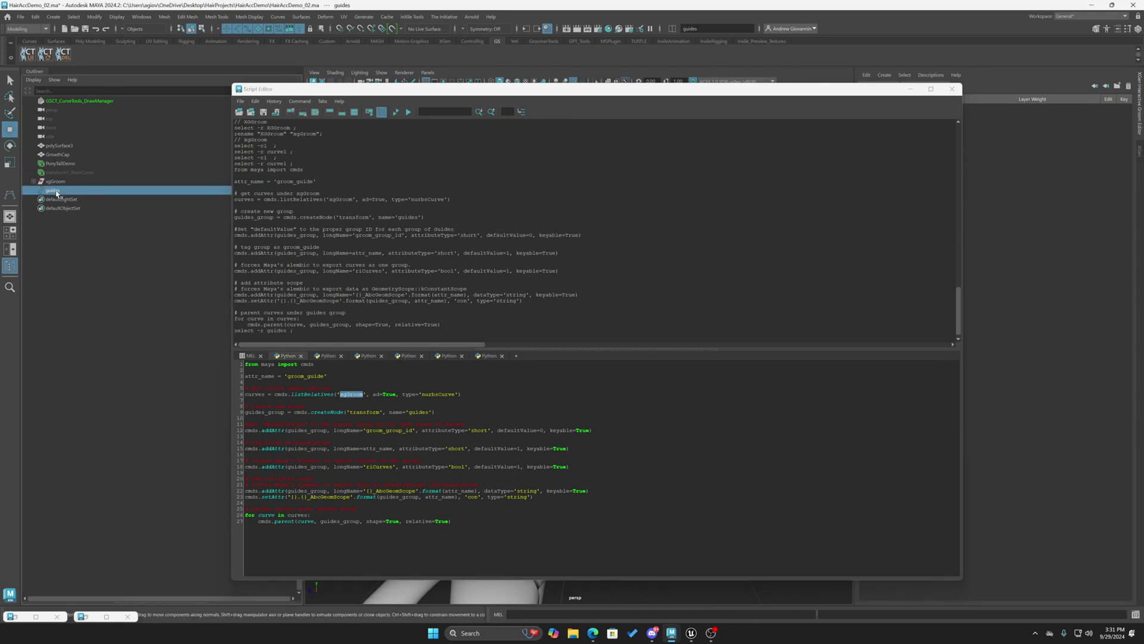
{"action": "left_click", "coordinate": [55, 181]}
{"action": "left_click", "coordinate": [33, 181]}
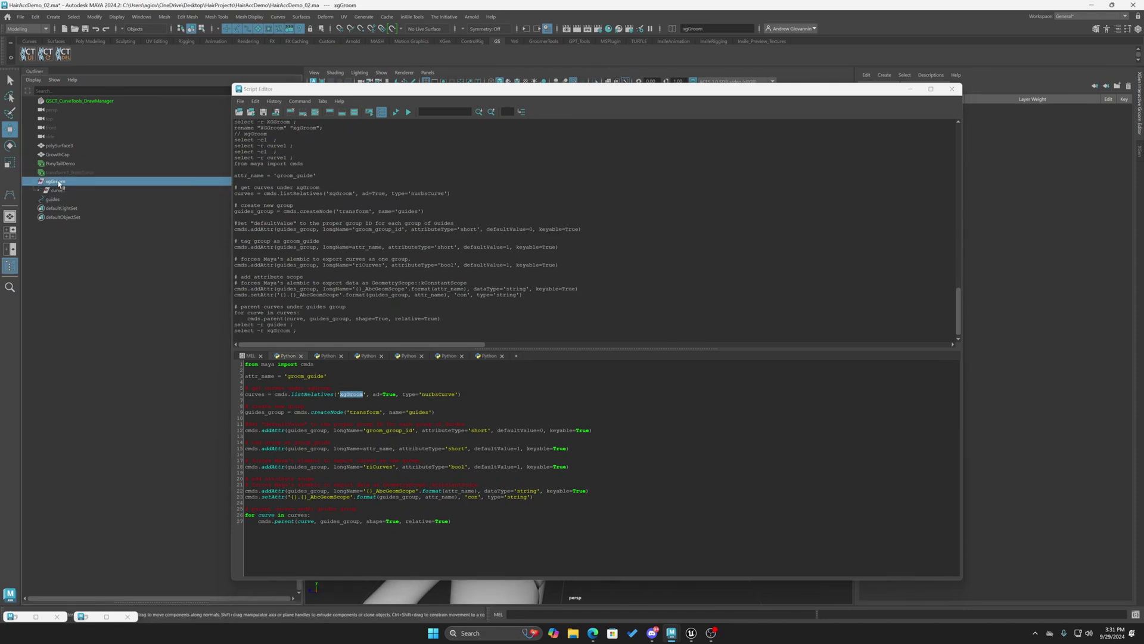
{"action": "left_click", "coordinate": [60, 183]}
{"action": "left_click", "coordinate": [57, 189]}
{"action": "left_click", "coordinate": [53, 182]}
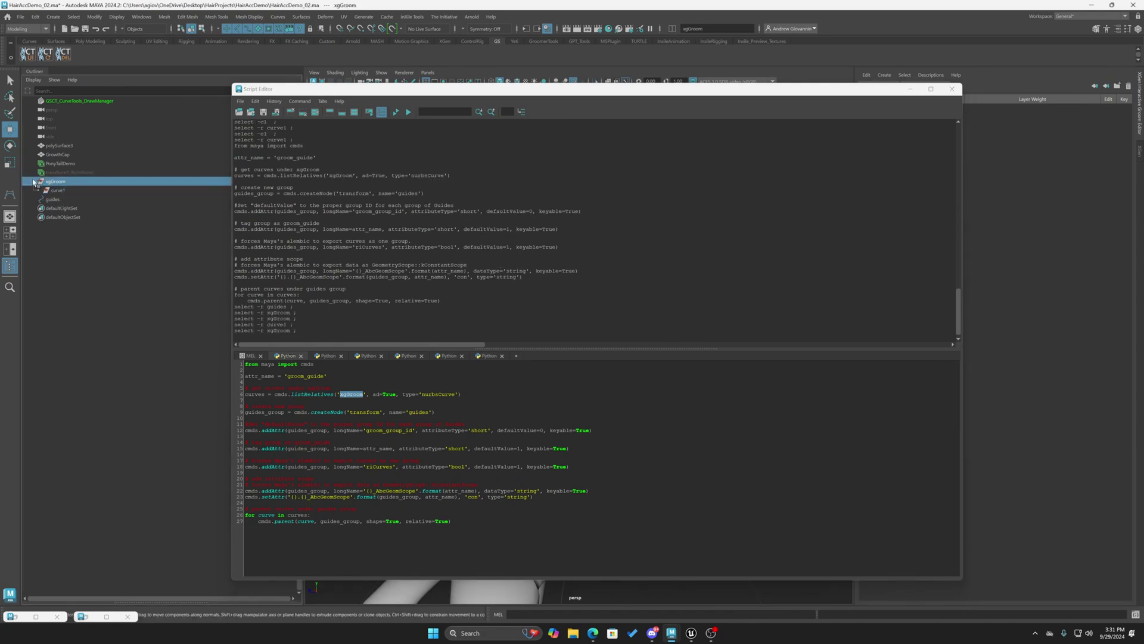
{"action": "left_click", "coordinate": [34, 181]}
{"action": "left_click", "coordinate": [54, 190]}
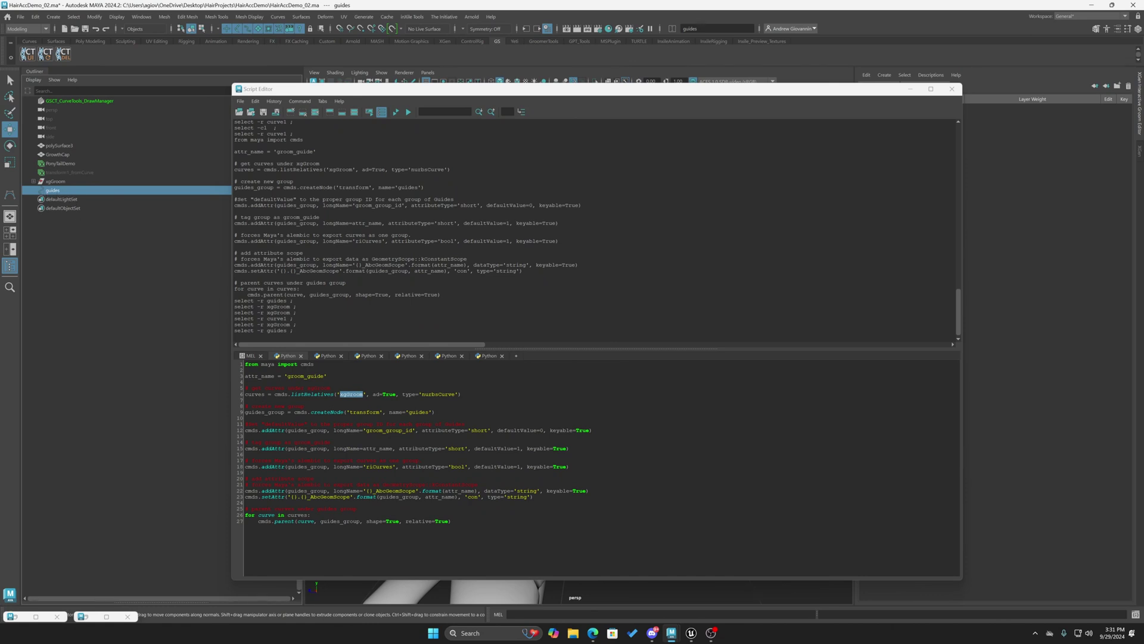
Minimise the Script Editor and select the guides node so its curve is highlighted inside the ponytail
{"action": "left_click", "coordinate": [910, 89]}
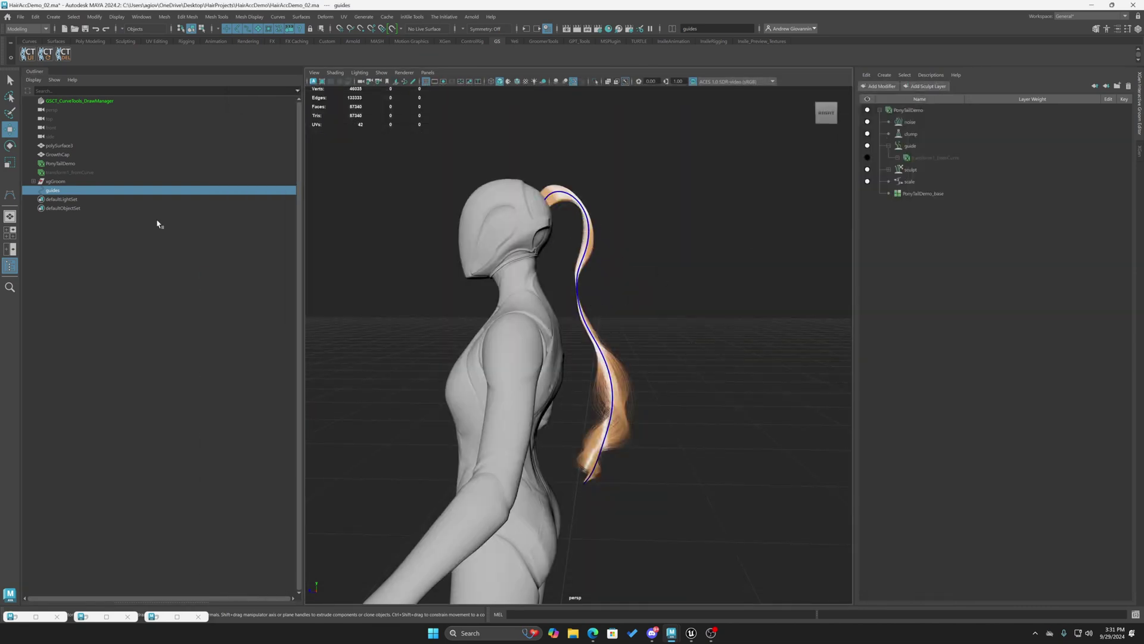
{"action": "left_click", "coordinate": [55, 181]}
{"action": "left_click", "coordinate": [53, 190]}
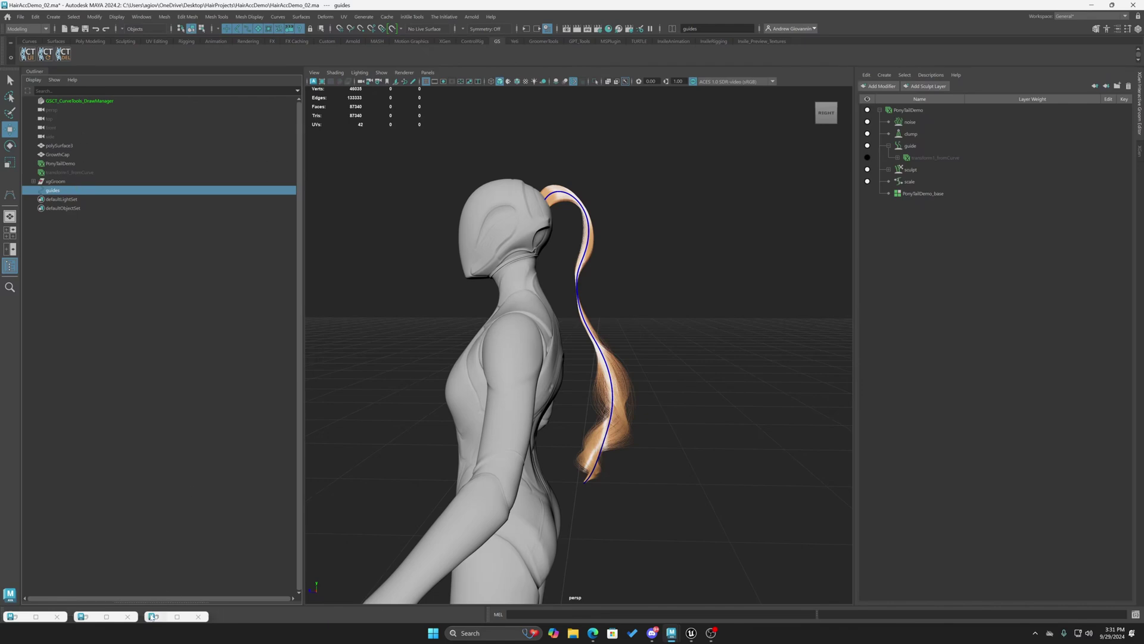
{"action": "left_click", "coordinate": [344, 253]}
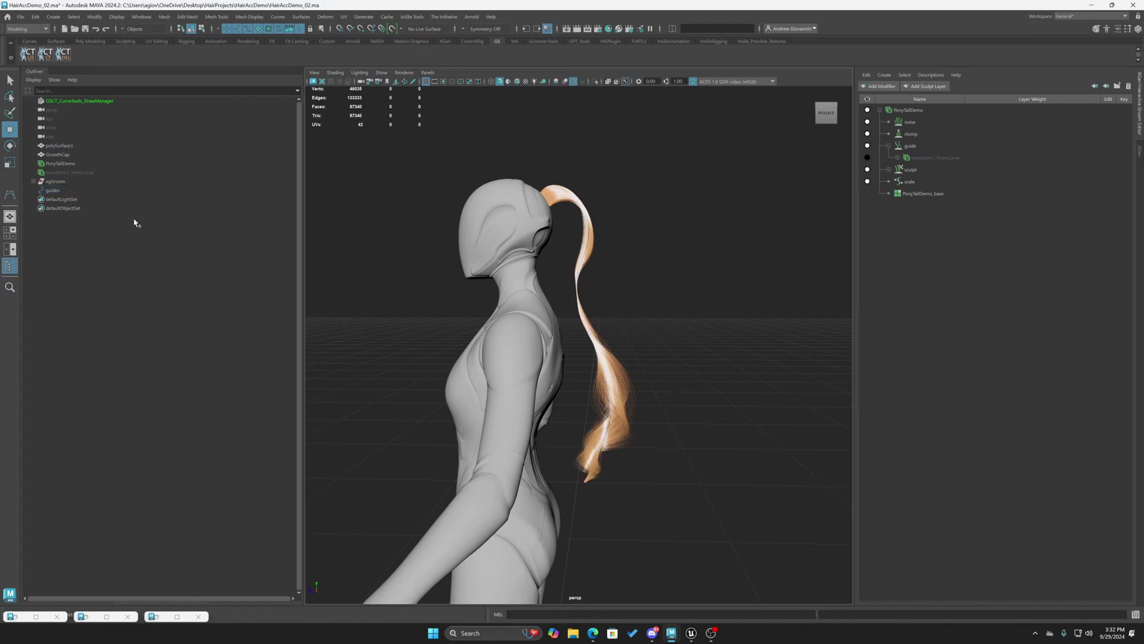
{"action": "left_click", "coordinate": [60, 191]}
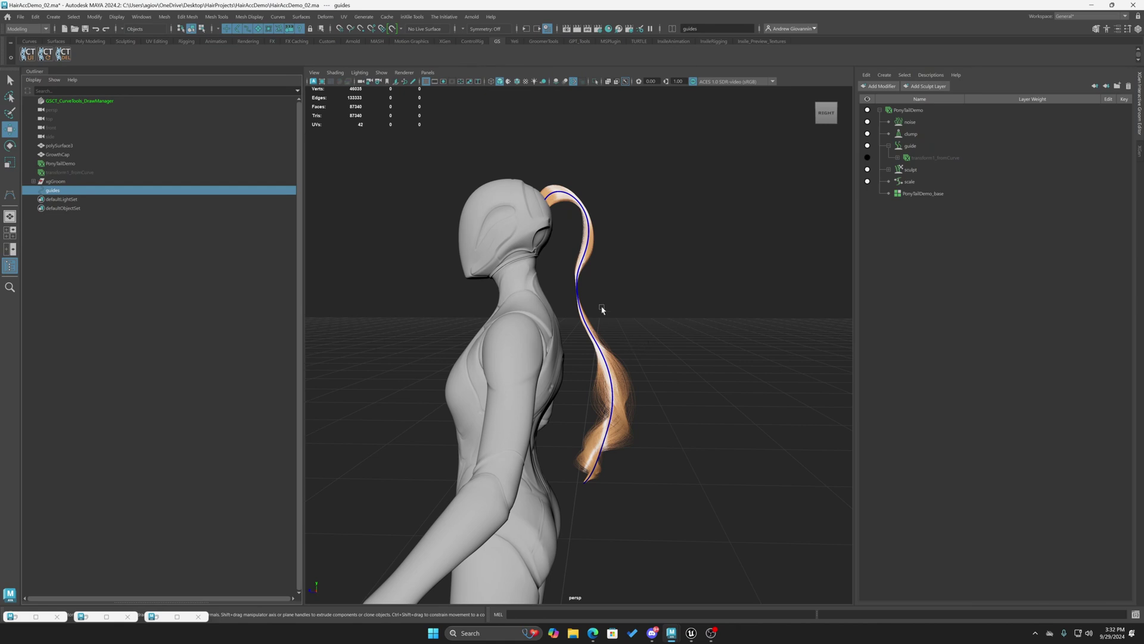
Examine the guides curve along the ponytail from behind, up close at the head, and from both sides
{"action": "left_click_drag", "start_coordinate": [594, 233], "coordinate": [495, 226], "text": "alt"}
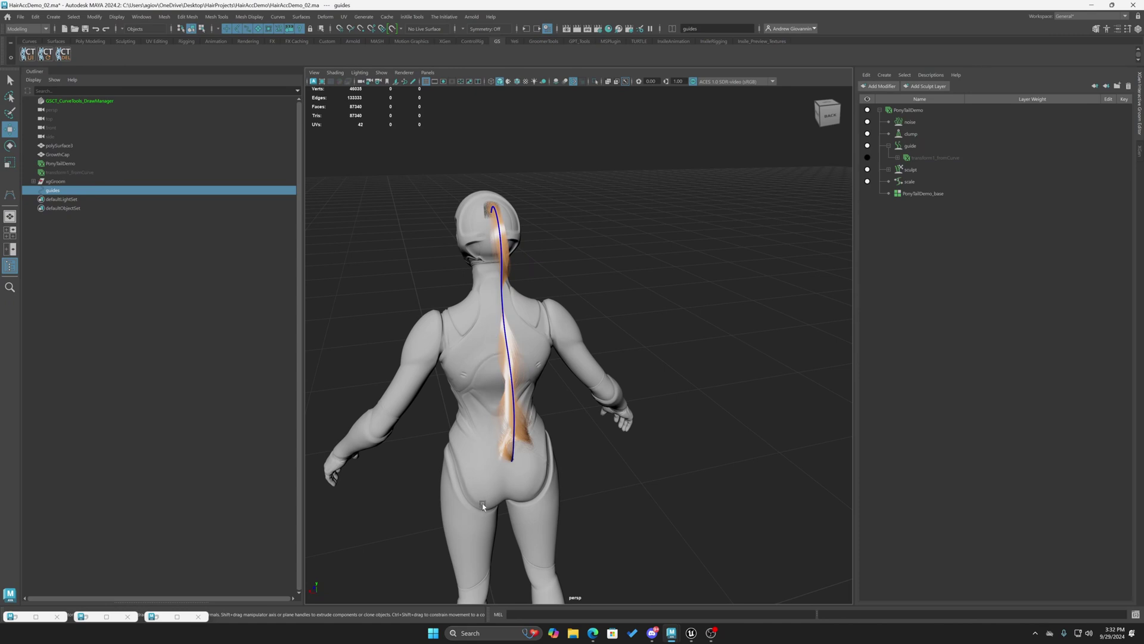
{"action": "left_click_drag", "start_coordinate": [491, 279], "coordinate": [587, 314], "text": "alt"}
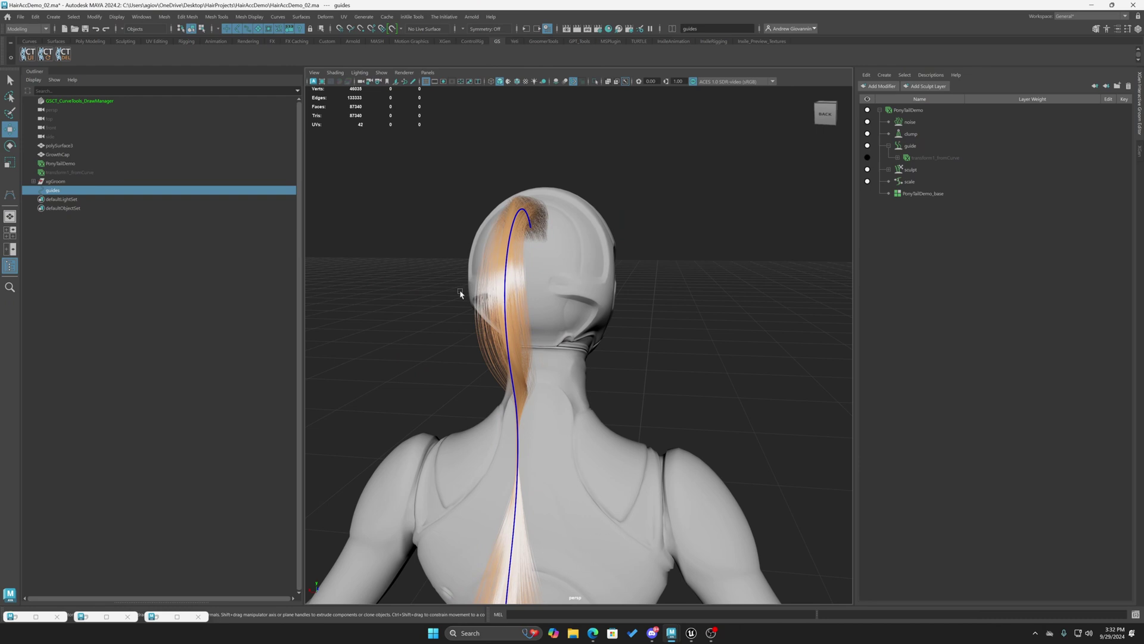
{"action": "scroll", "coordinate": [581, 230], "scroll_direction": "up", "scroll_amount": 2}
{"action": "left_click_drag", "start_coordinate": [564, 255], "coordinate": [616, 189], "text": "alt"}
{"action": "scroll", "coordinate": [567, 268], "scroll_direction": "down", "scroll_amount": 6}
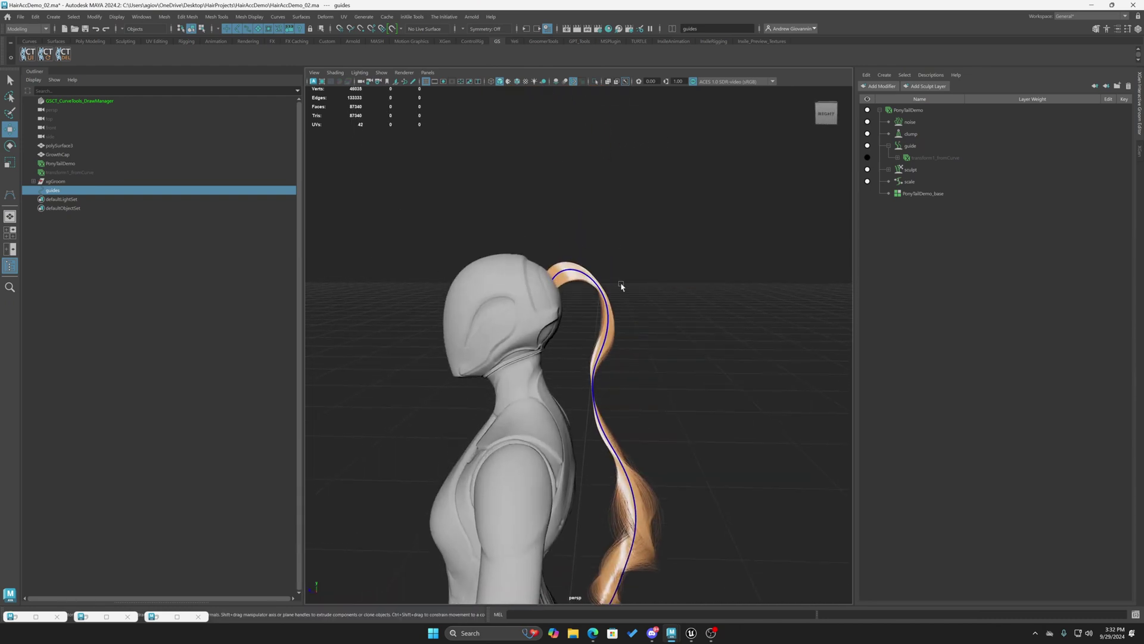
{"action": "scroll", "coordinate": [626, 281], "scroll_direction": "up", "scroll_amount": 5}
{"action": "left_click_drag", "start_coordinate": [643, 262], "coordinate": [550, 261], "text": "alt"}
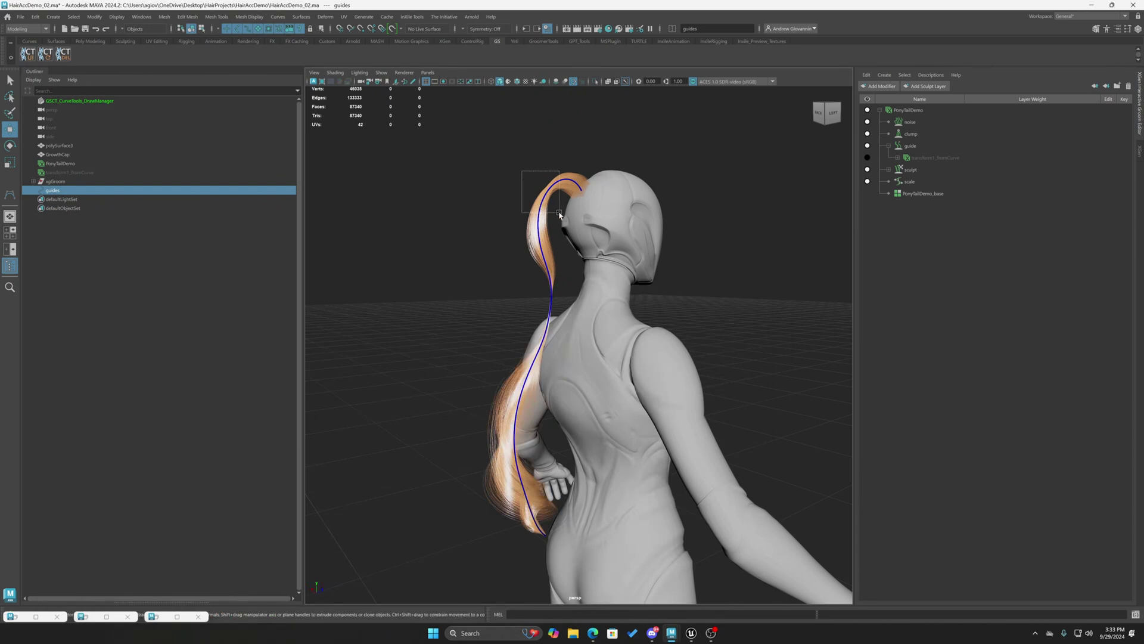
Select the PonyTailDemo groom and start exporting its cache with the current frame as time range and final width written
{"action": "left_click", "coordinate": [912, 111]}
{"action": "left_click", "coordinate": [880, 110]}
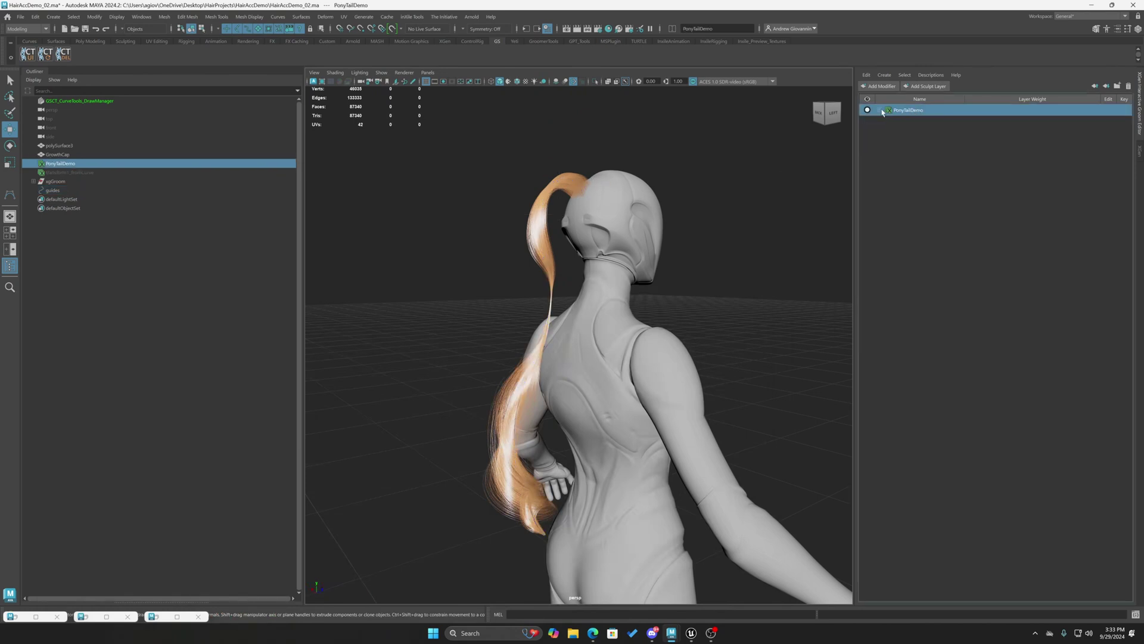
{"action": "left_click", "coordinate": [880, 110]}
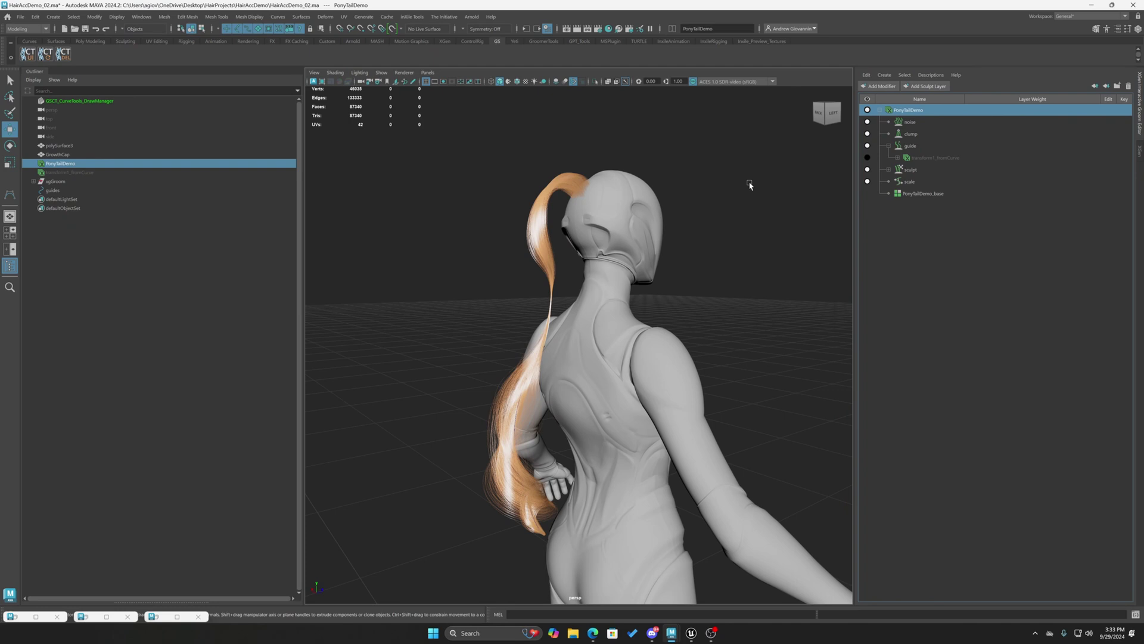
{"action": "double_click", "coordinate": [936, 110]}
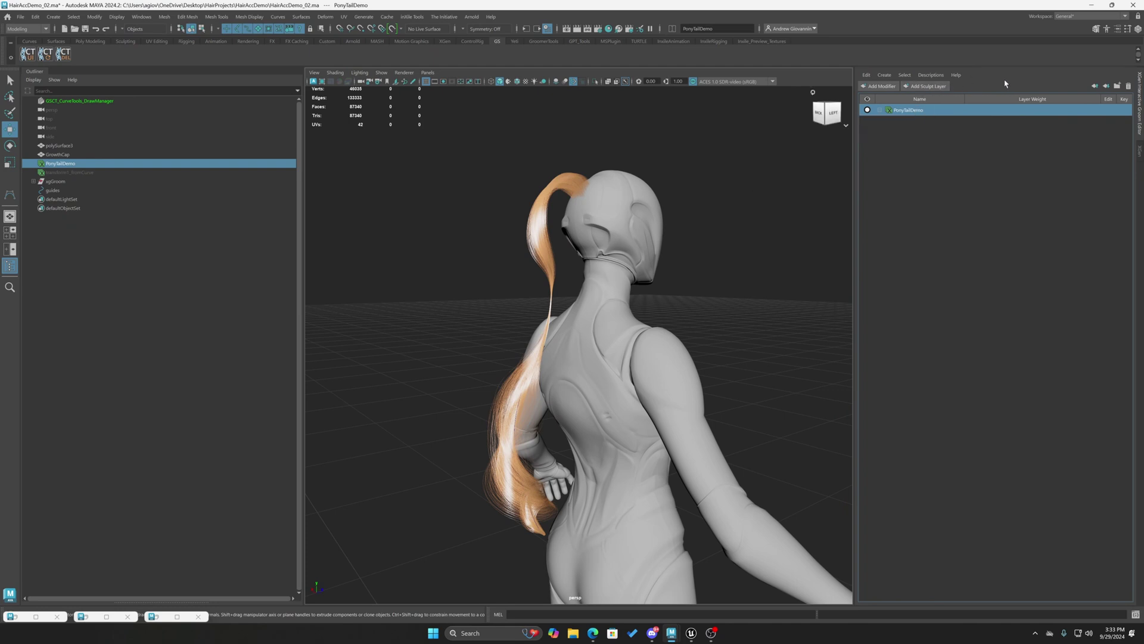
{"action": "left_click", "coordinate": [363, 16]}
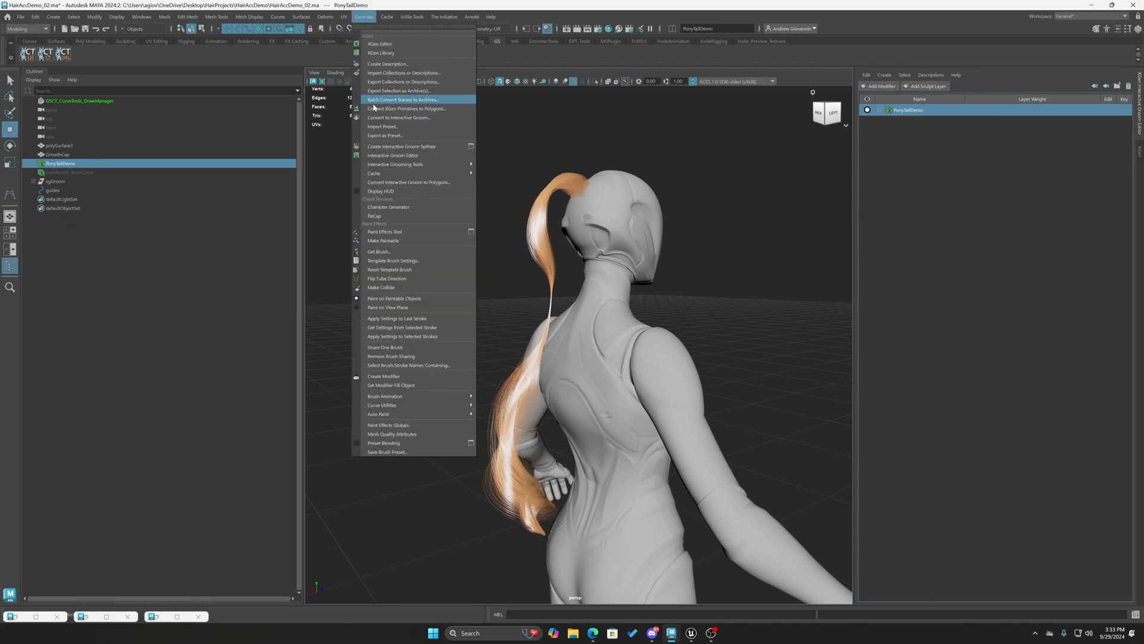
{"action": "mouse_move", "coordinate": [444, 177]}
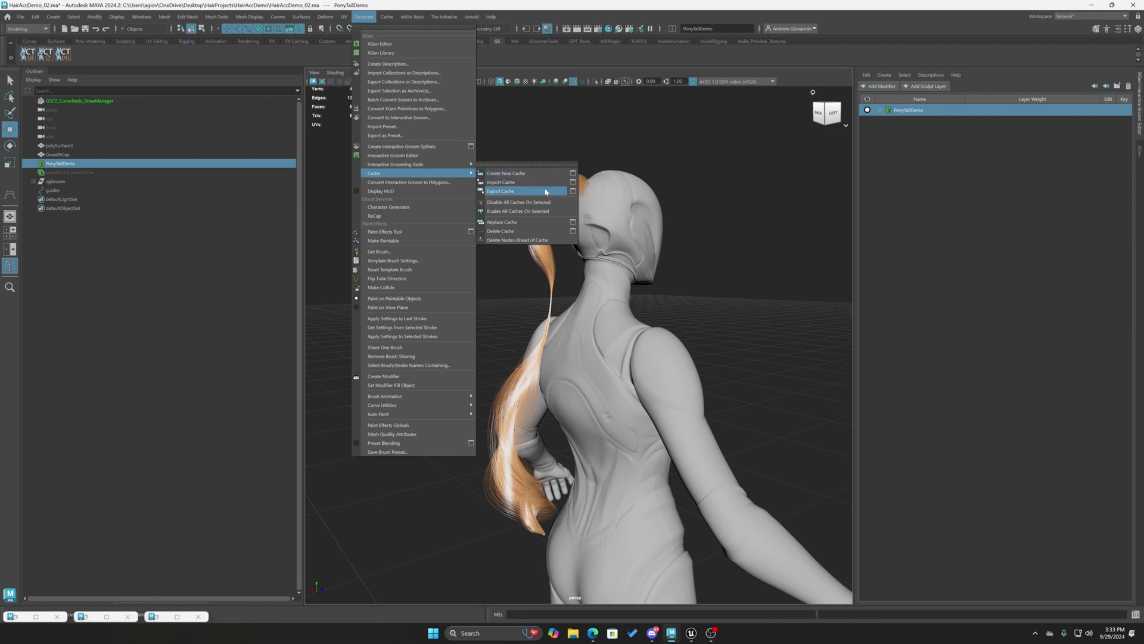
{"action": "left_click", "coordinate": [572, 191]}
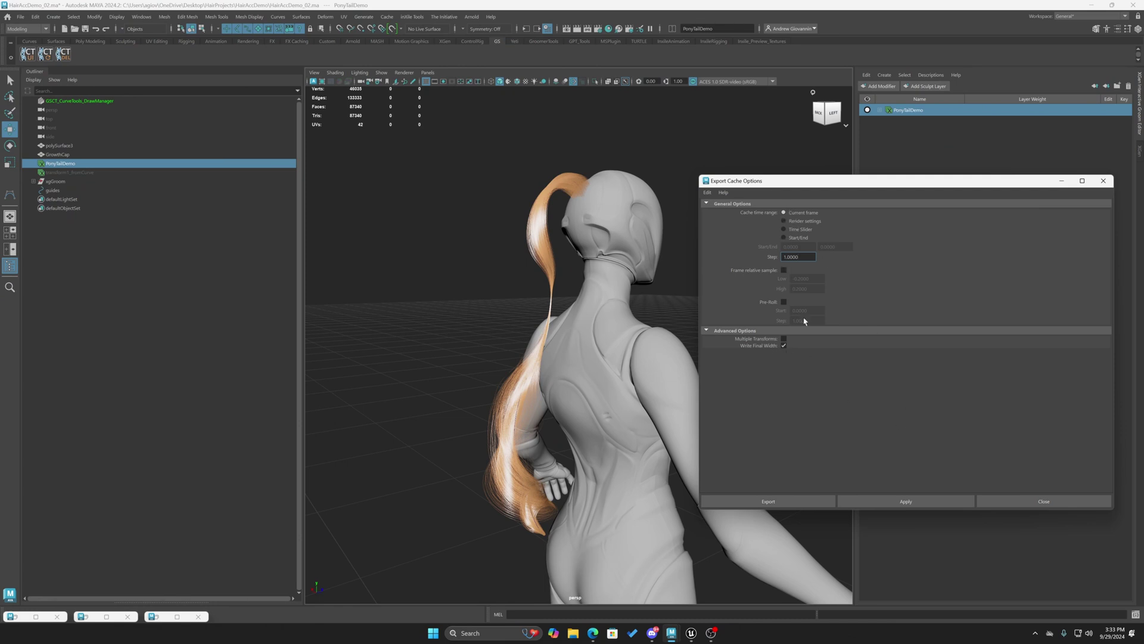
{"action": "left_click", "coordinate": [769, 501]}
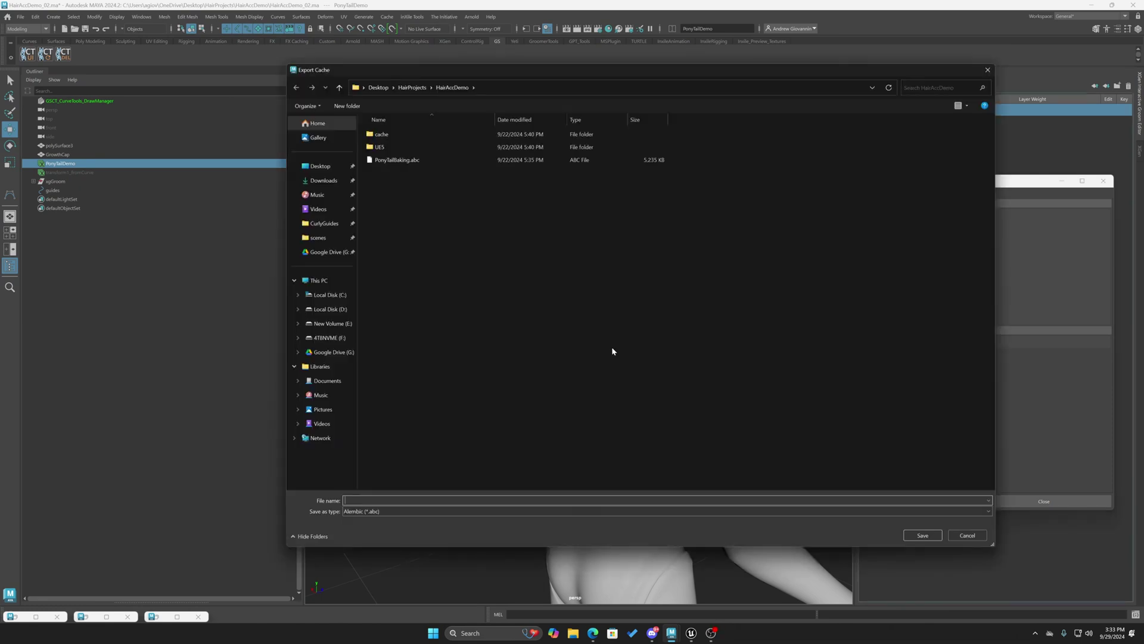
Save the exported groom cache as the Alembic file PonyTailBakingDemo2.abc in the HairAccDemo folder
{"action": "left_click", "coordinate": [404, 161]}
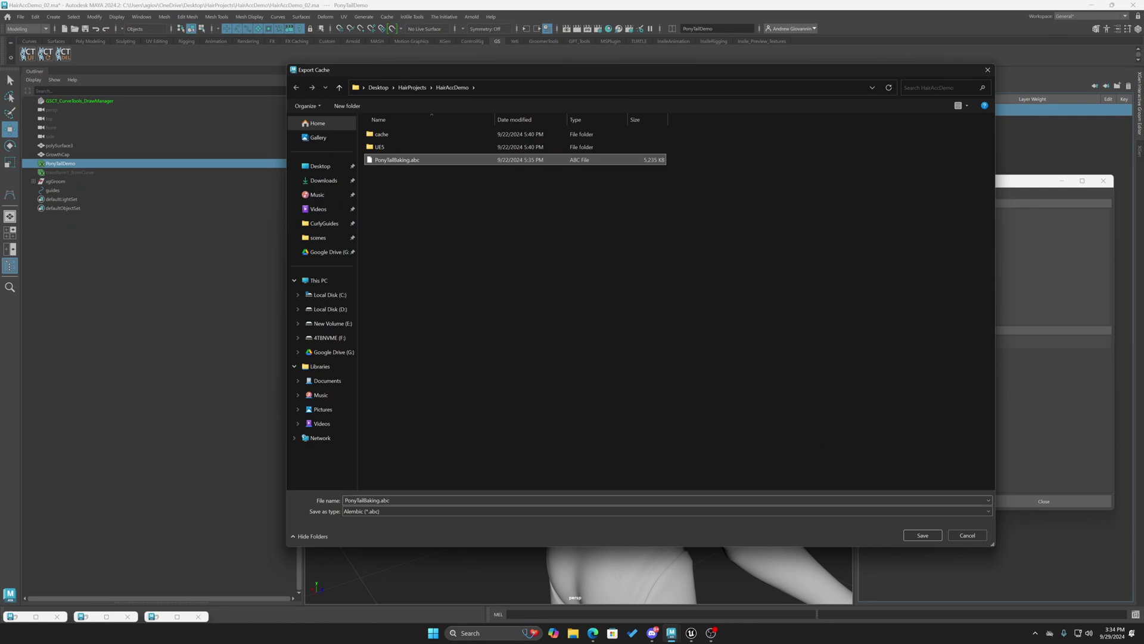
{"action": "left_click", "coordinate": [397, 501]}
{"action": "left_click", "coordinate": [379, 501]}
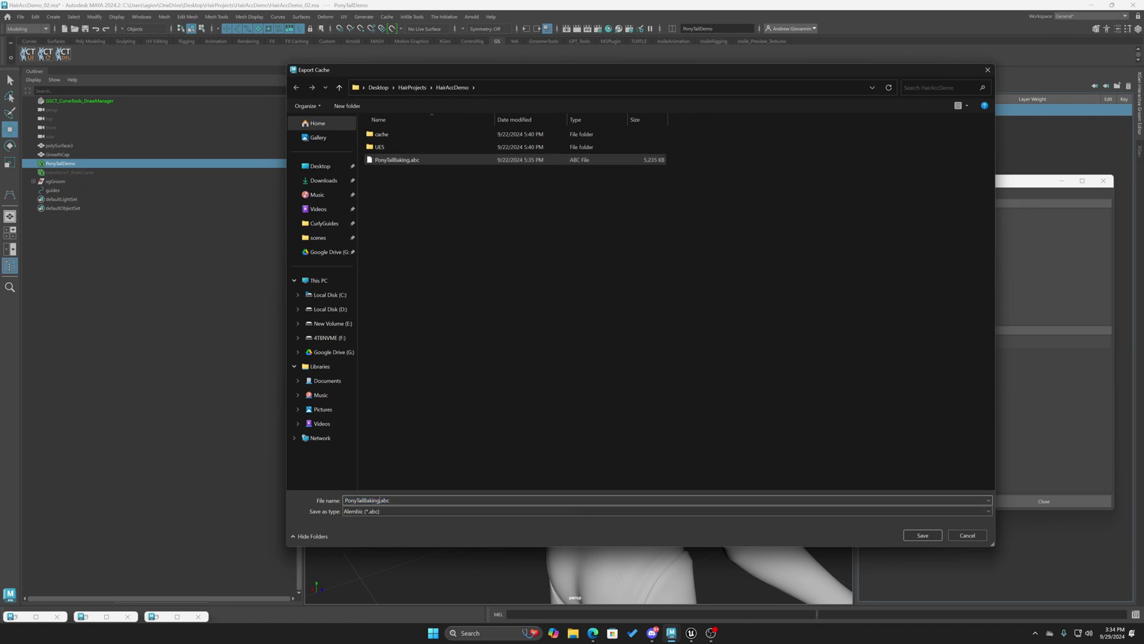
{"action": "type", "text": "Demo"}
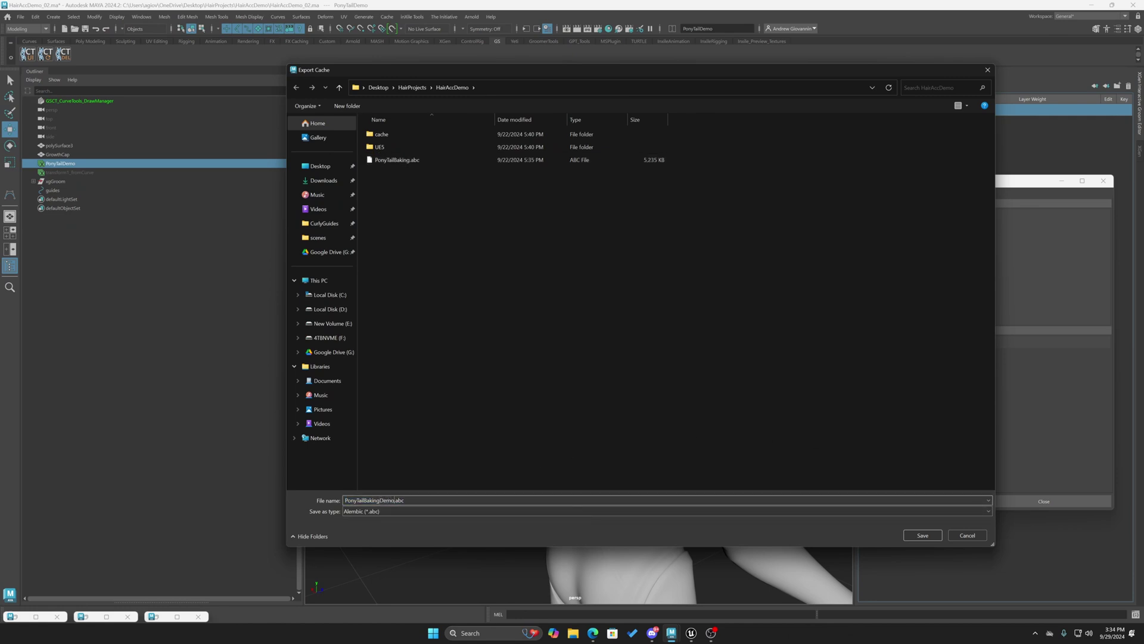
{"action": "type", "text": "2"}
{"action": "left_click", "coordinate": [923, 535]}
{"action": "left_click", "coordinate": [798, 403]}
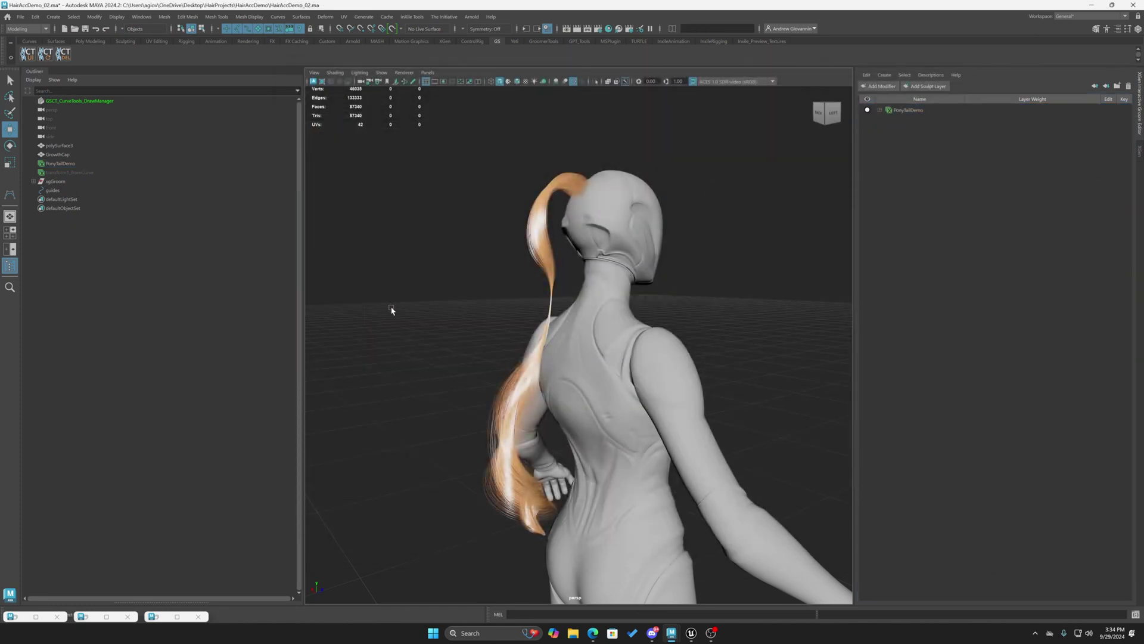
Import PonyTailBakingDemo2.abc from the HairAccDemo folder in File Explorer into the Maya scene and close the folder window
{"action": "key", "text": "alt+Tab"}
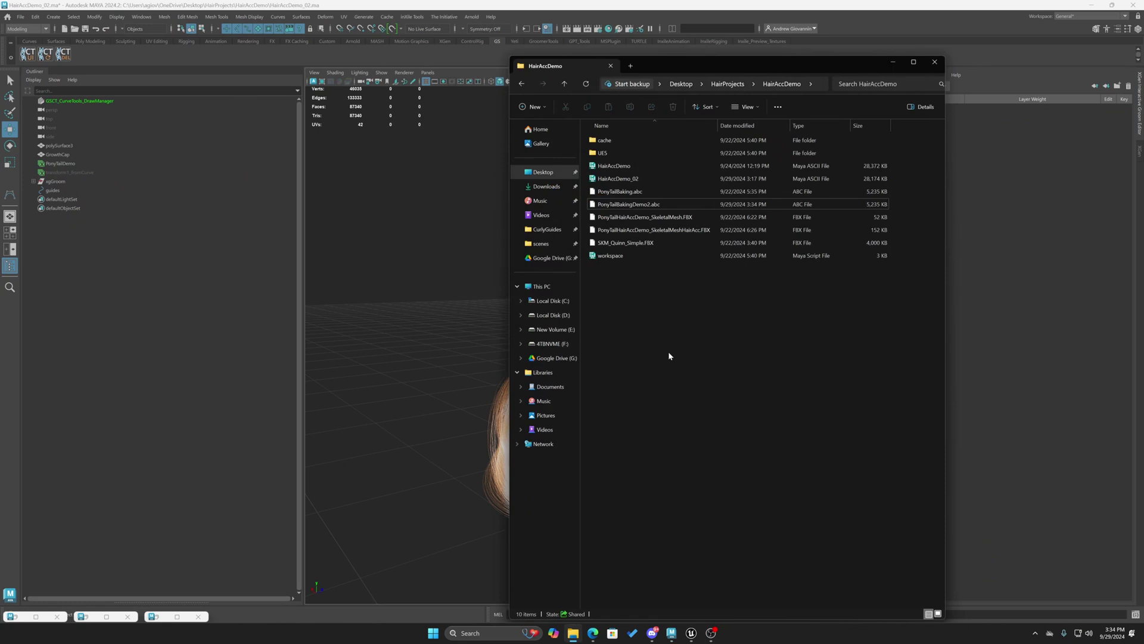
{"action": "left_click", "coordinate": [629, 206]}
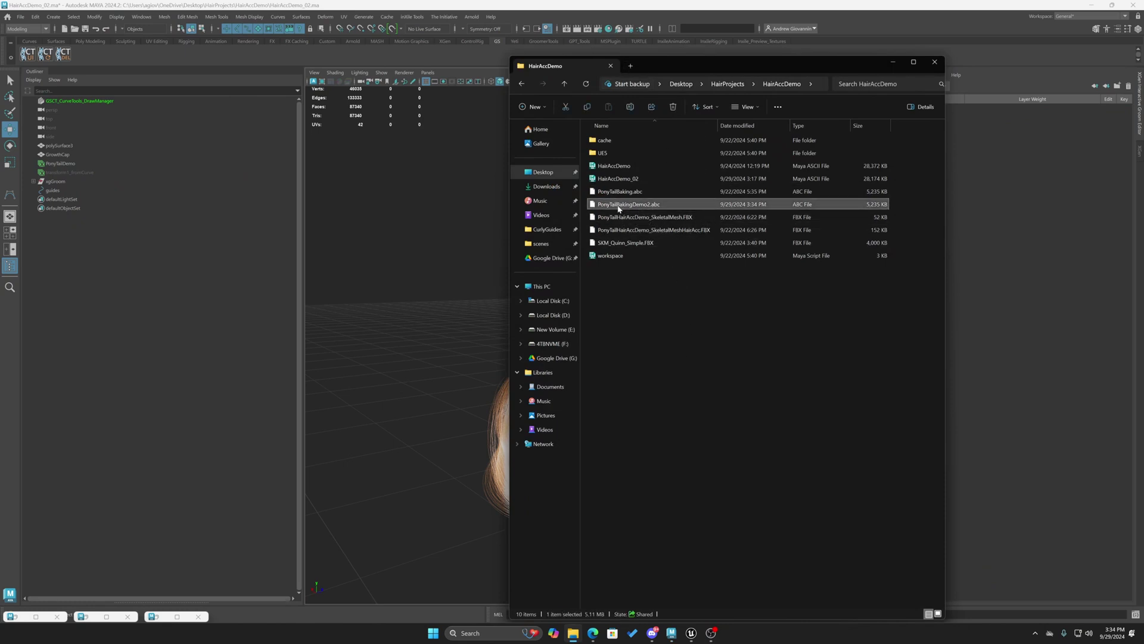
{"action": "left_click_drag", "start_coordinate": [619, 207], "coordinate": [400, 288]}
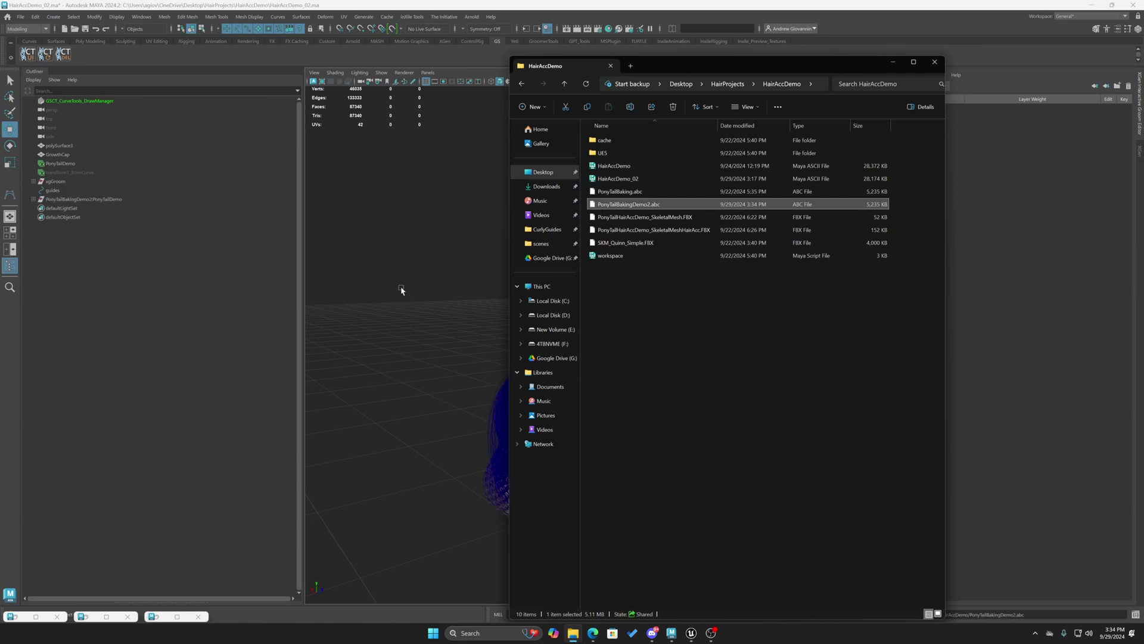
{"action": "left_click", "coordinate": [935, 62]}
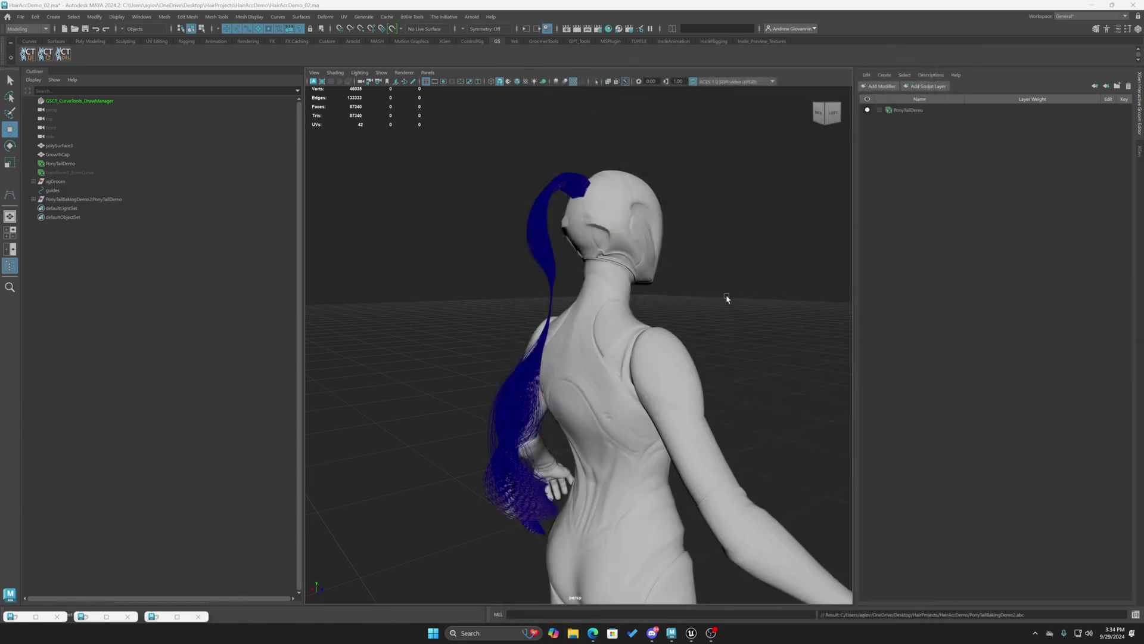
Hide the original PonyTailDemo groom so only the imported ponytail curves show, and view them from the side
{"action": "scroll", "coordinate": [602, 328], "scroll_direction": "up", "scroll_amount": 3}
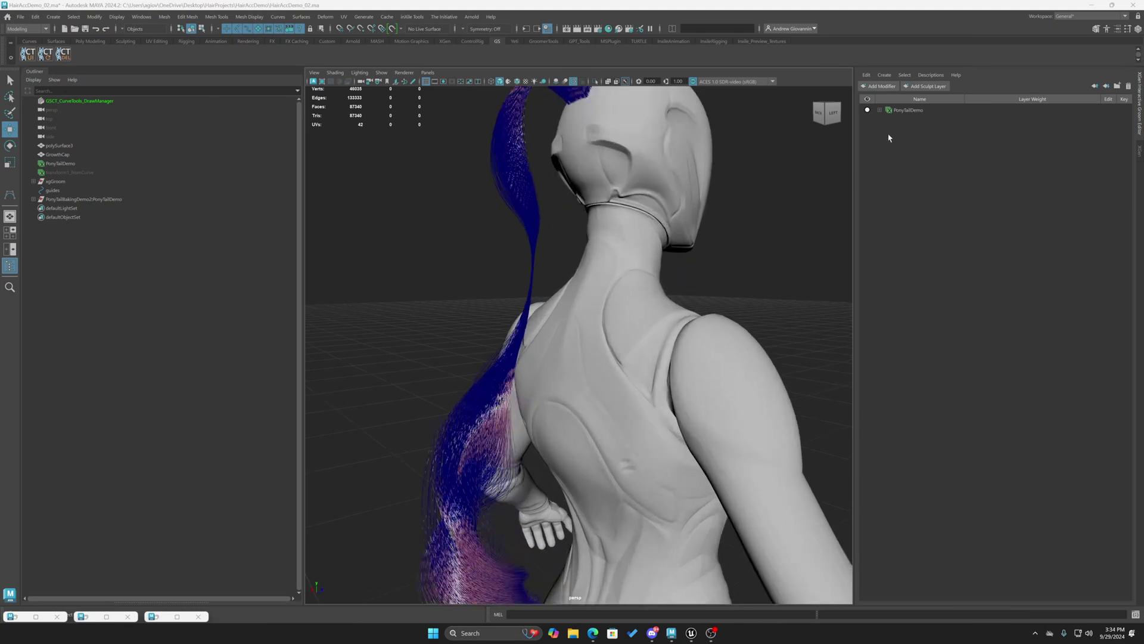
{"action": "left_click", "coordinate": [867, 111]}
{"action": "scroll", "coordinate": [556, 252], "scroll_direction": "down", "scroll_amount": 3}
{"action": "middle_click_drag", "start_coordinate": [557, 253], "coordinate": [618, 340], "text": "alt"}
{"action": "left_click_drag", "start_coordinate": [617, 340], "coordinate": [590, 328], "text": "alt"}
{"action": "middle_click_drag", "start_coordinate": [663, 489], "coordinate": [674, 310], "text": "alt"}
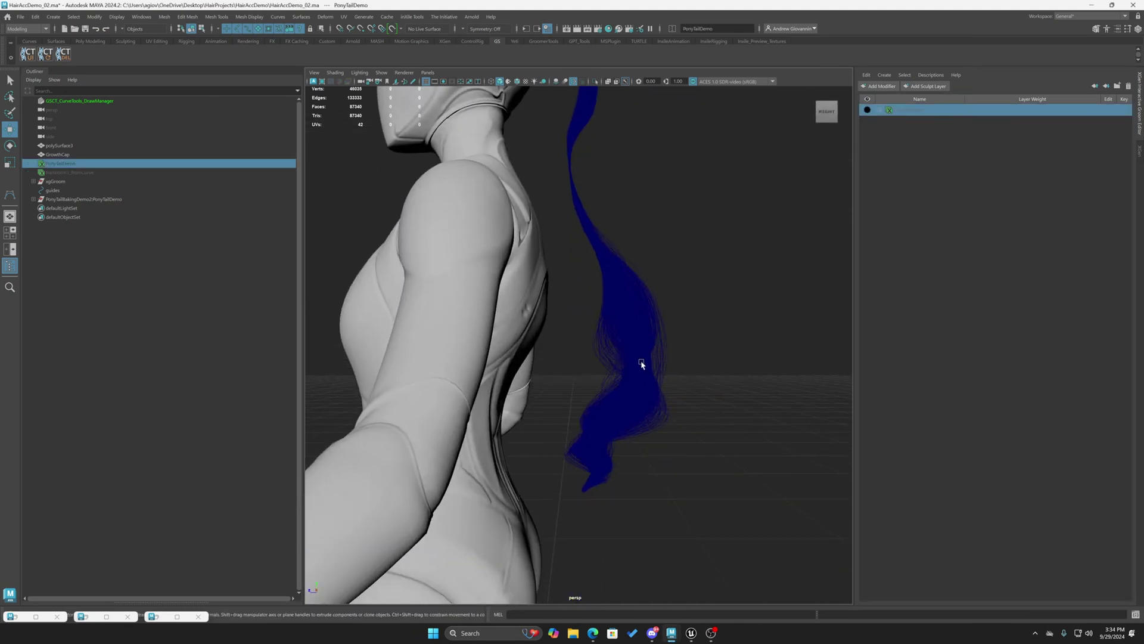
{"action": "scroll", "coordinate": [624, 353], "scroll_direction": "down", "scroll_amount": 4}
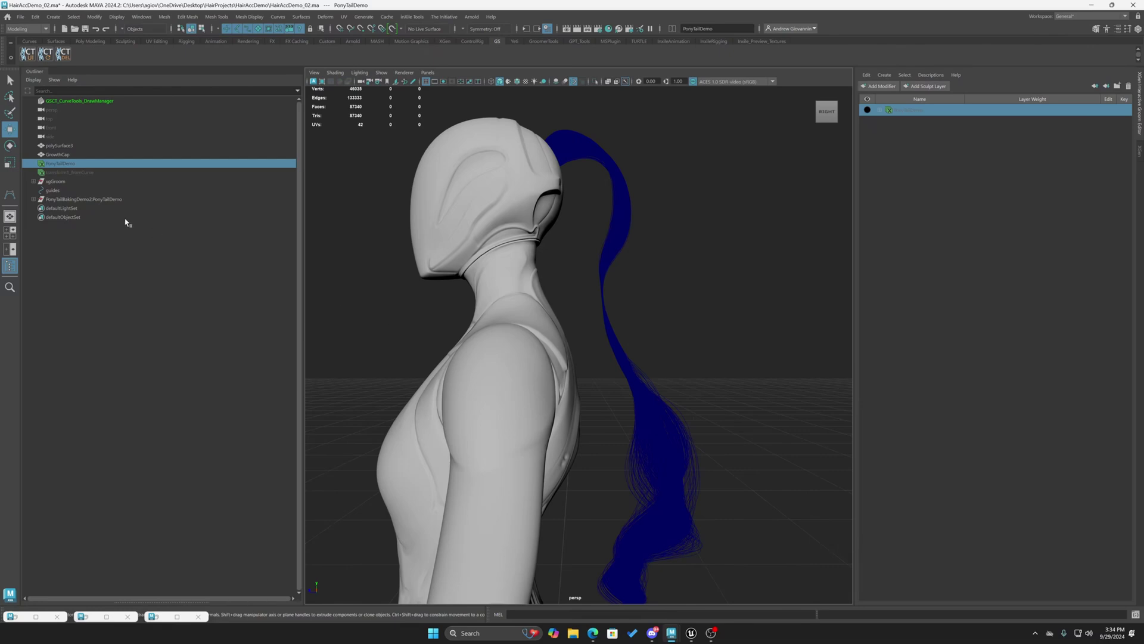
Compare the imported PonyTailDemo curve group with the guides curve by selecting each alternately and viewing the ponytail
{"action": "left_click", "coordinate": [74, 200]}
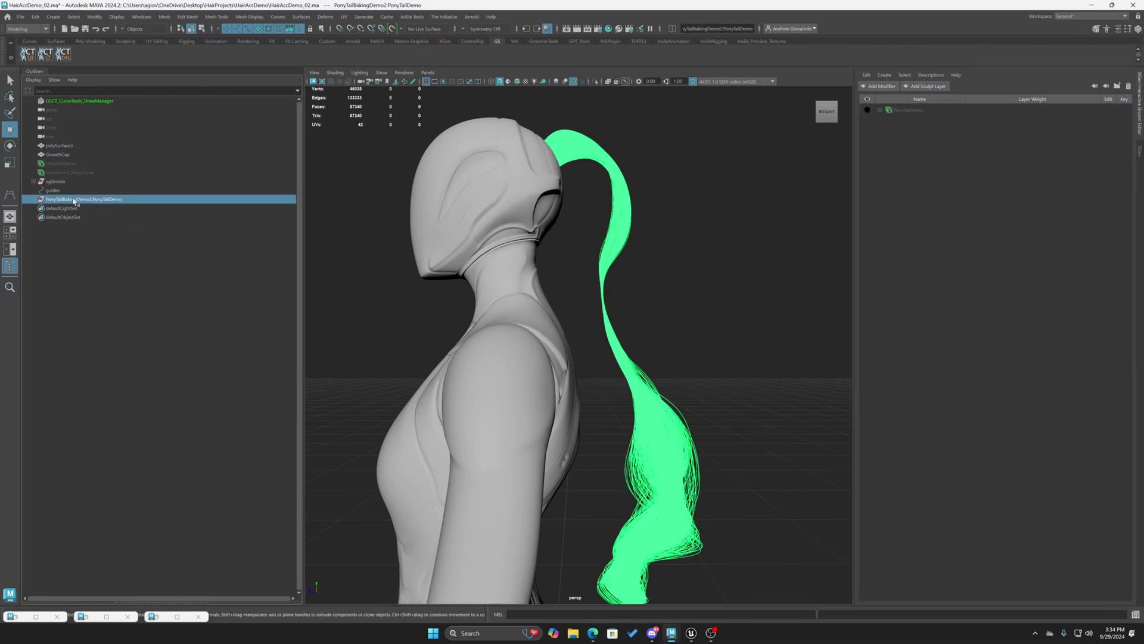
{"action": "left_click", "coordinate": [55, 191]}
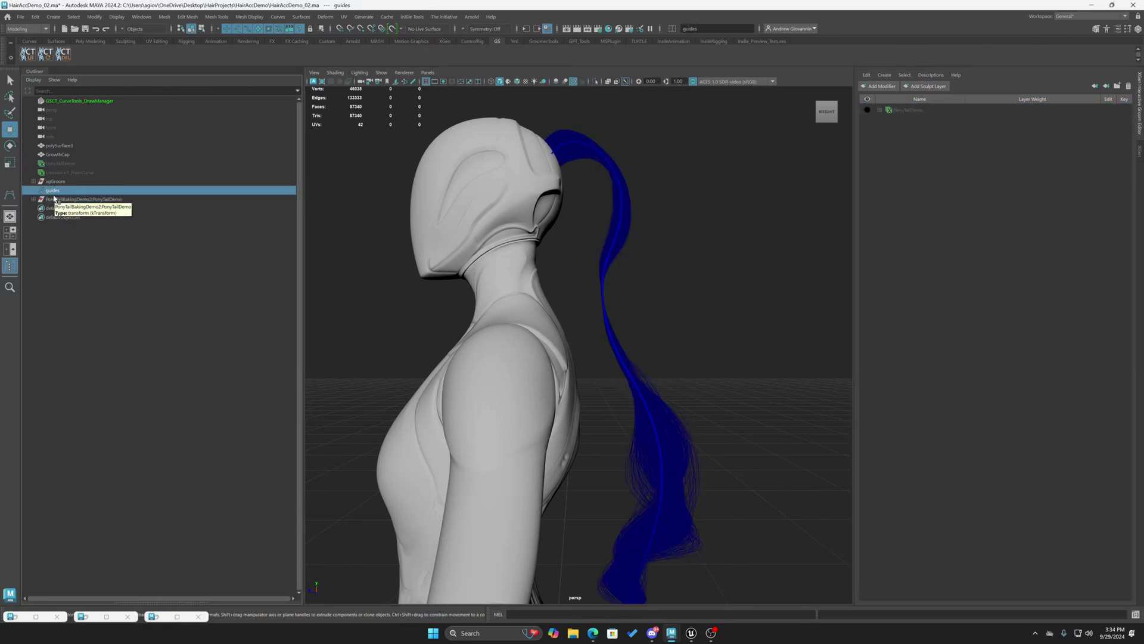
{"action": "left_click", "coordinate": [55, 198]}
{"action": "left_click", "coordinate": [55, 192]}
{"action": "left_click", "coordinate": [55, 197]}
{"action": "left_click", "coordinate": [55, 192]}
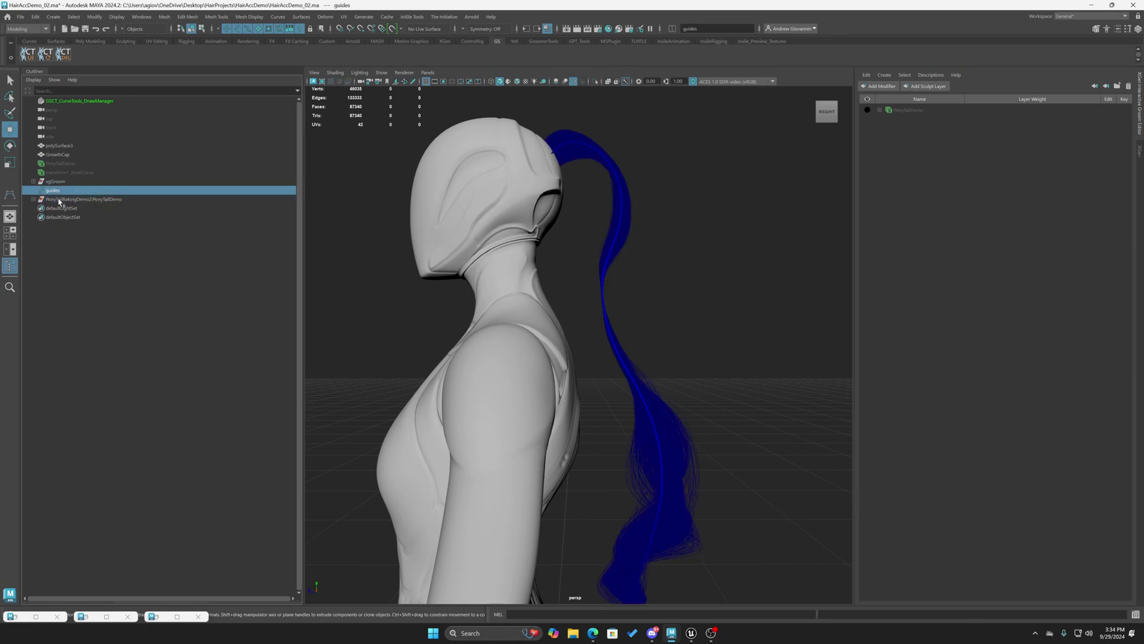
{"action": "left_click", "coordinate": [55, 198]}
{"action": "left_click", "coordinate": [55, 192]}
{"action": "left_click", "coordinate": [55, 197]}
{"action": "left_click", "coordinate": [54, 193]}
{"action": "scroll", "coordinate": [646, 382], "scroll_direction": "down", "scroll_amount": 3}
{"action": "left_click_drag", "start_coordinate": [646, 376], "coordinate": [712, 289], "text": "alt"}
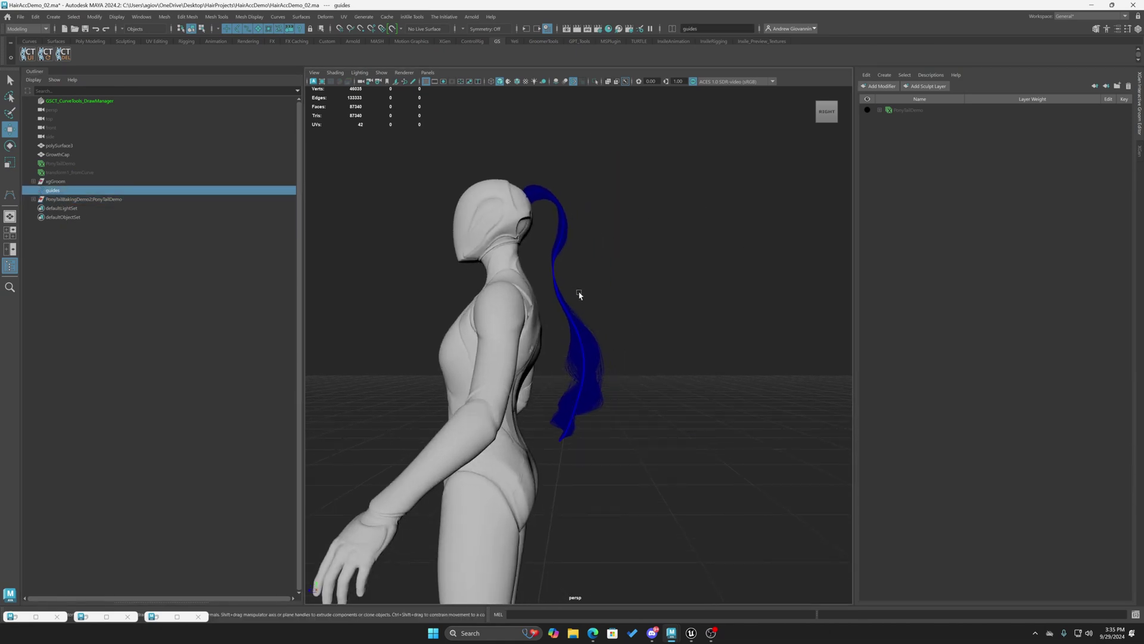
{"action": "scroll", "coordinate": [580, 295], "scroll_direction": "up", "scroll_amount": 3}
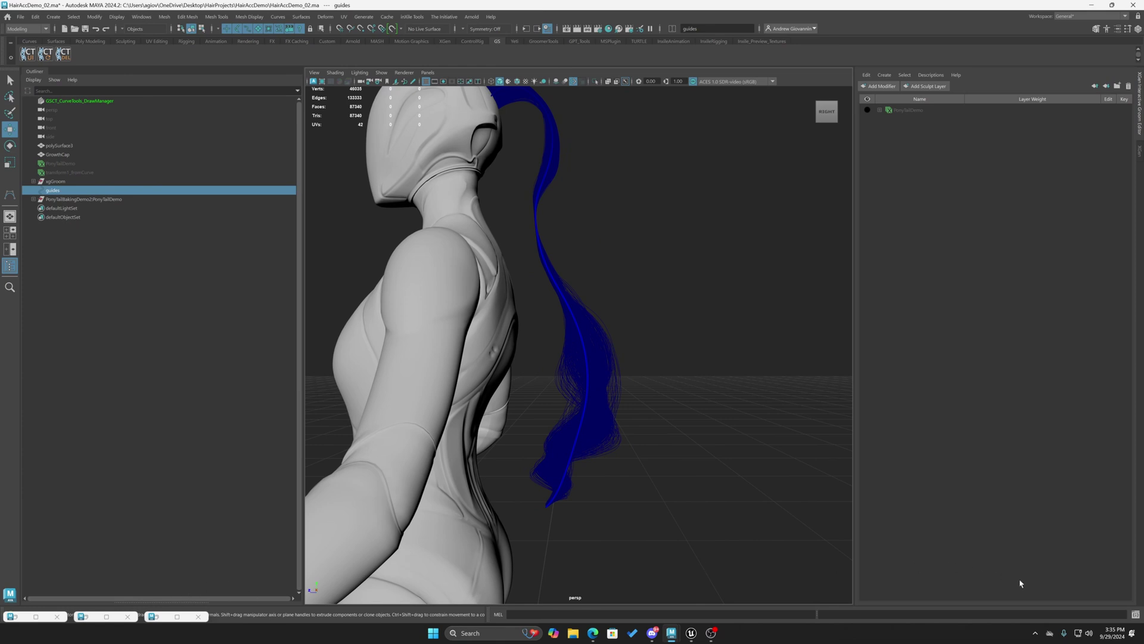
Run the Python spline group renaming script to launch SplineGrps Manager, and minimise the Script Editor
{"action": "left_click", "coordinate": [1135, 615]}
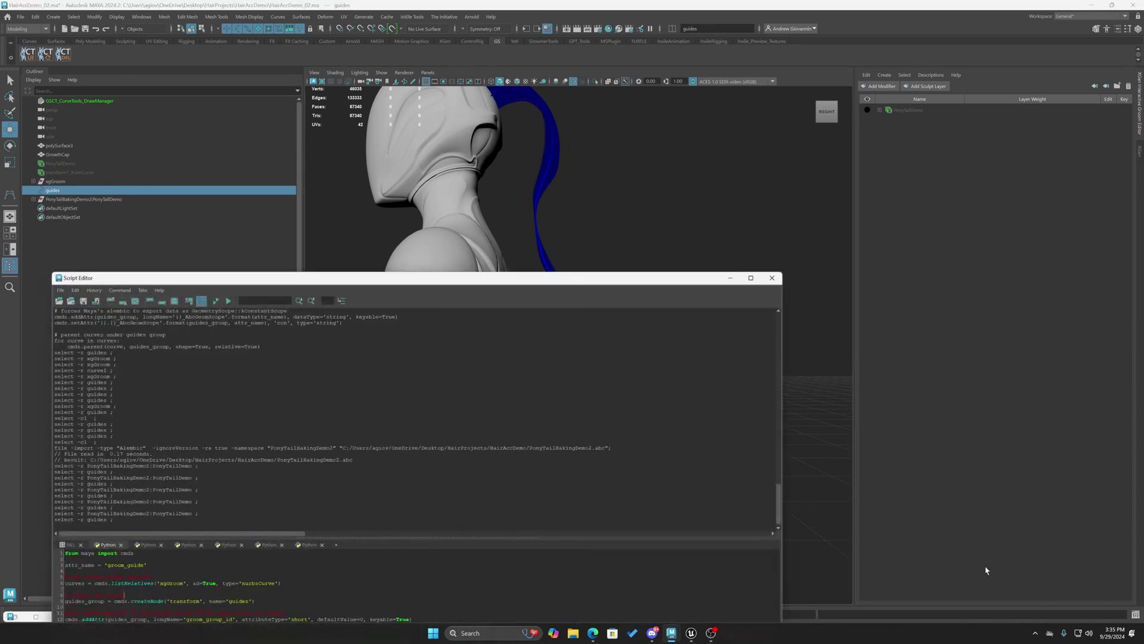
{"action": "left_click_drag", "start_coordinate": [307, 278], "coordinate": [307, 97]}
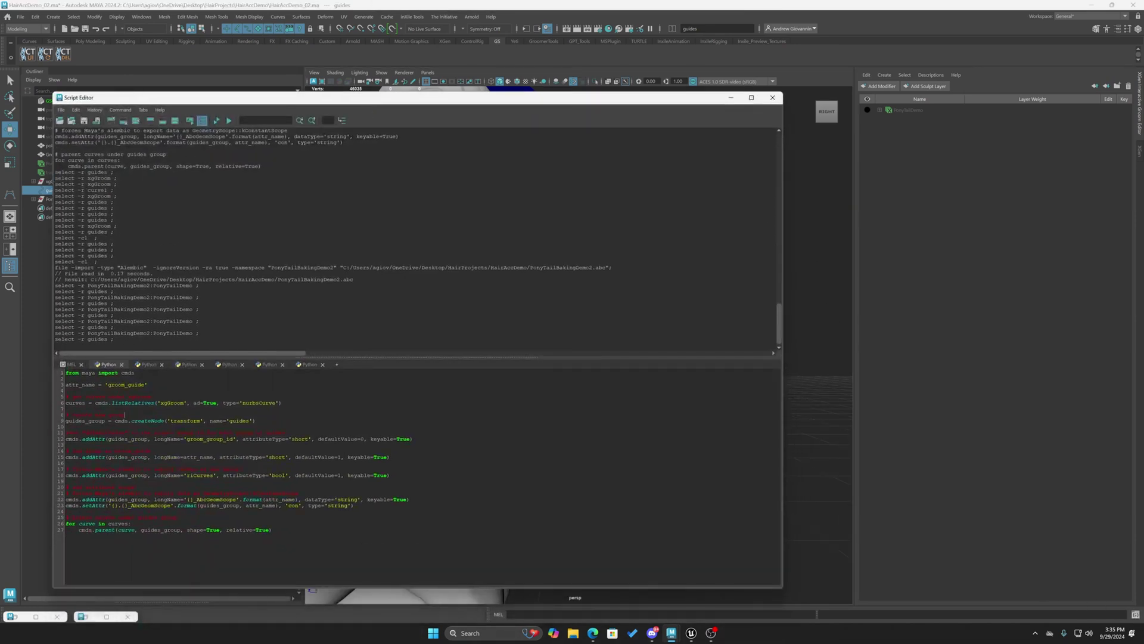
{"action": "left_click", "coordinate": [269, 365]}
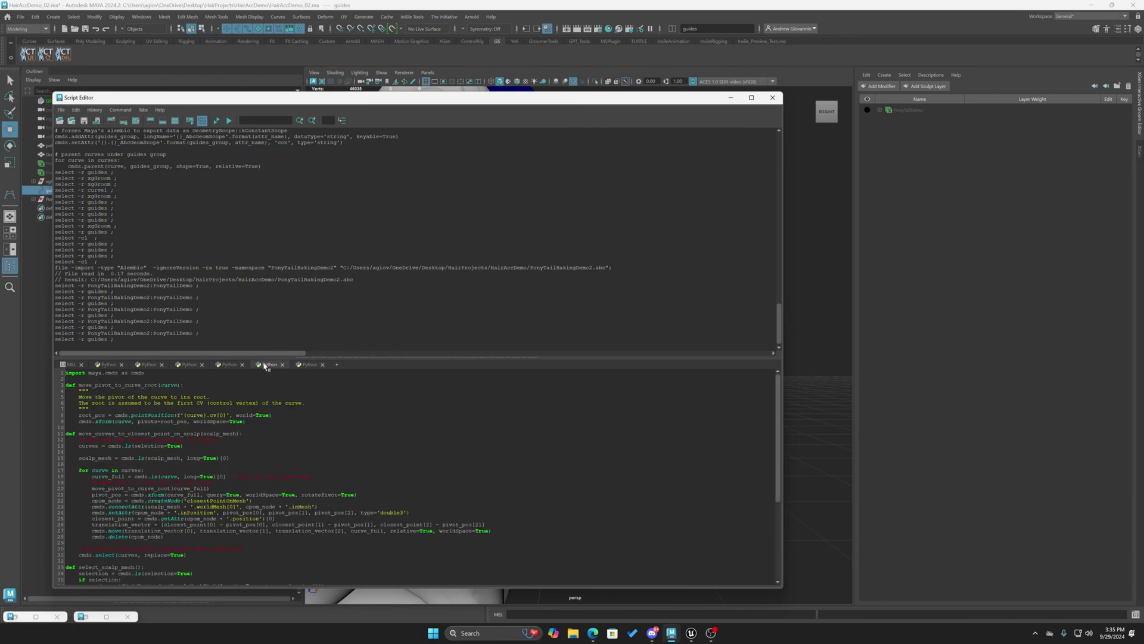
{"action": "left_click", "coordinate": [221, 364]}
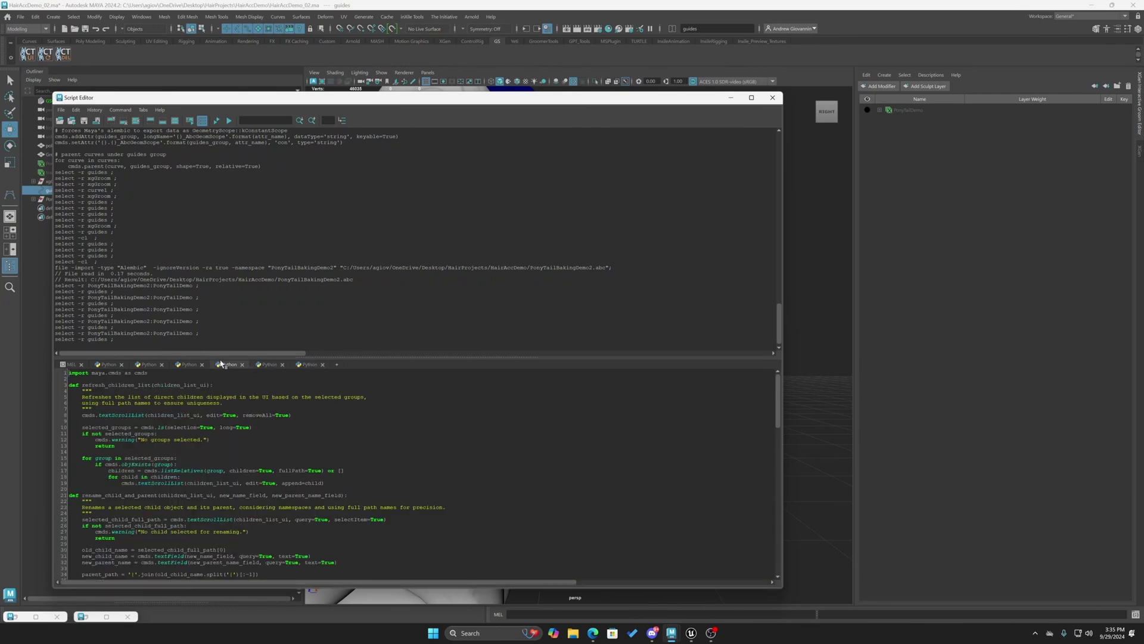
{"action": "left_click", "coordinate": [217, 121]}
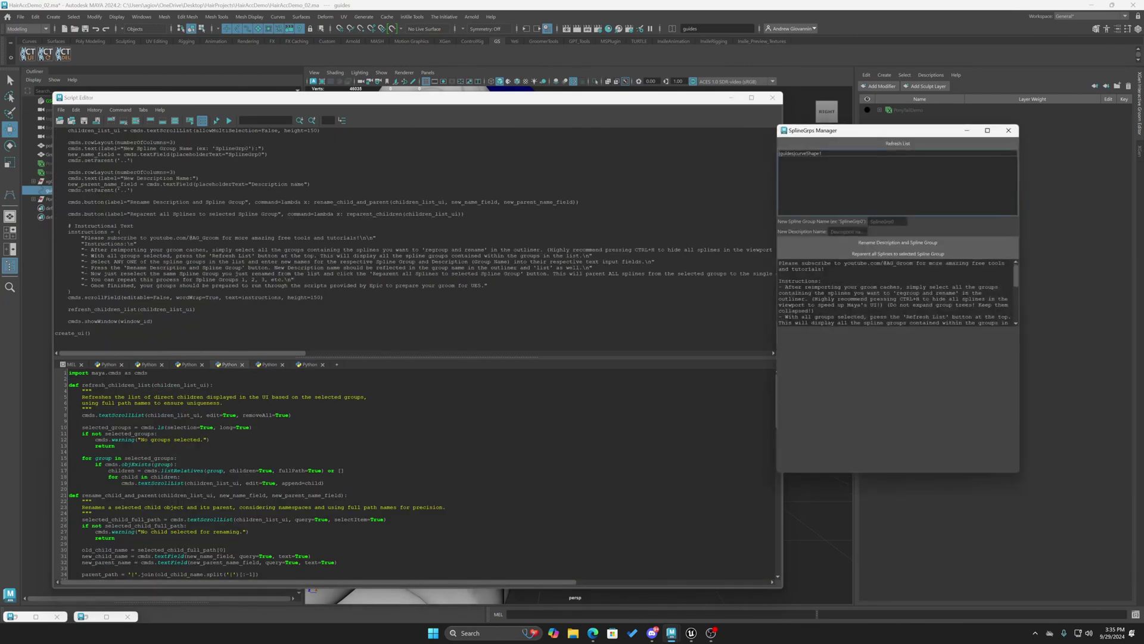
{"action": "left_click", "coordinate": [731, 97]}
{"action": "left_click_drag", "start_coordinate": [844, 131], "coordinate": [757, 210]}
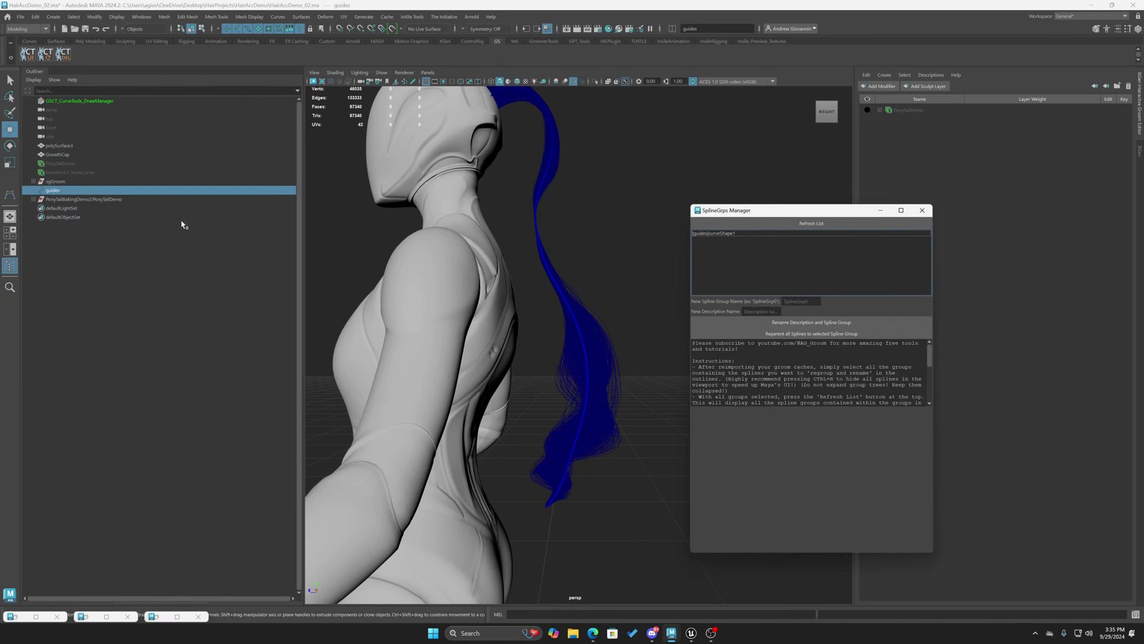
Load the imported PonyTailBakingDemo2:PonyTailDemo group into SplineGrps Manager and select its SplineGrp0 entry
{"action": "left_click", "coordinate": [87, 200]}
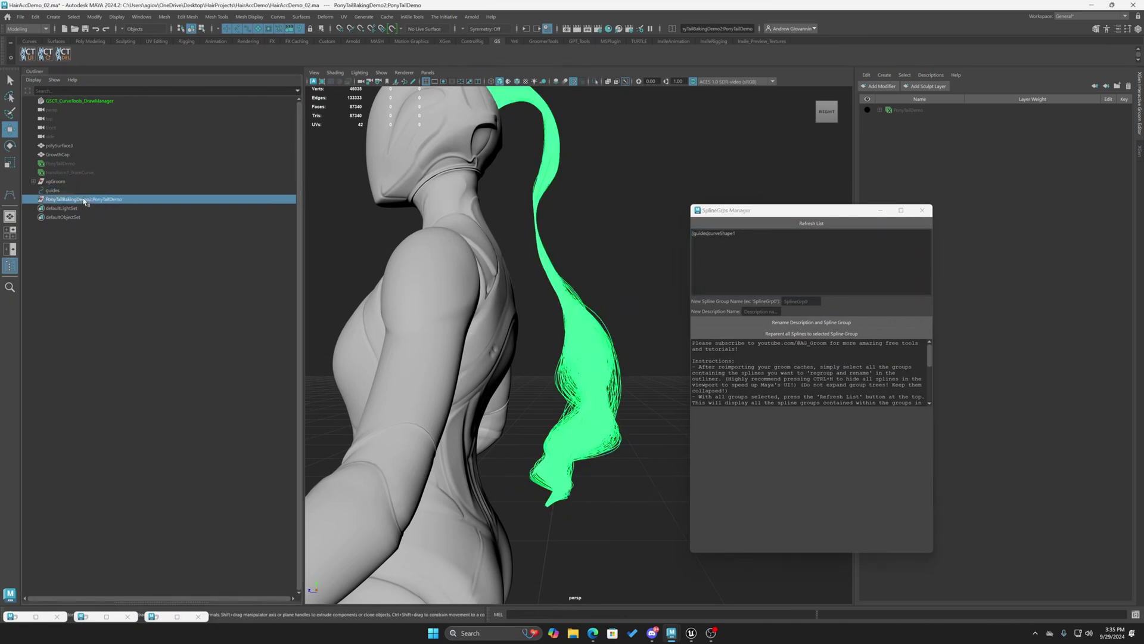
{"action": "left_click", "coordinate": [735, 225]}
{"action": "left_click_drag", "start_coordinate": [749, 212], "coordinate": [777, 204]}
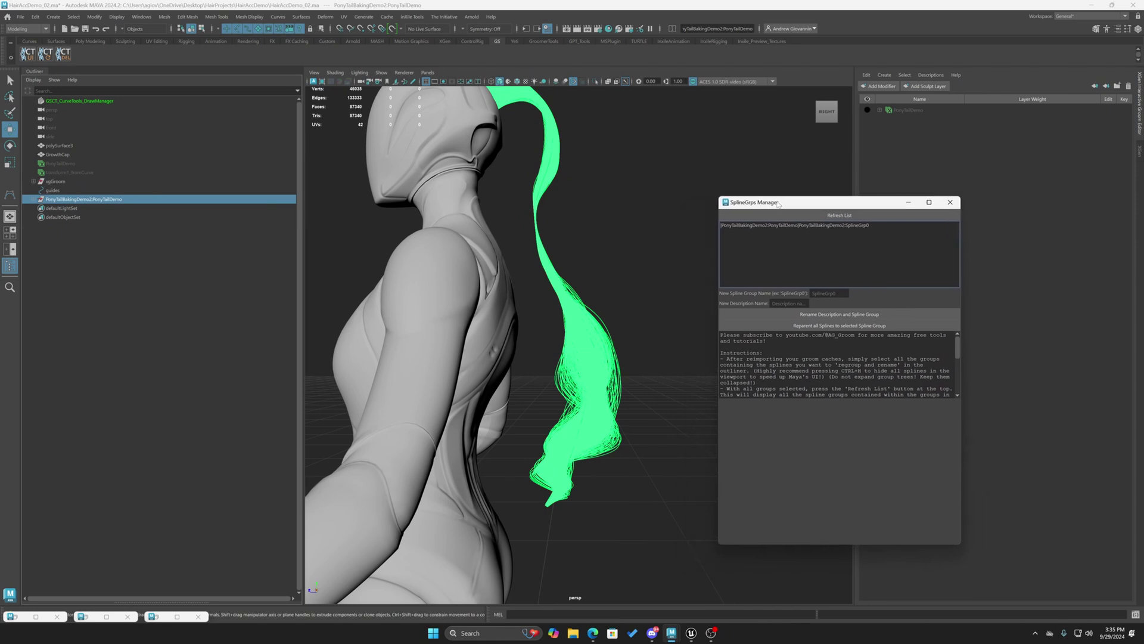
{"action": "left_click", "coordinate": [847, 226]}
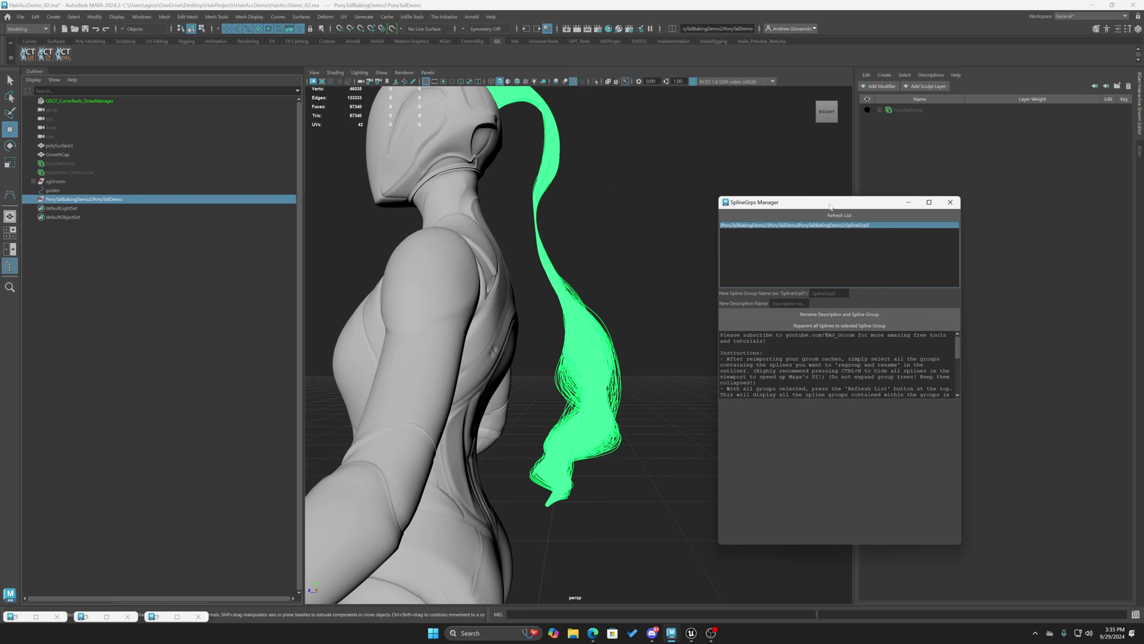
Rename the selected spline group to SplineGrp0 and its description to Pony with SplineGrps Manager
{"action": "left_click_drag", "start_coordinate": [841, 200], "coordinate": [796, 203]}
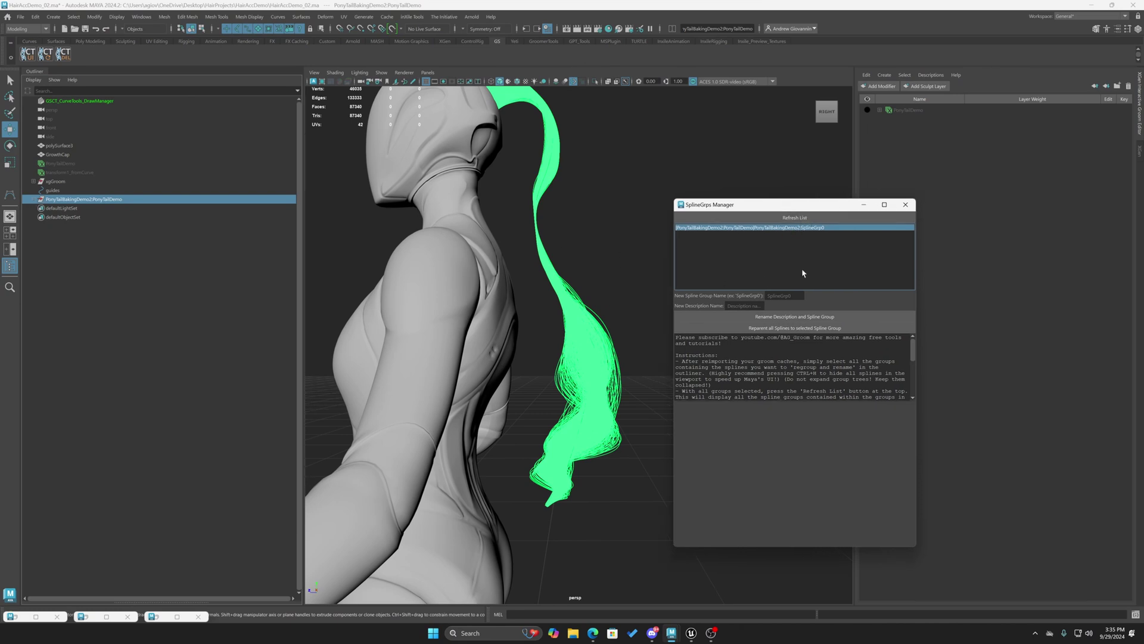
{"action": "left_click_drag", "start_coordinate": [769, 204], "coordinate": [794, 204]}
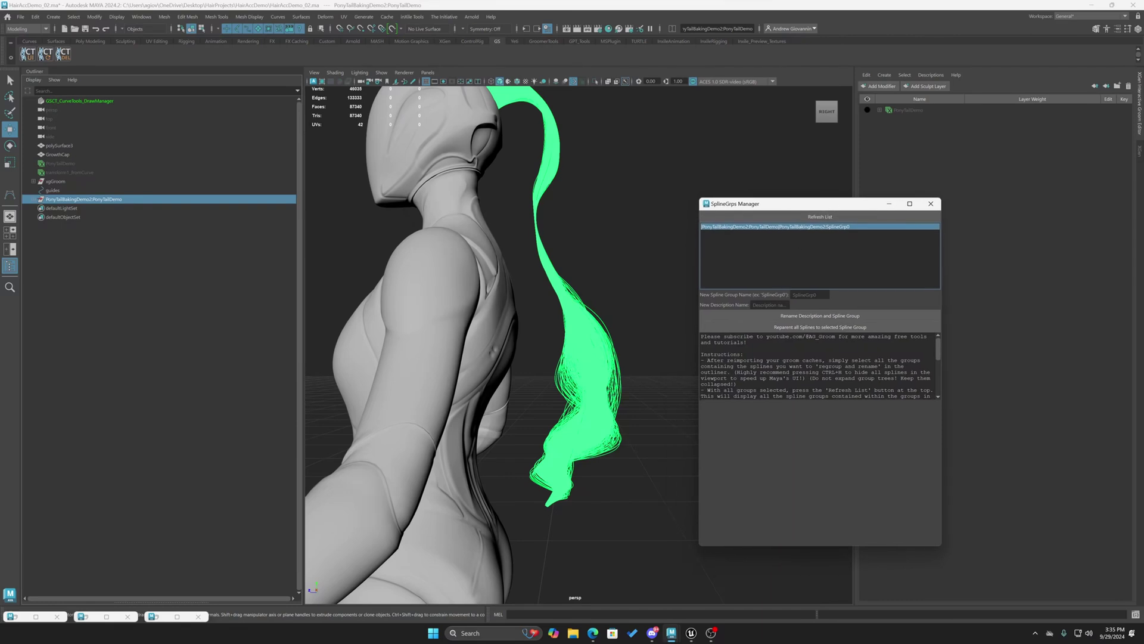
{"action": "left_click", "coordinate": [794, 294]}
{"action": "type", "text": "SplineGrp0"}
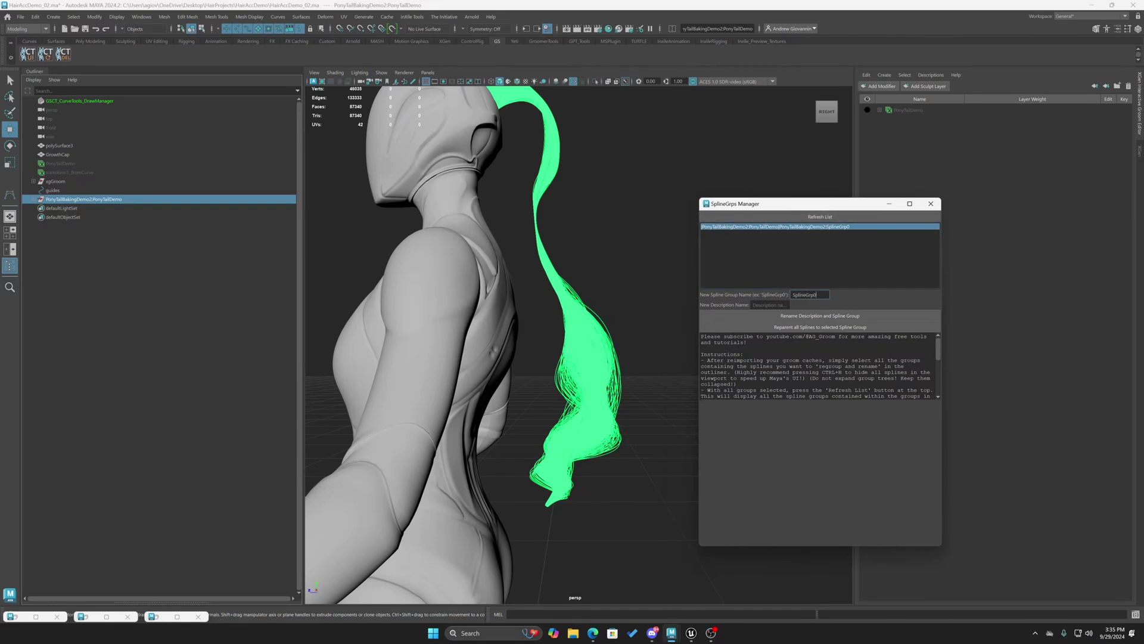
{"action": "left_click", "coordinate": [783, 305]}
{"action": "left_click", "coordinate": [820, 316]}
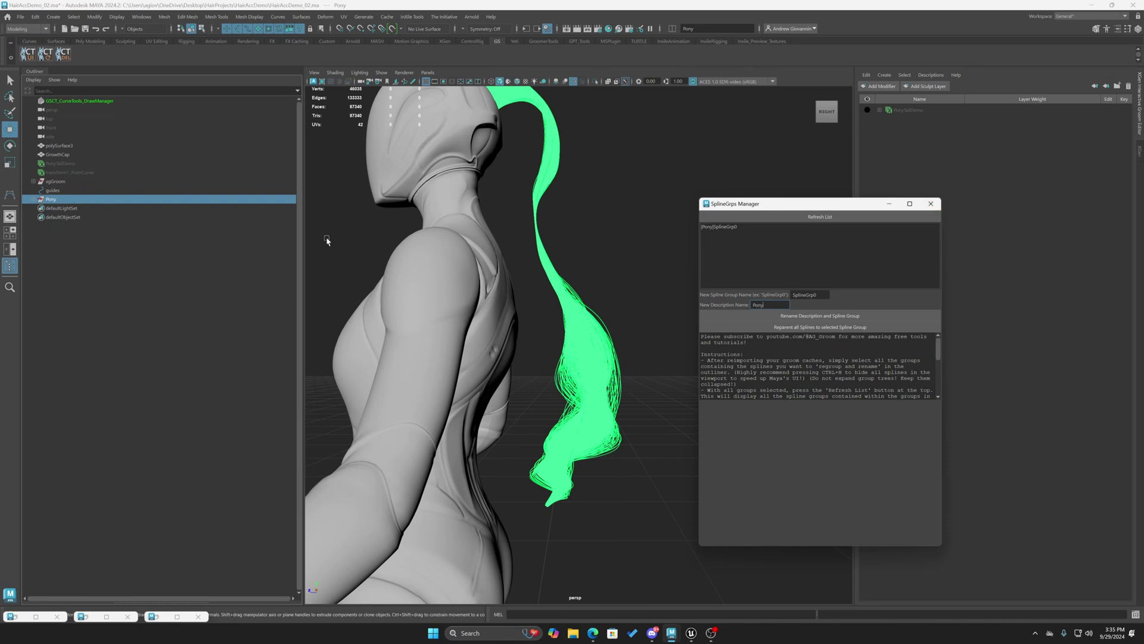
Expand the Pony group and check the names of the parent group and its SplineGrp0 child by selecting each alternately
{"action": "left_click", "coordinate": [34, 199]}
{"action": "left_click", "coordinate": [72, 209]}
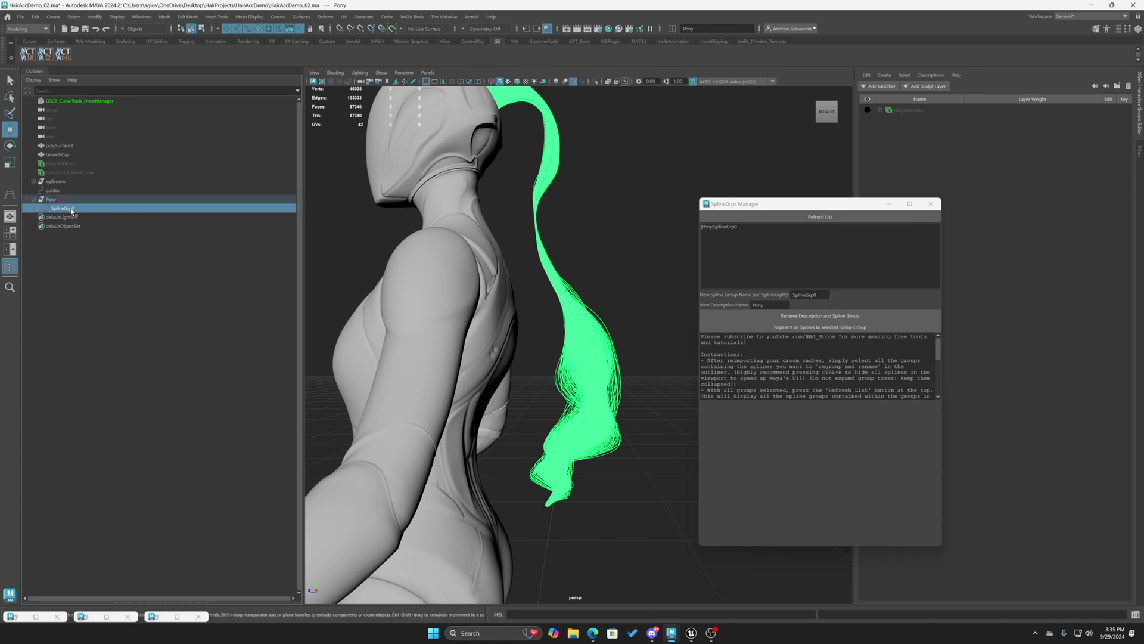
{"action": "left_click", "coordinate": [67, 199]}
{"action": "left_click", "coordinate": [73, 208]}
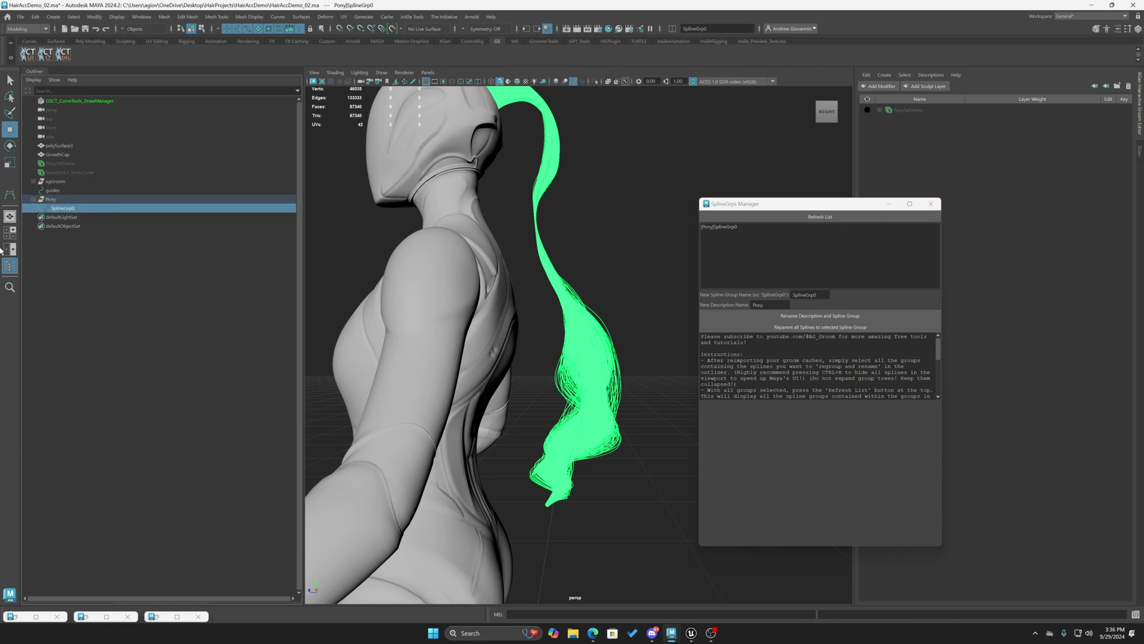
{"action": "left_click", "coordinate": [59, 200]}
{"action": "left_click", "coordinate": [64, 208]}
{"action": "left_click", "coordinate": [64, 200]}
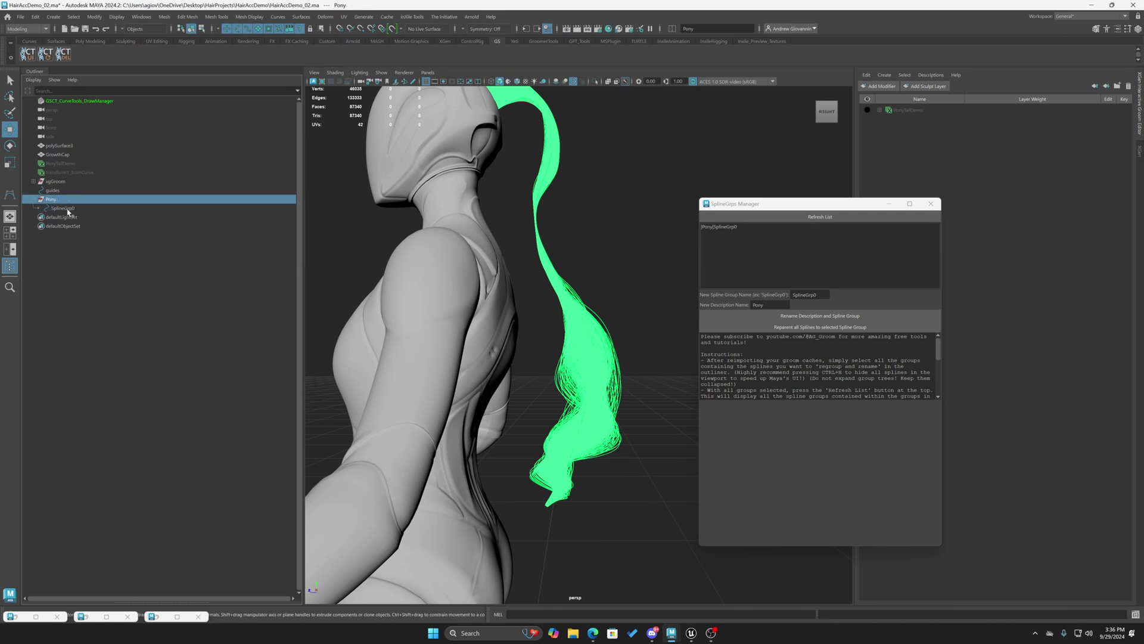
{"action": "left_click", "coordinate": [68, 209]}
{"action": "left_click", "coordinate": [64, 200]}
{"action": "left_click", "coordinate": [65, 208]}
{"action": "left_click", "coordinate": [64, 200]}
{"action": "left_click", "coordinate": [64, 209]}
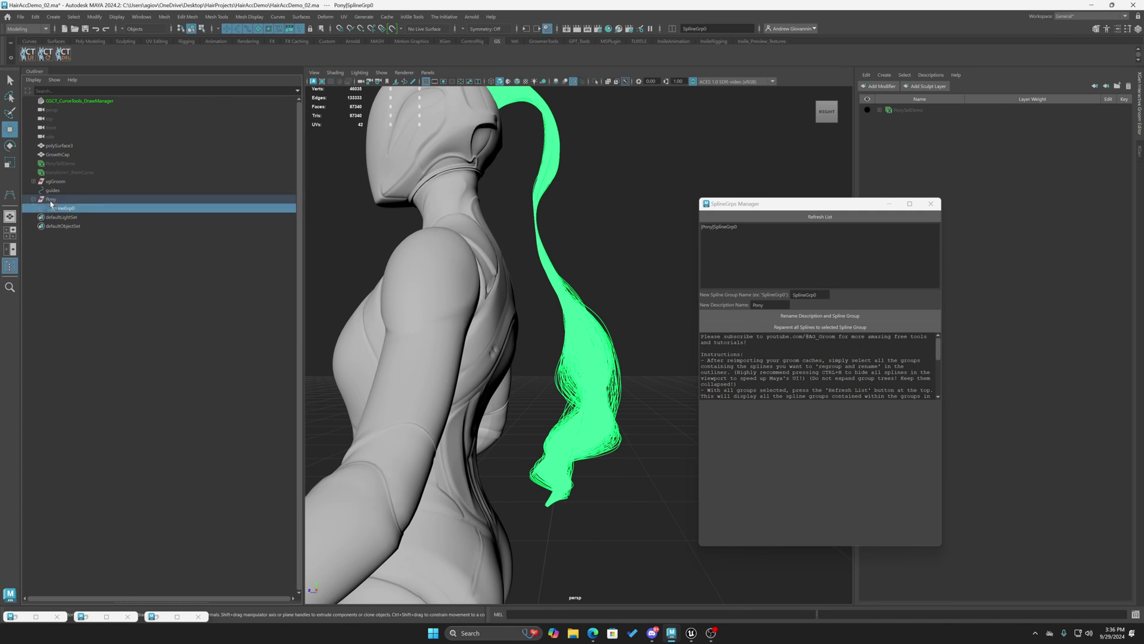
{"action": "double_click", "coordinate": [62, 209]}
{"action": "double_click", "coordinate": [72, 201]}
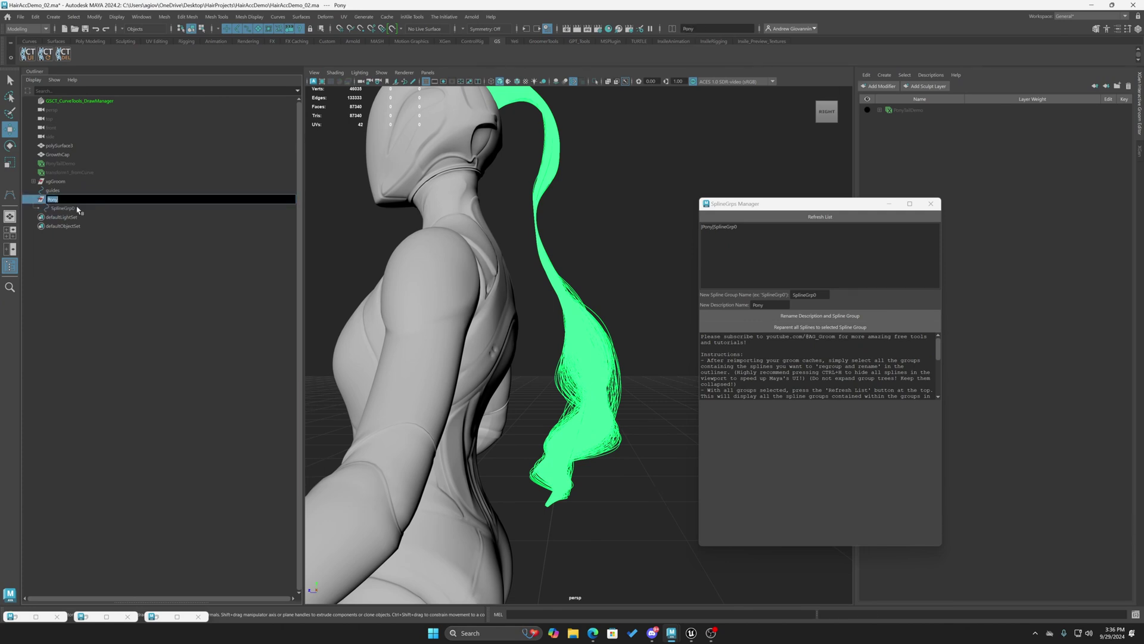
{"action": "left_click", "coordinate": [78, 208]}
{"action": "left_click", "coordinate": [81, 201]}
{"action": "left_click", "coordinate": [84, 208]}
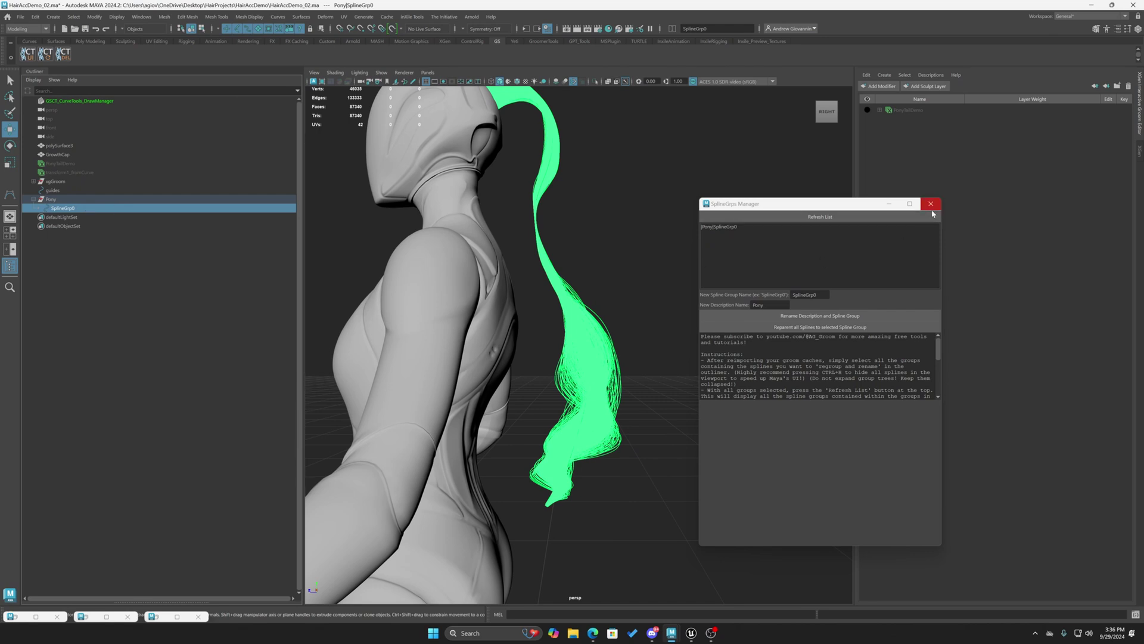
Close SplineGrps Manager, recheck the Pony and SplineGrp0 names, and clear the selection
{"action": "left_click", "coordinate": [931, 204]}
{"action": "left_click", "coordinate": [695, 250]}
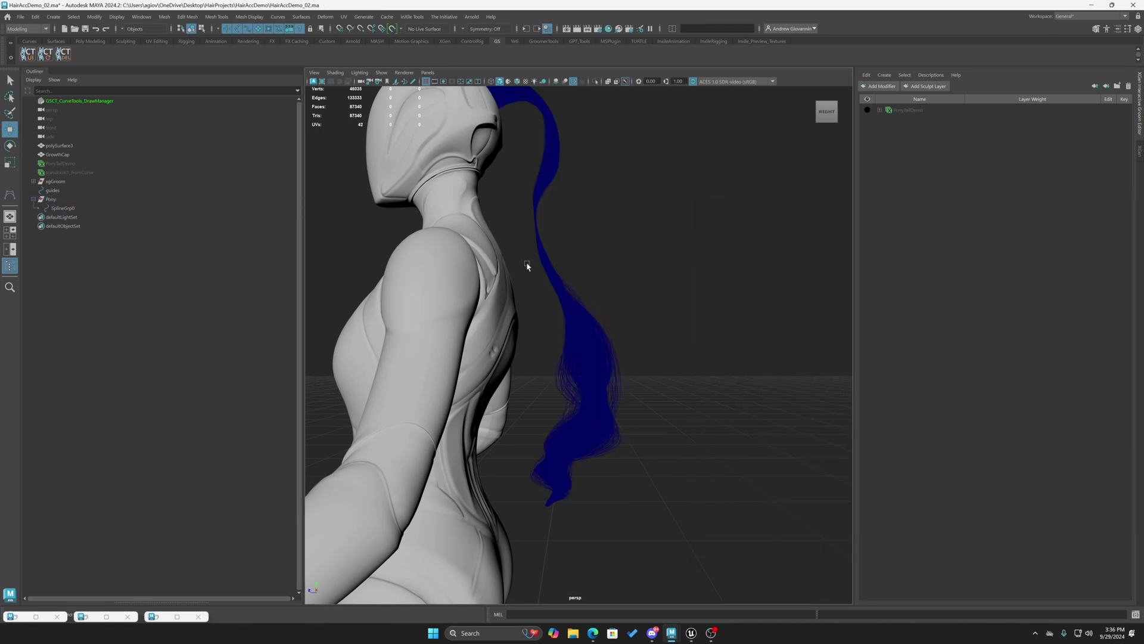
{"action": "left_click", "coordinate": [61, 201]}
{"action": "double_click", "coordinate": [61, 202]}
{"action": "double_click", "coordinate": [69, 209]}
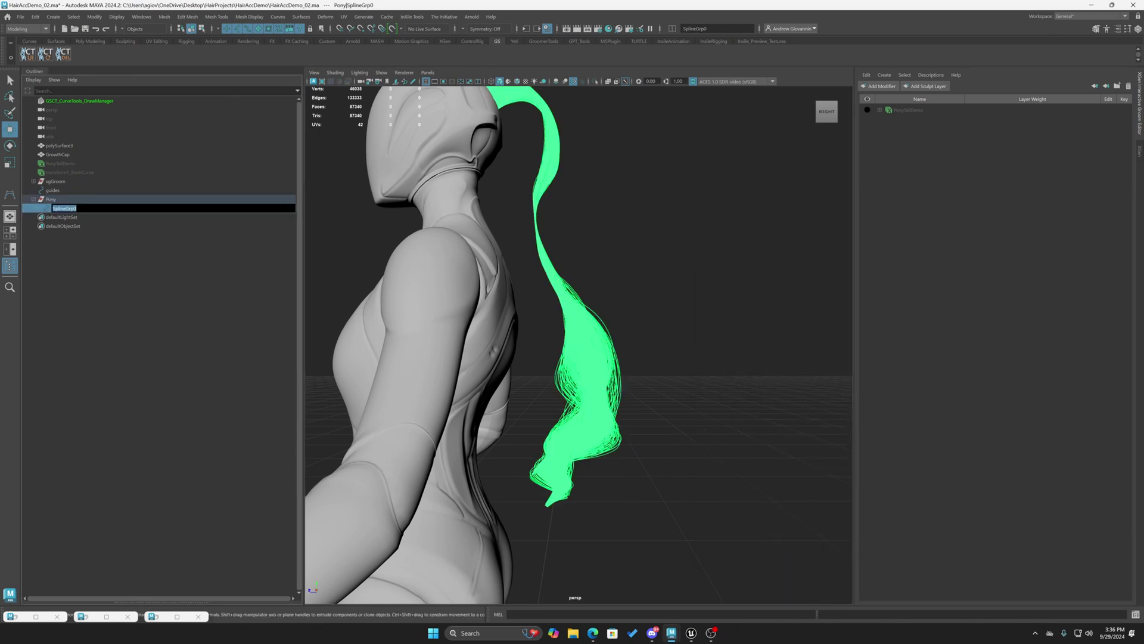
{"action": "left_click", "coordinate": [677, 259]}
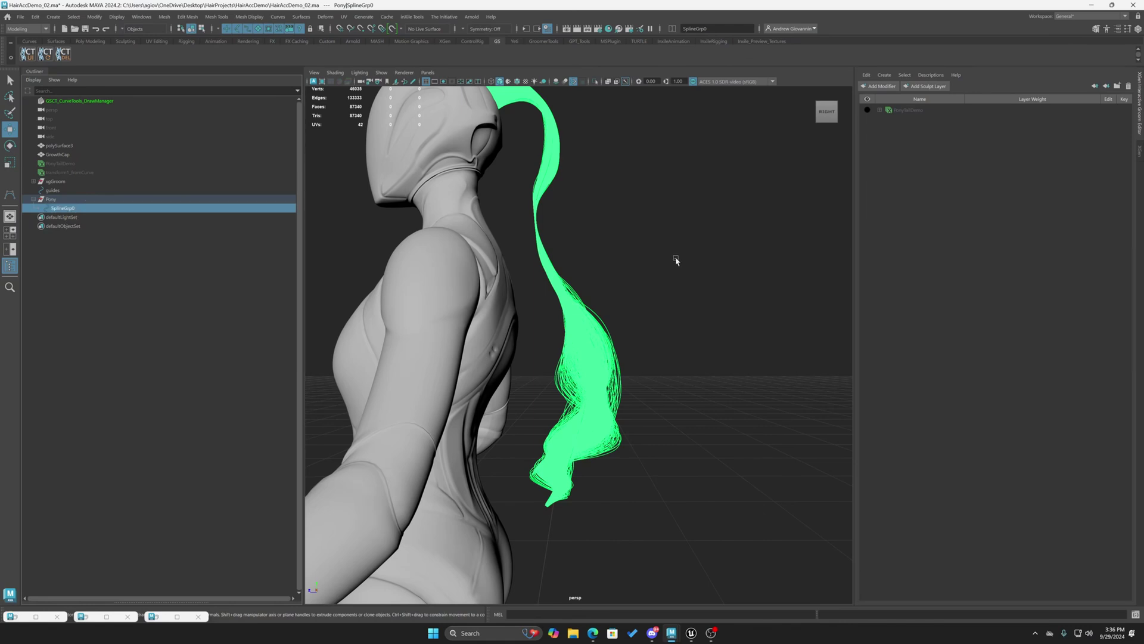
{"action": "left_click", "coordinate": [72, 206]}
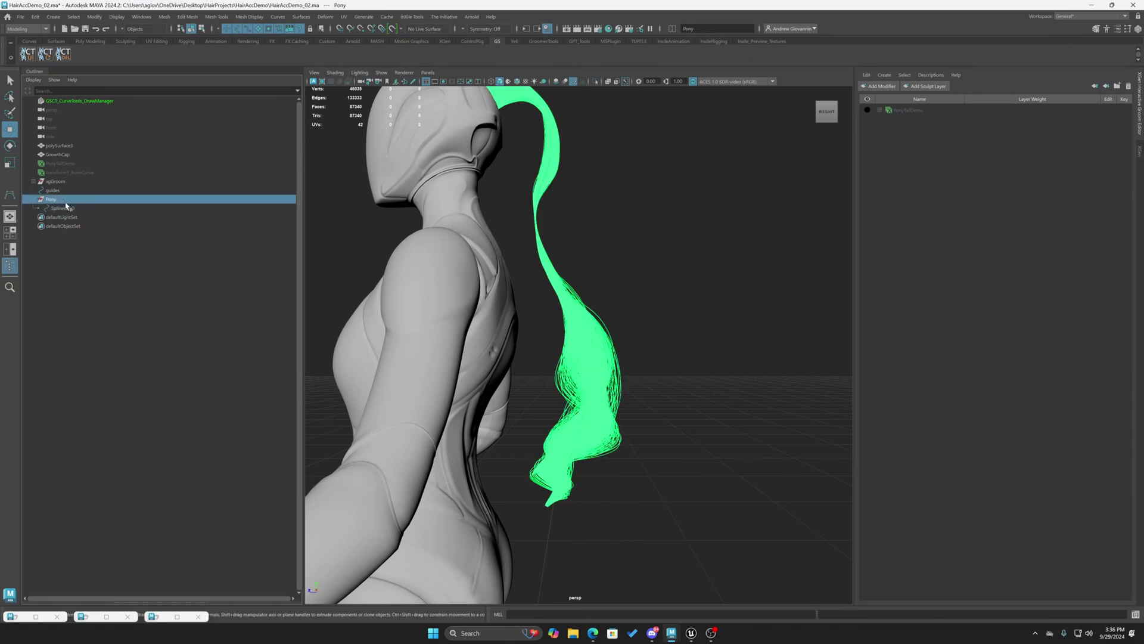
{"action": "left_click", "coordinate": [625, 287]}
{"action": "left_click_drag", "start_coordinate": [624, 287], "coordinate": [638, 401], "text": "alt"}
{"action": "scroll", "coordinate": [638, 401], "scroll_direction": "down", "scroll_amount": 5}
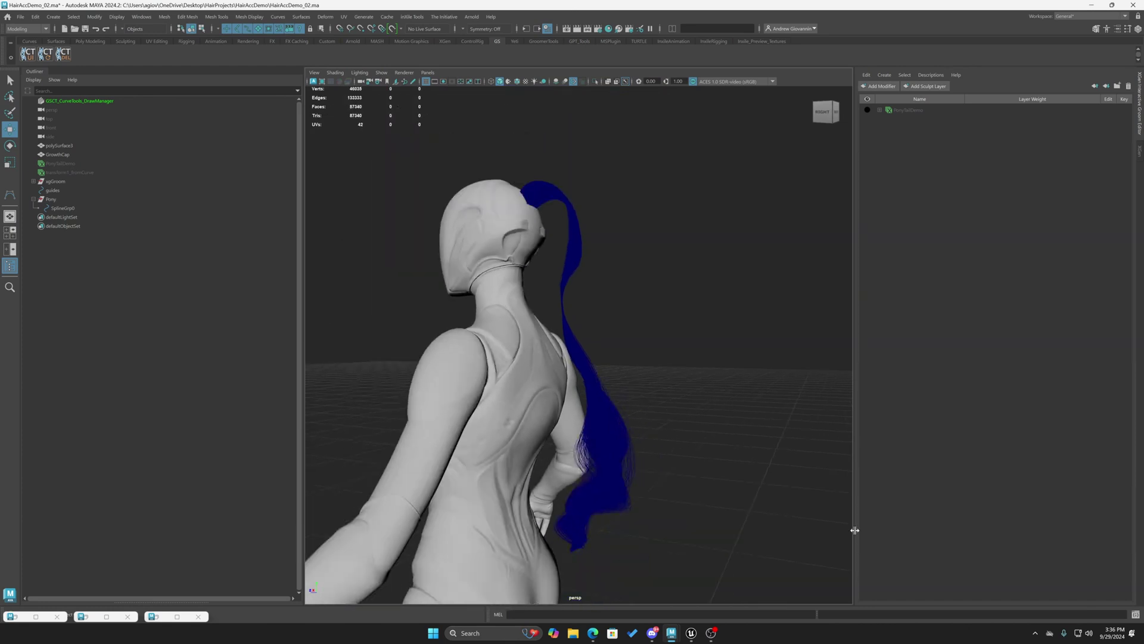
Reopen the Script Editor on the groom_group_id Python script and place it so the scene hierarchy stays visible
{"action": "left_click", "coordinate": [1136, 615]}
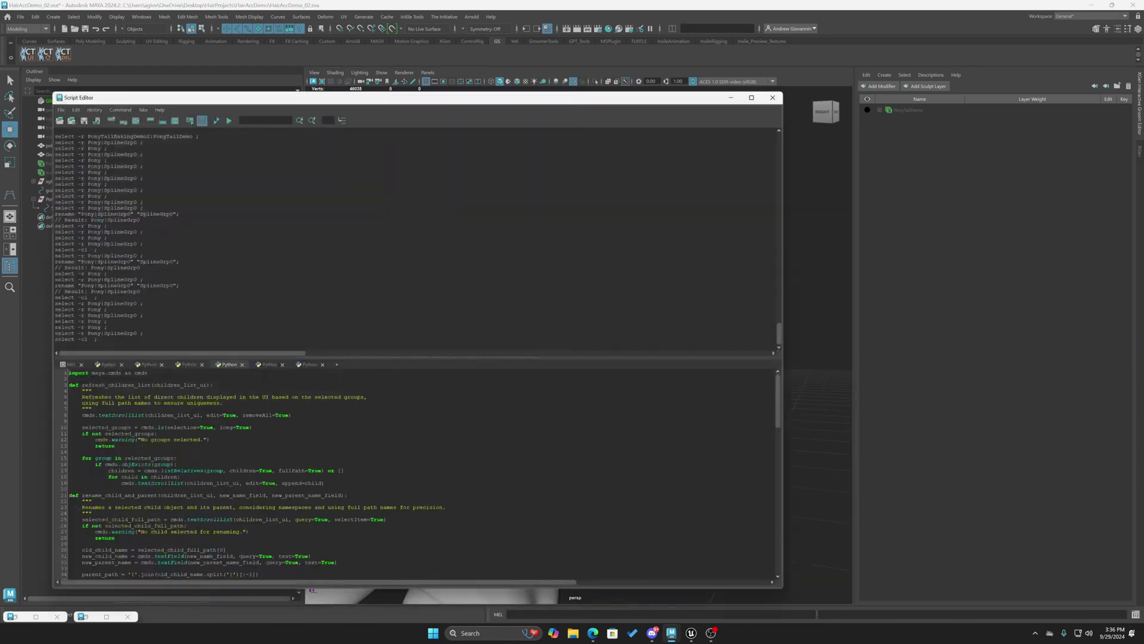
{"action": "left_click", "coordinate": [268, 365]}
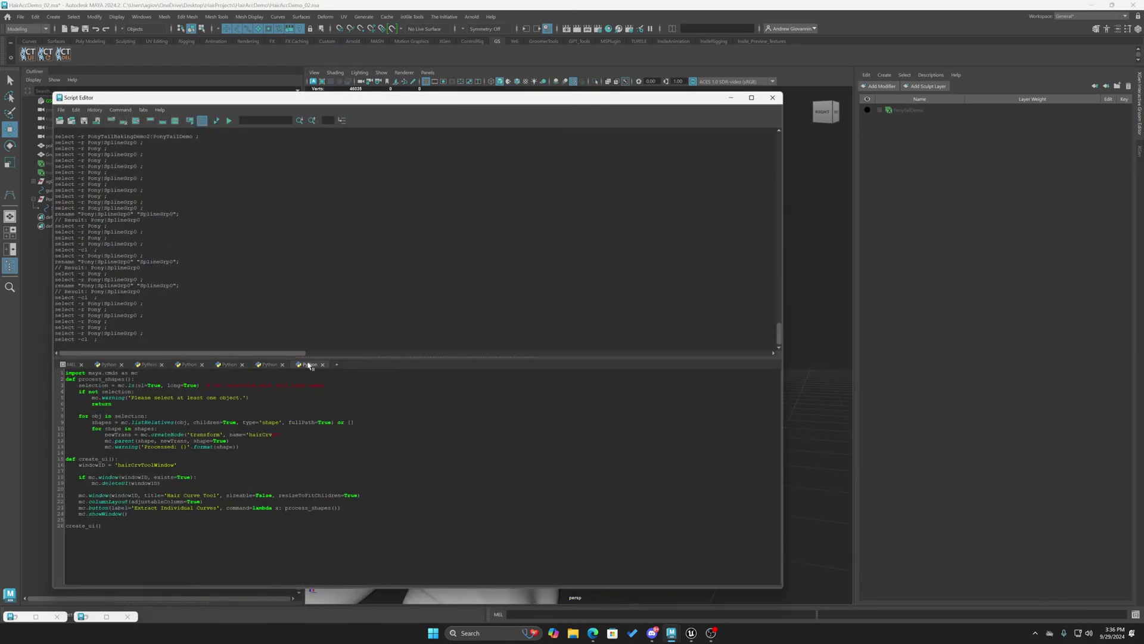
{"action": "left_click", "coordinate": [231, 366]}
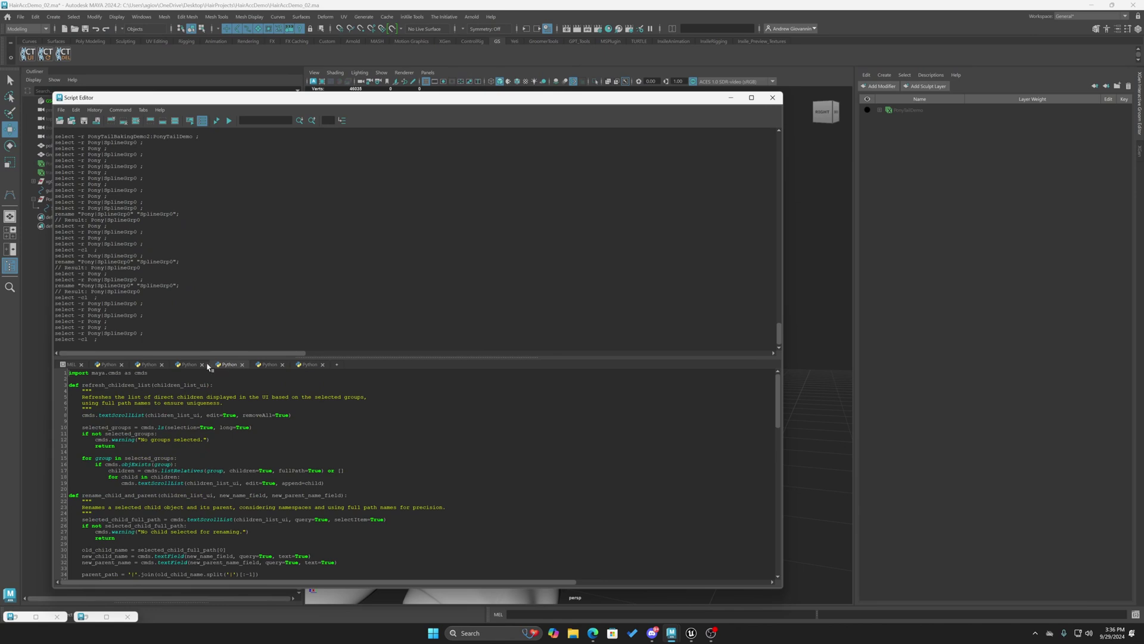
{"action": "left_click", "coordinate": [189, 365]}
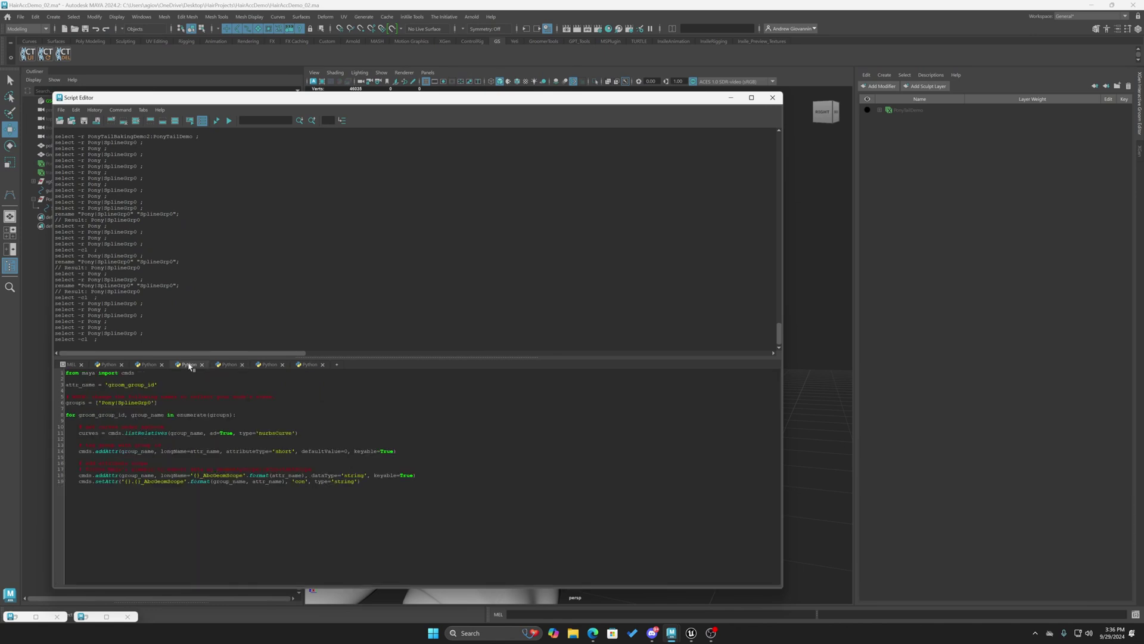
{"action": "left_click_drag", "start_coordinate": [337, 99], "coordinate": [604, 101]}
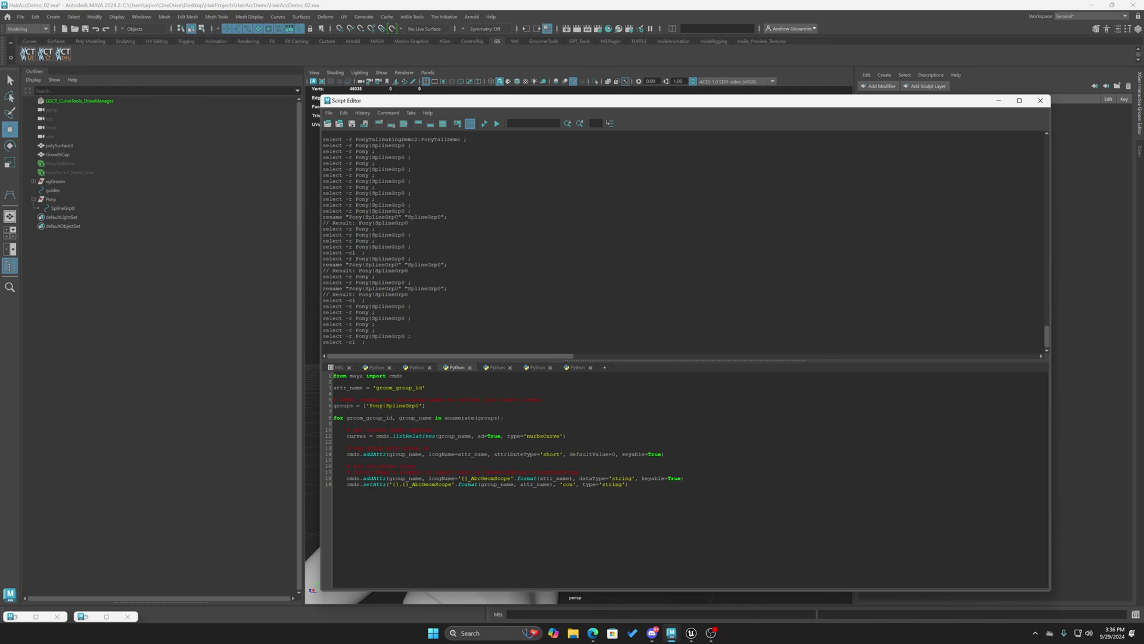
Run the groom_group_id script on Pony|SplineGrp0 with a default value of 0, and review its group path and default value
{"action": "left_click_drag", "start_coordinate": [426, 406], "coordinate": [376, 405]}
{"action": "left_click", "coordinate": [376, 406]}
{"action": "left_click_drag", "start_coordinate": [368, 406], "coordinate": [416, 406]}
{"action": "left_click", "coordinate": [416, 406]}
{"action": "left_click", "coordinate": [484, 123]}
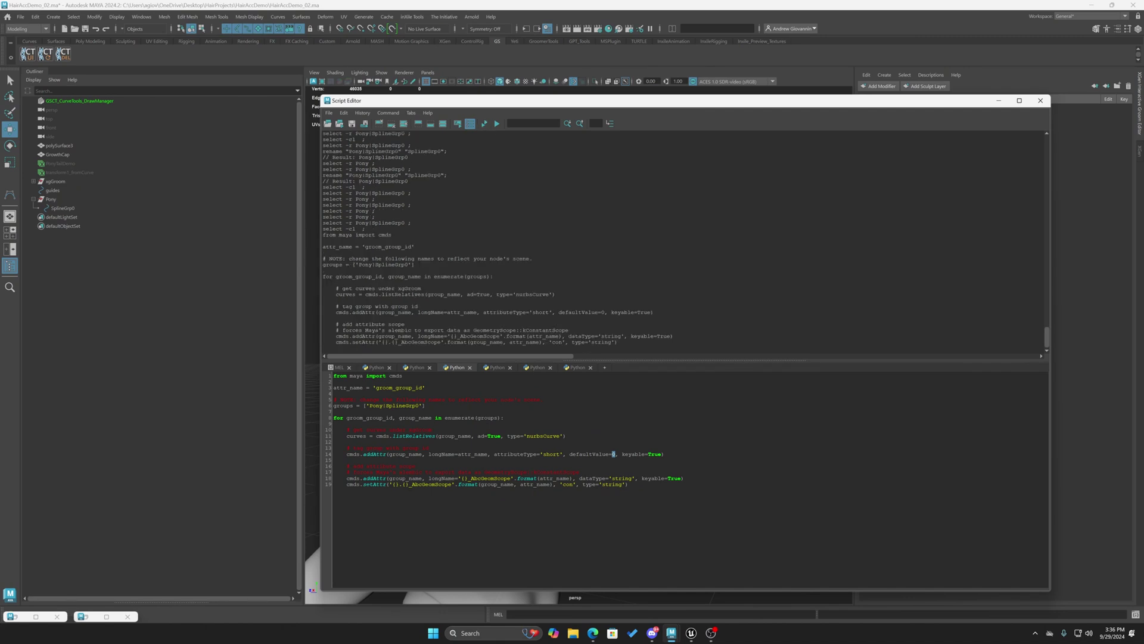
{"action": "left_click_drag", "start_coordinate": [421, 405], "coordinate": [366, 406]}
{"action": "left_click", "coordinate": [616, 455]}
Show the groom_root_uv attribute script and move the Script Editor so the head mesh is uncovered
{"action": "left_click", "coordinate": [496, 368]}
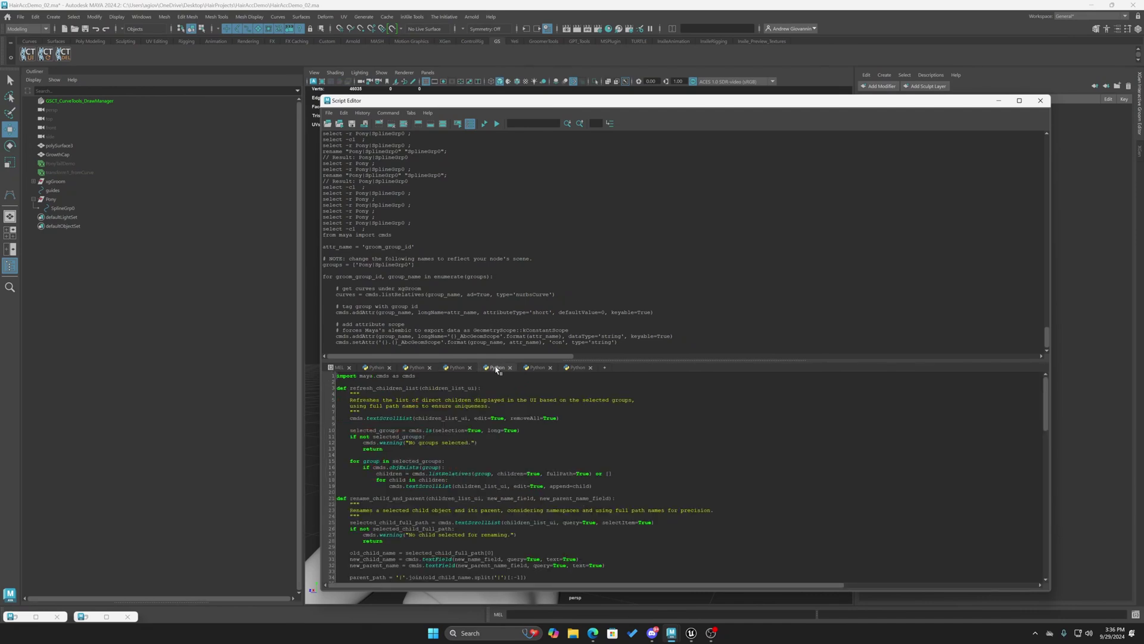
{"action": "left_click", "coordinate": [417, 368]}
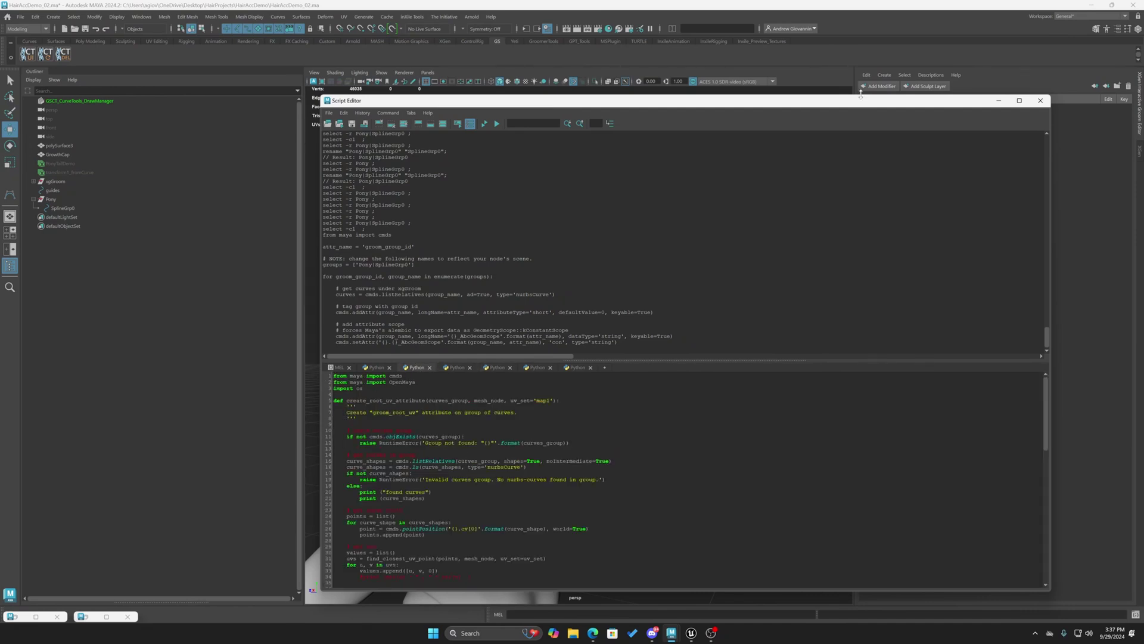
{"action": "left_click_drag", "start_coordinate": [860, 100], "coordinate": [710, 261]}
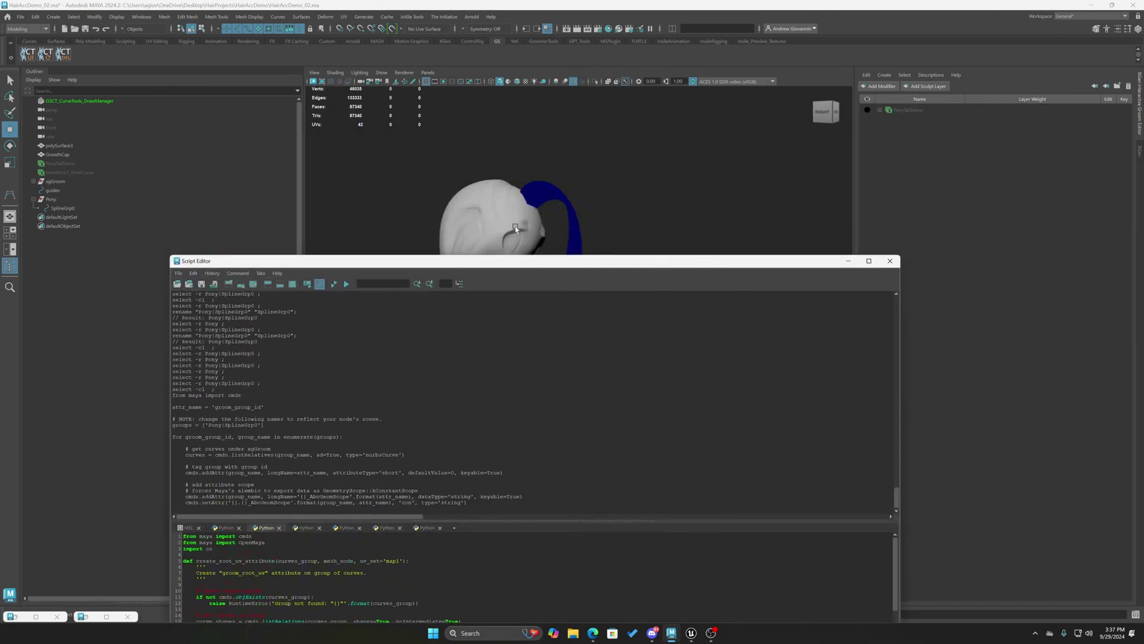
{"action": "left_click", "coordinate": [515, 229]}
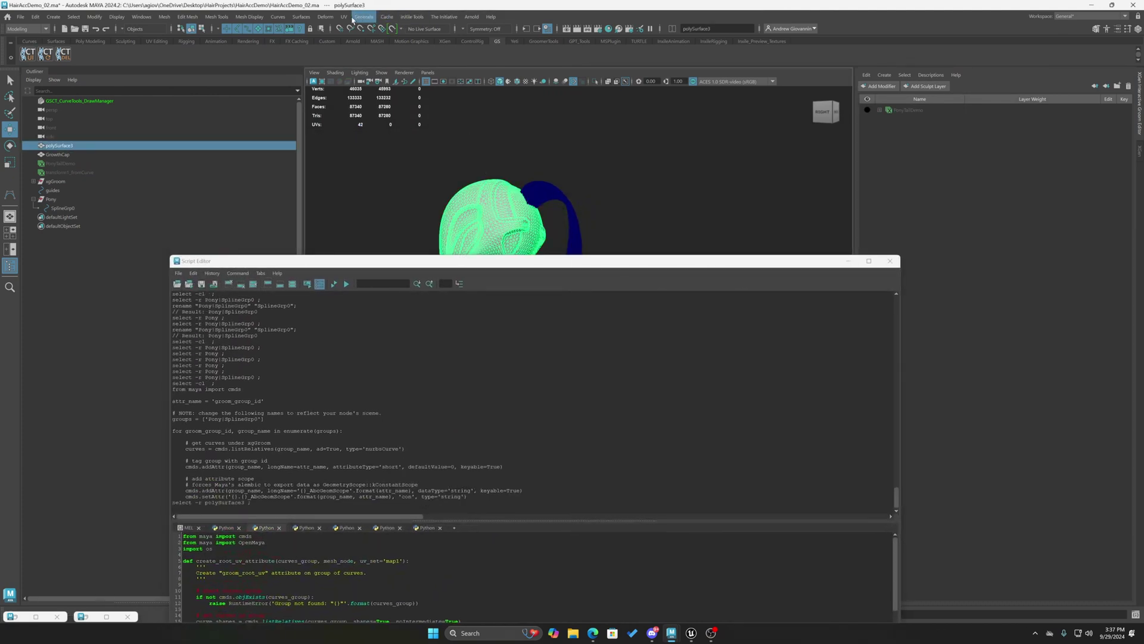
{"action": "left_click", "coordinate": [345, 18]}
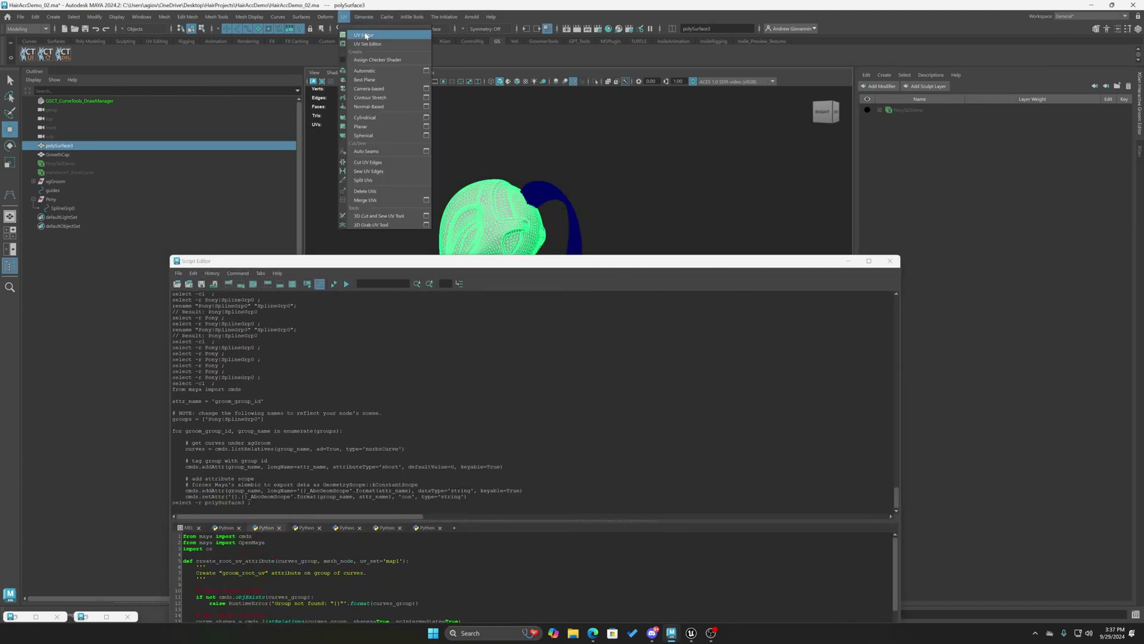
{"action": "mouse_move", "coordinate": [354, 22]}
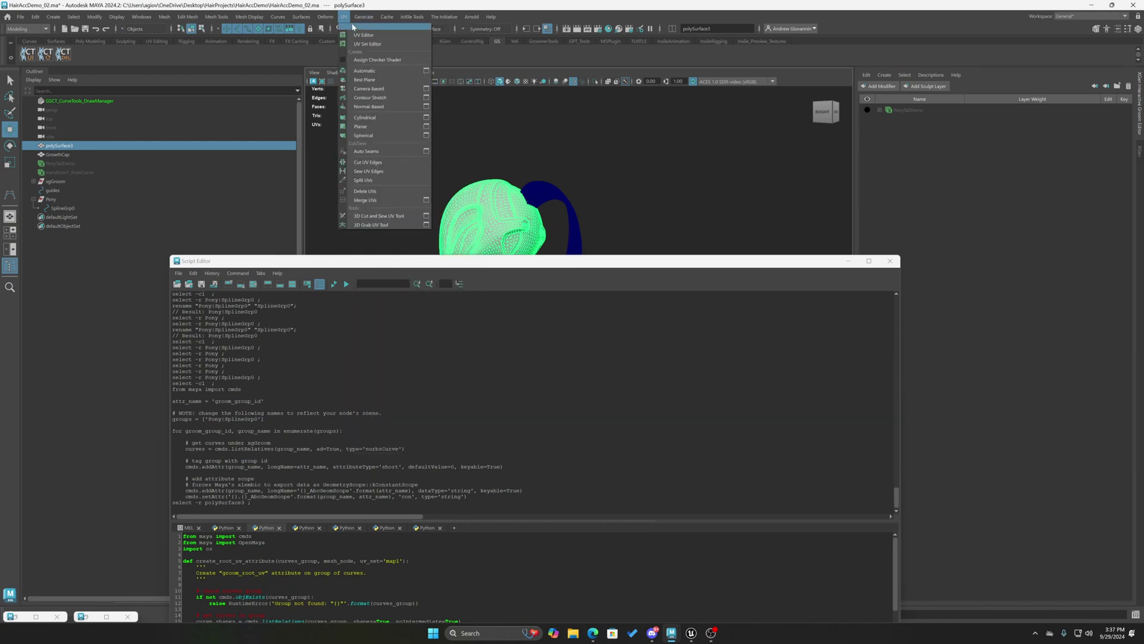
{"action": "left_click", "coordinate": [360, 34]}
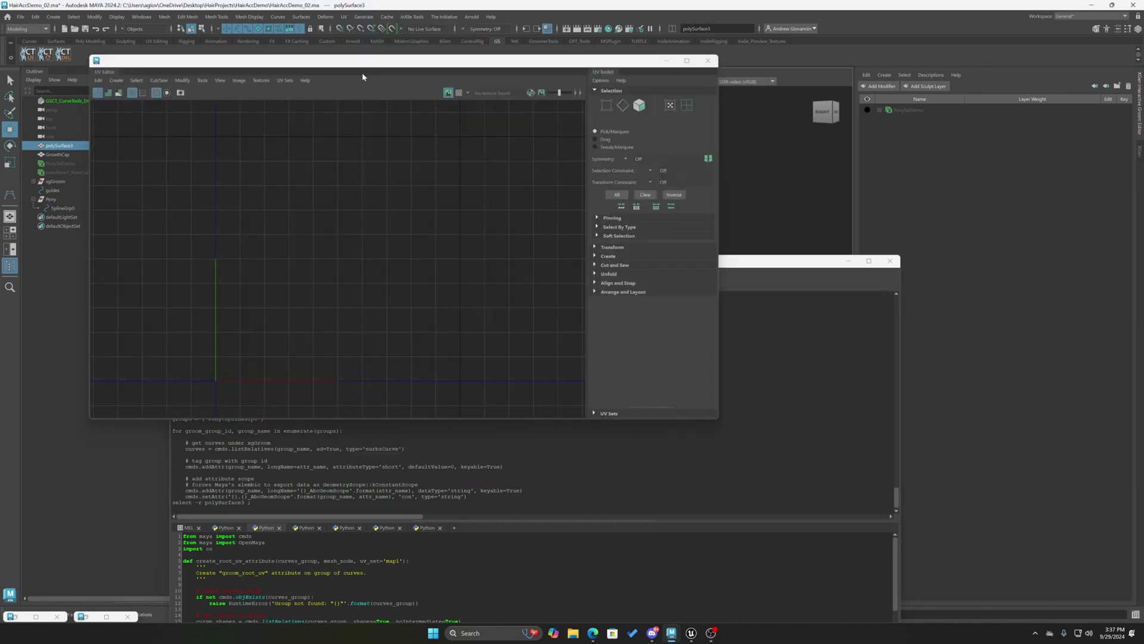
{"action": "left_click", "coordinate": [702, 62]}
{"action": "left_click", "coordinate": [513, 177]}
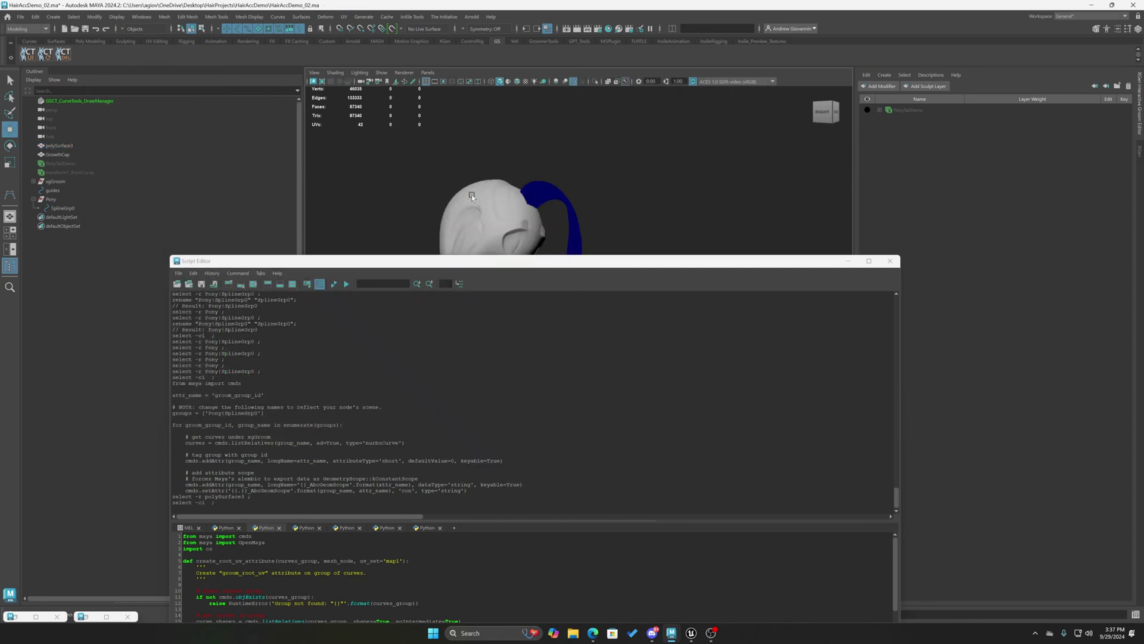
Select the polySurface3 head mesh and choose its map1 set in the UV Set Editor
{"action": "left_click", "coordinate": [471, 194]}
{"action": "left_click", "coordinate": [348, 18]}
{"action": "left_click", "coordinate": [367, 45]}
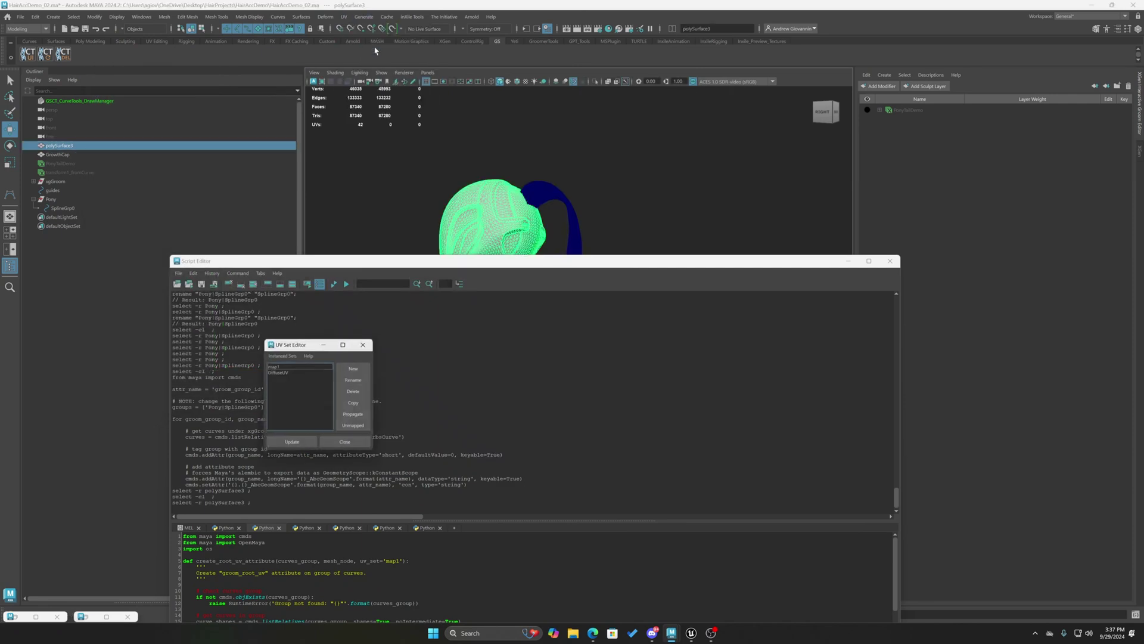
{"action": "left_click", "coordinate": [277, 367]}
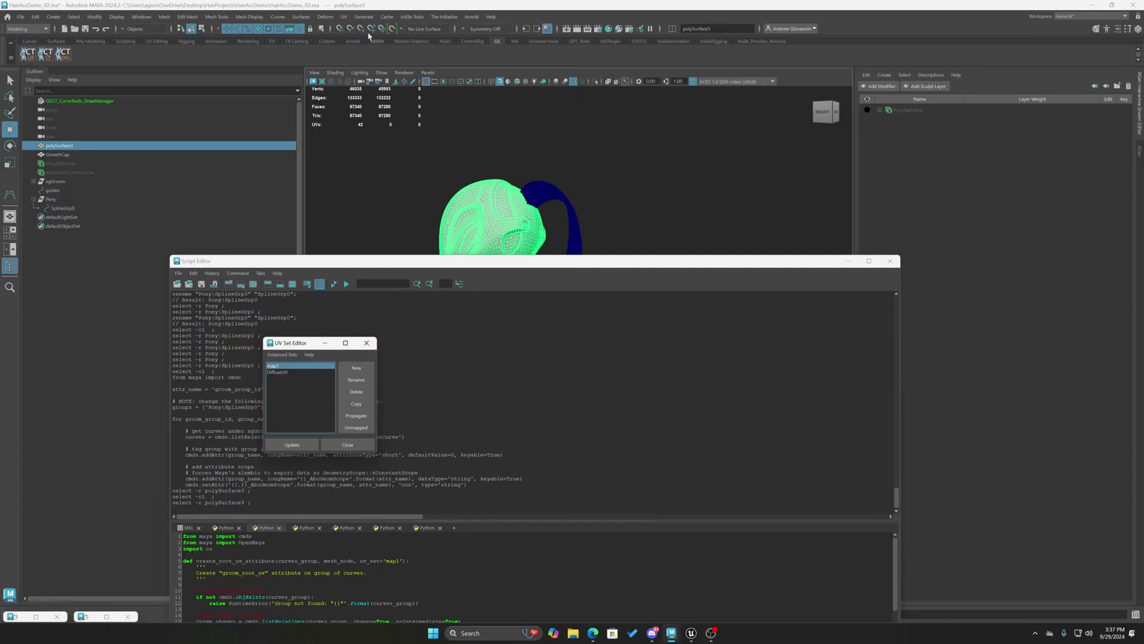
Open the UV Editor beside the UV Set Editor with the polySurface3 mesh selected
{"action": "left_click", "coordinate": [344, 17]}
{"action": "left_click", "coordinate": [353, 38]}
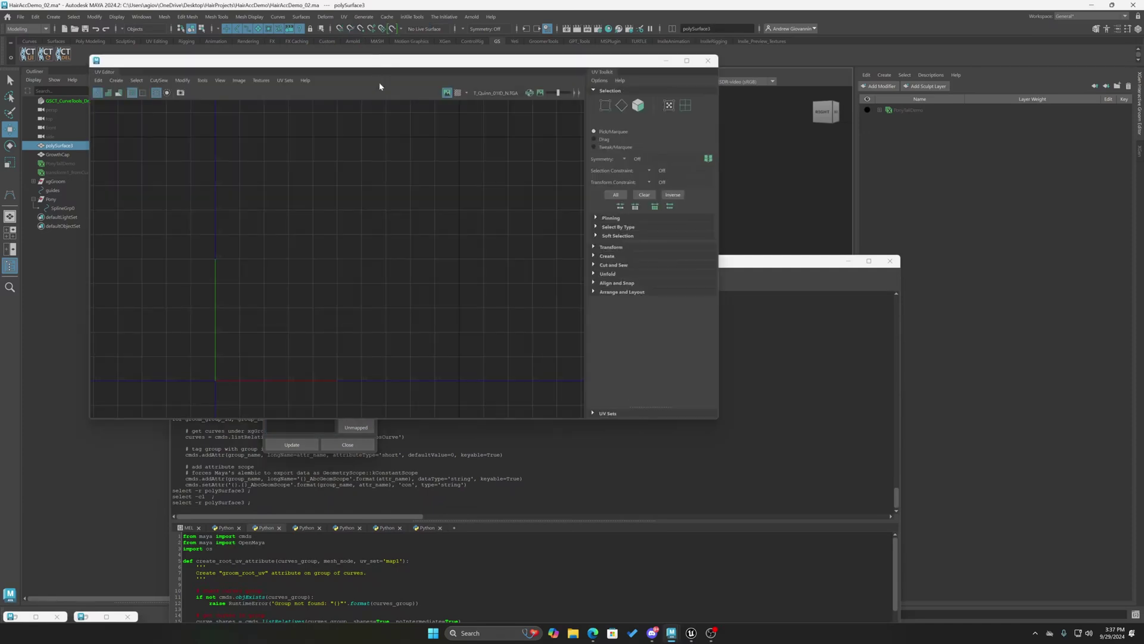
{"action": "left_click_drag", "start_coordinate": [382, 65], "coordinate": [796, 140]}
{"action": "left_click", "coordinate": [457, 197]}
{"action": "left_click", "coordinate": [442, 180]}
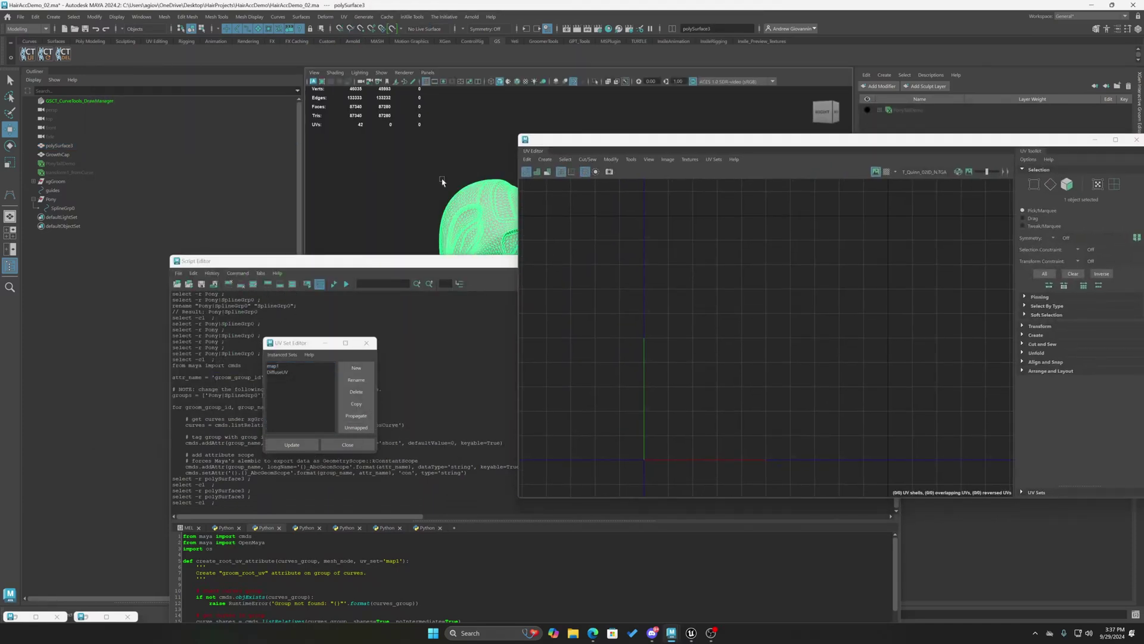
{"action": "left_click", "coordinate": [462, 216]}
Compare the UV layouts of the mesh's map1 and DiffuseUV sets by selecting each alternately
{"action": "left_click", "coordinate": [274, 373]}
{"action": "left_click", "coordinate": [275, 366]}
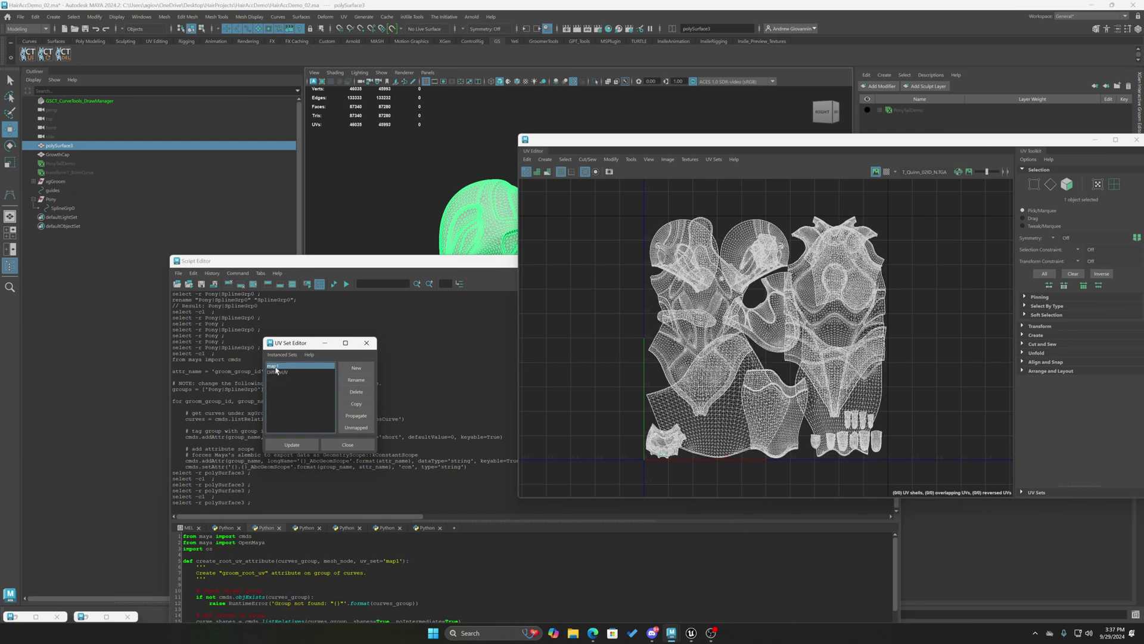
{"action": "left_click", "coordinate": [278, 372]}
{"action": "left_click", "coordinate": [292, 366]}
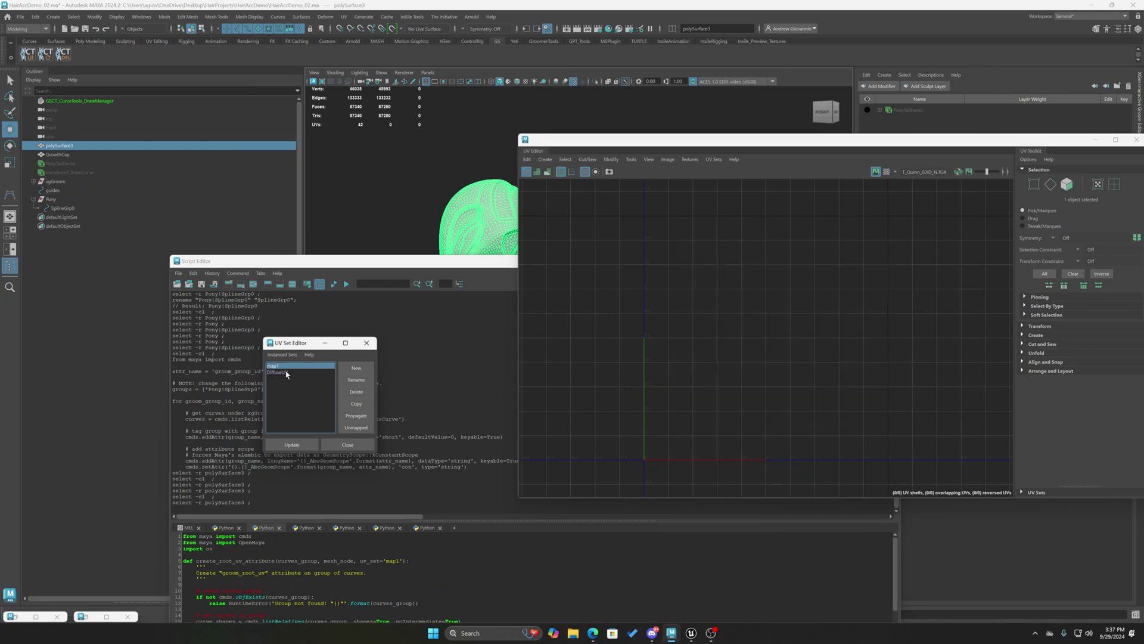
Select all UV shells in the mesh's DiffuseUV set and copy them to the map1 set
{"action": "left_click", "coordinate": [287, 372]}
{"action": "right_click_drag", "start_coordinate": [585, 208], "coordinate": [666, 206]}
{"action": "left_click_drag", "start_coordinate": [638, 194], "coordinate": [956, 493]}
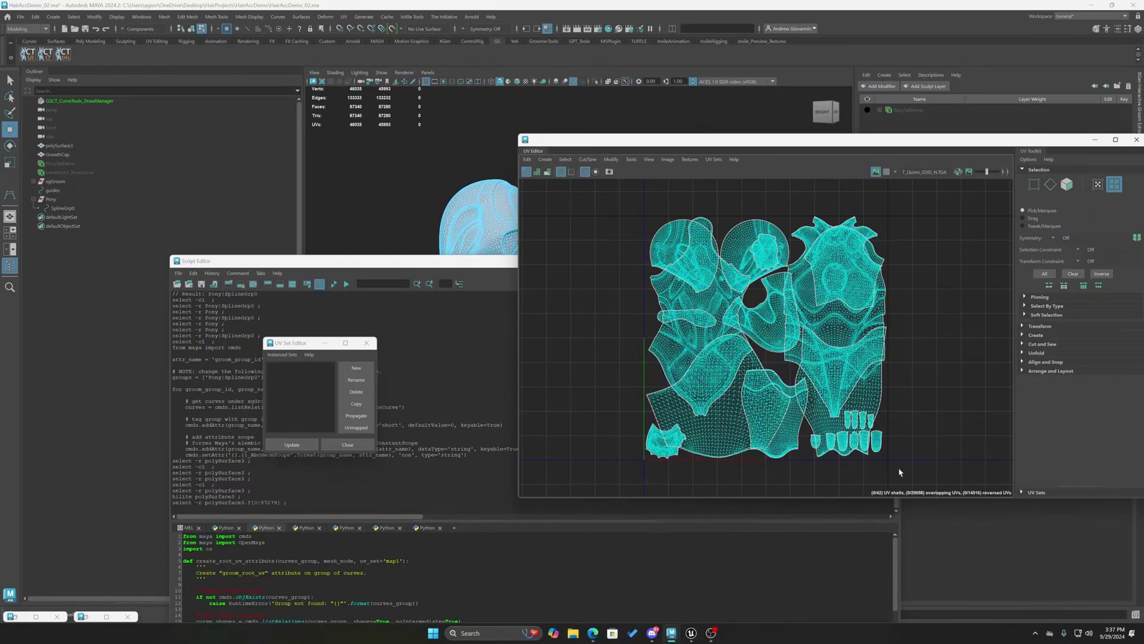
{"action": "left_click", "coordinate": [630, 159]}
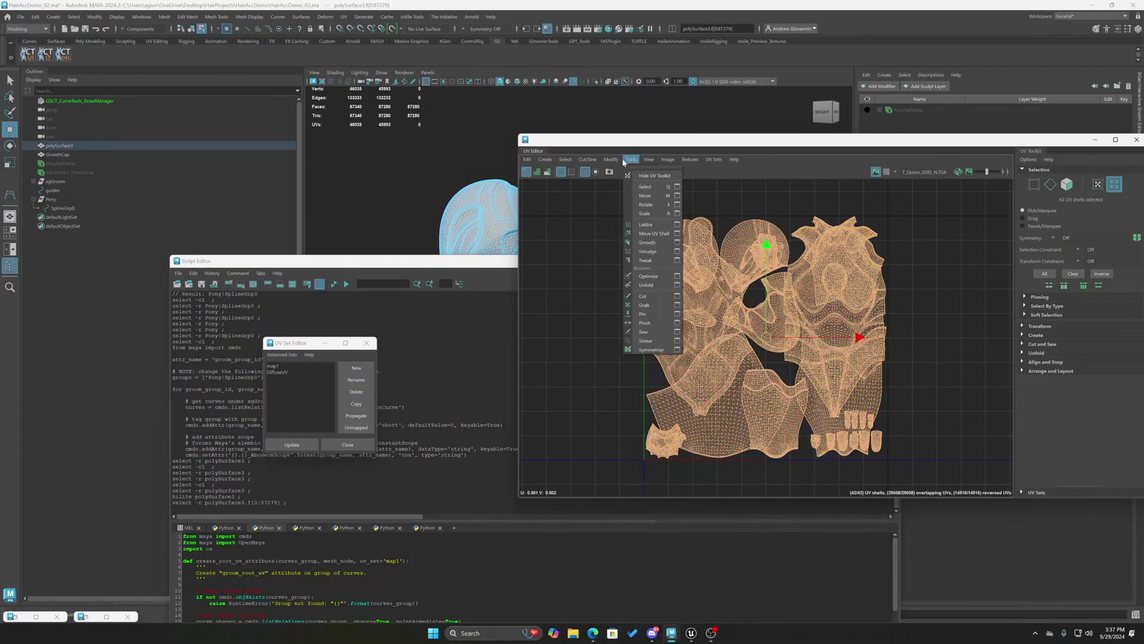
{"action": "mouse_move", "coordinate": [620, 158]}
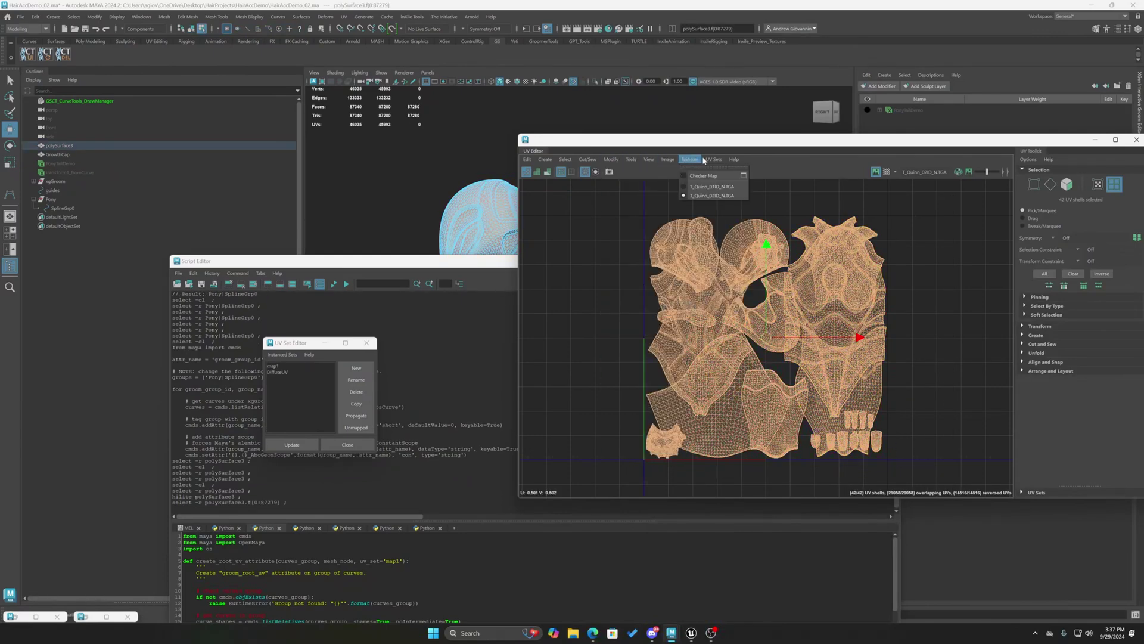
{"action": "mouse_move", "coordinate": [709, 166]}
{"action": "mouse_move", "coordinate": [774, 188]}
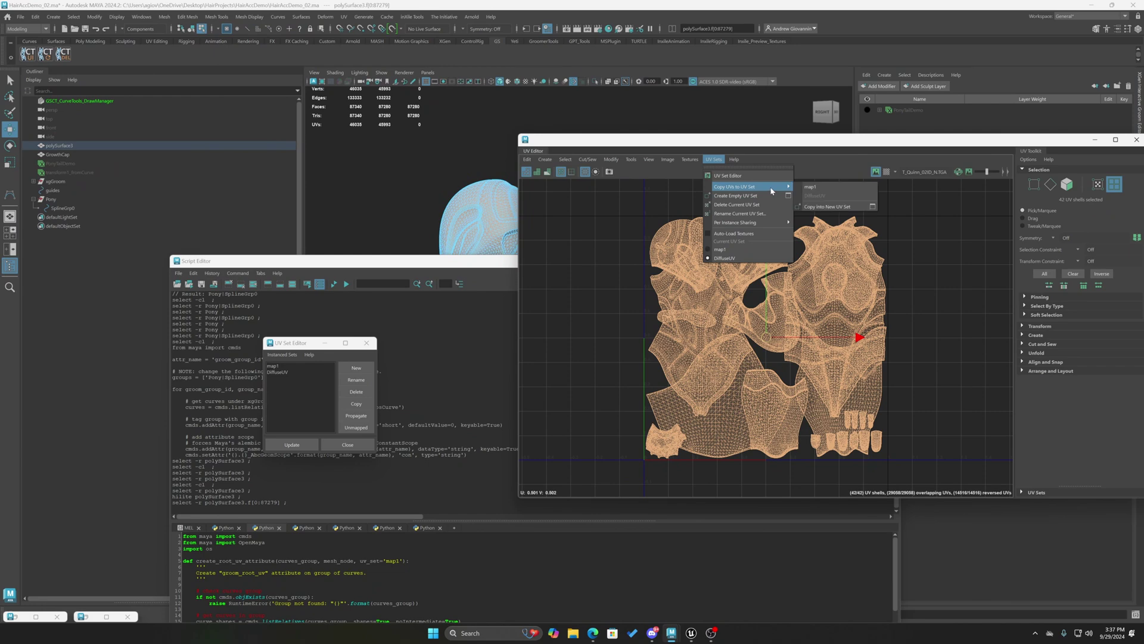
{"action": "left_click", "coordinate": [818, 188]}
{"action": "left_click", "coordinate": [813, 197]}
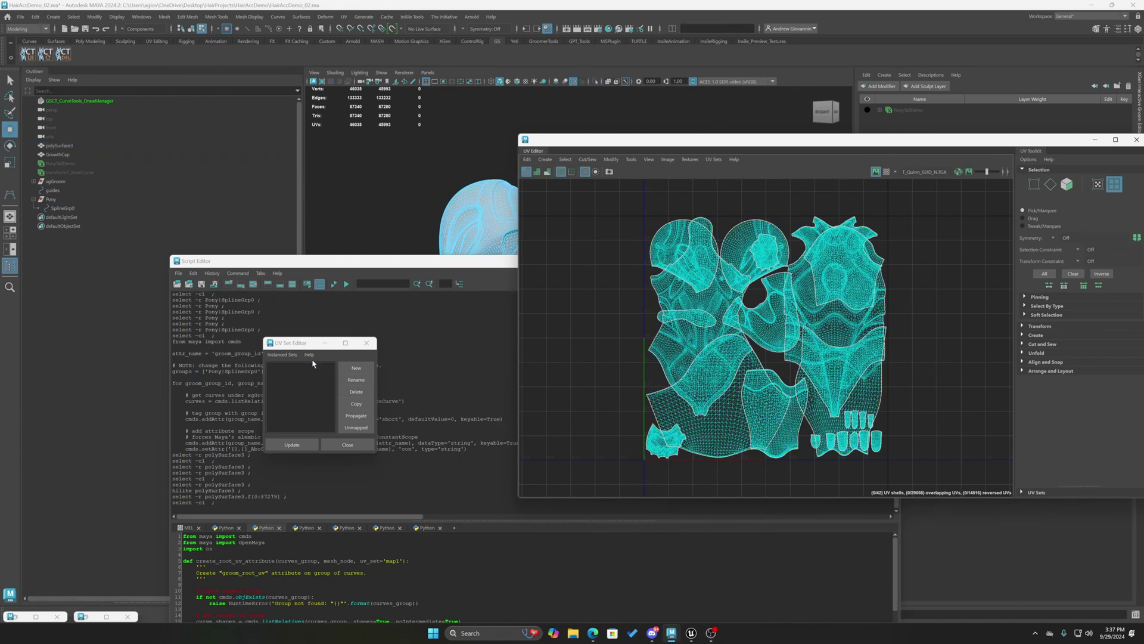
Reselect the polySurface3 mesh, delete its DiffuseUV set and close the UV Set Editor
{"action": "right_click_drag", "start_coordinate": [445, 190], "coordinate": [476, 177]}
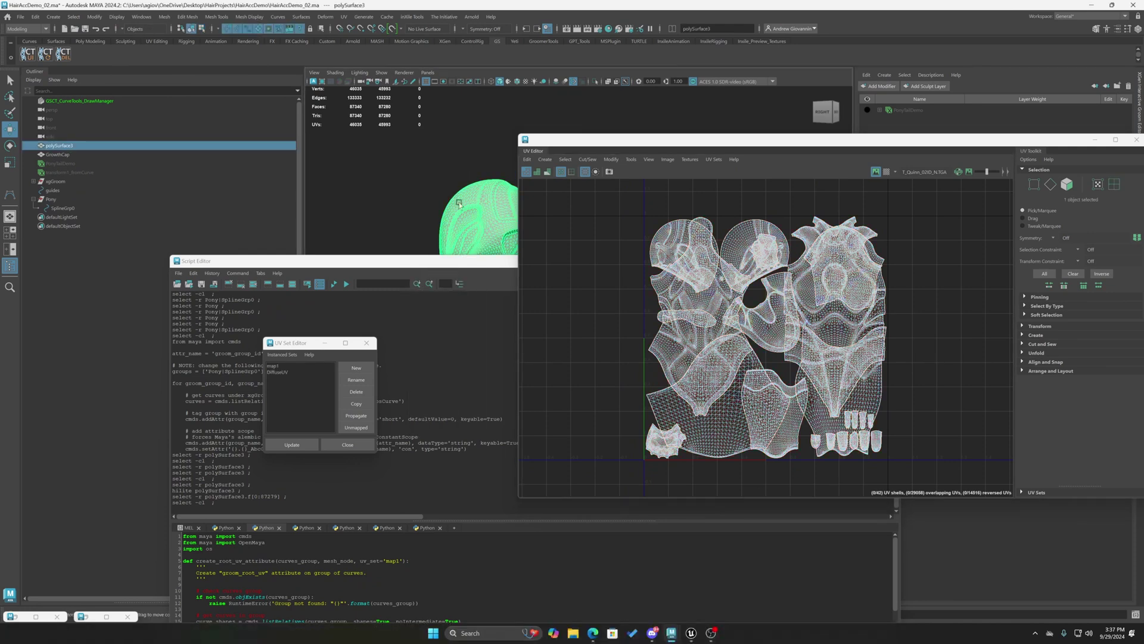
{"action": "left_click", "coordinate": [280, 371]}
{"action": "left_click", "coordinate": [361, 393]}
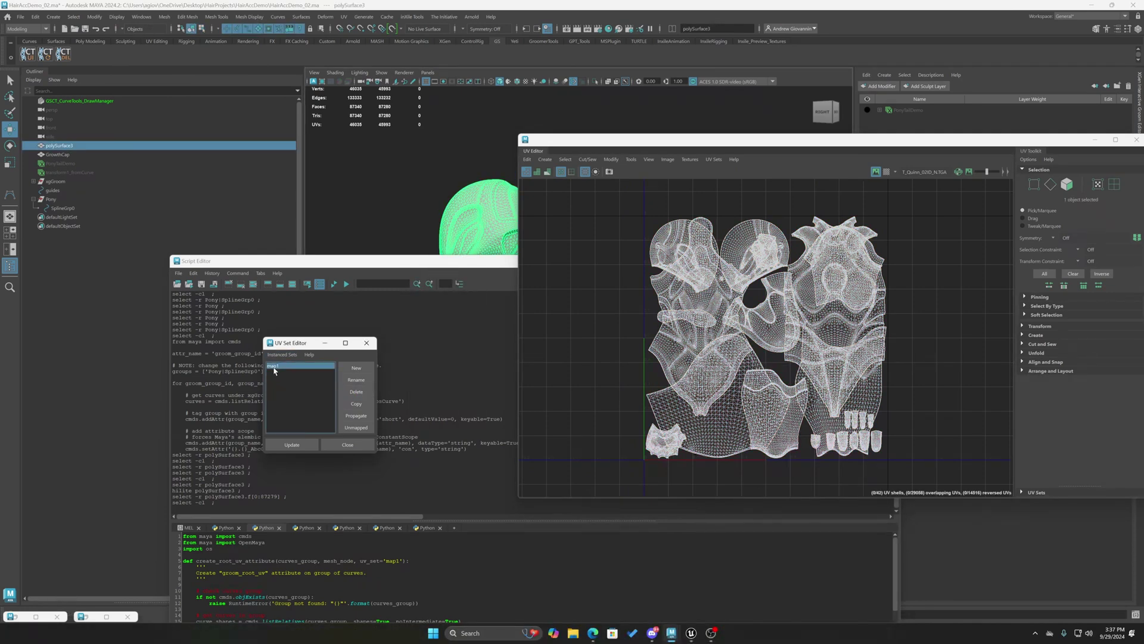
{"action": "left_click", "coordinate": [366, 343]}
Review the root UV script's uv_set argument, its UV lookup function and the curve group and mesh names assigned in main()
{"action": "left_click", "coordinate": [393, 281]}
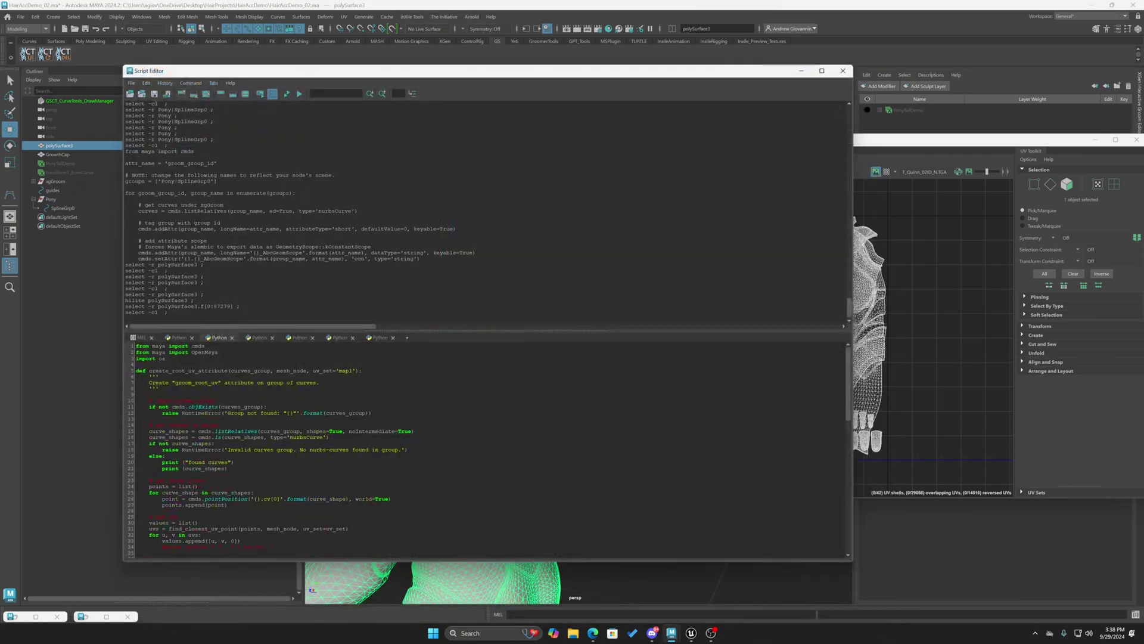
{"action": "double_click", "coordinate": [345, 370]}
{"action": "key", "text": "shift+End"}
{"action": "left_click", "coordinate": [354, 370]}
{"action": "scroll", "coordinate": [489, 447], "scroll_direction": "down", "scroll_amount": 20}
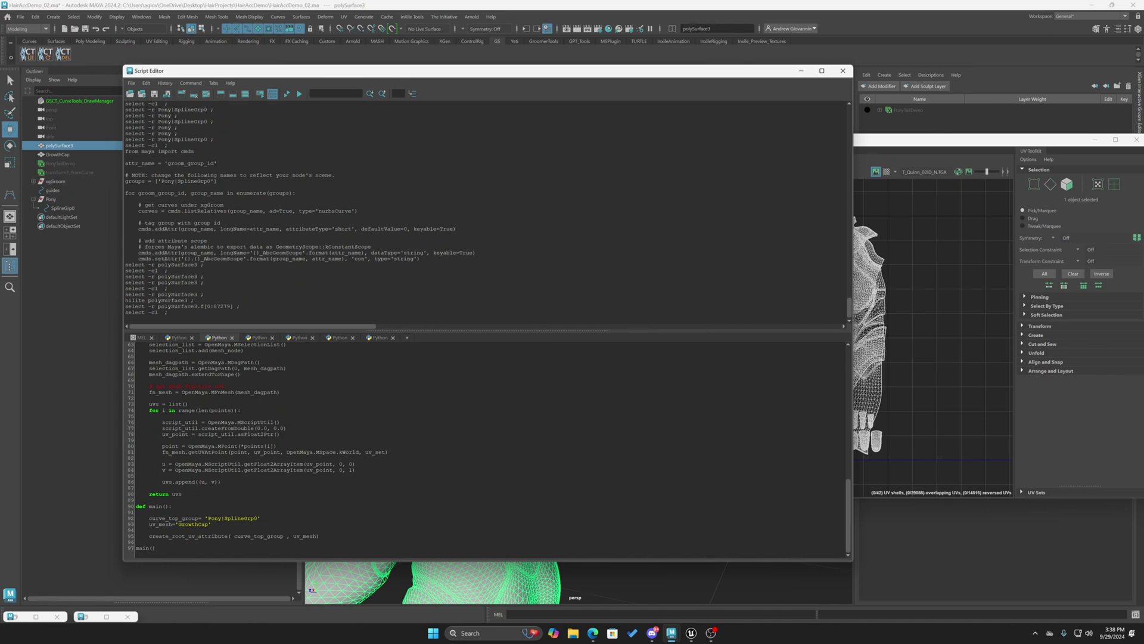
{"action": "scroll", "coordinate": [486, 447], "scroll_direction": "up", "scroll_amount": 20}
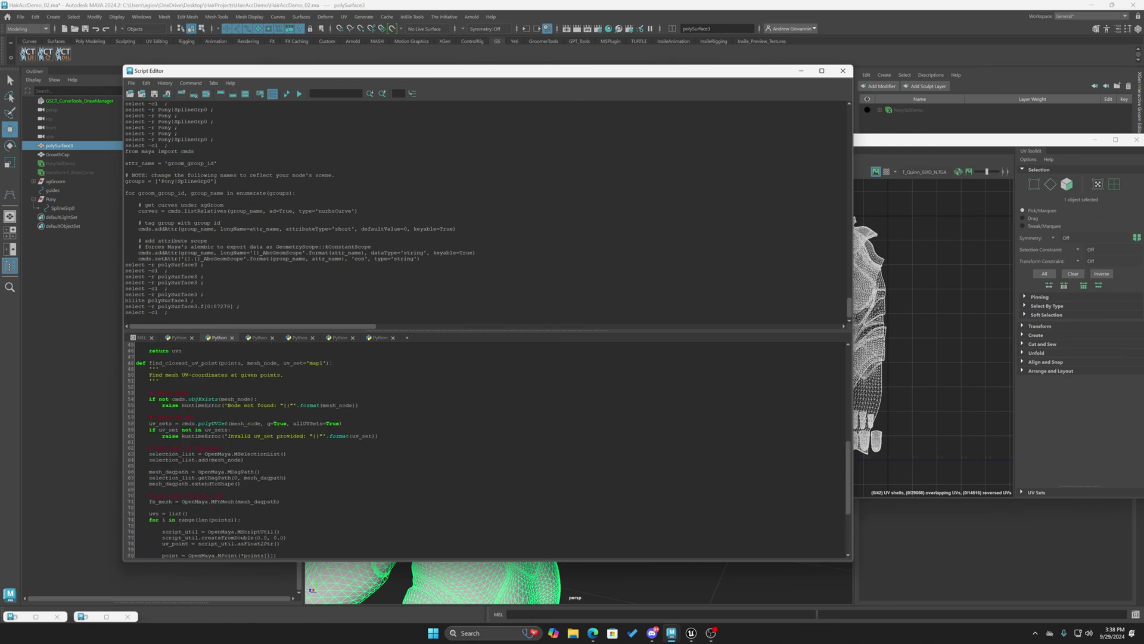
{"action": "scroll", "coordinate": [485, 447], "scroll_direction": "down", "scroll_amount": 20}
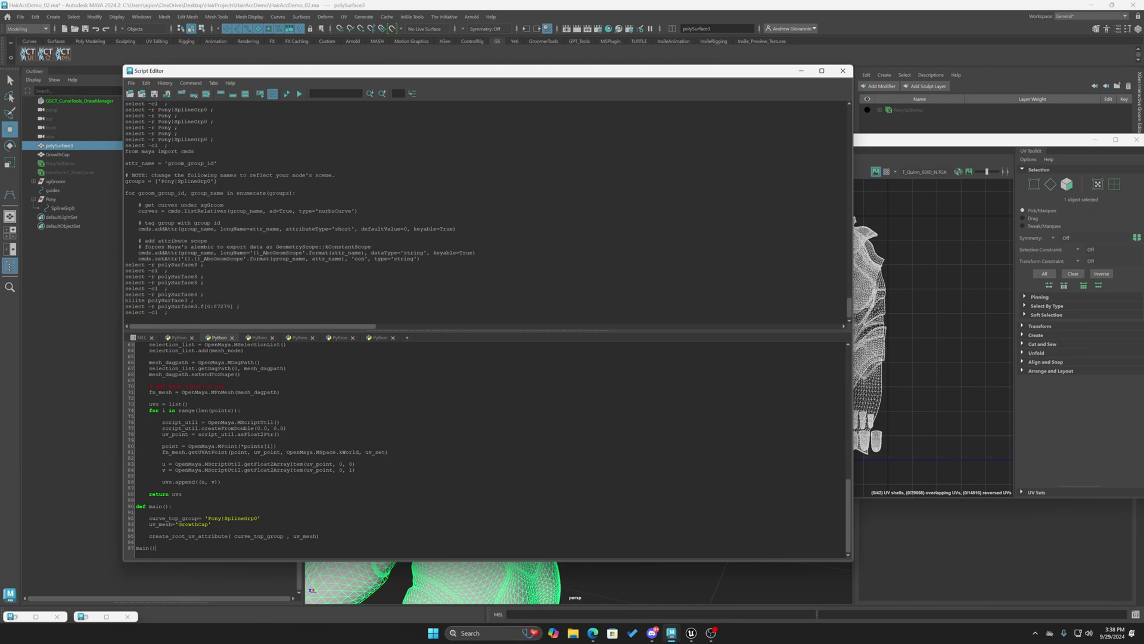
{"action": "left_click", "coordinate": [287, 94]}
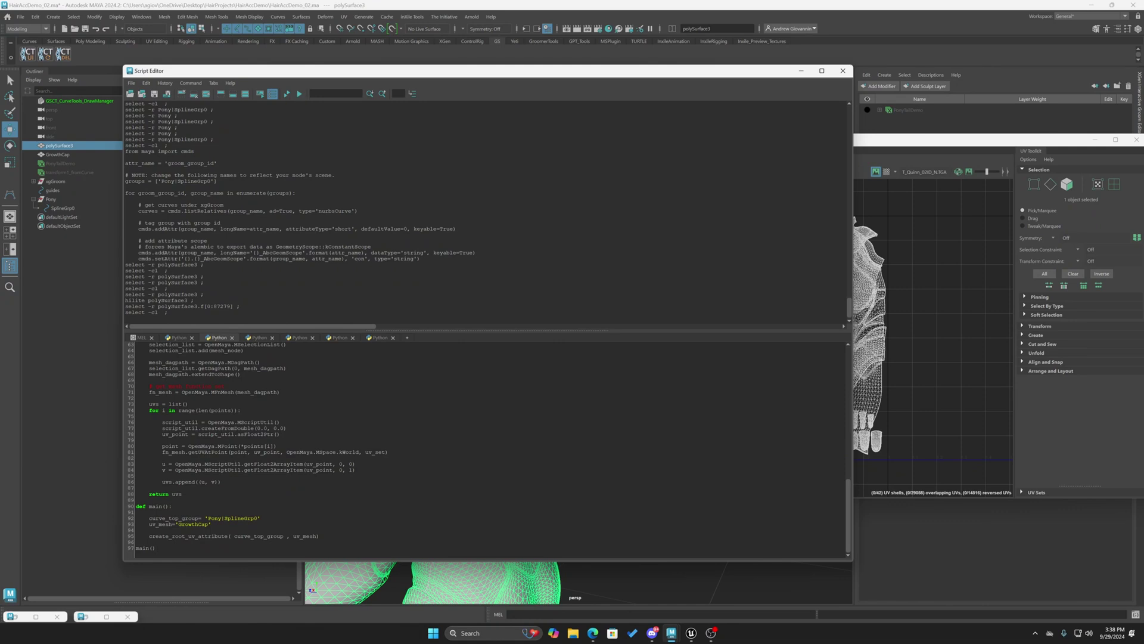
Select the GrowthCap mesh and uncover the UV Editor to examine its UV layout
{"action": "left_click", "coordinate": [58, 154]}
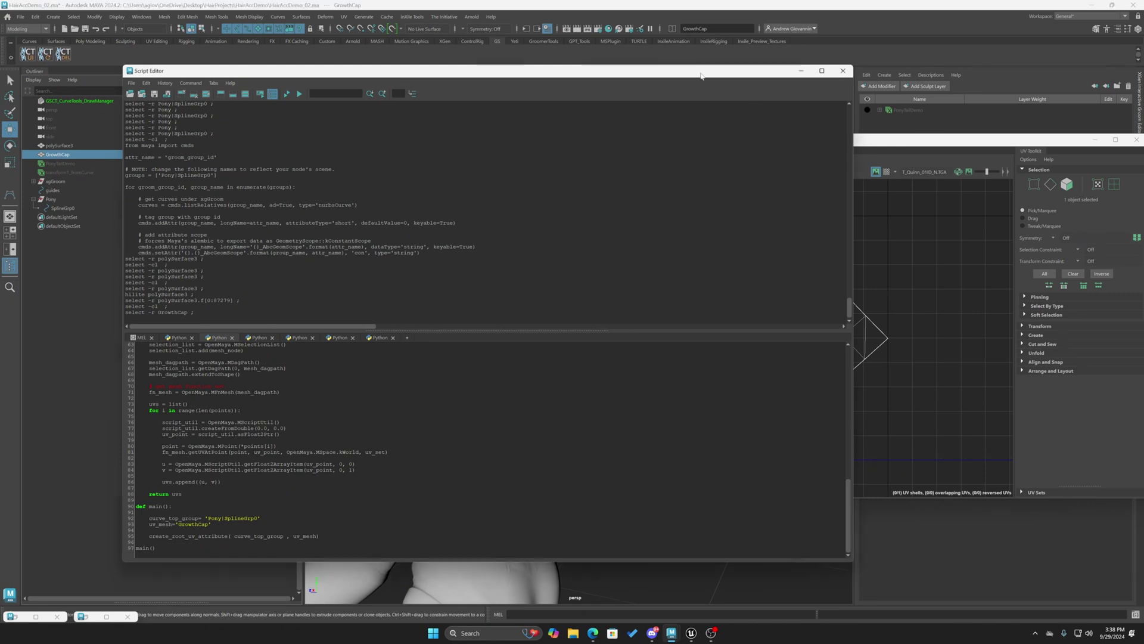
{"action": "left_click_drag", "start_coordinate": [704, 72], "coordinate": [549, 378]}
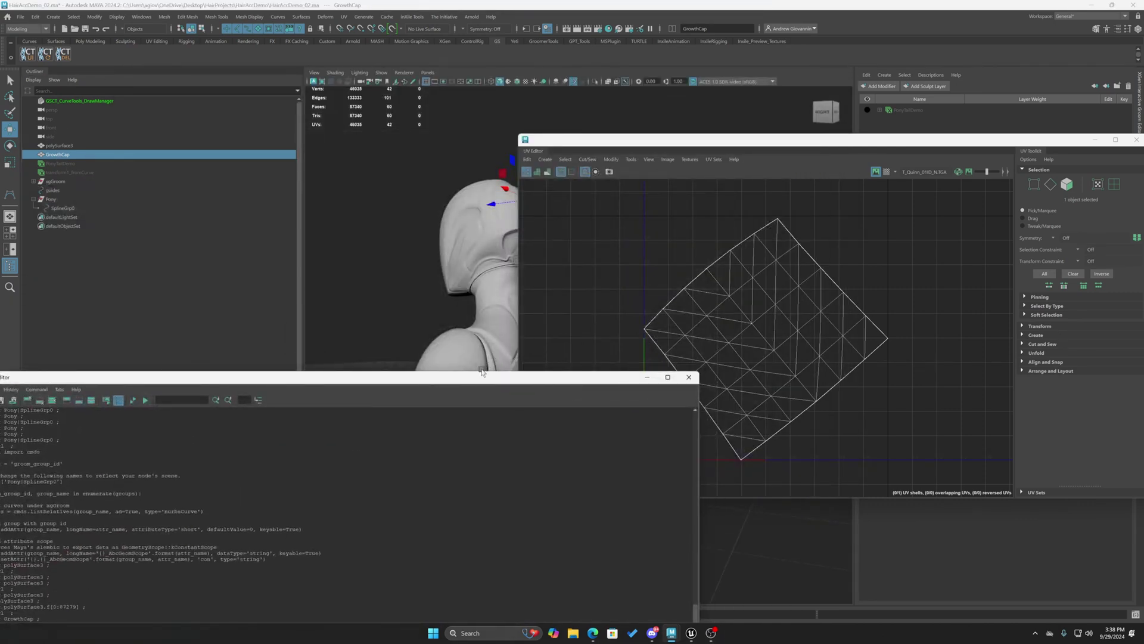
{"action": "left_click_drag", "start_coordinate": [480, 376], "coordinate": [652, 106]}
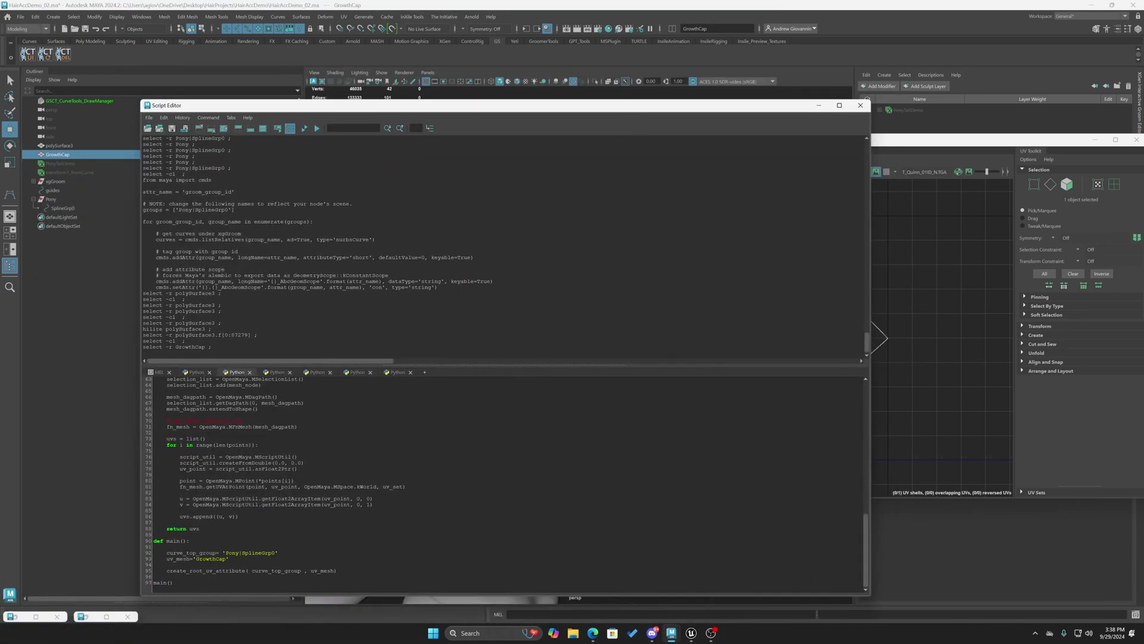
Run the root UV script for Pony|SplineGrp0 and GrowthCap, then minimize the Script Editor and UV Editor and clear the selection
{"action": "left_click", "coordinate": [304, 129]}
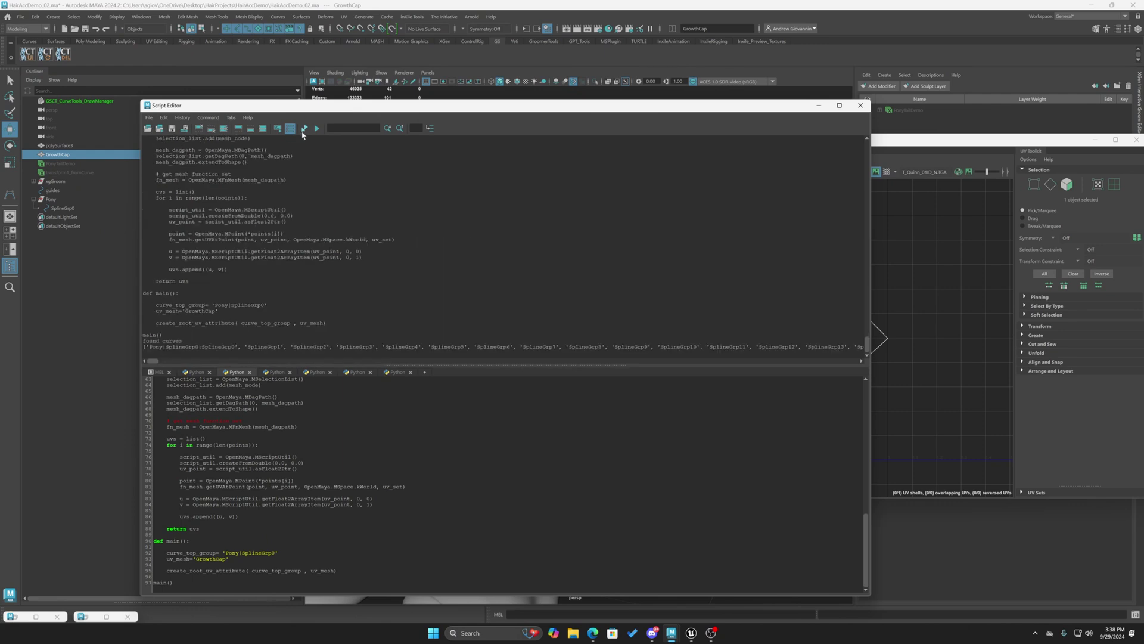
{"action": "left_click", "coordinate": [820, 107]}
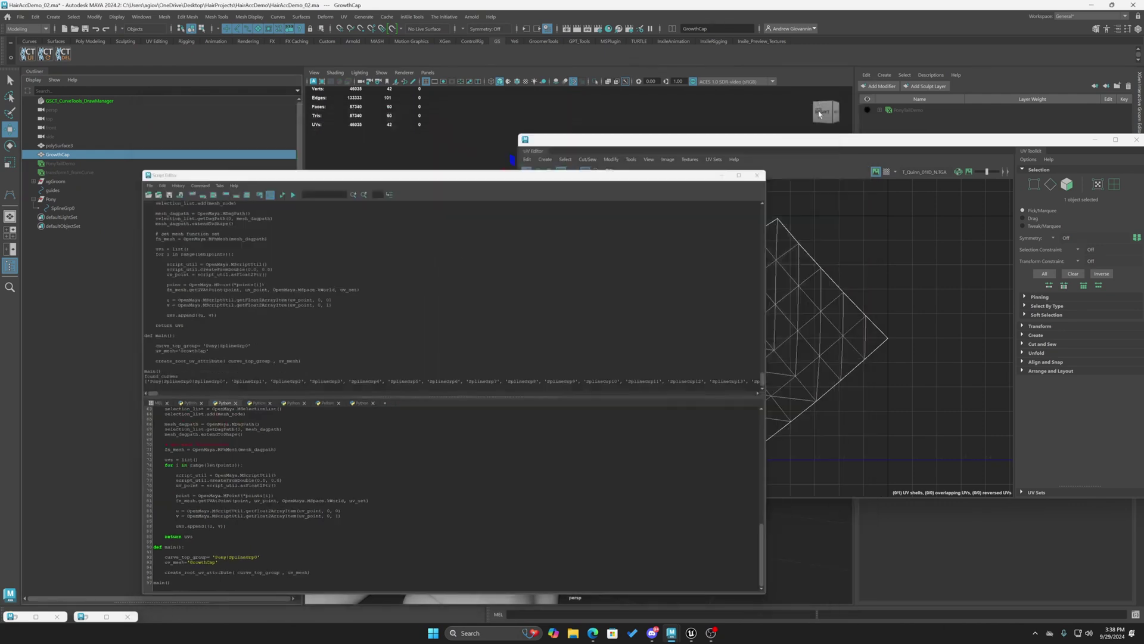
{"action": "left_click", "coordinate": [1087, 143]}
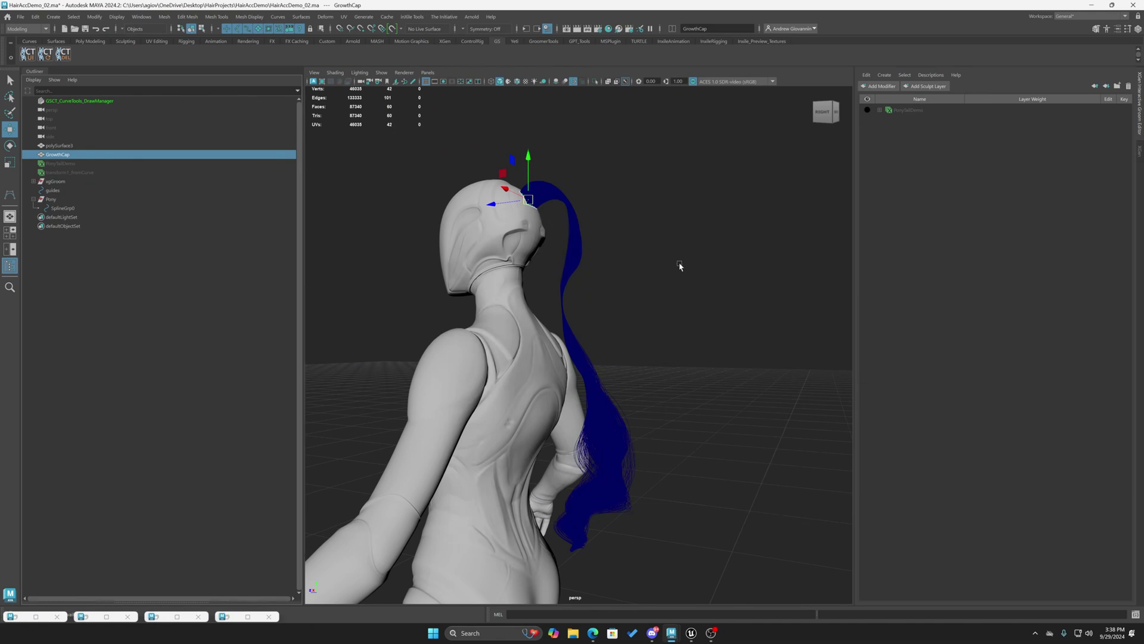
{"action": "left_click", "coordinate": [641, 244]}
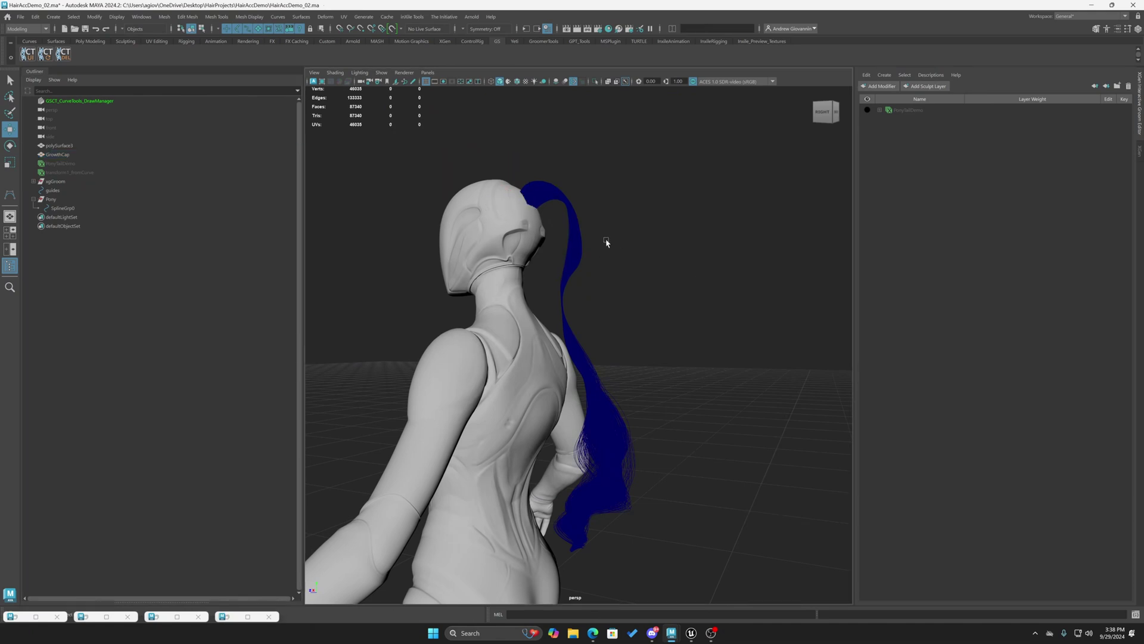
{"action": "left_click_drag", "start_coordinate": [592, 281], "coordinate": [607, 360], "text": "alt"}
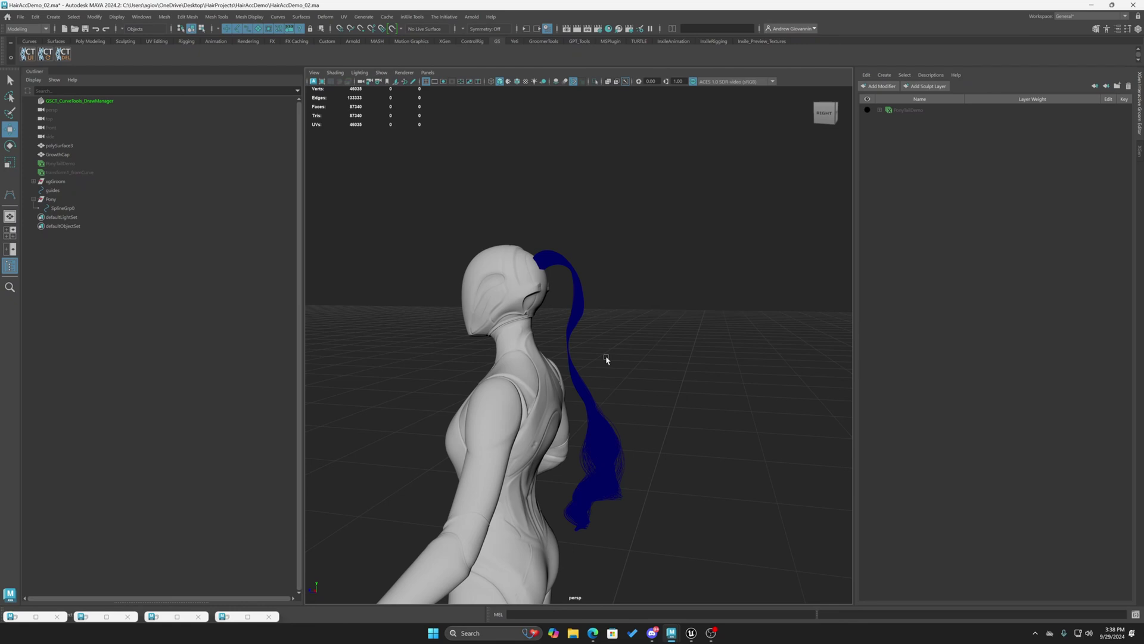
{"action": "left_click_drag", "start_coordinate": [606, 360], "coordinate": [638, 321], "text": "alt"}
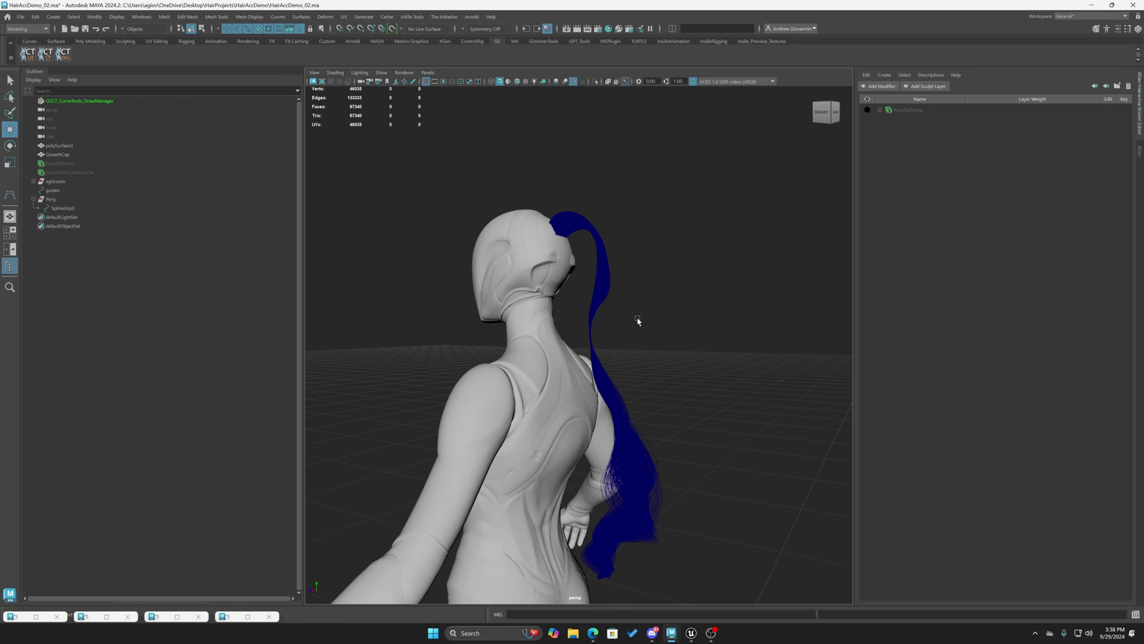
{"action": "left_click", "coordinate": [57, 200]}
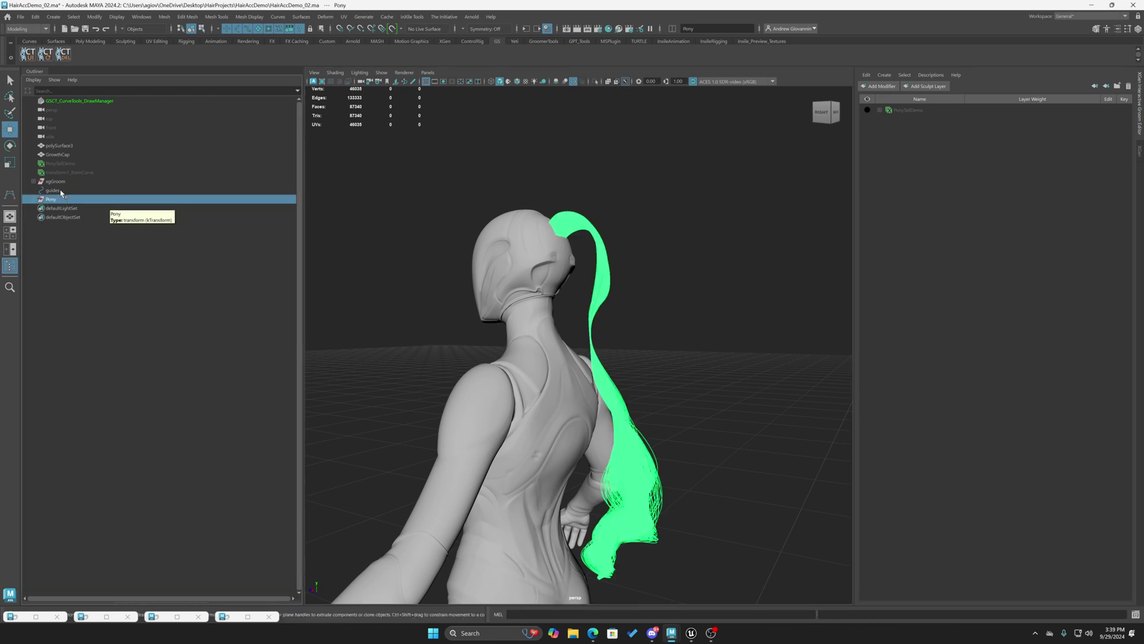
{"action": "left_click", "coordinate": [54, 191], "text": "ctrl"}
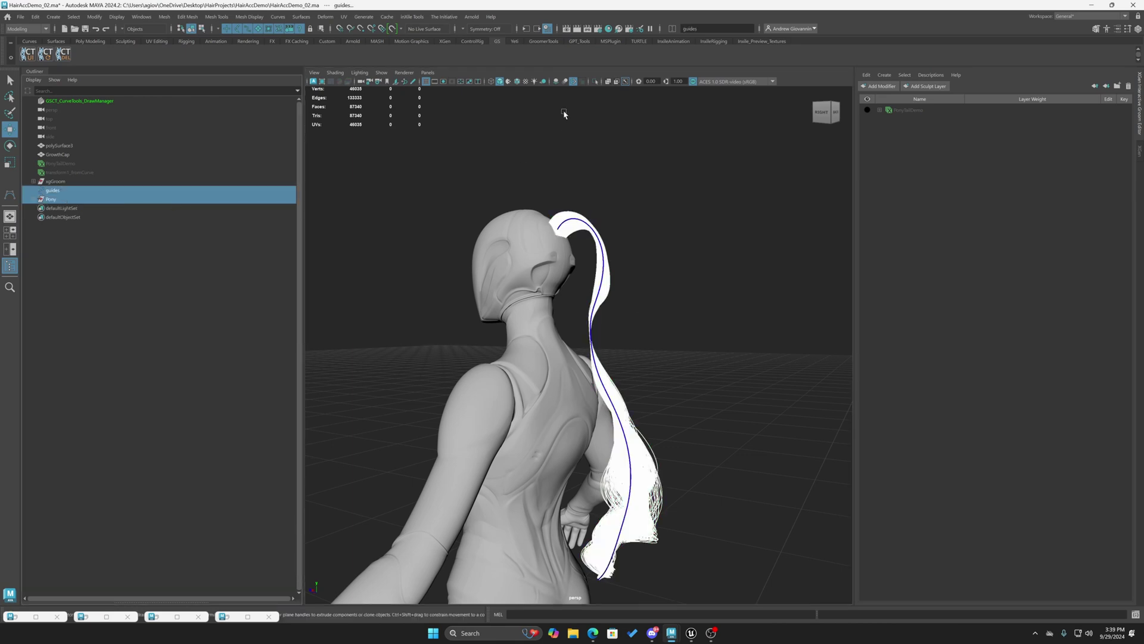
{"action": "left_click", "coordinate": [401, 18]}
{"action": "mouse_move", "coordinate": [387, 16]}
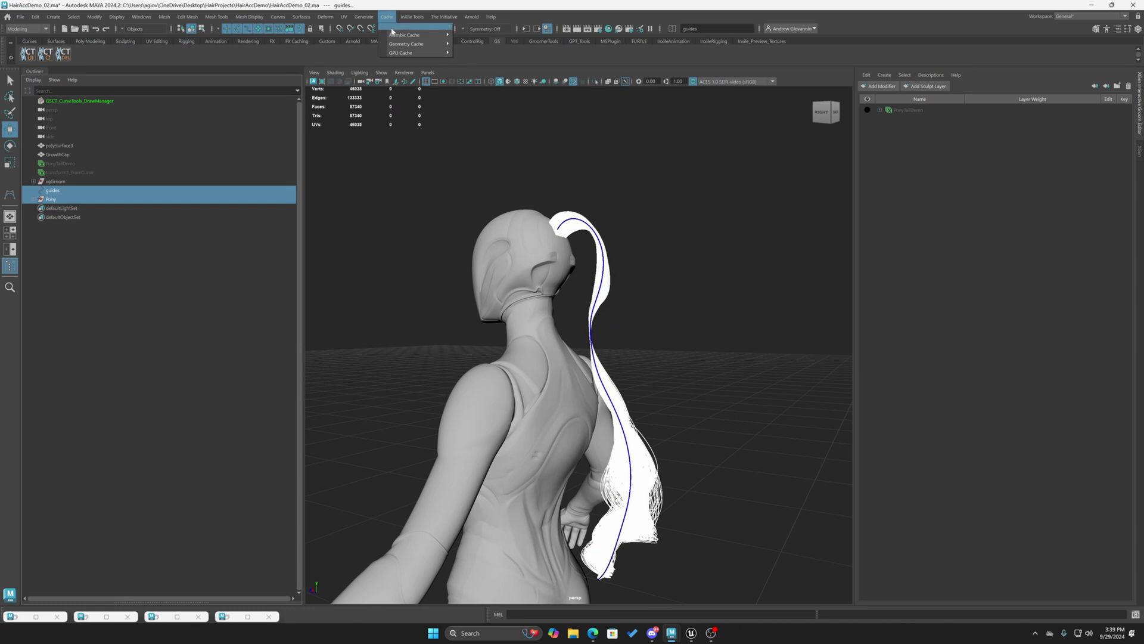
{"action": "mouse_move", "coordinate": [417, 35]}
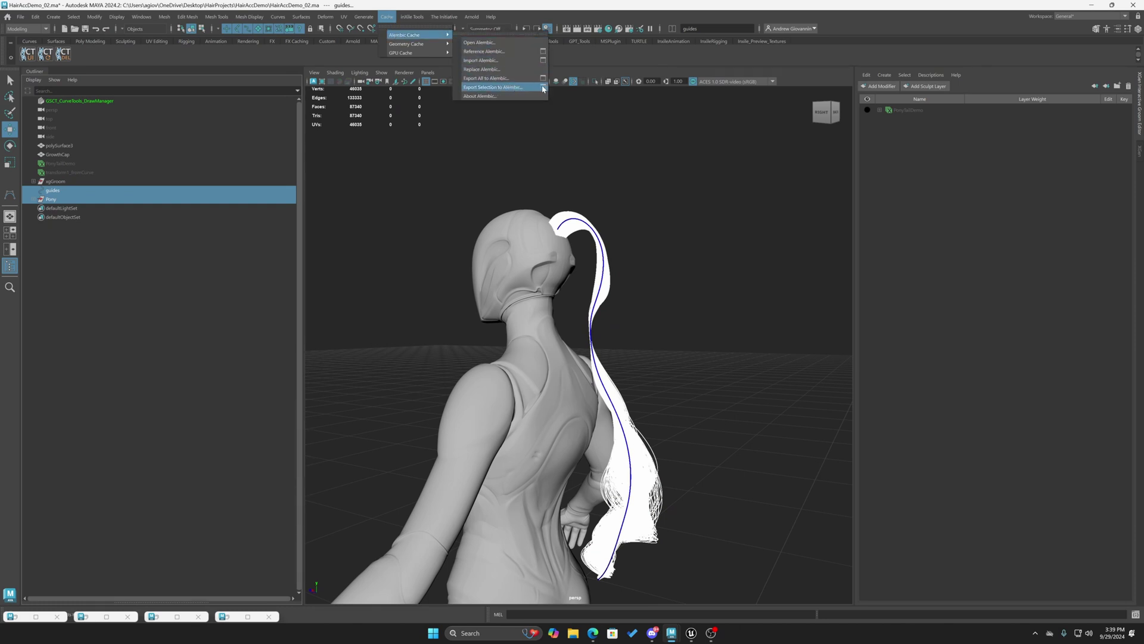
{"action": "left_click", "coordinate": [599, 124]}
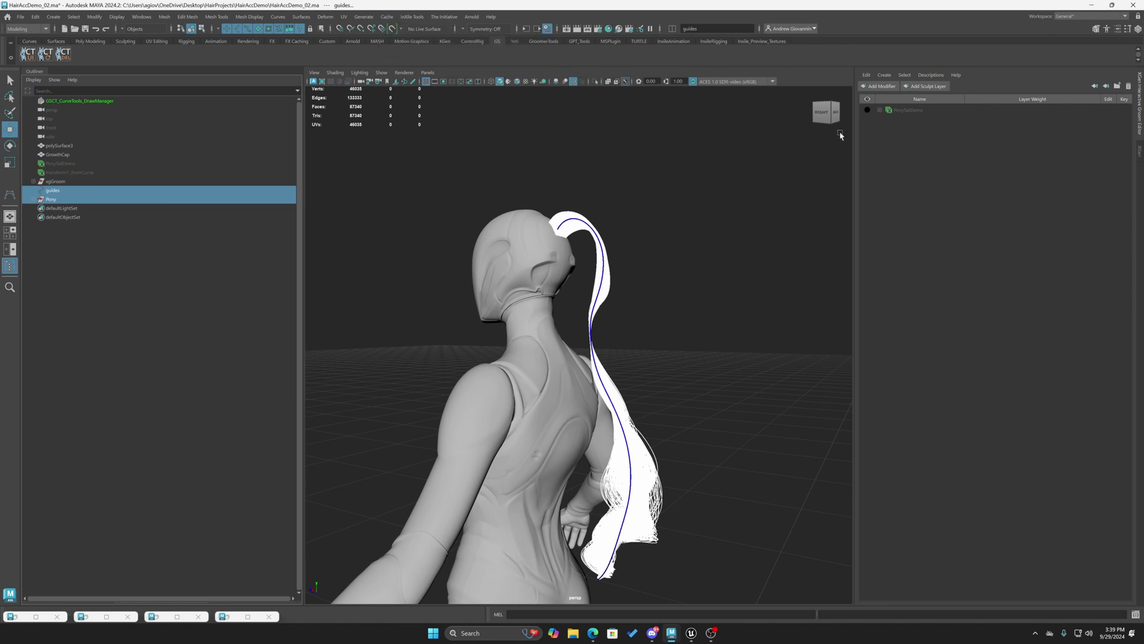
{"action": "left_click", "coordinate": [914, 114]}
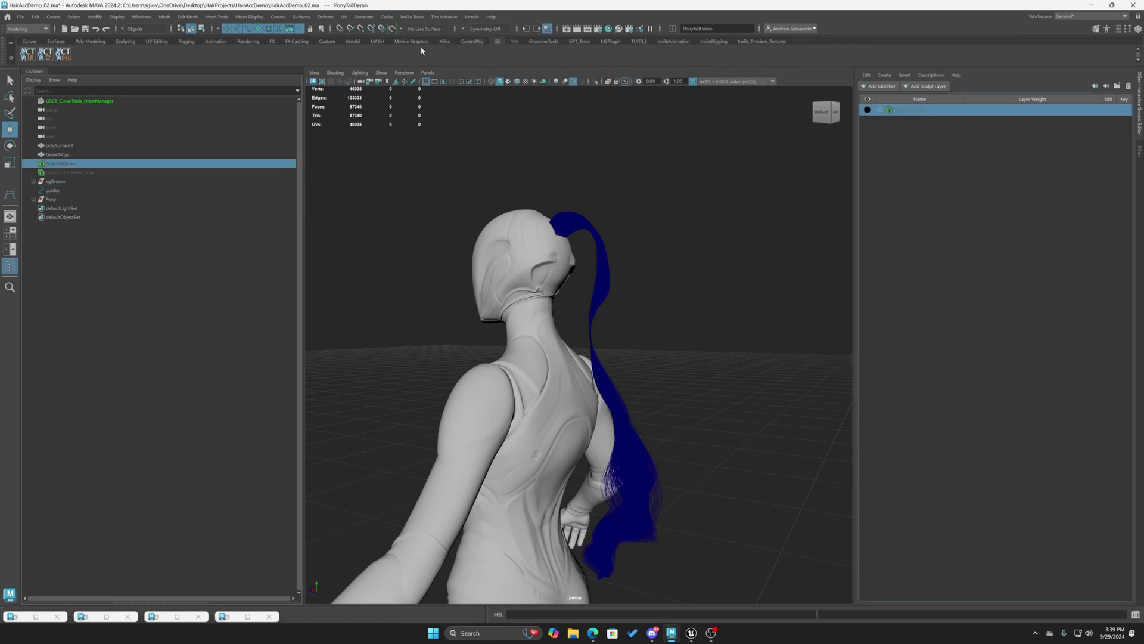
{"action": "left_click", "coordinate": [363, 17]}
{"action": "mouse_move", "coordinate": [417, 174]}
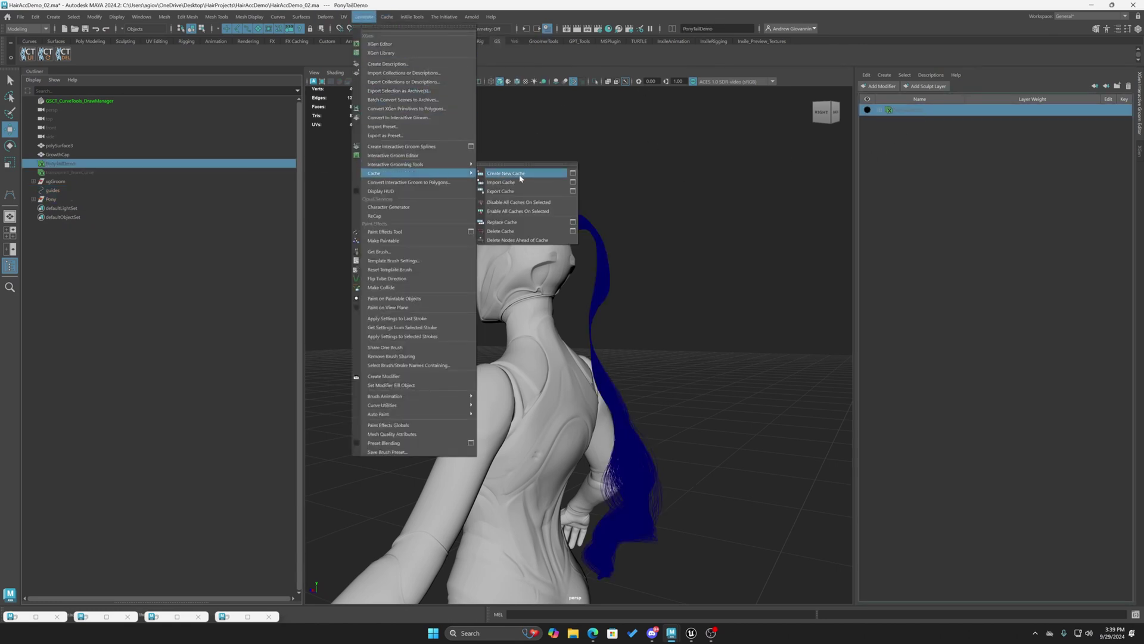
{"action": "left_click", "coordinate": [660, 225]}
Select the guides and Pony groups together and open the options for exporting the selection to Alembic
{"action": "left_click", "coordinate": [72, 189]}
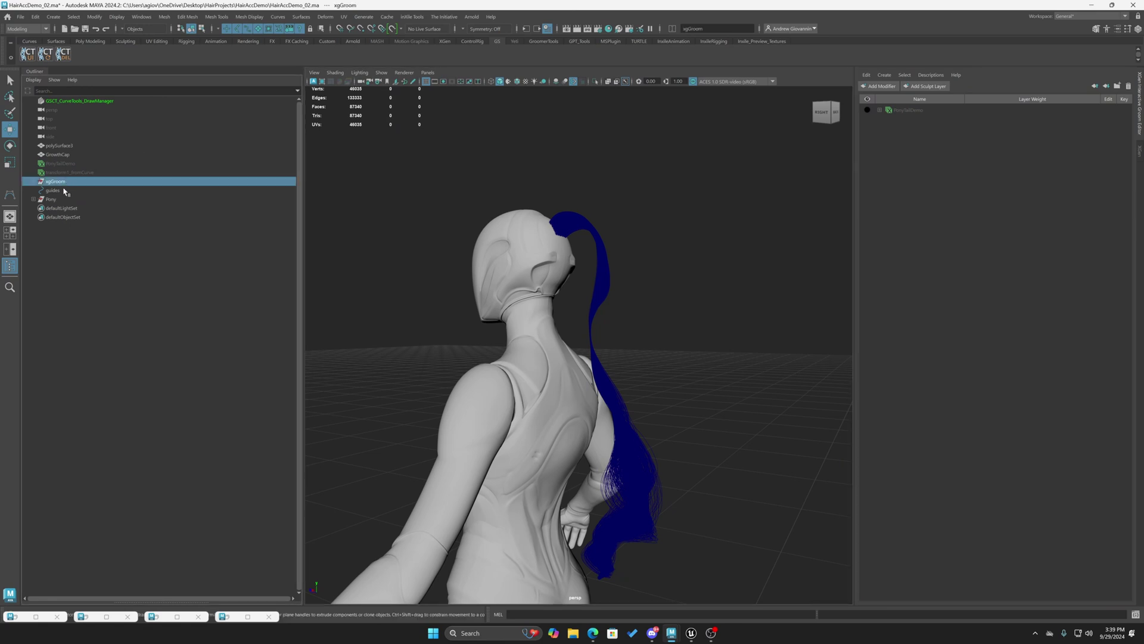
{"action": "left_click", "coordinate": [61, 200], "text": "ctrl"}
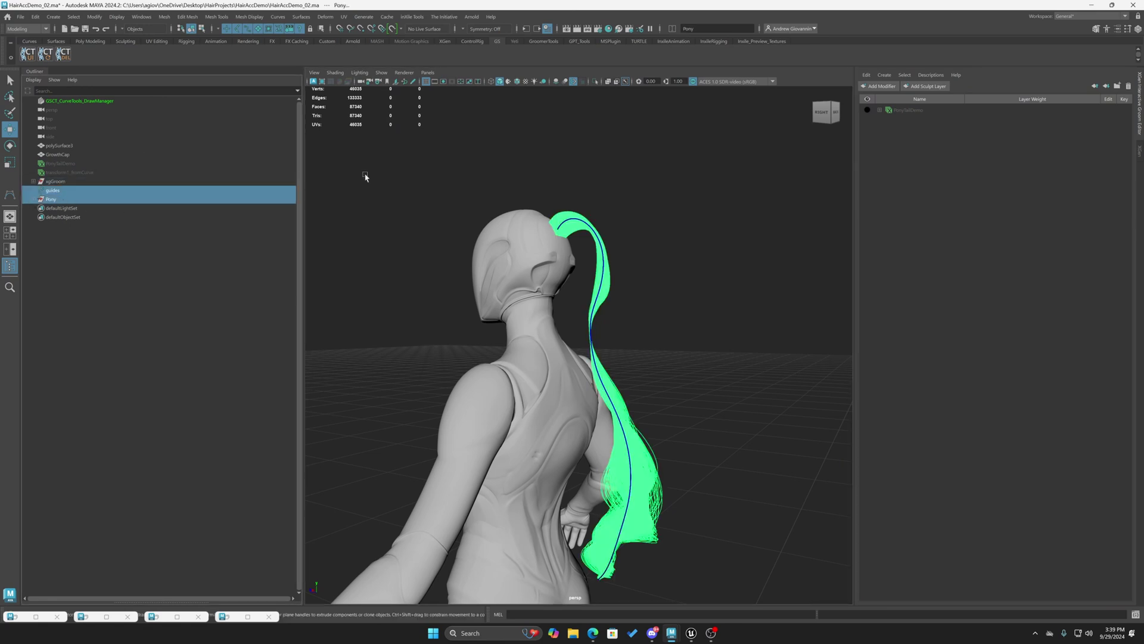
{"action": "left_click", "coordinate": [387, 17]}
{"action": "mouse_move", "coordinate": [410, 35]}
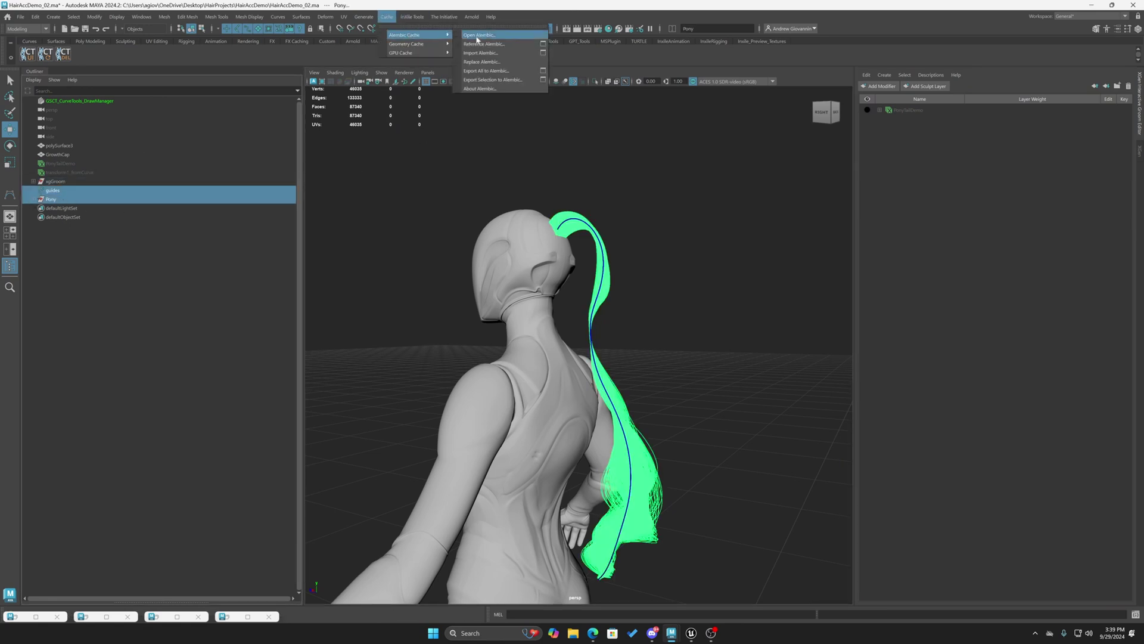
{"action": "left_click", "coordinate": [543, 80]}
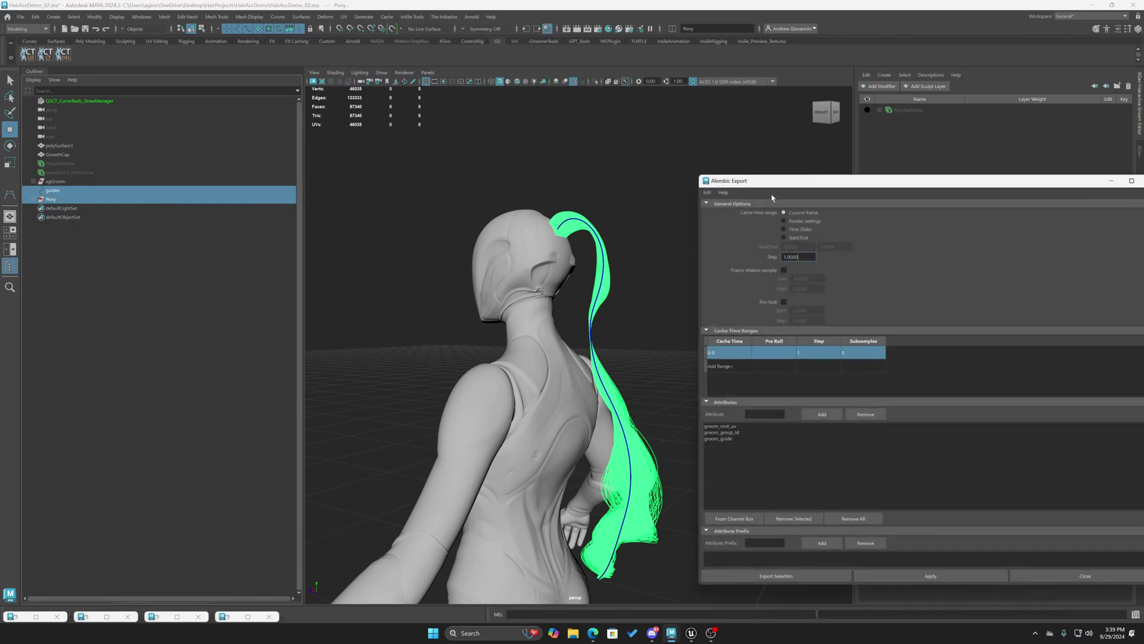
Check the groom_root_uv, groom_group_id and groom_guide entries in the Alembic export's attribute list
{"action": "left_click", "coordinate": [703, 381]}
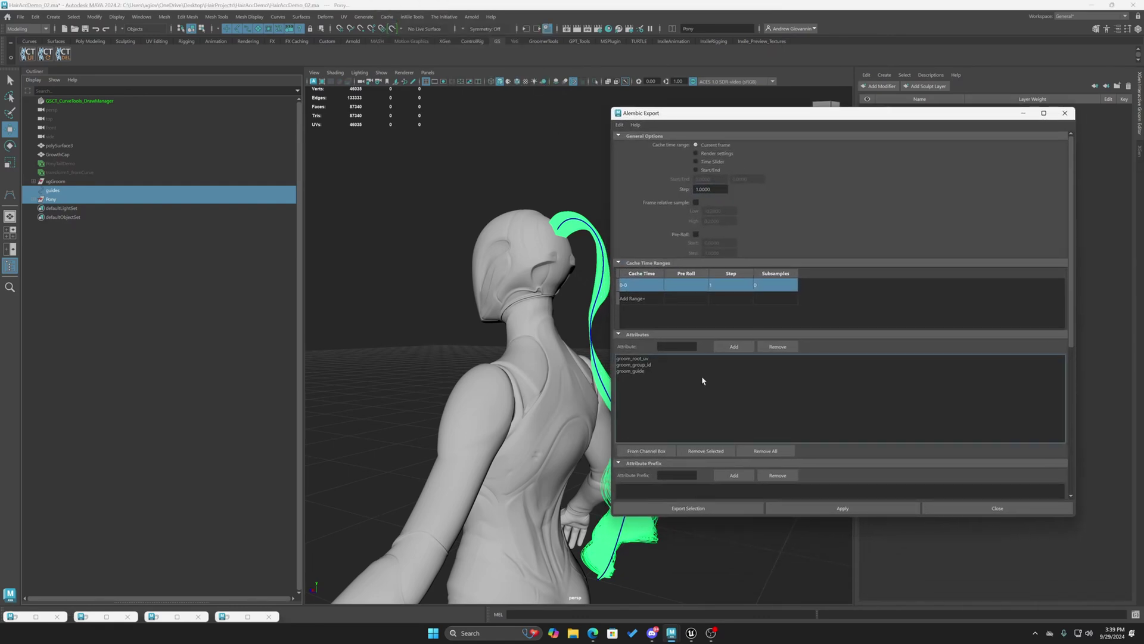
{"action": "left_click", "coordinate": [638, 359]}
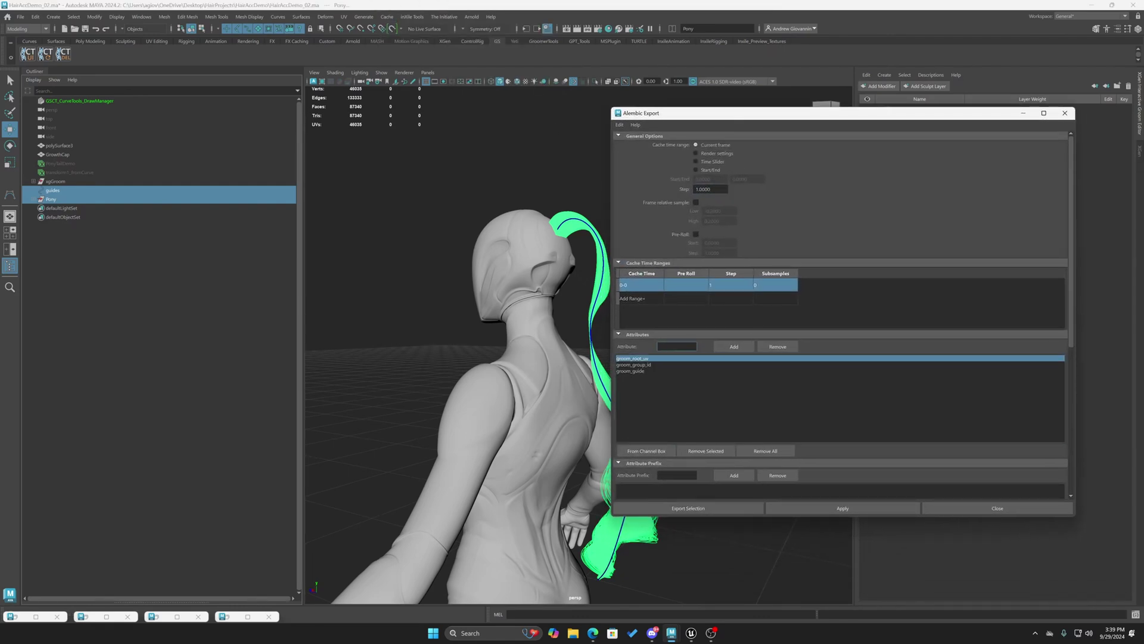
{"action": "left_click", "coordinate": [641, 372]}
{"action": "left_click", "coordinate": [637, 359]}
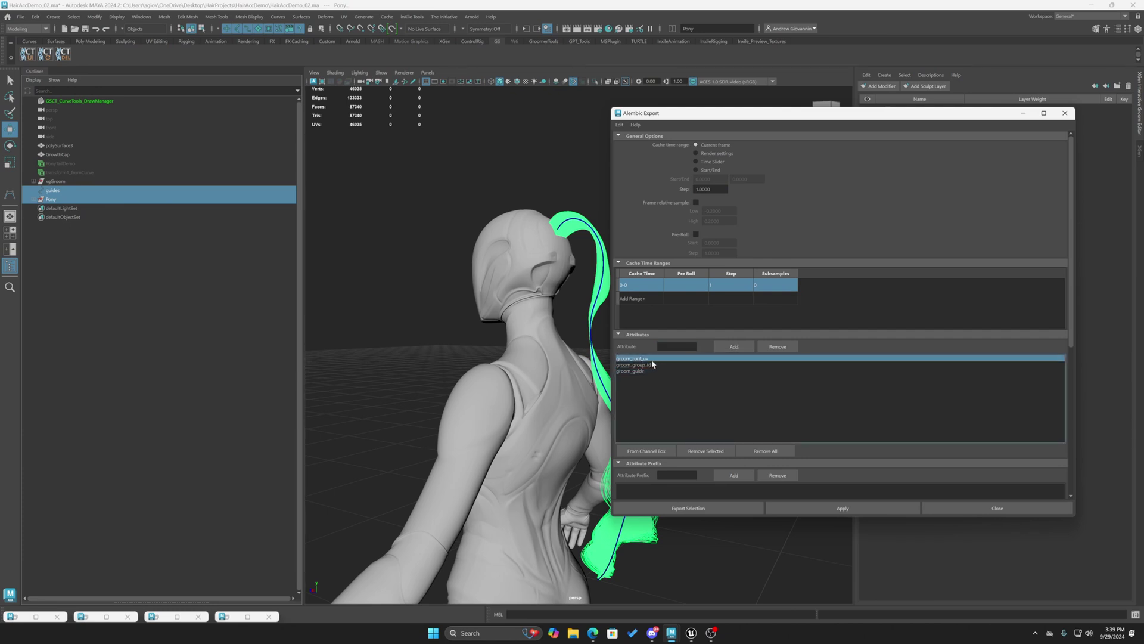
Review the three groom attributes listed for the Alembic export, comparing the root UV, group ID and guide entries
{"action": "left_click", "coordinate": [642, 365]}
{"action": "left_click", "coordinate": [650, 372]}
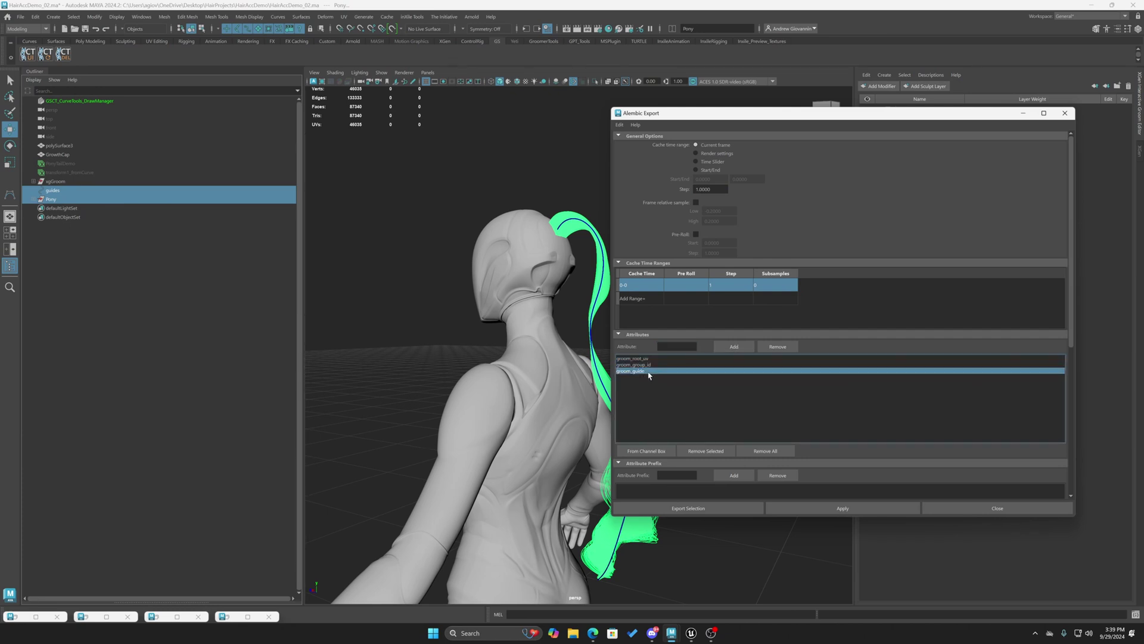
{"action": "left_click", "coordinate": [651, 358]}
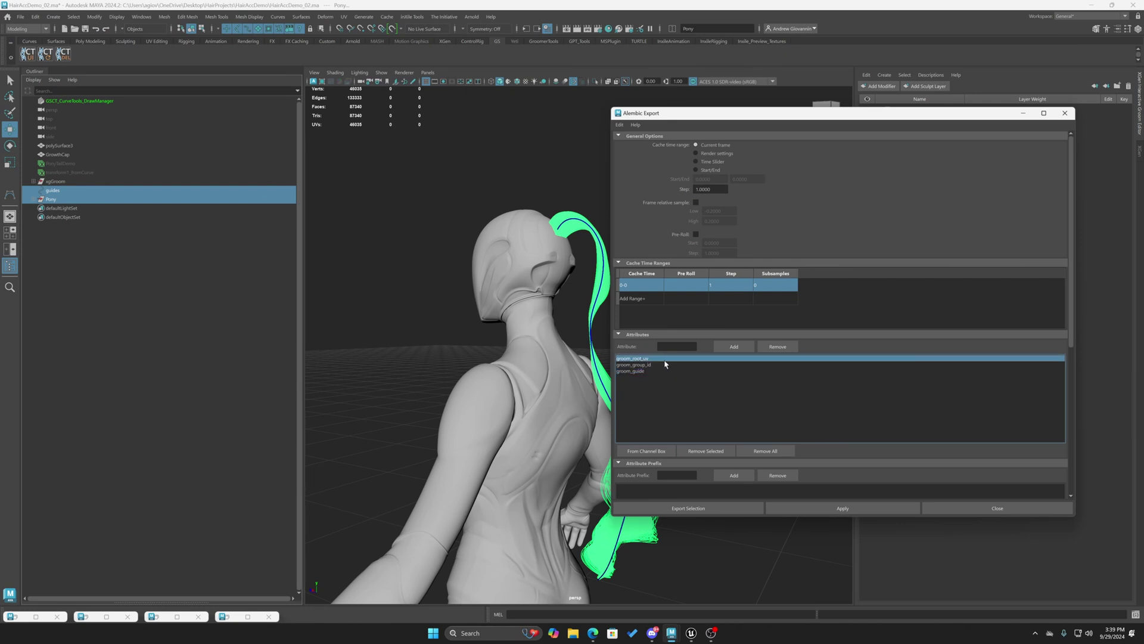
{"action": "left_click", "coordinate": [663, 365]}
{"action": "left_click", "coordinate": [653, 371]}
{"action": "left_click", "coordinate": [653, 365]}
{"action": "left_click", "coordinate": [648, 358]}
{"action": "left_click", "coordinate": [657, 365]}
{"action": "left_click", "coordinate": [652, 371]}
{"action": "left_click", "coordinate": [653, 365]}
{"action": "left_click", "coordinate": [649, 358]}
{"action": "left_click", "coordinate": [645, 365]}
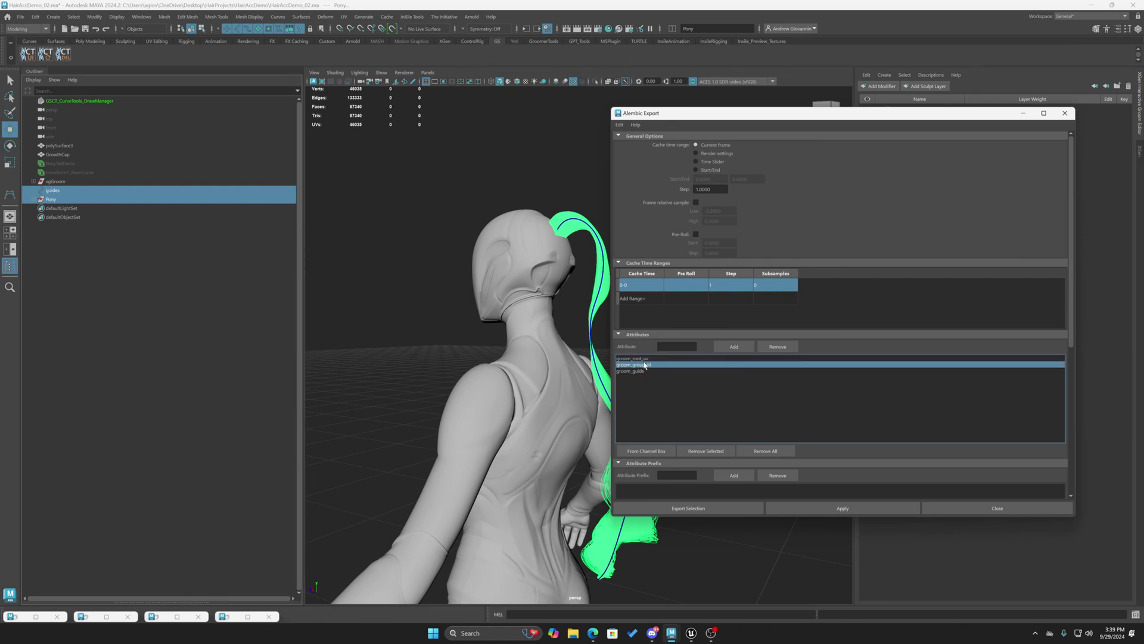
{"action": "left_click", "coordinate": [651, 371]}
{"action": "left_click", "coordinate": [651, 364]}
{"action": "left_click", "coordinate": [648, 358]}
{"action": "left_click", "coordinate": [646, 365]}
{"action": "left_click", "coordinate": [643, 371]}
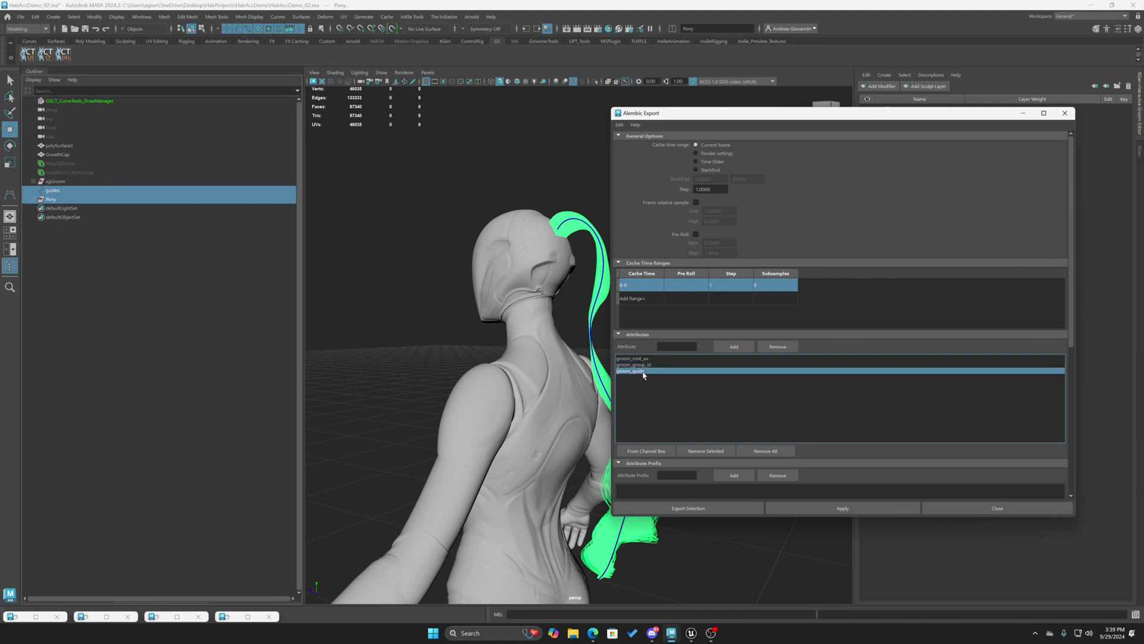
{"action": "left_click", "coordinate": [646, 365]}
{"action": "left_click", "coordinate": [644, 359]}
{"action": "left_click", "coordinate": [646, 371]}
{"action": "left_click", "coordinate": [644, 358]}
{"action": "left_click", "coordinate": [648, 371]}
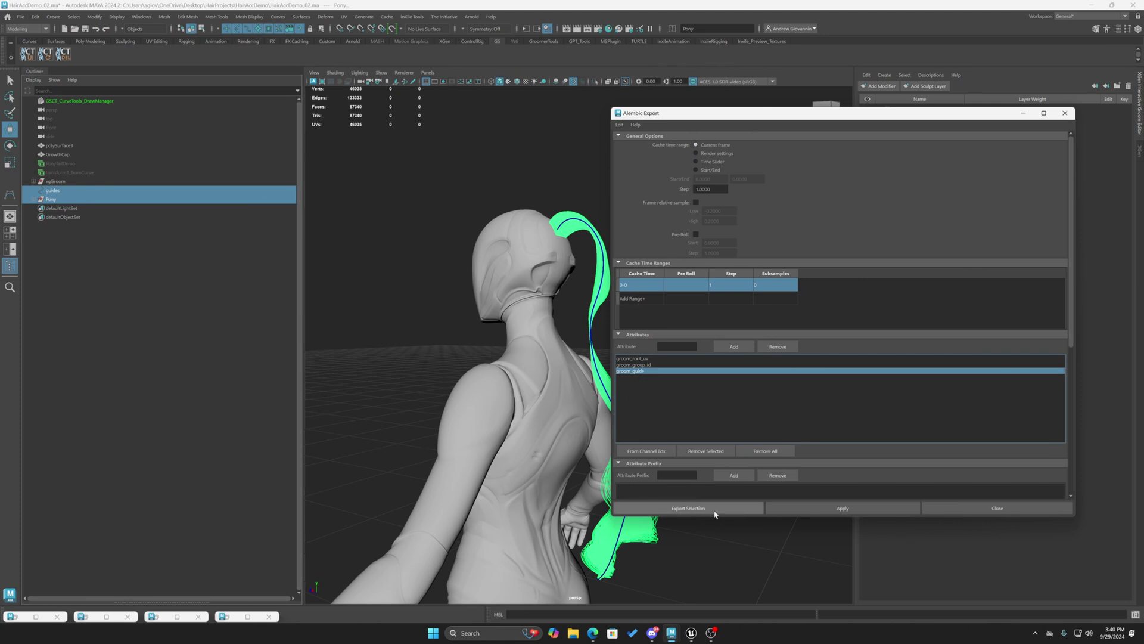
Export the selected guides and Pony groups as PonyTailHairAccDemo2.abc in the UE5 folder, then clear the selection
{"action": "left_click", "coordinate": [688, 508]}
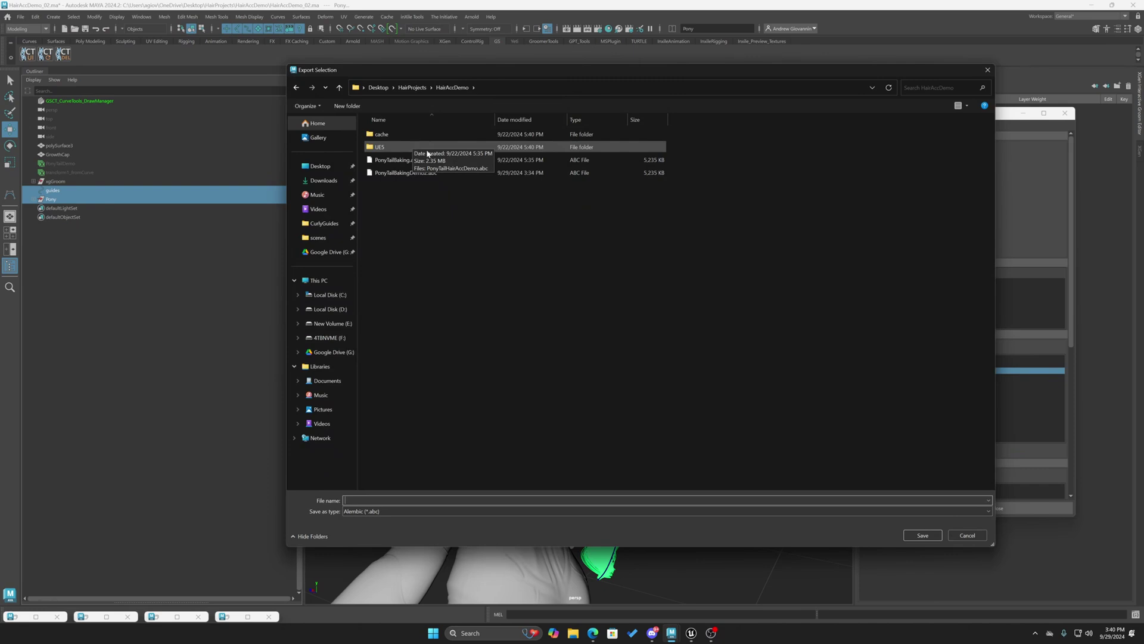
{"action": "double_click", "coordinate": [411, 147]}
{"action": "left_click", "coordinate": [404, 135]}
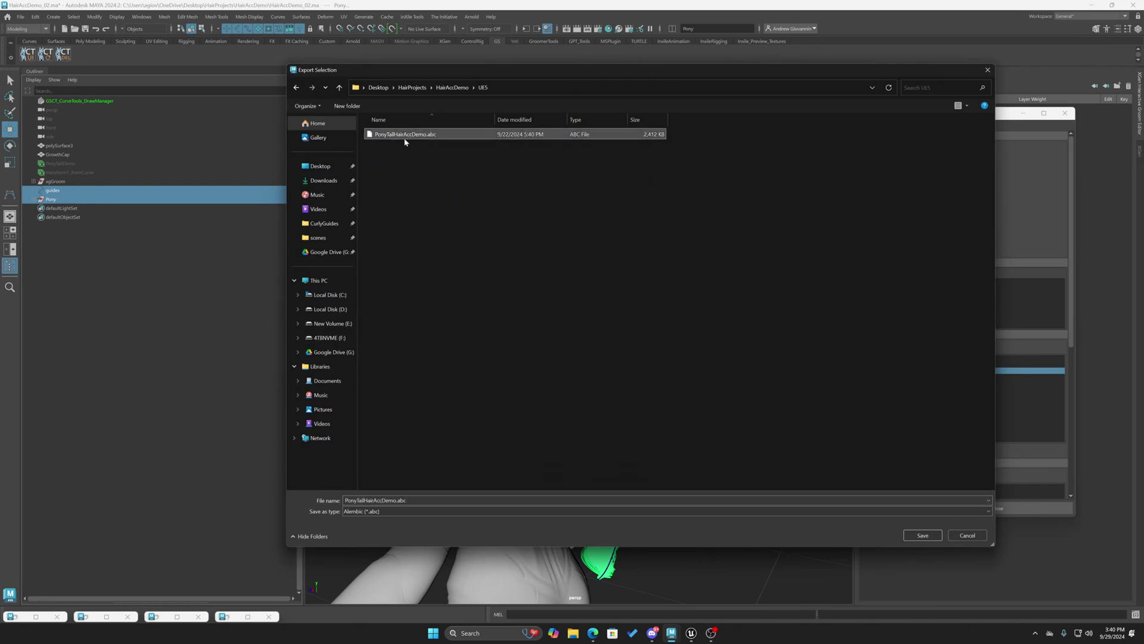
{"action": "left_click", "coordinate": [397, 500]}
{"action": "left_click", "coordinate": [397, 500]}
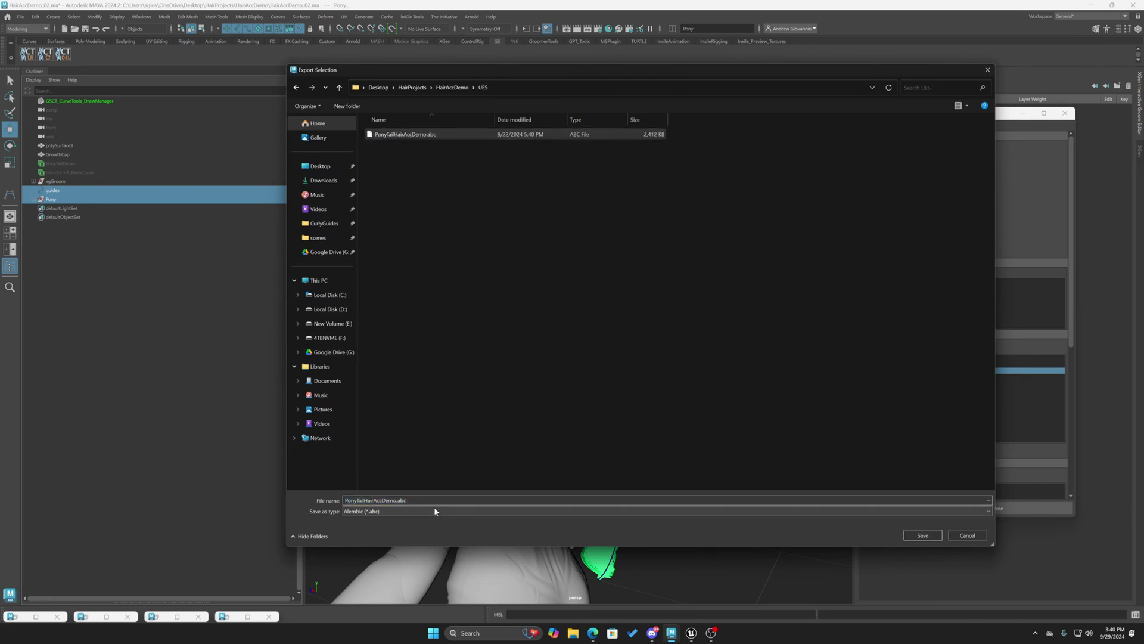
{"action": "type", "text": "2"}
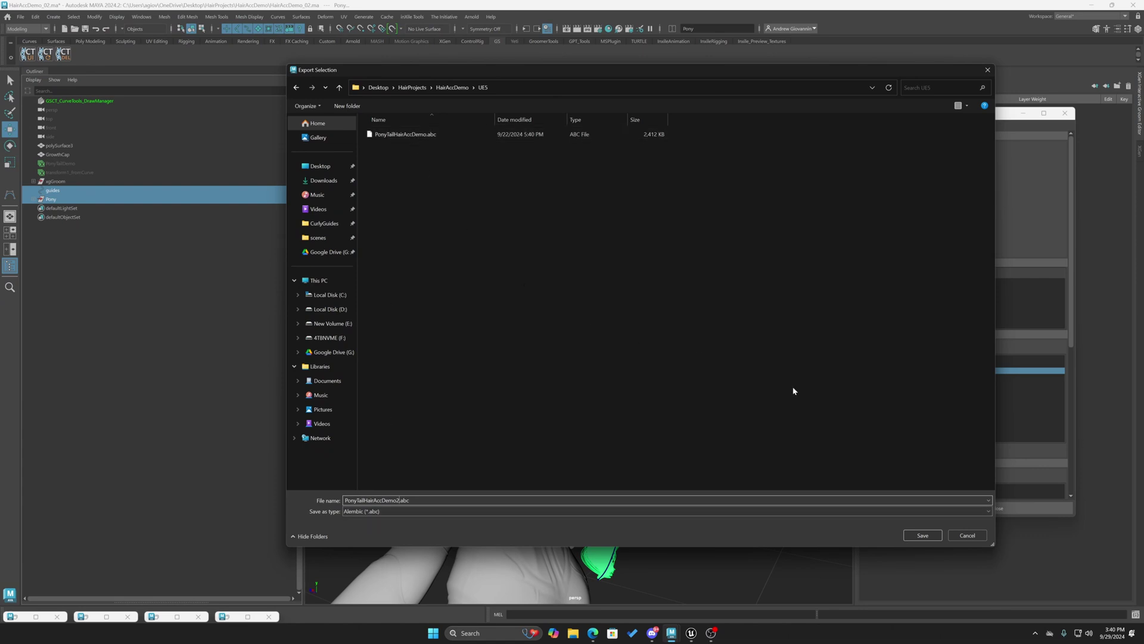
{"action": "left_click", "coordinate": [917, 535]}
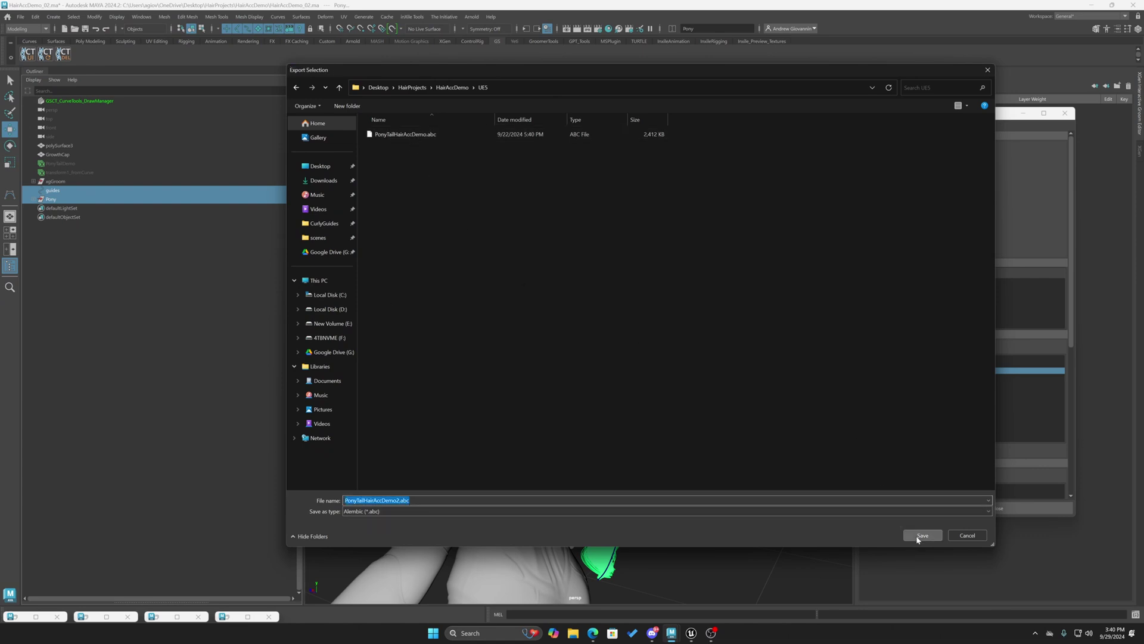
{"action": "left_click", "coordinate": [739, 426]}
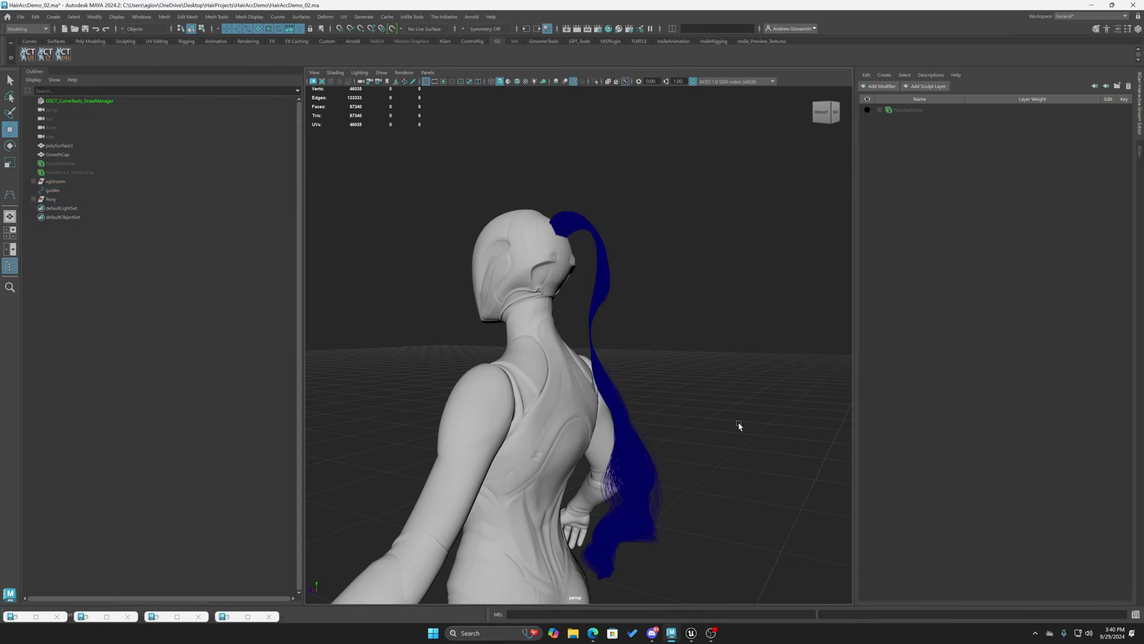
Switch to the Unreal Editor, create a folder named AccGroomDemo in the project's Content folder, and open it
{"action": "key", "text": "alt+Tab"}
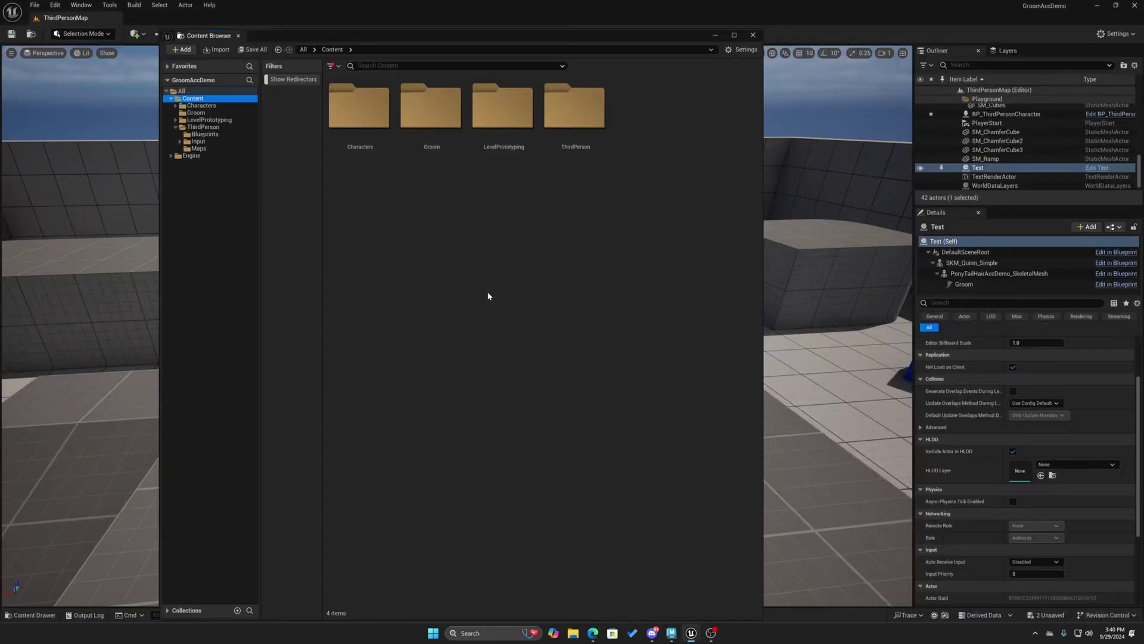
{"action": "right_click", "coordinate": [470, 202]}
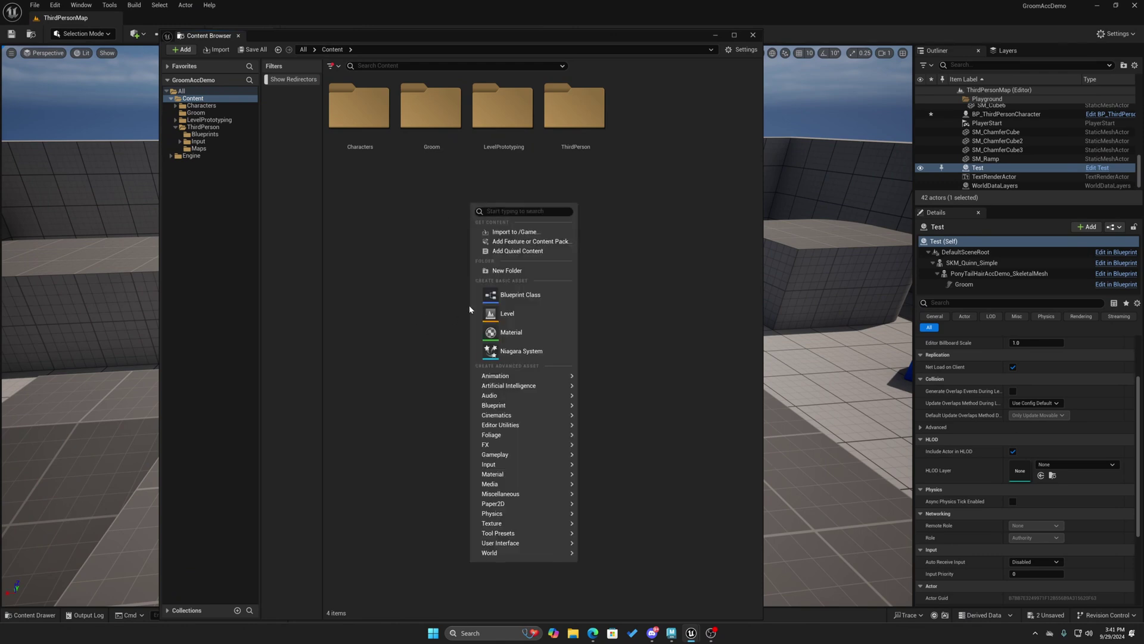
{"action": "left_click", "coordinate": [507, 270]}
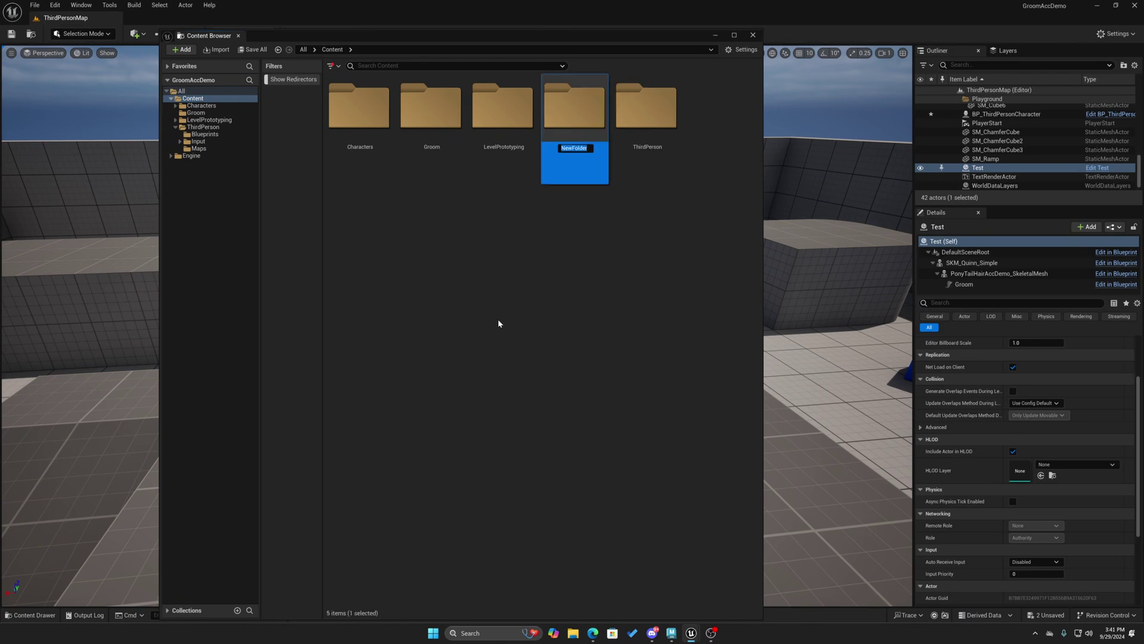
{"action": "type", "text": "AccGroomDemo"}
{"action": "key", "text": "Return"}
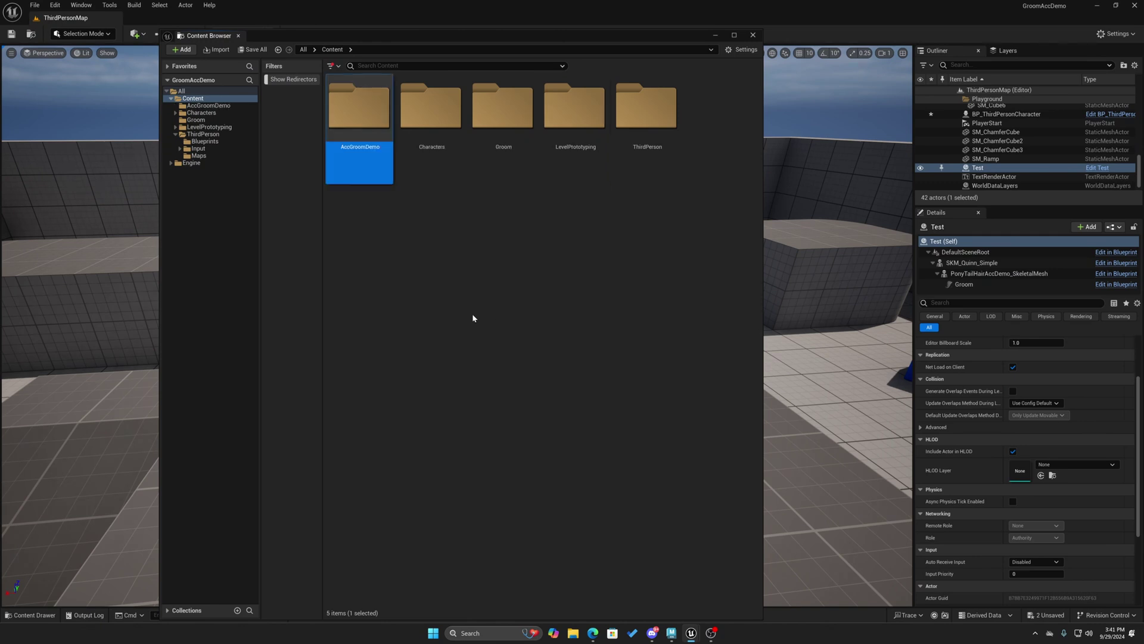
{"action": "double_click", "coordinate": [368, 117]}
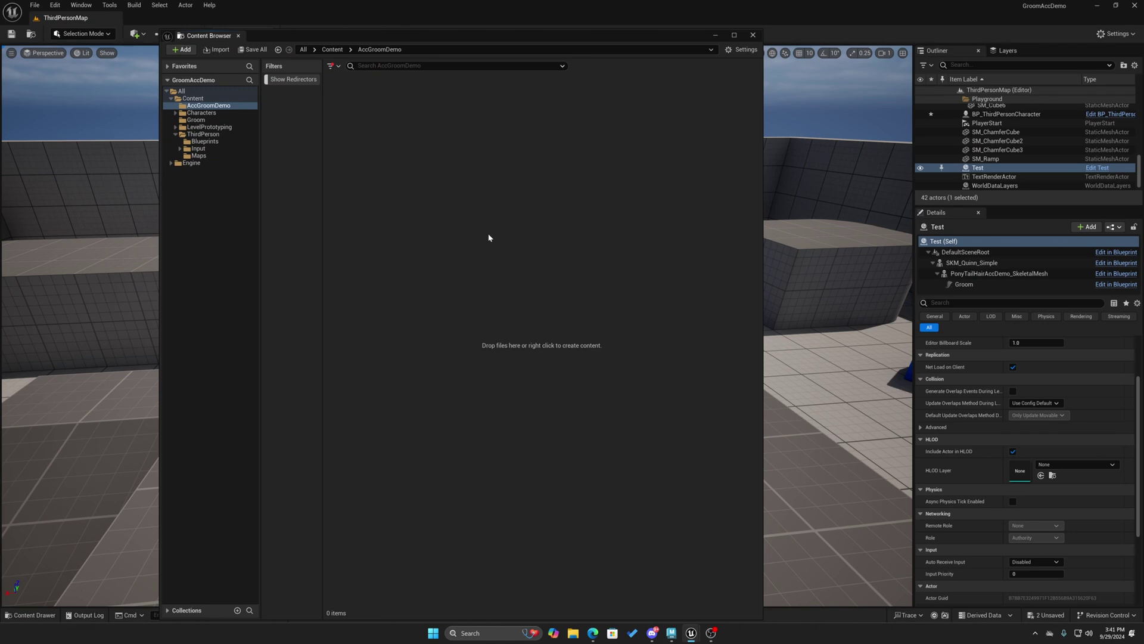
Choose PonyTailHairAccDemo2.abc for import into the AccGroomDemo folder and check the group preview in the groom import options
{"action": "right_click", "coordinate": [455, 225]}
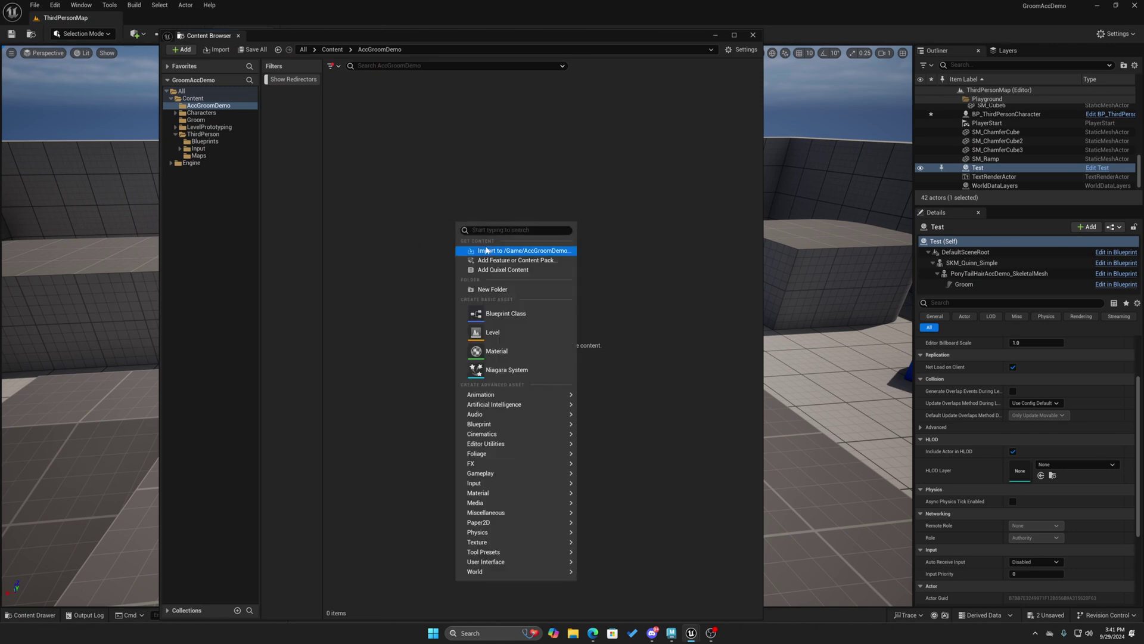
{"action": "left_click", "coordinate": [519, 251]}
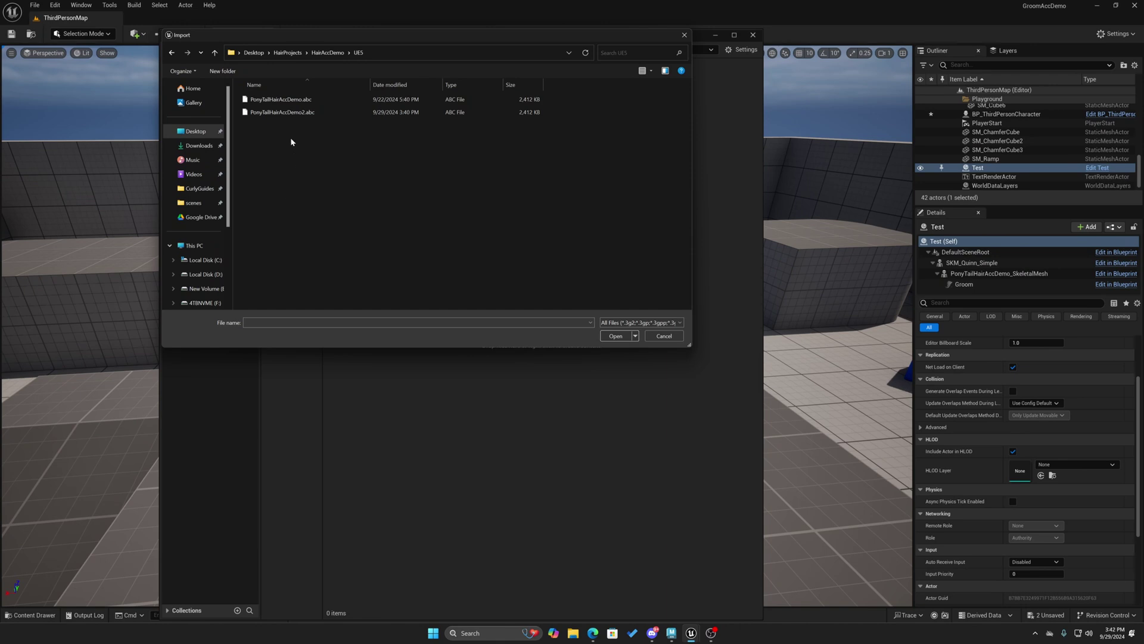
{"action": "left_click", "coordinate": [286, 112]}
{"action": "left_click", "coordinate": [615, 336]}
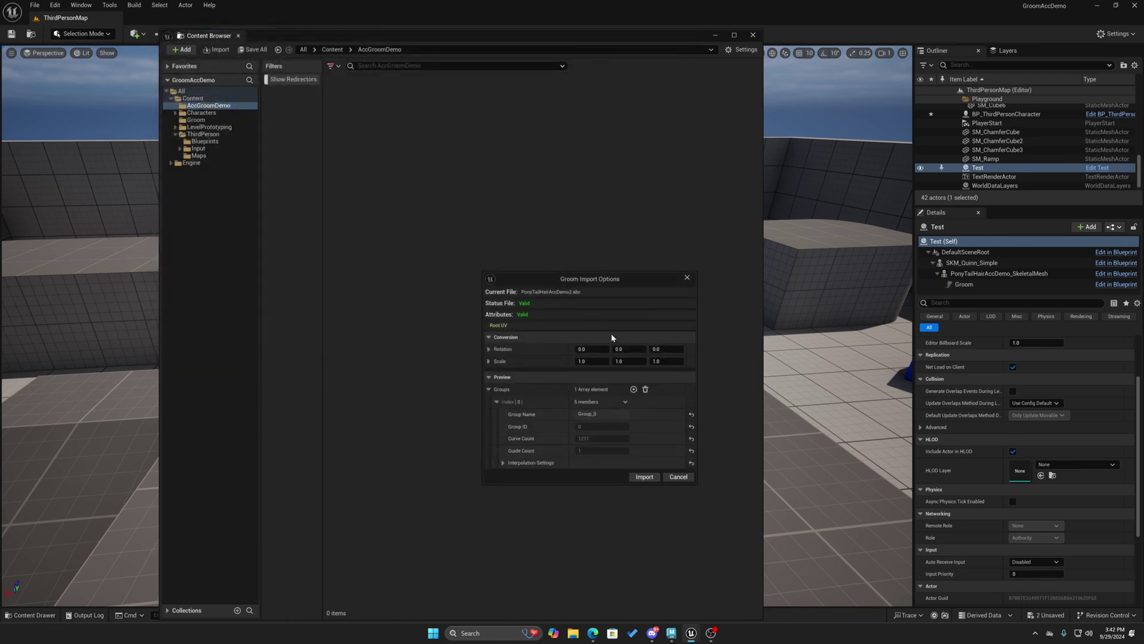
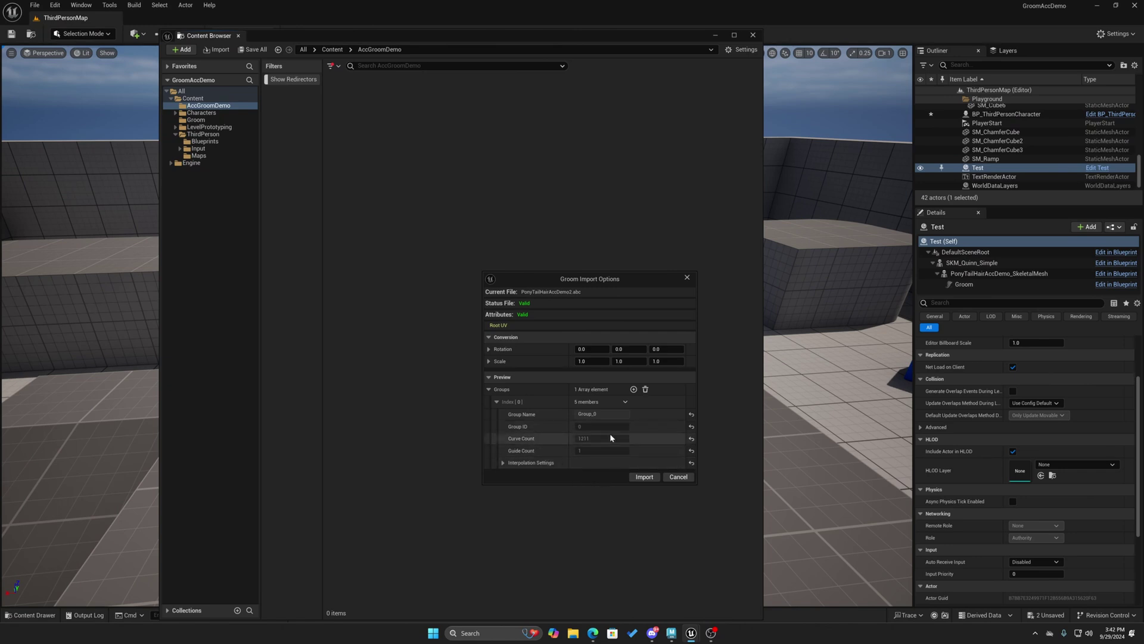
{"action": "left_click", "coordinate": [595, 414]}
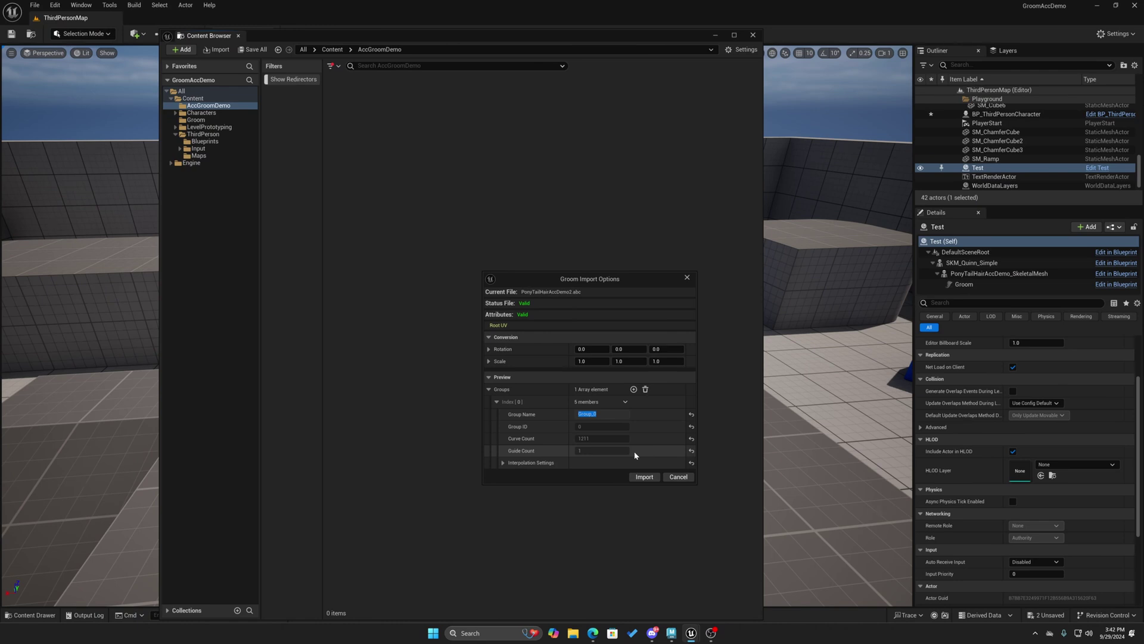
Set the groom import's rotation to -90, 0, 180 and its X scale to -1
{"action": "left_click", "coordinate": [599, 349]}
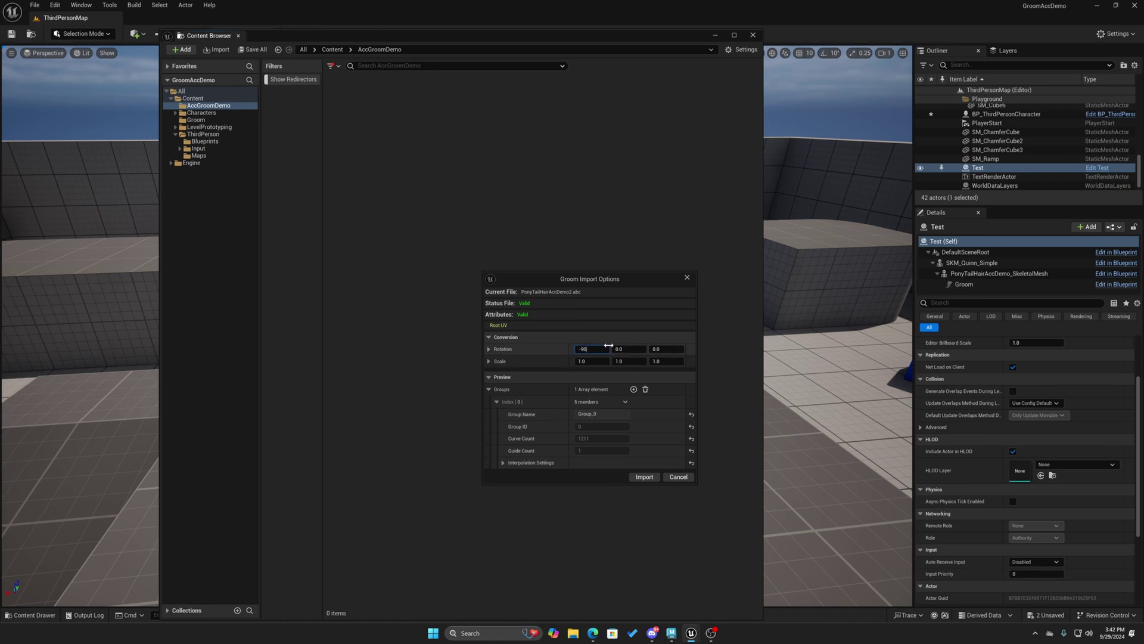
{"action": "left_click", "coordinate": [670, 350]}
{"action": "left_click", "coordinate": [596, 362]}
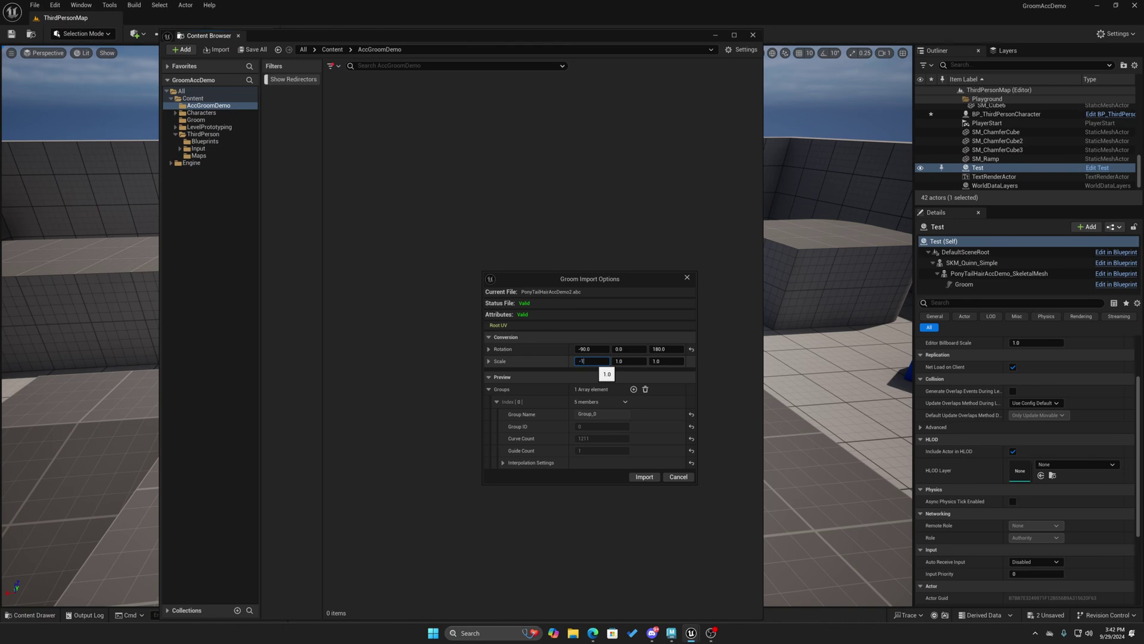
{"action": "key", "text": "Return"}
{"action": "left_click", "coordinate": [634, 357]}
{"action": "key", "text": "Return"}
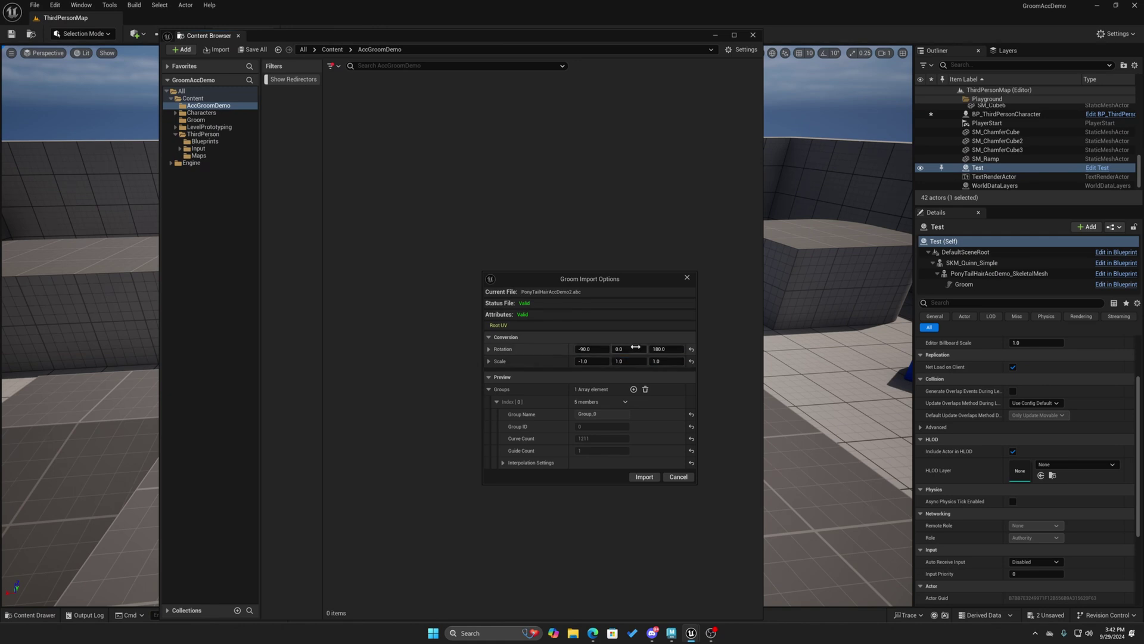
Check the rotation and scale conversion values in the groom import options axis by axis
{"action": "left_click", "coordinate": [604, 350]}
{"action": "left_click", "coordinate": [605, 362]}
{"action": "left_click", "coordinate": [637, 361]}
{"action": "left_click", "coordinate": [673, 362]}
{"action": "left_click", "coordinate": [675, 350]}
{"action": "left_click", "coordinate": [638, 350]}
{"action": "left_click", "coordinate": [602, 361]}
{"action": "left_click", "coordinate": [601, 361]}
{"action": "left_click", "coordinate": [599, 350]}
{"action": "left_click", "coordinate": [598, 362]}
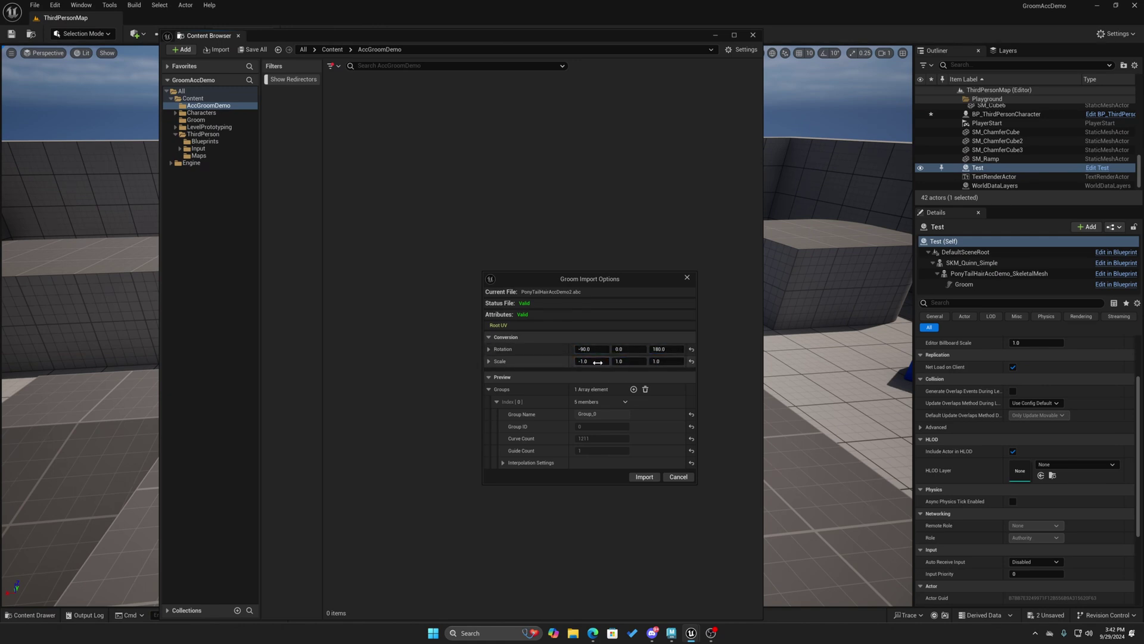
{"action": "left_click", "coordinate": [598, 350]}
{"action": "left_click", "coordinate": [597, 360]}
{"action": "left_click", "coordinate": [597, 349]}
{"action": "left_click", "coordinate": [596, 360]}
{"action": "left_click", "coordinate": [598, 350]}
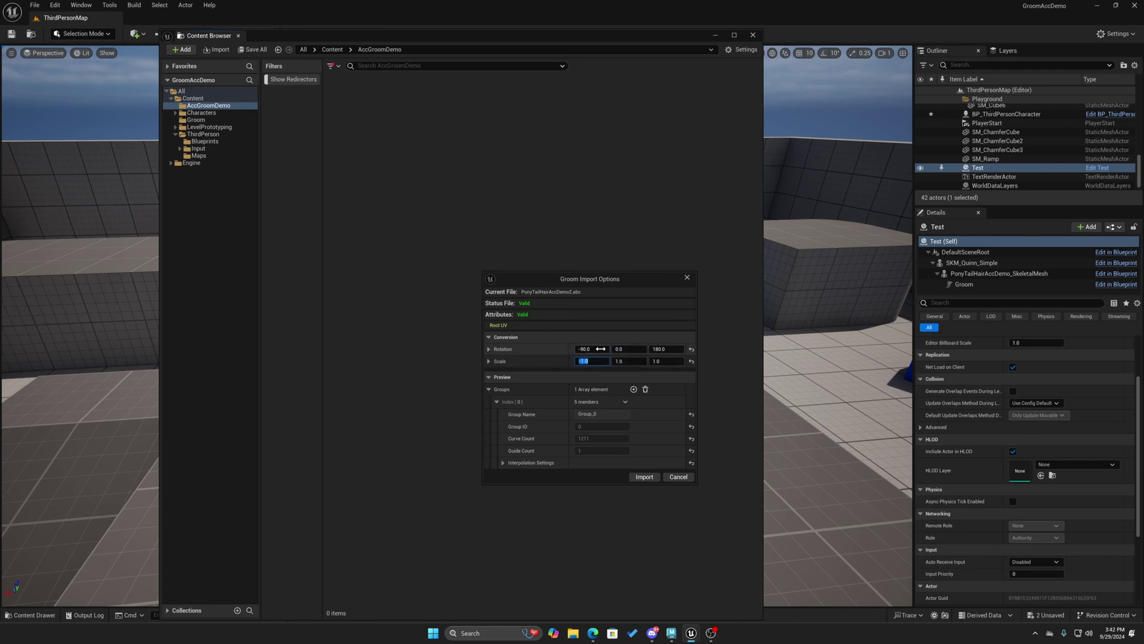
{"action": "left_click", "coordinate": [599, 361]}
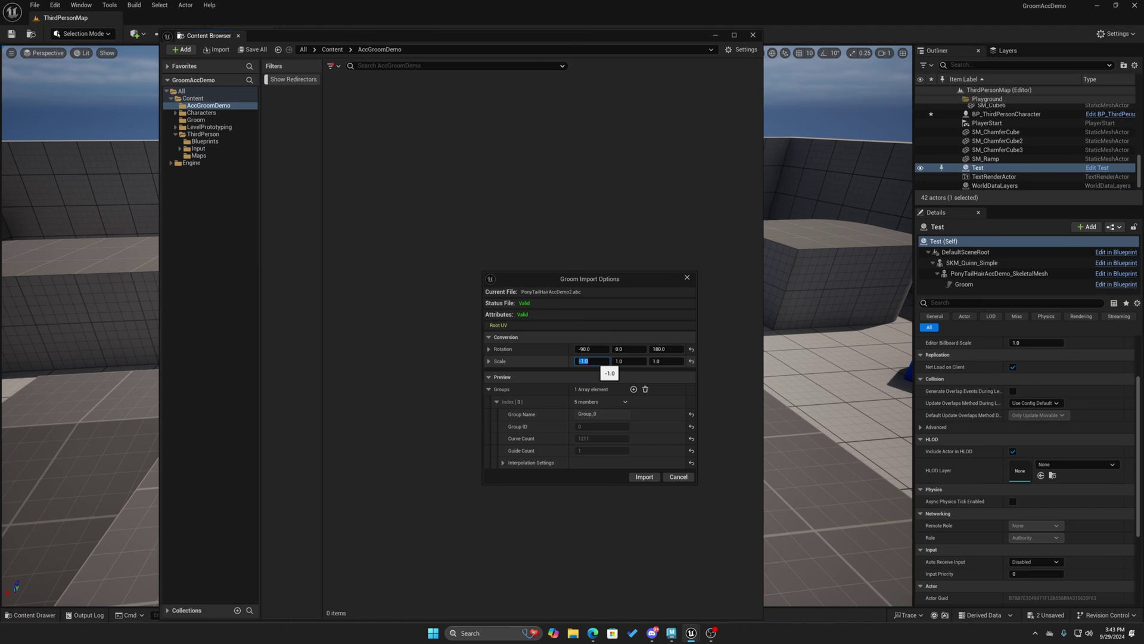
Expand the scale and rotation conversion values into their separate axes and import the groom
{"action": "left_click", "coordinate": [489, 361]}
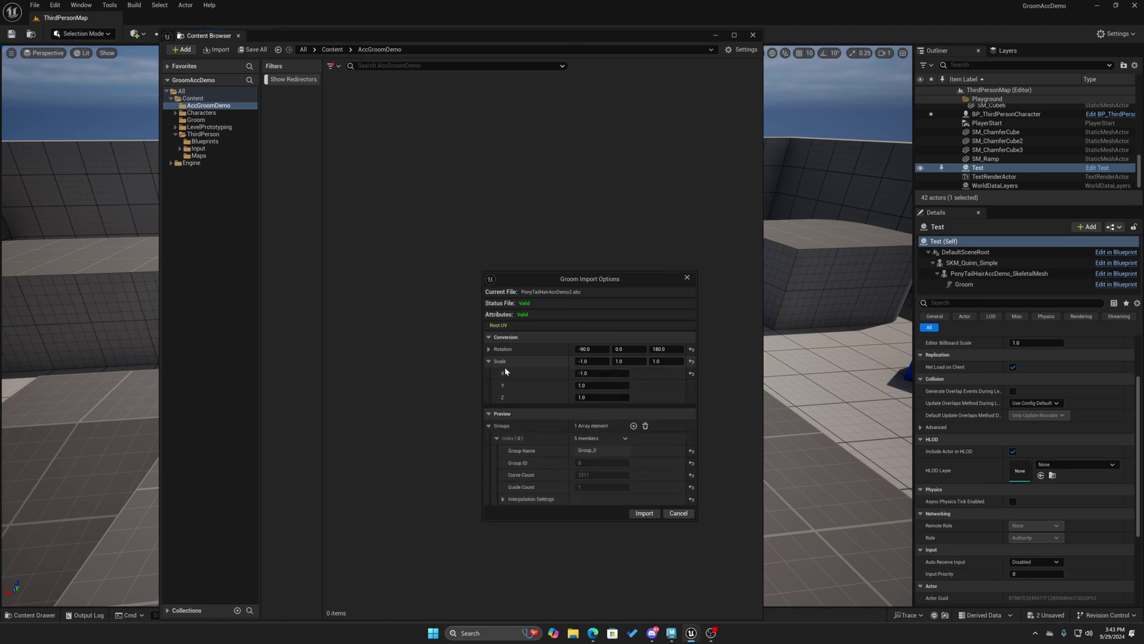
{"action": "left_click", "coordinate": [490, 349]}
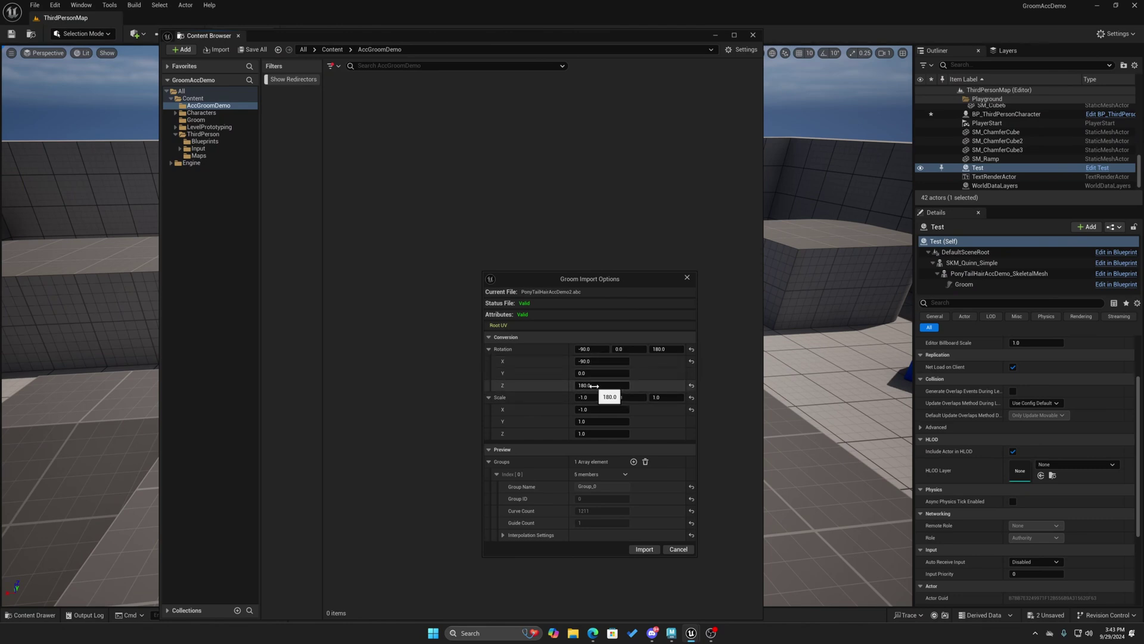
{"action": "left_click", "coordinate": [645, 549]}
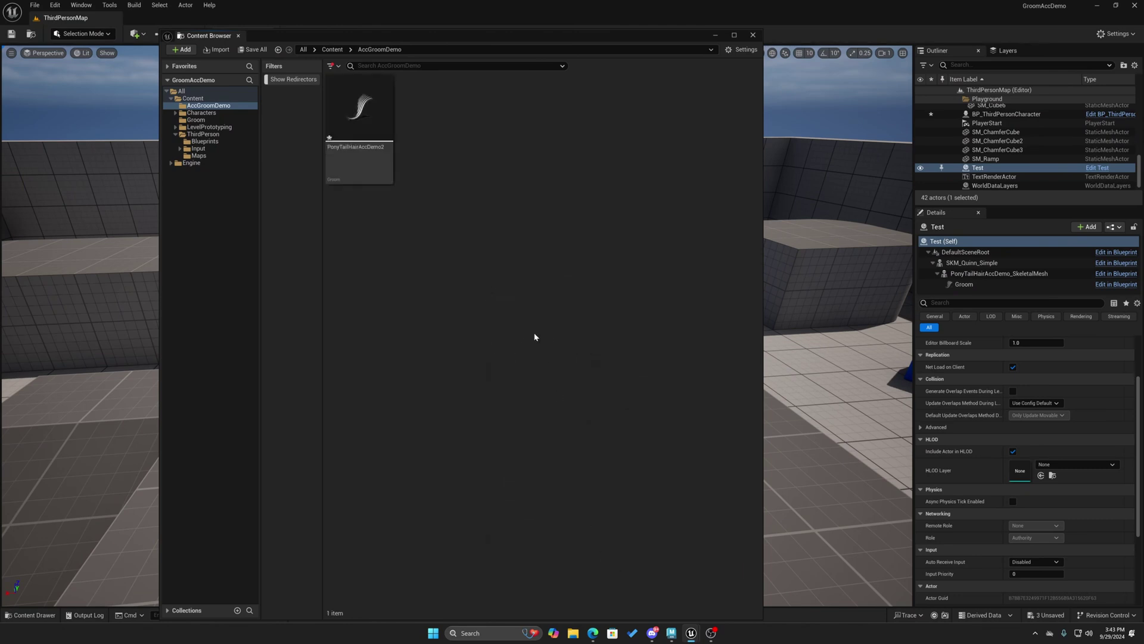
Open the imported PonyTailHairAccDemo2 groom asset and inspect the ponytail from another side
{"action": "right_click", "coordinate": [357, 108]}
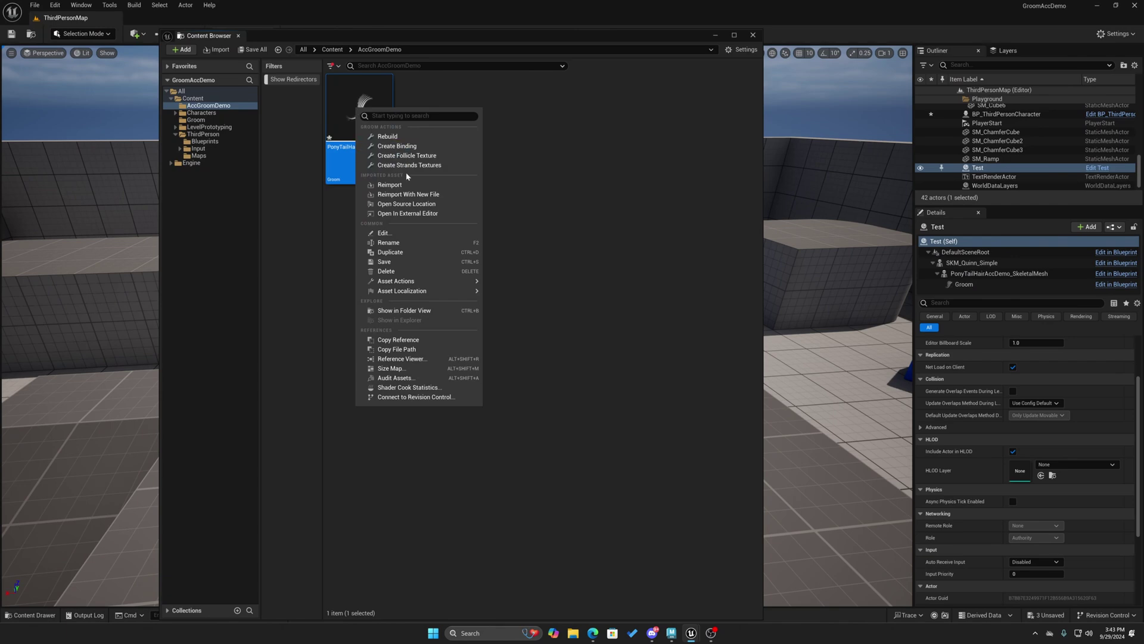
{"action": "left_click", "coordinate": [411, 269]}
{"action": "double_click", "coordinate": [373, 112]}
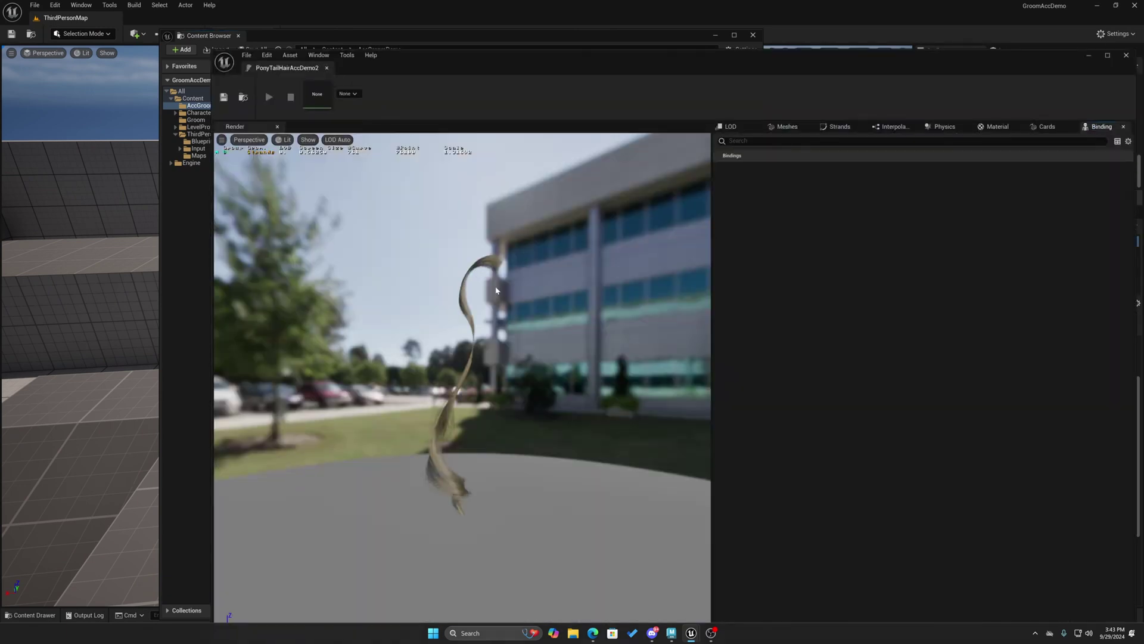
{"action": "left_click_drag", "start_coordinate": [462, 381], "coordinate": [475, 355]}
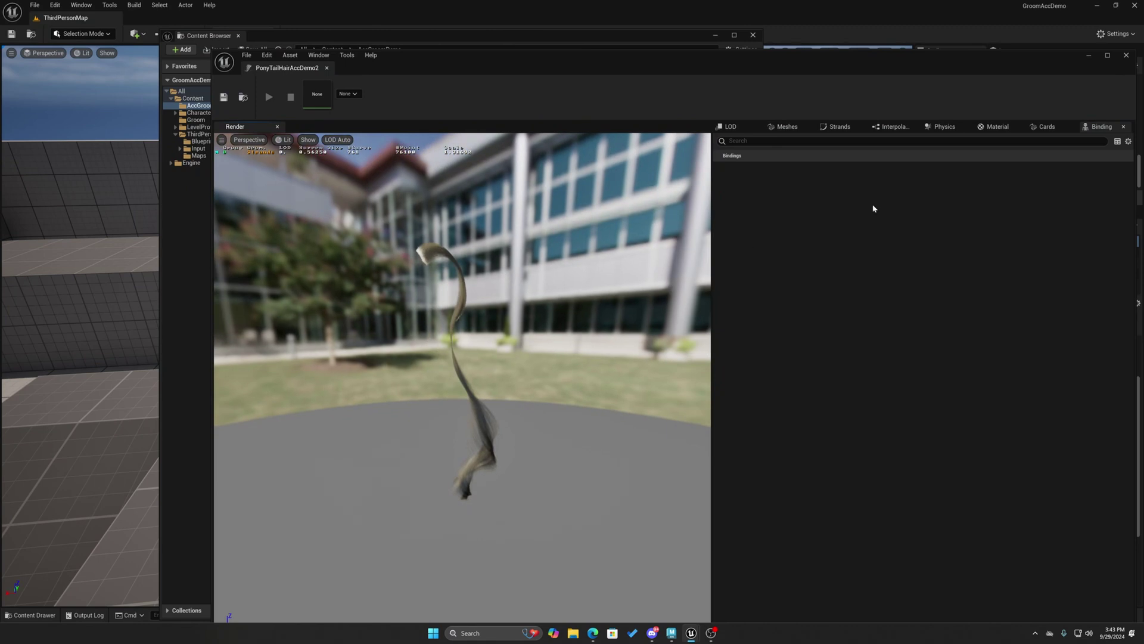
Enable simulation for Group_0 in the groom asset's physics solver settings
{"action": "left_click", "coordinate": [1048, 127]}
{"action": "left_click", "coordinate": [997, 127]}
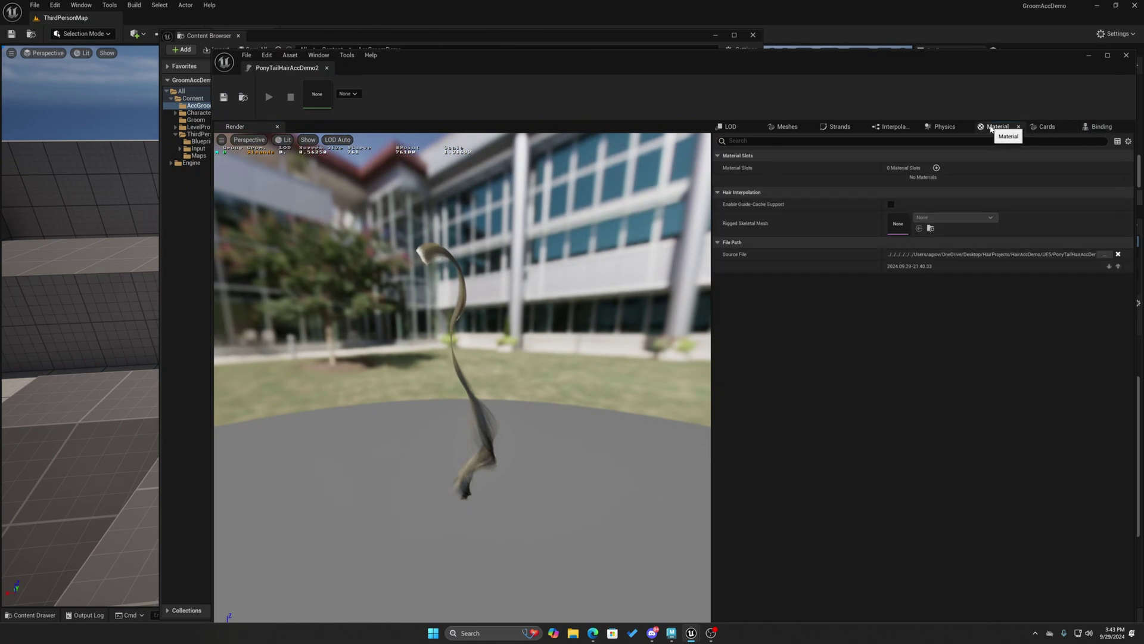
{"action": "left_click", "coordinate": [944, 126]}
{"action": "left_click", "coordinate": [888, 192]}
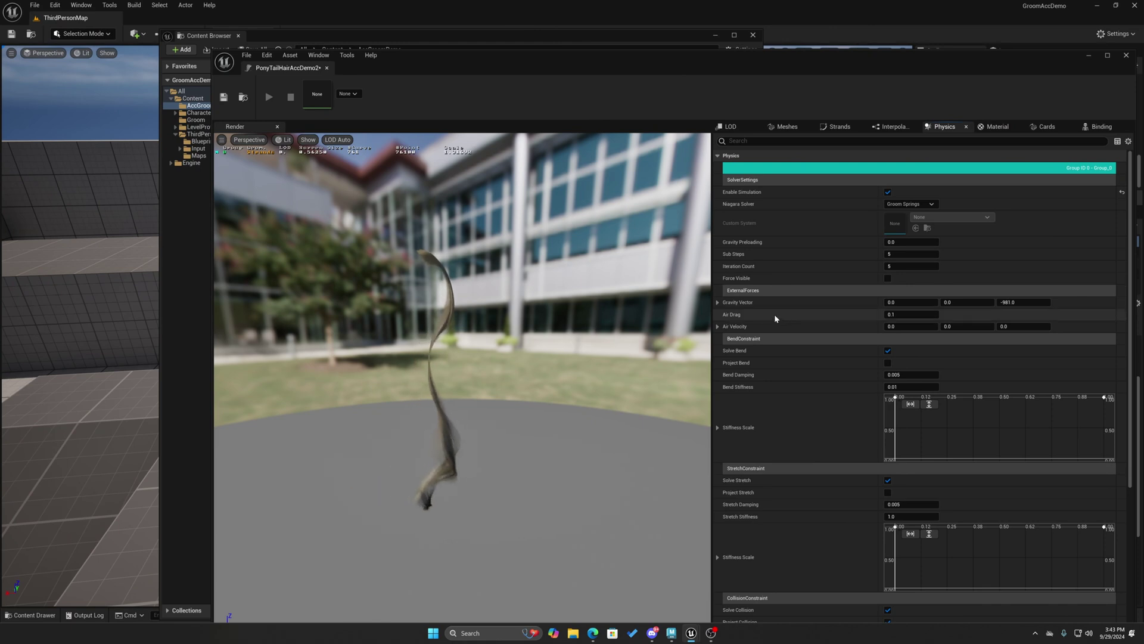
Turn on Force Visible for Group_0, view the ponytail from a slightly different angle, and disable its simulation
{"action": "left_click", "coordinate": [888, 278]}
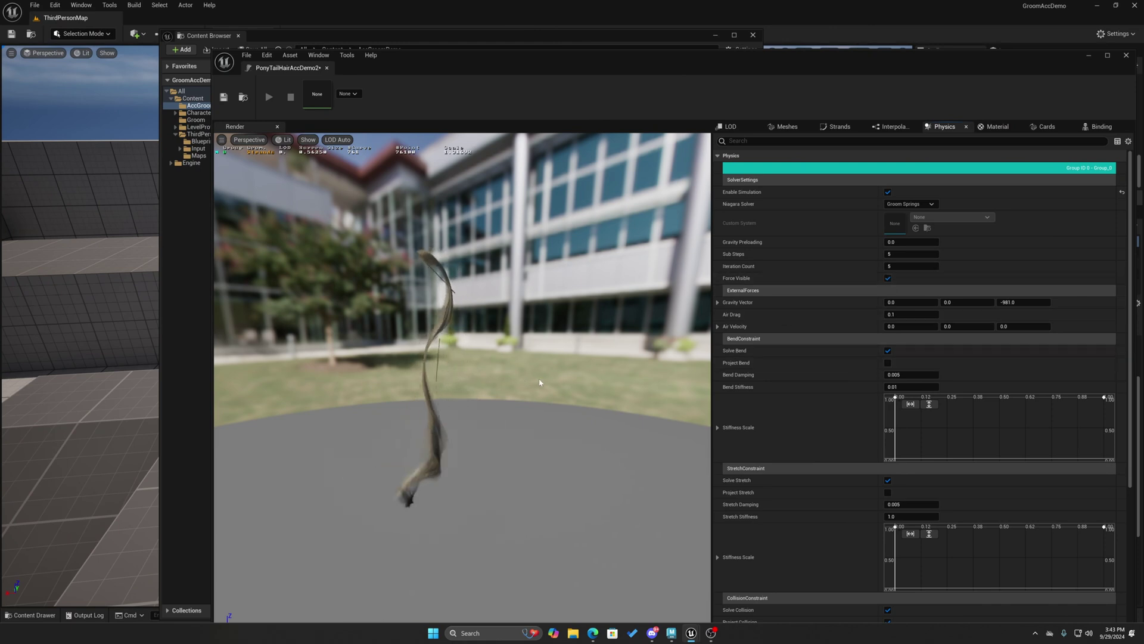
{"action": "left_click_drag", "start_coordinate": [487, 377], "coordinate": [539, 383]}
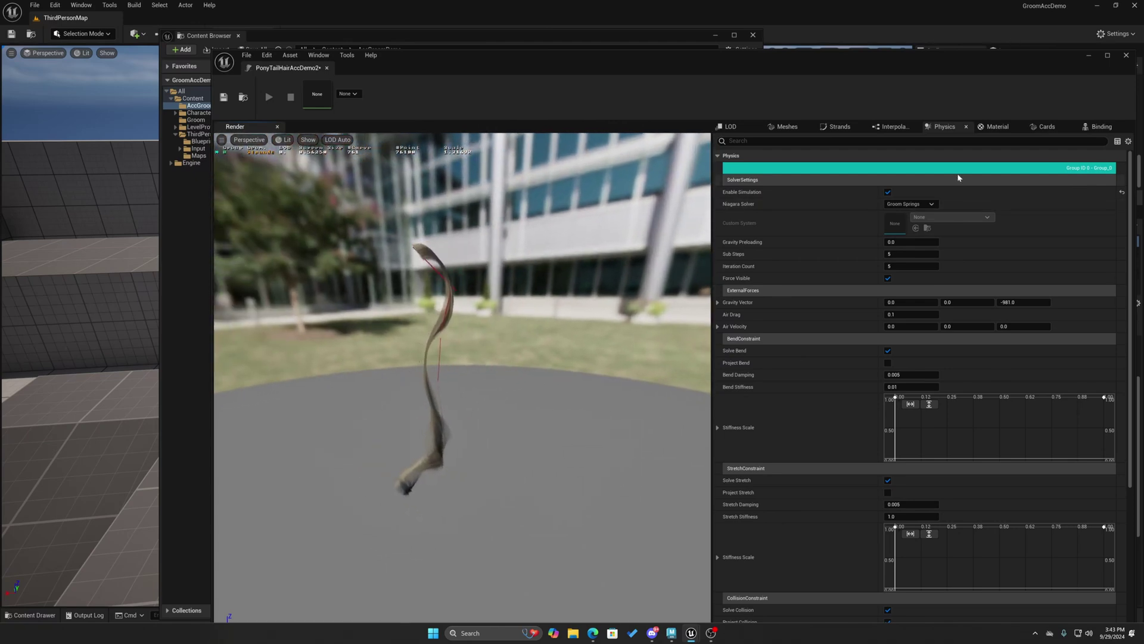
{"action": "left_click", "coordinate": [888, 192]}
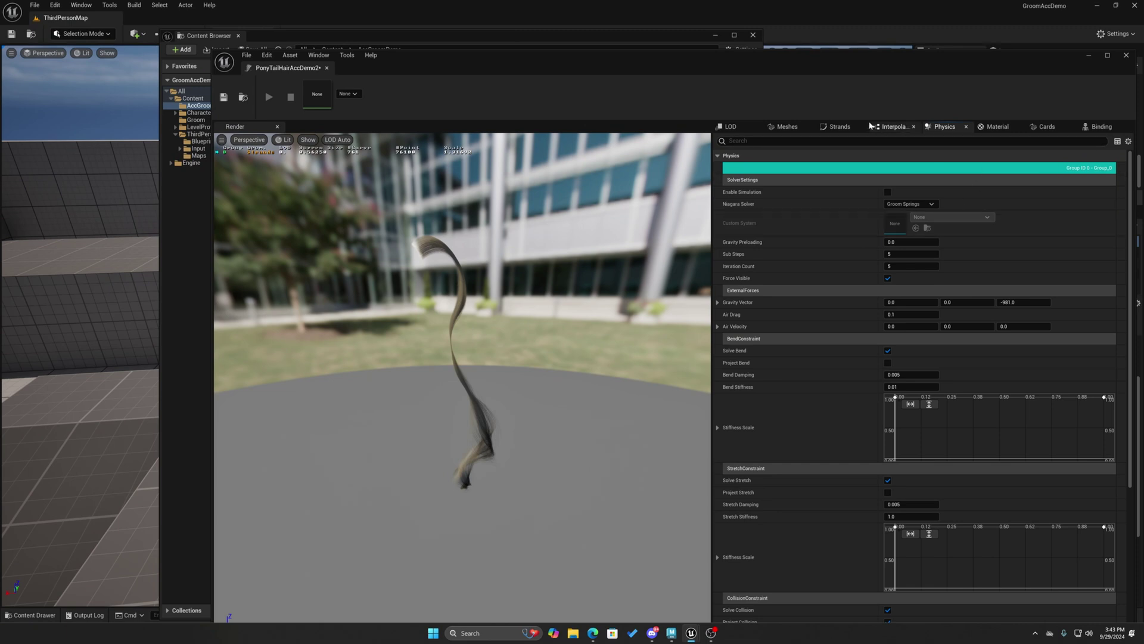
Examine the groom's strand and guide statistics and the available interpolation guide types, keeping Imported Guides
{"action": "left_click", "coordinate": [842, 126]}
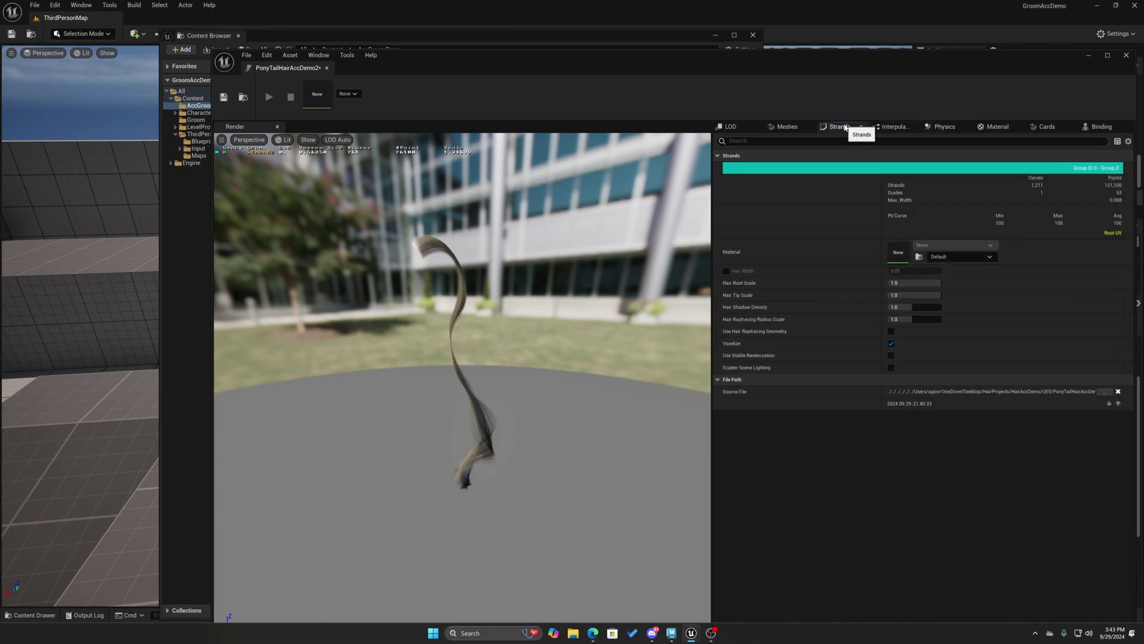
{"action": "left_click", "coordinate": [894, 126]}
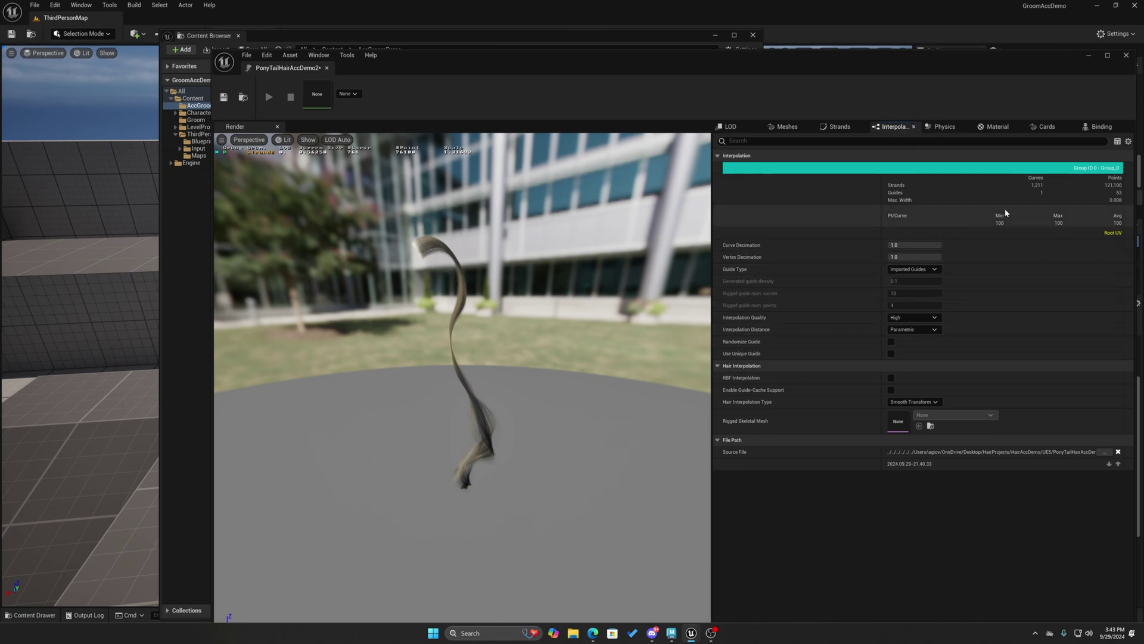
{"action": "mouse_move", "coordinate": [733, 271]}
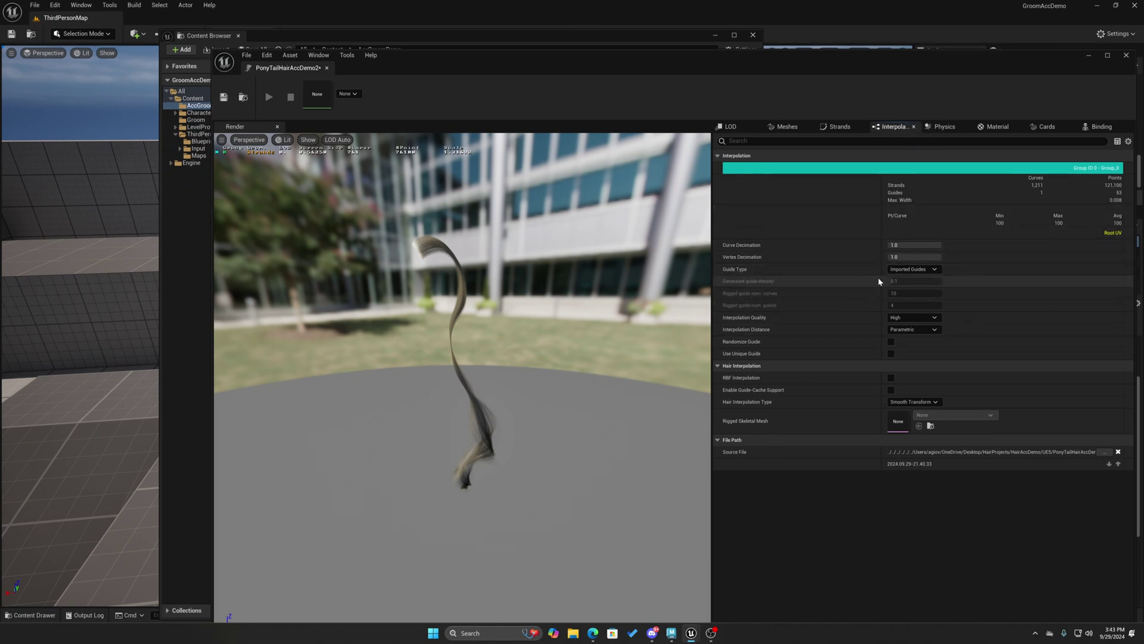
{"action": "left_click", "coordinate": [913, 269]}
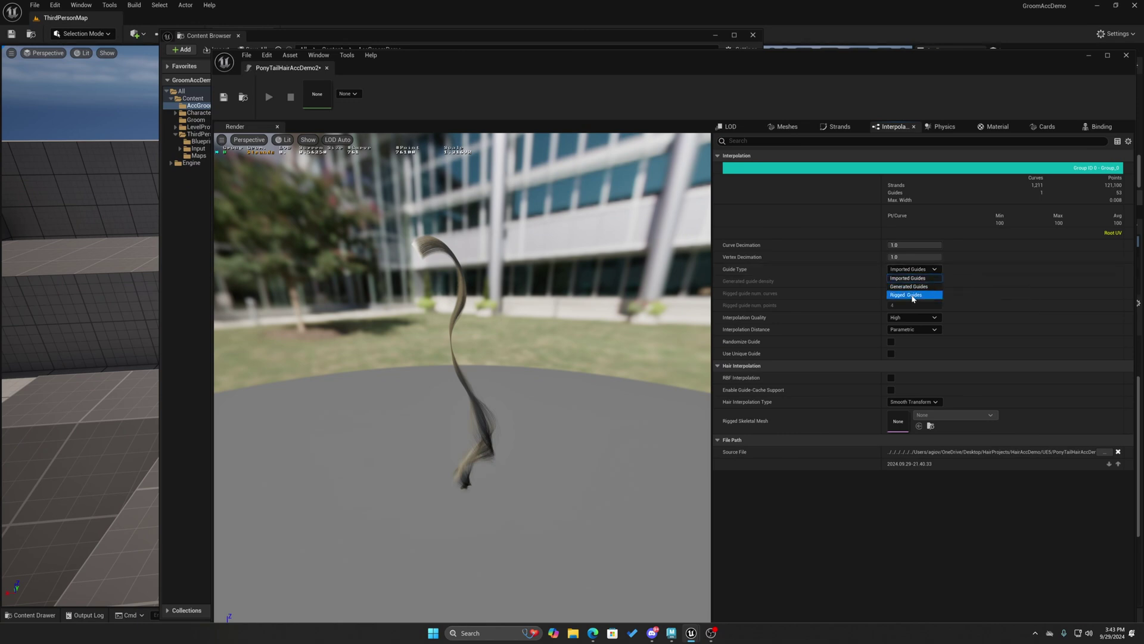
{"action": "left_click", "coordinate": [914, 279]}
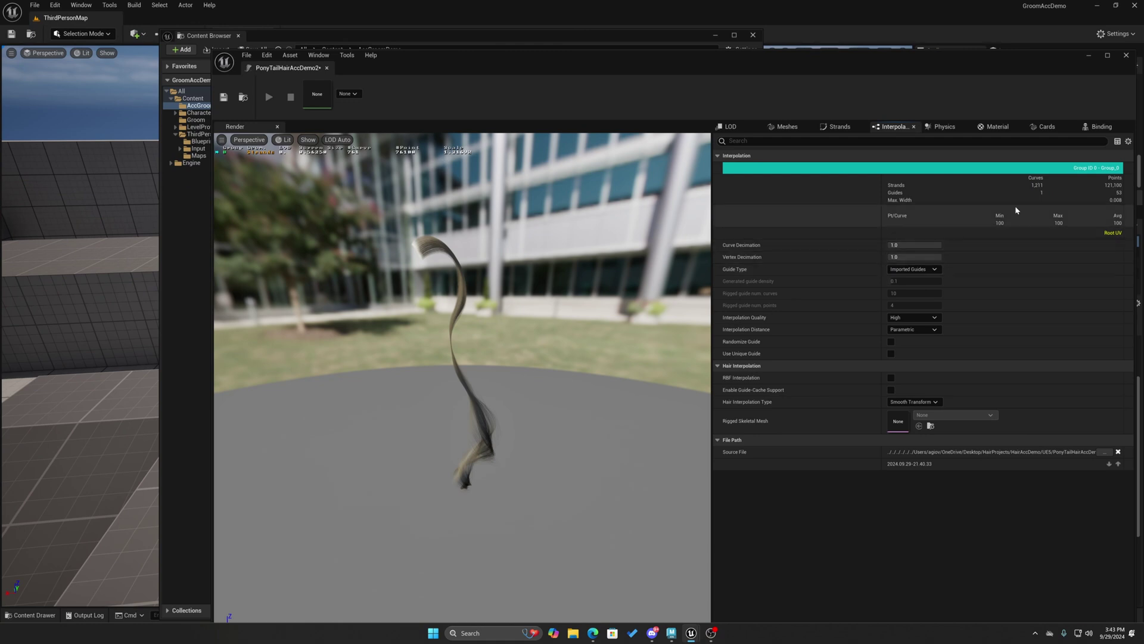
{"action": "left_click", "coordinate": [996, 126]}
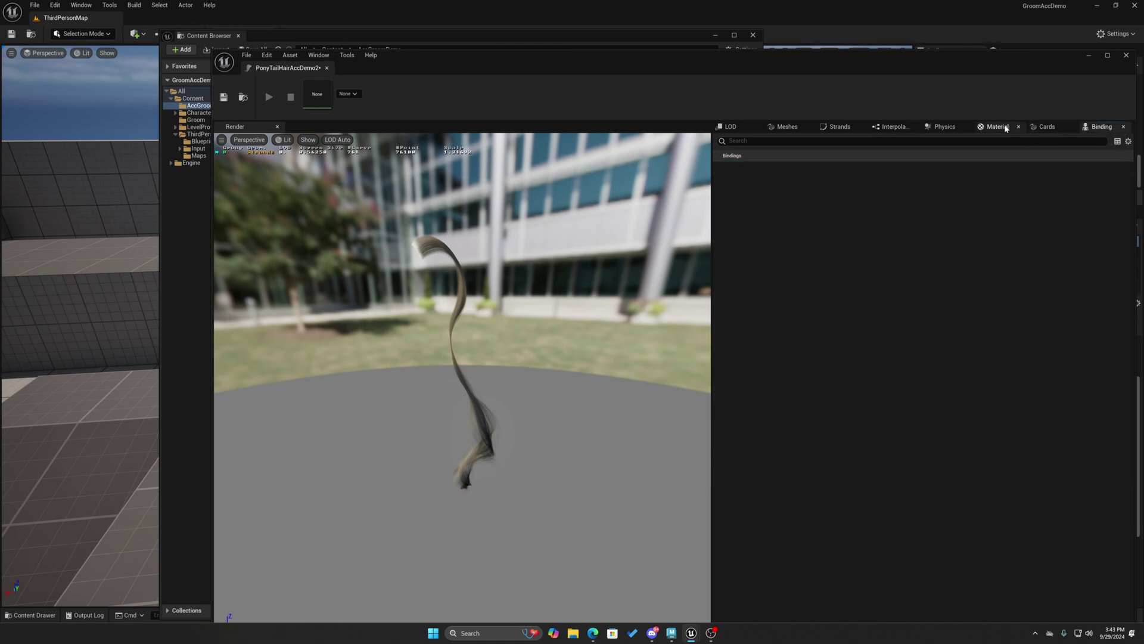
Re-enable simulation for Group_0 with 10 sub steps and 10 iterations, and set Gravity Preloading to 1.0
{"action": "left_click", "coordinate": [942, 127]}
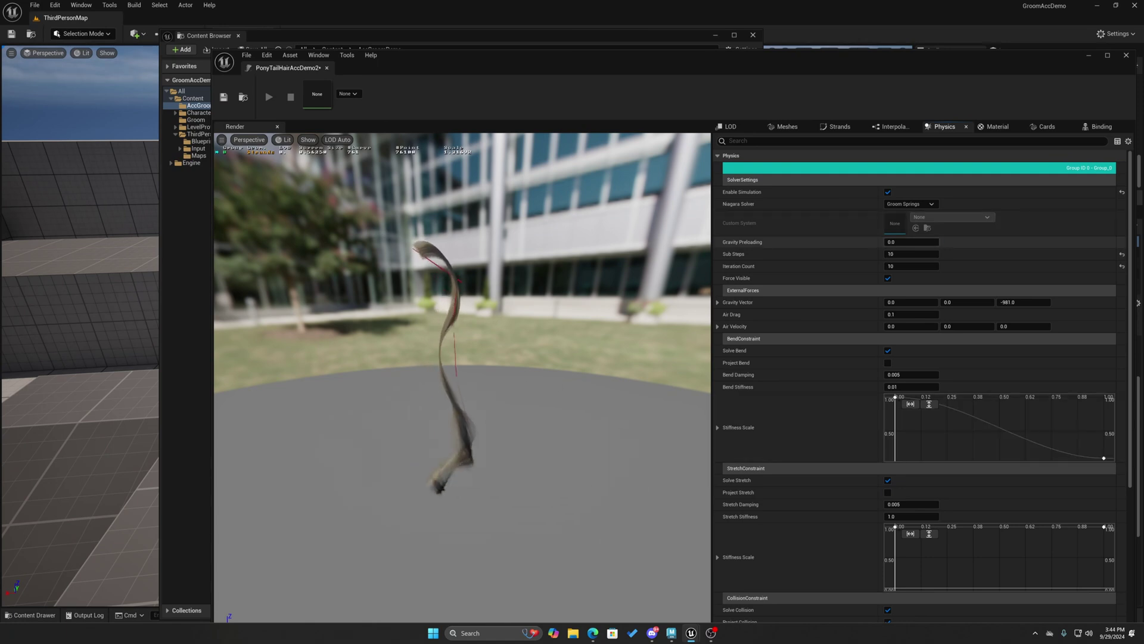
{"action": "left_click", "coordinate": [918, 242]}
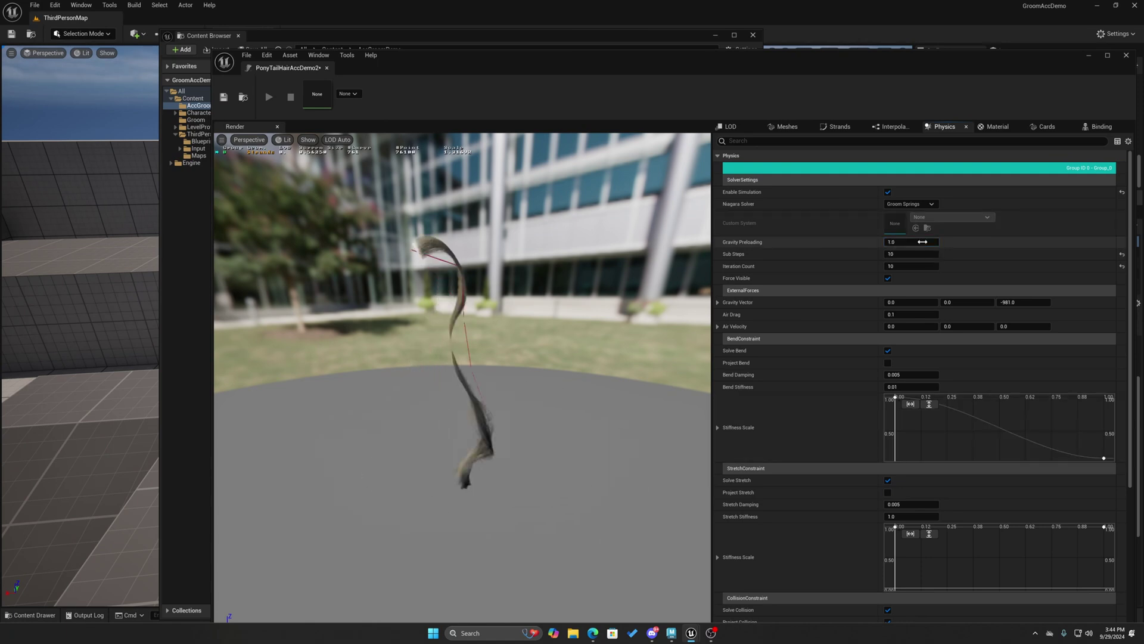
Switch the interpolation guide type to Generated Guides and set the generated guide density to 0.01
{"action": "left_click", "coordinate": [892, 126]}
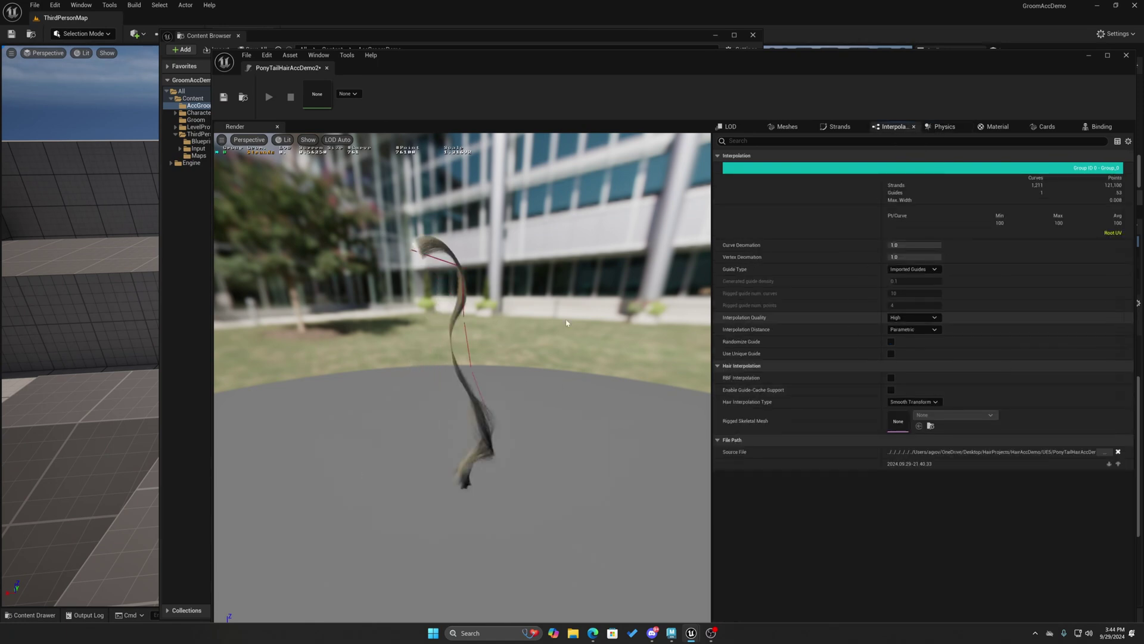
{"action": "left_click", "coordinate": [913, 269]}
{"action": "left_click", "coordinate": [912, 288]}
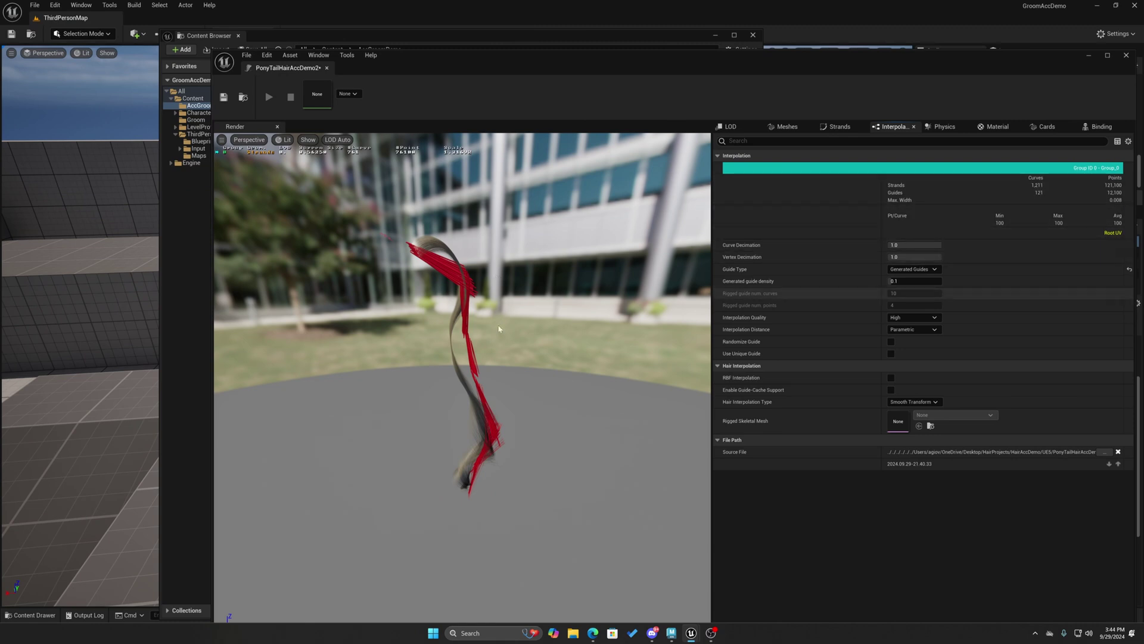
{"action": "left_click", "coordinate": [912, 281]}
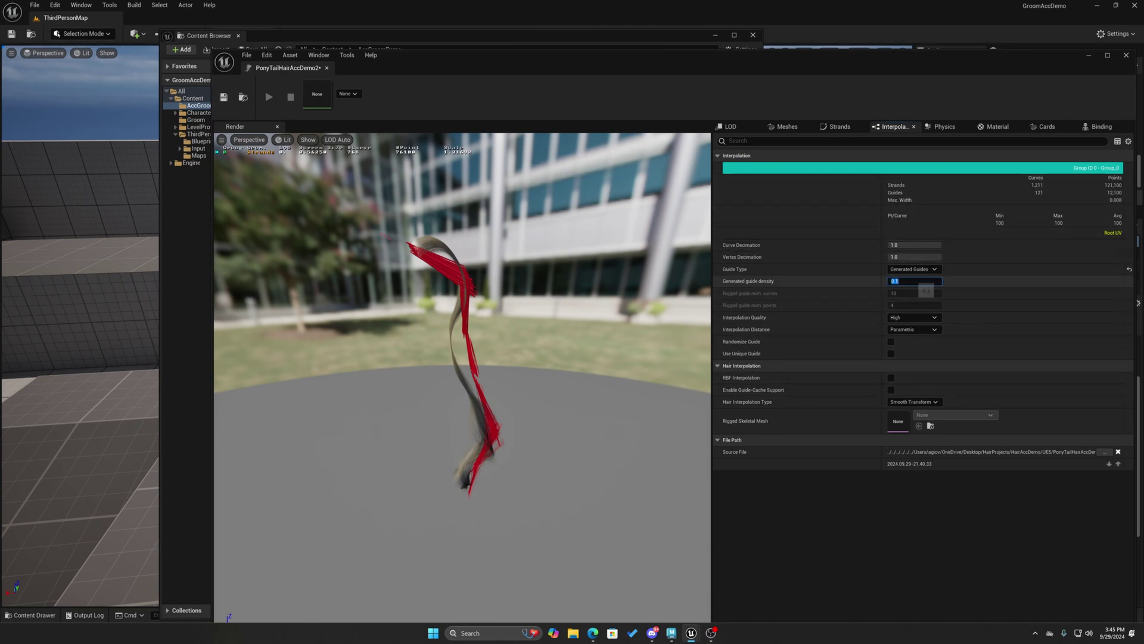
{"action": "type", "text": "0.01"}
{"action": "key", "text": "Return"}
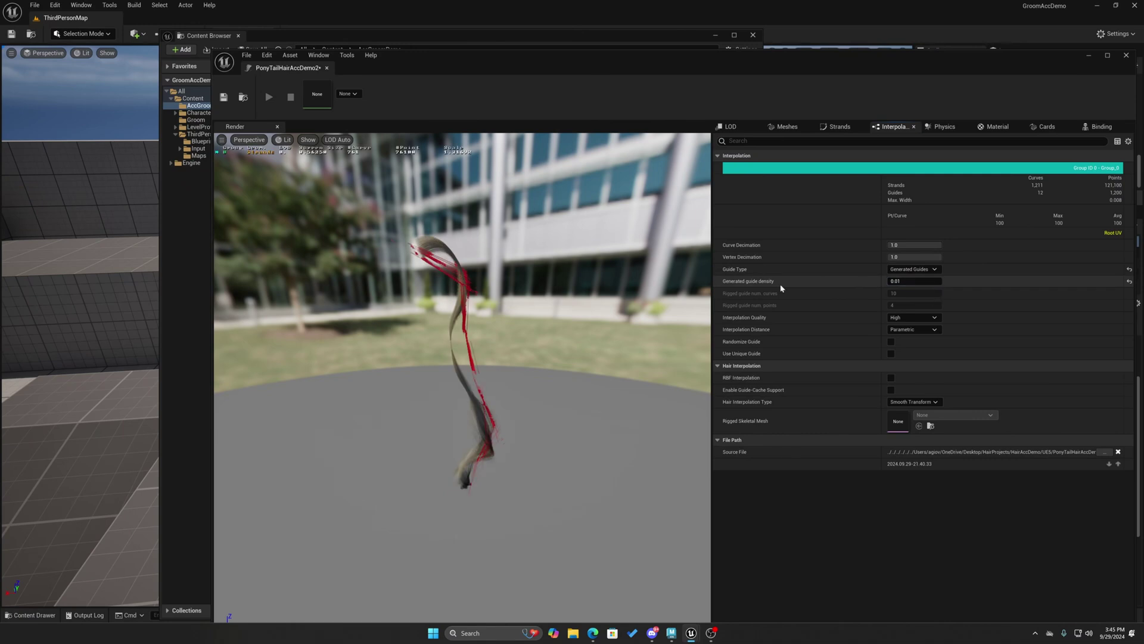
Inspect the generated guides along the ponytail from several angles and set the guide type back to Imported Guides
{"action": "left_click_drag", "start_coordinate": [600, 376], "coordinate": [477, 376], "text": "alt"}
{"action": "right_click_drag", "start_coordinate": [600, 375], "coordinate": [694, 377], "text": "alt"}
{"action": "middle_click_drag", "start_coordinate": [600, 376], "coordinate": [600, 503], "text": "alt"}
{"action": "left_click_drag", "start_coordinate": [600, 375], "coordinate": [701, 357], "text": "alt"}
{"action": "right_click_drag", "start_coordinate": [600, 375], "coordinate": [530, 375], "text": "alt"}
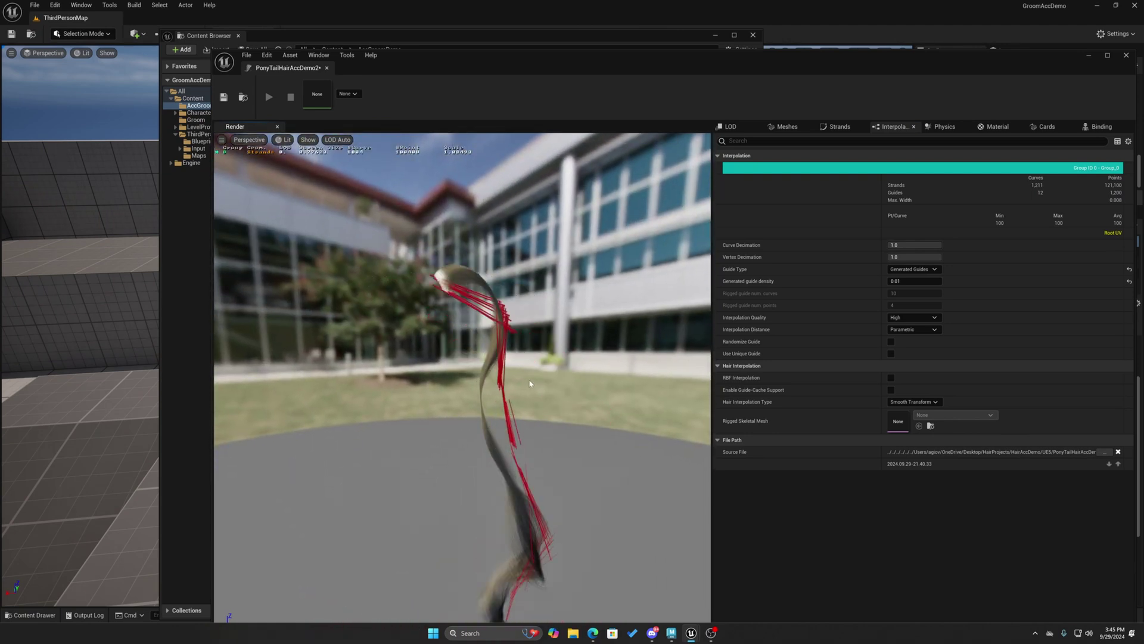
{"action": "left_click_drag", "start_coordinate": [442, 280], "coordinate": [500, 280], "text": "alt"}
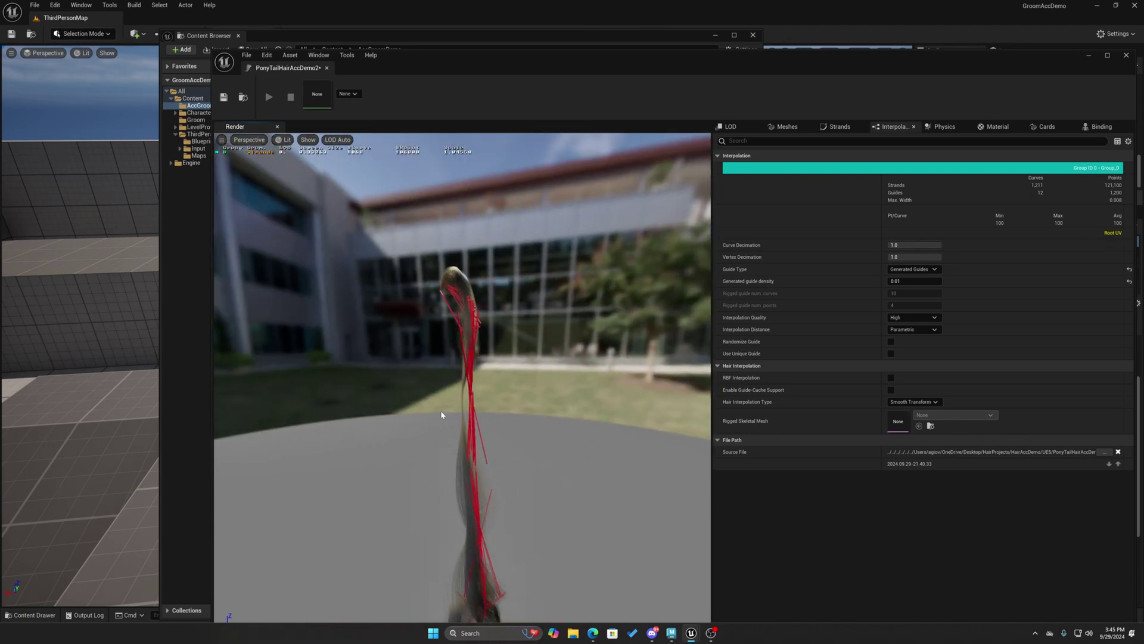
{"action": "left_click", "coordinate": [916, 271]}
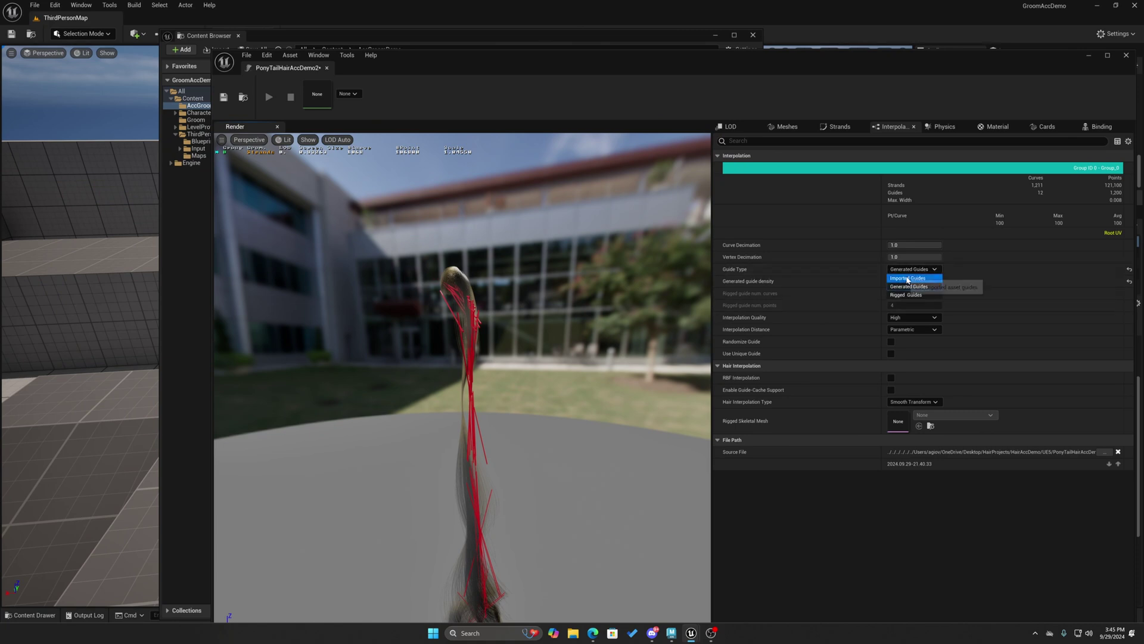
{"action": "left_click", "coordinate": [907, 287]}
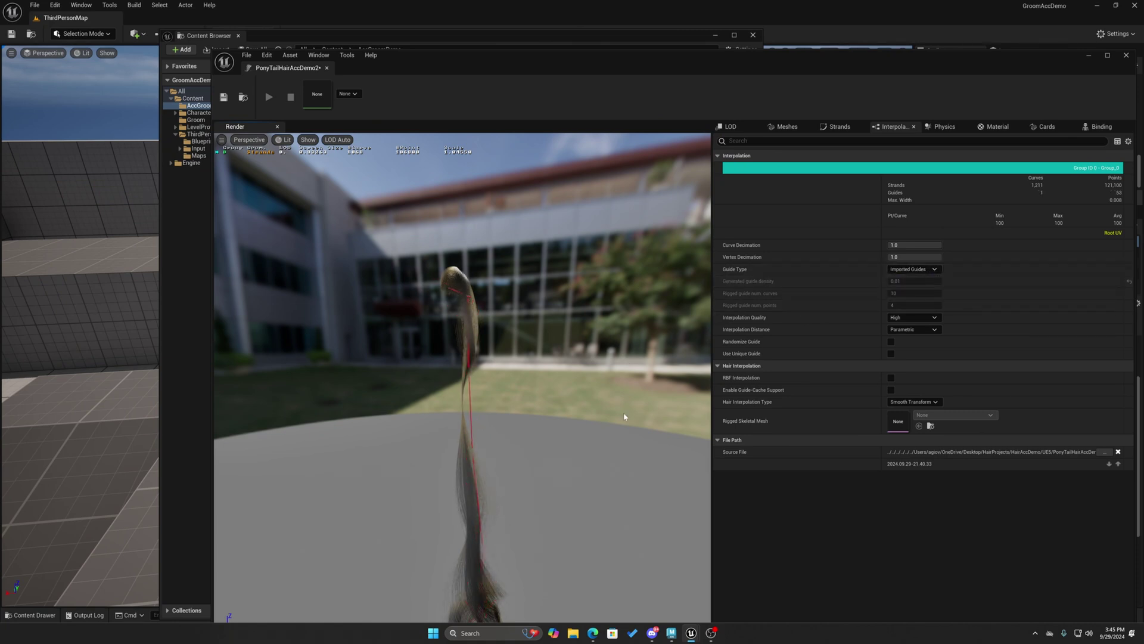
Set the guide type to Rigged Guides and locate the resulting rigged skeletal mesh among the AccGroomDemo assets
{"action": "left_click", "coordinate": [914, 270]}
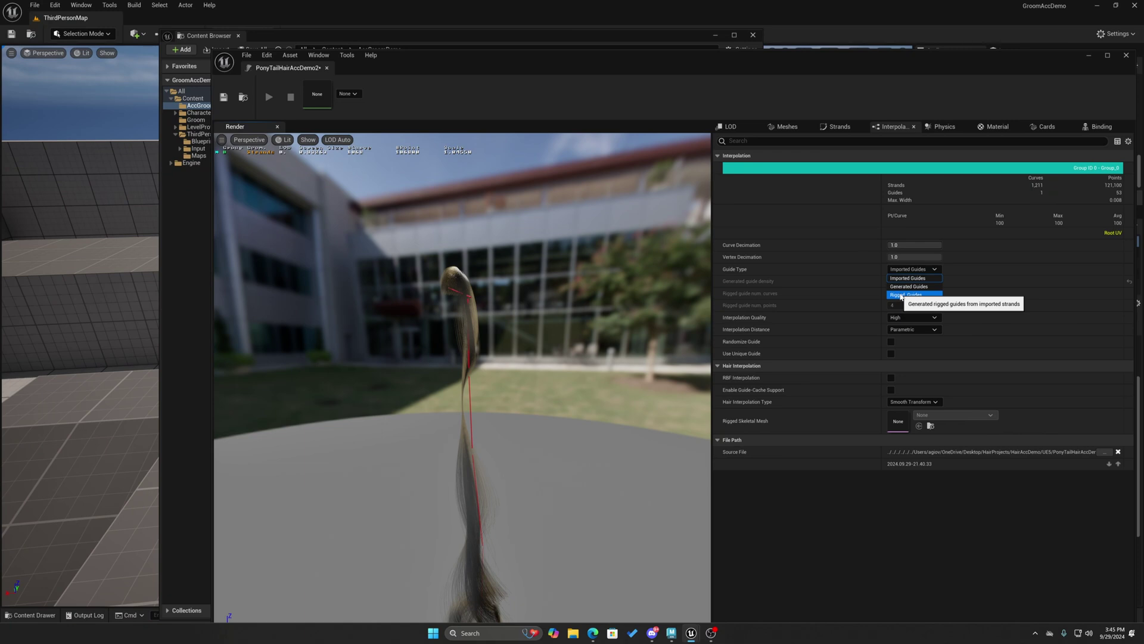
{"action": "left_click", "coordinate": [903, 294]}
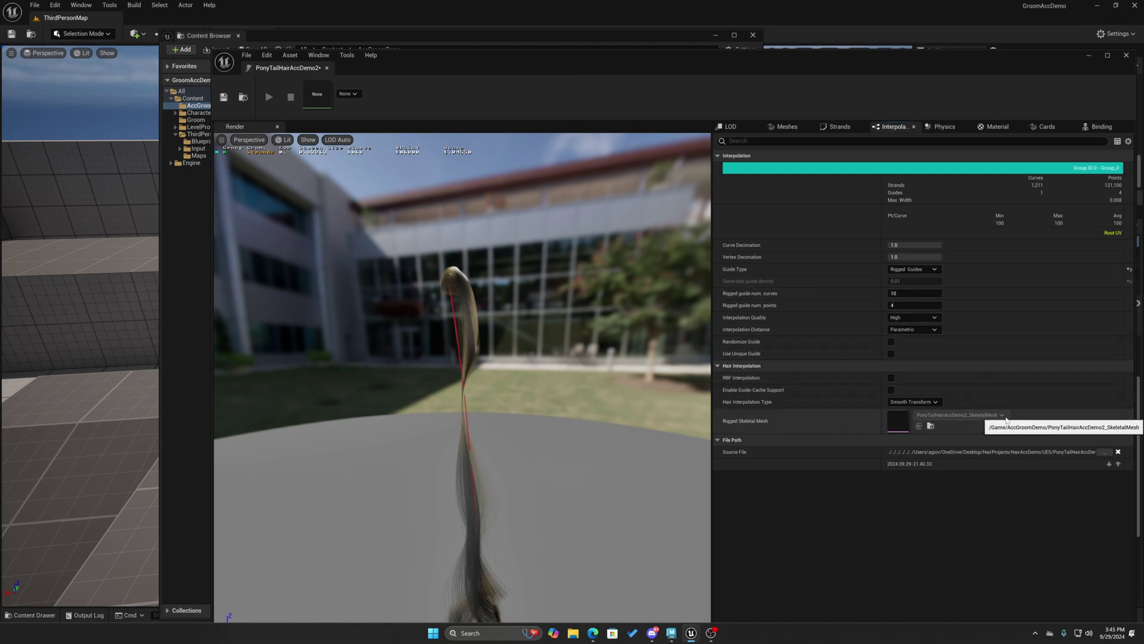
{"action": "left_click", "coordinate": [931, 425]}
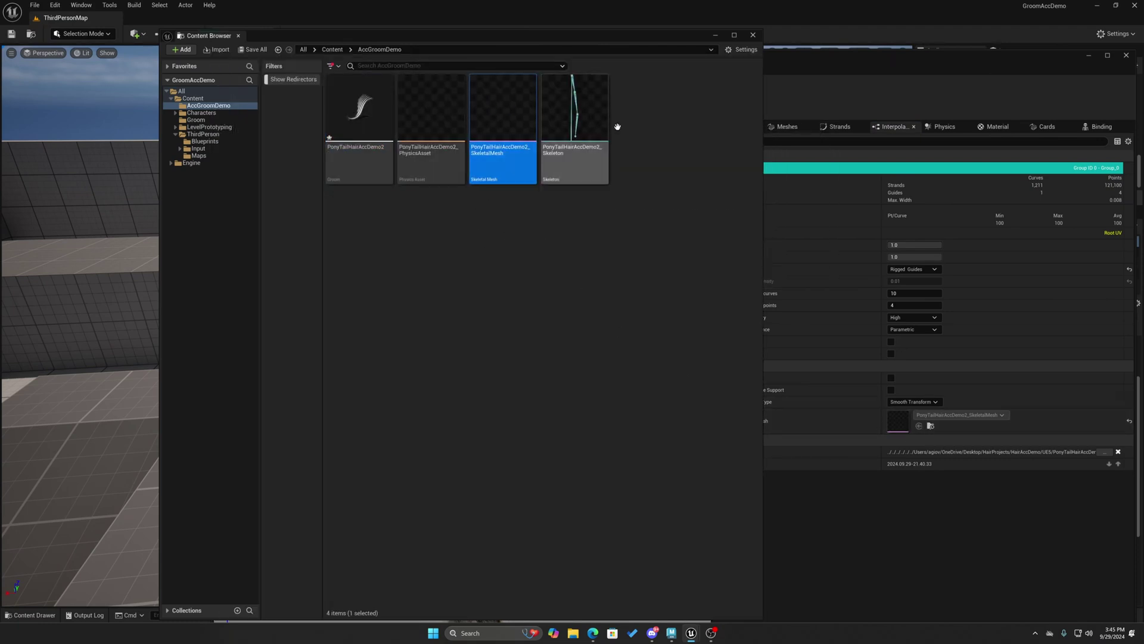
{"action": "left_click", "coordinate": [751, 37]}
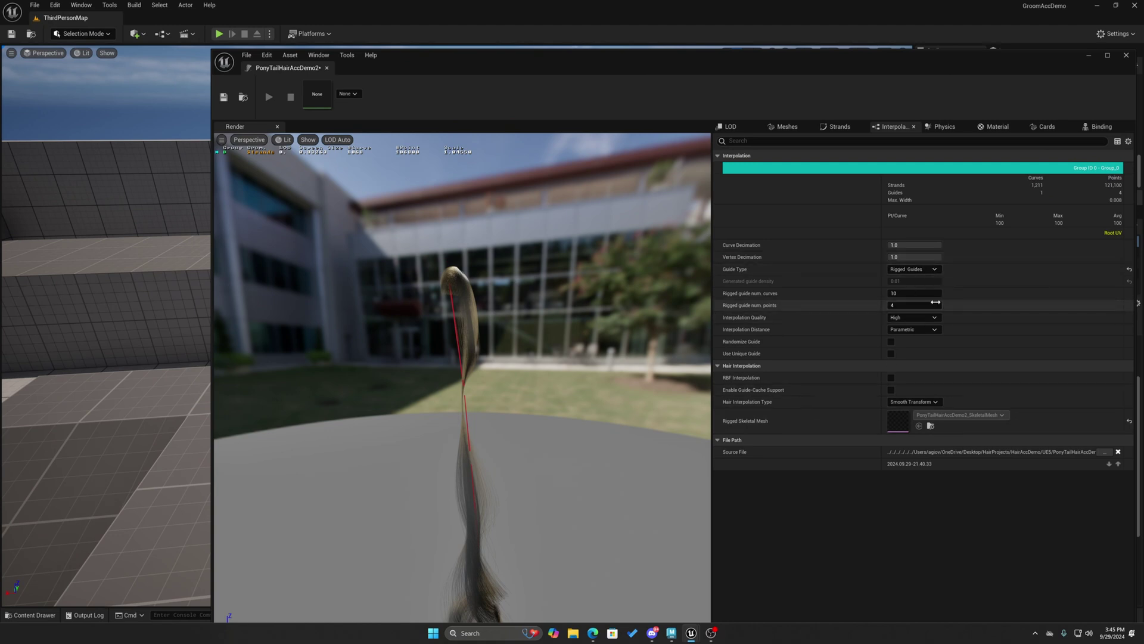
Set the rigged guide's number of points to 15 and check how the guide follows the ponytail
{"action": "left_click", "coordinate": [903, 293]}
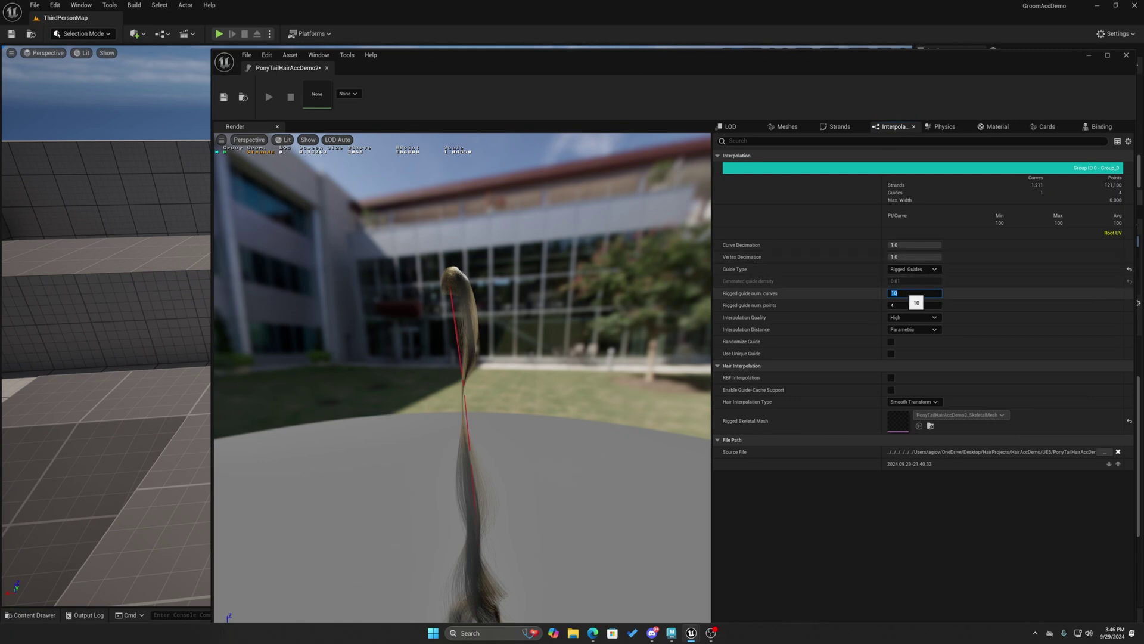
{"action": "left_click", "coordinate": [919, 306]}
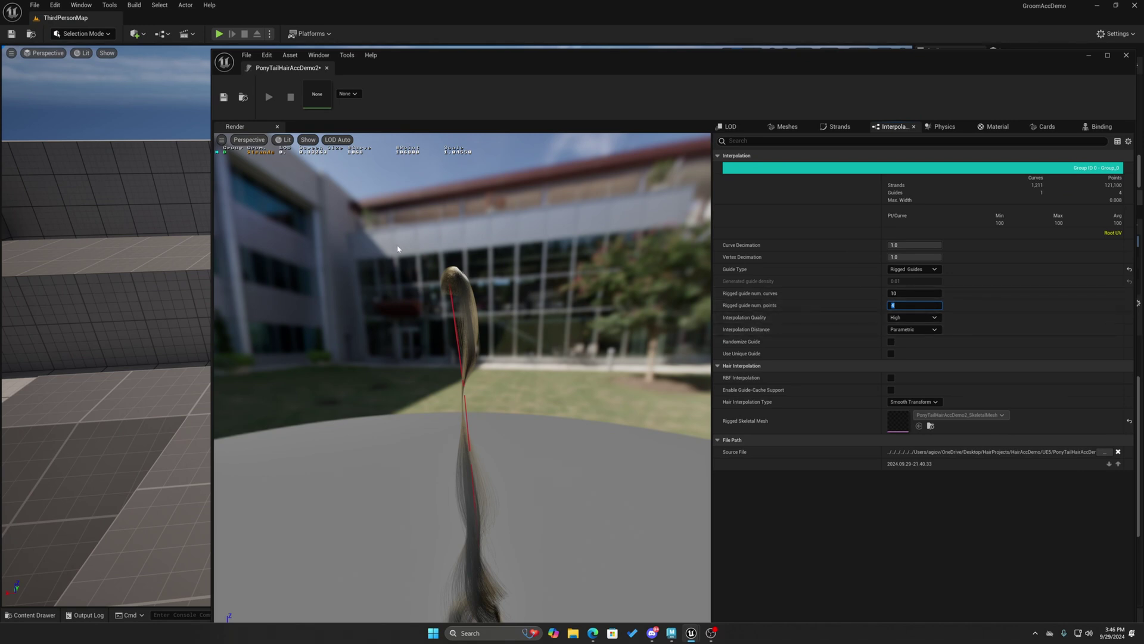
{"action": "left_click", "coordinate": [918, 306]}
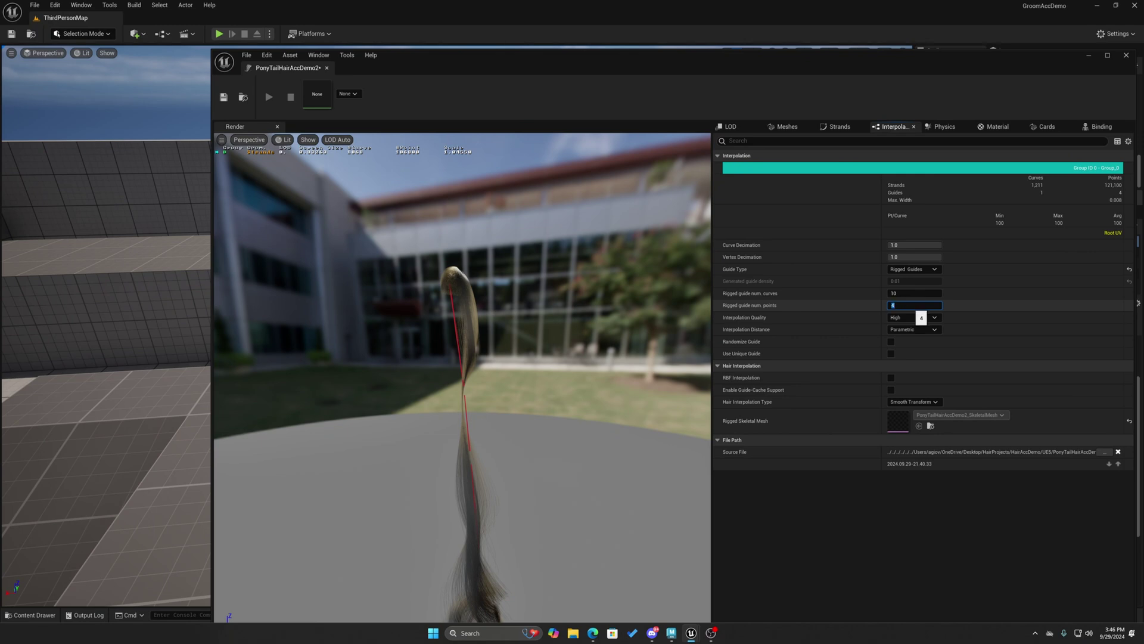
{"action": "type", "text": "15"}
{"action": "key", "text": "Return"}
{"action": "scroll", "coordinate": [492, 503], "scroll_direction": "down", "scroll_amount": 4}
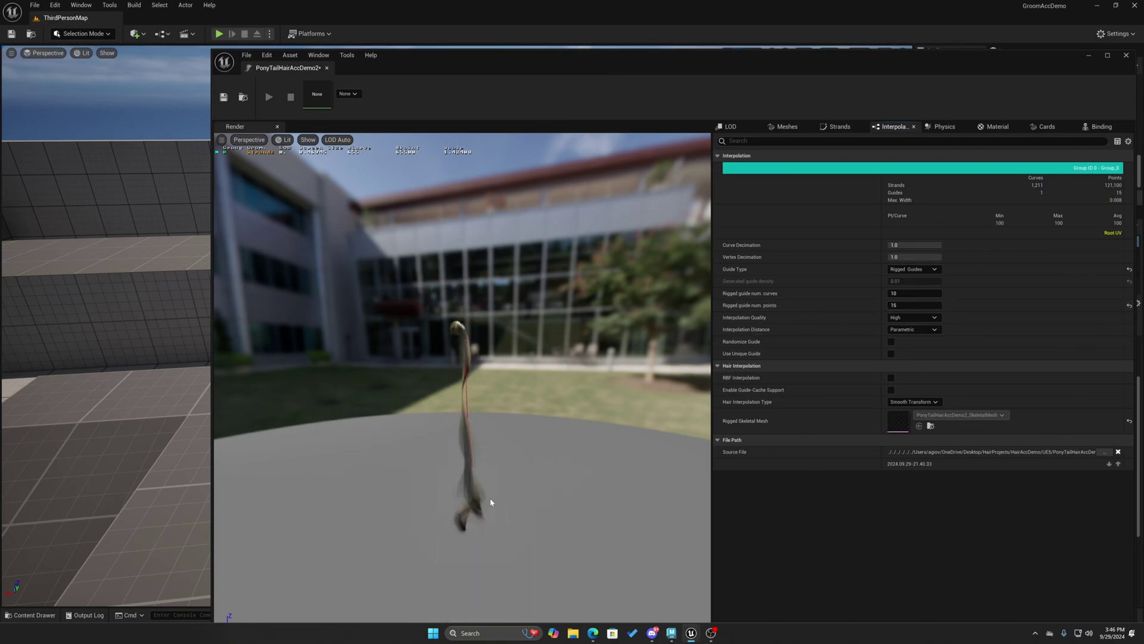
{"action": "scroll", "coordinate": [490, 513], "scroll_direction": "up", "scroll_amount": 8}
{"action": "scroll", "coordinate": [490, 512], "scroll_direction": "down", "scroll_amount": 5}
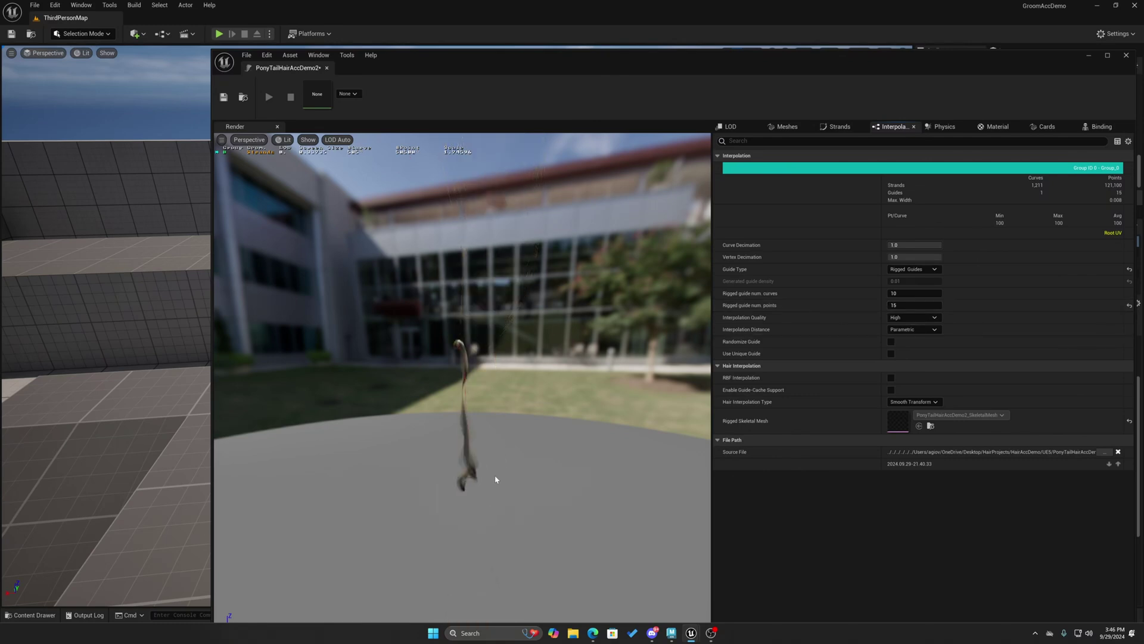
{"action": "scroll", "coordinate": [493, 461], "scroll_direction": "up", "scroll_amount": 4}
{"action": "left_click_drag", "start_coordinate": [492, 460], "coordinate": [520, 438]}
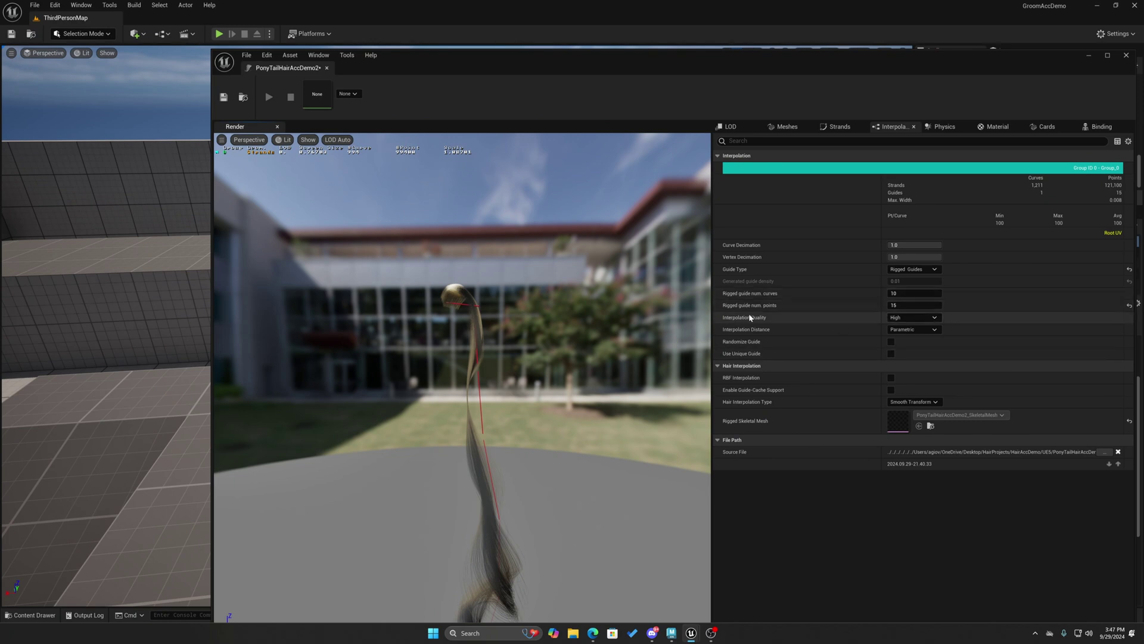
Review the Interpolation Distance options, keeping Parametric, and try Use Unique Guide before turning it off again
{"action": "left_click", "coordinate": [933, 329]}
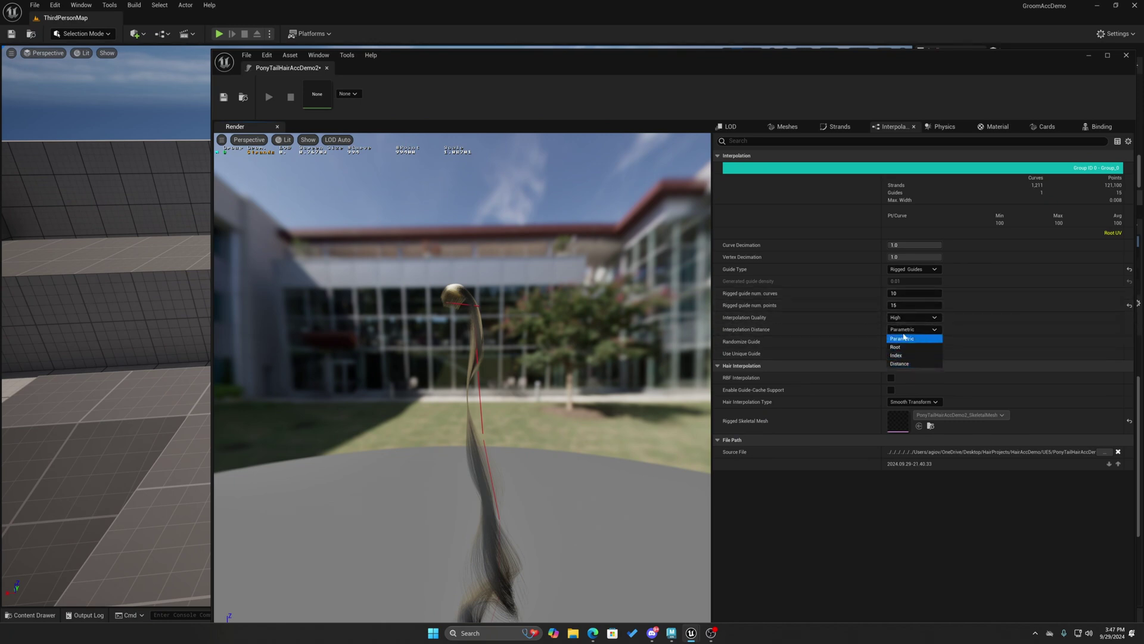
{"action": "left_click", "coordinate": [831, 321]}
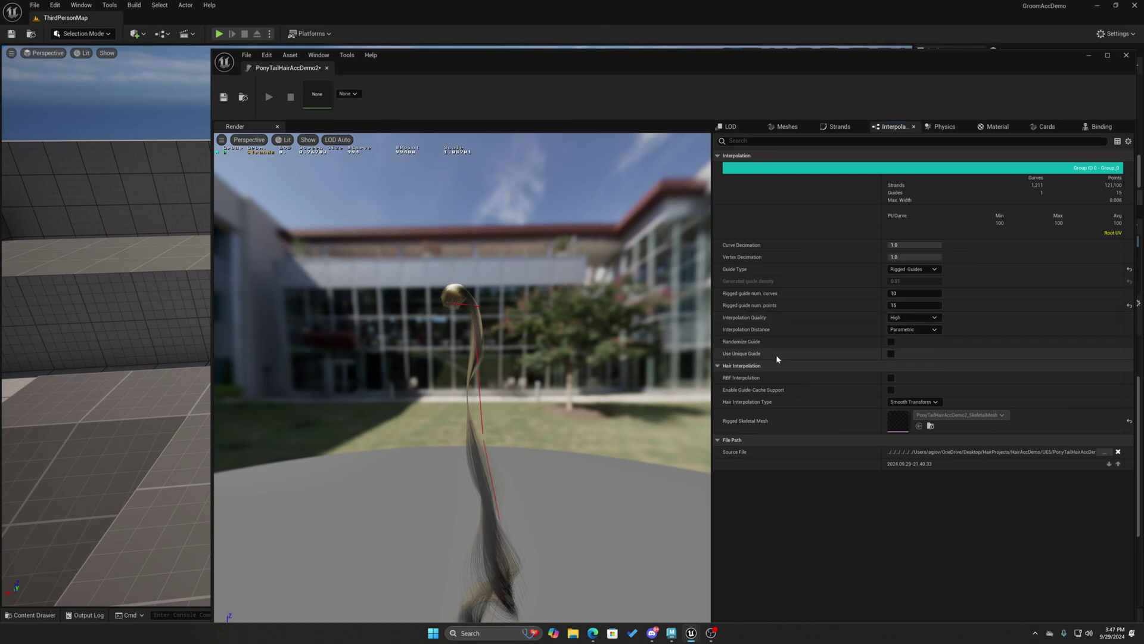
{"action": "left_click", "coordinate": [892, 354]}
{"action": "left_click", "coordinate": [892, 354]}
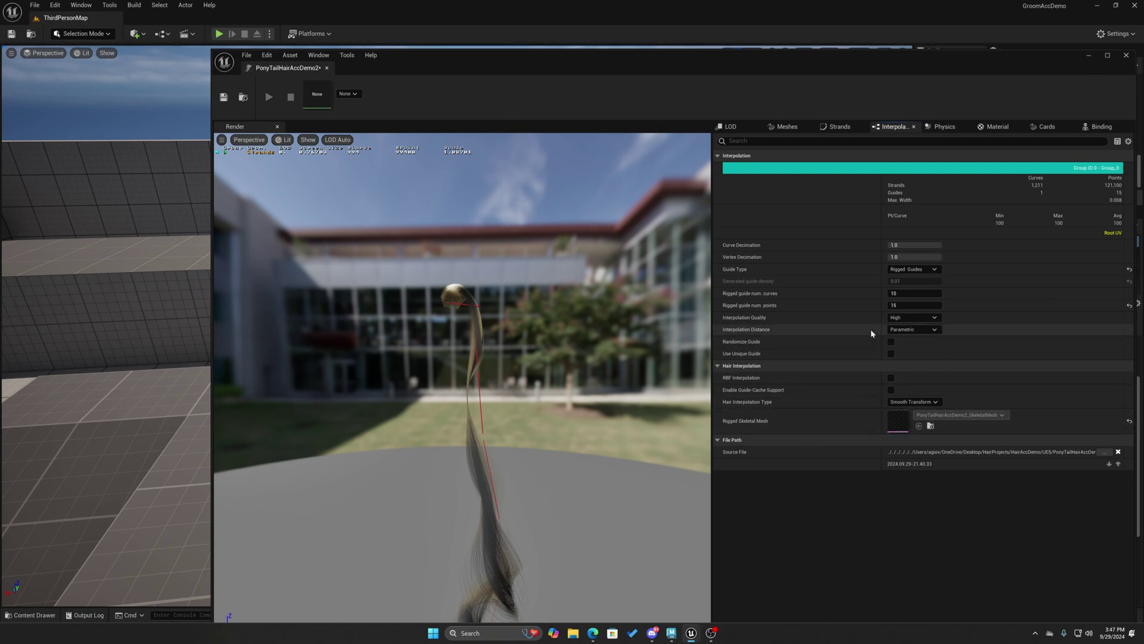
Save the PonyTailHairAccDemo2 groom asset and close its editor
{"action": "left_click_drag", "start_coordinate": [711, 54], "coordinate": [615, 44]}
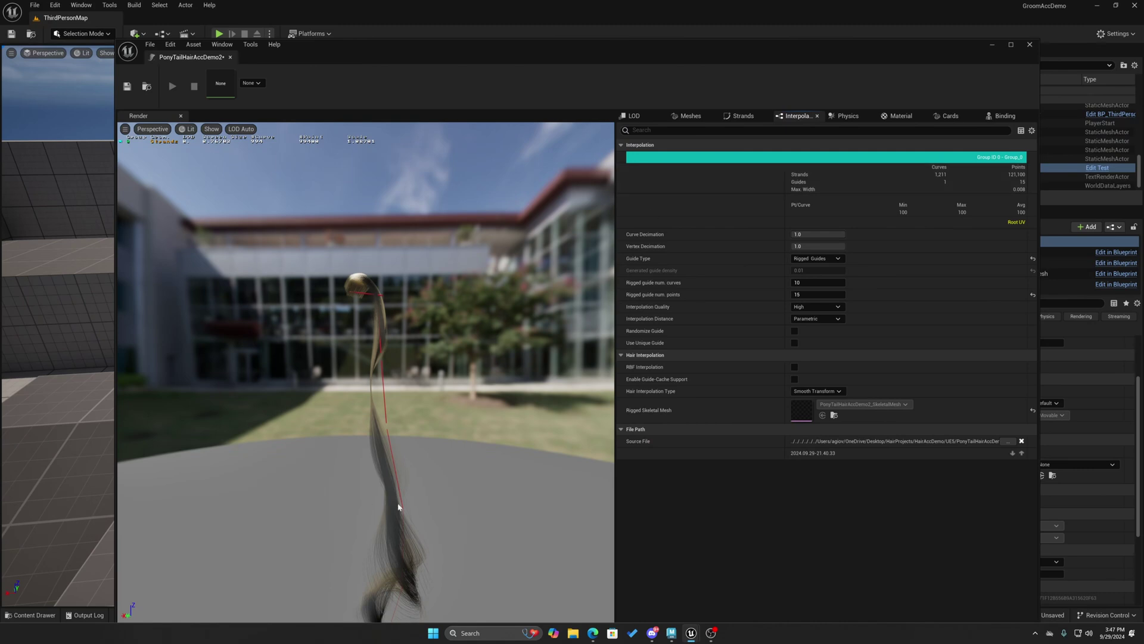
{"action": "left_click", "coordinate": [127, 86]}
{"action": "left_click", "coordinate": [1030, 44]}
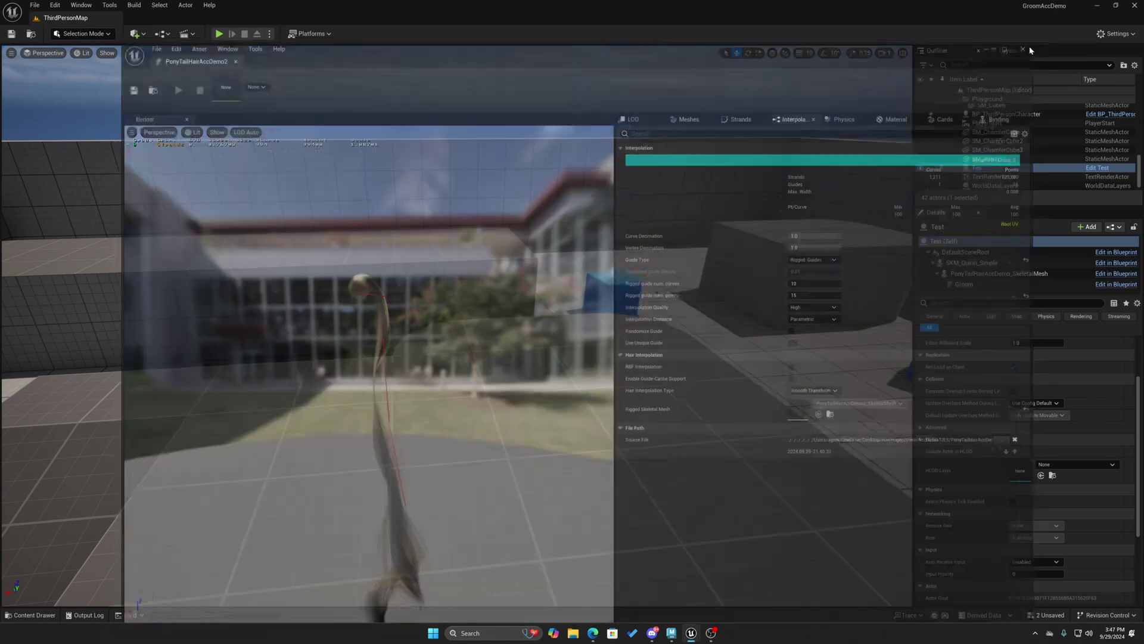
Open the list of available editor windows in the level editor
{"action": "left_click", "coordinate": [81, 4]}
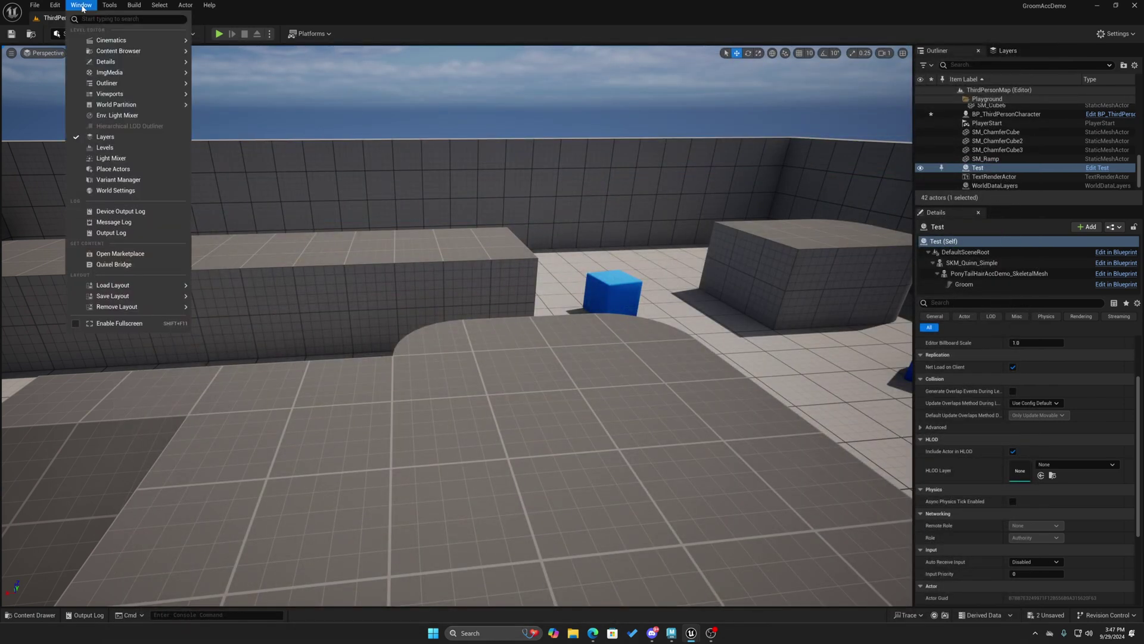
Open a Content Browser window, open PonyTailHairAccDemo2_PhysicsAsset from the AccGroomDemo folder and view its physics bodies from the side
{"action": "mouse_move", "coordinate": [107, 48]}
{"action": "left_click", "coordinate": [232, 51]}
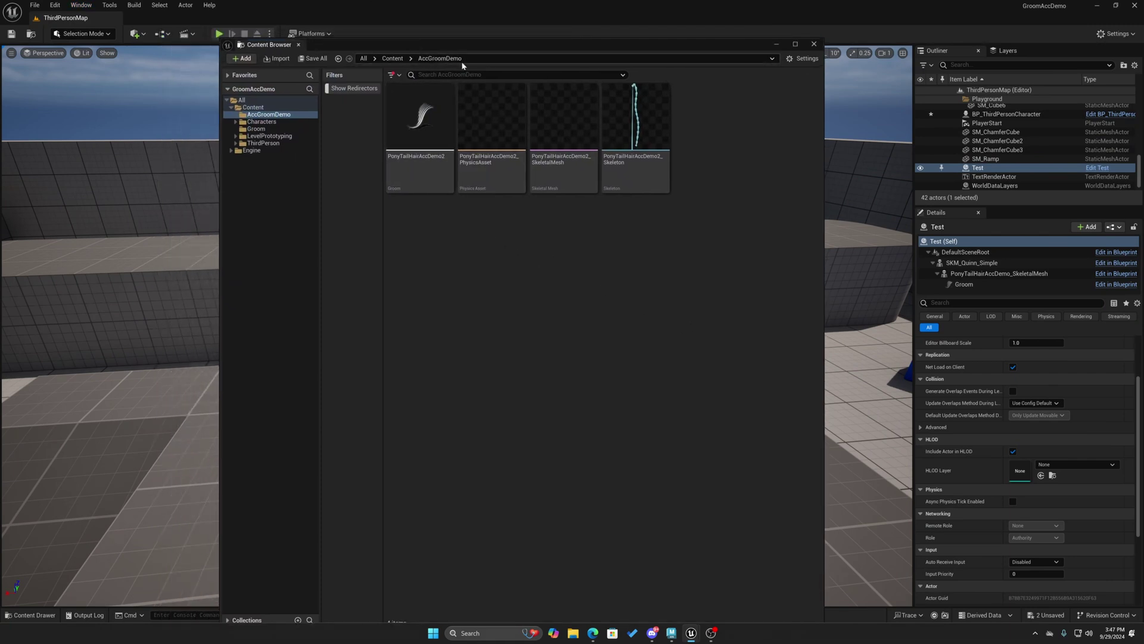
{"action": "left_click", "coordinate": [422, 170]}
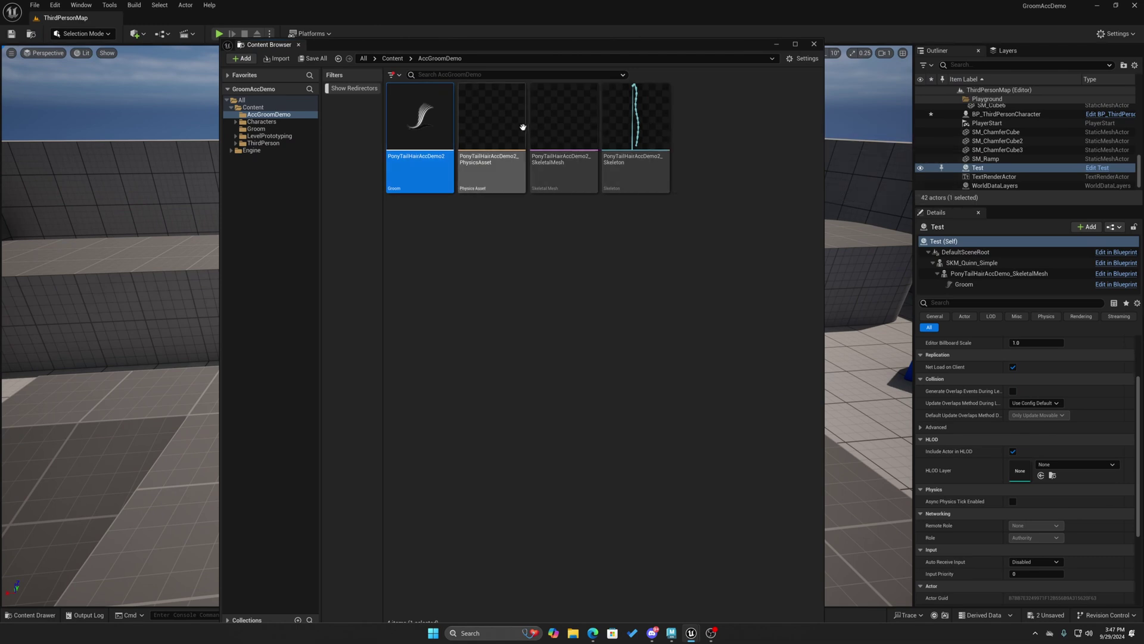
{"action": "double_click", "coordinate": [477, 123]}
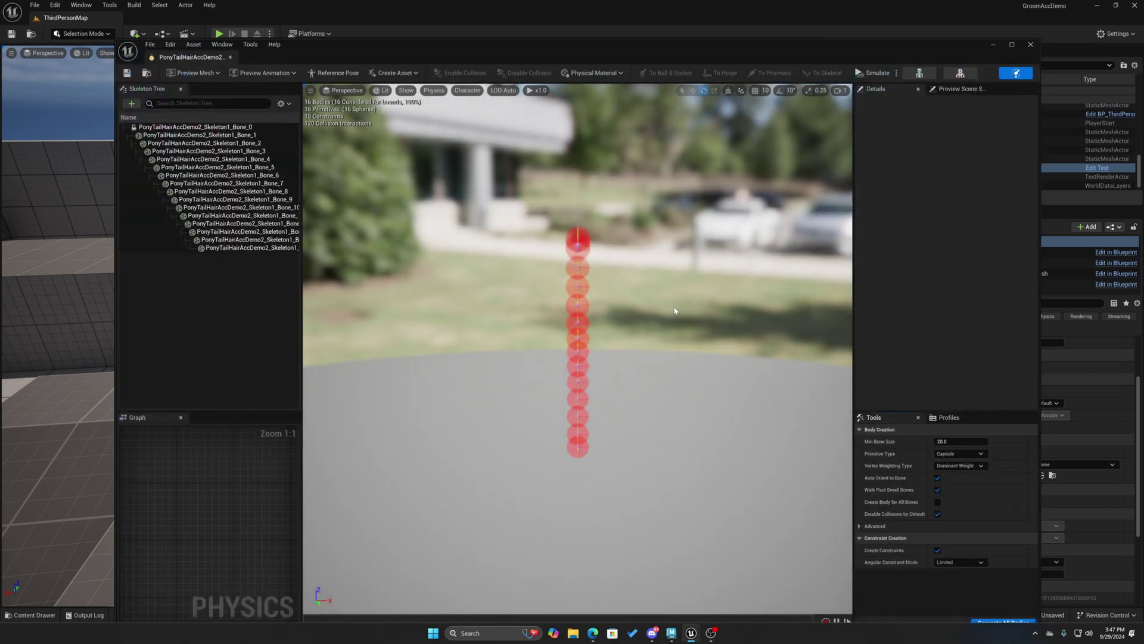
{"action": "left_click_drag", "start_coordinate": [668, 307], "coordinate": [566, 307], "text": "alt"}
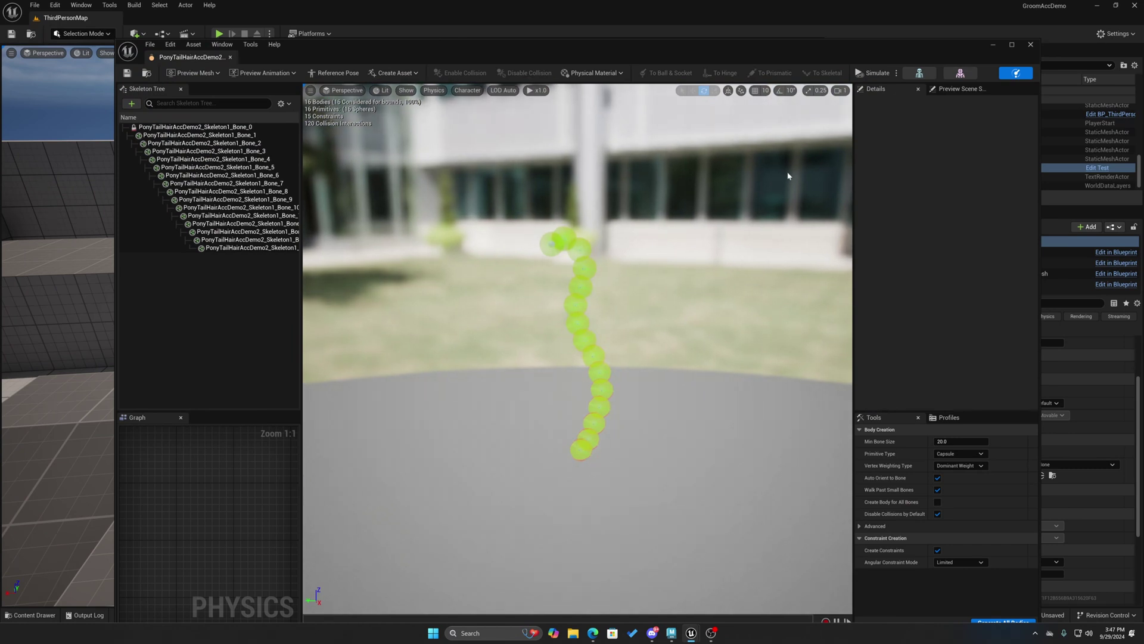
Run and stop the physics simulation on the ponytail bodies a few times, and close the physics asset editor
{"action": "left_click", "coordinate": [874, 73]}
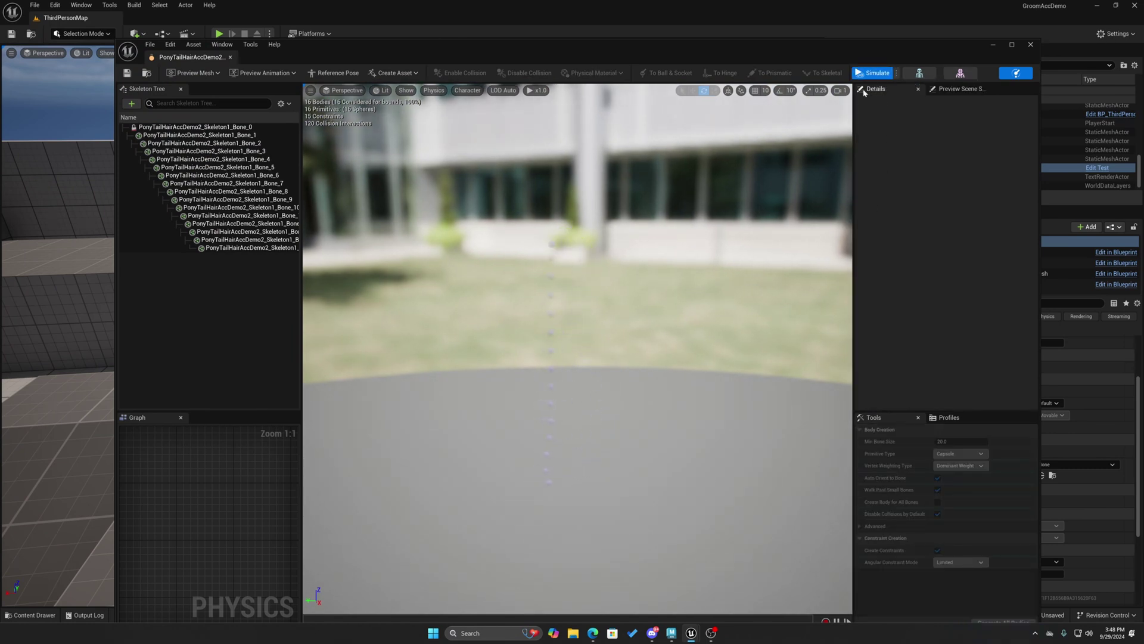
{"action": "left_click", "coordinate": [879, 74]}
{"action": "left_click", "coordinate": [879, 76]}
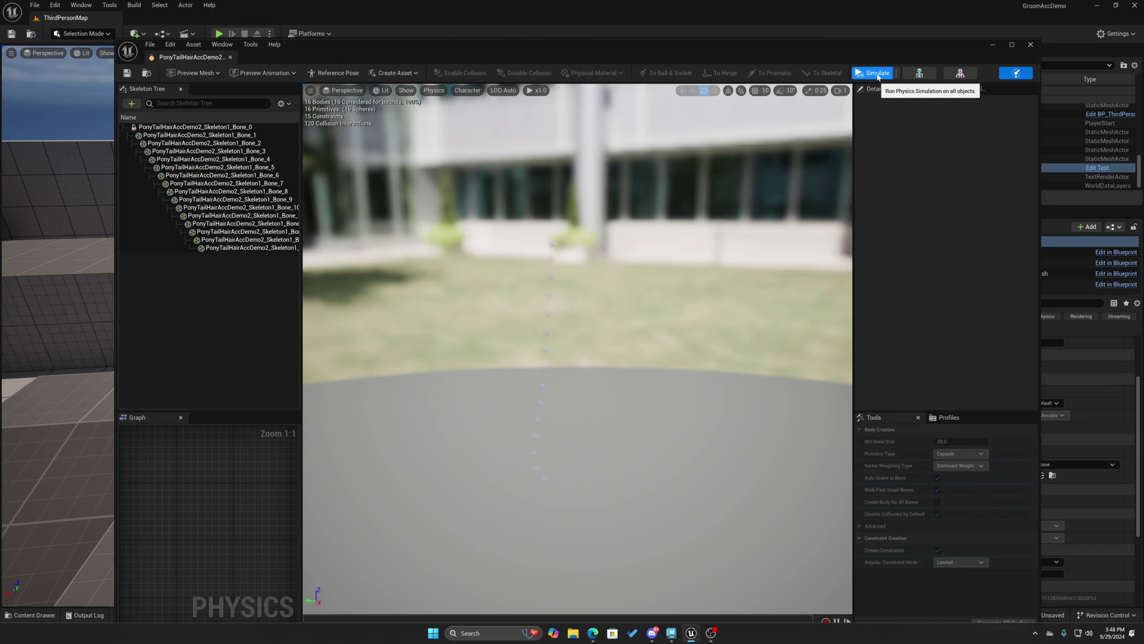
{"action": "left_click", "coordinate": [879, 75]}
{"action": "left_click", "coordinate": [879, 75]}
{"action": "left_click", "coordinate": [879, 76]}
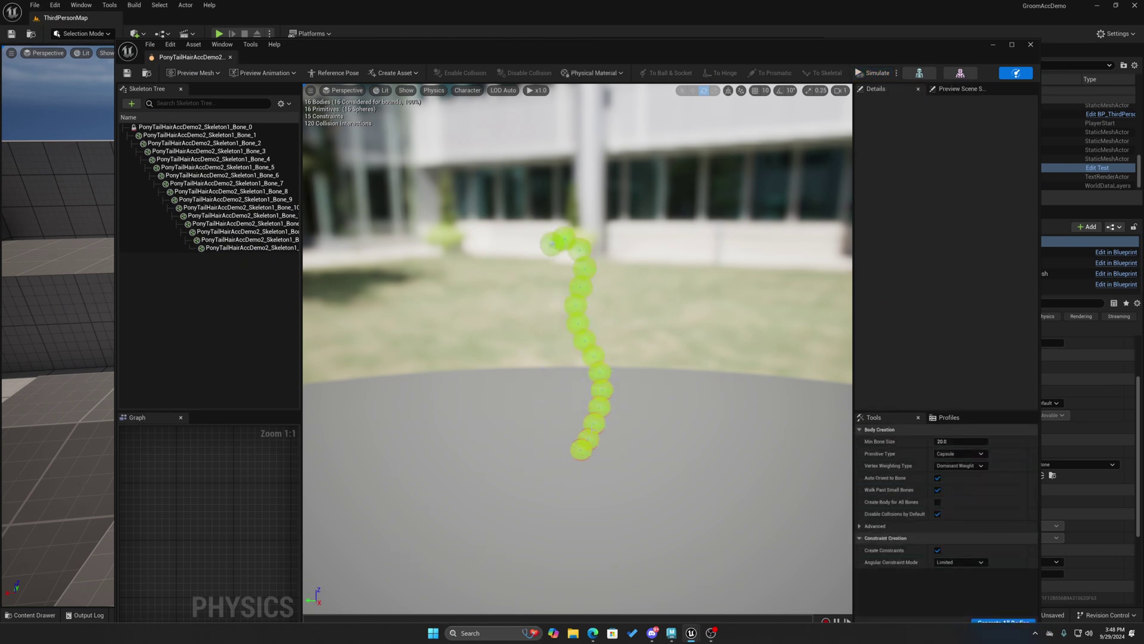
{"action": "left_click", "coordinate": [1030, 46]}
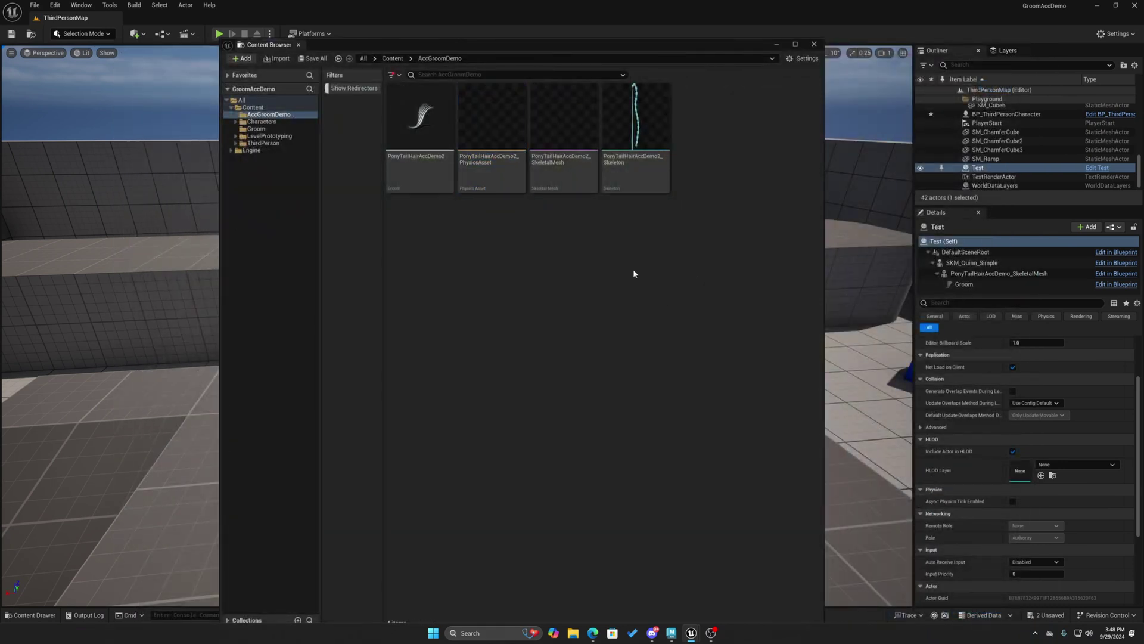
Open PonyTailHairAccDemo2_Skeleton, step through its bone chain down to the last bone, and close the skeleton editor
{"action": "double_click", "coordinate": [656, 143]}
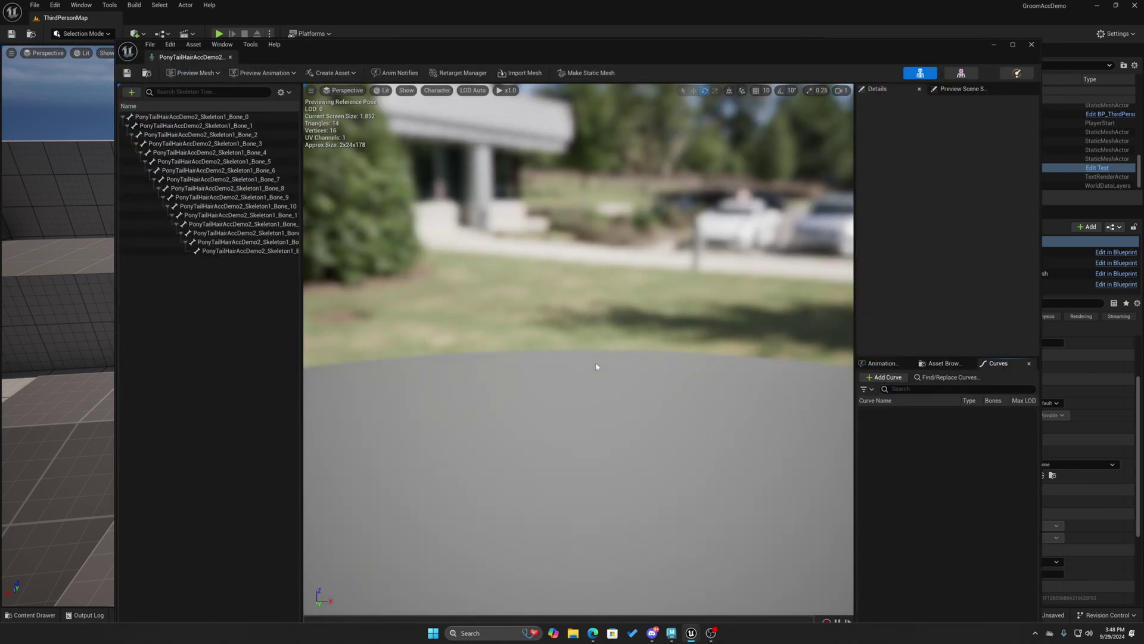
{"action": "left_click", "coordinate": [196, 126]}
{"action": "left_click", "coordinate": [209, 152]}
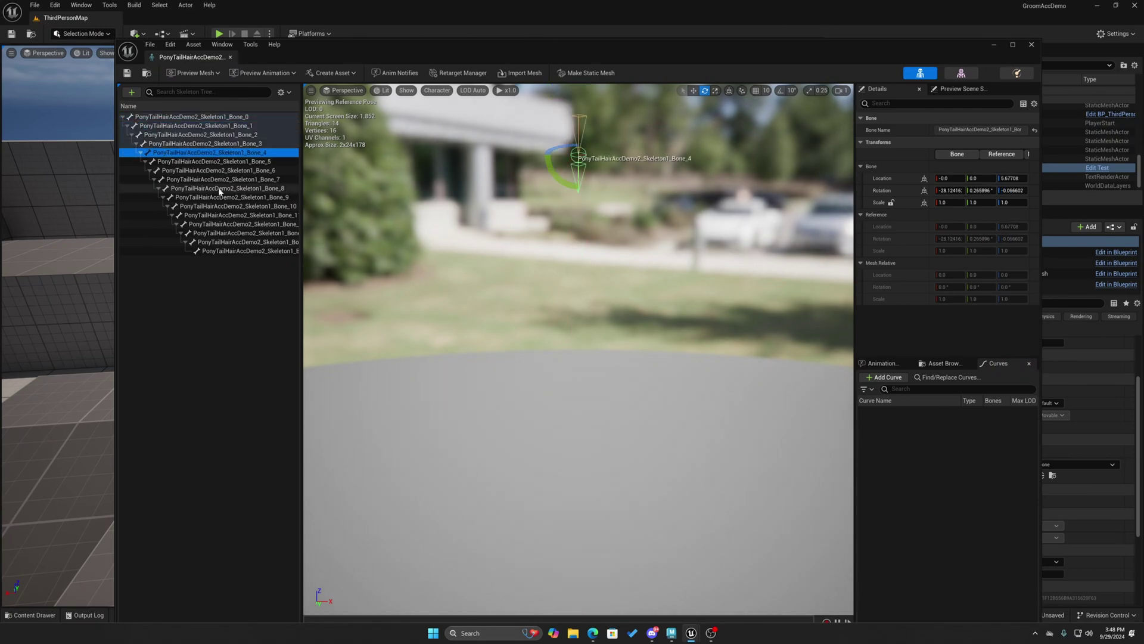
{"action": "key", "text": "Down"}
{"action": "key", "text": "Down"}
{"action": "key", "text": "Down"}
{"action": "key", "text": "Down"}
{"action": "key", "text": "Down"}
{"action": "key", "text": "Down"}
{"action": "key", "text": "Down"}
{"action": "key", "text": "Down"}
{"action": "key", "text": "Down"}
{"action": "key", "text": "Down"}
{"action": "key", "text": "Down"}
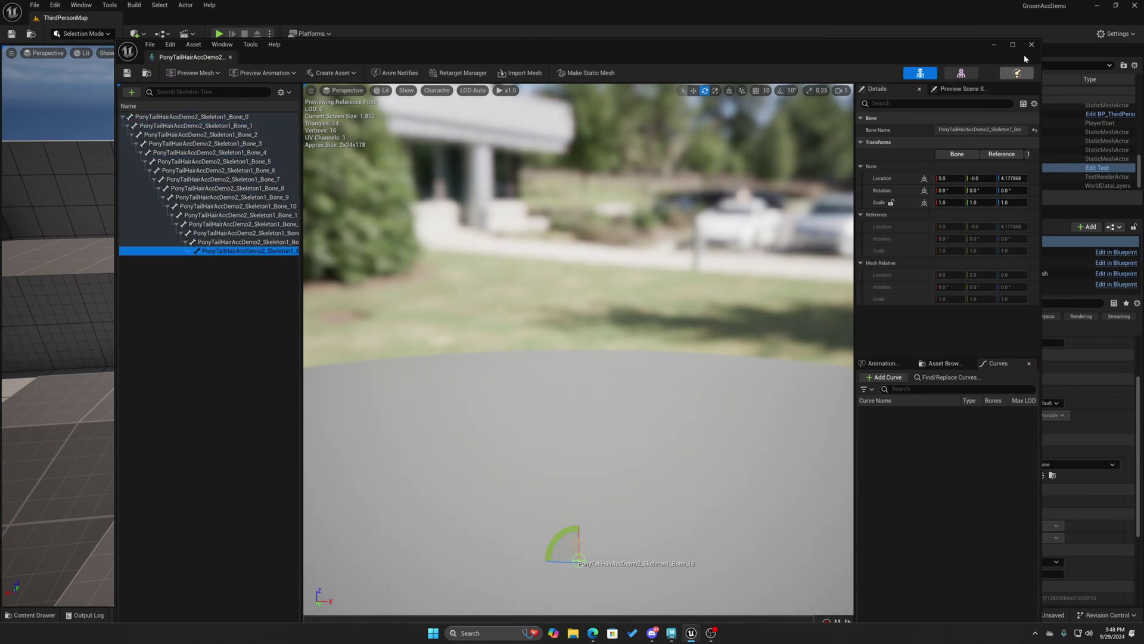
{"action": "left_click", "coordinate": [1032, 44]}
Open PonyTailHairAccDemo2_SkeletalMesh, examine its preview and material slots, and close the editor
{"action": "left_click", "coordinate": [559, 136]}
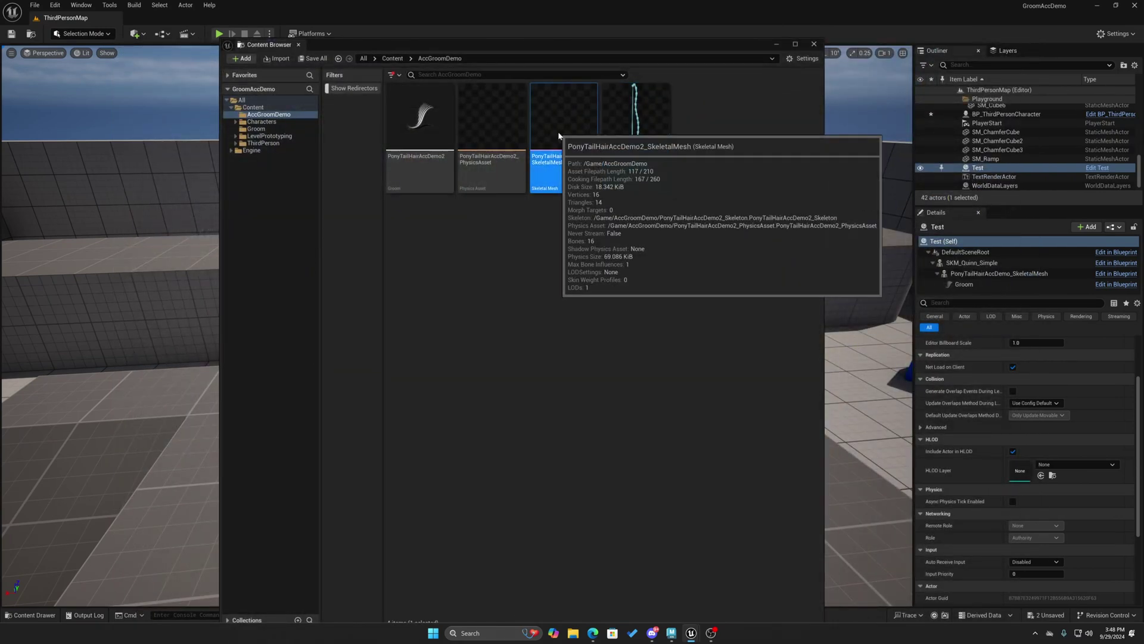
{"action": "double_click", "coordinate": [559, 136]}
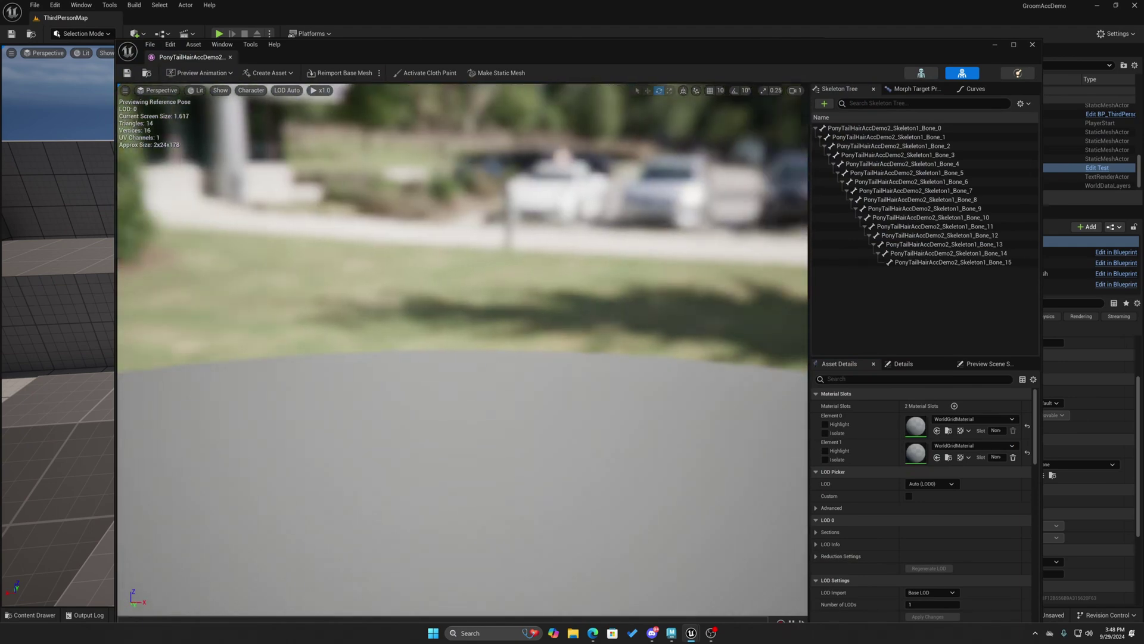
{"action": "left_click_drag", "start_coordinate": [465, 358], "coordinate": [387, 358]}
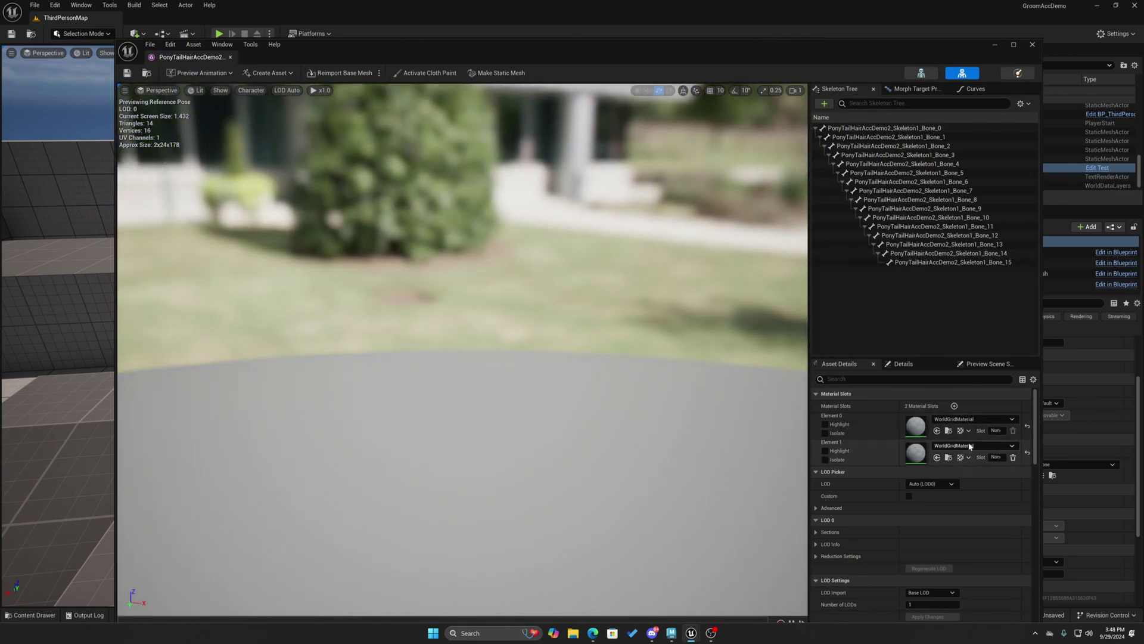
{"action": "left_click", "coordinate": [1032, 45]}
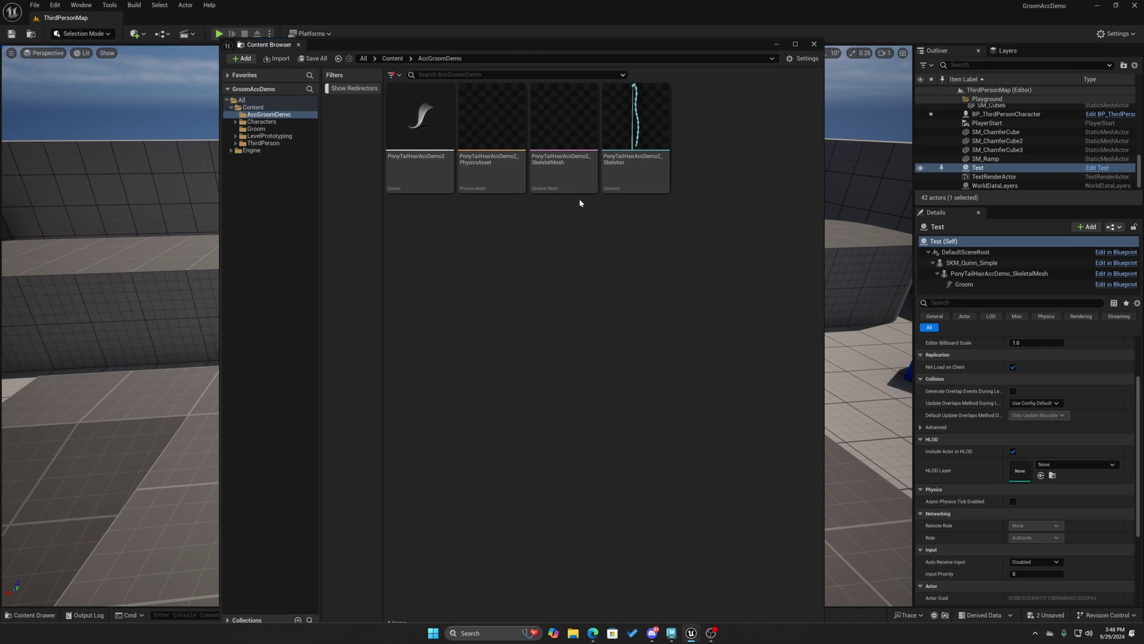
Create a Blueprint Class with Actor as parent in the AccGroomDemo folder and name it HairAccTest
{"action": "left_click_drag", "start_coordinate": [713, 48], "coordinate": [645, 36]}
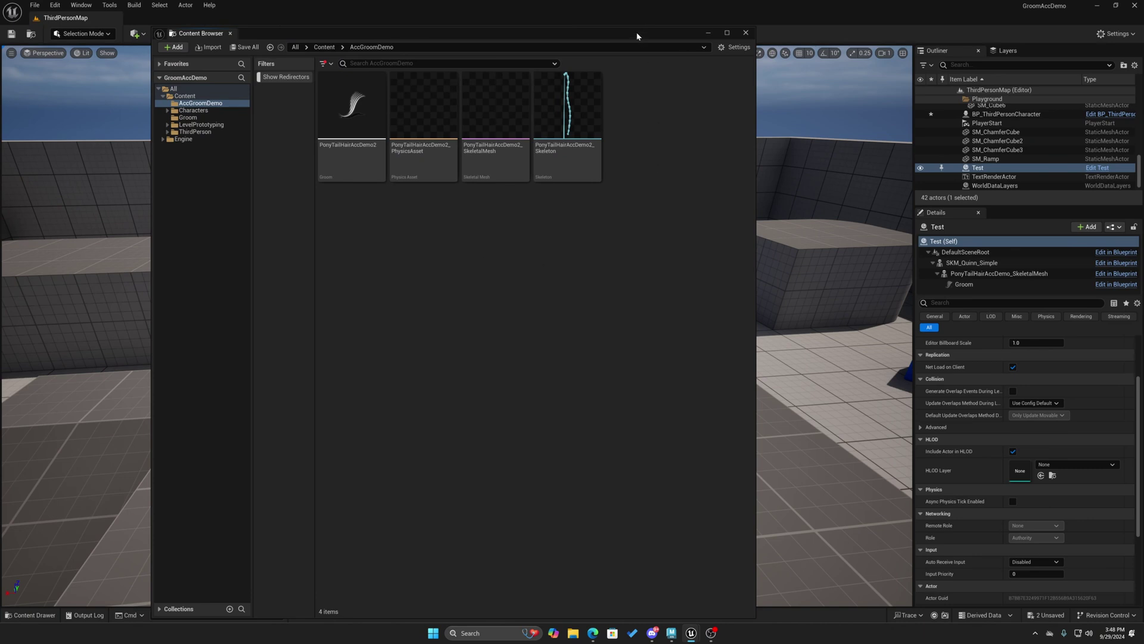
{"action": "left_click_drag", "start_coordinate": [637, 36], "coordinate": [593, 40]}
{"action": "right_click", "coordinate": [345, 256]}
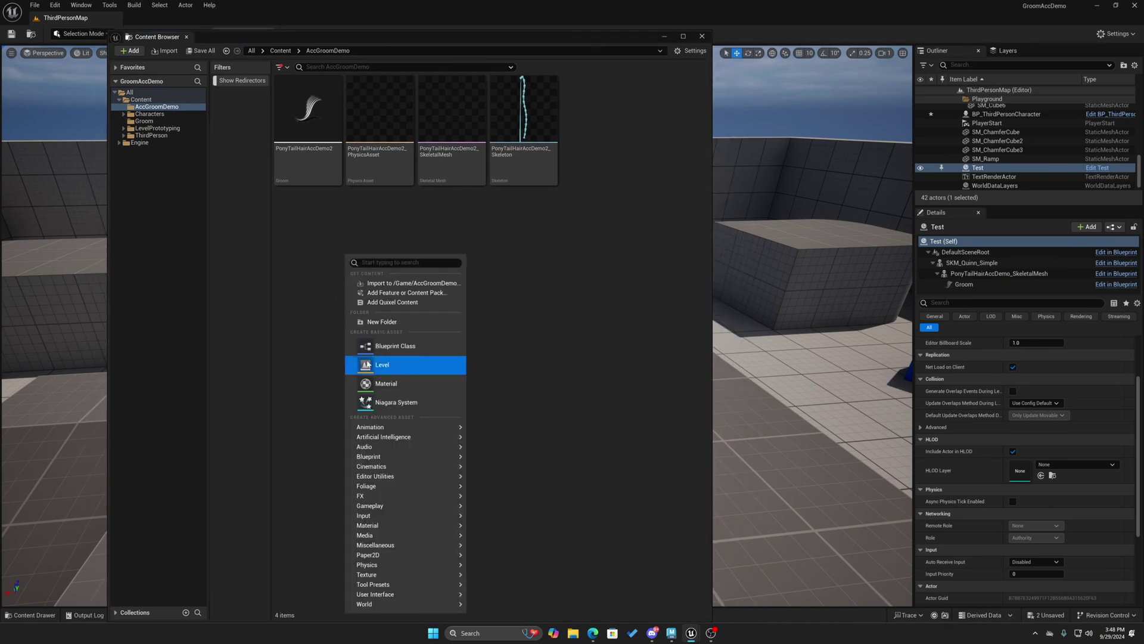
{"action": "left_click", "coordinate": [397, 347]}
{"action": "left_click", "coordinate": [469, 253]}
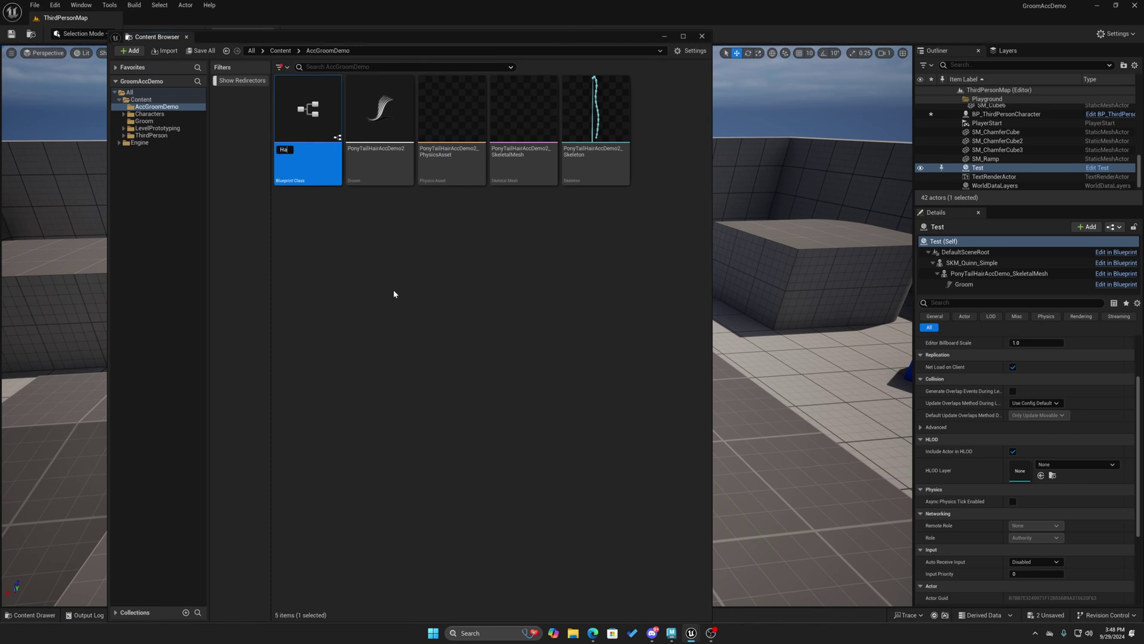
{"action": "type", "text": "HairAccTest"}
{"action": "key", "text": "Return"}
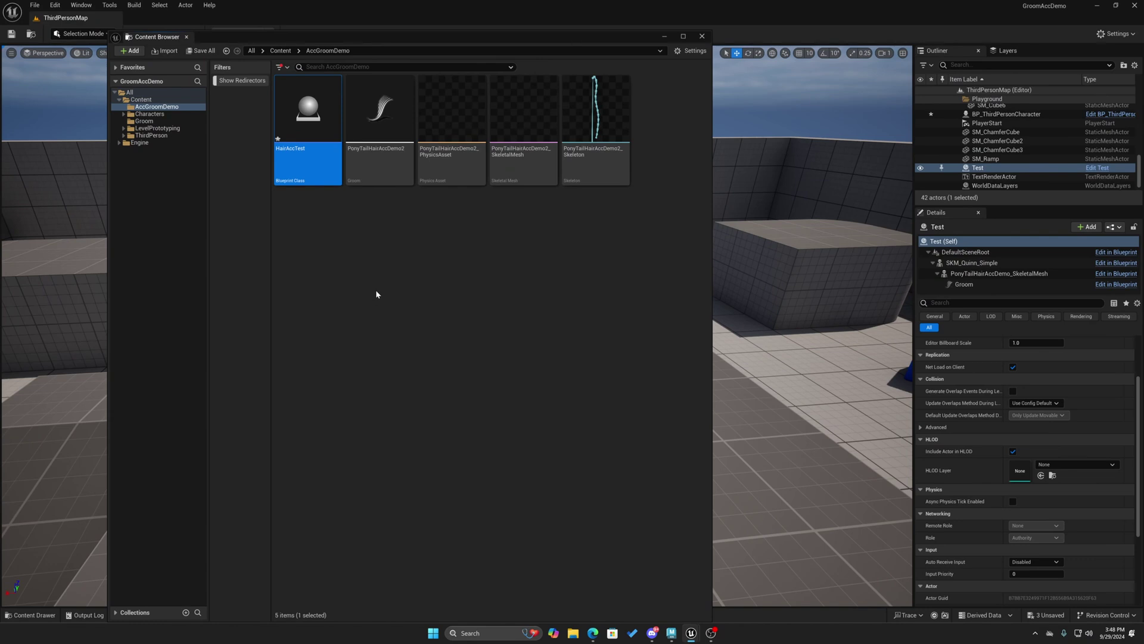
Open the HairAccTest blueprint and arrange its window so the Content Browser assets stay reachable
{"action": "double_click", "coordinate": [313, 128]}
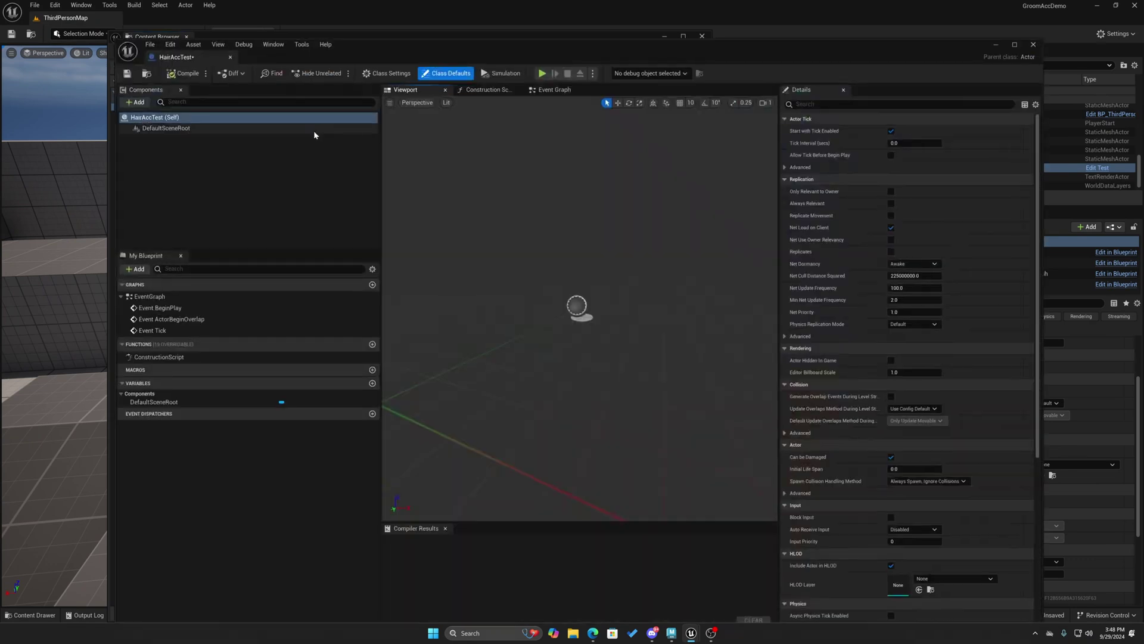
{"action": "left_click", "coordinate": [334, 45]}
{"action": "left_click_drag", "start_coordinate": [396, 43], "coordinate": [499, 91]}
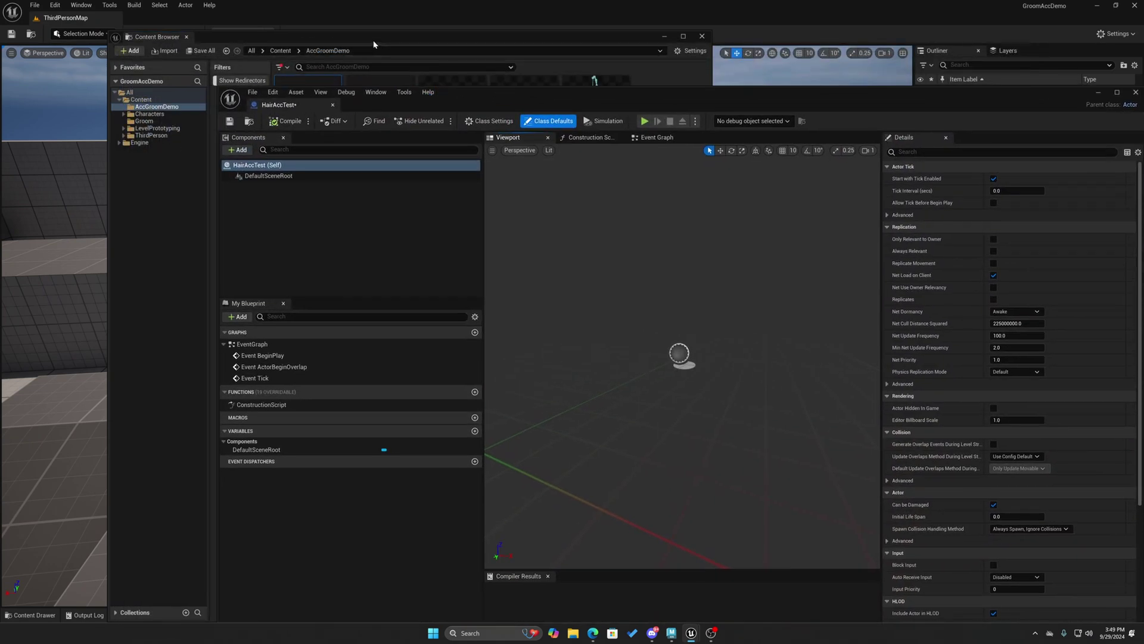
{"action": "left_click_drag", "start_coordinate": [373, 44], "coordinate": [355, 44]}
Turn off Enable Simulation and Force Visible in the PonyTailHairAccDemo2 groom's physics settings and save the groom
{"action": "left_click", "coordinate": [386, 113]}
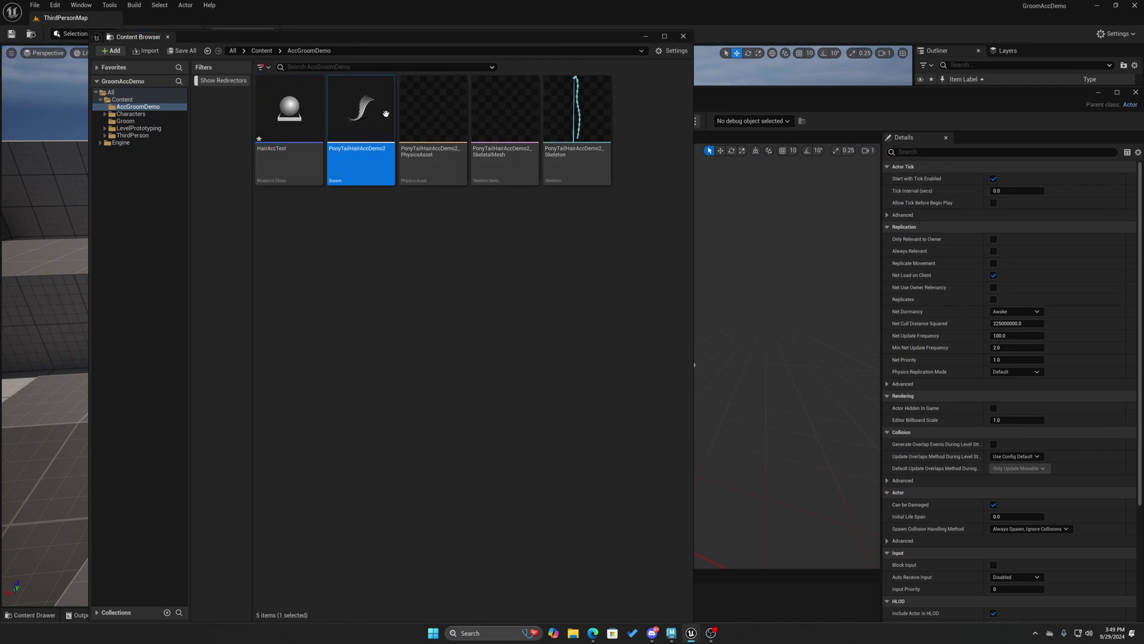
{"action": "double_click", "coordinate": [386, 113]}
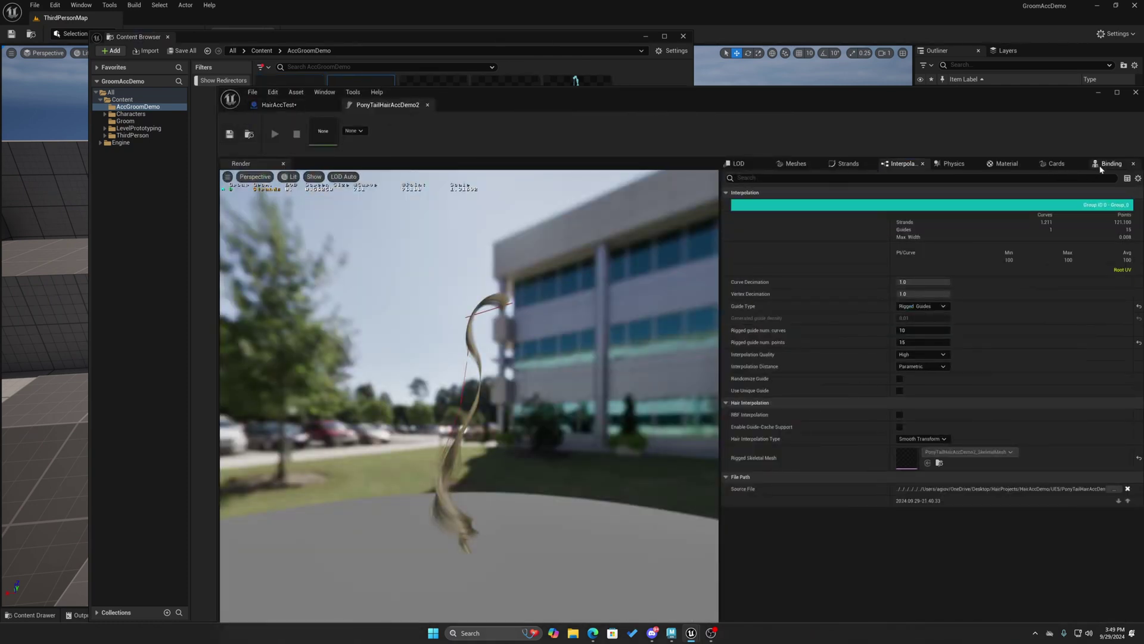
{"action": "left_click", "coordinate": [952, 164]}
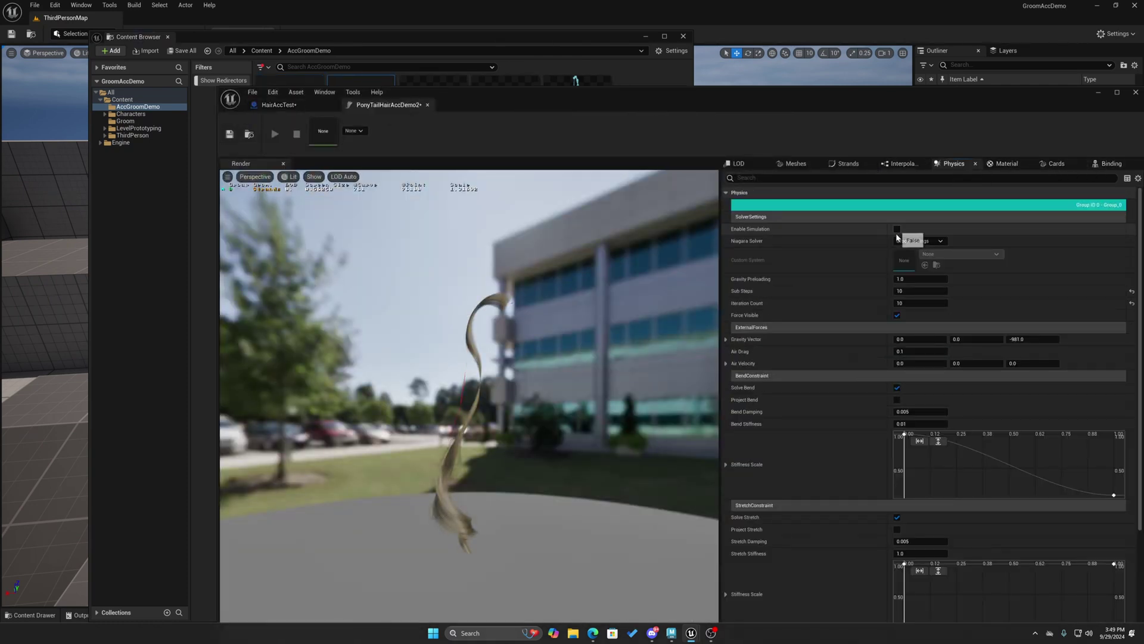
{"action": "left_click", "coordinate": [897, 315]}
{"action": "left_click", "coordinate": [897, 315]}
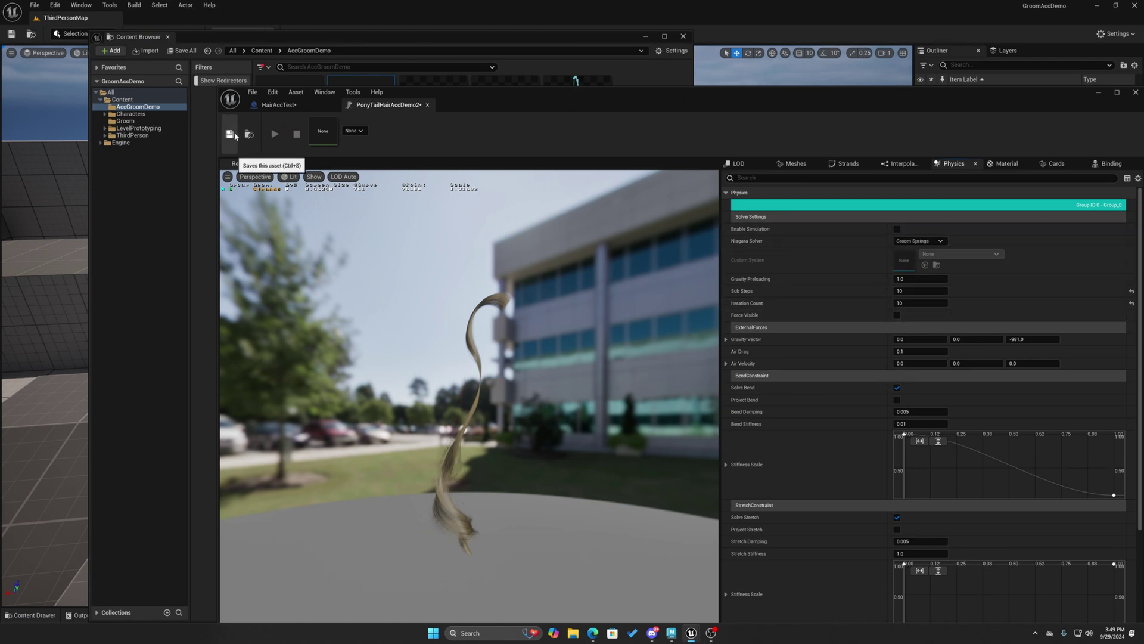
Return to the HairAccTest blueprint and save it
{"action": "left_click_drag", "start_coordinate": [1066, 95], "coordinate": [1022, 95]}
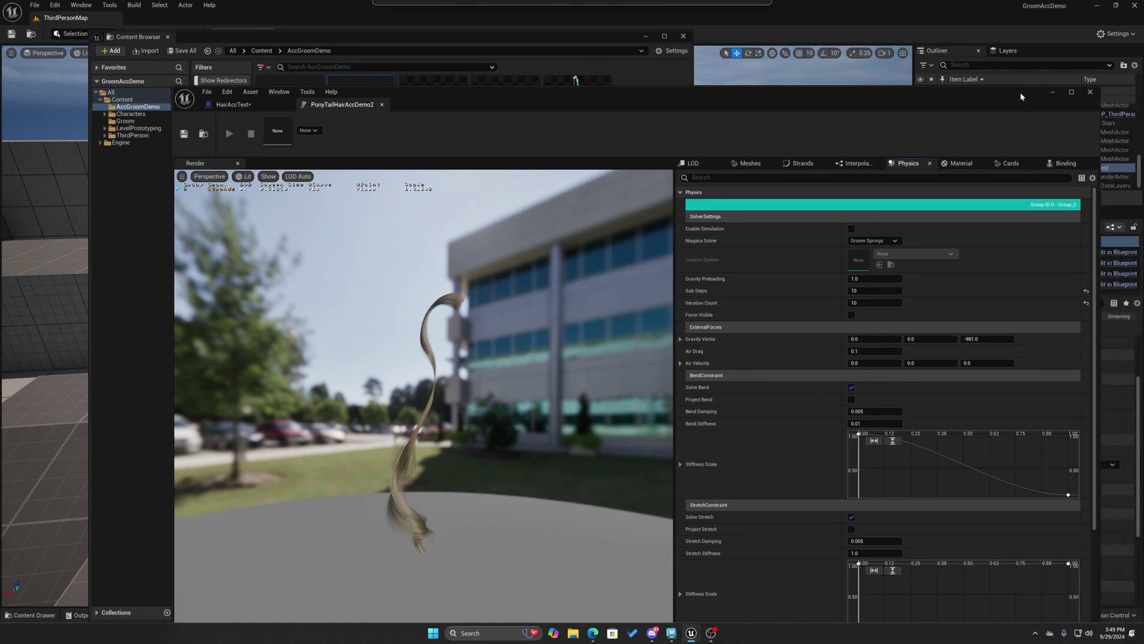
{"action": "left_click", "coordinate": [260, 106]}
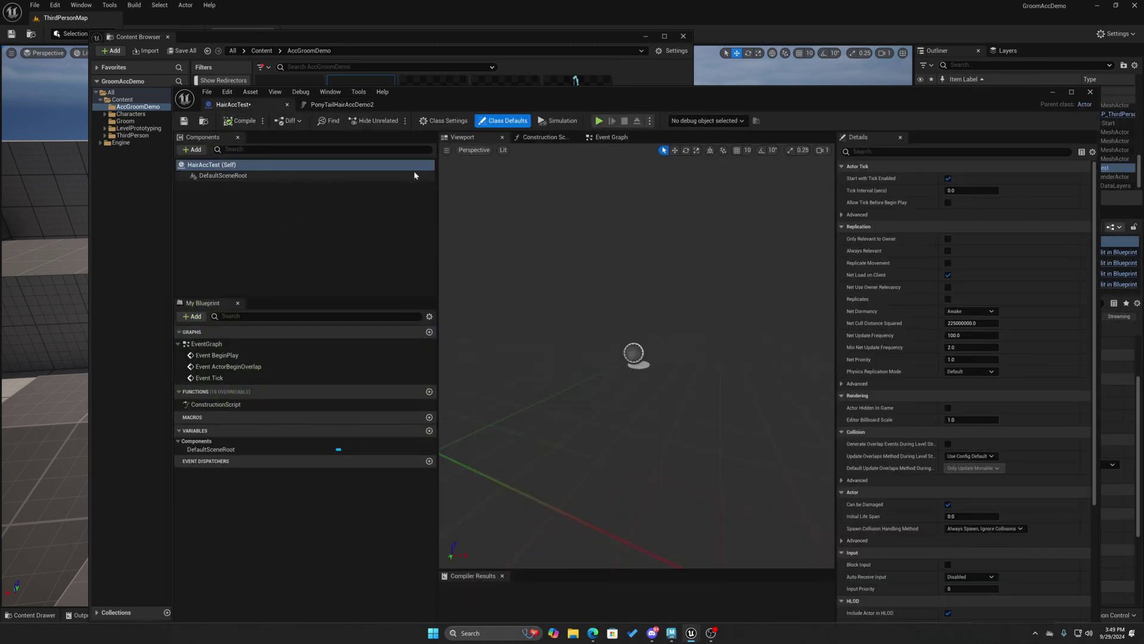
{"action": "left_click", "coordinate": [184, 121]}
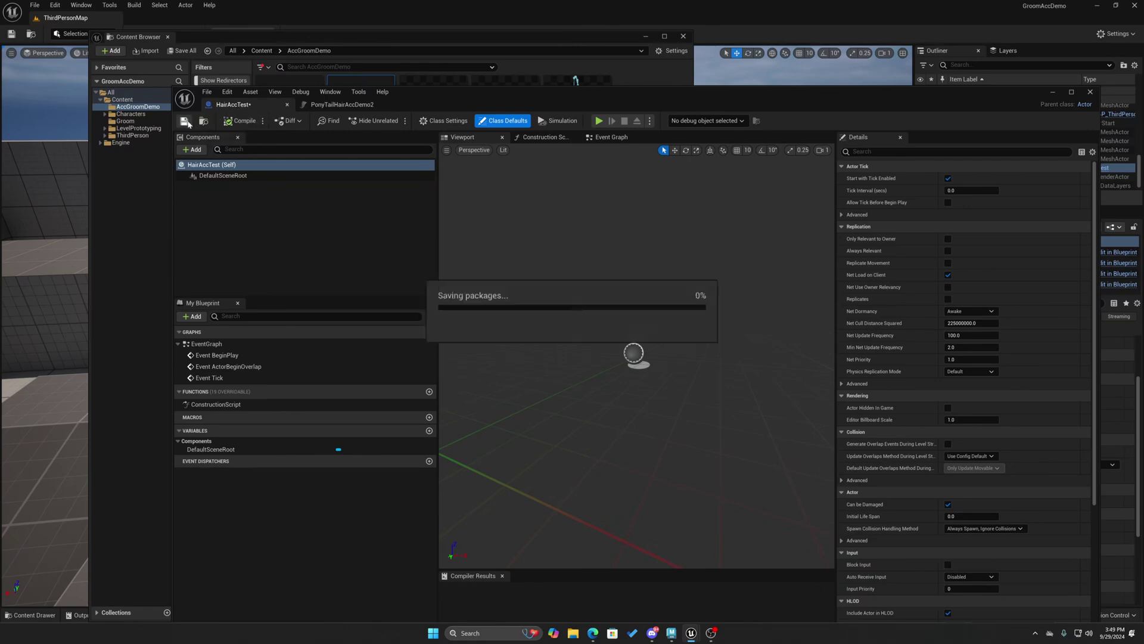
Browse to the Characters/Mannequins/Meshes folder and place the Content Browser so SKM_Quinn_Simple sits beside the HairAccTest blueprint
{"action": "left_click", "coordinate": [473, 40]}
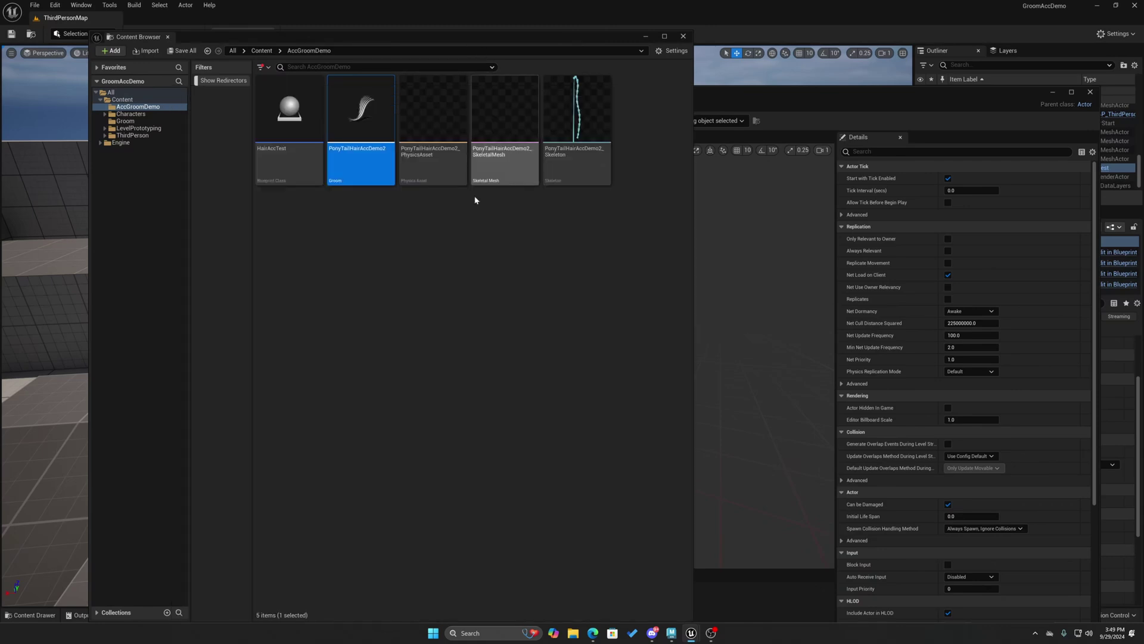
{"action": "left_click_drag", "start_coordinate": [511, 36], "coordinate": [422, 48]}
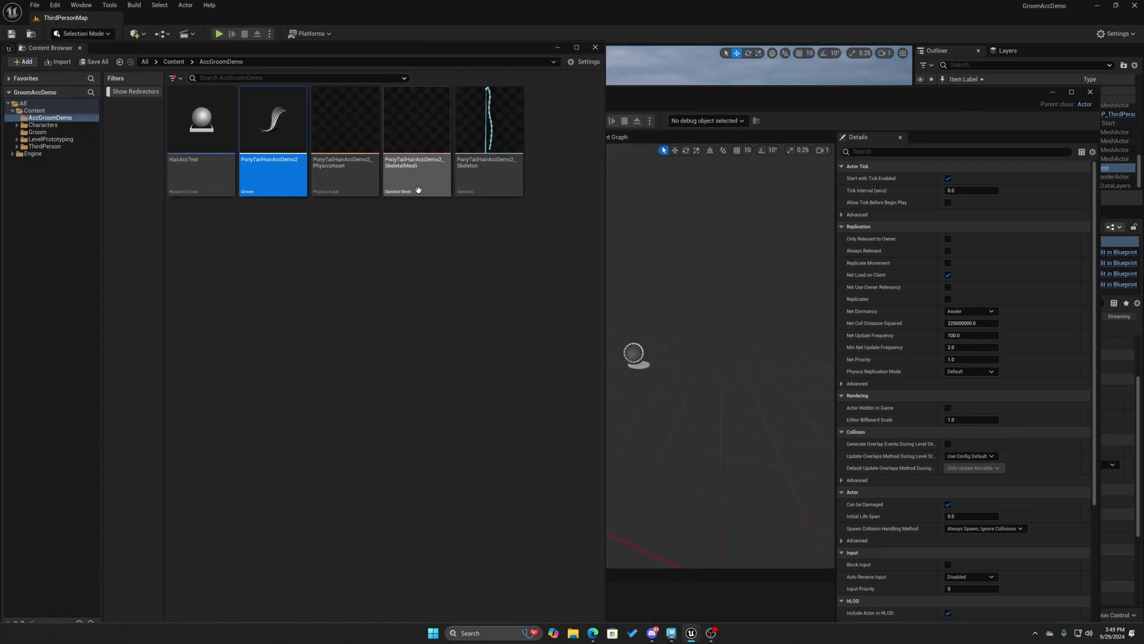
{"action": "left_click", "coordinate": [48, 146]}
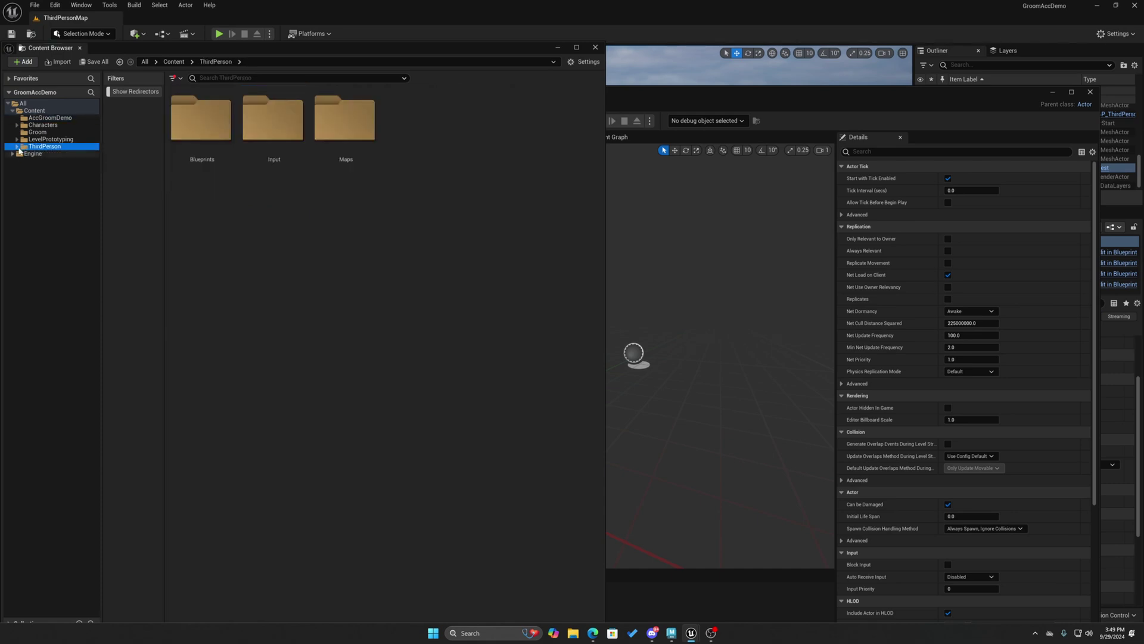
{"action": "left_click", "coordinate": [17, 147]}
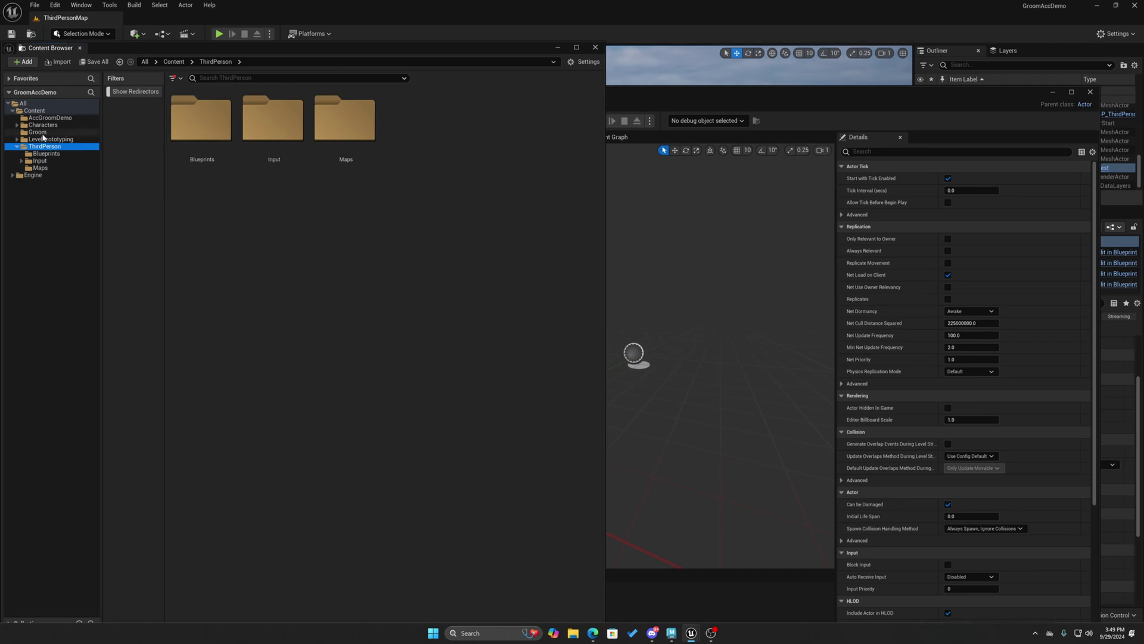
{"action": "left_click", "coordinate": [43, 125]}
{"action": "double_click", "coordinate": [272, 149]}
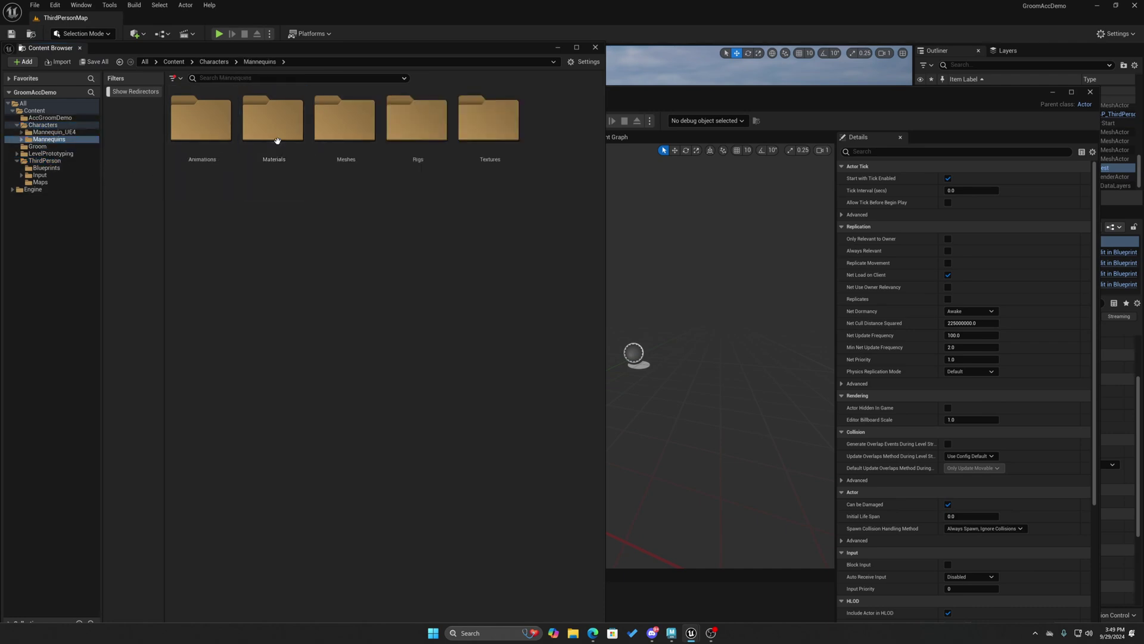
{"action": "double_click", "coordinate": [332, 143]}
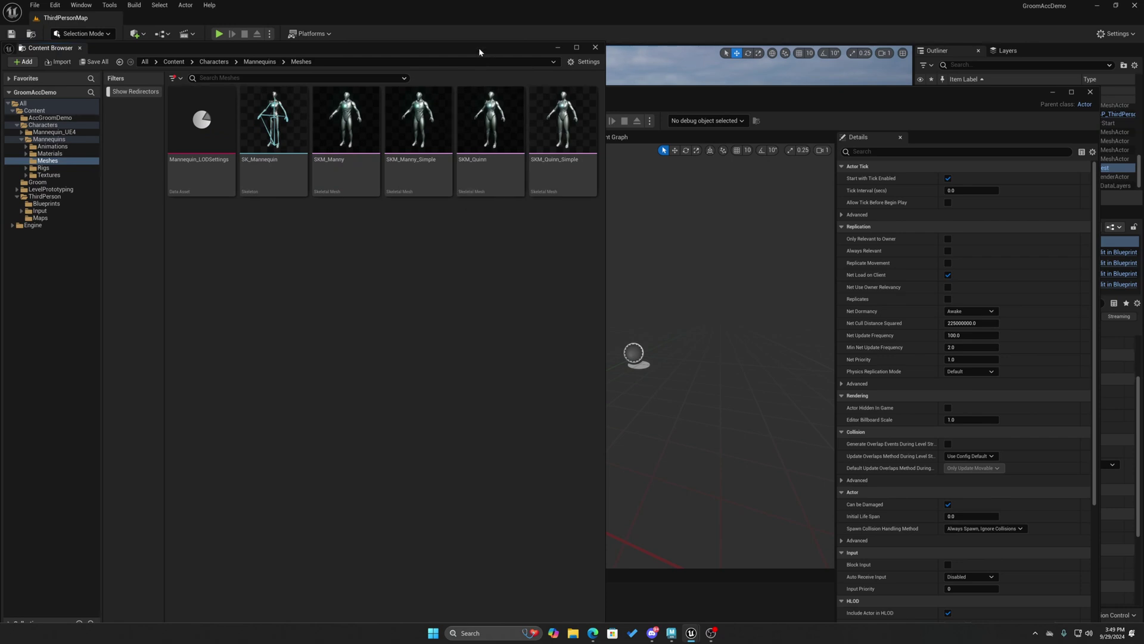
{"action": "left_click_drag", "start_coordinate": [478, 47], "coordinate": [167, 87]}
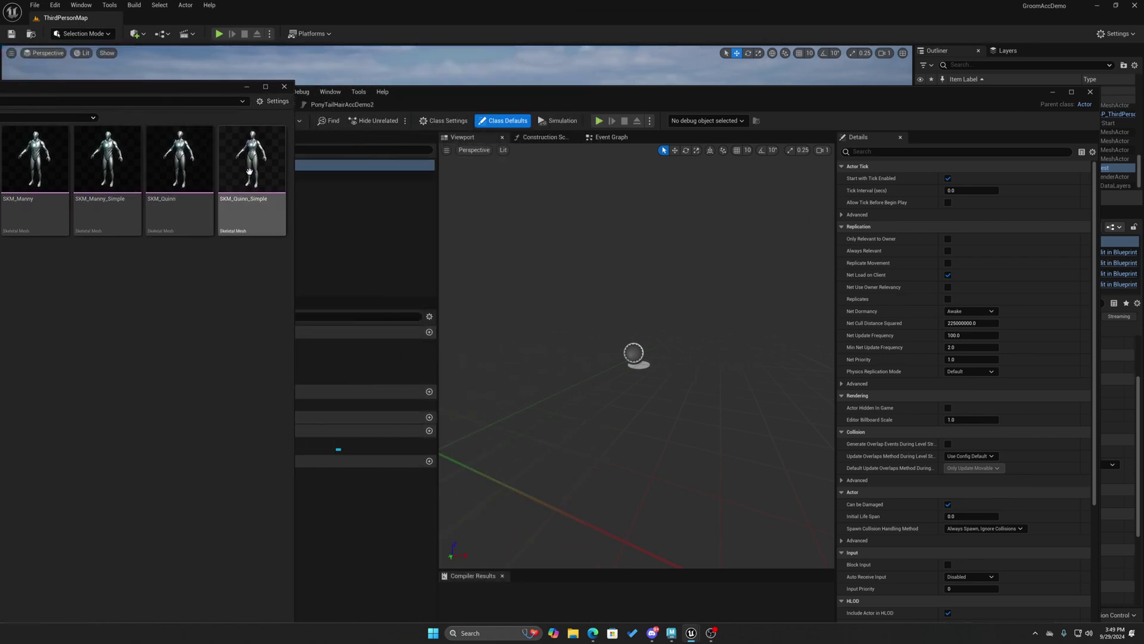
Add the SKM_Quinn_Simple skeletal mesh to the HairAccTest blueprint as a component under DefaultSceneRoot and select it
{"action": "left_click_drag", "start_coordinate": [246, 173], "coordinate": [495, 285]}
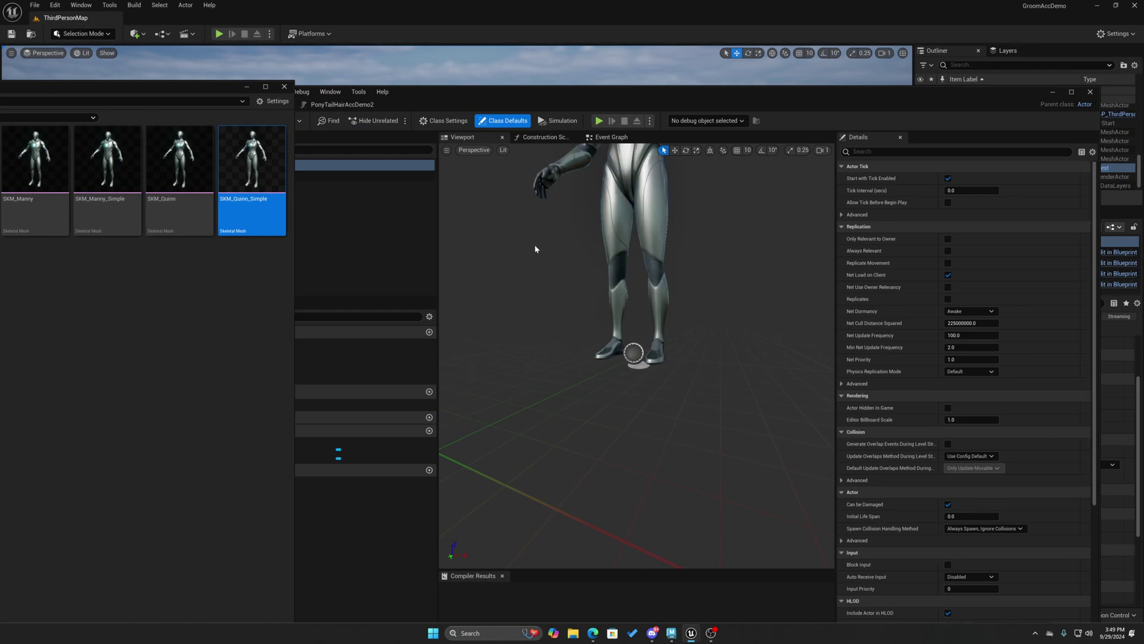
{"action": "left_click_drag", "start_coordinate": [560, 103], "coordinate": [678, 109]}
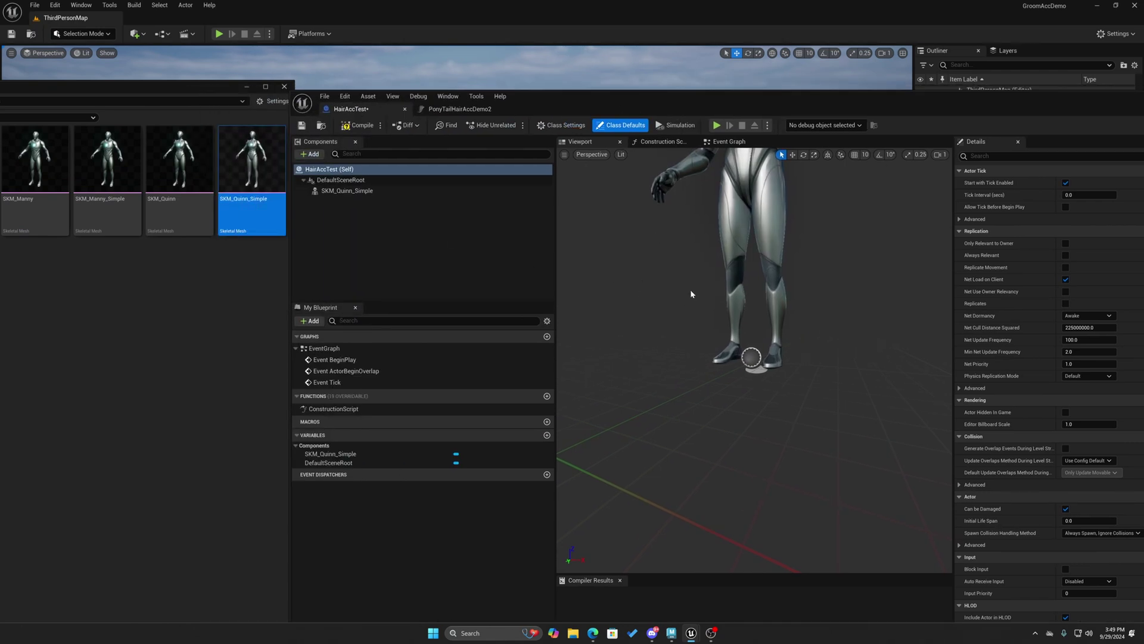
{"action": "scroll", "coordinate": [730, 287], "scroll_direction": "down", "scroll_amount": 5}
{"action": "scroll", "coordinate": [732, 284], "scroll_direction": "up", "scroll_amount": 2}
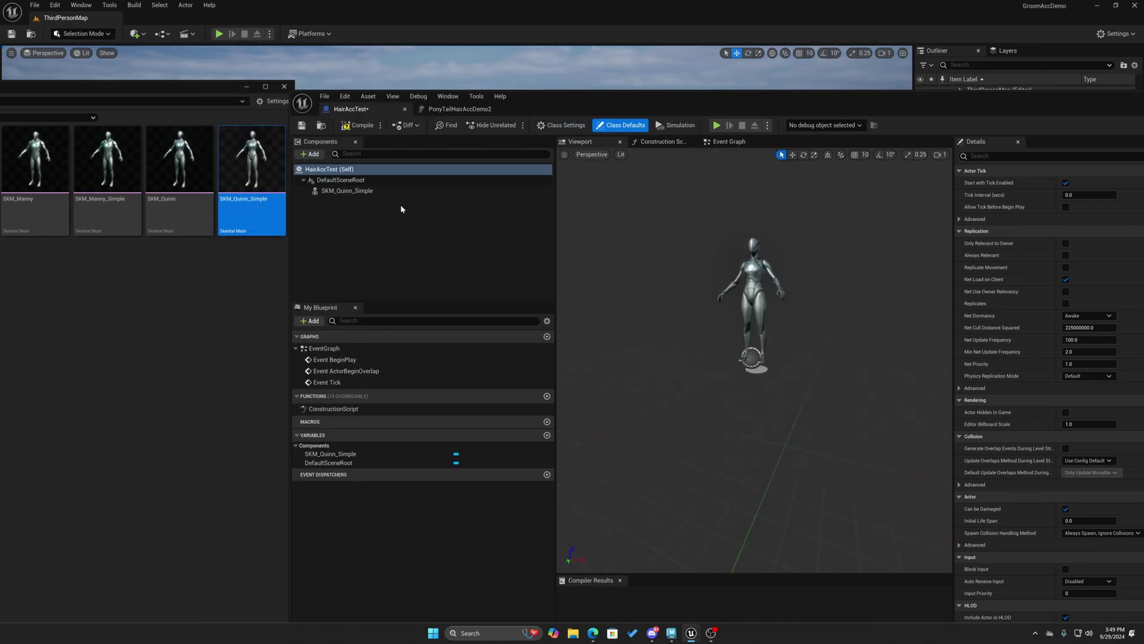
{"action": "left_click", "coordinate": [381, 191]}
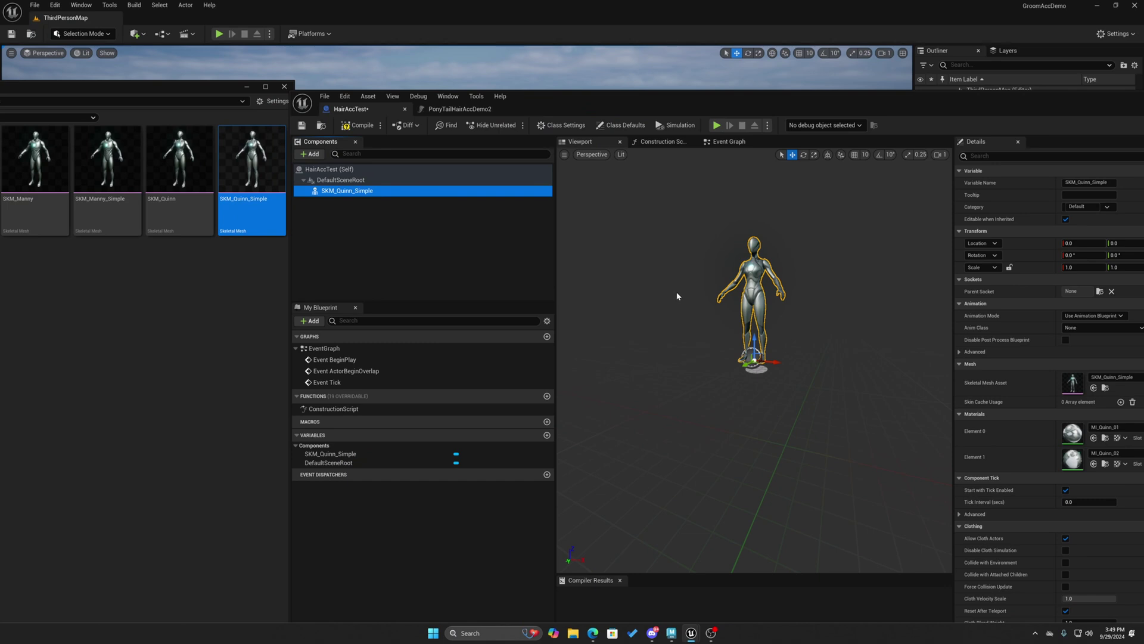
{"action": "left_click_drag", "start_coordinate": [754, 310], "coordinate": [724, 313], "text": "alt"}
{"action": "right_click_drag", "start_coordinate": [725, 313], "coordinate": [817, 322], "text": "alt"}
{"action": "middle_click_drag", "start_coordinate": [754, 298], "coordinate": [727, 536], "text": "alt"}
{"action": "right_click_drag", "start_coordinate": [817, 358], "coordinate": [691, 361], "text": "alt"}
{"action": "mouse_move", "coordinate": [715, 360]}
{"action": "left_mouse_down", "text": "alt"}
{"action": "mouse_move", "coordinate": [792, 358]}
{"action": "mouse_move", "coordinate": [632, 360]}
{"action": "mouse_move", "coordinate": [697, 360]}
{"action": "left_mouse_up", "text": "alt"}
{"action": "right_click_drag", "start_coordinate": [717, 360], "coordinate": [769, 360], "text": "alt"}
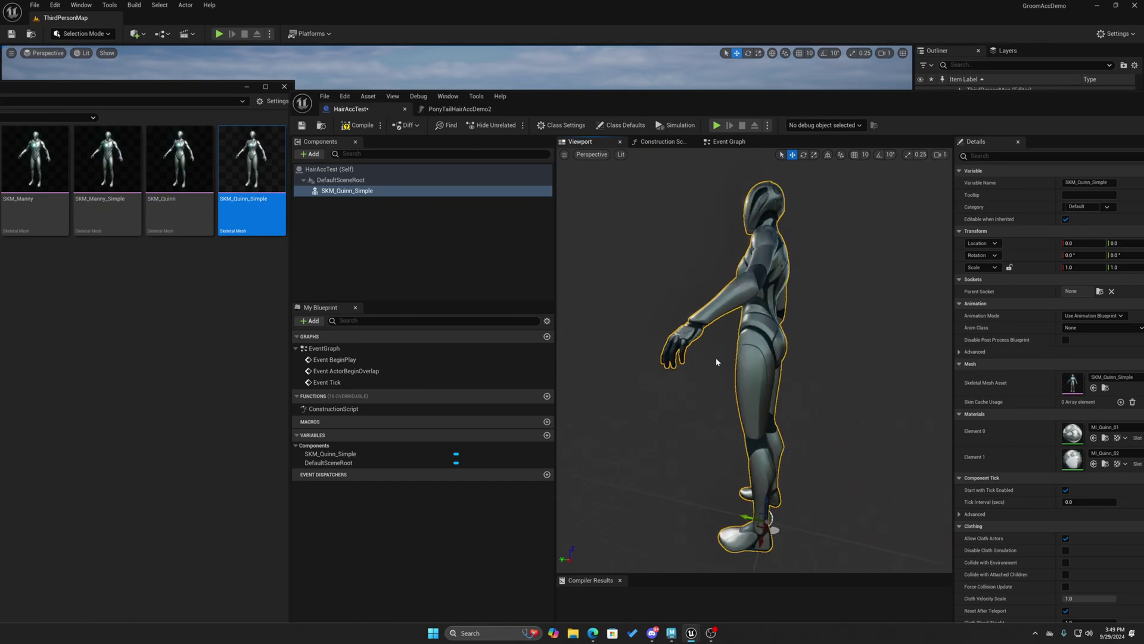
{"action": "left_click_drag", "start_coordinate": [718, 360], "coordinate": [763, 364], "text": "alt"}
Add PonyTailHairAccDemo2_SkeletalMesh from the AccGroomDemo folder as a child component of SKM_Quinn_Simple
{"action": "left_click", "coordinate": [191, 277]}
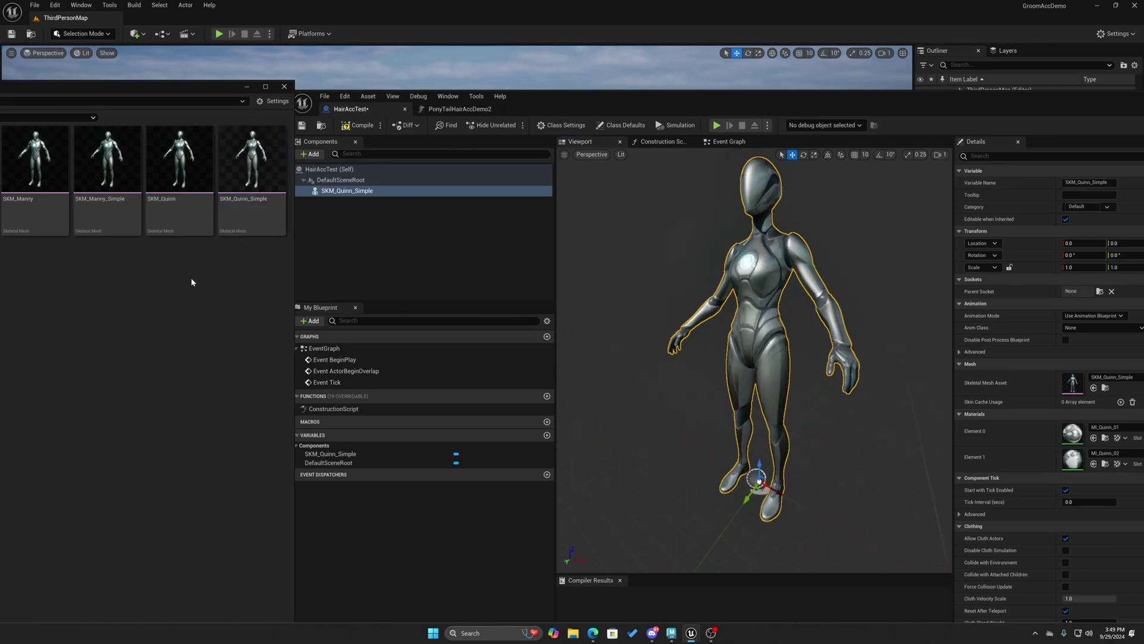
{"action": "left_click_drag", "start_coordinate": [134, 90], "coordinate": [503, 91]}
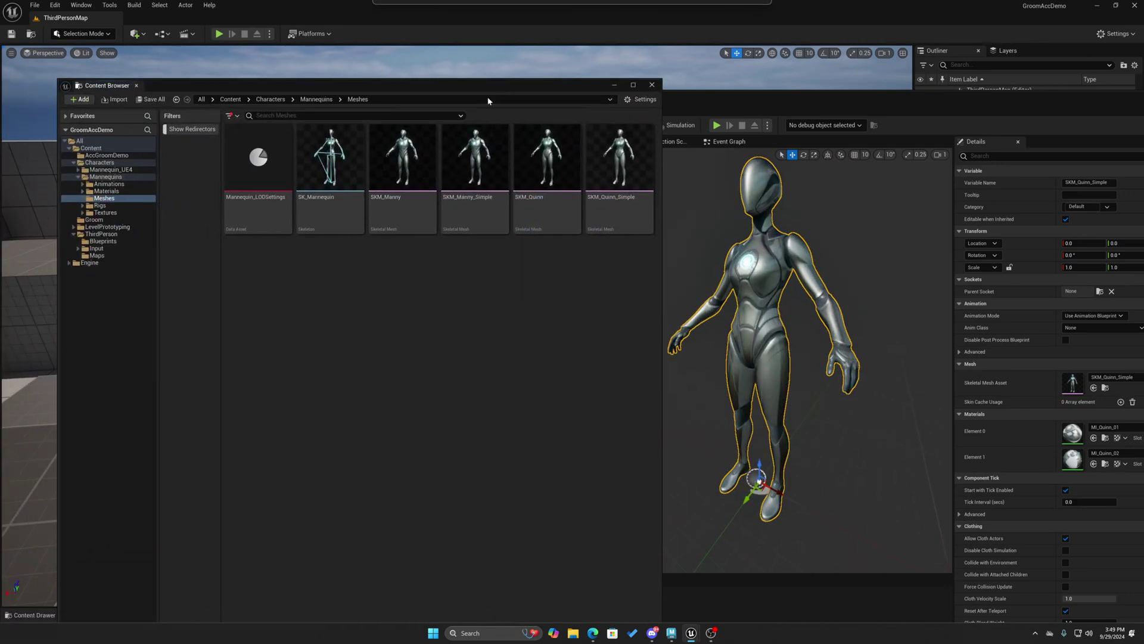
{"action": "left_click", "coordinate": [107, 155]}
{"action": "left_click_drag", "start_coordinate": [393, 84], "coordinate": [126, 87]}
{"action": "mouse_move", "coordinate": [199, 154]}
{"action": "left_click_drag", "start_coordinate": [199, 154], "coordinate": [641, 267]}
{"action": "left_click_drag", "start_coordinate": [551, 106], "coordinate": [614, 105]}
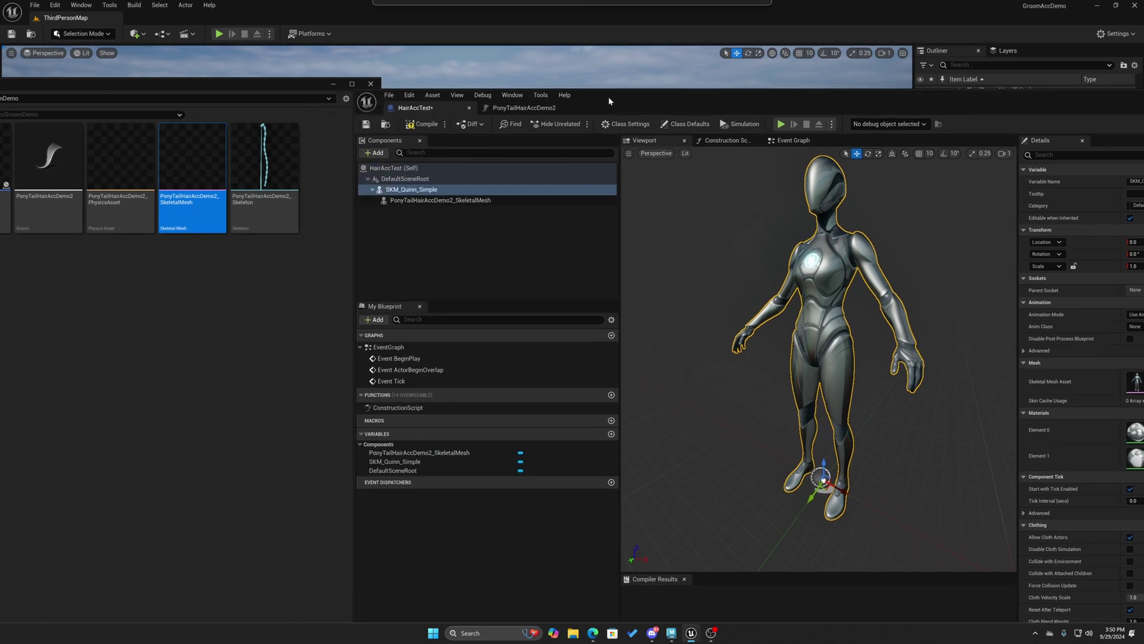
Add a Groom component as a child of PonyTailHairAccDemo2_SkeletalMesh in the HairAccTest blueprint
{"action": "left_click", "coordinate": [405, 201]}
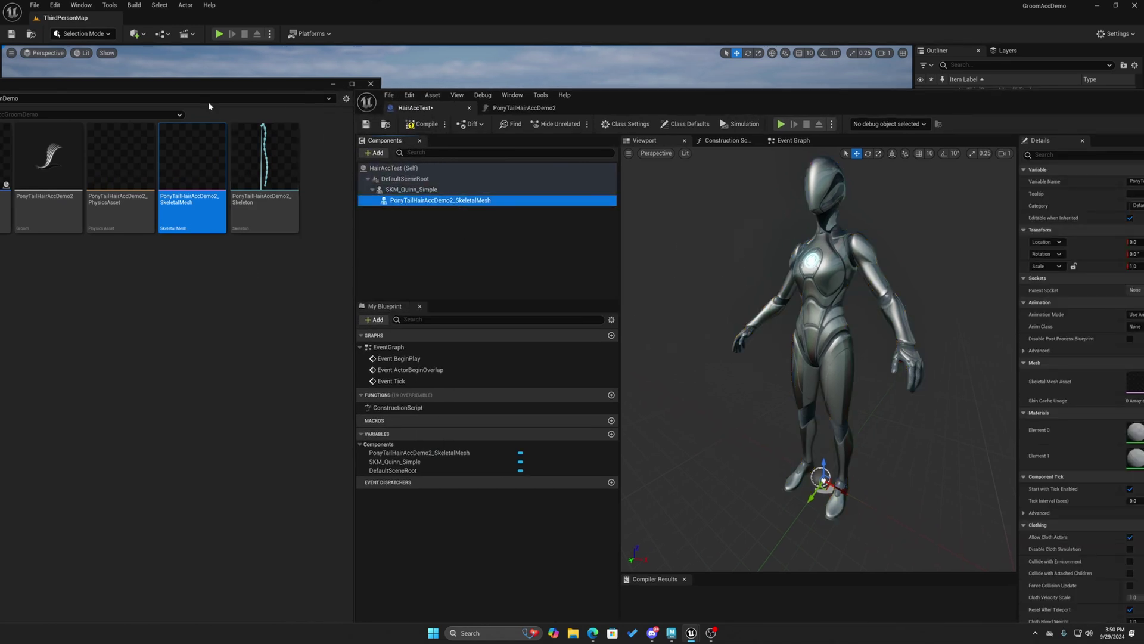
{"action": "left_click_drag", "start_coordinate": [190, 92], "coordinate": [328, 88]}
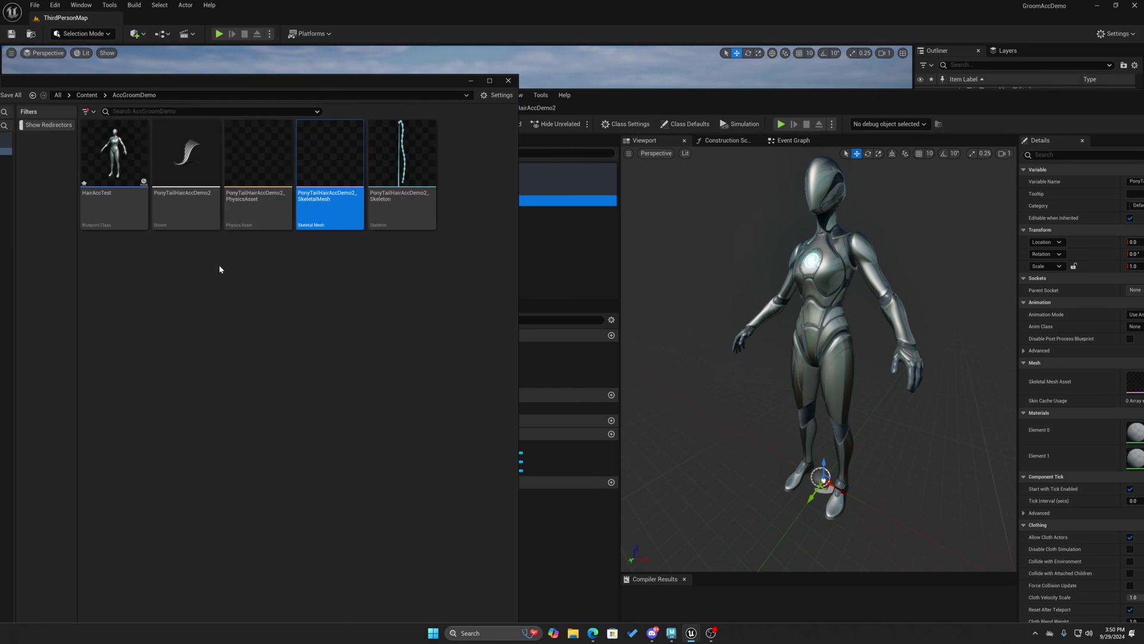
{"action": "left_click_drag", "start_coordinate": [186, 155], "coordinate": [666, 257]}
{"action": "left_click_drag", "start_coordinate": [592, 101], "coordinate": [608, 101]}
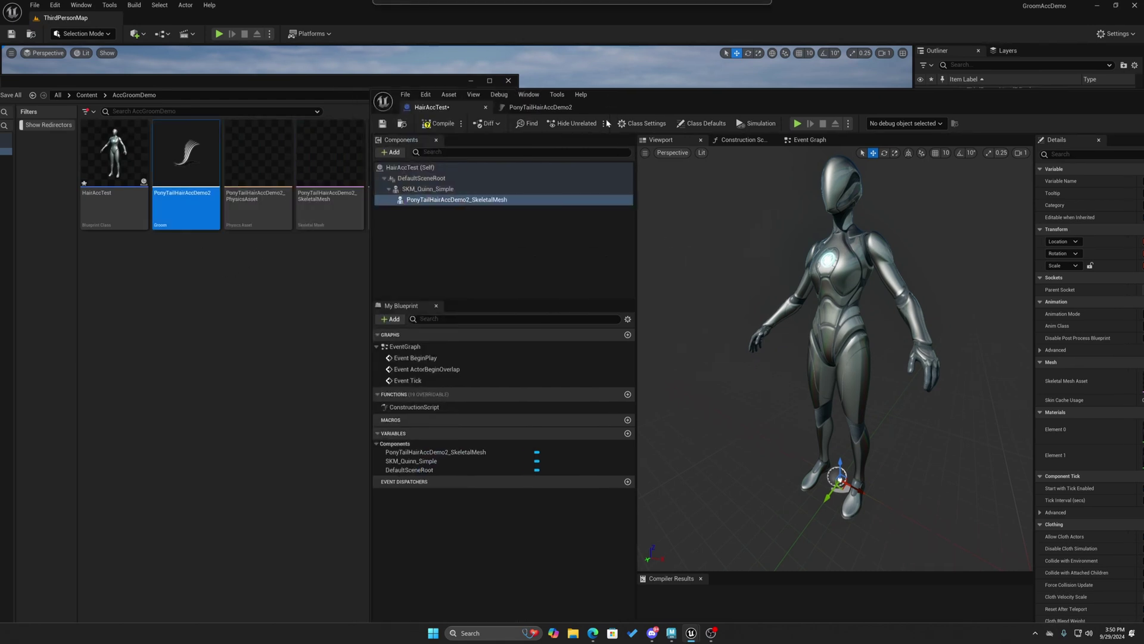
{"action": "left_click", "coordinate": [392, 153]}
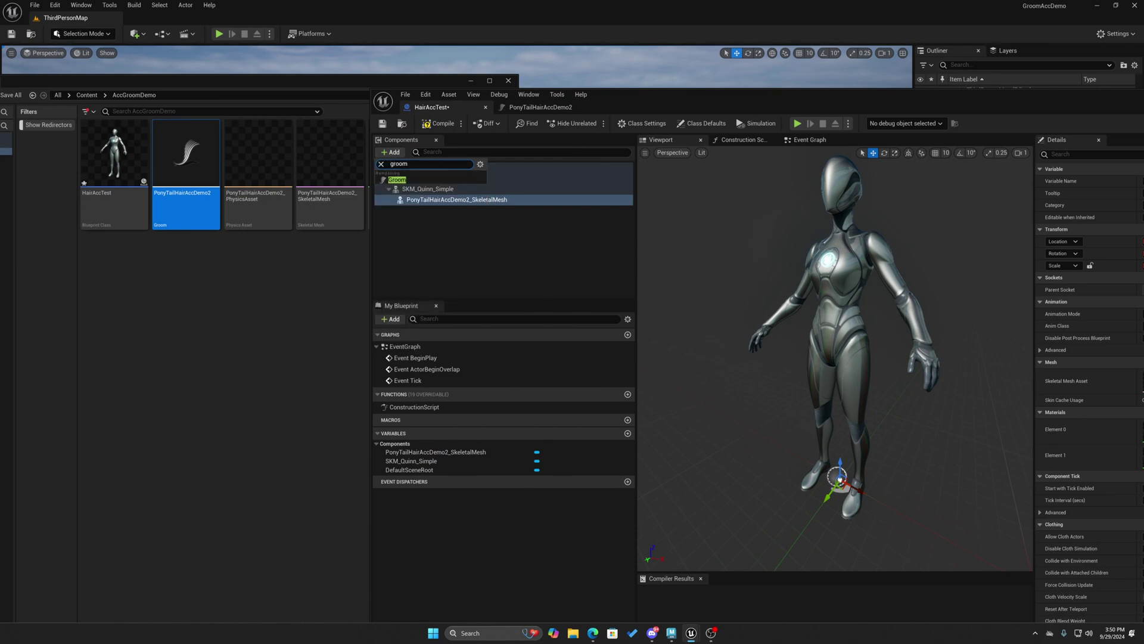
{"action": "left_click", "coordinate": [416, 180]}
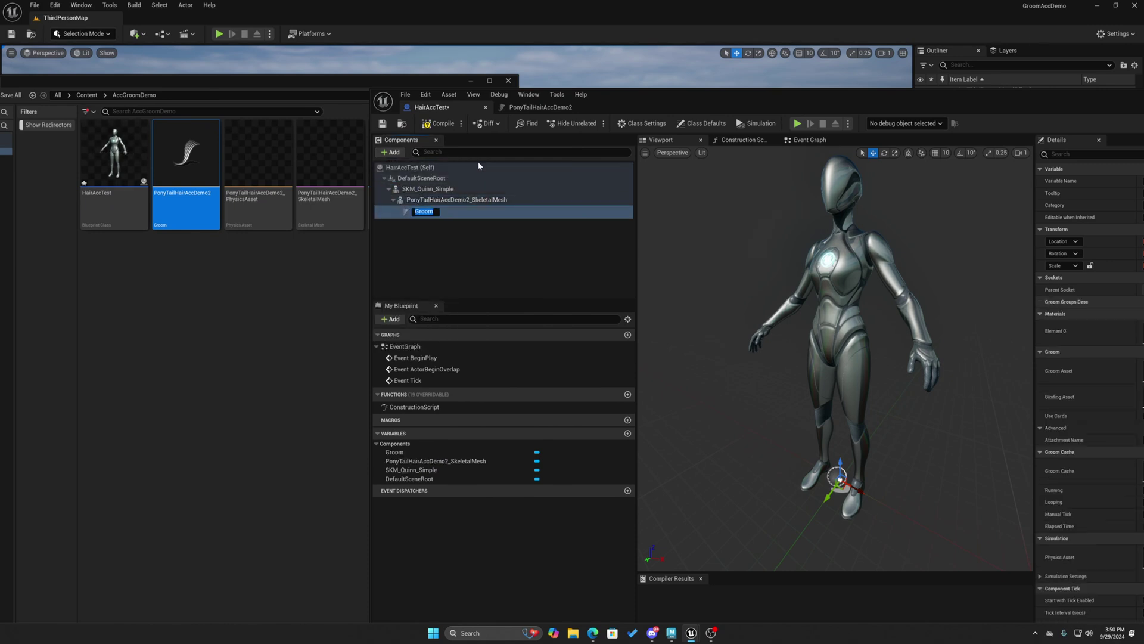
{"action": "left_click", "coordinate": [461, 239]}
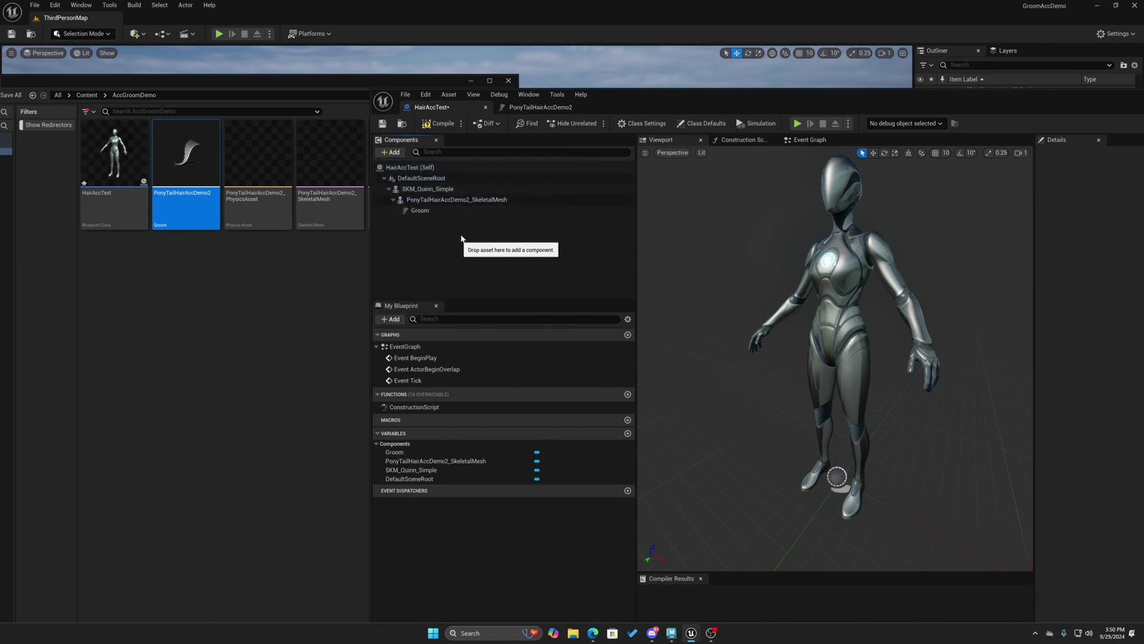
{"action": "left_click", "coordinate": [391, 152]}
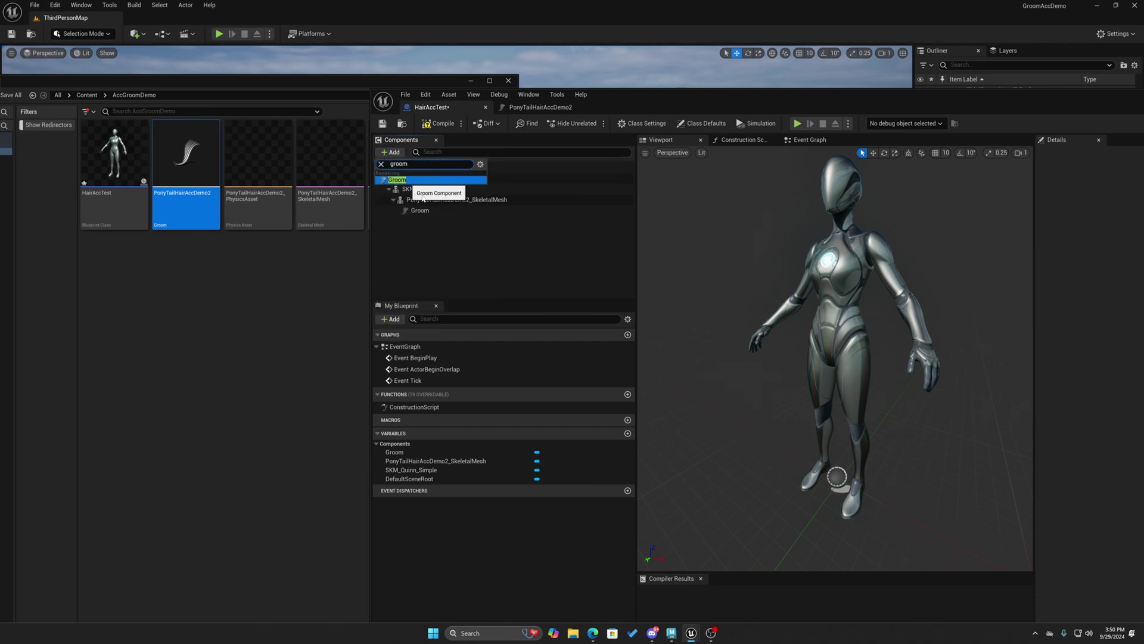
{"action": "left_click", "coordinate": [432, 213]}
{"action": "left_click", "coordinate": [432, 214]}
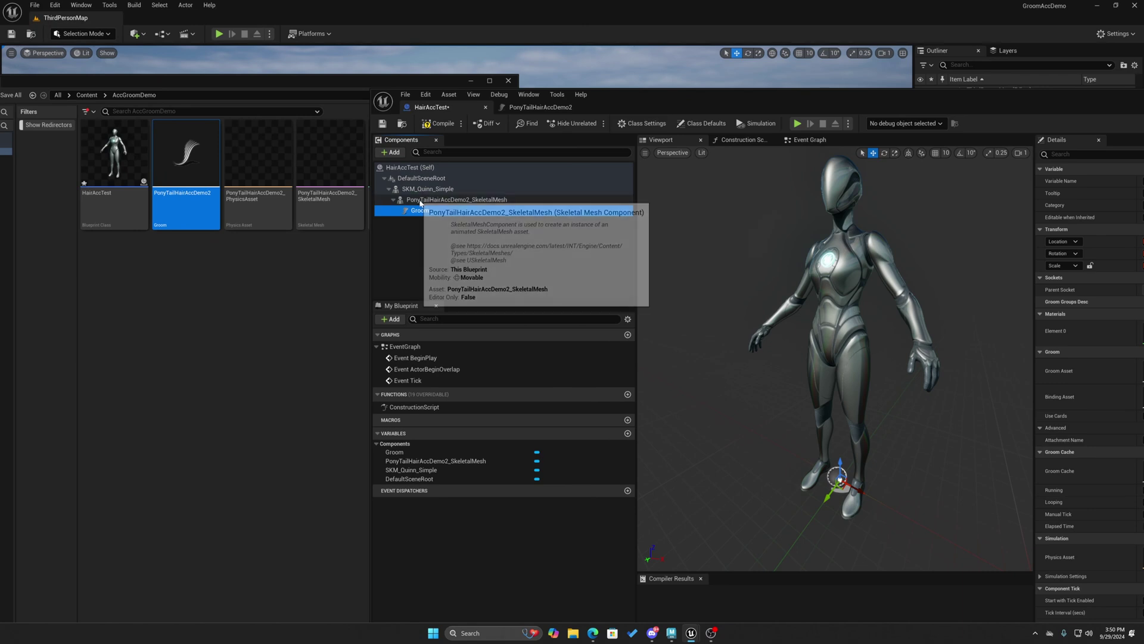
Assign the PonyTailHairAccDemo2 groom as the Groom component's Groom Asset and check the ponytail on the mannequin
{"action": "left_click_drag", "start_coordinate": [605, 98], "coordinate": [435, 78]}
{"action": "left_click", "coordinate": [126, 263]}
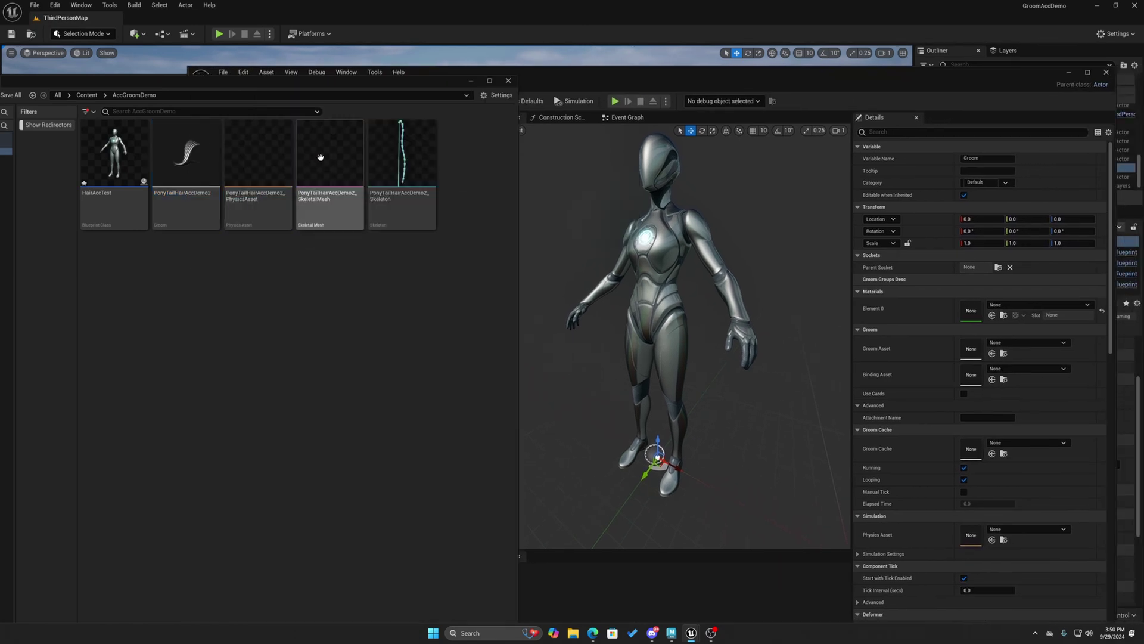
{"action": "left_click", "coordinate": [595, 70]}
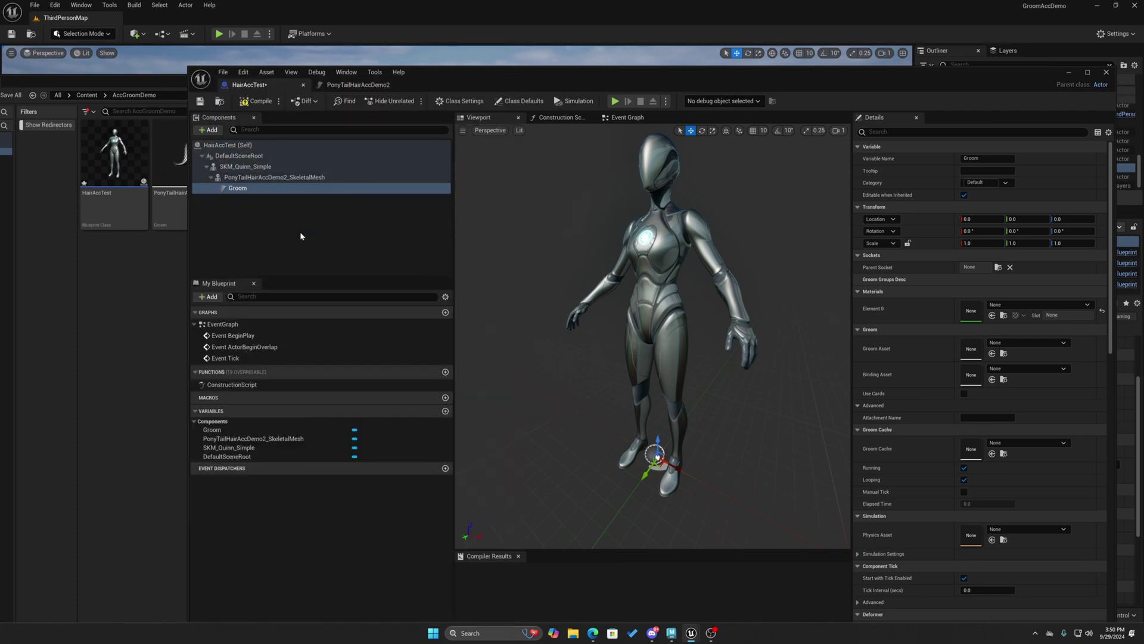
{"action": "left_click_drag", "start_coordinate": [498, 82], "coordinate": [513, 92]}
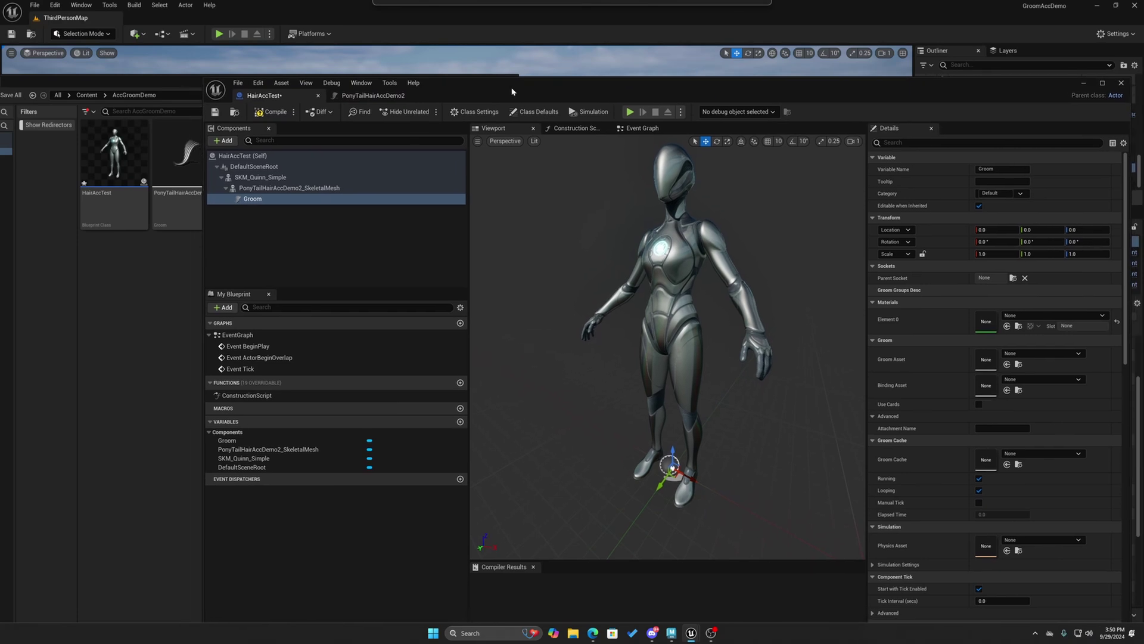
{"action": "left_click_drag", "start_coordinate": [179, 155], "coordinate": [1025, 359]}
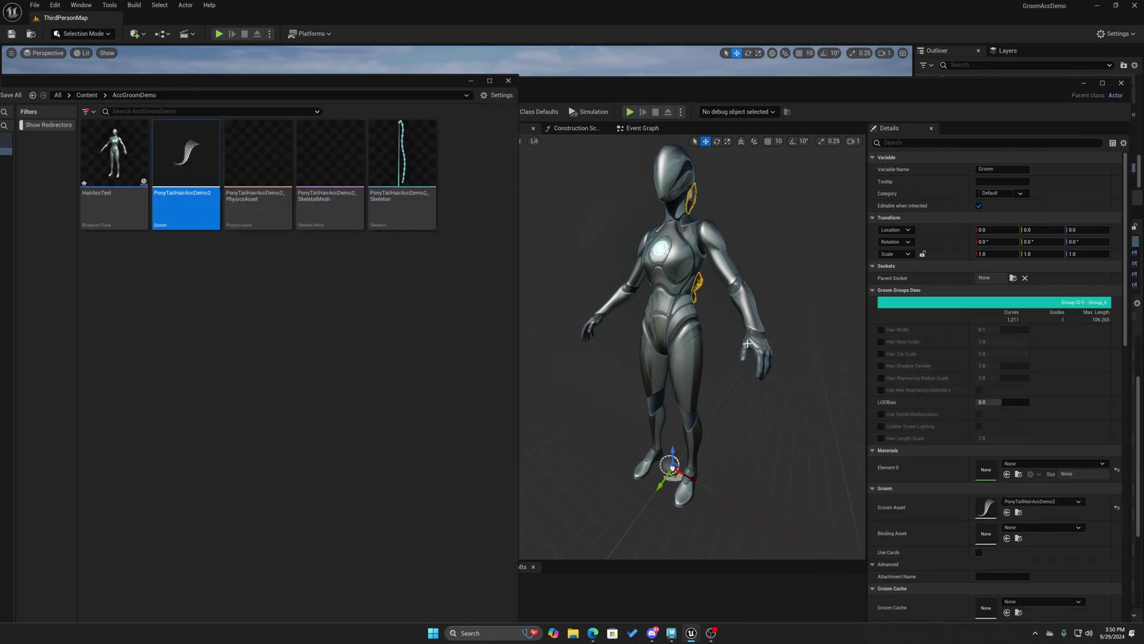
{"action": "left_click_drag", "start_coordinate": [747, 344], "coordinate": [717, 334]}
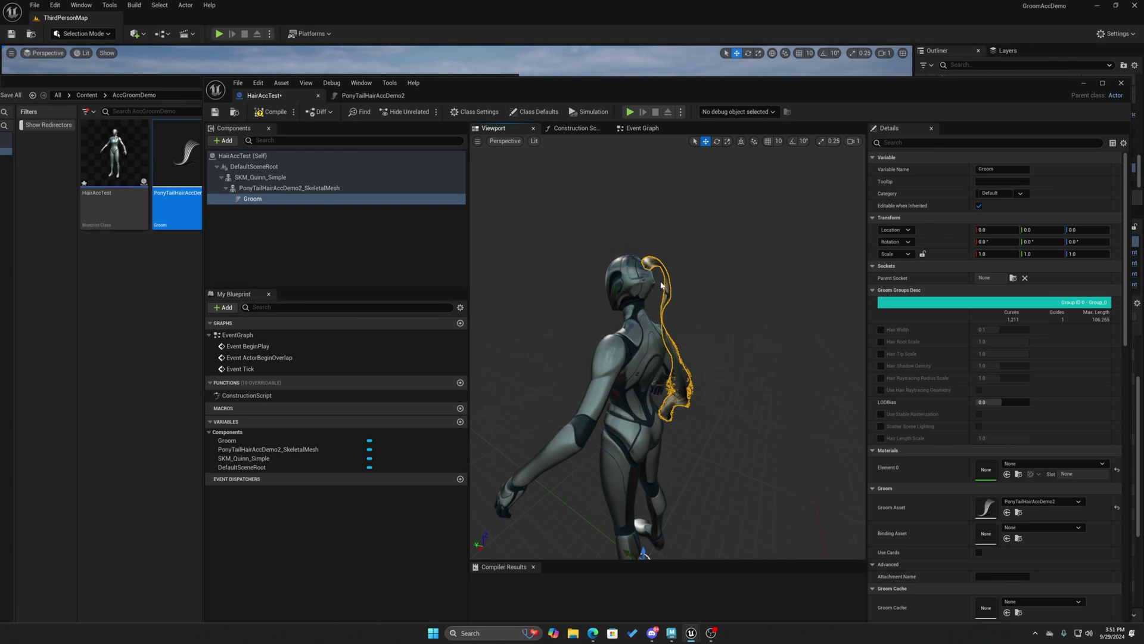
Enable Simulate Physics on the PonyTailHairAccDemo2_SkeletalMesh component
{"action": "left_click", "coordinate": [289, 187]}
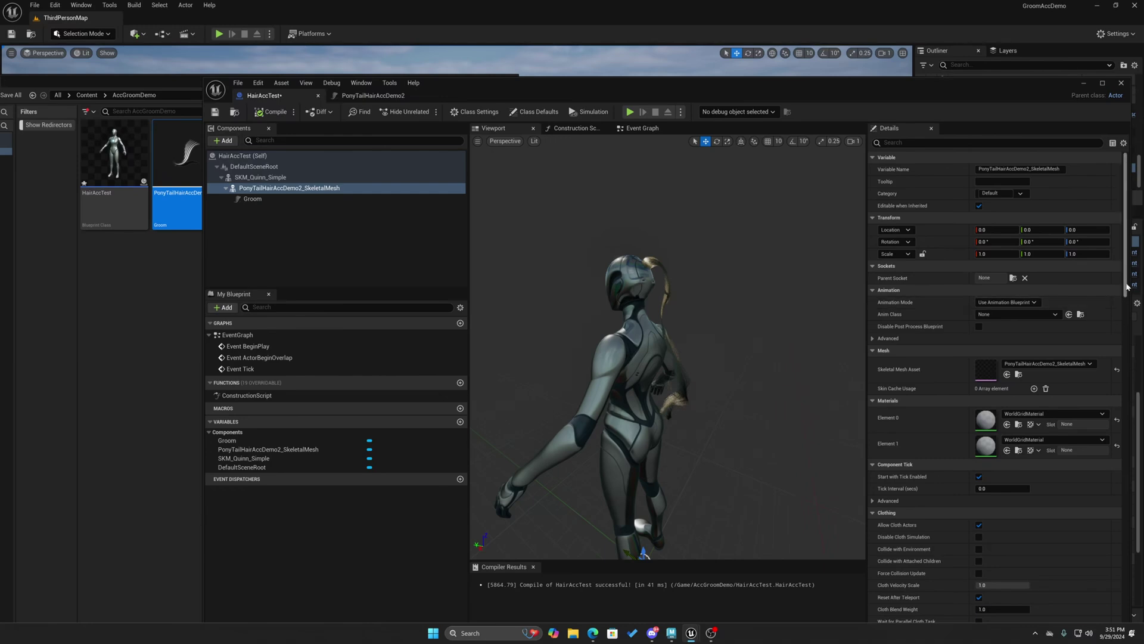
{"action": "scroll", "coordinate": [1118, 331], "scroll_direction": "down", "scroll_amount": 5}
{"action": "scroll", "coordinate": [1119, 331], "scroll_direction": "down", "scroll_amount": 6}
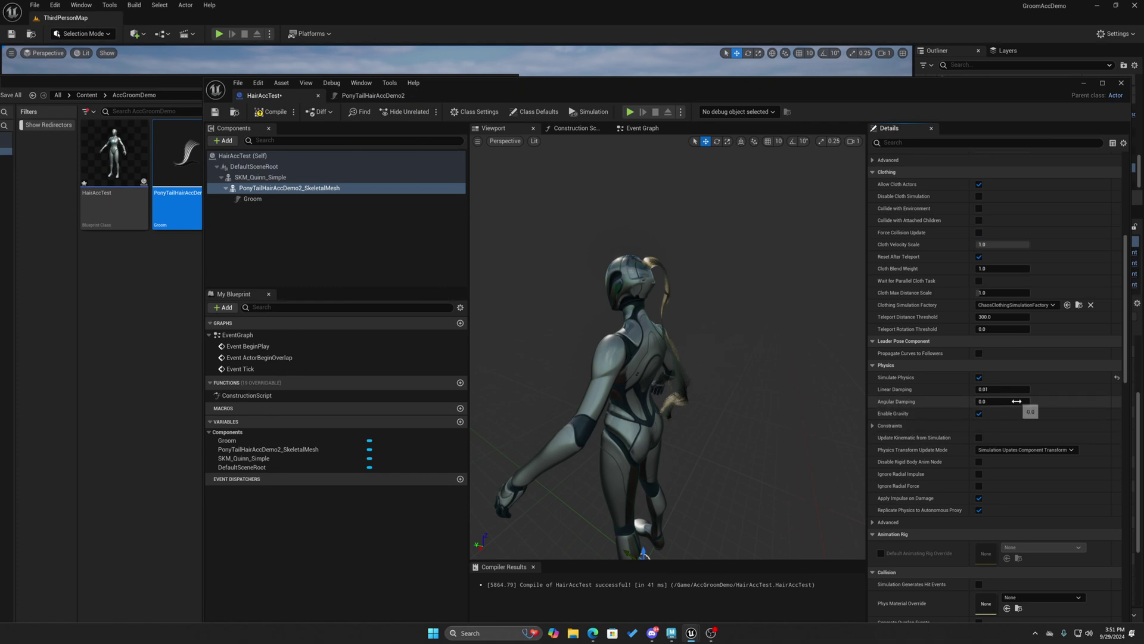
Give the ponytail skeletal mesh a Custom collision preset with Physics Only (No Query Collision) and set all collision responses to Ignore
{"action": "scroll", "coordinate": [1125, 385], "scroll_direction": "down", "scroll_amount": 1}
{"action": "scroll", "coordinate": [1114, 442], "scroll_direction": "down", "scroll_amount": 5}
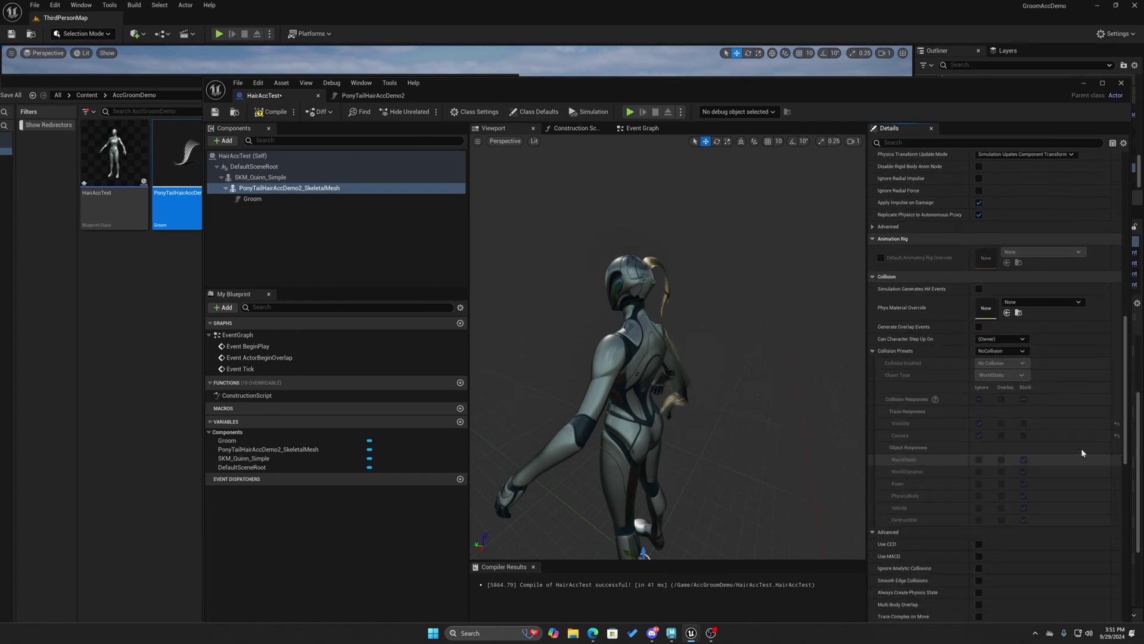
{"action": "left_click", "coordinate": [1004, 353]}
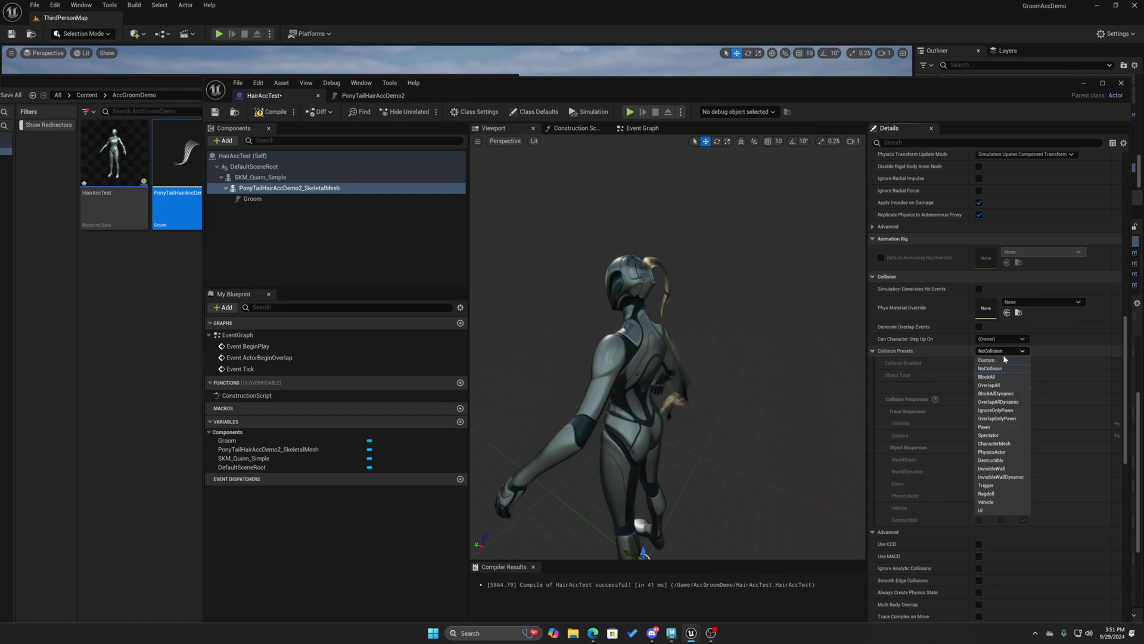
{"action": "left_click", "coordinate": [989, 360]}
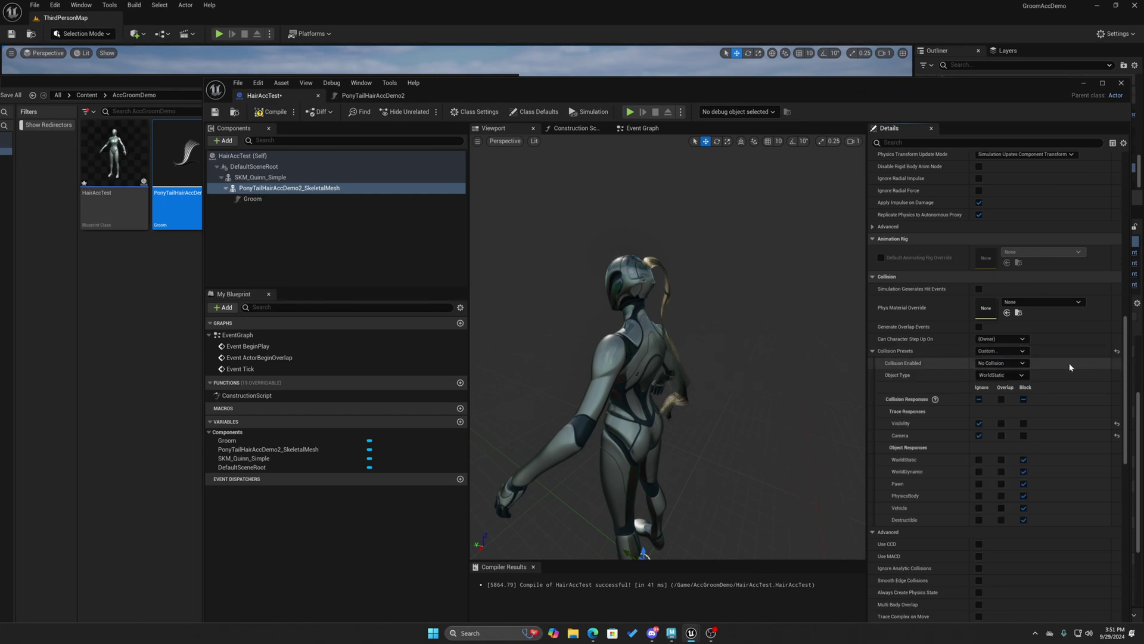
{"action": "left_click", "coordinate": [1002, 363]}
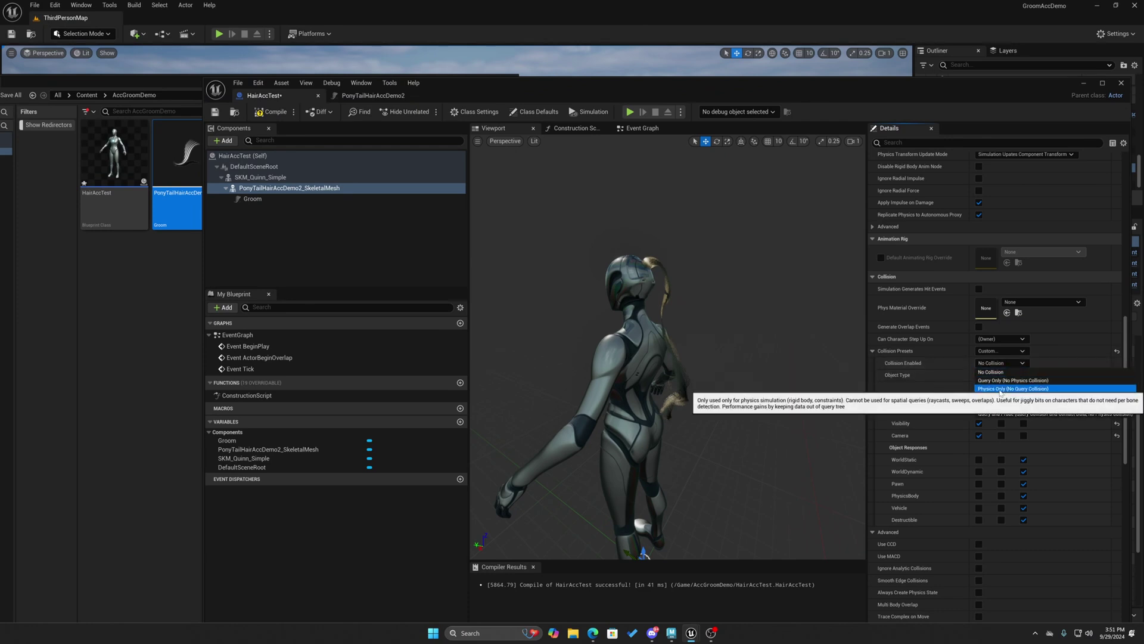
{"action": "left_click", "coordinate": [1001, 390]}
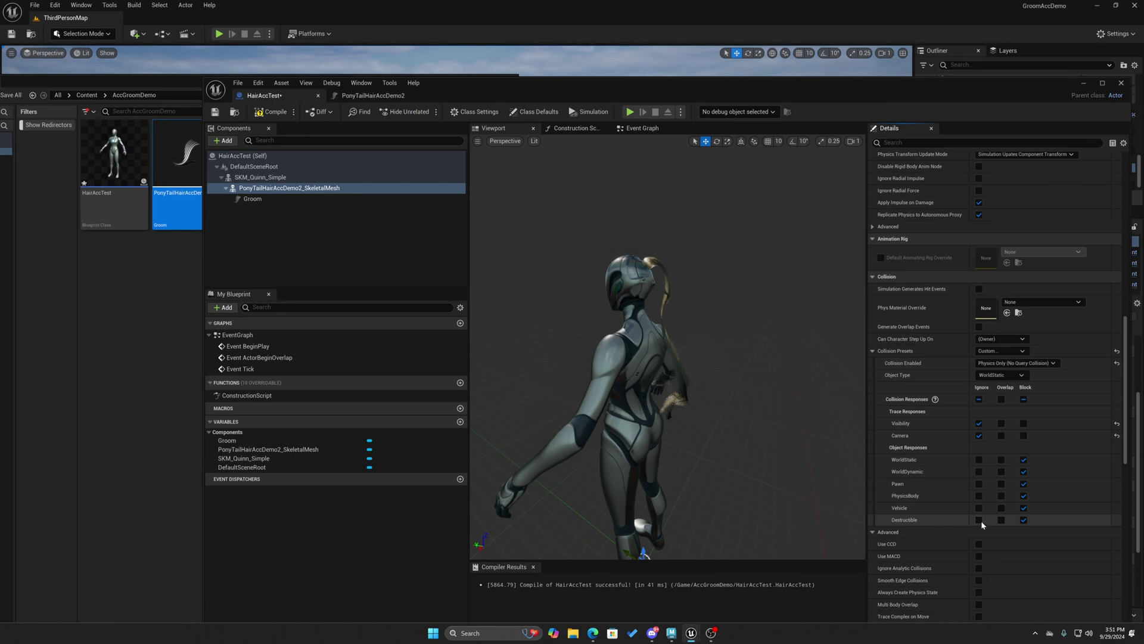
{"action": "left_click", "coordinate": [979, 399]}
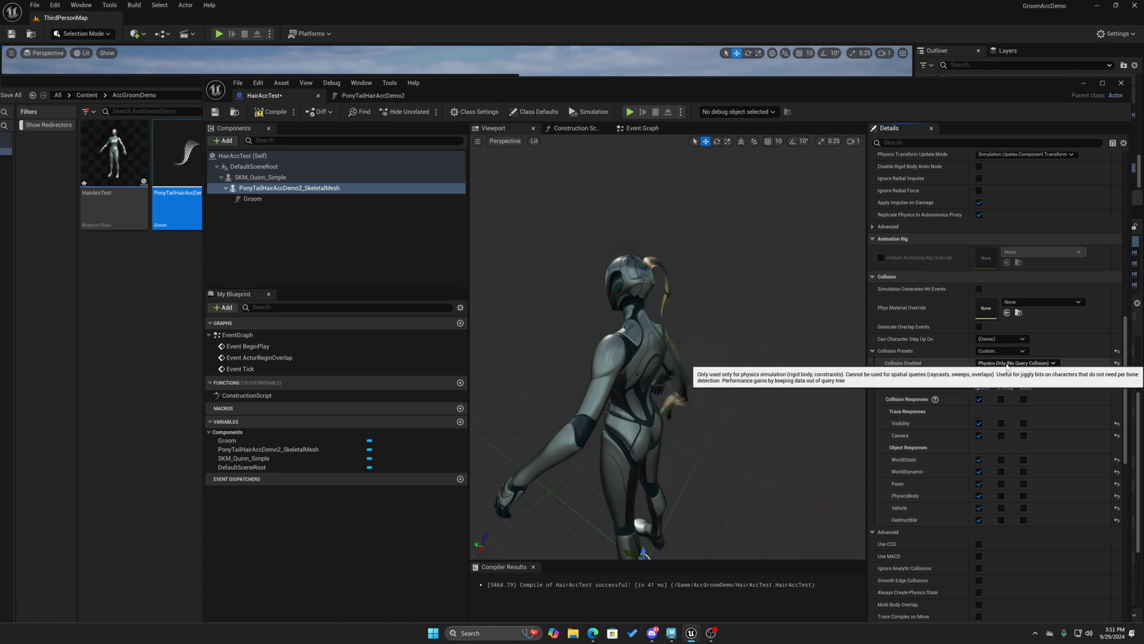
Compile and save the HairAccTest blueprint
{"action": "scroll", "coordinate": [933, 503], "scroll_direction": "up", "scroll_amount": 5}
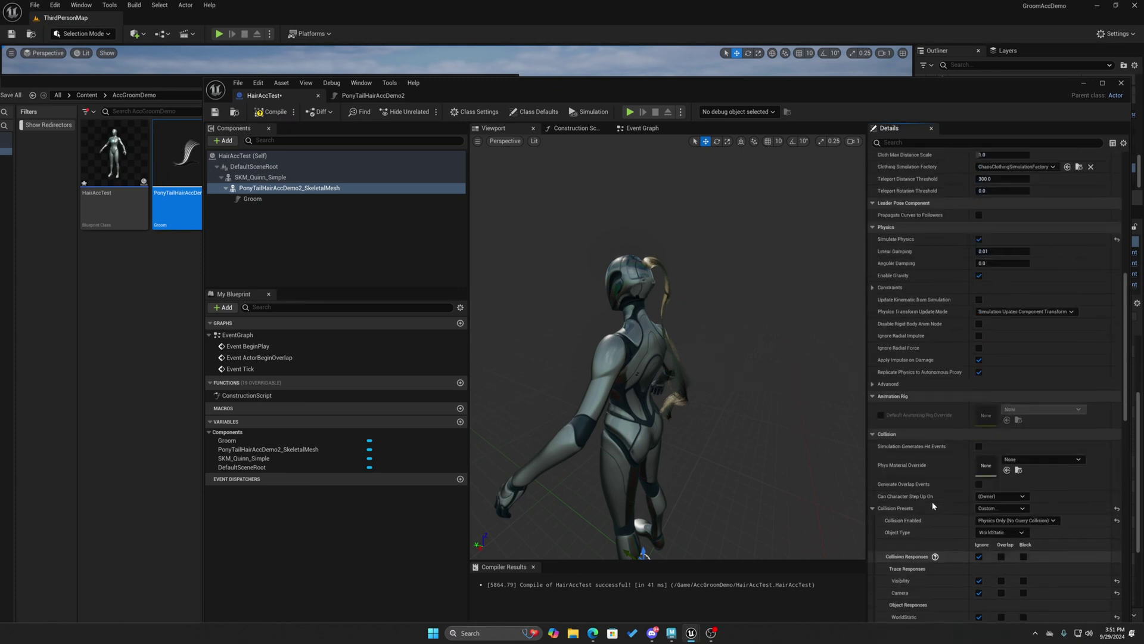
{"action": "scroll", "coordinate": [932, 503], "scroll_direction": "up", "scroll_amount": 5}
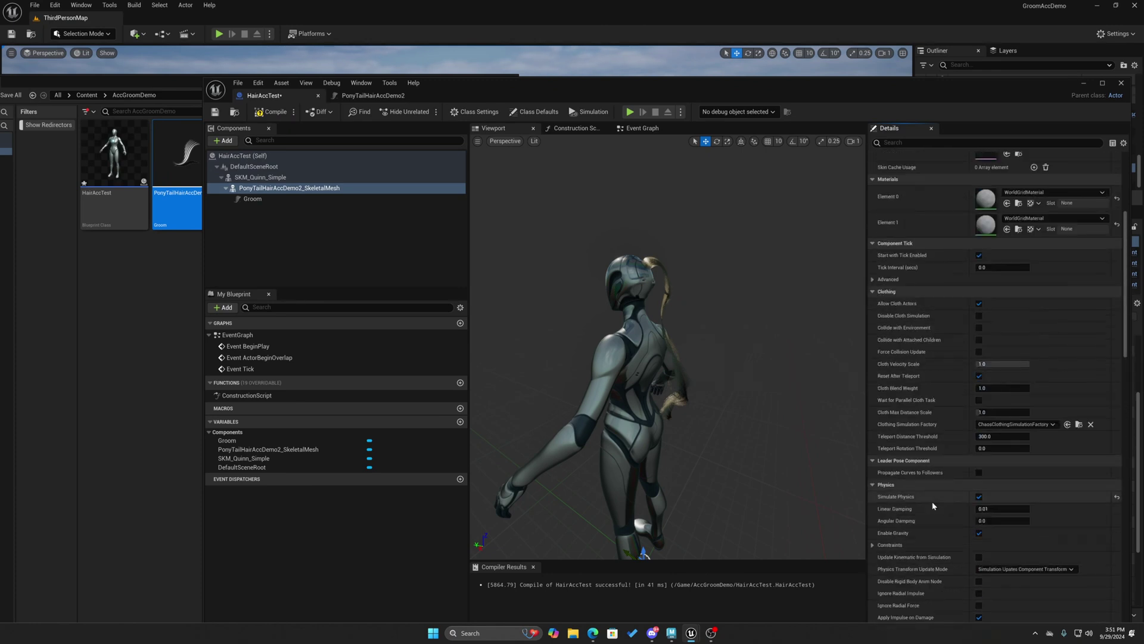
{"action": "scroll", "coordinate": [944, 469], "scroll_direction": "up", "scroll_amount": 5}
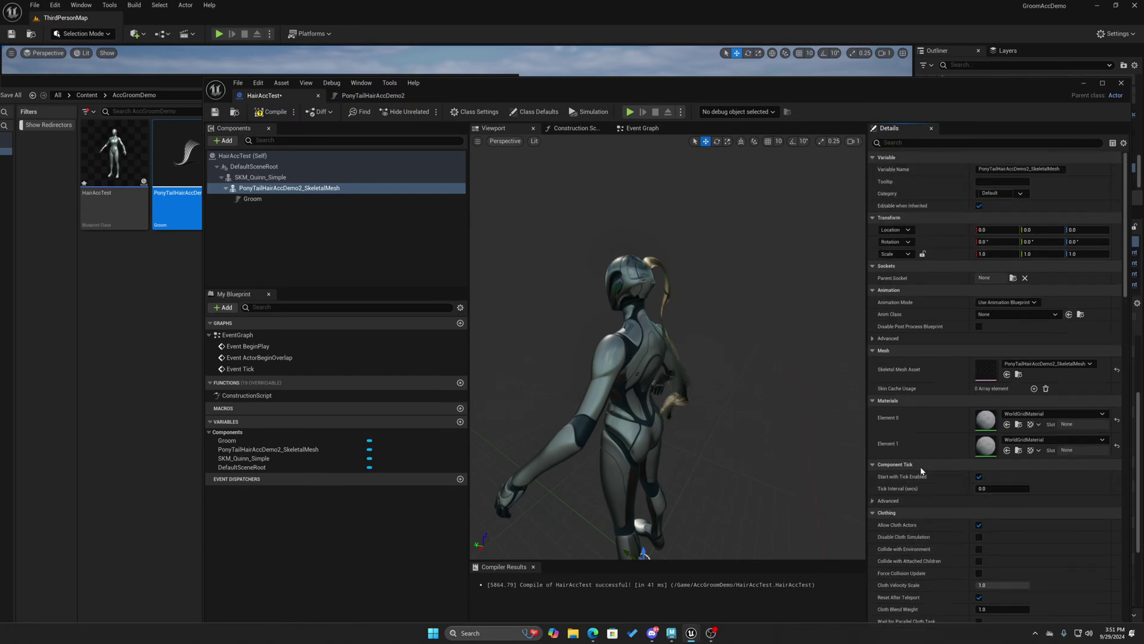
{"action": "left_click", "coordinate": [275, 113]}
{"action": "left_click_drag", "start_coordinate": [827, 88], "coordinate": [741, 73]}
{"action": "scroll", "coordinate": [595, 391], "scroll_direction": "up", "scroll_amount": 5}
{"action": "scroll", "coordinate": [599, 392], "scroll_direction": "down", "scroll_amount": 1}
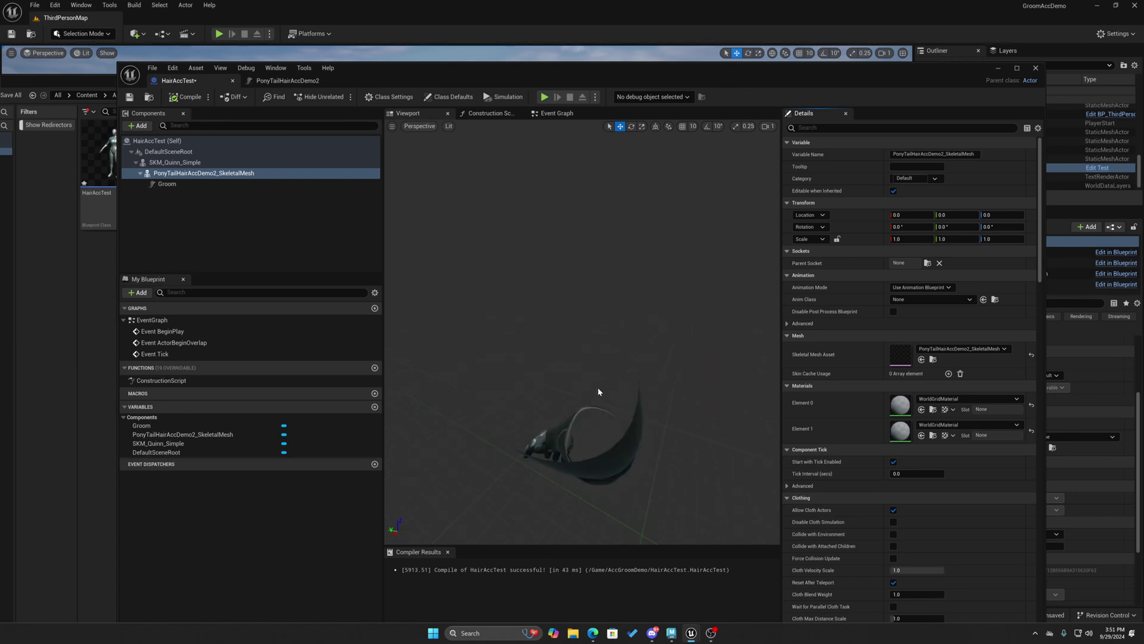
{"action": "scroll", "coordinate": [598, 392], "scroll_direction": "down", "scroll_amount": 2}
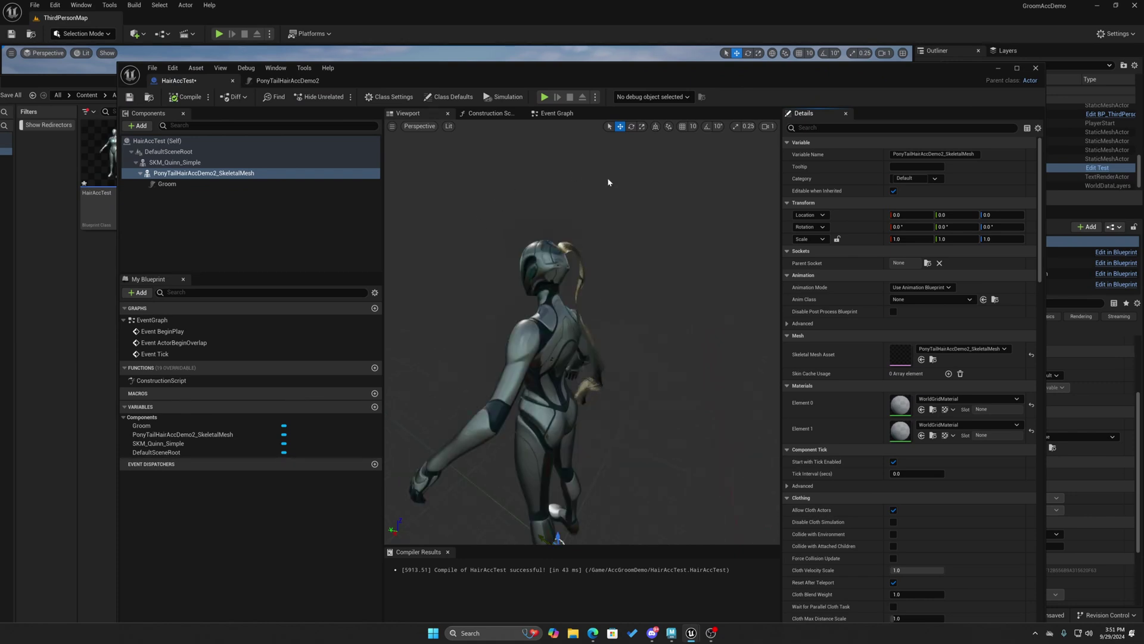
{"action": "left_click", "coordinate": [128, 99]}
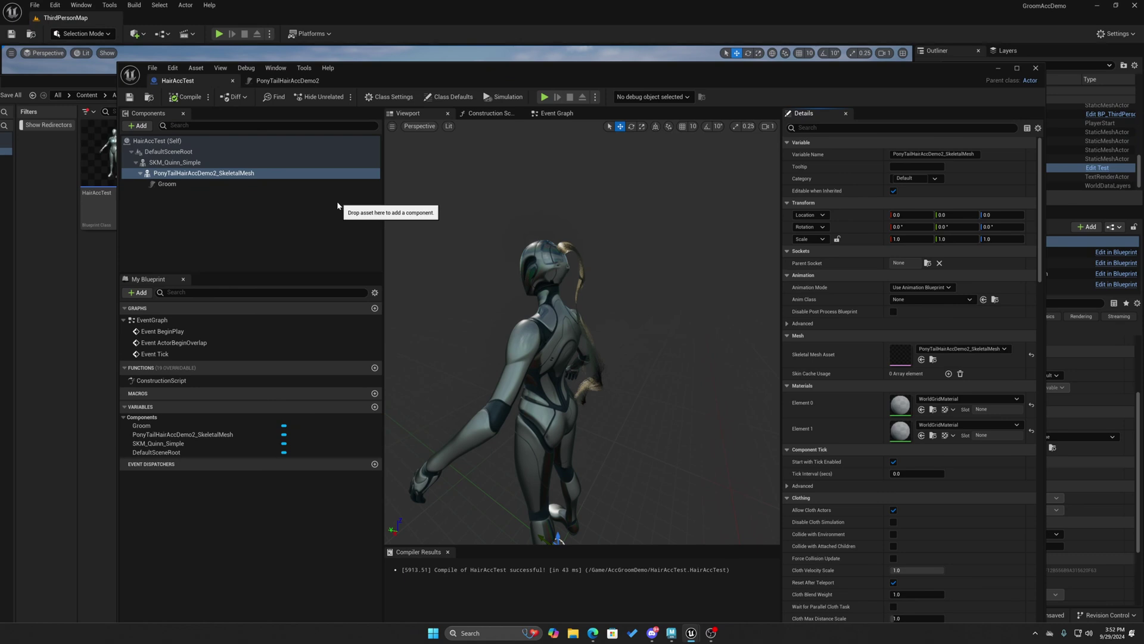
Close the blueprint editor, place a HairAccTest actor on the raised platform in the level and view its ponytail
{"action": "left_click", "coordinate": [1035, 69]}
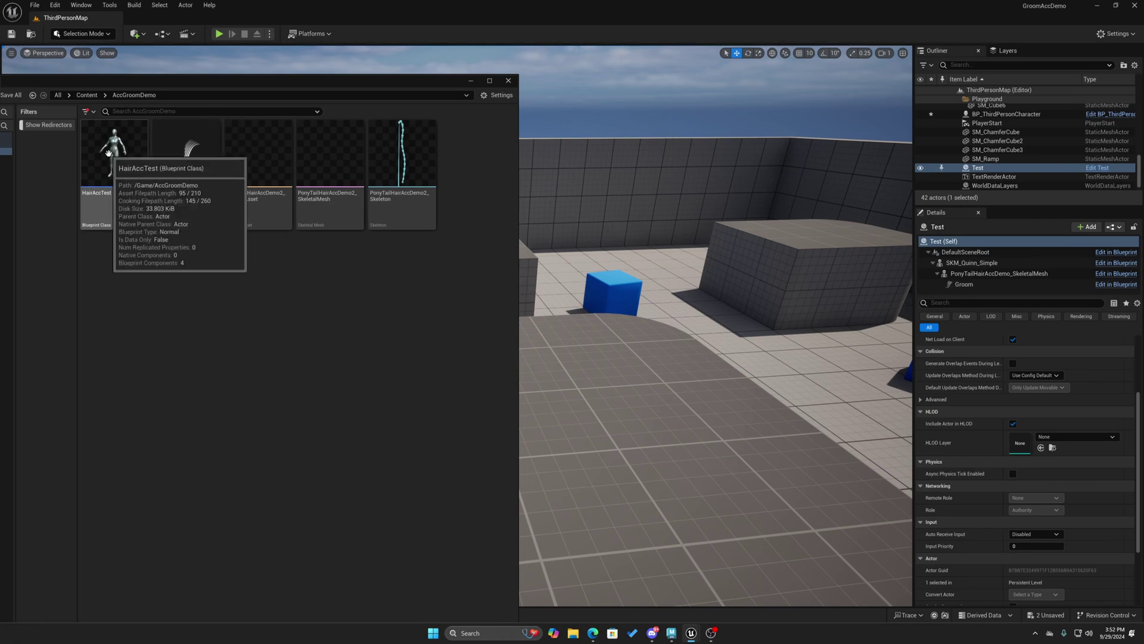
{"action": "left_click_drag", "start_coordinate": [114, 158], "coordinate": [647, 409]}
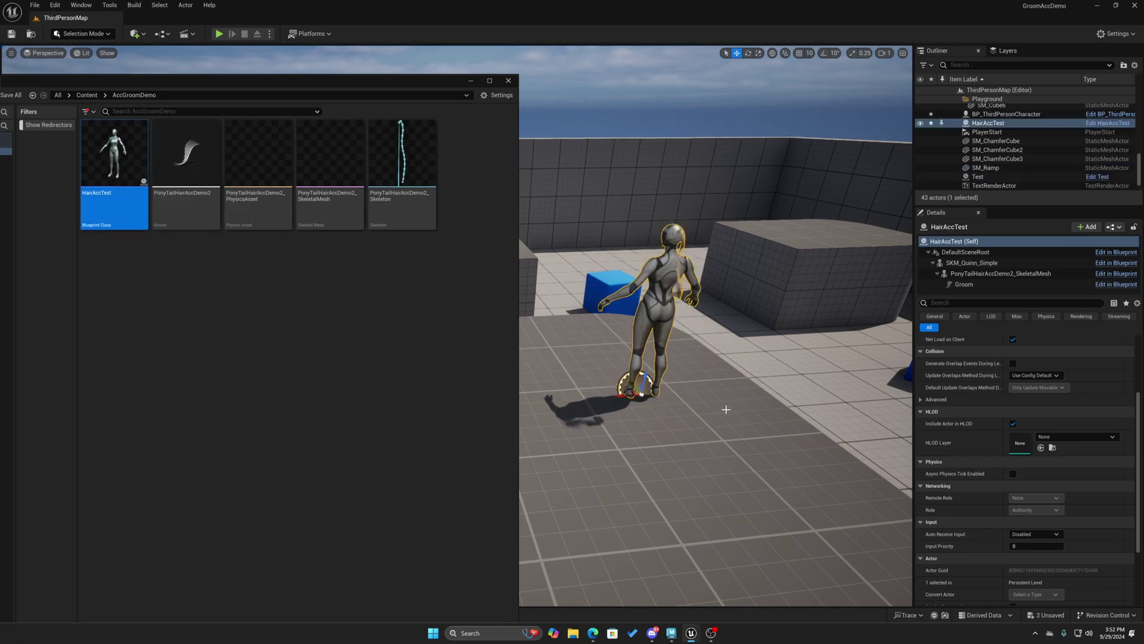
{"action": "left_click", "coordinate": [472, 82]}
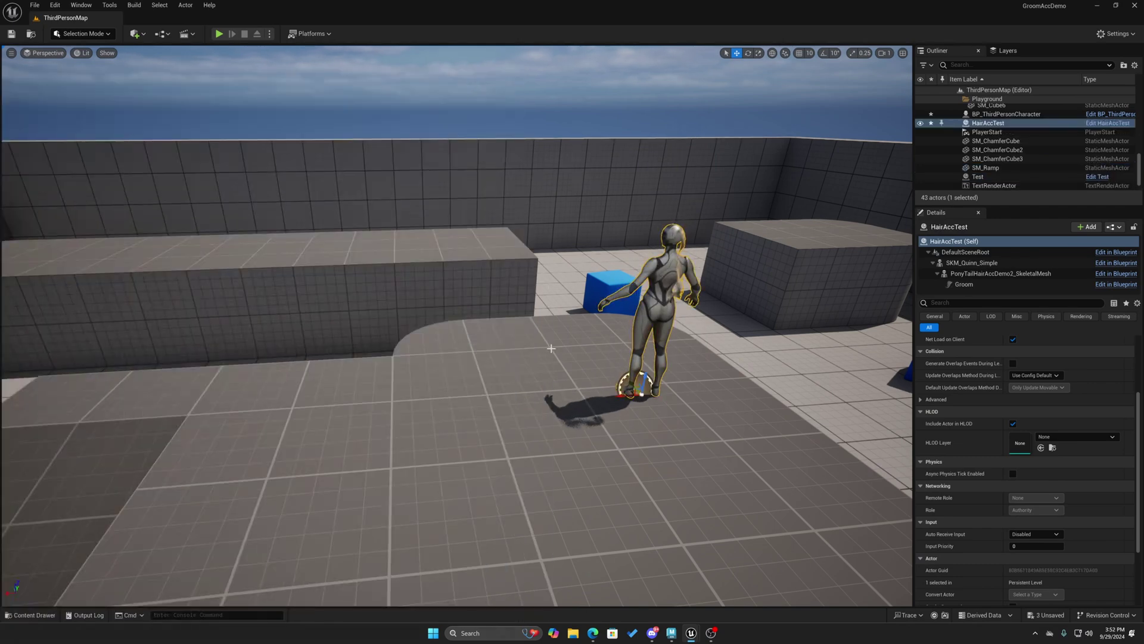
{"action": "right_click_drag", "start_coordinate": [551, 348], "coordinate": [566, 319]}
{"action": "key", "text": "w"}
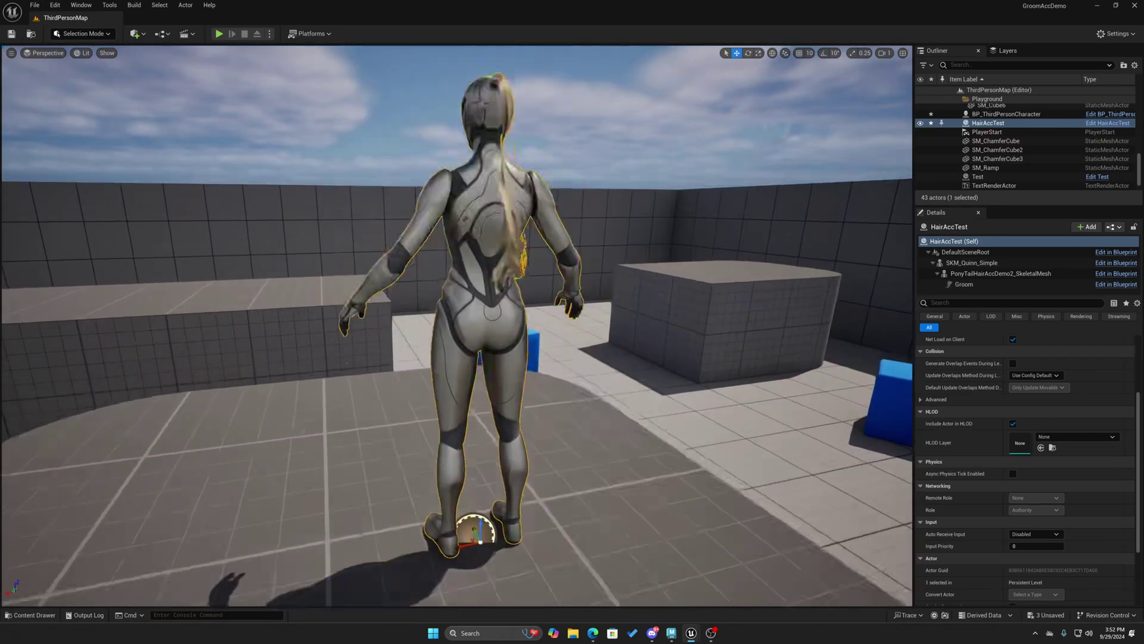
{"action": "key", "text": "a"}
{"action": "right_click_drag", "start_coordinate": [510, 153], "coordinate": [665, 140]}
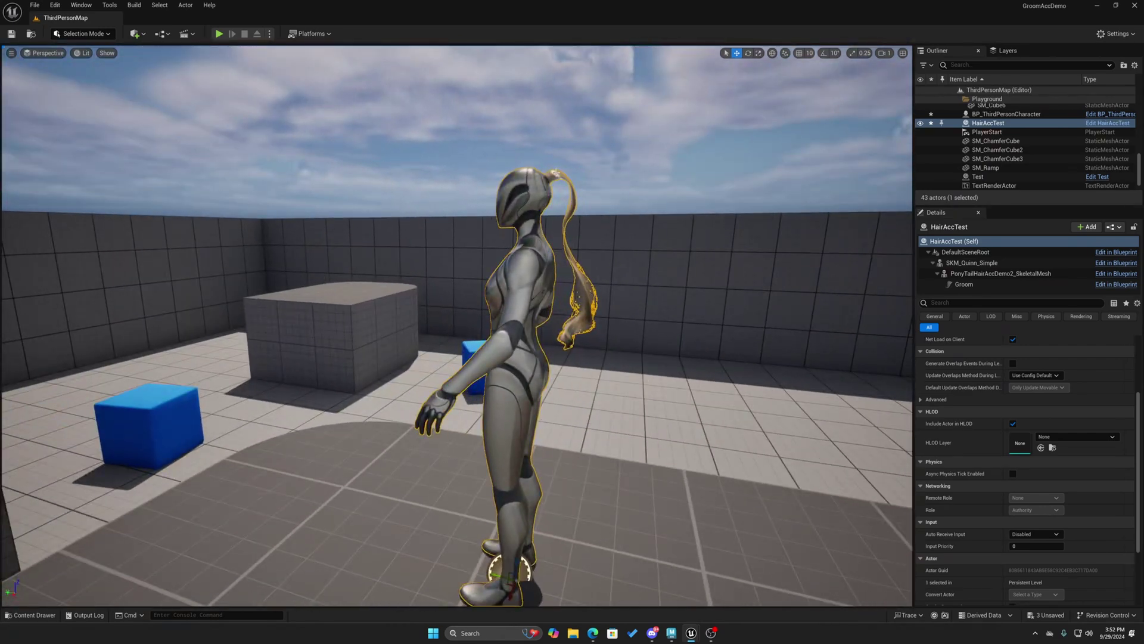
Play the level in the selected viewport to test the ponytail, and stop the play session
{"action": "left_click", "coordinate": [219, 34]}
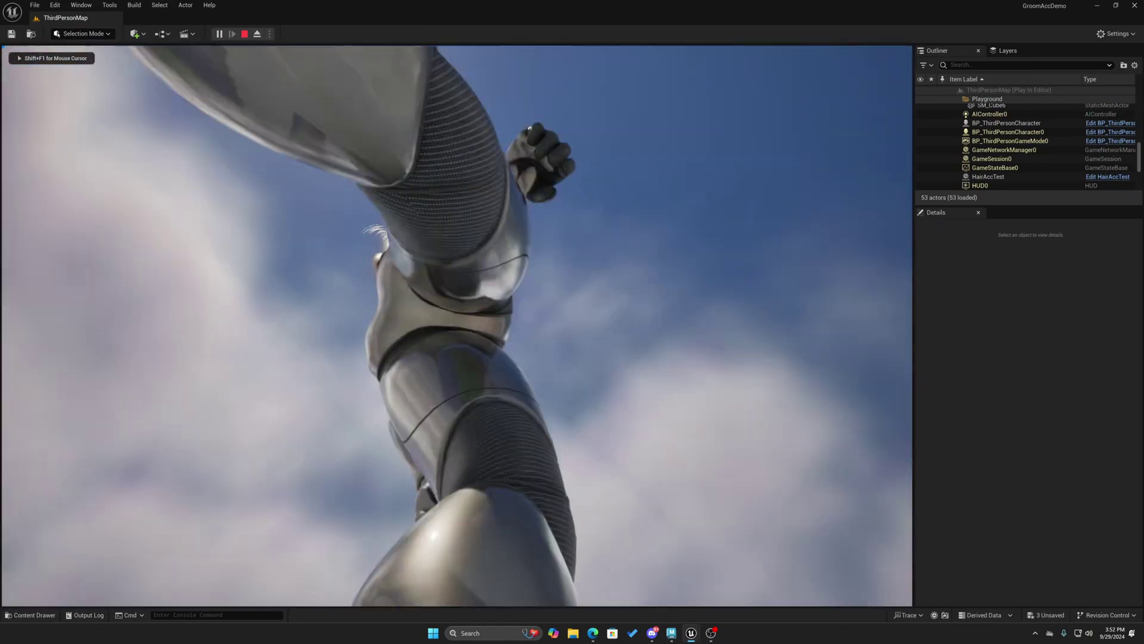
{"action": "key", "text": "alt+Tab"}
{"action": "left_click", "coordinate": [244, 34]}
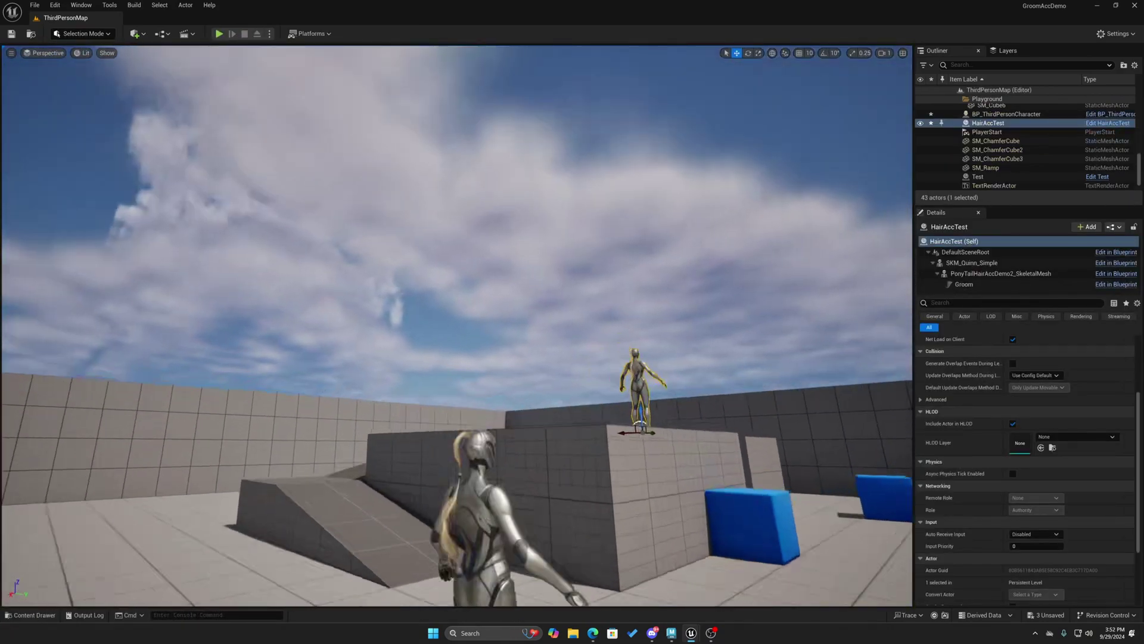
Run the level in Simulate mode to examine the ponytail from behind the HairAccTest mannequin, and stop the simulation
{"action": "key", "text": "w"}
{"action": "right_click_drag", "start_coordinate": [458, 325], "coordinate": [488, 358]}
{"action": "key", "text": "s"}
{"action": "left_click", "coordinate": [270, 34]}
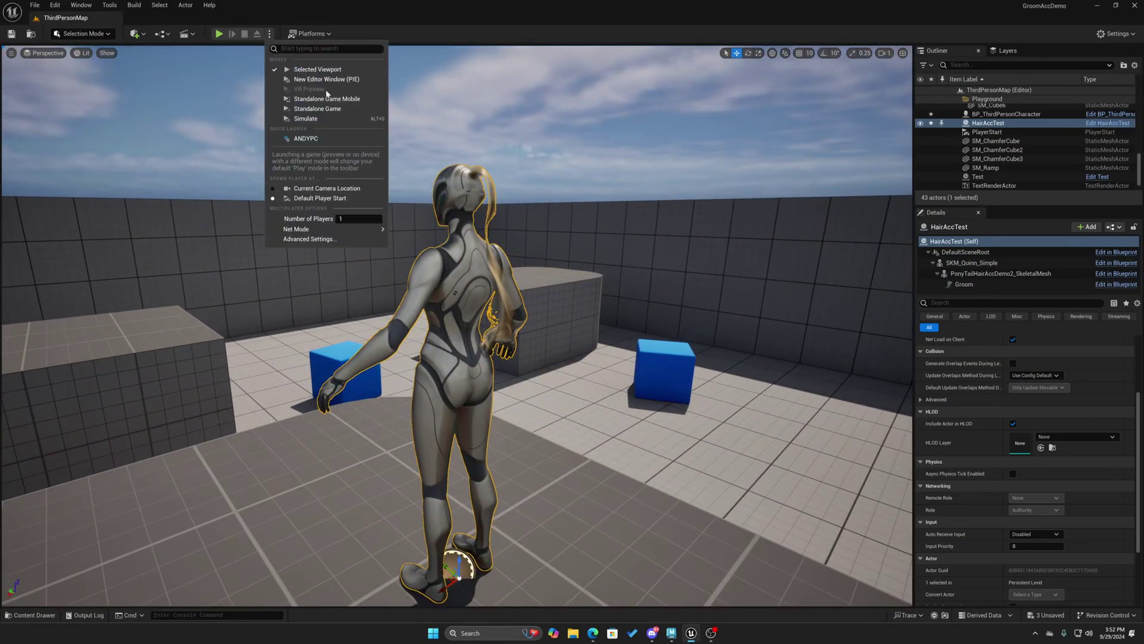
{"action": "left_click", "coordinate": [314, 119]}
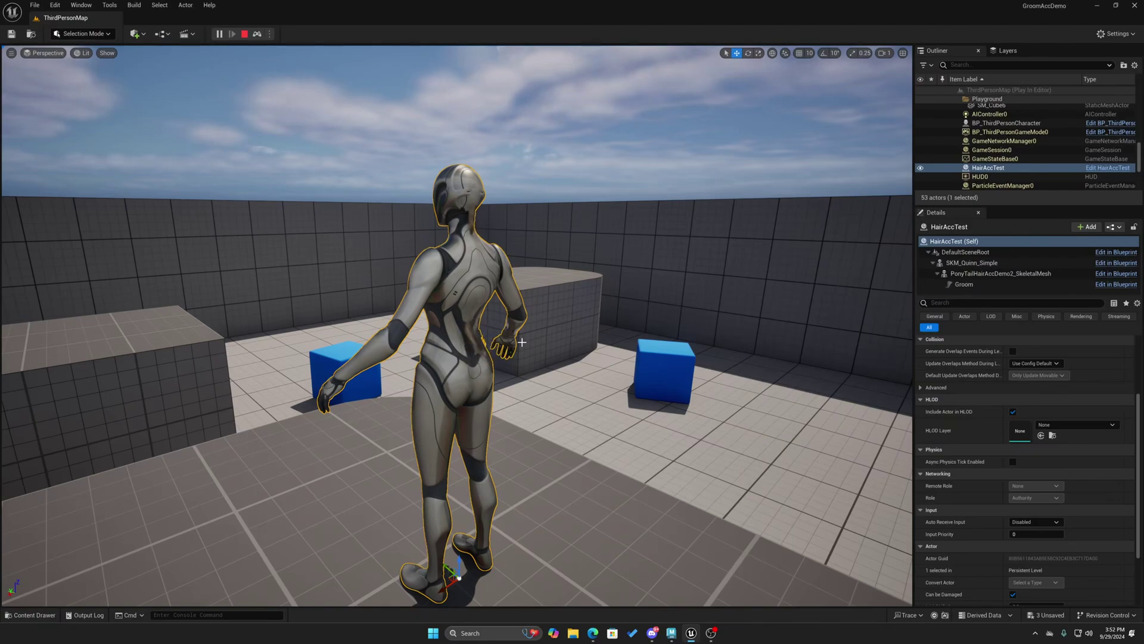
{"action": "left_click_drag", "start_coordinate": [502, 329], "coordinate": [572, 333]}
{"action": "key", "text": "a"}
{"action": "right_click_drag", "start_coordinate": [626, 396], "coordinate": [647, 397]}
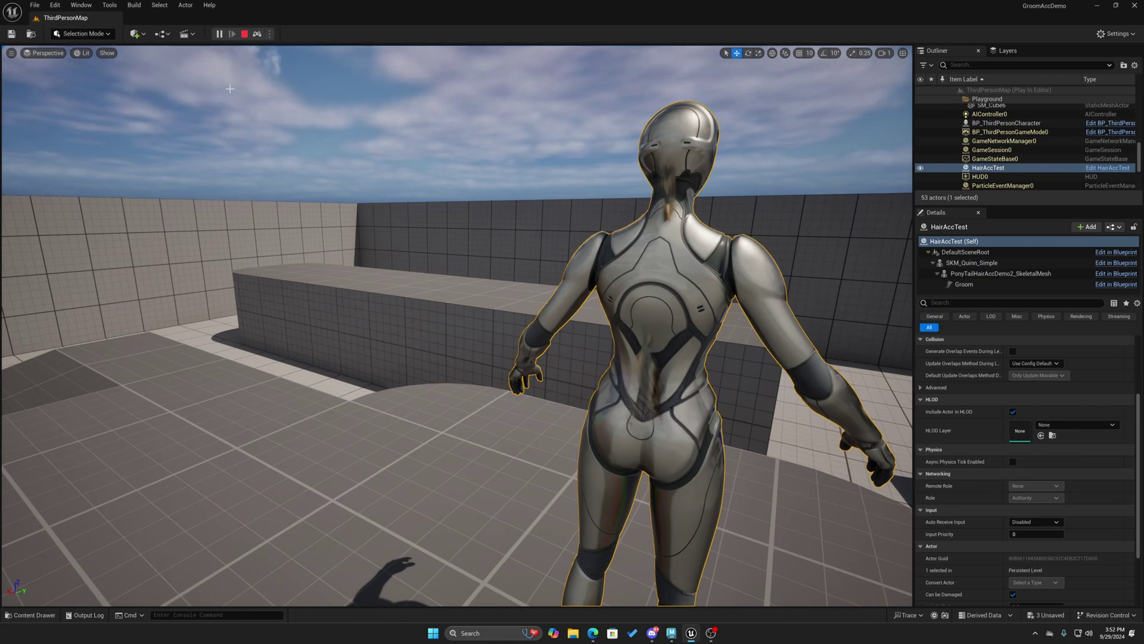
{"action": "left_click", "coordinate": [244, 34]}
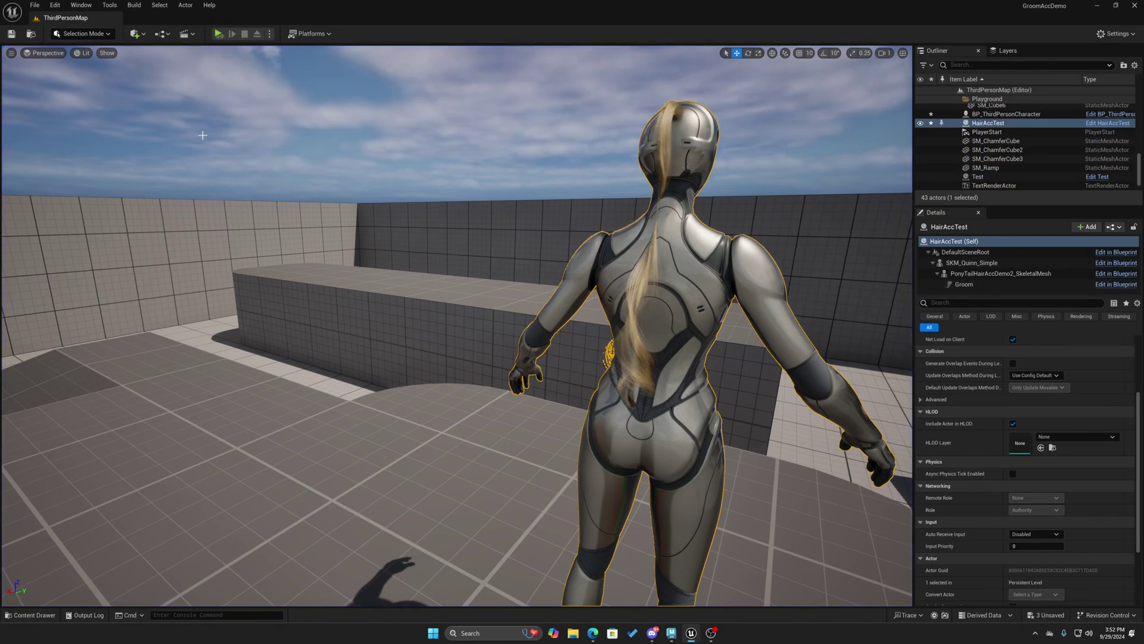
Open PonyTailHairAccDemo2_PhysicsAsset from the AccGroomDemo folder and preview its physics simulation
{"action": "left_click", "coordinate": [86, 6]}
{"action": "mouse_move", "coordinate": [149, 39]}
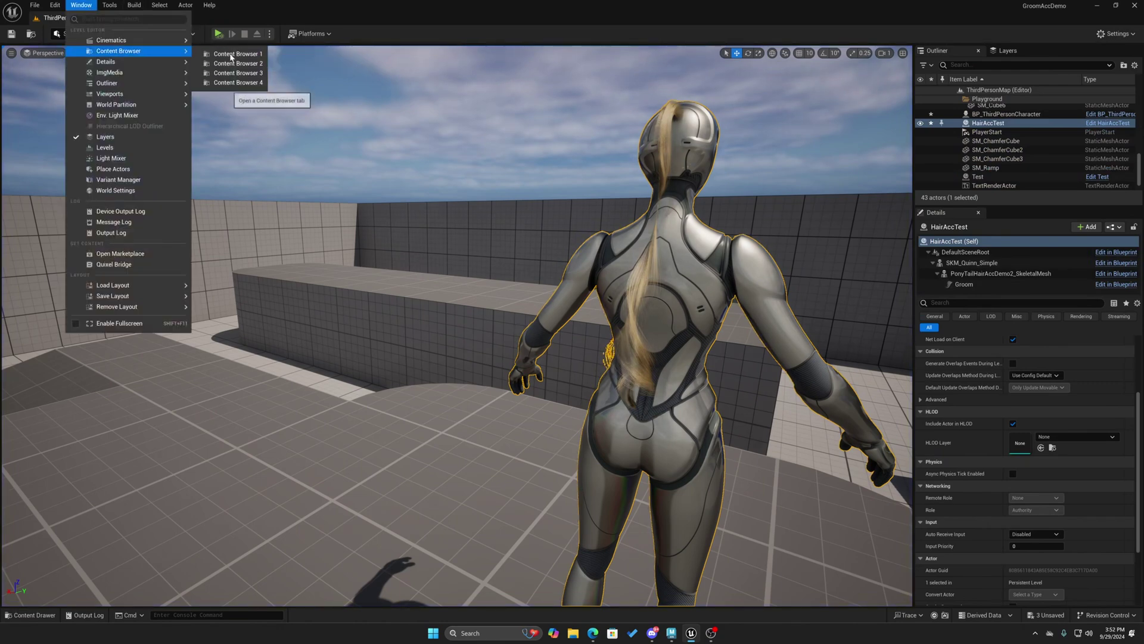
{"action": "left_click", "coordinate": [228, 57]}
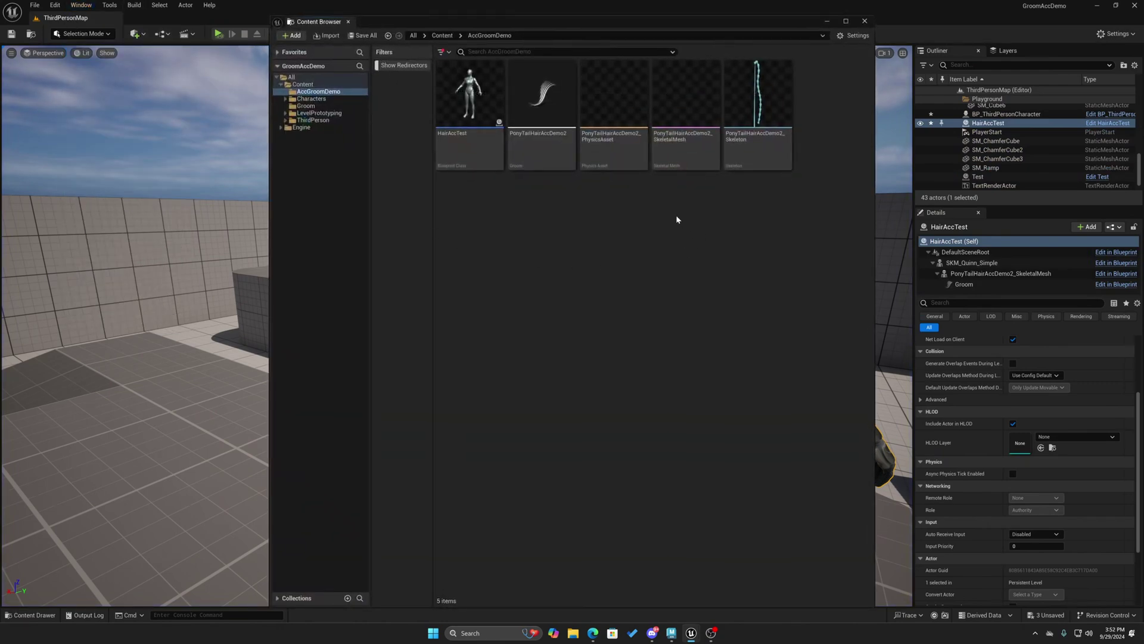
{"action": "double_click", "coordinate": [619, 119]}
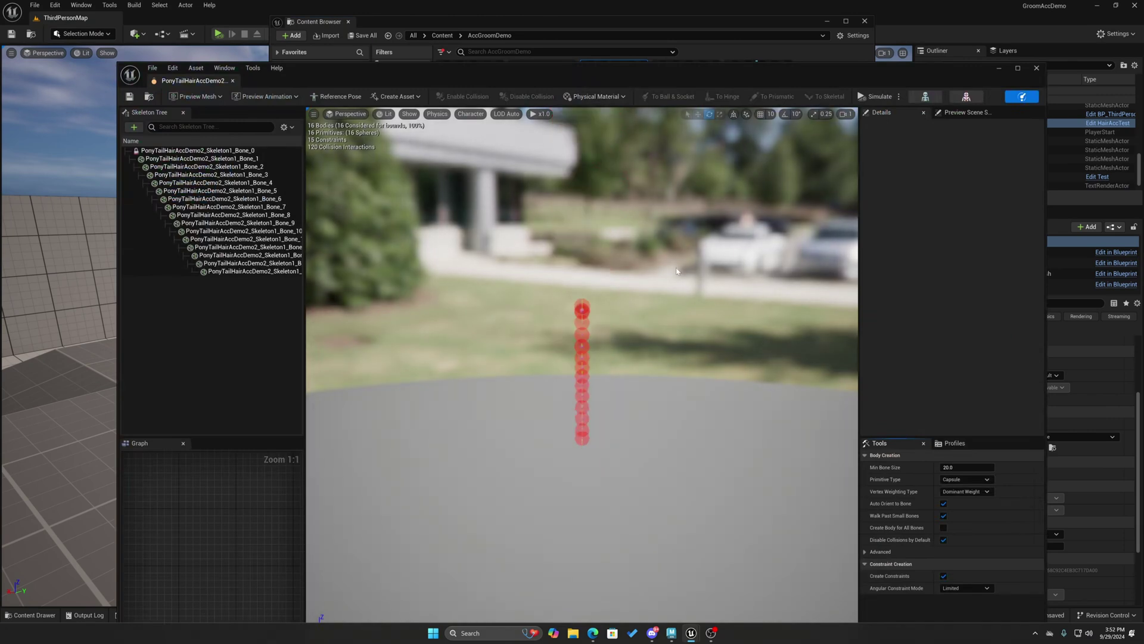
{"action": "left_click_drag", "start_coordinate": [841, 232], "coordinate": [668, 220], "text": "alt"}
{"action": "left_click", "coordinate": [879, 96]}
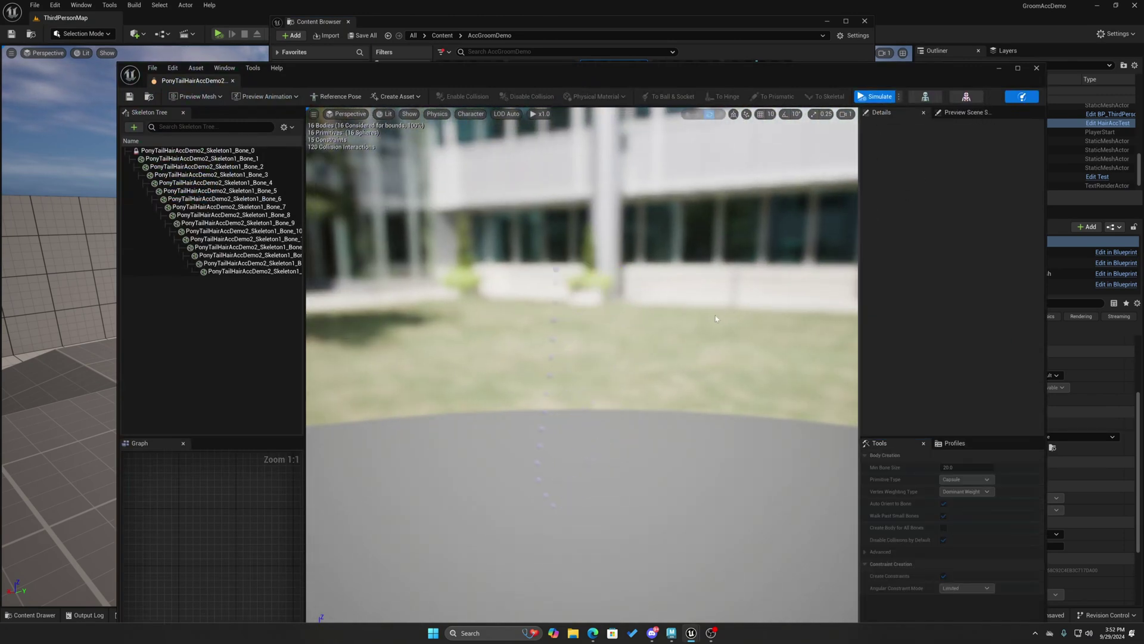
{"action": "left_click", "coordinate": [876, 96]}
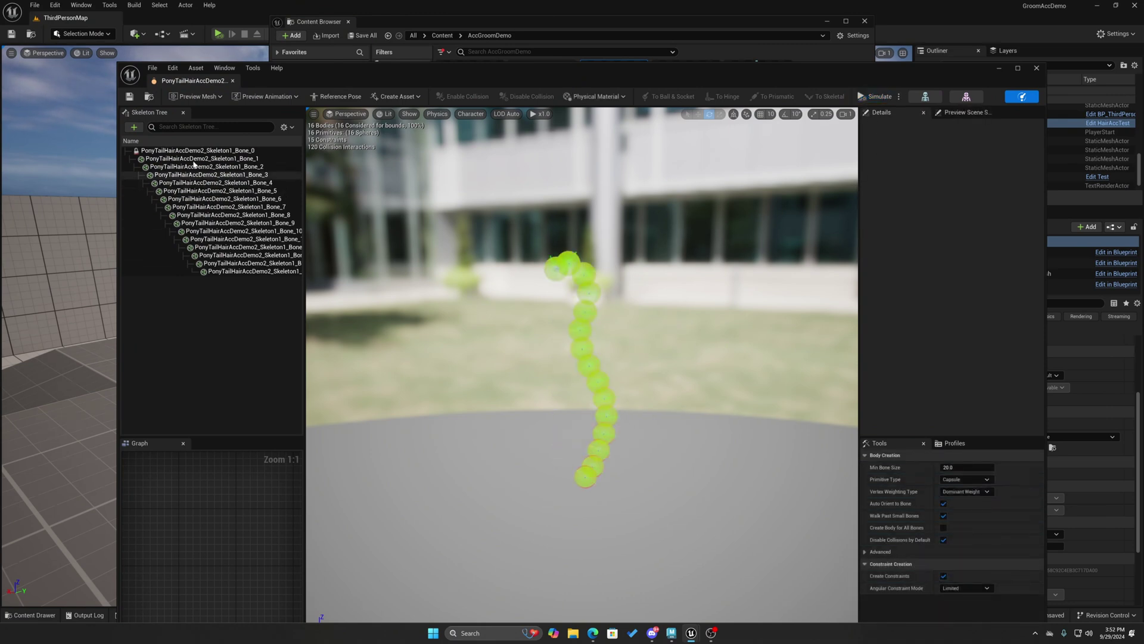
Set the Physics Type of the ponytail's Bone_0, Bone_1 and Bone_2 bodies to Kinematic and check the individual bones
{"action": "left_click", "coordinate": [179, 151]}
{"action": "left_click", "coordinate": [168, 159], "text": "ctrl"}
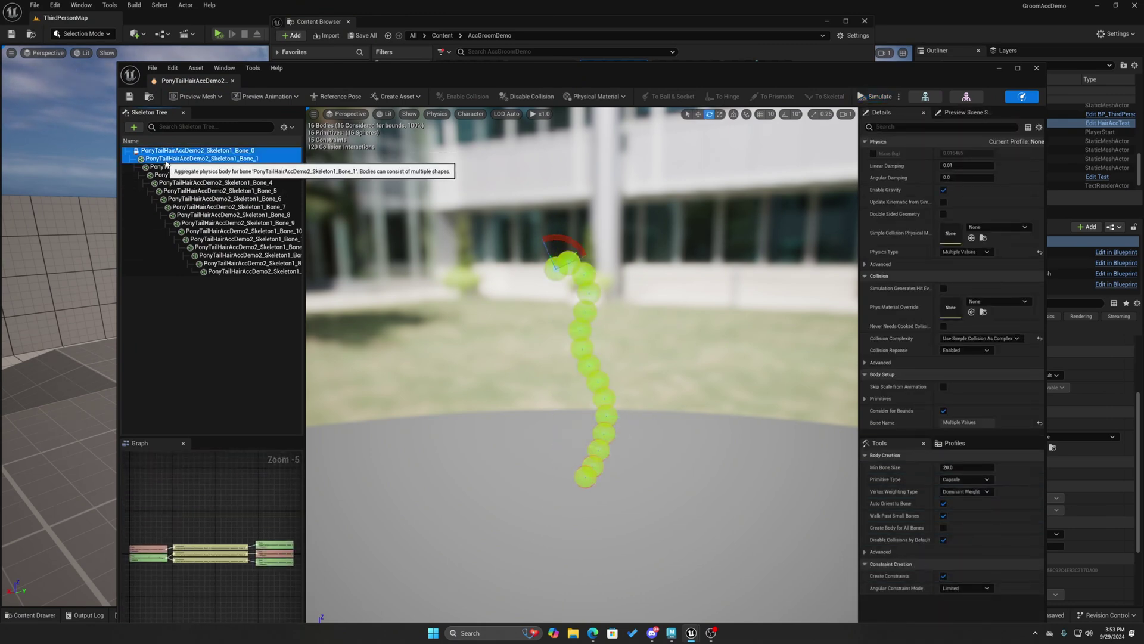
{"action": "left_click", "coordinate": [169, 167], "text": "ctrl"}
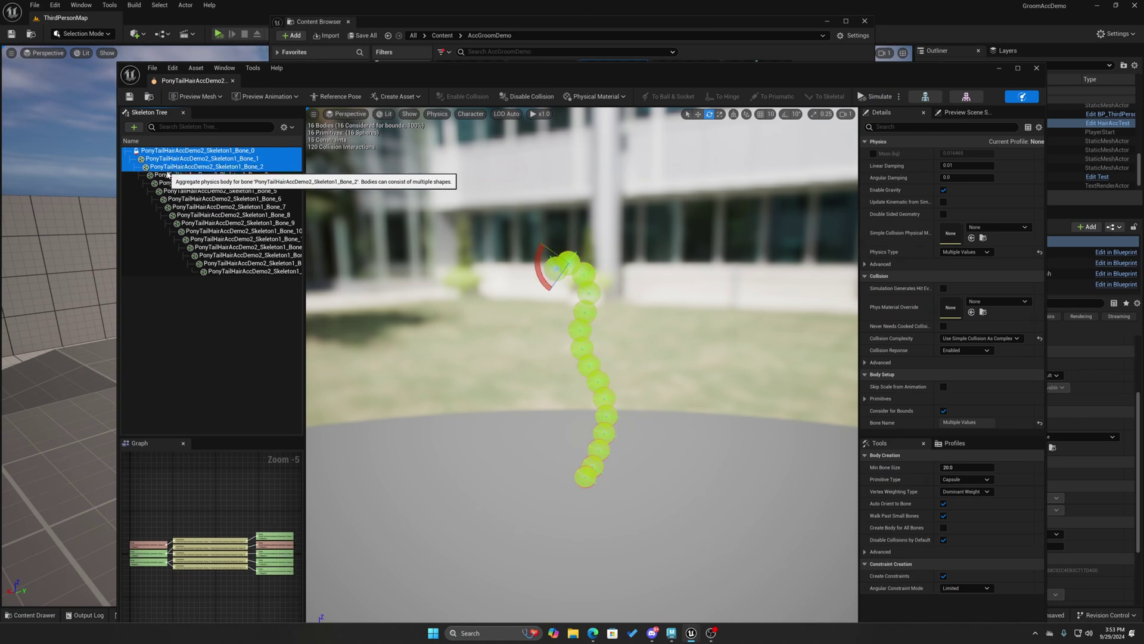
{"action": "left_click", "coordinate": [167, 175], "text": "ctrl"}
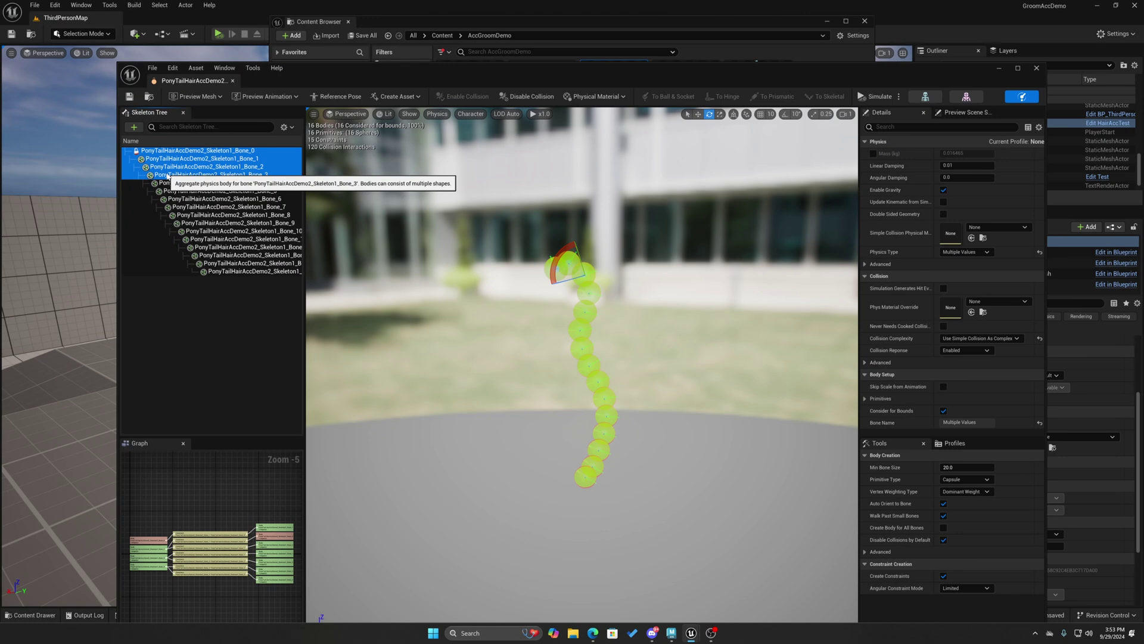
{"action": "left_click", "coordinate": [167, 174], "text": "ctrl"}
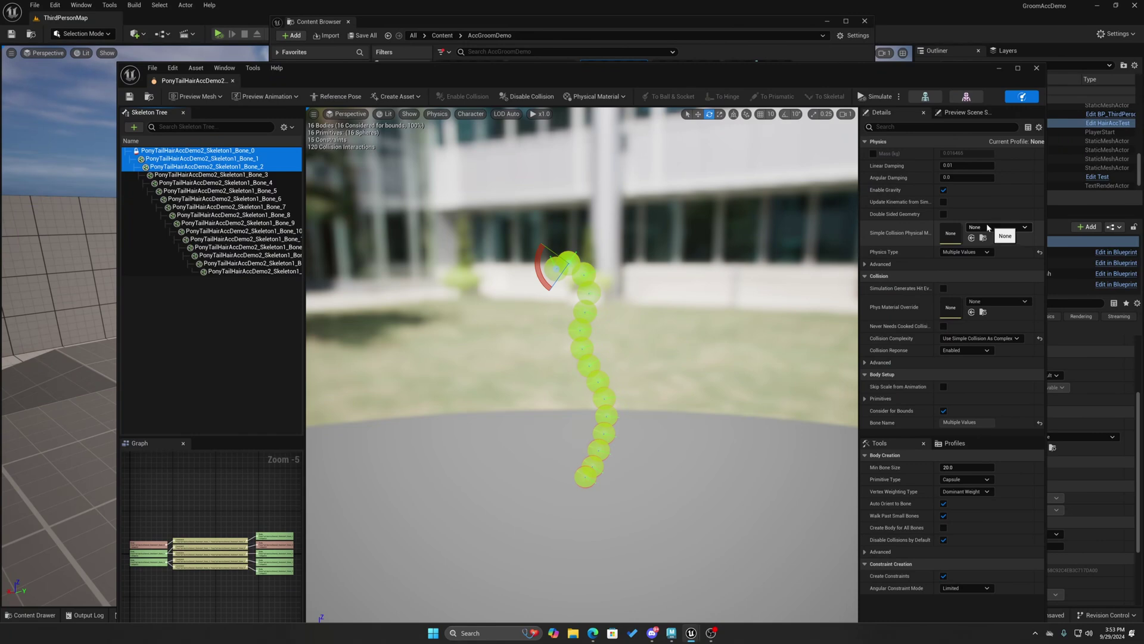
{"action": "left_click", "coordinate": [967, 251]}
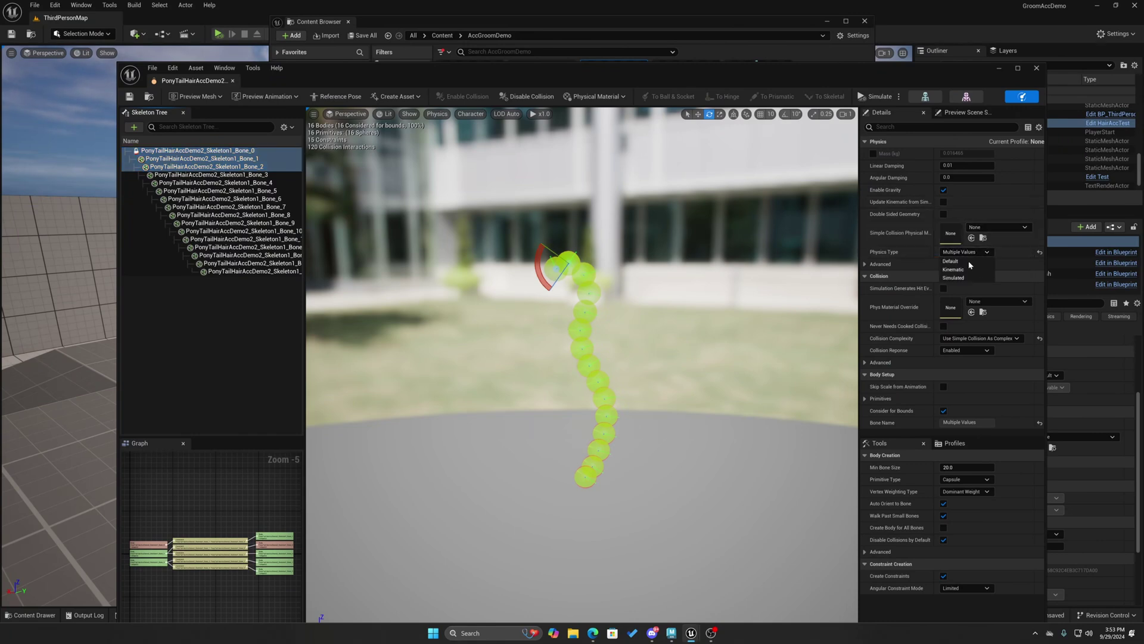
{"action": "left_click", "coordinate": [965, 272]}
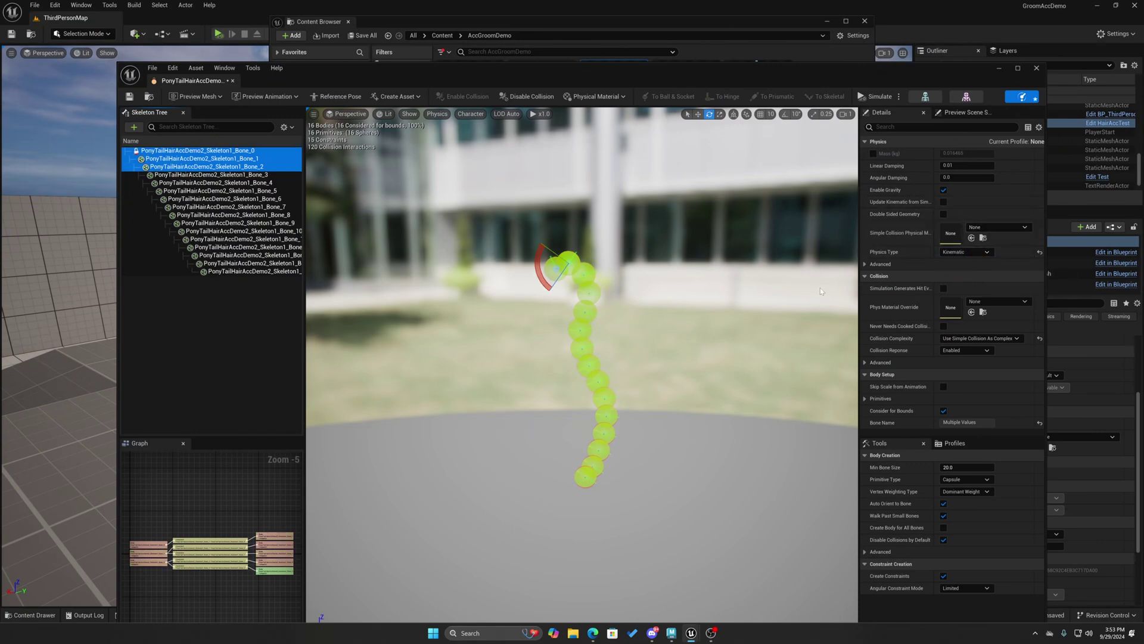
{"action": "left_click", "coordinate": [219, 176]}
{"action": "left_click", "coordinate": [212, 168]}
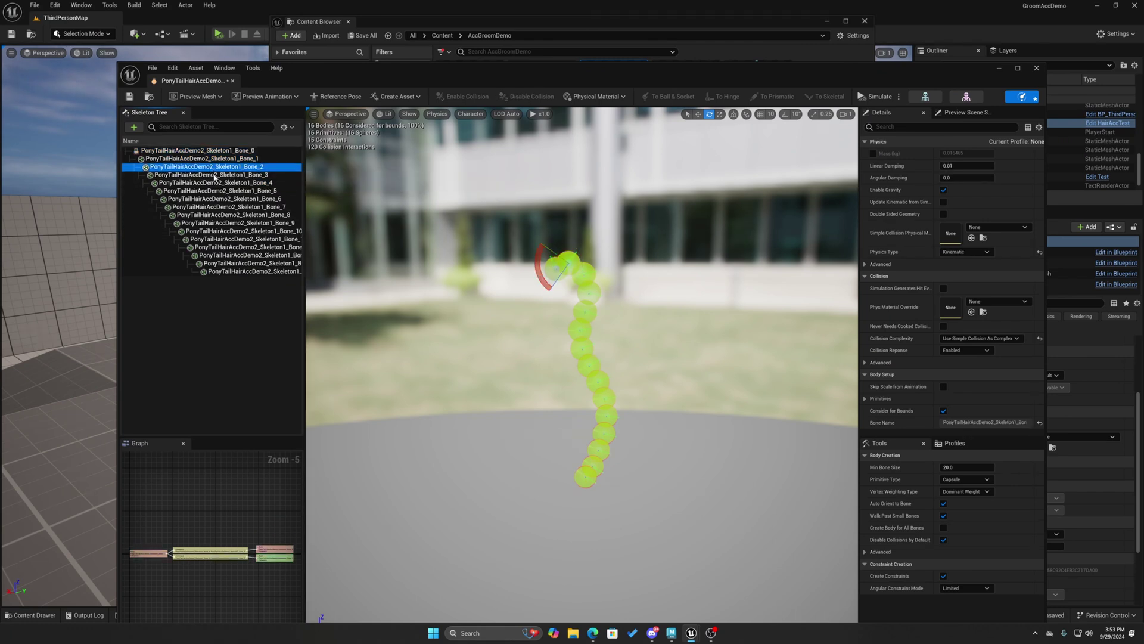
{"action": "left_click", "coordinate": [204, 161]}
Set Linear Damping and Angular Damping to 10.0 on all ponytail bone bodies, and save and close the physics asset
{"action": "left_click", "coordinate": [196, 150]}
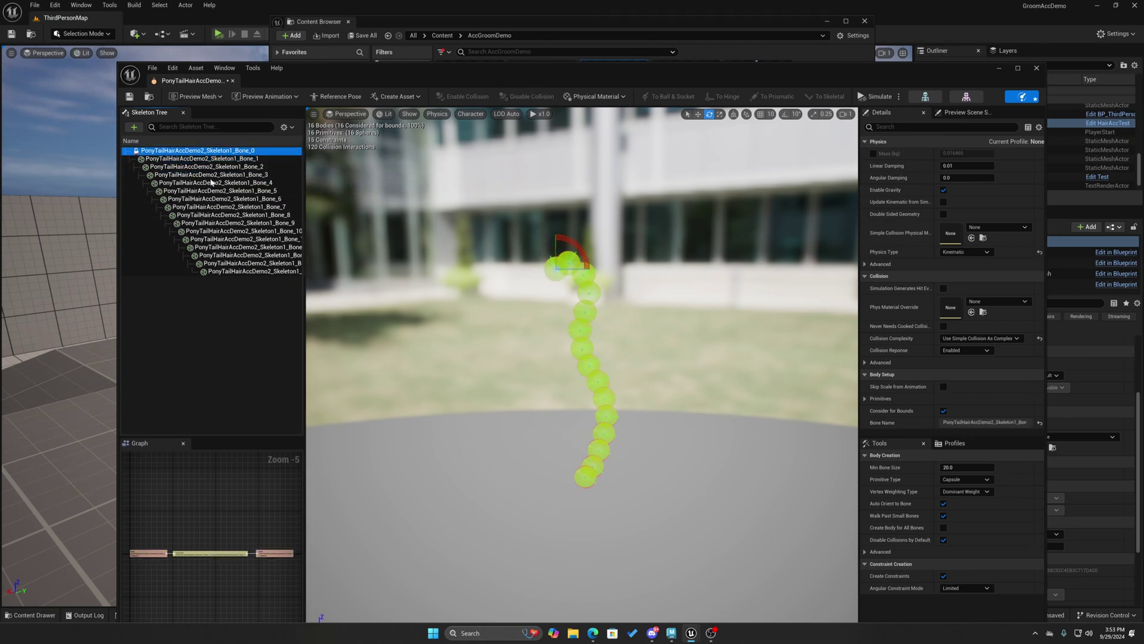
{"action": "left_click", "coordinate": [244, 272], "text": "shift"}
{"action": "left_click", "coordinate": [965, 165]}
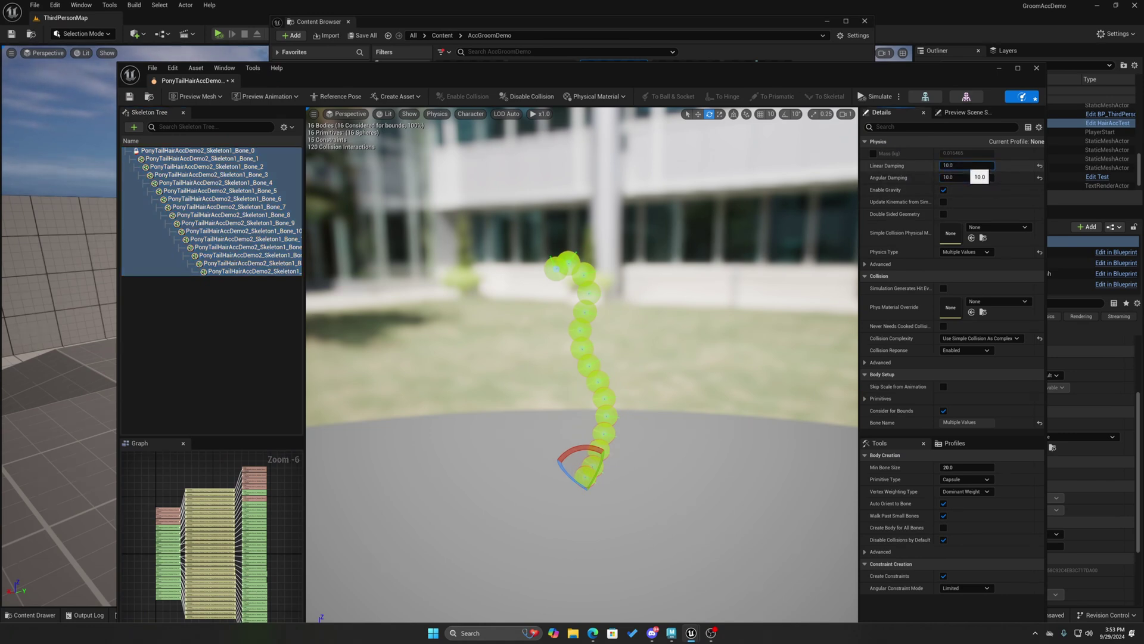
{"action": "type", "text": "10.0"}
{"action": "key", "text": "Return"}
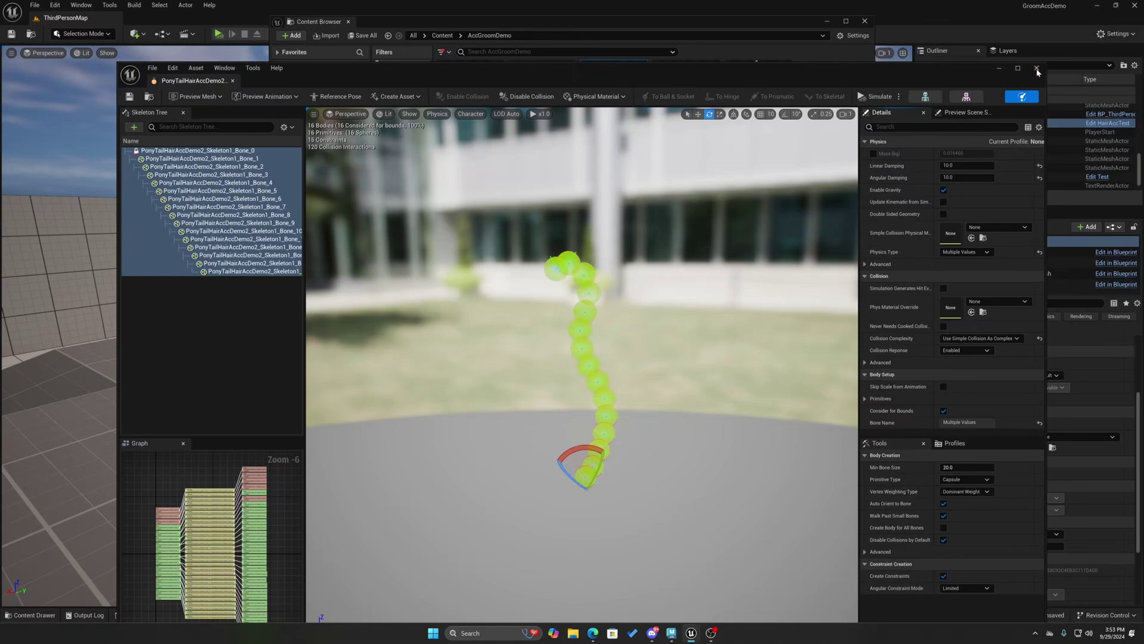
{"action": "left_click", "coordinate": [1037, 69]}
Simulate the level again and frame the HairAccTest actor to examine the ponytail's motion from several sides
{"action": "left_click", "coordinate": [828, 22]}
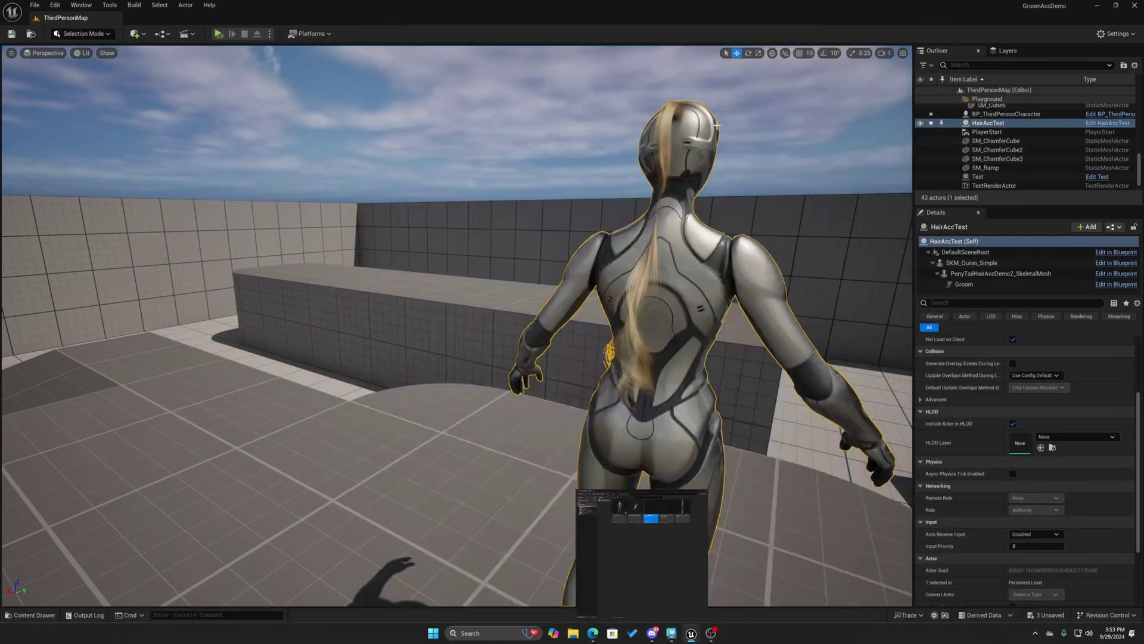
{"action": "left_click", "coordinate": [219, 34]}
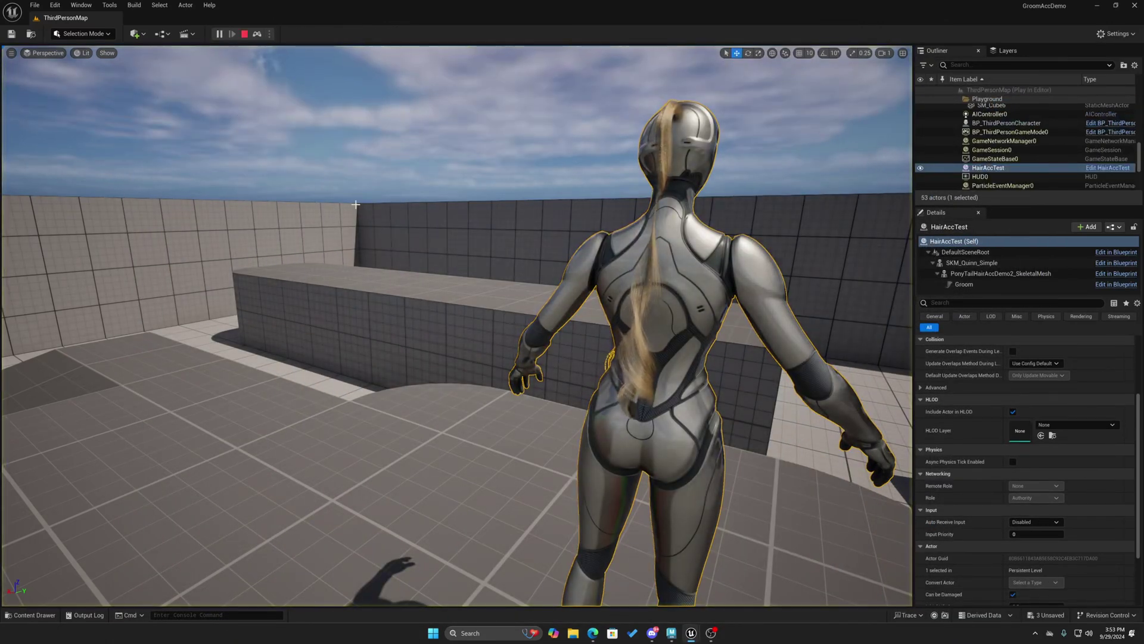
{"action": "key", "text": "w"}
{"action": "right_click_drag", "start_coordinate": [550, 302], "coordinate": [673, 302]}
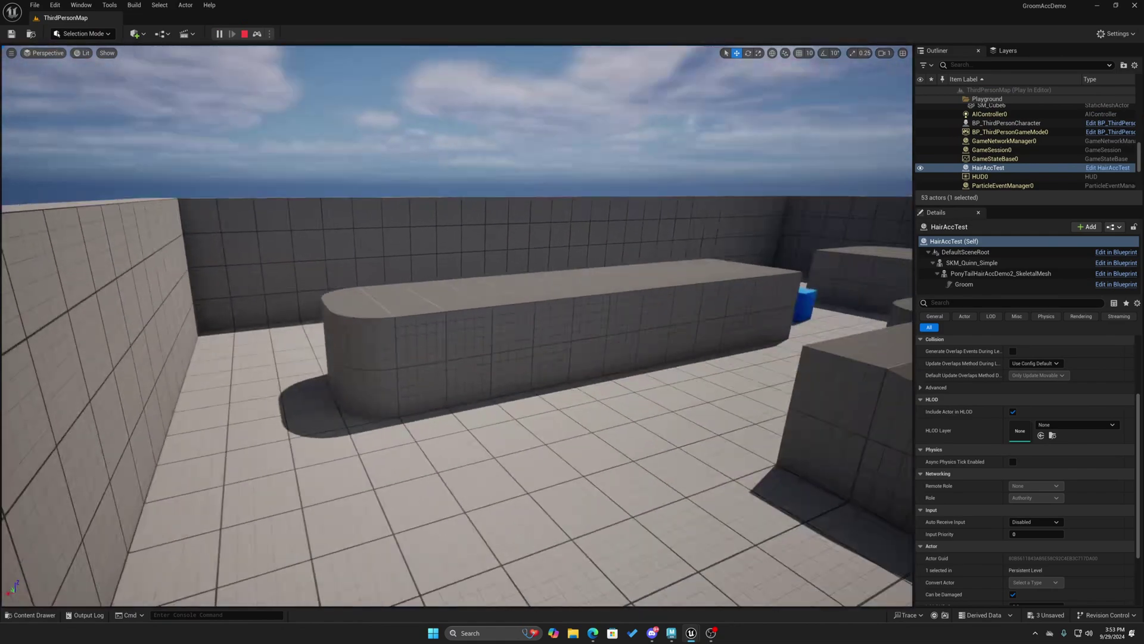
{"action": "middle_click_drag", "start_coordinate": [647, 306], "coordinate": [645, 300]}
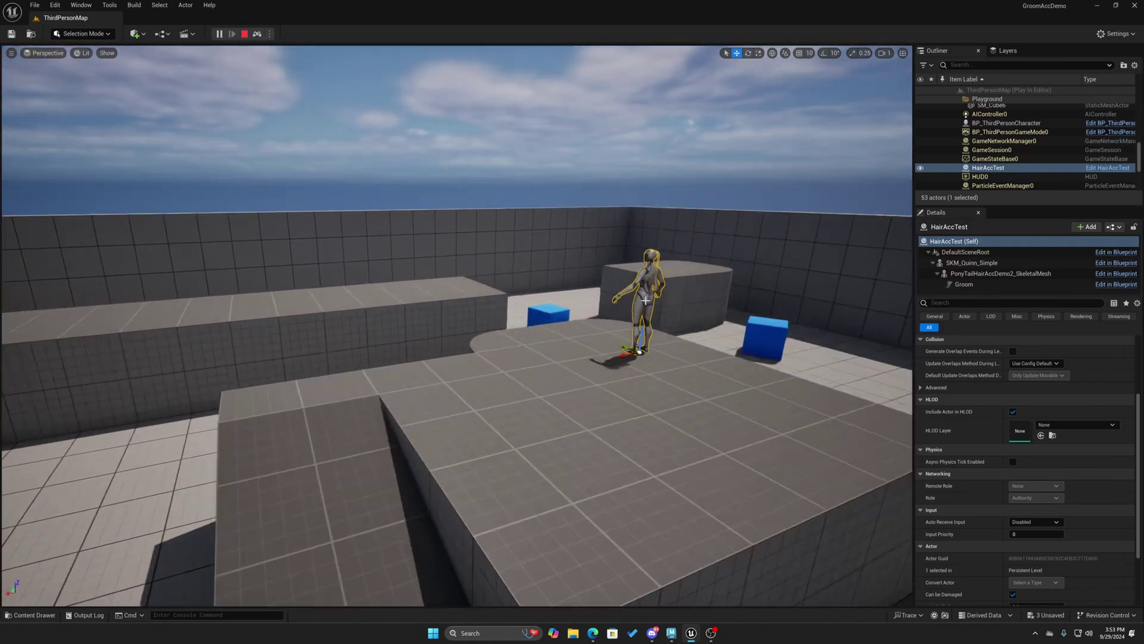
{"action": "key", "text": "f"}
{"action": "left_click_drag", "start_coordinate": [584, 302], "coordinate": [417, 552], "text": "alt"}
{"action": "left_click_drag", "start_coordinate": [444, 389], "coordinate": [468, 448], "text": "alt"}
{"action": "left_click_drag", "start_coordinate": [472, 321], "coordinate": [522, 356], "text": "alt"}
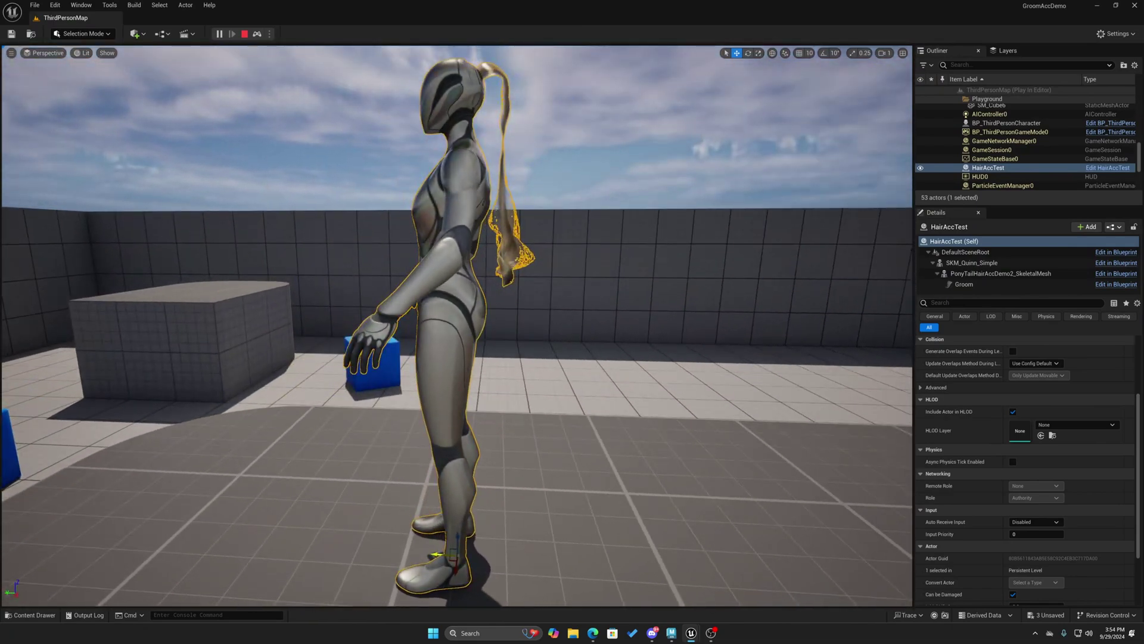
Move the HairAccTest actor during simulation to watch the ponytail react, and stop the simulation
{"action": "left_click_drag", "start_coordinate": [437, 554], "coordinate": [408, 552]}
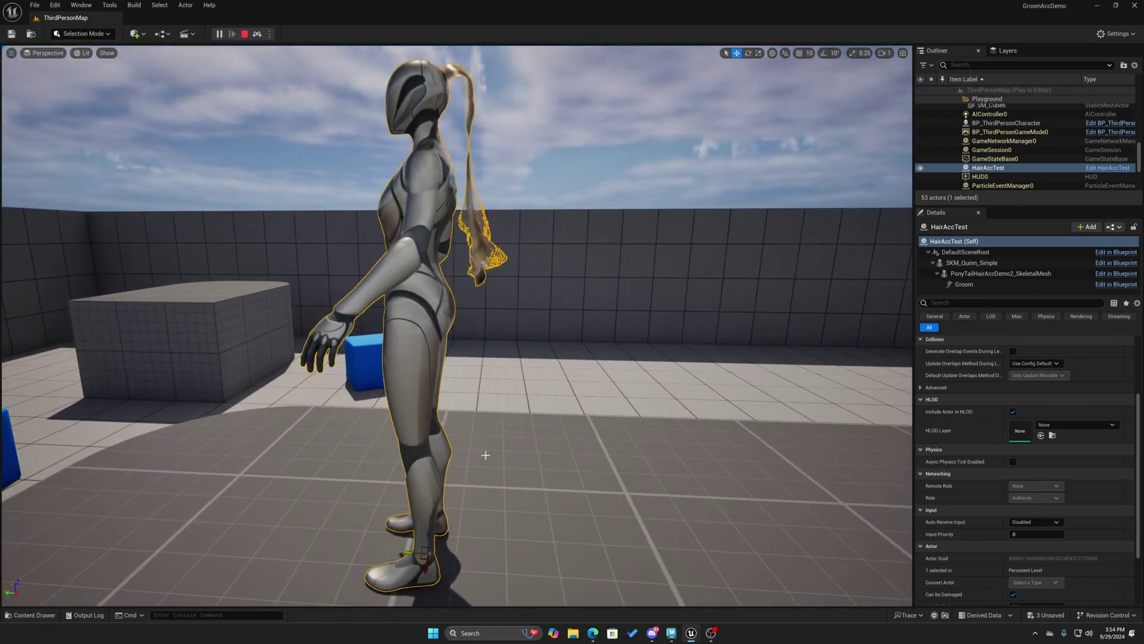
{"action": "left_click_drag", "start_coordinate": [486, 454], "coordinate": [459, 278], "text": "alt"}
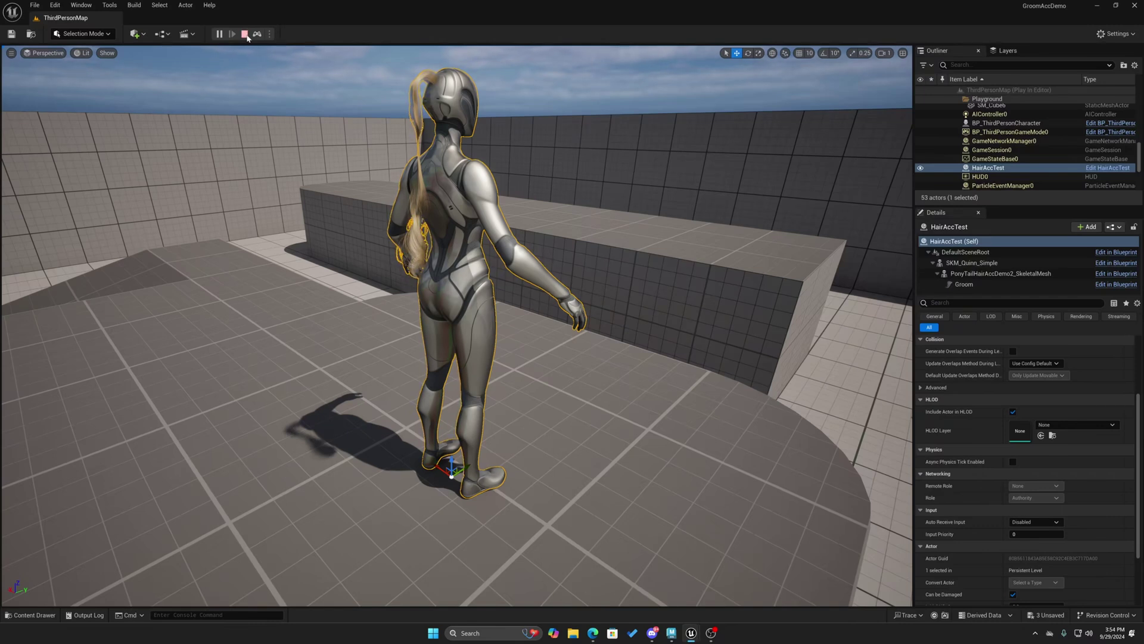
{"action": "left_click", "coordinate": [245, 35]}
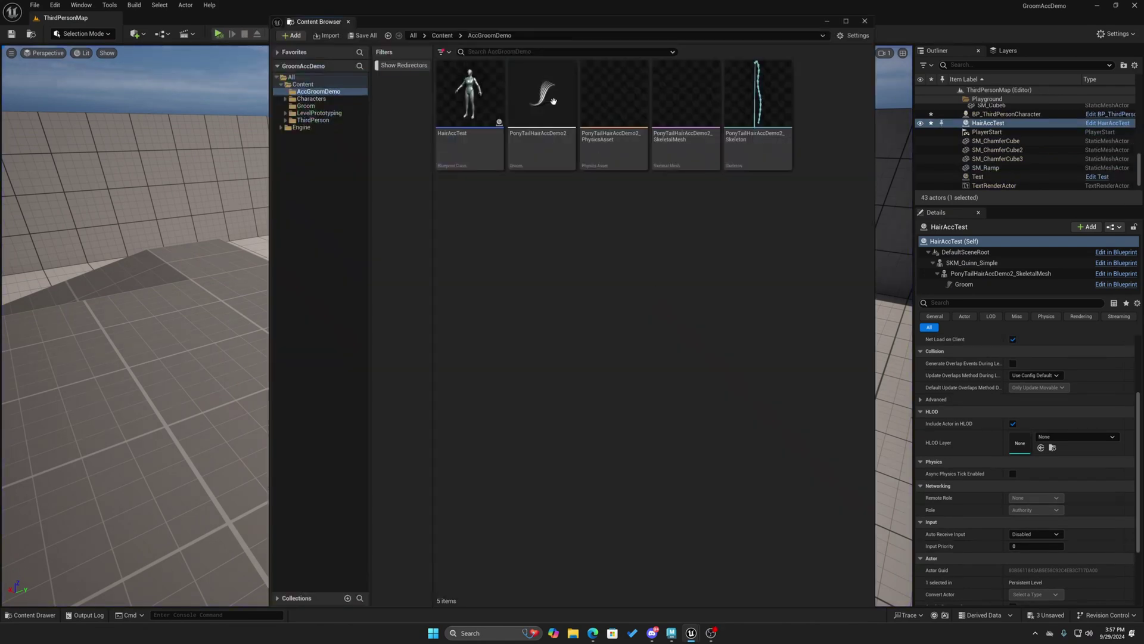
Export the PonyTailHairAccDemo2_SkeletalMesh asset as an FBX file to the UE5 folder, keeping the default FBX export options
{"action": "right_click", "coordinate": [683, 104]}
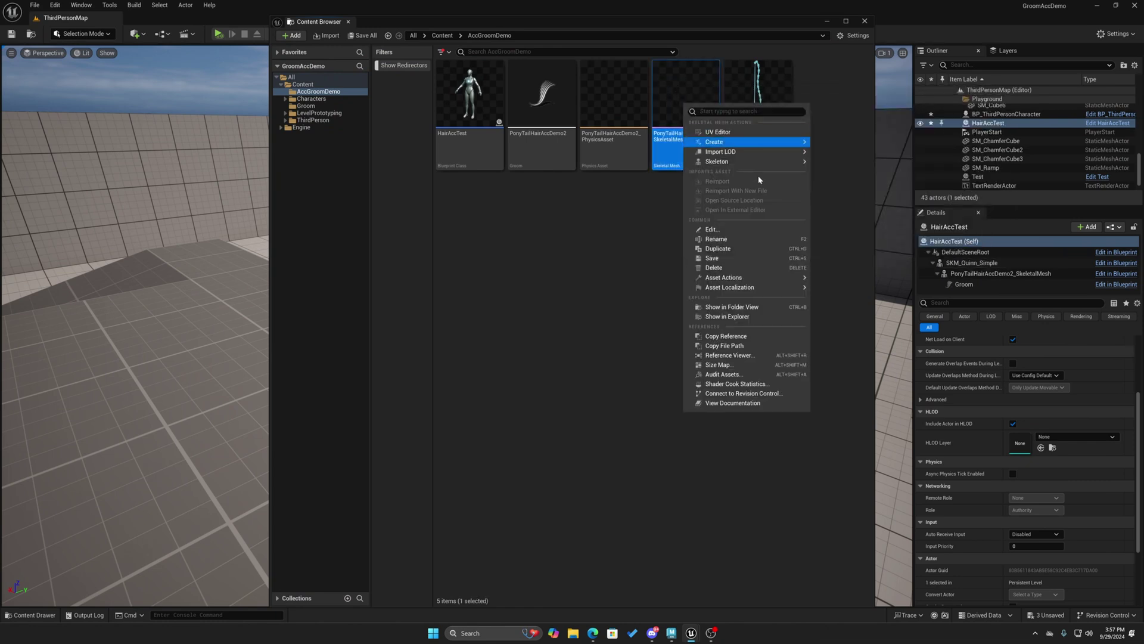
{"action": "mouse_move", "coordinate": [763, 280]}
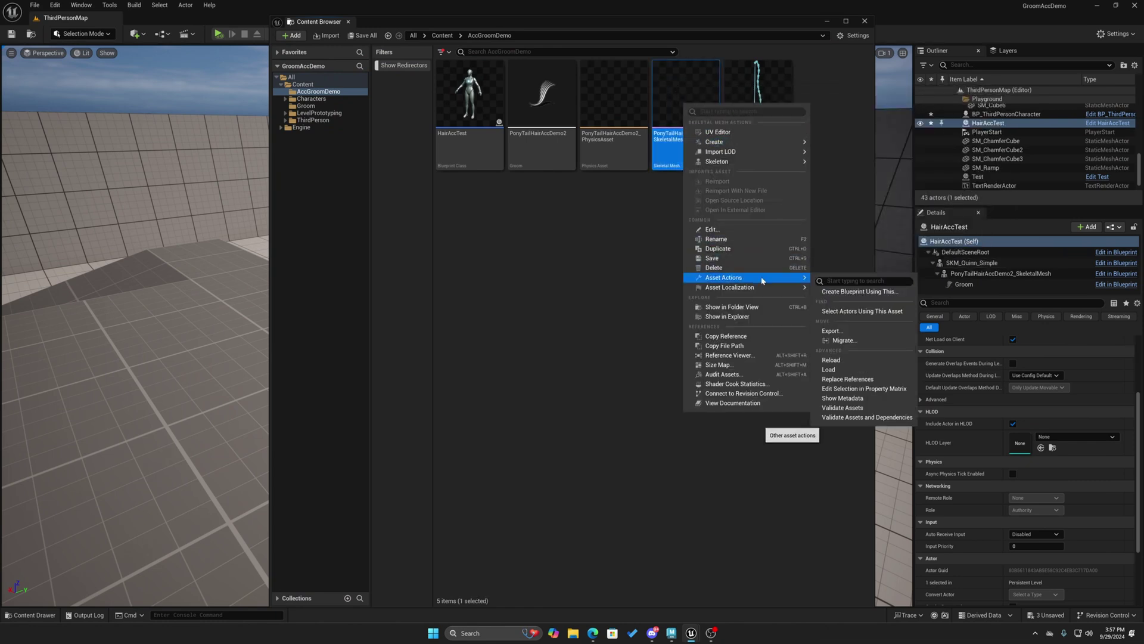
{"action": "left_click", "coordinate": [860, 332]}
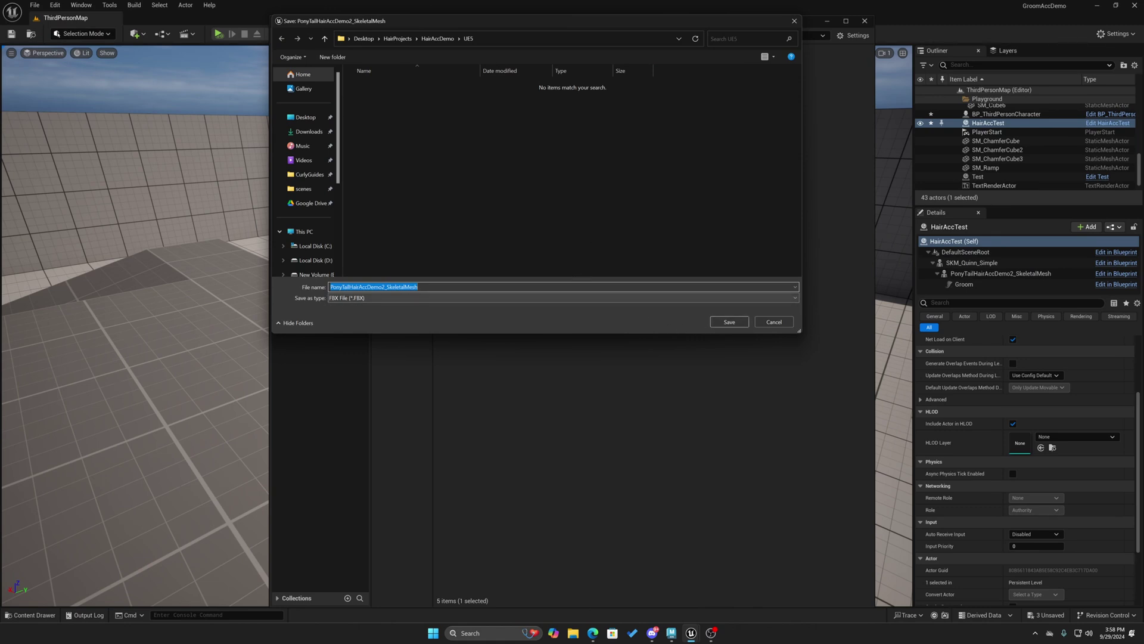
{"action": "left_click", "coordinate": [730, 323]}
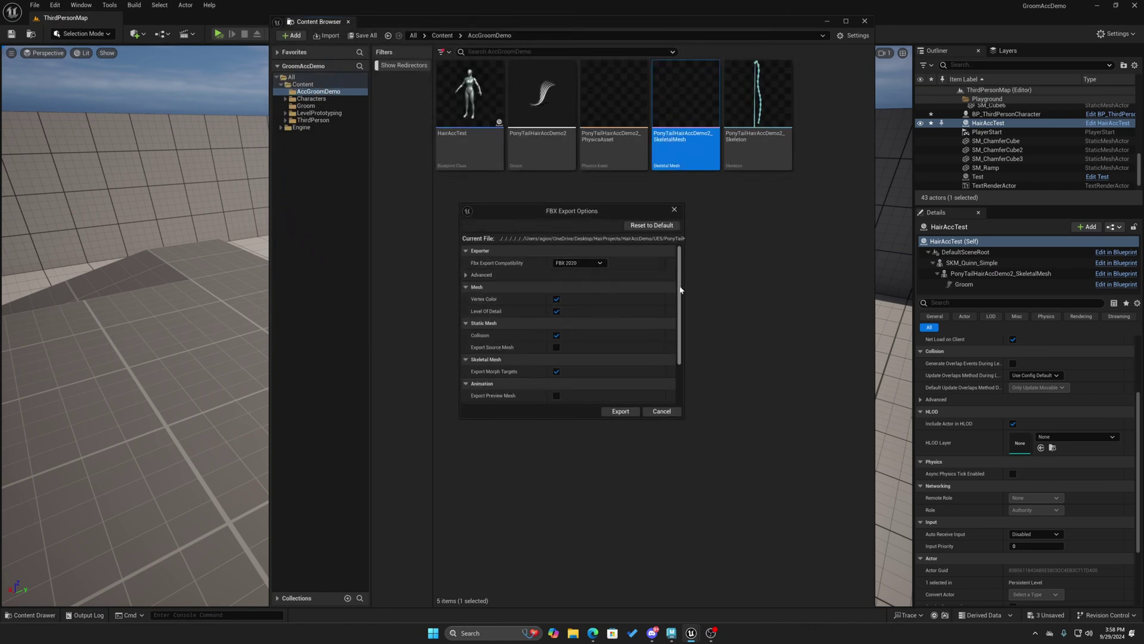
{"action": "left_click_drag", "start_coordinate": [681, 291], "coordinate": [677, 381]}
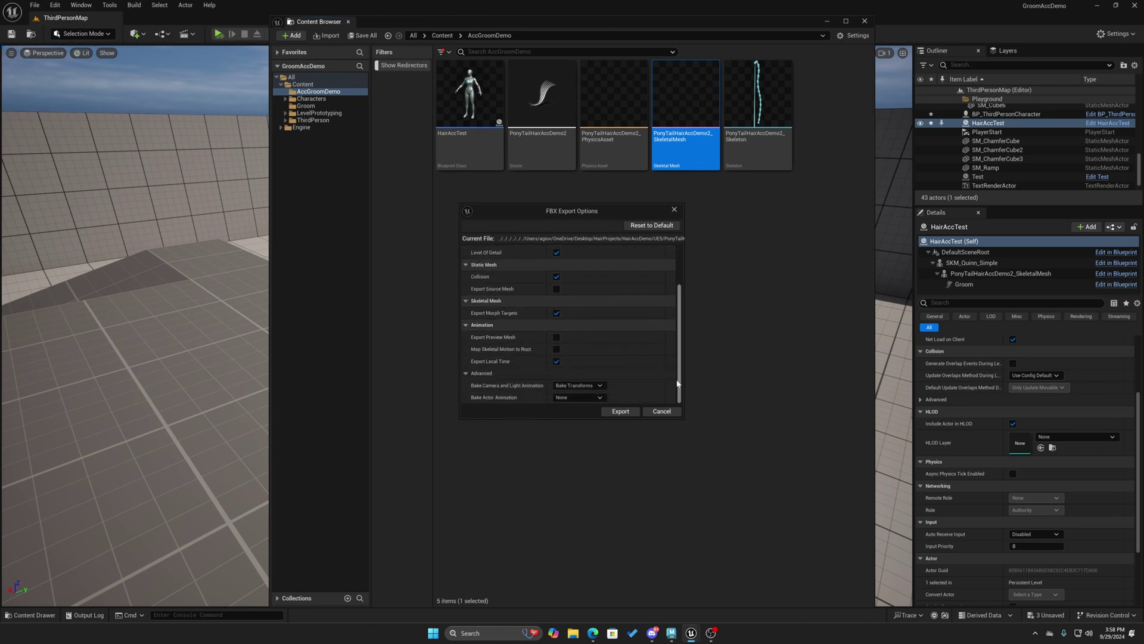
{"action": "left_click", "coordinate": [620, 413]}
Switch to Maya and hide the Pony group and the guides curves in the HairAccDemo_02 scene
{"action": "left_click", "coordinate": [639, 320]}
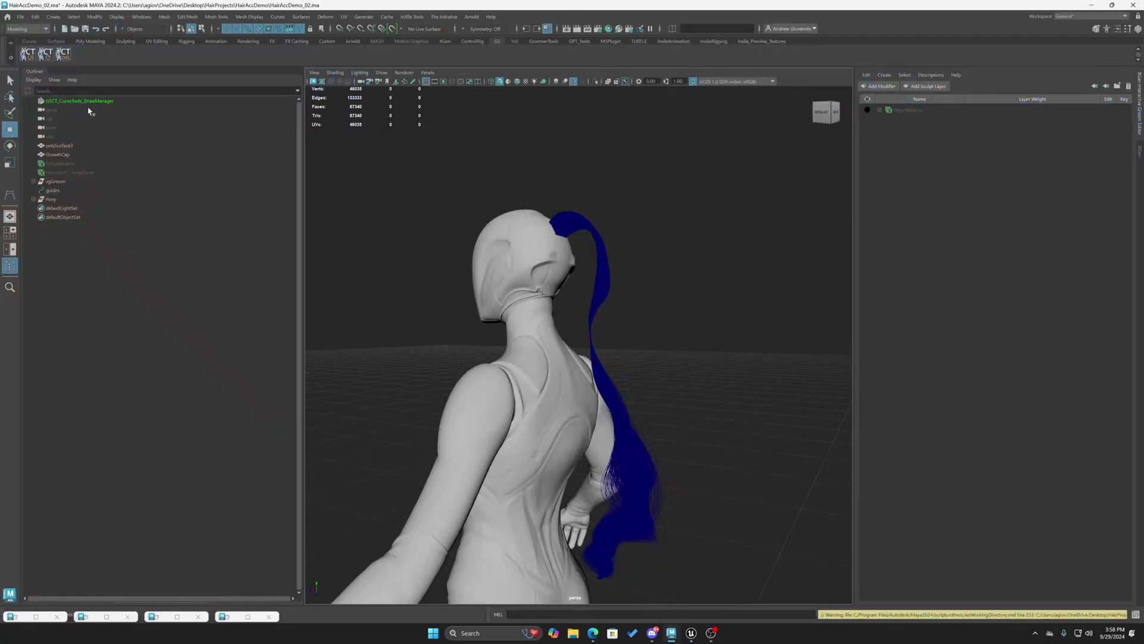
{"action": "left_click", "coordinate": [20, 16]}
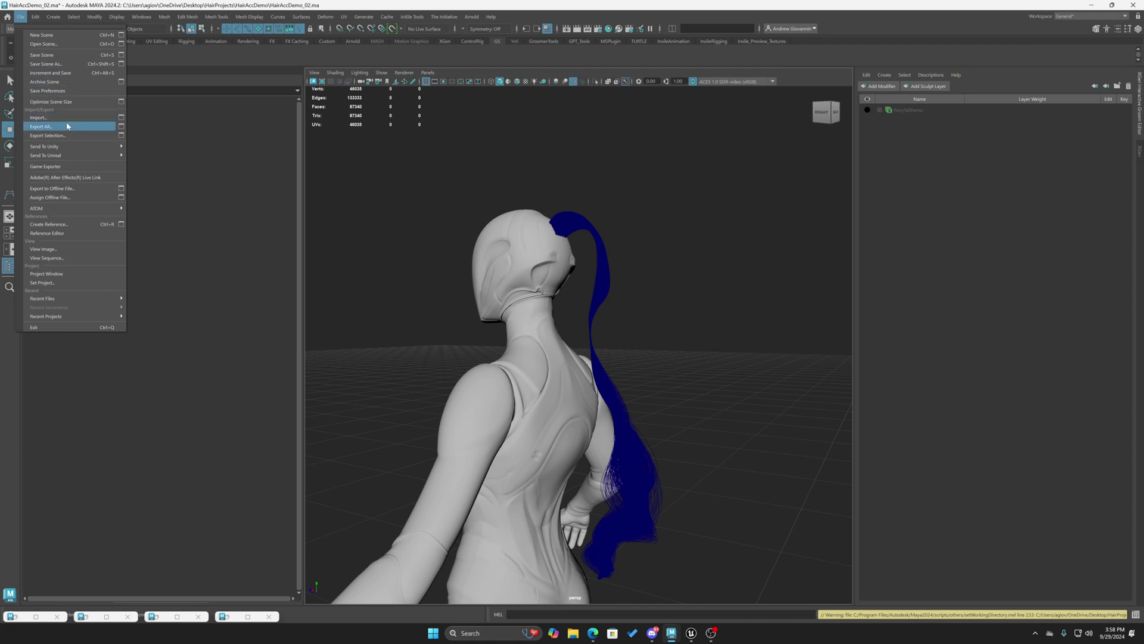
{"action": "left_click", "coordinate": [381, 267]}
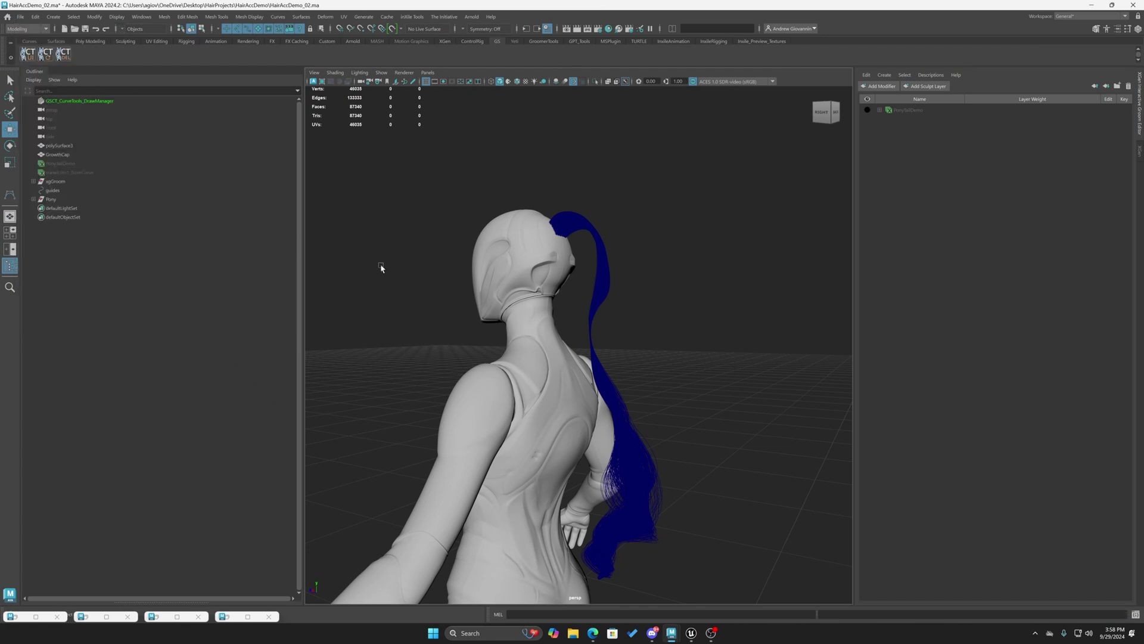
{"action": "left_click", "coordinate": [60, 199]}
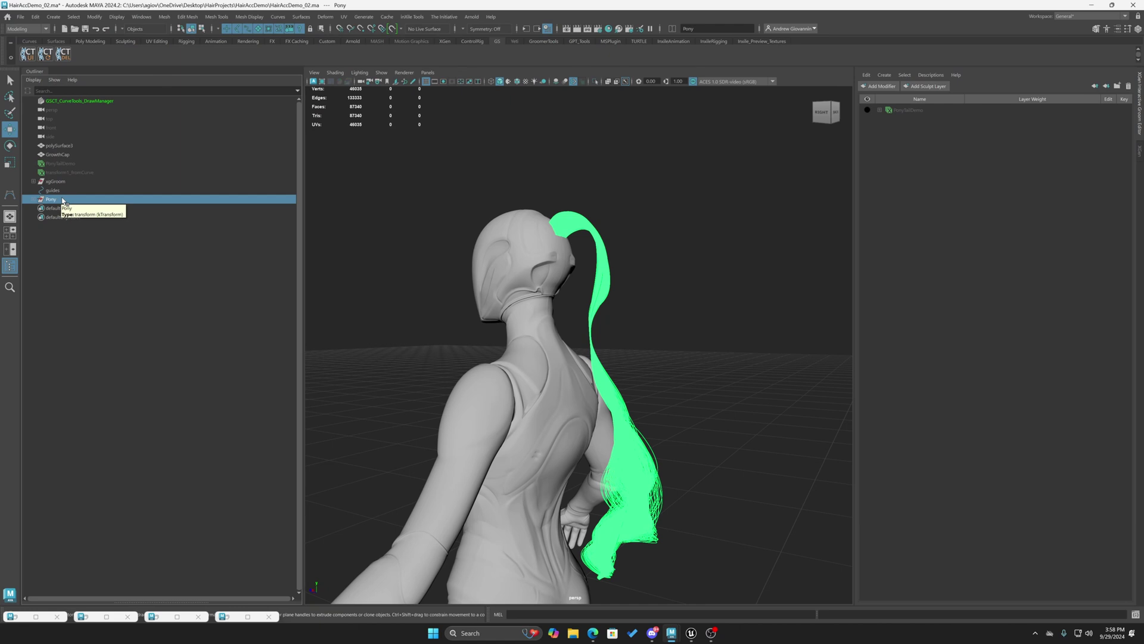
{"action": "key", "text": "ctrl+h"}
{"action": "left_click", "coordinate": [62, 191]}
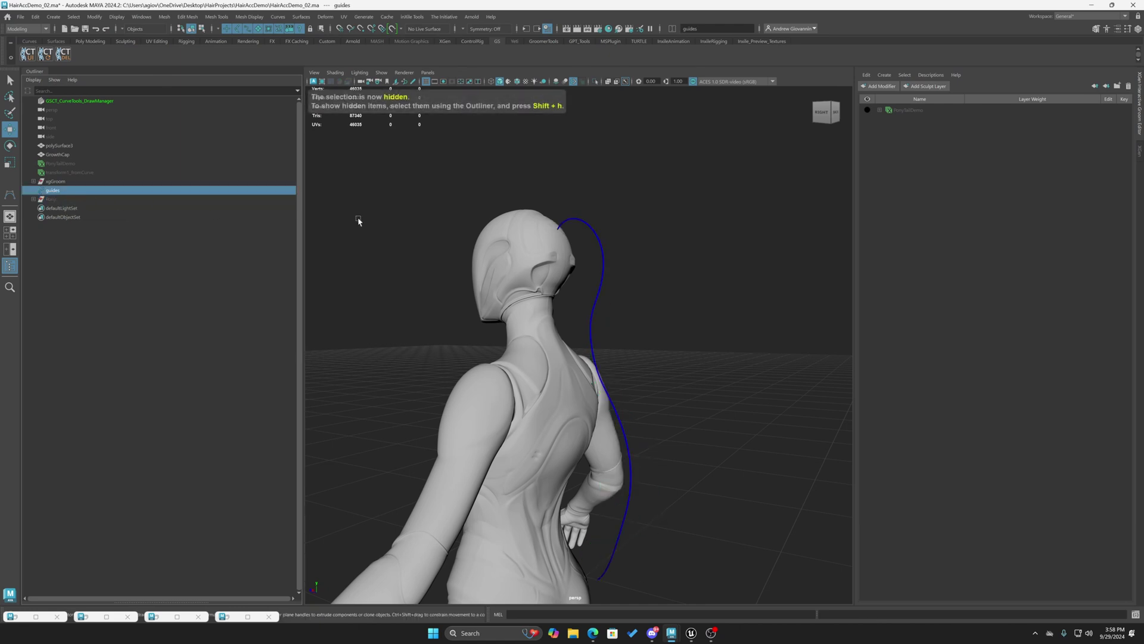
{"action": "key", "text": "ctrl+h"}
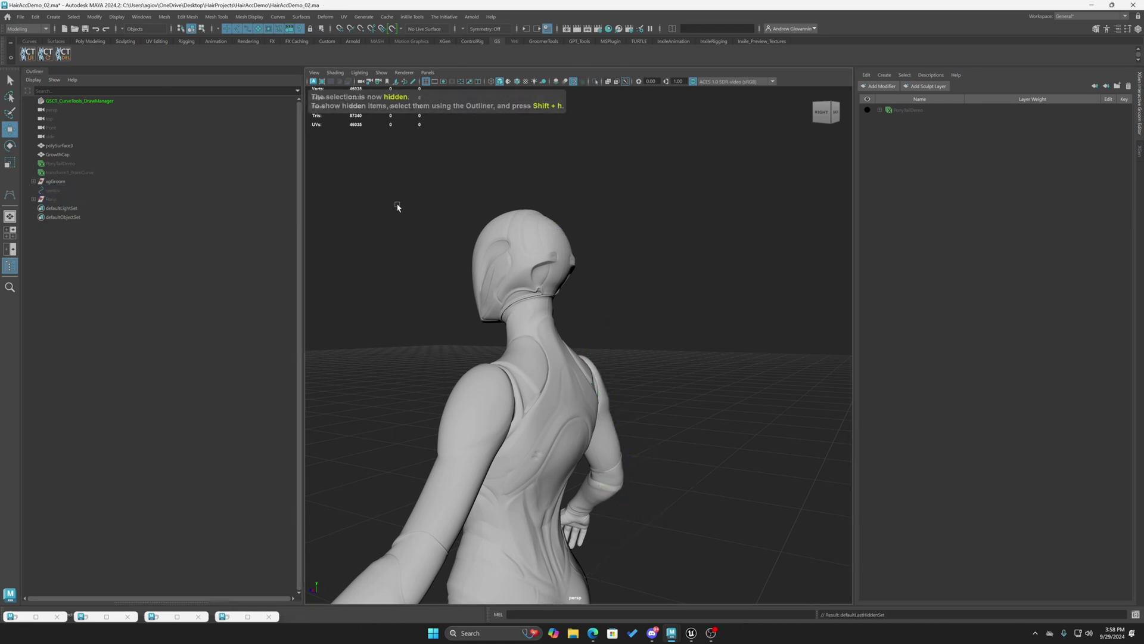
Import PonyTailHairAccDemo2_SkeletalMesh.FBX from the UE5 folder into the scene
{"action": "left_click", "coordinate": [20, 17]}
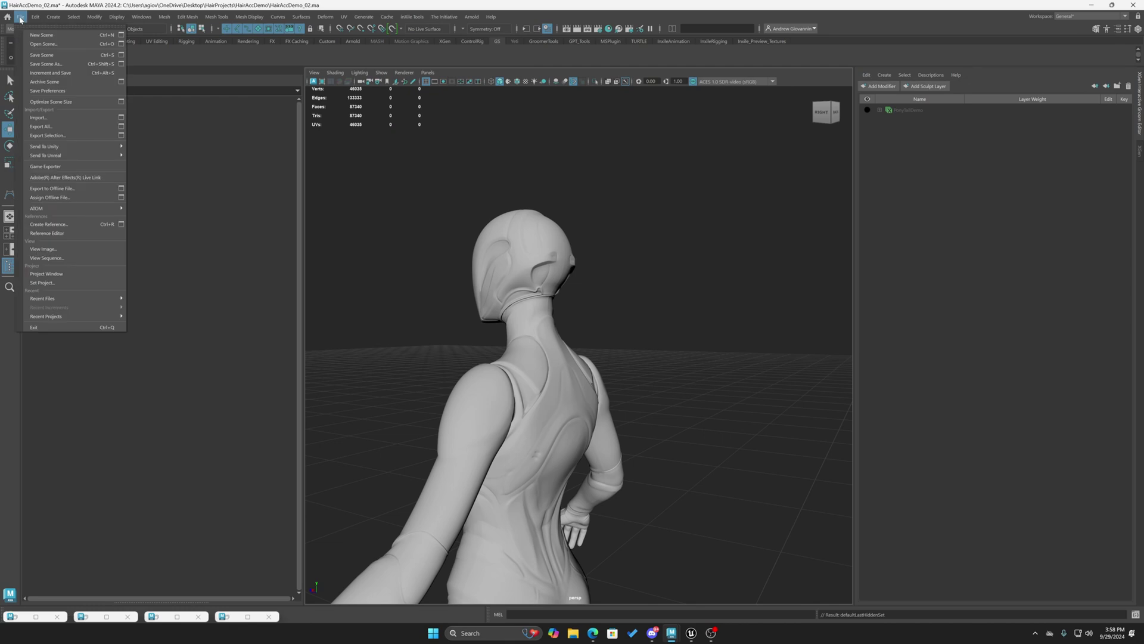
{"action": "left_click", "coordinate": [64, 116]}
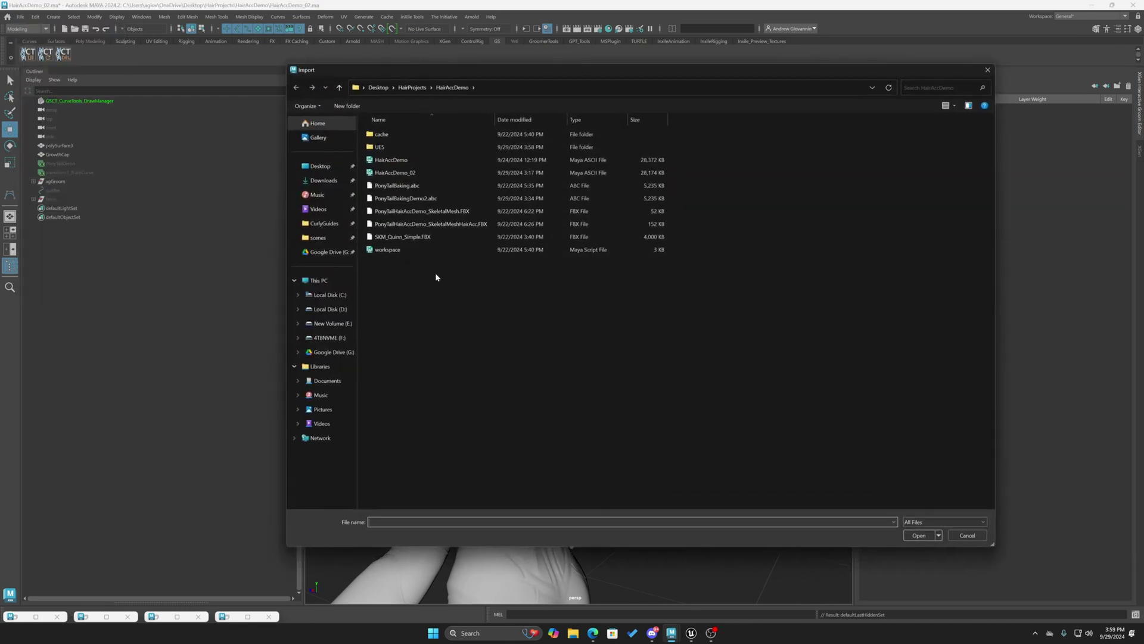
{"action": "double_click", "coordinate": [379, 146]}
{"action": "left_click", "coordinate": [426, 160]}
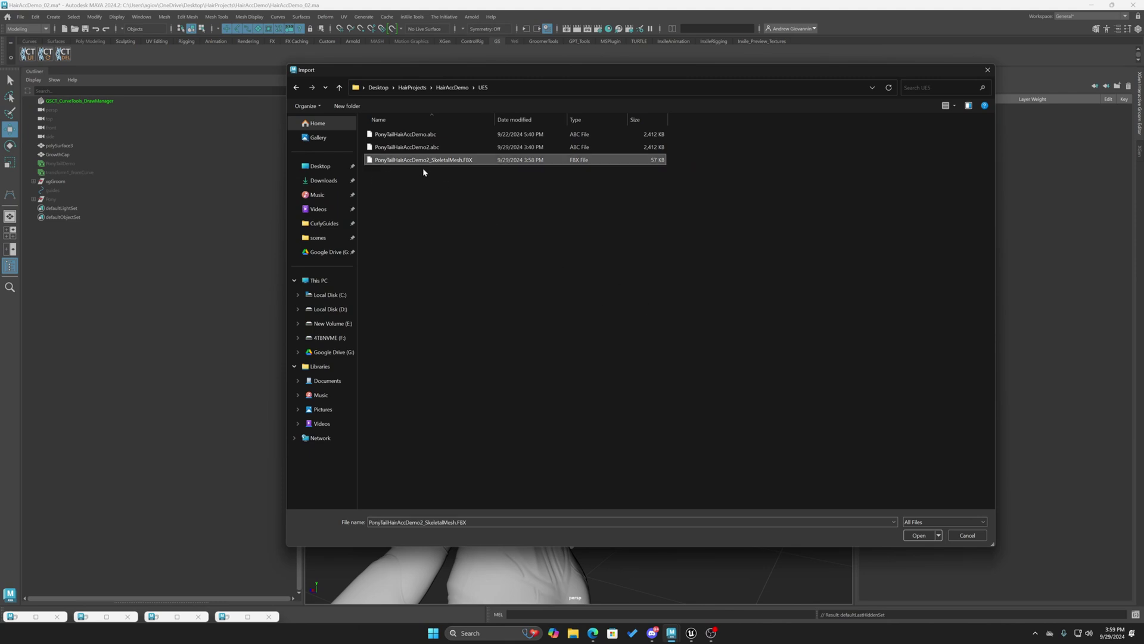
{"action": "left_click", "coordinate": [919, 535]}
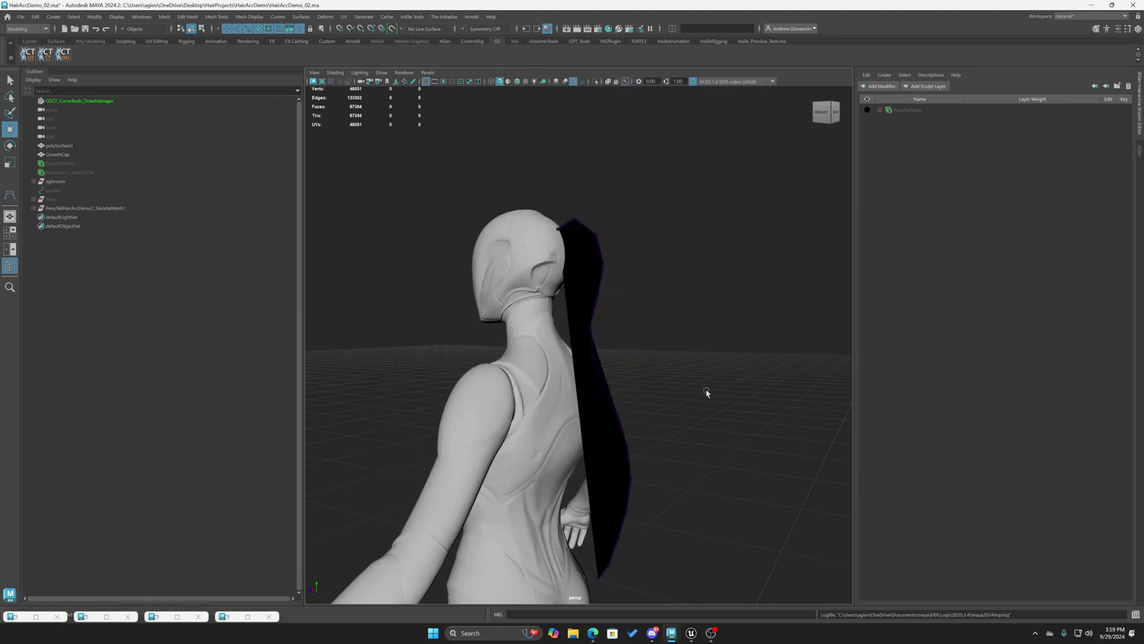
Examine the imported ponytail mesh and its bone chain against the character's head from several sides
{"action": "left_click", "coordinate": [590, 313]}
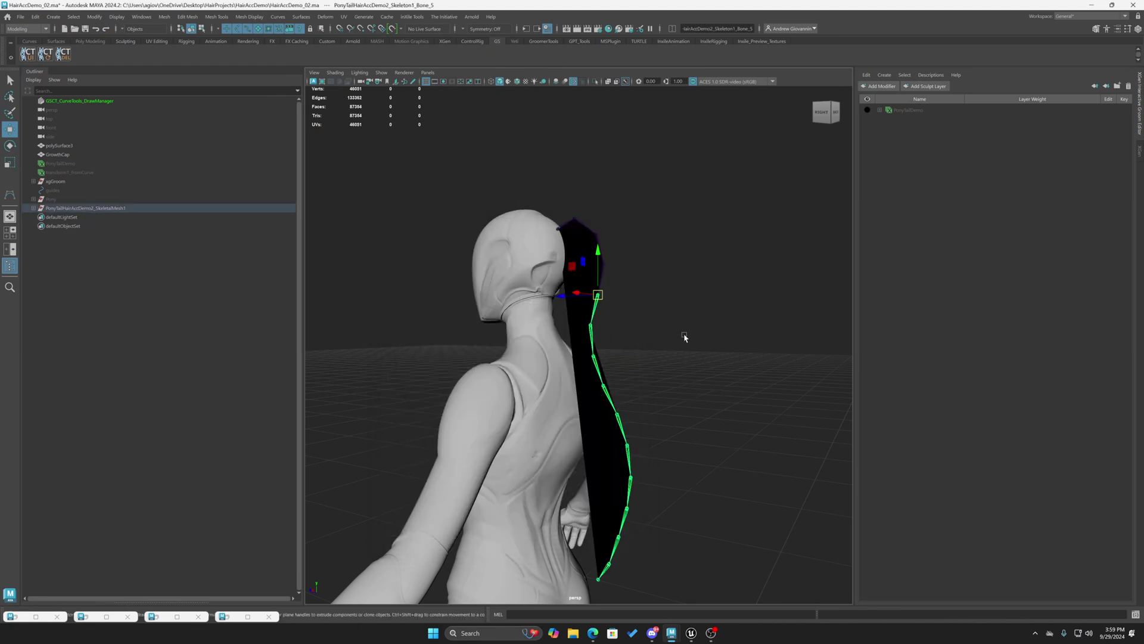
{"action": "left_click_drag", "start_coordinate": [684, 335], "coordinate": [596, 343], "text": "alt"}
{"action": "left_click", "coordinate": [694, 362]}
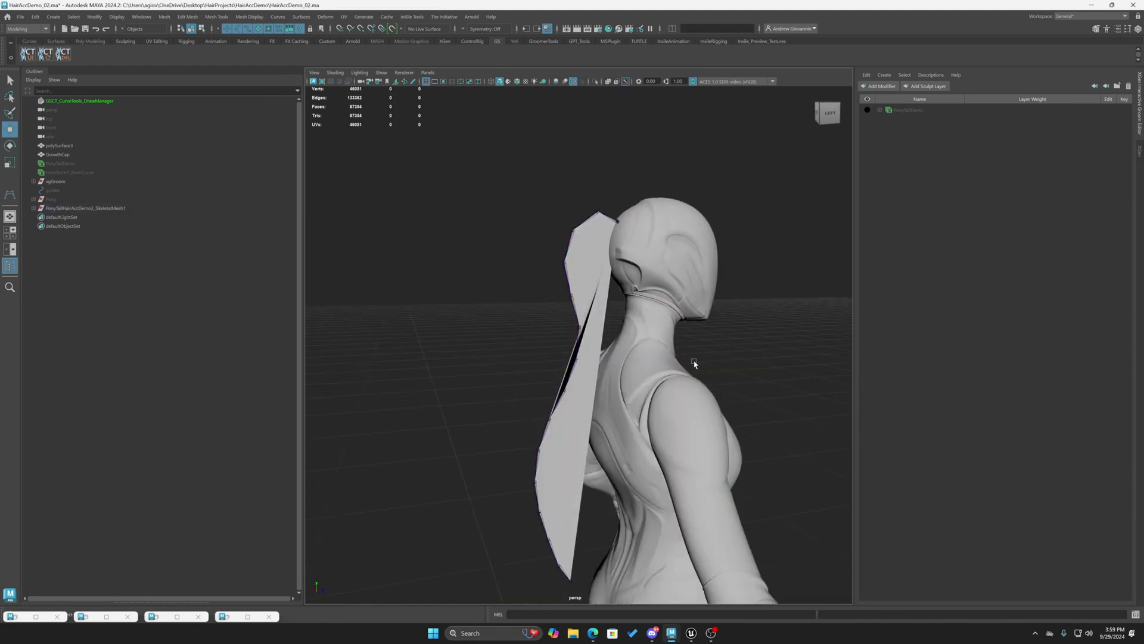
{"action": "middle_click_drag", "start_coordinate": [694, 362], "coordinate": [640, 357], "text": "alt"}
{"action": "right_click_drag", "start_coordinate": [639, 358], "coordinate": [573, 401], "text": "alt"}
{"action": "mouse_move", "coordinate": [572, 401]}
{"action": "left_mouse_down", "text": "alt"}
{"action": "mouse_move", "coordinate": [590, 382]}
{"action": "mouse_move", "coordinate": [572, 412]}
{"action": "left_mouse_up", "text": "alt"}
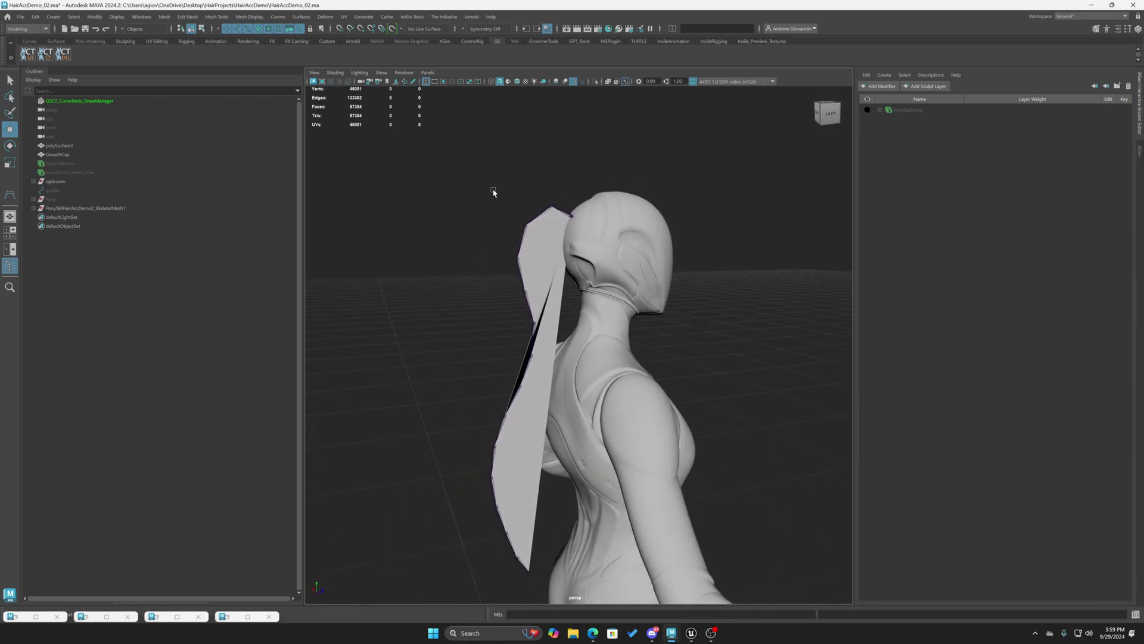
{"action": "left_click_drag", "start_coordinate": [493, 190], "coordinate": [560, 254]}
{"action": "left_click", "coordinate": [605, 175]}
{"action": "left_click_drag", "start_coordinate": [478, 189], "coordinate": [528, 230]}
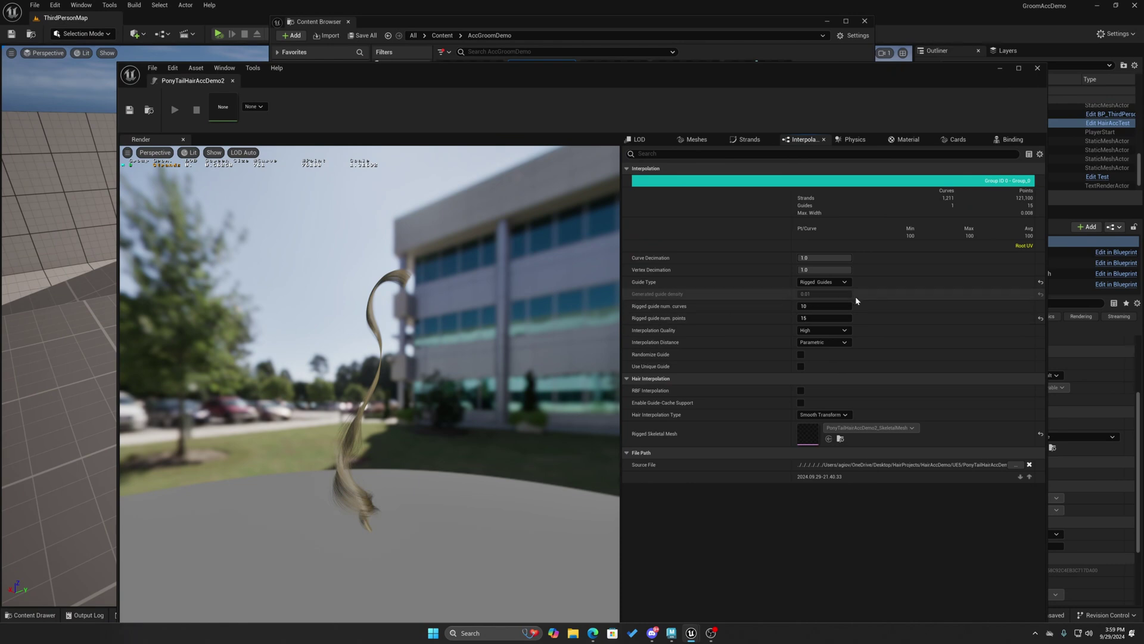
Check the rigged guide point count in Unreal's groom interpolation settings and return to Maya
{"action": "left_click", "coordinate": [823, 319]}
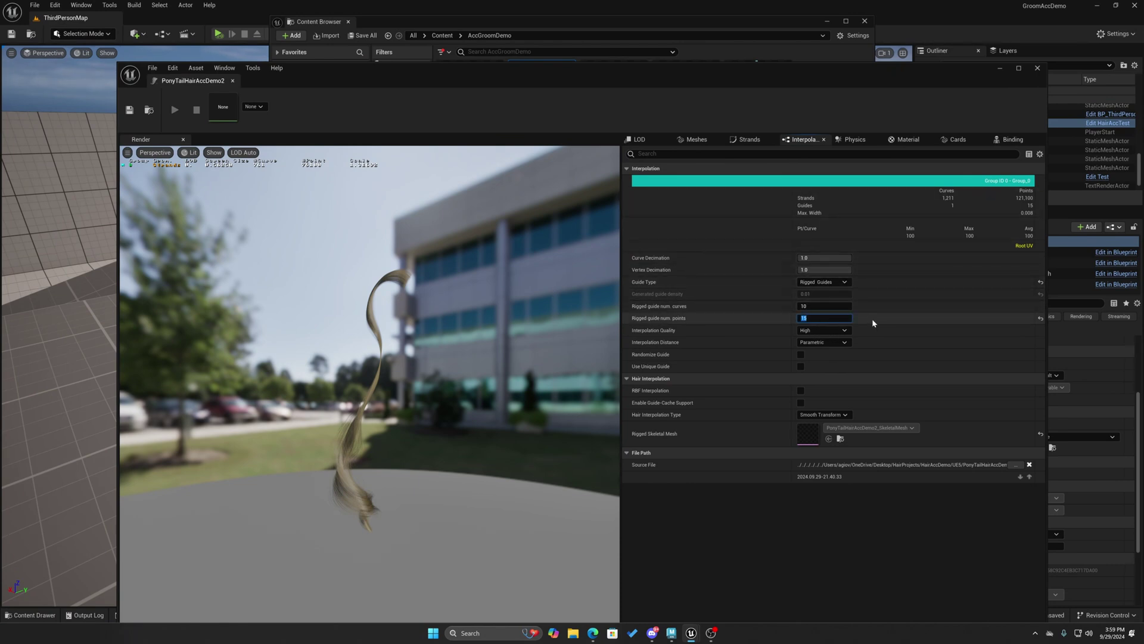
{"action": "key", "text": "Return"}
{"action": "key", "text": "alt+Tab"}
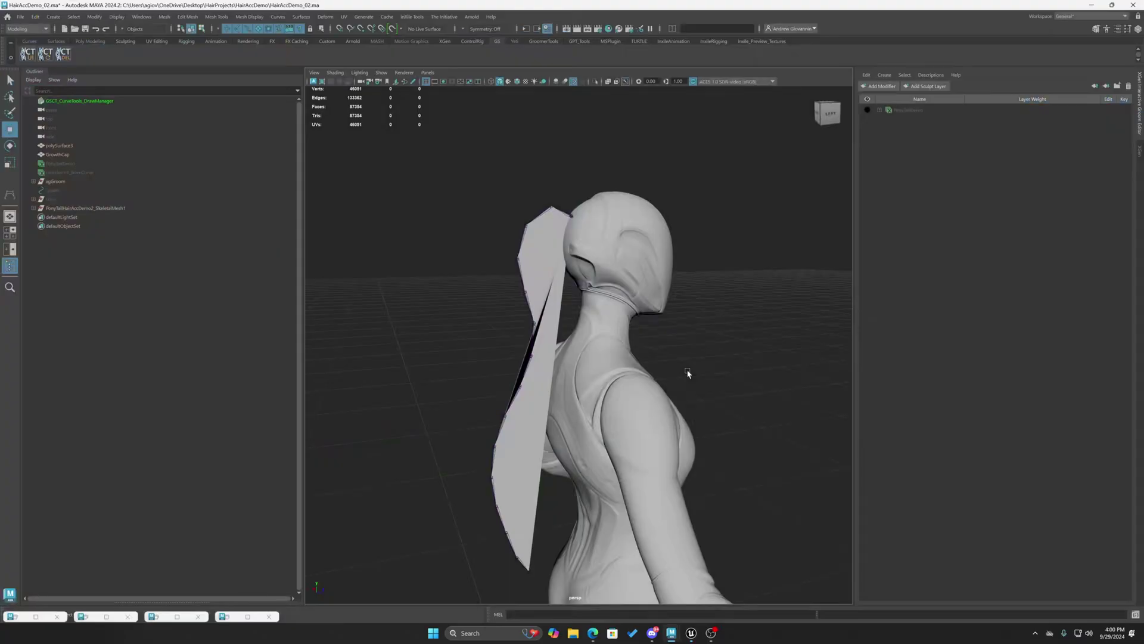
Make the PonyTailDemo groom description visible over the imported ponytail skeleton
{"action": "scroll", "coordinate": [659, 430], "scroll_direction": "down", "scroll_amount": 4}
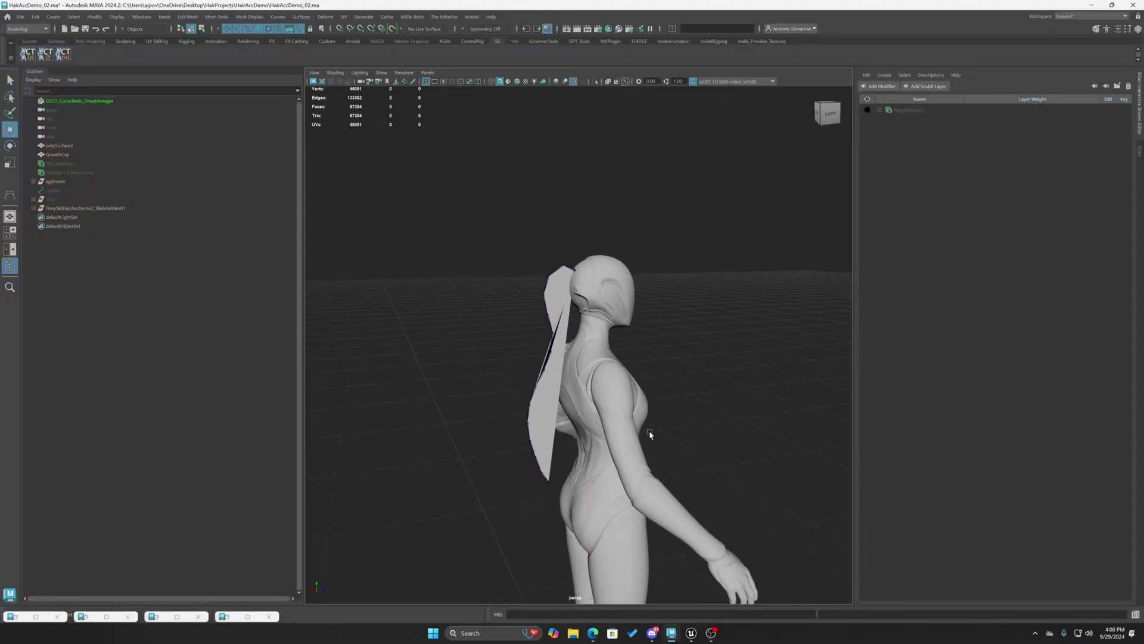
{"action": "middle_click_drag", "start_coordinate": [649, 435], "coordinate": [662, 358], "text": "alt"}
{"action": "mouse_move", "coordinate": [663, 357]}
{"action": "left_mouse_down", "text": "alt"}
{"action": "mouse_move", "coordinate": [683, 340]}
{"action": "mouse_move", "coordinate": [667, 338]}
{"action": "left_mouse_up", "text": "alt"}
{"action": "middle_click_drag", "start_coordinate": [668, 338], "coordinate": [605, 386], "text": "alt"}
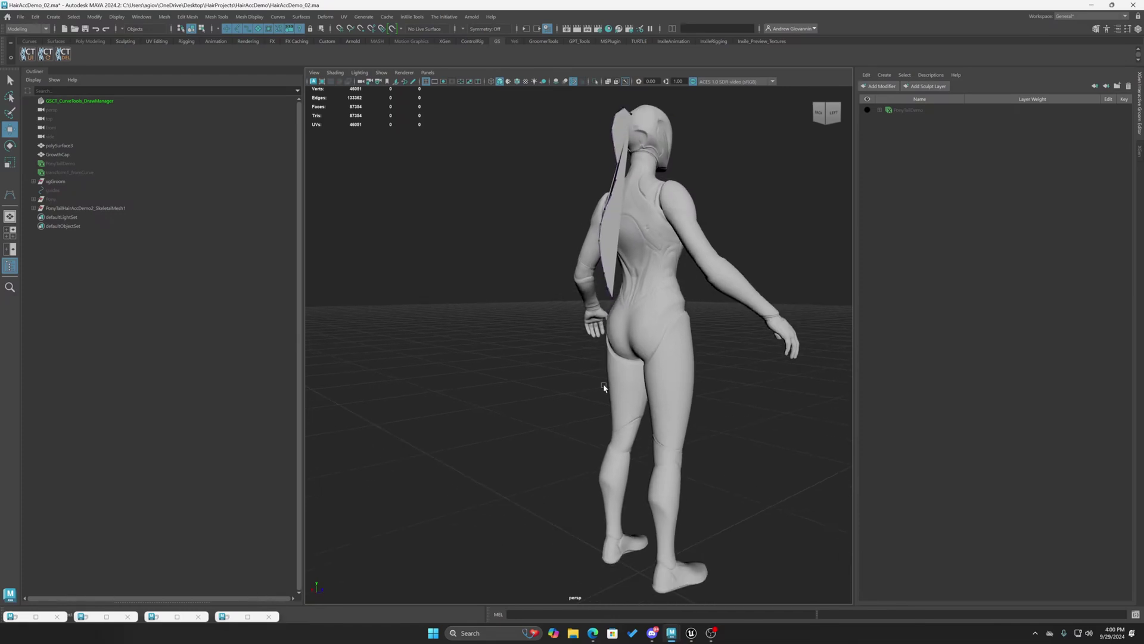
{"action": "scroll", "coordinate": [598, 376], "scroll_direction": "down", "scroll_amount": 5}
{"action": "scroll", "coordinate": [589, 294], "scroll_direction": "up", "scroll_amount": 4}
{"action": "middle_click_drag", "start_coordinate": [589, 294], "coordinate": [565, 344], "text": "alt"}
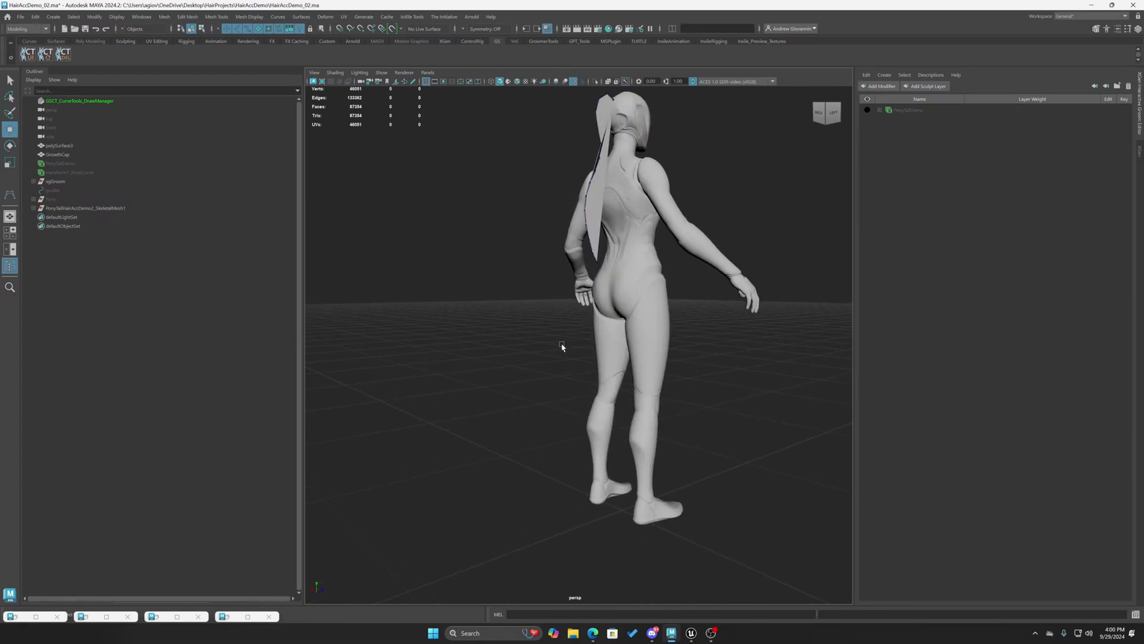
{"action": "left_click_drag", "start_coordinate": [562, 347], "coordinate": [557, 352], "text": "alt"}
{"action": "left_click", "coordinate": [868, 111]}
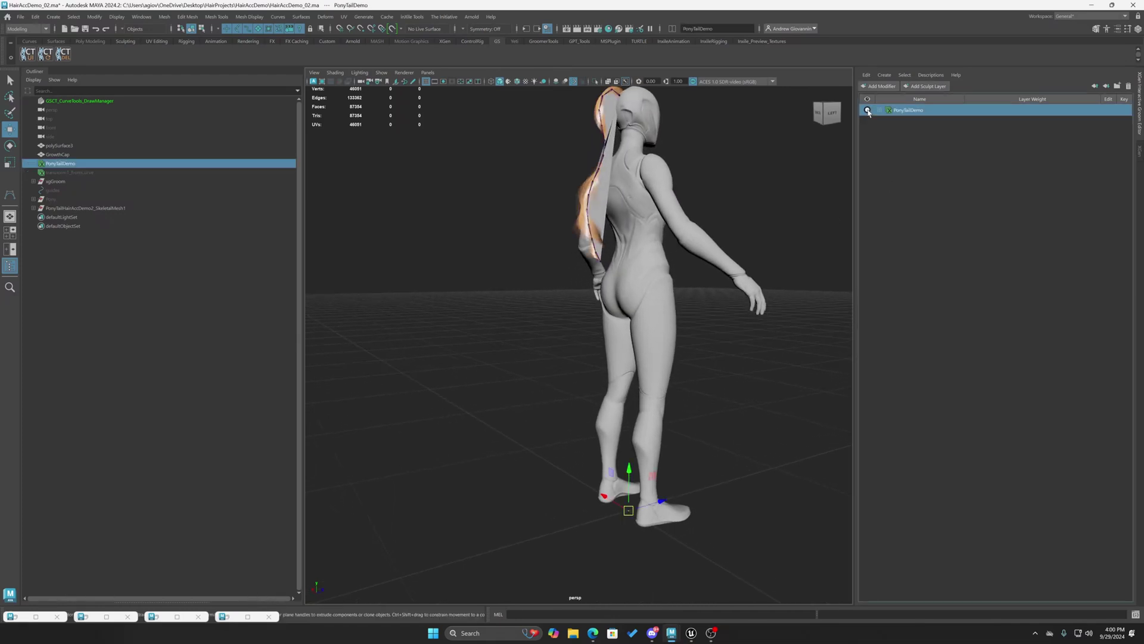
{"action": "scroll", "coordinate": [682, 314], "scroll_direction": "down", "scroll_amount": 2}
{"action": "left_click_drag", "start_coordinate": [692, 338], "coordinate": [574, 410], "text": "alt"}
Create a polygon cube, scale it up and move it to the tip of the ponytail
{"action": "key", "text": "space"}
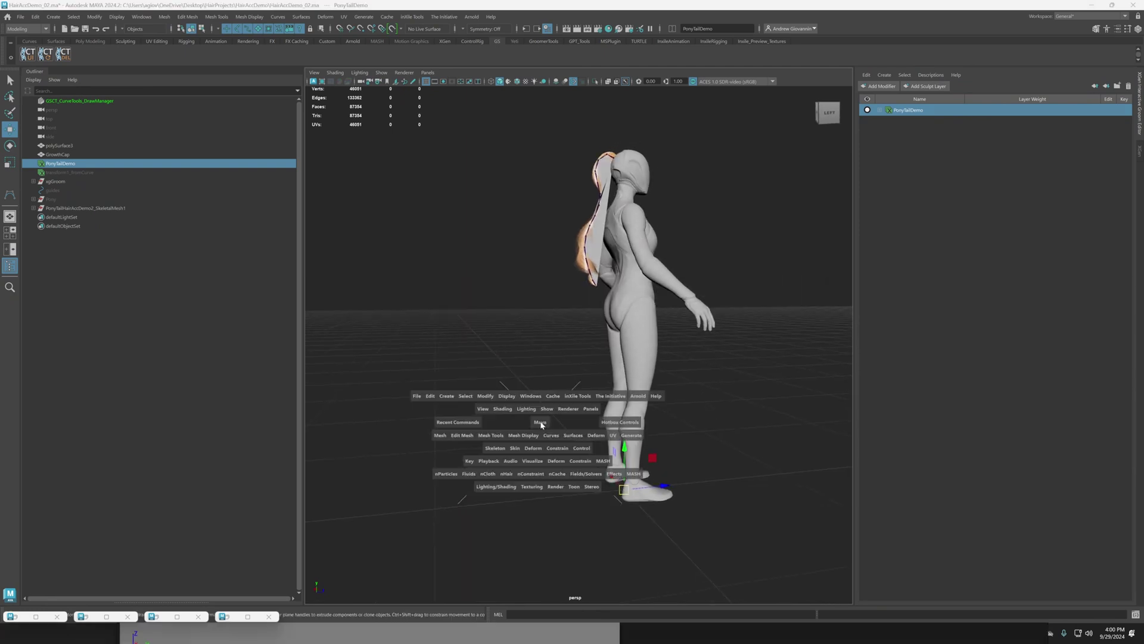
{"action": "left_click", "coordinate": [456, 396]}
{"action": "mouse_move", "coordinate": [518, 434]}
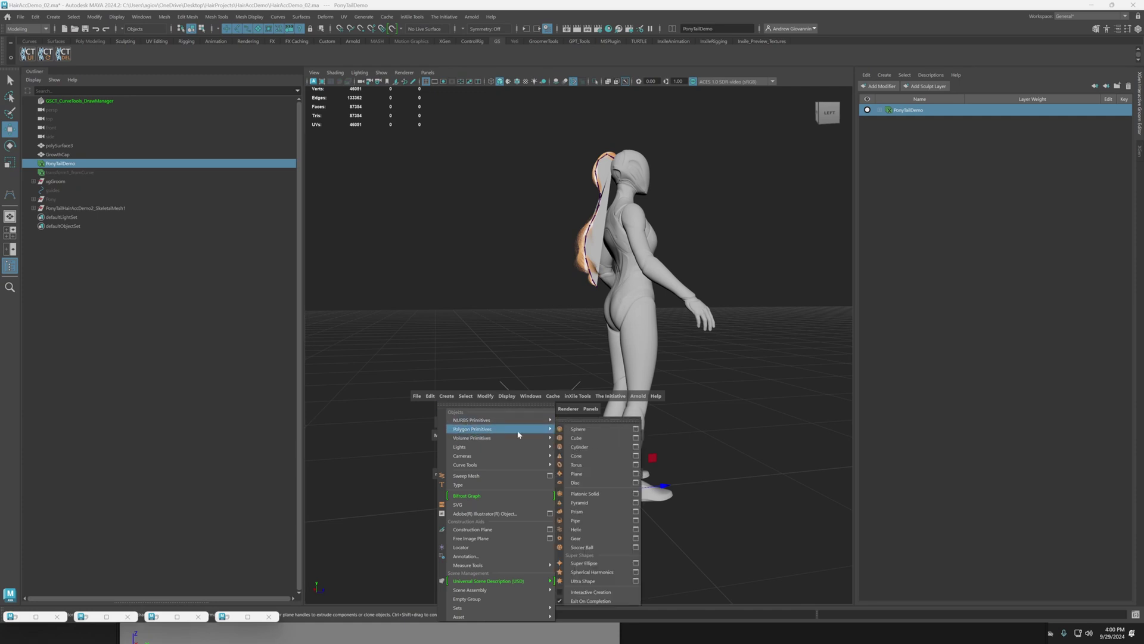
{"action": "left_click", "coordinate": [592, 439]}
{"action": "key", "text": "e"}
{"action": "key", "text": "r"}
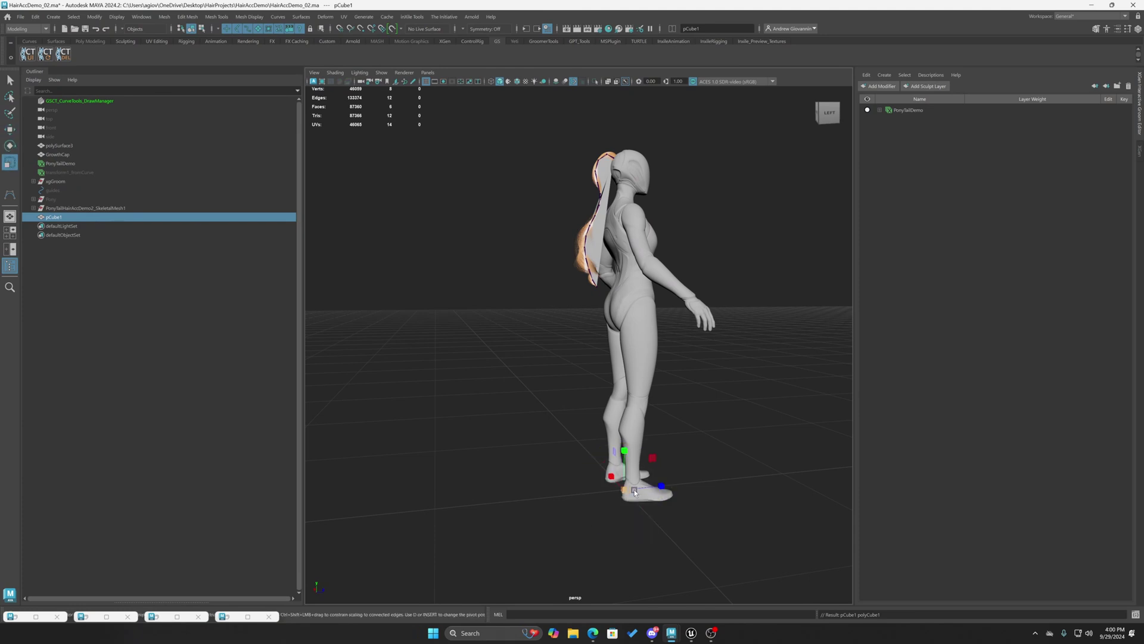
{"action": "left_click_drag", "start_coordinate": [624, 489], "coordinate": [621, 257]}
{"action": "key", "text": "w"}
{"action": "scroll", "coordinate": [578, 357], "scroll_direction": "up", "scroll_amount": 3}
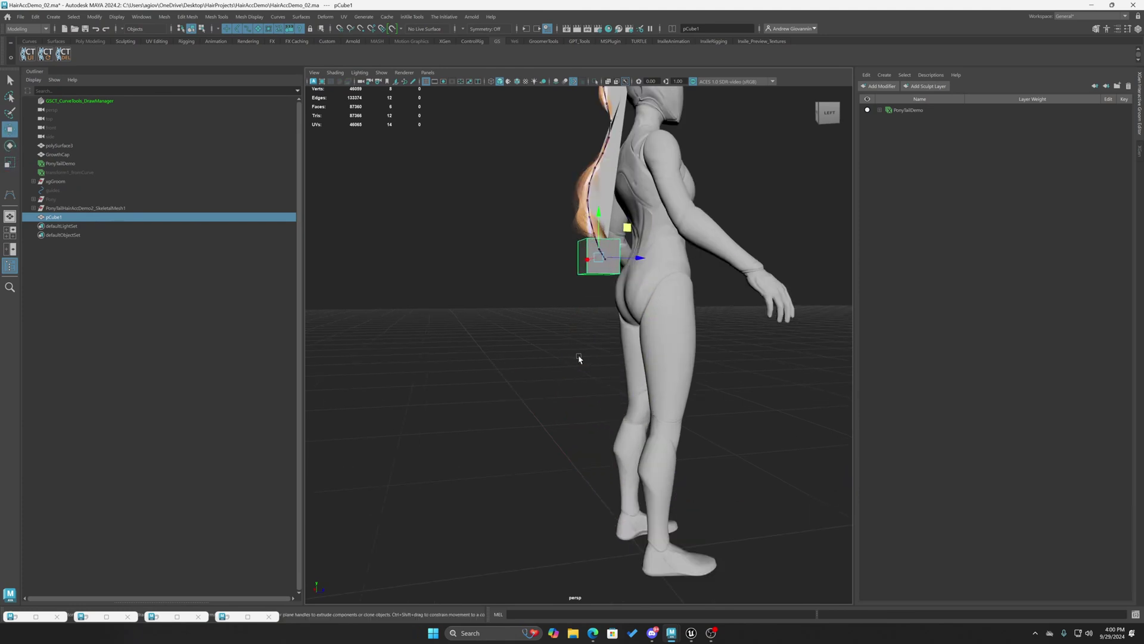
Adjust the cube's size and center it on the end joint of the ponytail's bone chain
{"action": "left_click_drag", "start_coordinate": [578, 358], "coordinate": [557, 397], "text": "alt"}
{"action": "scroll", "coordinate": [617, 427], "scroll_direction": "up", "scroll_amount": 5}
{"action": "key", "text": "r"}
{"action": "left_click_drag", "start_coordinate": [590, 349], "coordinate": [571, 356]}
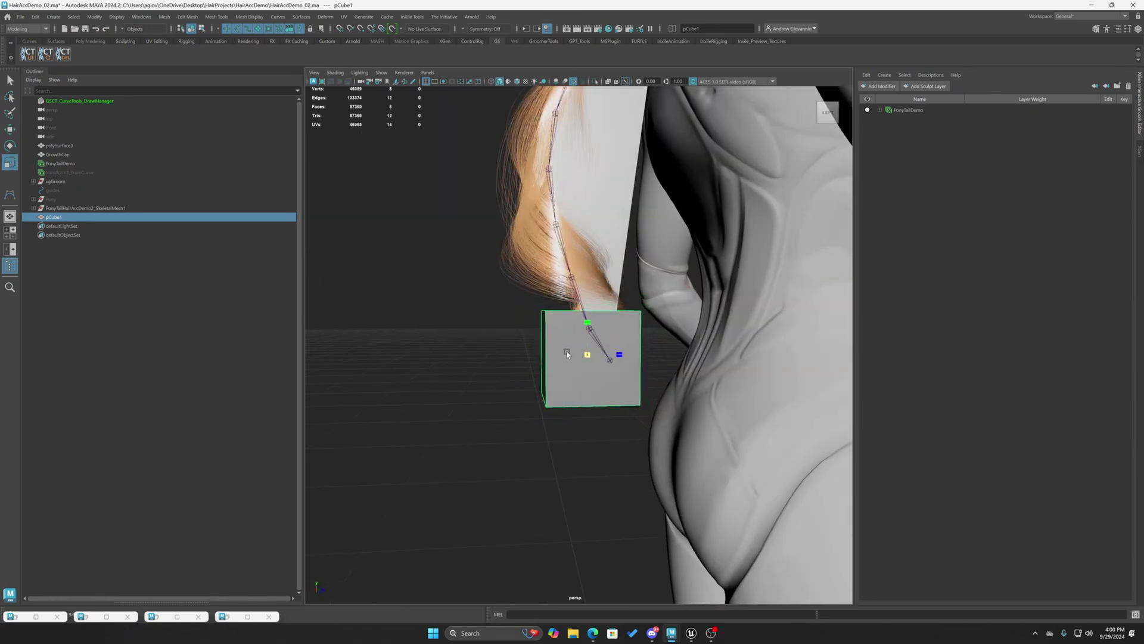
{"action": "key", "text": "w"}
{"action": "left_click_drag", "start_coordinate": [616, 325], "coordinate": [636, 335]}
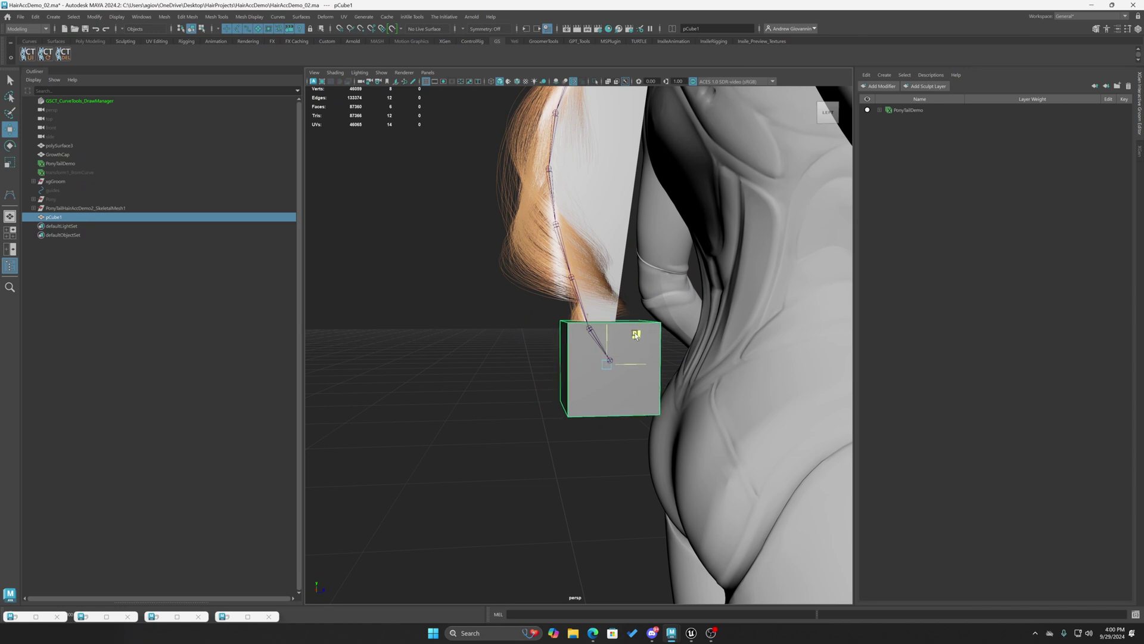
{"action": "left_click_drag", "start_coordinate": [605, 414], "coordinate": [636, 438], "text": "alt"}
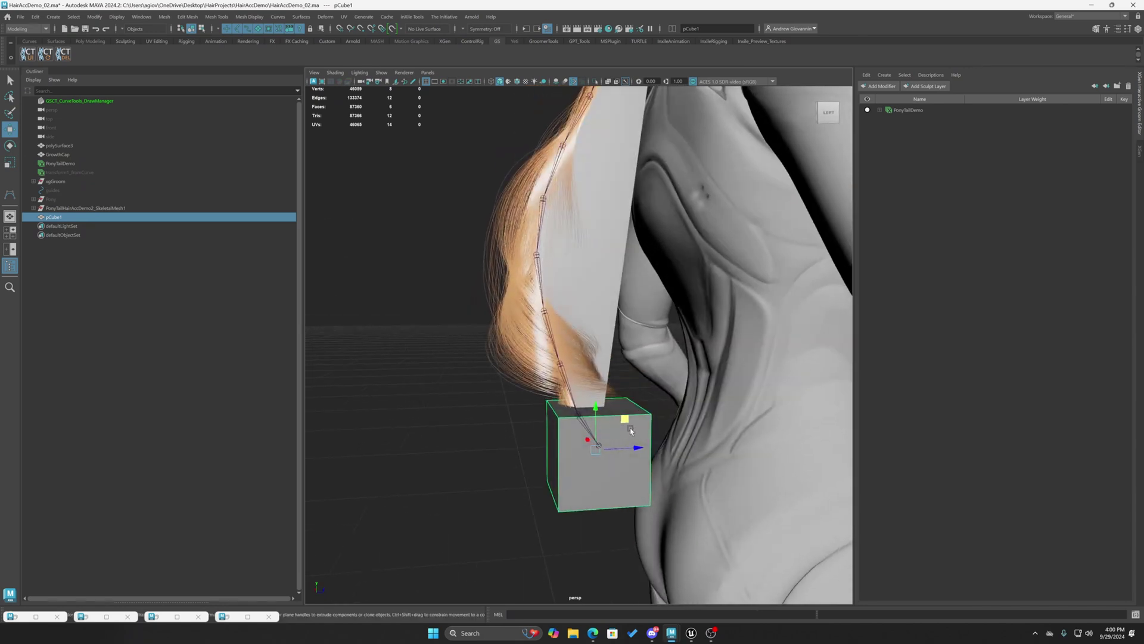
{"action": "left_click", "coordinate": [501, 517]}
Create a polygon torus and raise it from the ground to the height of the ponytail
{"action": "scroll", "coordinate": [564, 506], "scroll_direction": "down", "scroll_amount": 10}
{"action": "middle_click_drag", "start_coordinate": [584, 506], "coordinate": [573, 360], "text": "alt"}
{"action": "left_click_drag", "start_coordinate": [575, 387], "coordinate": [556, 464], "text": "alt"}
{"action": "key", "text": "space"}
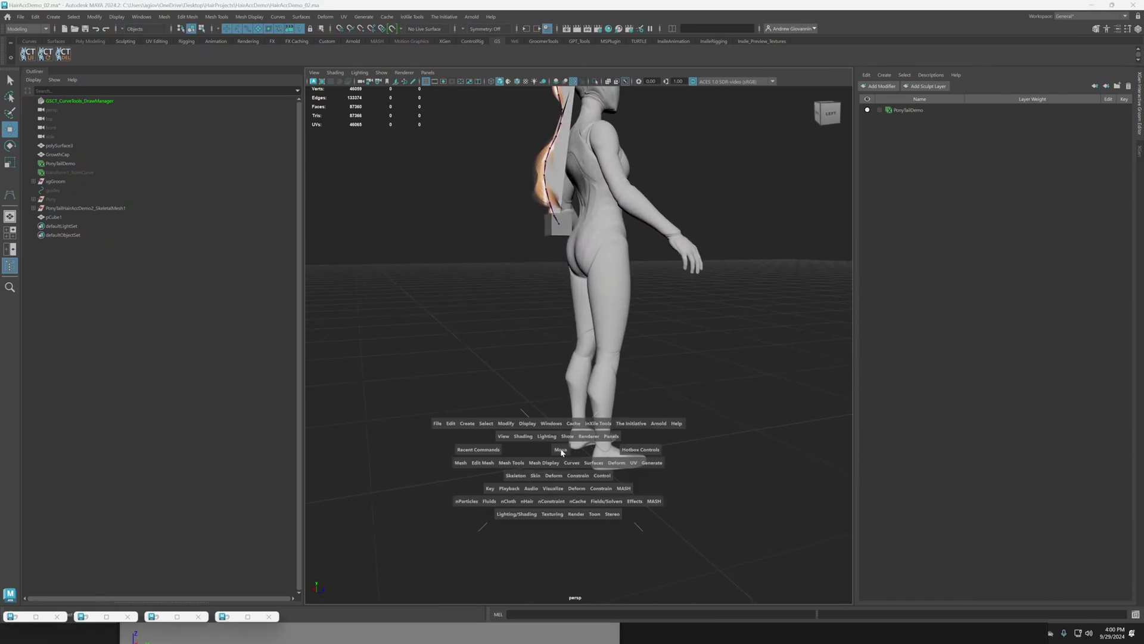
{"action": "left_click_drag", "start_coordinate": [467, 424], "coordinate": [623, 262]}
{"action": "key", "text": "r"}
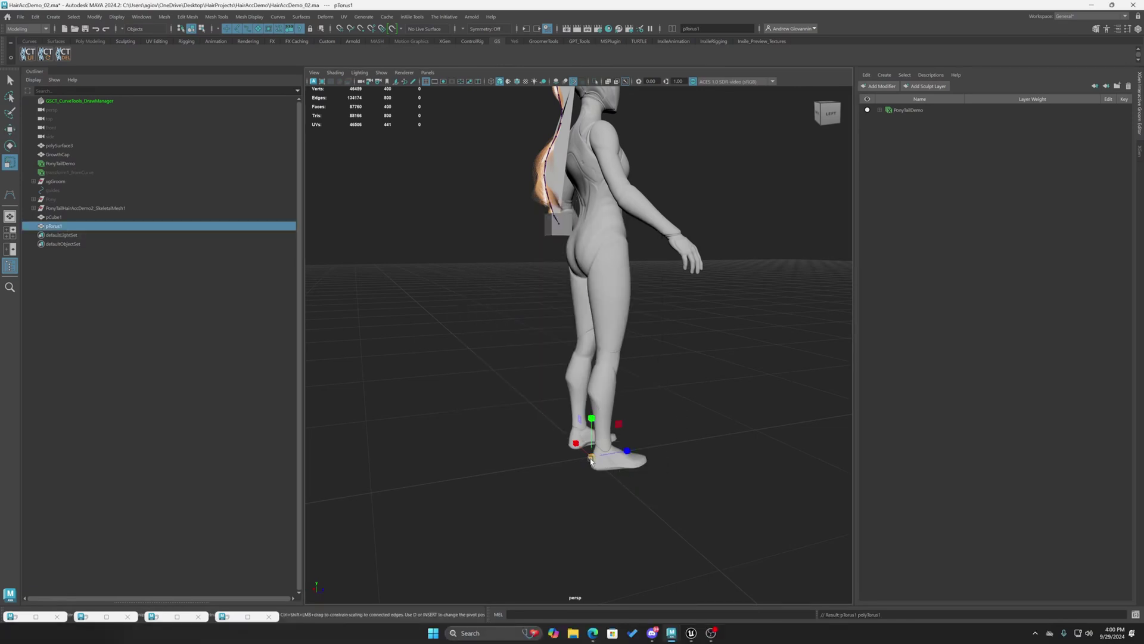
{"action": "key", "text": "w"}
{"action": "left_click_drag", "start_coordinate": [590, 458], "coordinate": [568, 103]}
Fit the torus around the narrow middle of the ponytail, tilted about 23.5 degrees in X and uniformly scaled to about 1.66
{"action": "middle_click_drag", "start_coordinate": [592, 190], "coordinate": [600, 378], "text": "alt"}
{"action": "scroll", "coordinate": [600, 376], "scroll_direction": "up", "scroll_amount": 5}
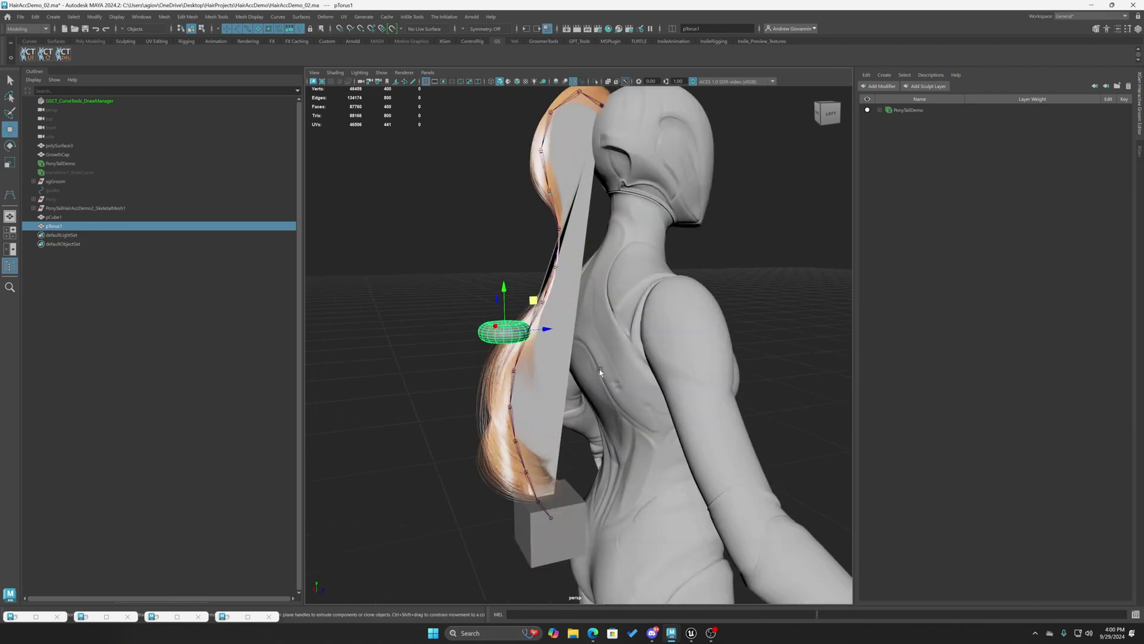
{"action": "left_click_drag", "start_coordinate": [601, 376], "coordinate": [569, 375], "text": "alt"}
{"action": "left_click_drag", "start_coordinate": [511, 302], "coordinate": [508, 275]}
{"action": "key", "text": "e"}
{"action": "key", "text": "r"}
{"action": "key", "text": "w"}
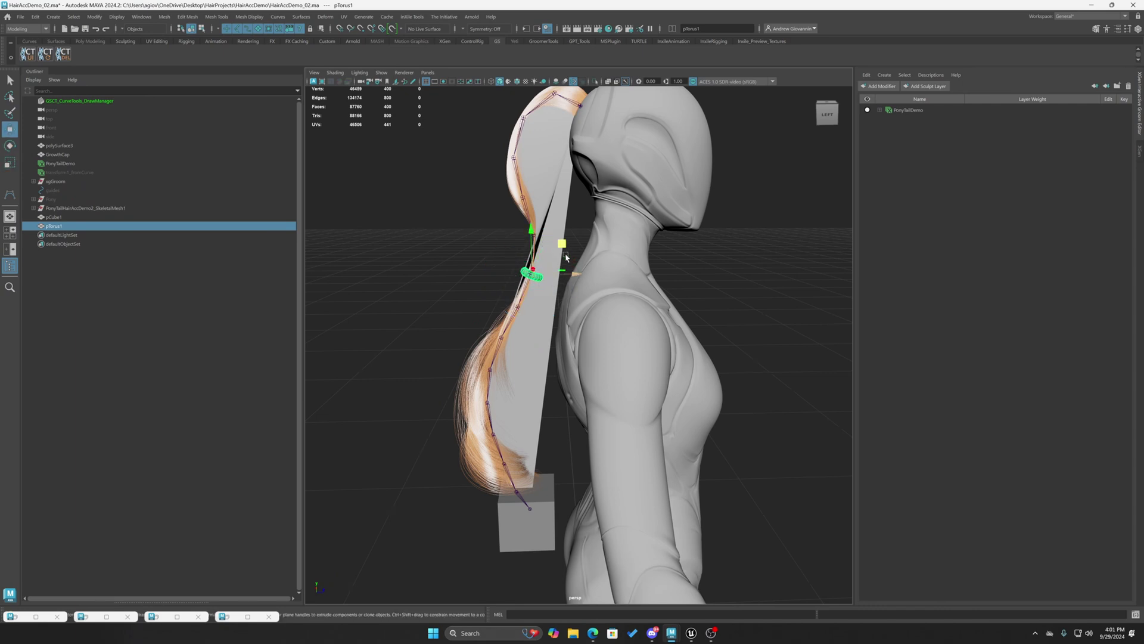
{"action": "key", "text": "f"}
{"action": "left_click_drag", "start_coordinate": [571, 301], "coordinate": [632, 384], "text": "alt"}
{"action": "key", "text": "r"}
Combine the cube and torus into one mesh and delete its construction history
{"action": "scroll", "coordinate": [652, 418], "scroll_direction": "down", "scroll_amount": 12}
{"action": "left_click_drag", "start_coordinate": [659, 427], "coordinate": [686, 338], "text": "alt"}
{"action": "left_click", "coordinate": [686, 338]}
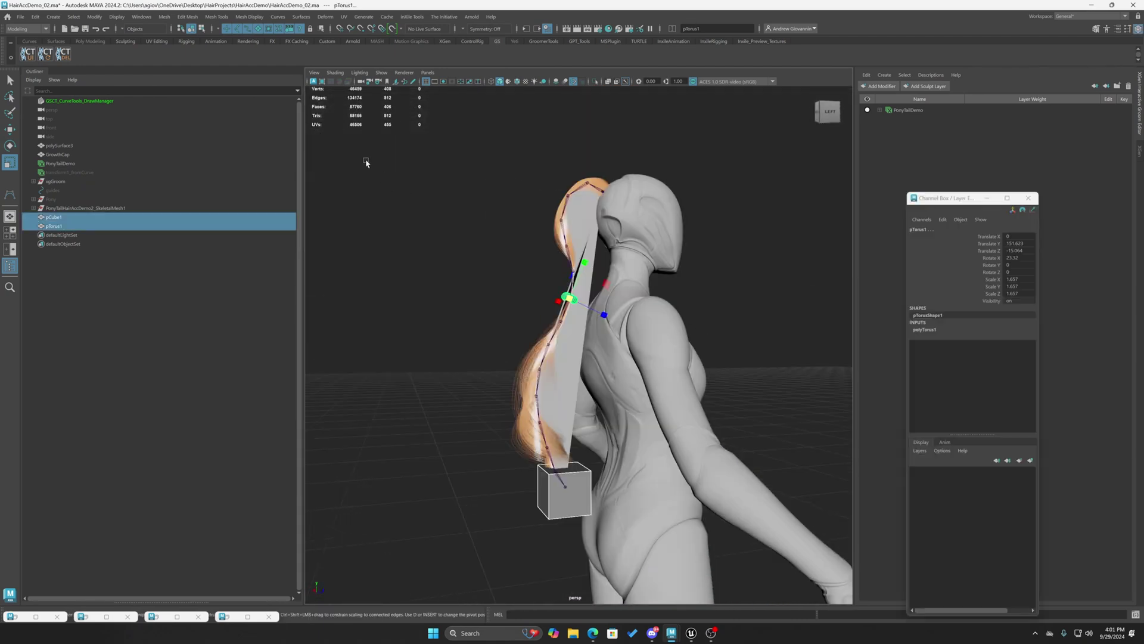
{"action": "left_click", "coordinate": [164, 21]}
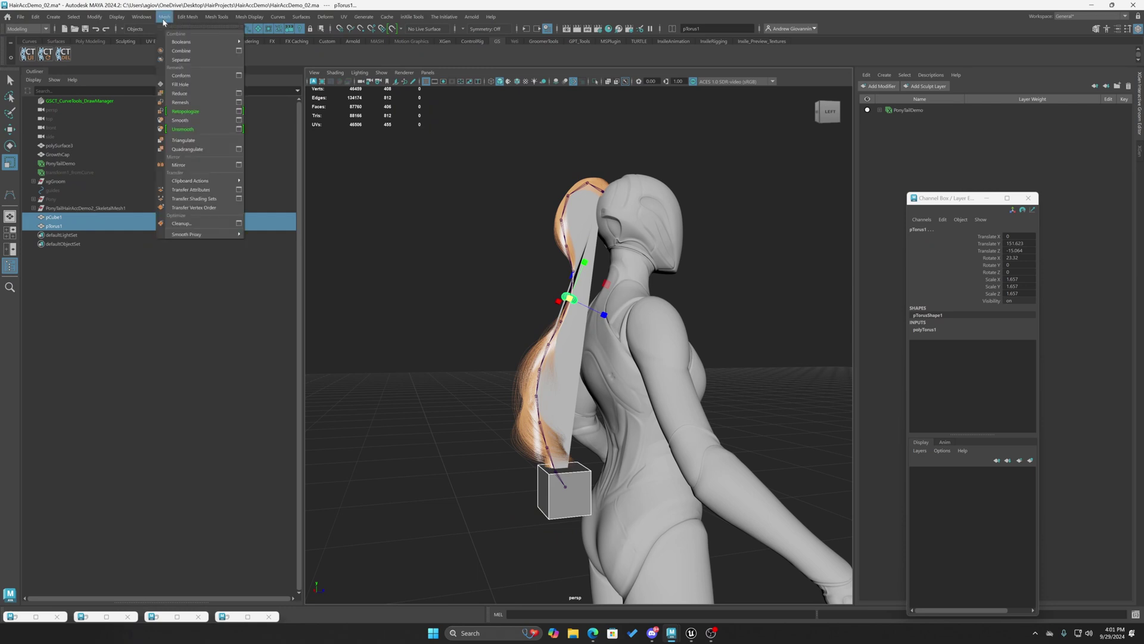
{"action": "left_click", "coordinate": [182, 50]}
{"action": "key", "text": "alt+shift+d"}
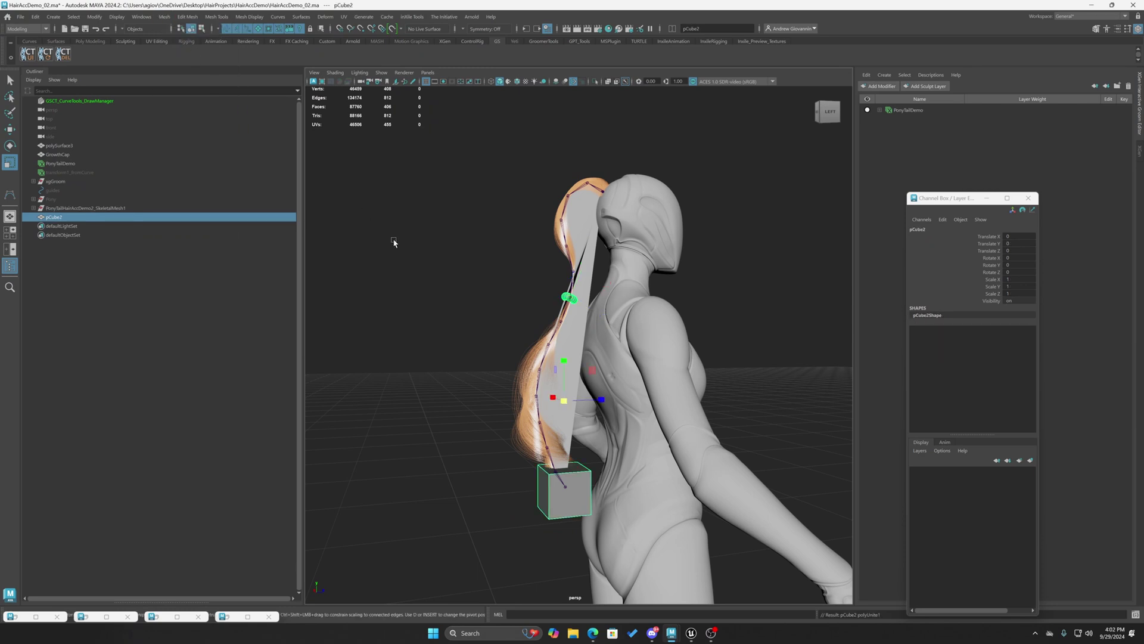
{"action": "left_click", "coordinate": [451, 402]}
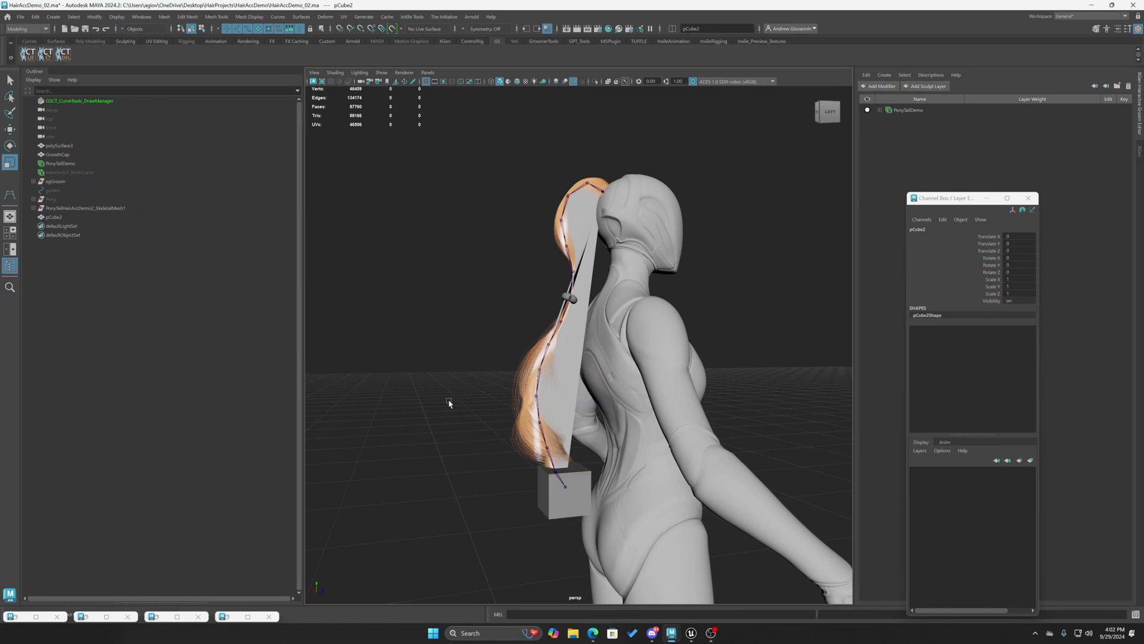
{"action": "left_click", "coordinate": [556, 514]}
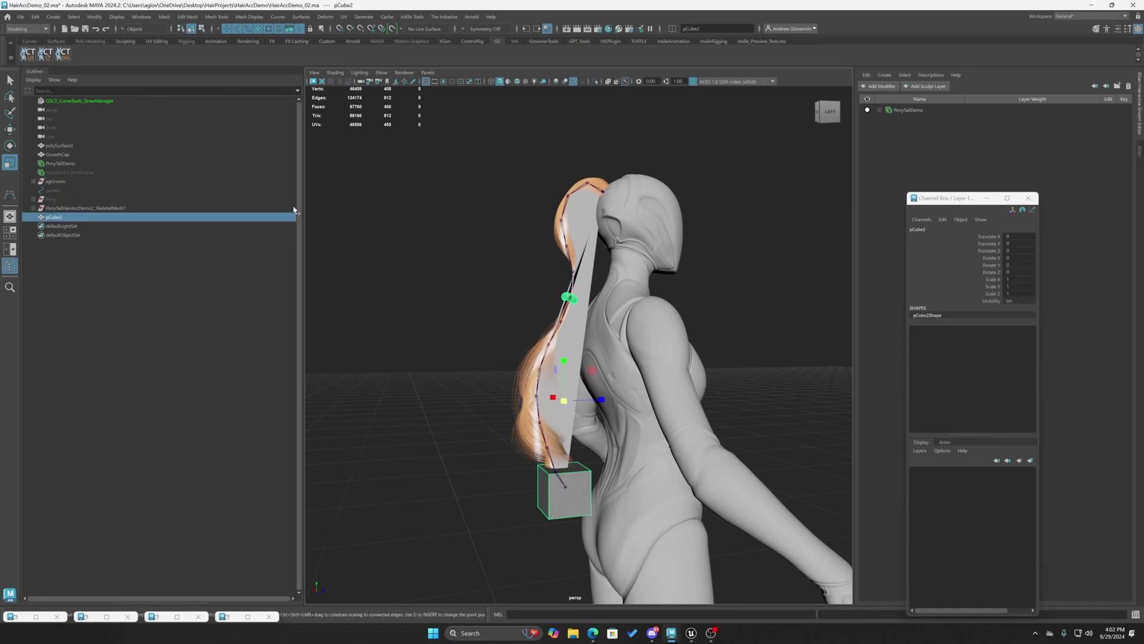
Bind the combined accessory mesh to the ponytail skeleton's root joint, PonyTailHairAccDemo2_Skeleton1_Bone_0, with Bind Skin
{"action": "left_click", "coordinate": [34, 208]}
{"action": "left_click", "coordinate": [76, 217], "text": "ctrl"}
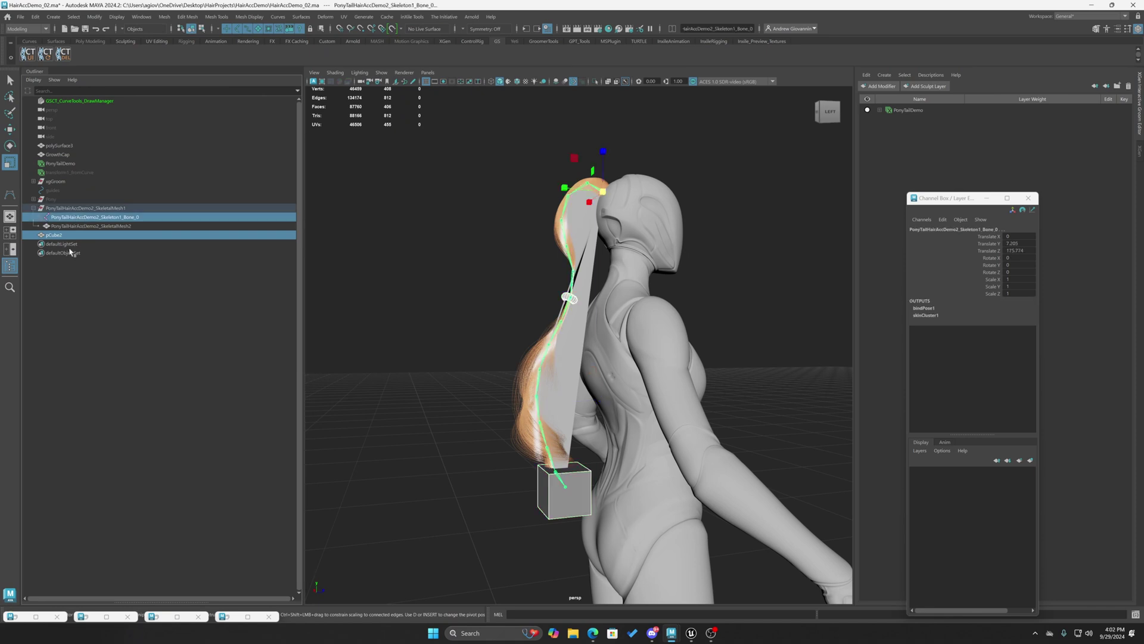
{"action": "left_click", "coordinate": [54, 236]}
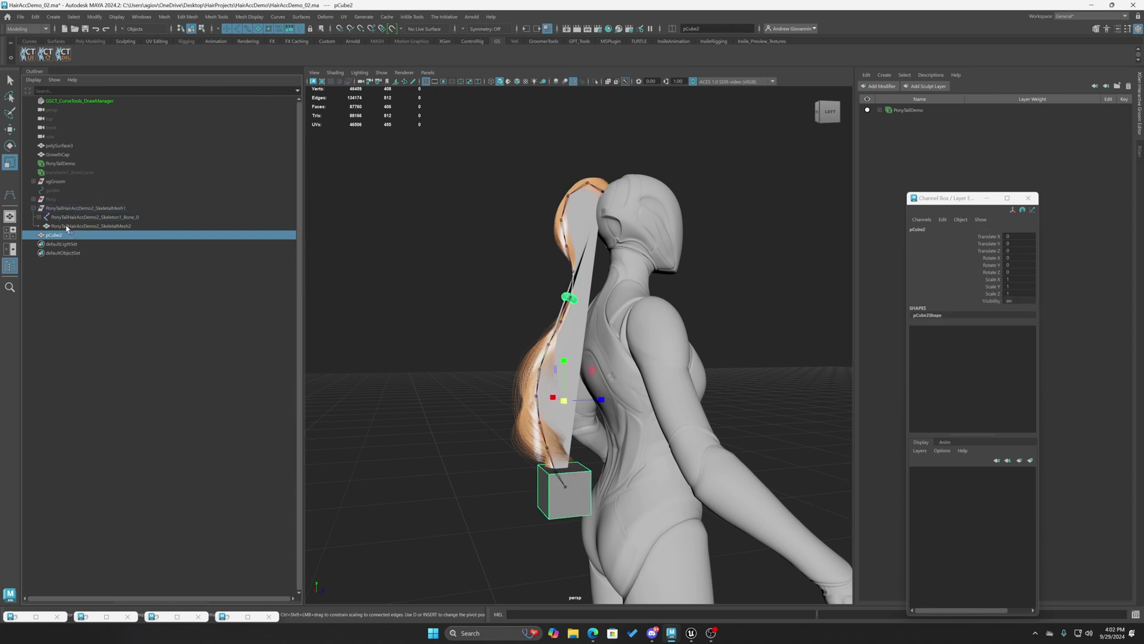
{"action": "left_click", "coordinate": [69, 218], "text": "ctrl"}
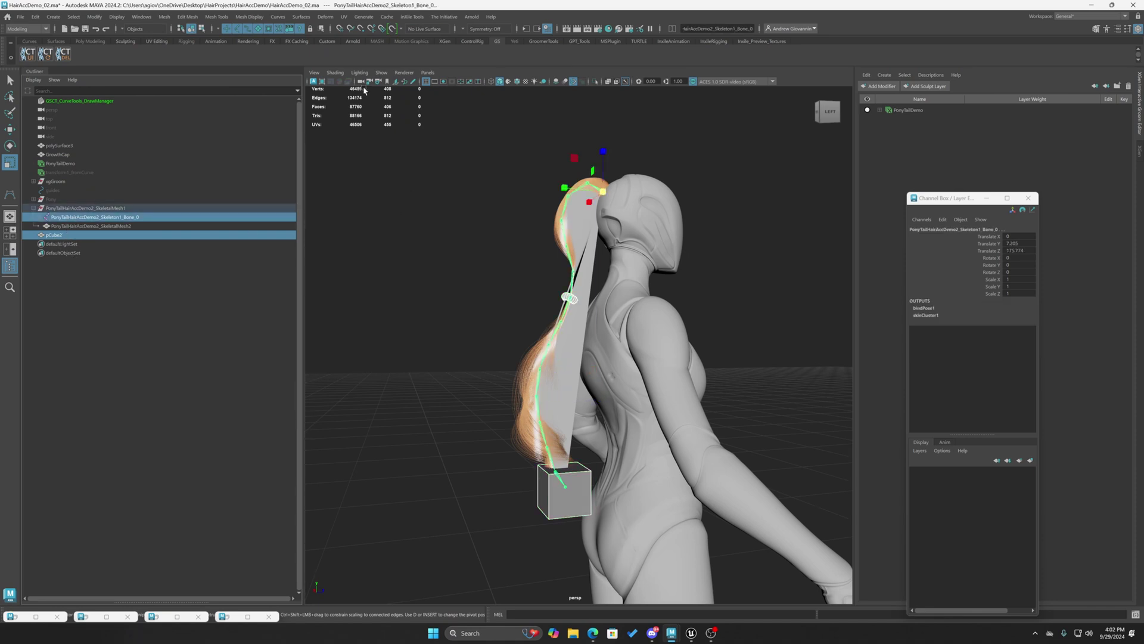
{"action": "left_click", "coordinate": [167, 18]}
{"action": "key", "text": "F3"}
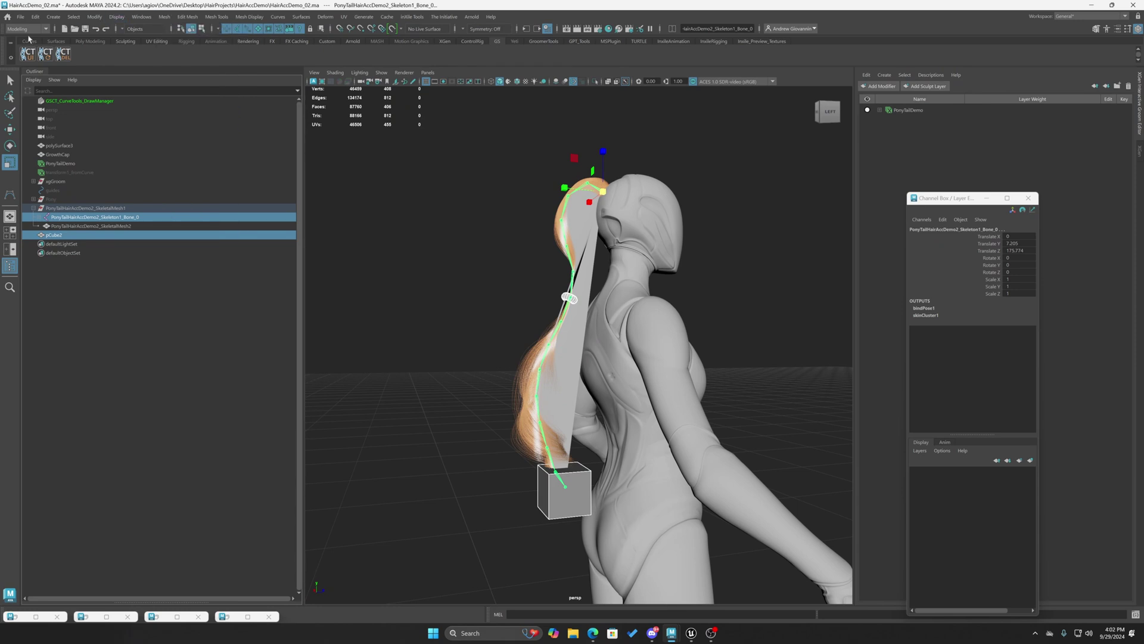
{"action": "left_click", "coordinate": [187, 18]}
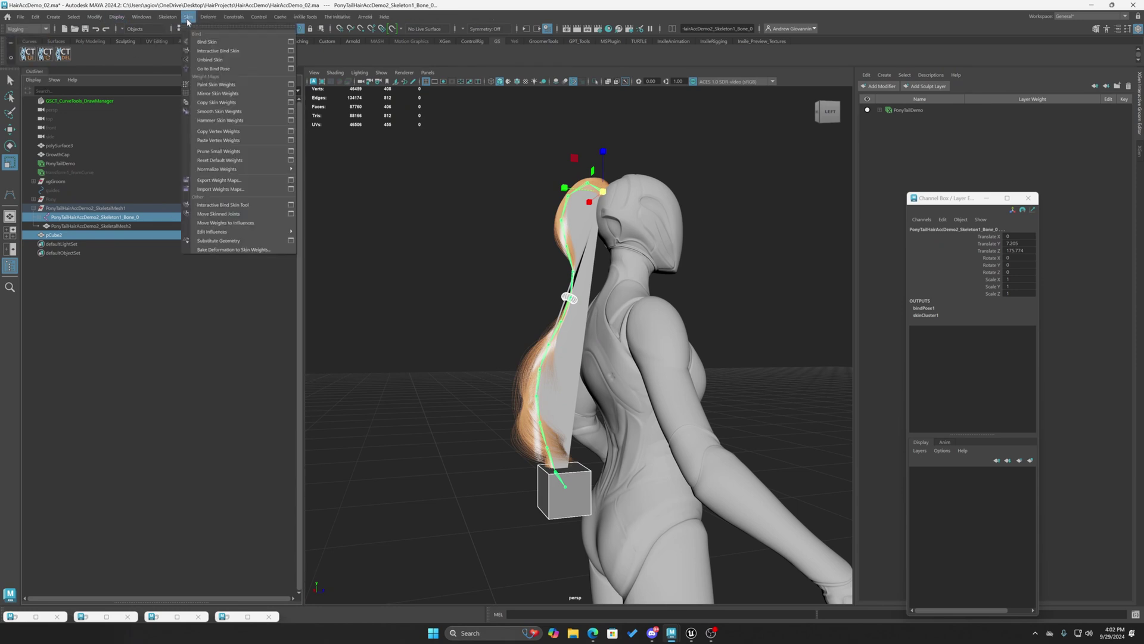
{"action": "left_click", "coordinate": [215, 43]}
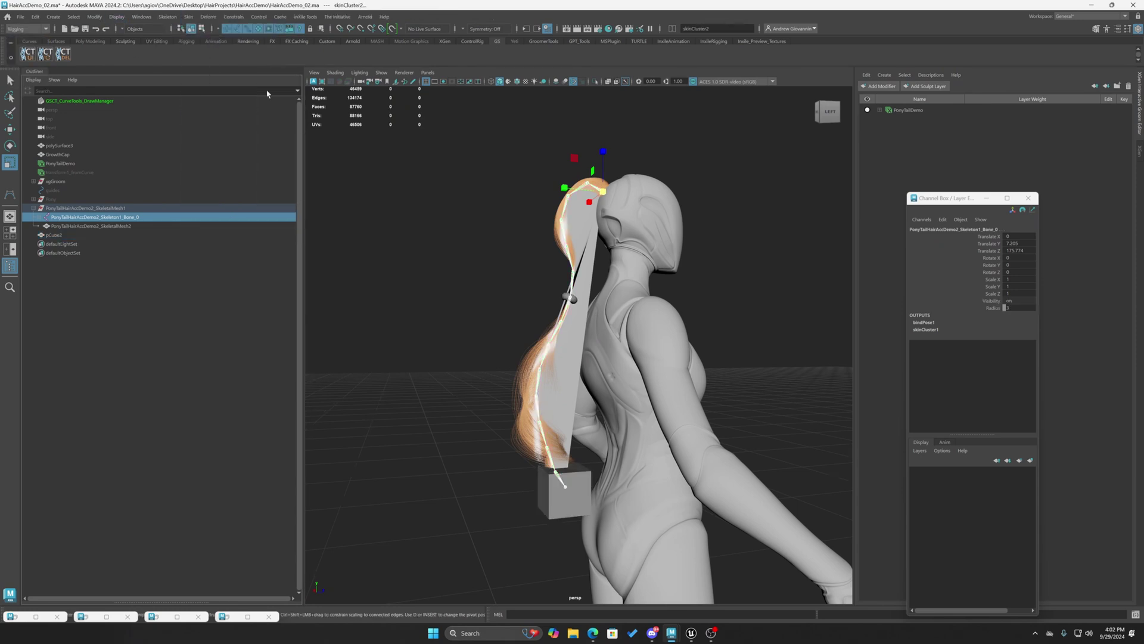
Test the cube's binding by moving joint Bone_13 sideways, and undo the move
{"action": "left_click", "coordinate": [460, 275]}
{"action": "mouse_move", "coordinate": [569, 436]}
{"action": "left_mouse_down", "text": "alt"}
{"action": "mouse_move", "coordinate": [506, 431]}
{"action": "mouse_move", "coordinate": [549, 439]}
{"action": "left_mouse_up", "text": "alt"}
{"action": "scroll", "coordinate": [549, 439], "scroll_direction": "down", "scroll_amount": 6}
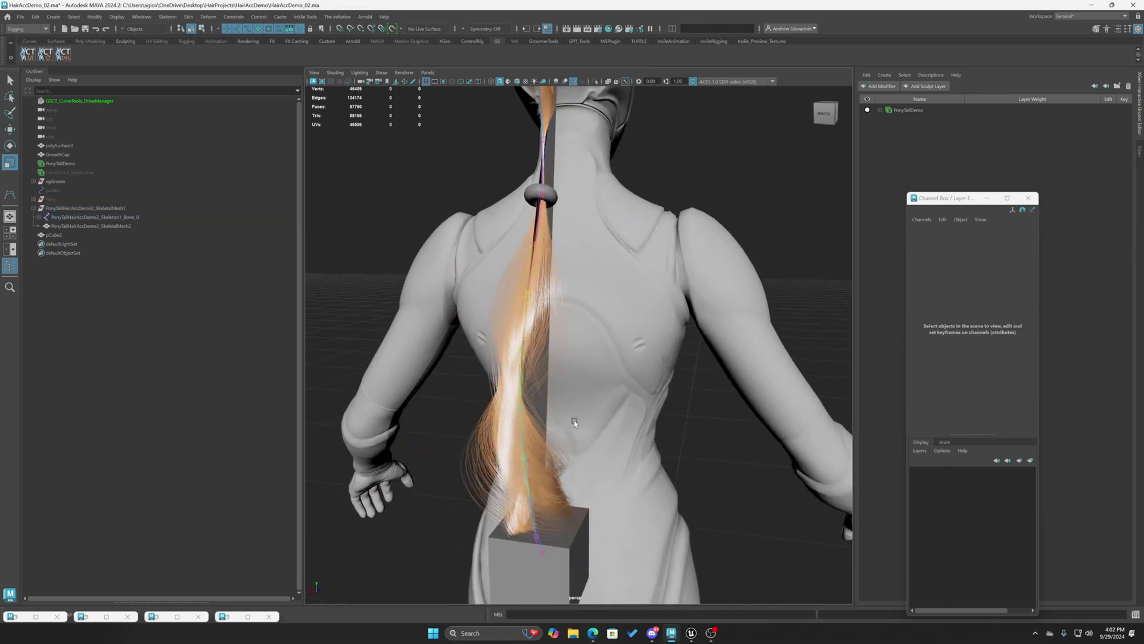
{"action": "left_click", "coordinate": [560, 435]}
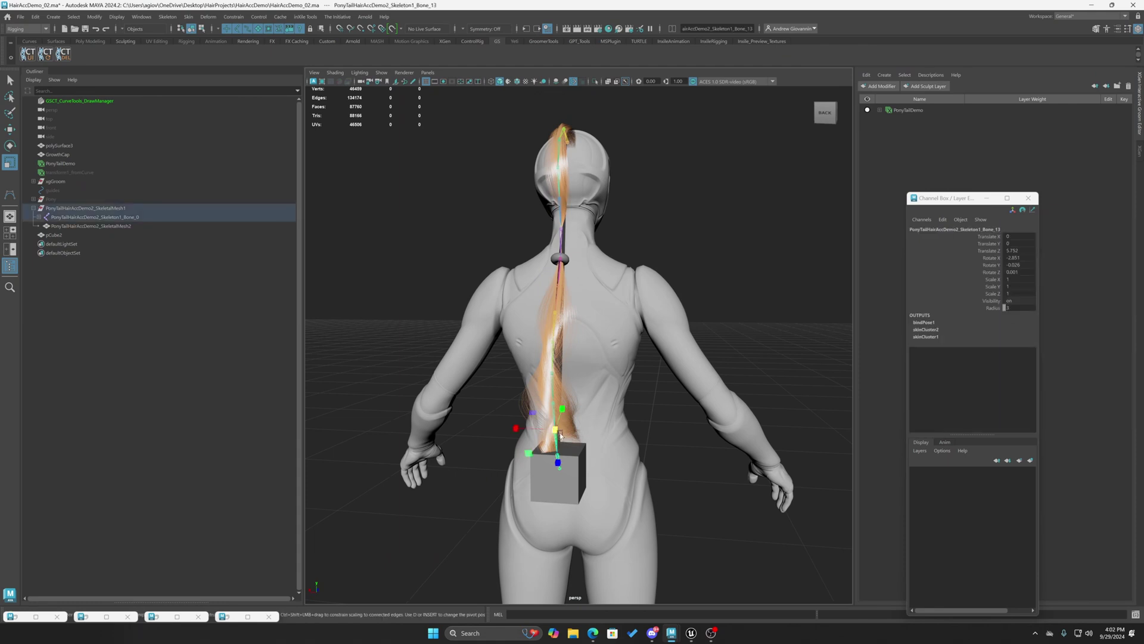
{"action": "key", "text": "w"}
{"action": "left_click_drag", "start_coordinate": [513, 429], "coordinate": [597, 431]}
{"action": "key", "text": "ctrl+z"}
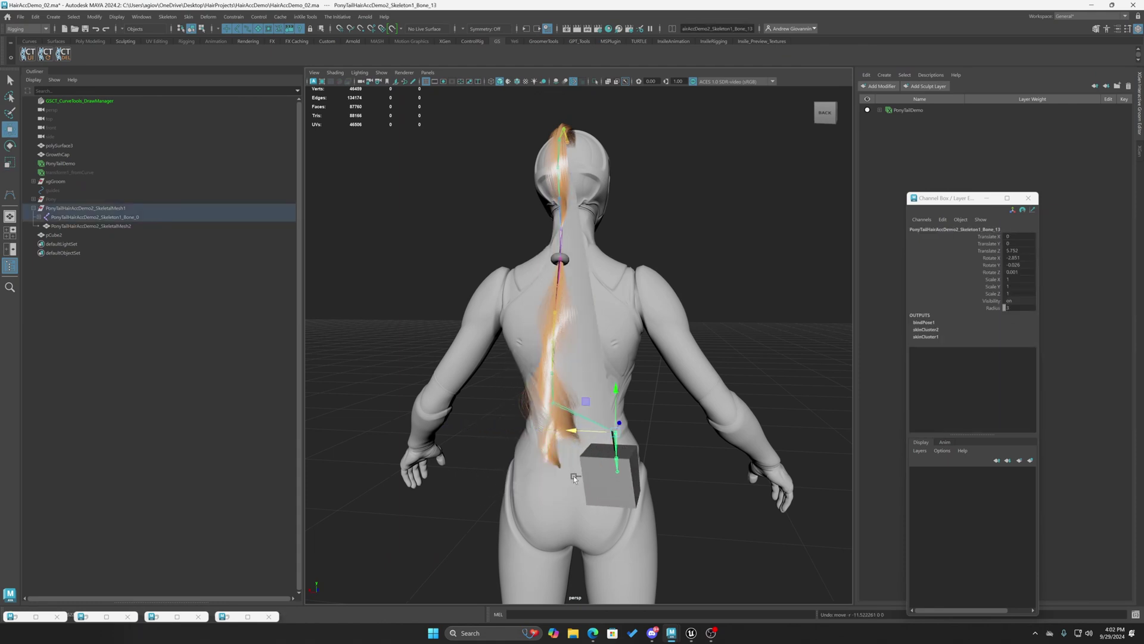
Test how the cube follows joint Bone_14 by rotating it, and undo the rotations
{"action": "key", "text": "e"}
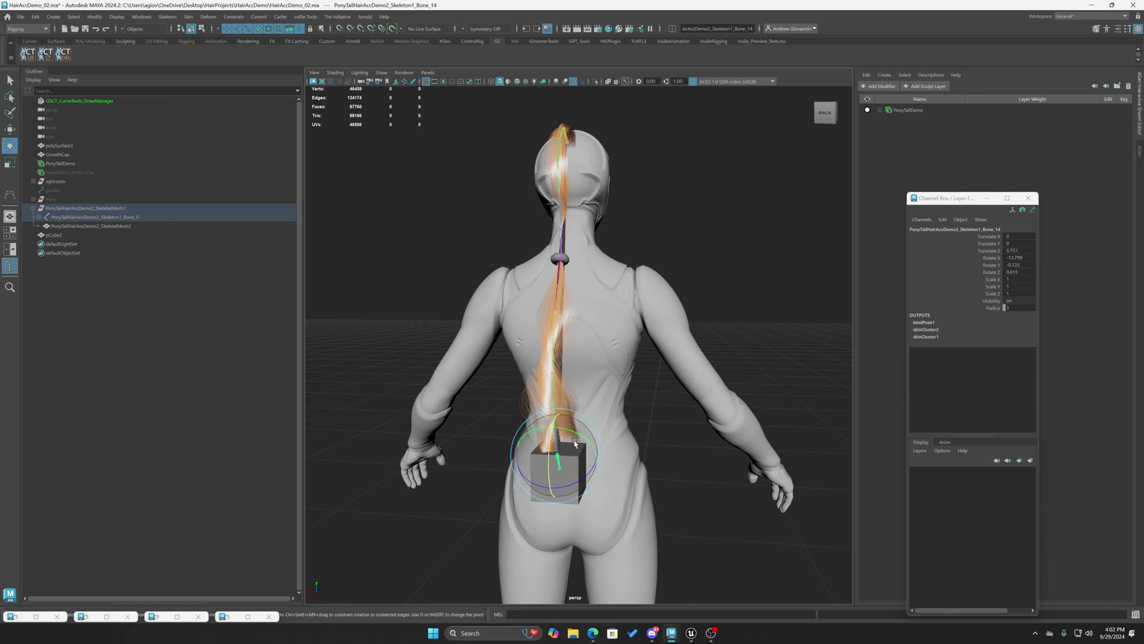
{"action": "left_click_drag", "start_coordinate": [564, 460], "coordinate": [607, 449]}
{"action": "key", "text": "ctrl+z"}
{"action": "key", "text": "ctrl+z"}
{"action": "key", "text": "ctrl+z"}
{"action": "key", "text": "ctrl+z"}
{"action": "key", "text": "ctrl+z"}
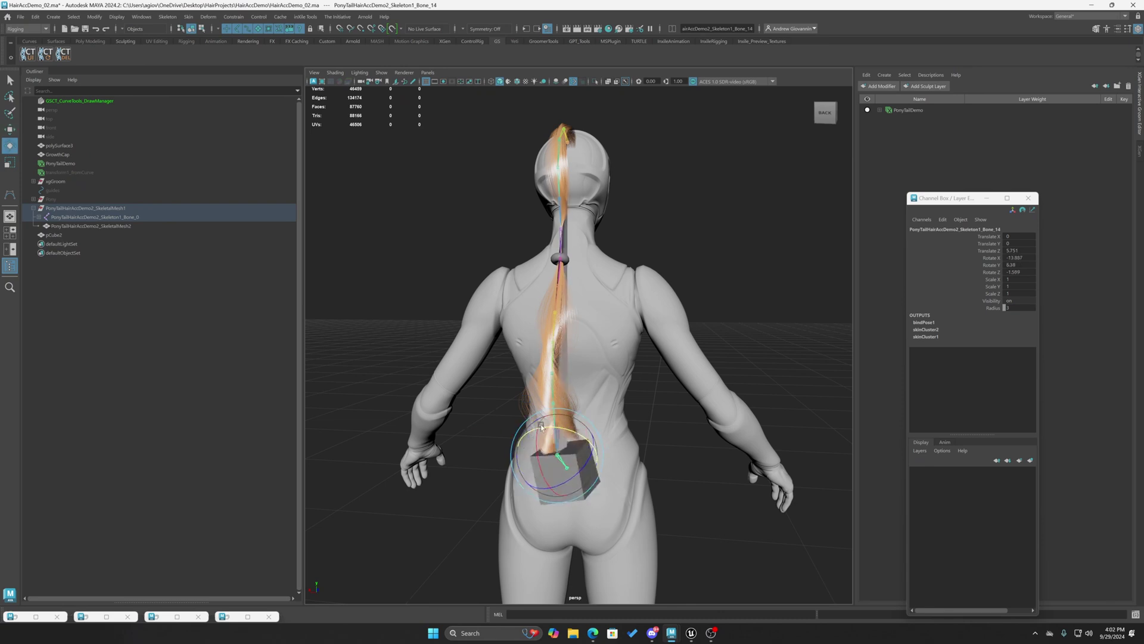
Test the binding by rotating joint Bone_9 and moving Bone_7 inside the torus, undoing each change
{"action": "left_click", "coordinate": [559, 311]}
{"action": "left_click_drag", "start_coordinate": [593, 311], "coordinate": [569, 318]}
{"action": "key", "text": "ctrl+z"}
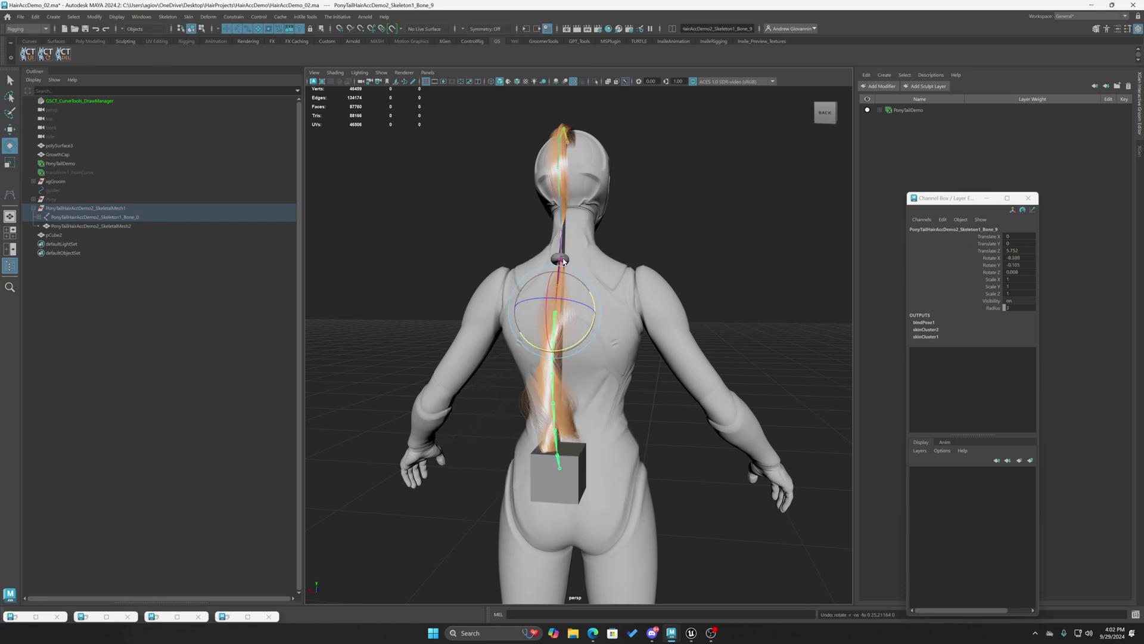
{"action": "left_click", "coordinate": [562, 260]}
{"action": "key", "text": "w"}
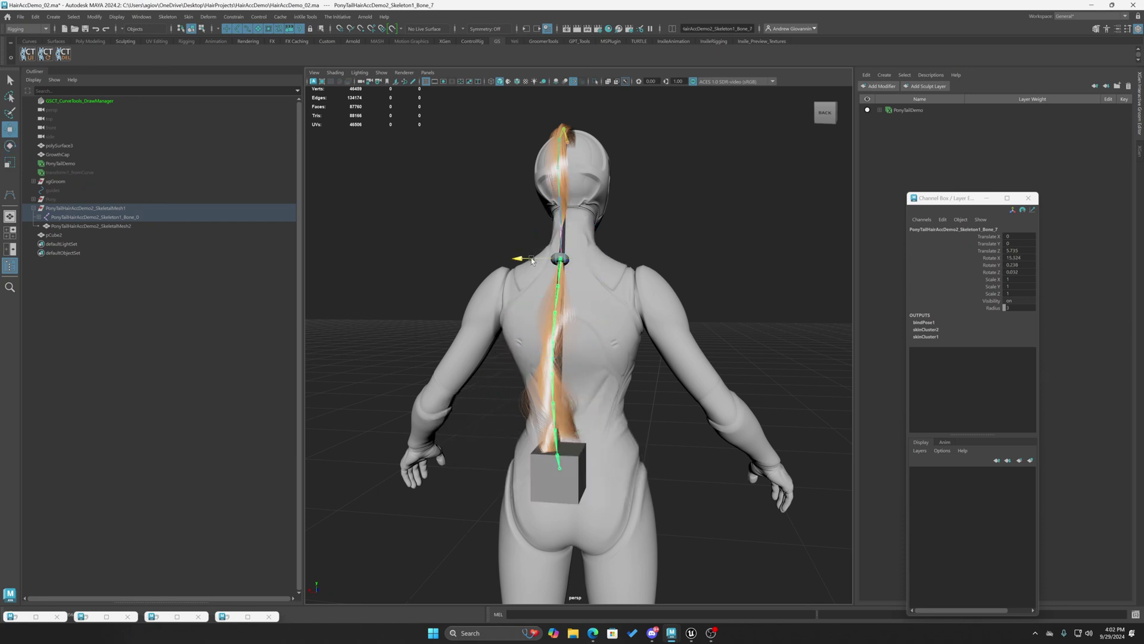
{"action": "left_click_drag", "start_coordinate": [532, 261], "coordinate": [459, 262]}
{"action": "key", "text": "ctrl+z"}
Select the accessory mesh at the torus and open the Paint Skin Weights tool settings
{"action": "scroll", "coordinate": [671, 290], "scroll_direction": "up", "scroll_amount": 3}
{"action": "middle_click_drag", "start_coordinate": [456, 227], "coordinate": [475, 286], "text": "alt"}
{"action": "scroll", "coordinate": [474, 283], "scroll_direction": "up", "scroll_amount": 7}
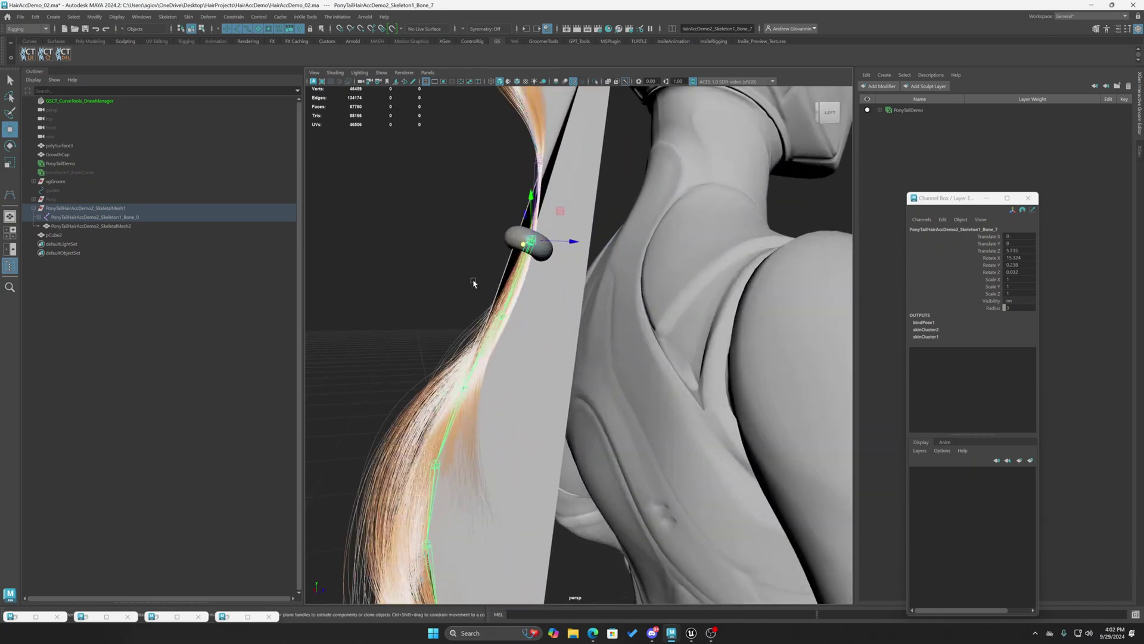
{"action": "scroll", "coordinate": [477, 274], "scroll_direction": "up", "scroll_amount": 2}
{"action": "left_click", "coordinate": [491, 207]}
{"action": "left_click", "coordinate": [208, 16]}
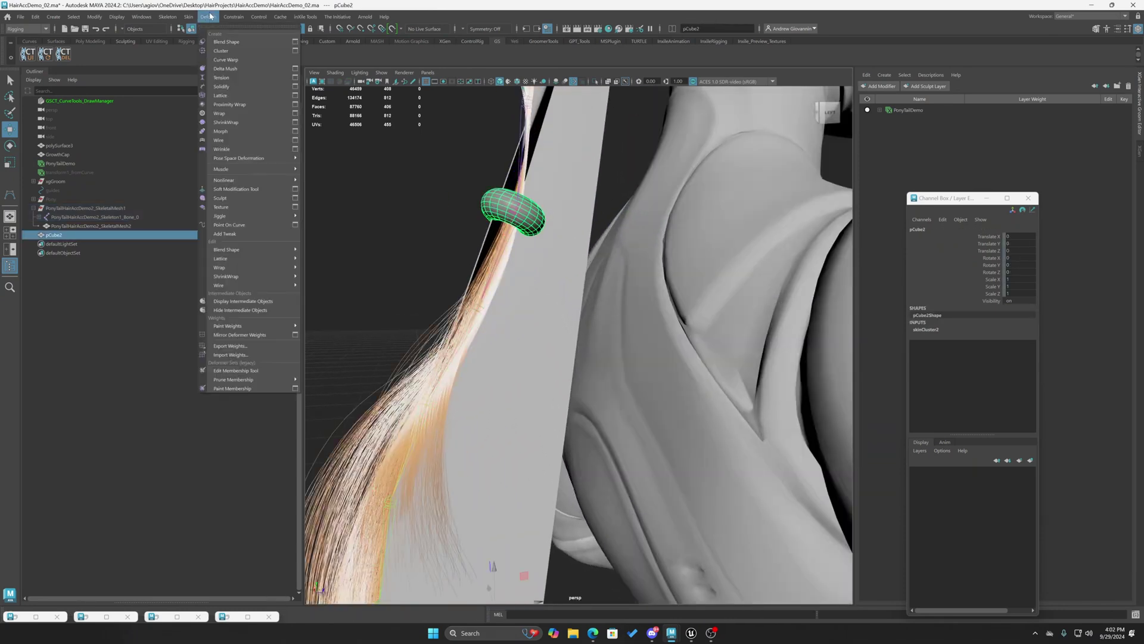
{"action": "mouse_move", "coordinate": [189, 17]}
{"action": "left_click", "coordinate": [292, 84]}
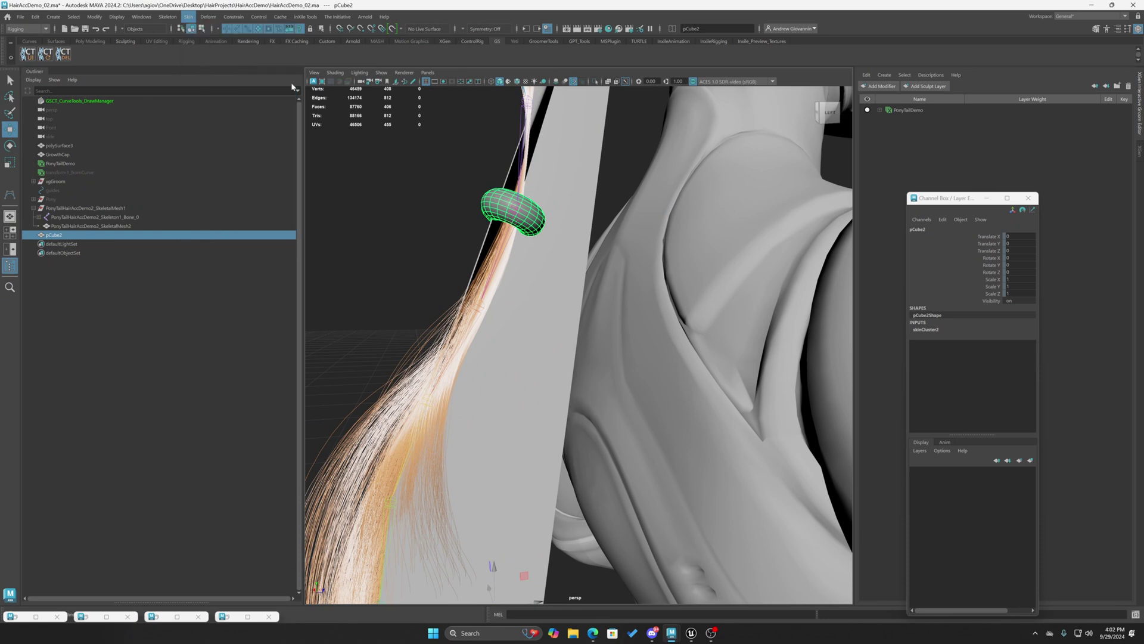
{"action": "left_click_drag", "start_coordinate": [444, 218], "coordinate": [456, 245], "text": "alt"}
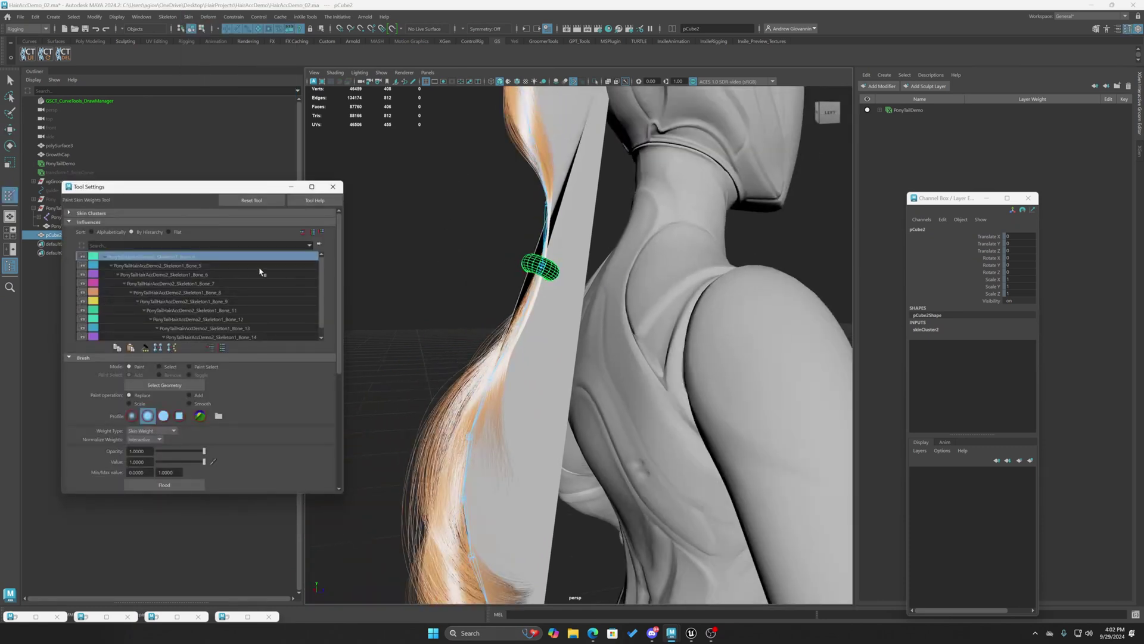
Compare the Bone_6 and Bone_7 influences and flood Bone_7 with a Replace value of 1 using the solid brush profile
{"action": "left_click", "coordinate": [205, 274]}
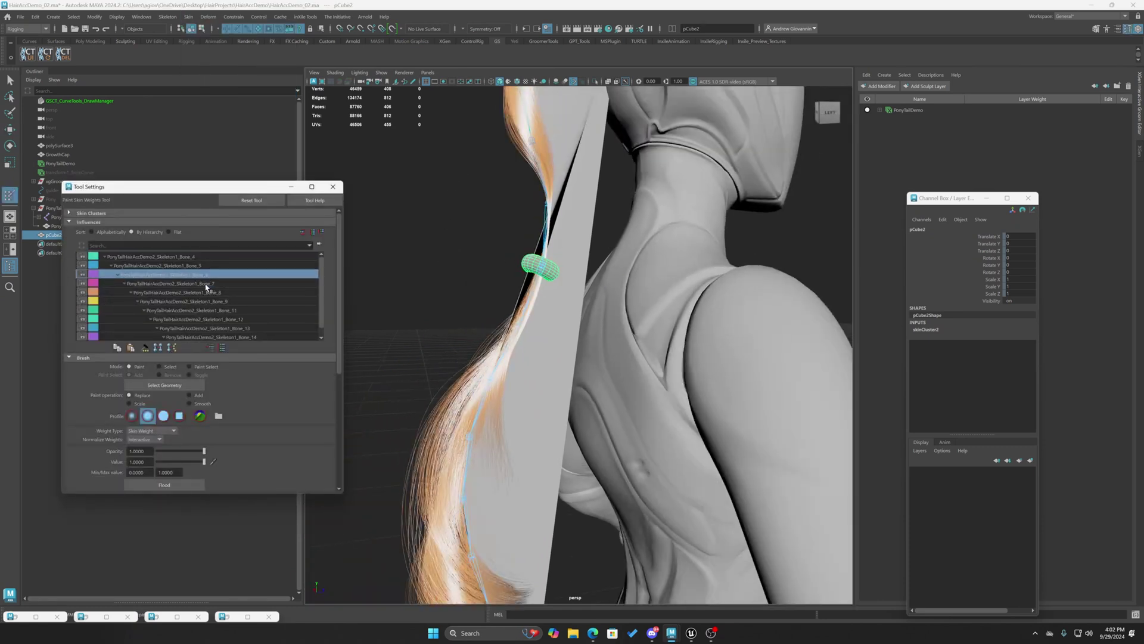
{"action": "left_click", "coordinate": [207, 284]}
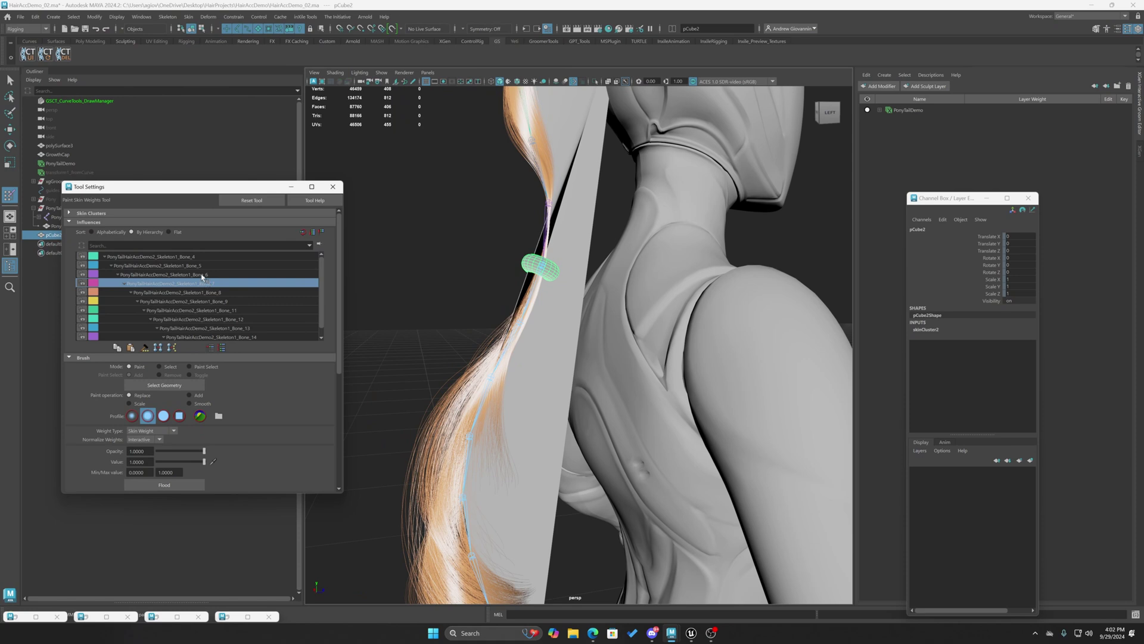
{"action": "left_click", "coordinate": [201, 275]}
{"action": "left_click", "coordinate": [203, 281]}
{"action": "left_click", "coordinate": [197, 275]}
{"action": "left_click", "coordinate": [192, 285]}
{"action": "scroll", "coordinate": [255, 437], "scroll_direction": "down", "scroll_amount": 3}
{"action": "left_click", "coordinate": [164, 361]}
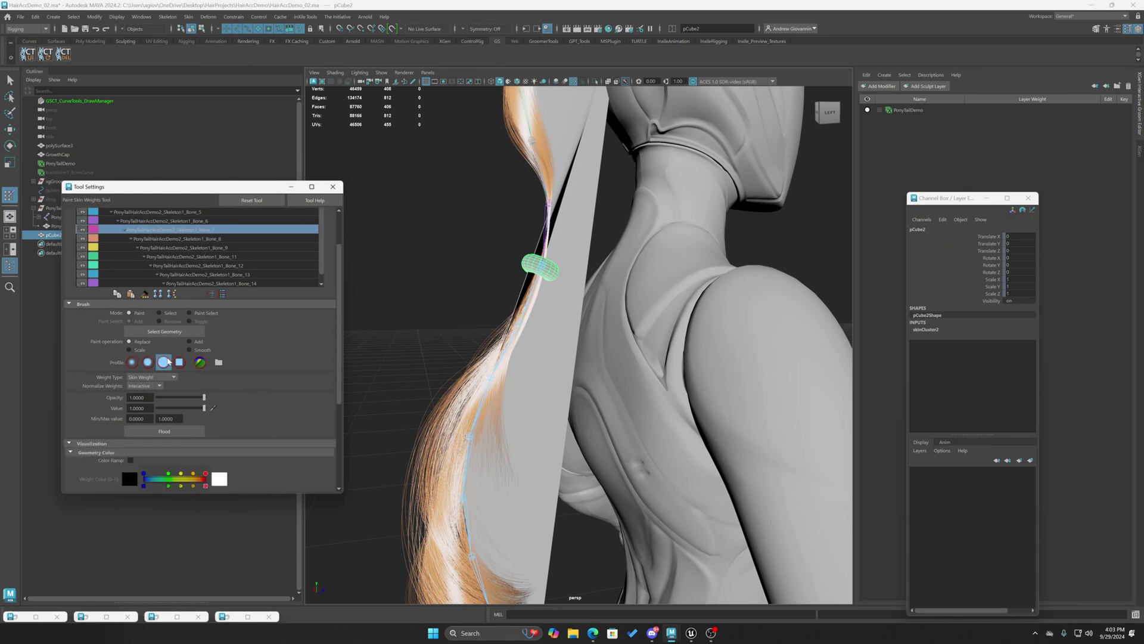
{"action": "scroll", "coordinate": [256, 401], "scroll_direction": "down", "scroll_amount": 3}
{"action": "scroll", "coordinate": [270, 374], "scroll_direction": "up", "scroll_amount": 3}
{"action": "left_click", "coordinate": [183, 435]}
Test the torus weighting by moving joint Bone_7 and the joints directly above and below it, undoing each move
{"action": "key", "text": "w"}
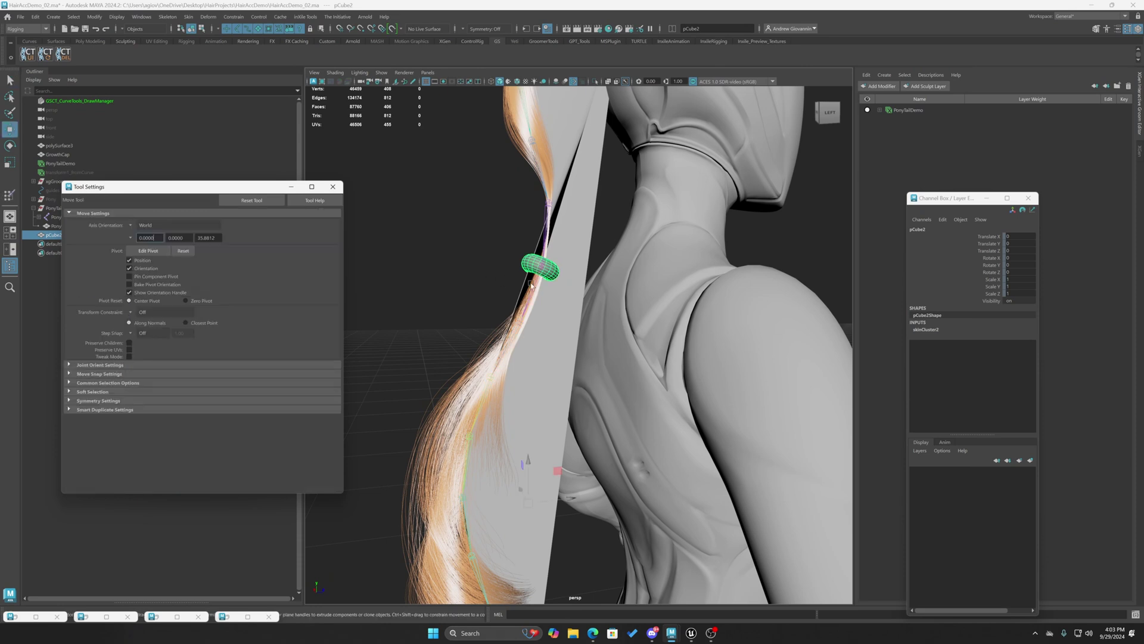
{"action": "left_click", "coordinate": [541, 267]}
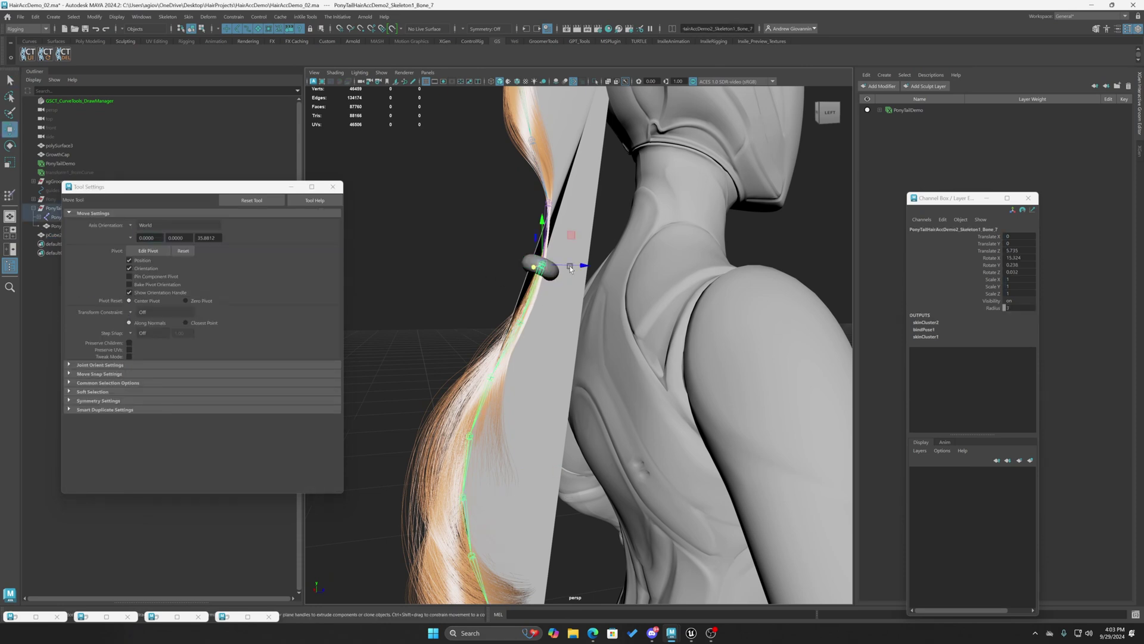
{"action": "left_click_drag", "start_coordinate": [568, 266], "coordinate": [479, 256]}
{"action": "key", "text": "ctrl+z"}
{"action": "left_click", "coordinate": [554, 205]}
{"action": "mouse_move", "coordinate": [554, 205]}
{"action": "left_mouse_down"}
{"action": "mouse_move", "coordinate": [596, 204]}
{"action": "mouse_move", "coordinate": [477, 206]}
{"action": "mouse_move", "coordinate": [547, 227]}
{"action": "left_mouse_up"}
{"action": "key", "text": "ctrl+z"}
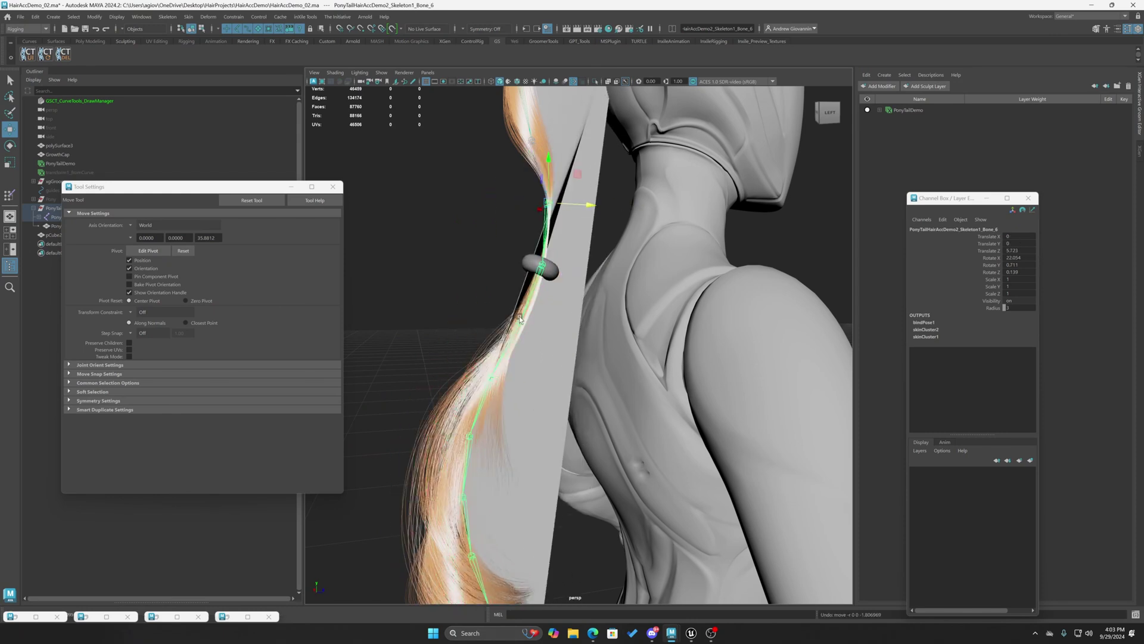
{"action": "left_click", "coordinate": [520, 321]}
{"action": "left_click_drag", "start_coordinate": [532, 323], "coordinate": [532, 291]}
{"action": "key", "text": "ctrl+z"}
{"action": "left_click", "coordinate": [445, 286]}
Select the cube at the ponytail's lower end and activate the Paint Skin Weights tool for it
{"action": "scroll", "coordinate": [443, 323], "scroll_direction": "up", "scroll_amount": 3}
{"action": "scroll", "coordinate": [554, 315], "scroll_direction": "down", "scroll_amount": 5}
{"action": "middle_click_drag", "start_coordinate": [562, 396], "coordinate": [561, 327], "text": "alt"}
{"action": "left_click_drag", "start_coordinate": [564, 417], "coordinate": [586, 386], "text": "alt"}
{"action": "middle_click_drag", "start_coordinate": [574, 385], "coordinate": [574, 312], "text": "alt"}
{"action": "scroll", "coordinate": [574, 316], "scroll_direction": "up", "scroll_amount": 5}
{"action": "left_click_drag", "start_coordinate": [574, 325], "coordinate": [536, 333], "text": "alt"}
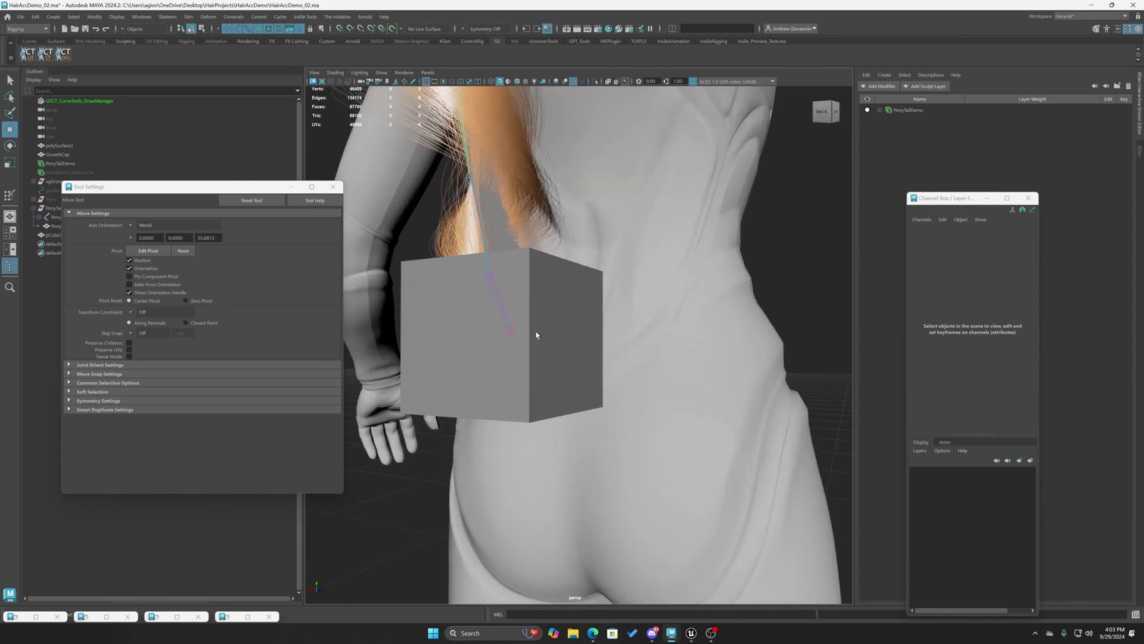
{"action": "left_click", "coordinate": [536, 335]}
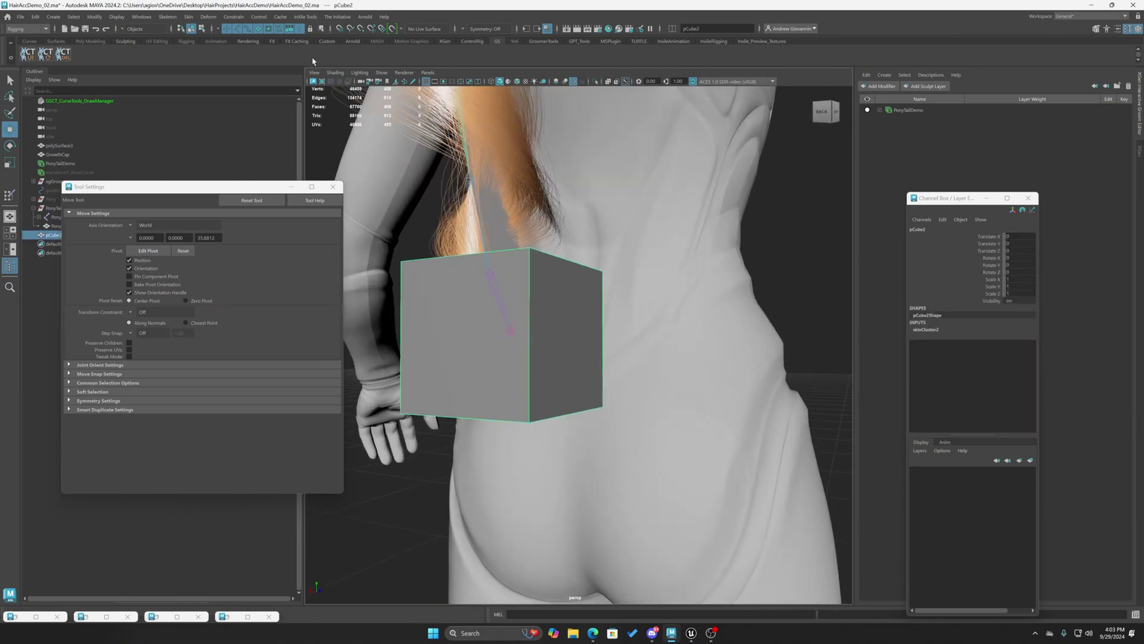
{"action": "left_click", "coordinate": [208, 17]}
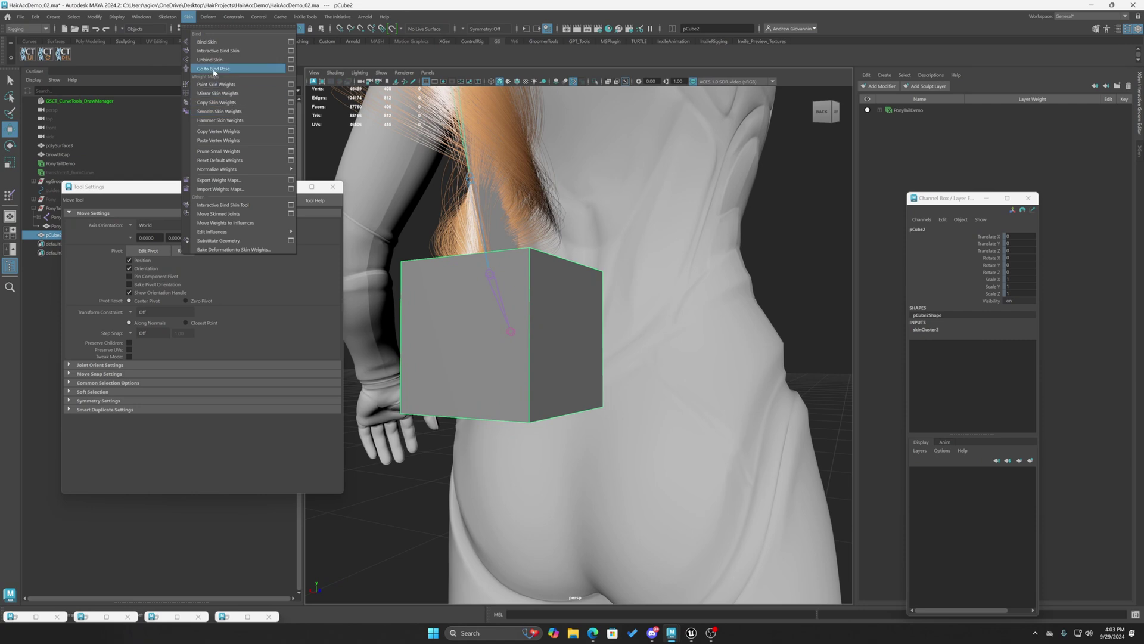
{"action": "left_click", "coordinate": [239, 84]}
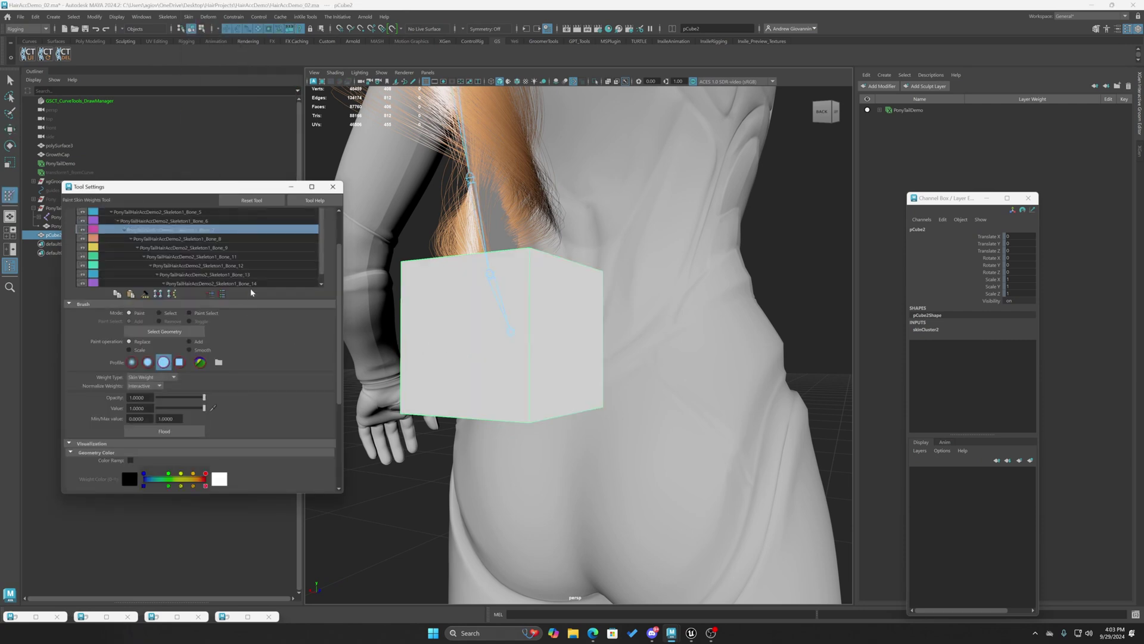
Paint the whole cube to the Bone_15 influence with a Replace value of 1, comparing it with Bone_14 first
{"action": "scroll", "coordinate": [266, 252], "scroll_direction": "down", "scroll_amount": 1}
{"action": "left_click", "coordinate": [226, 283]}
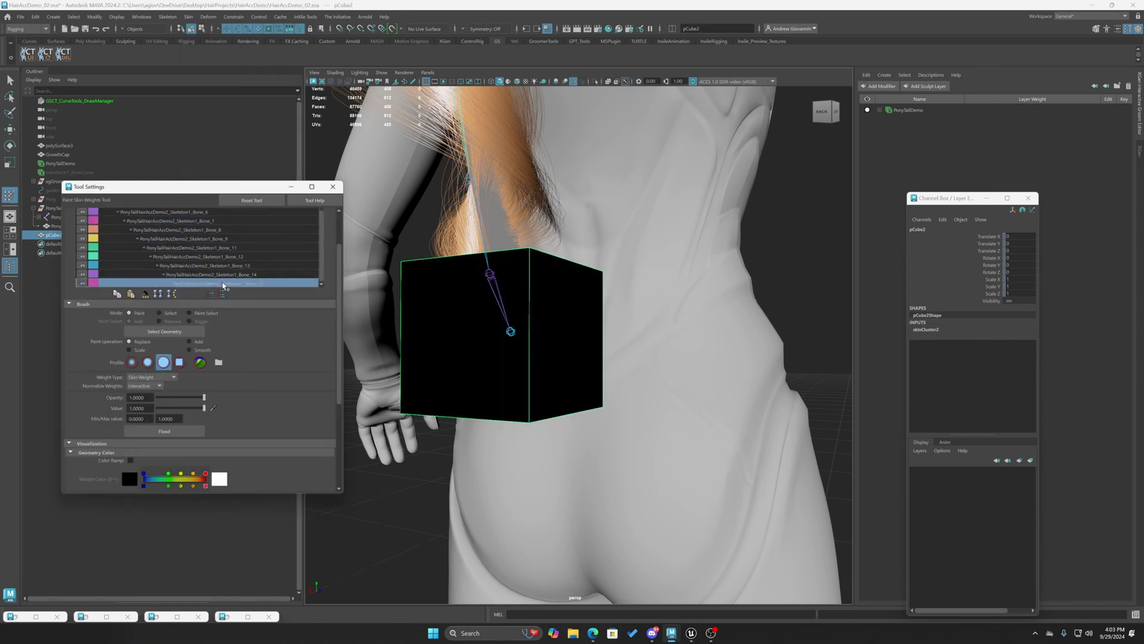
{"action": "left_click", "coordinate": [220, 275]}
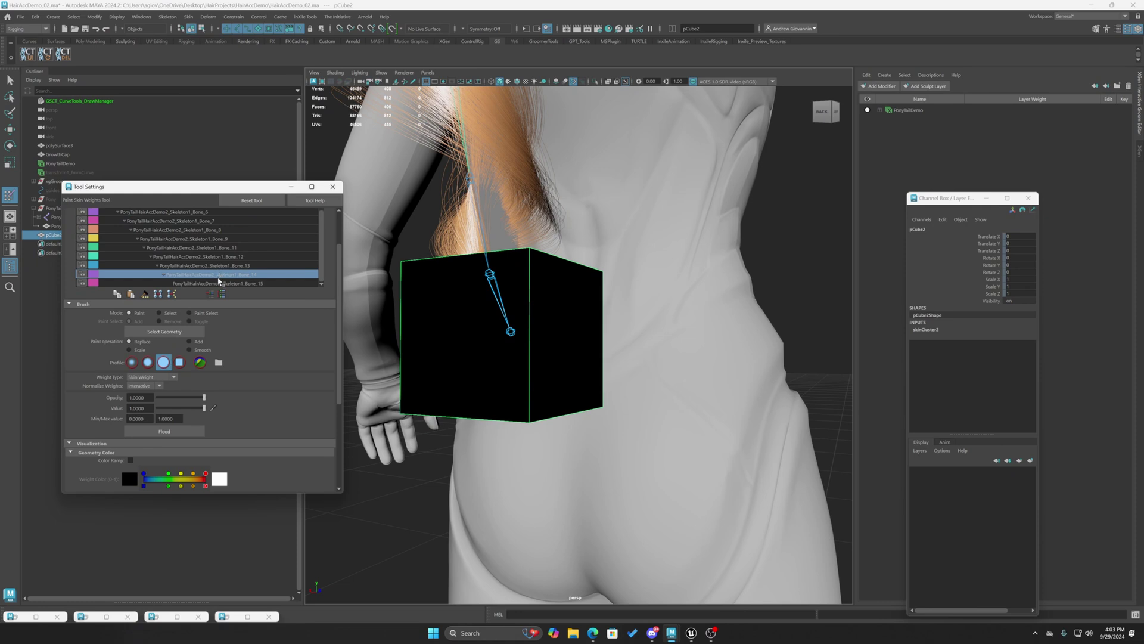
{"action": "left_click", "coordinate": [219, 283]}
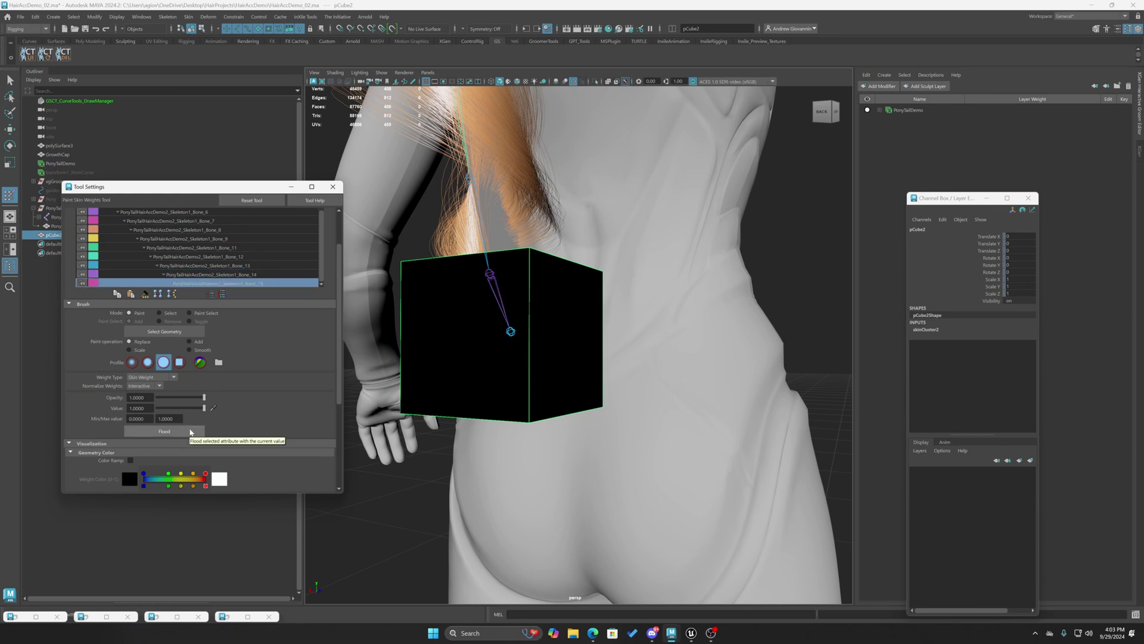
{"action": "scroll", "coordinate": [505, 291], "scroll_direction": "down", "scroll_amount": 5}
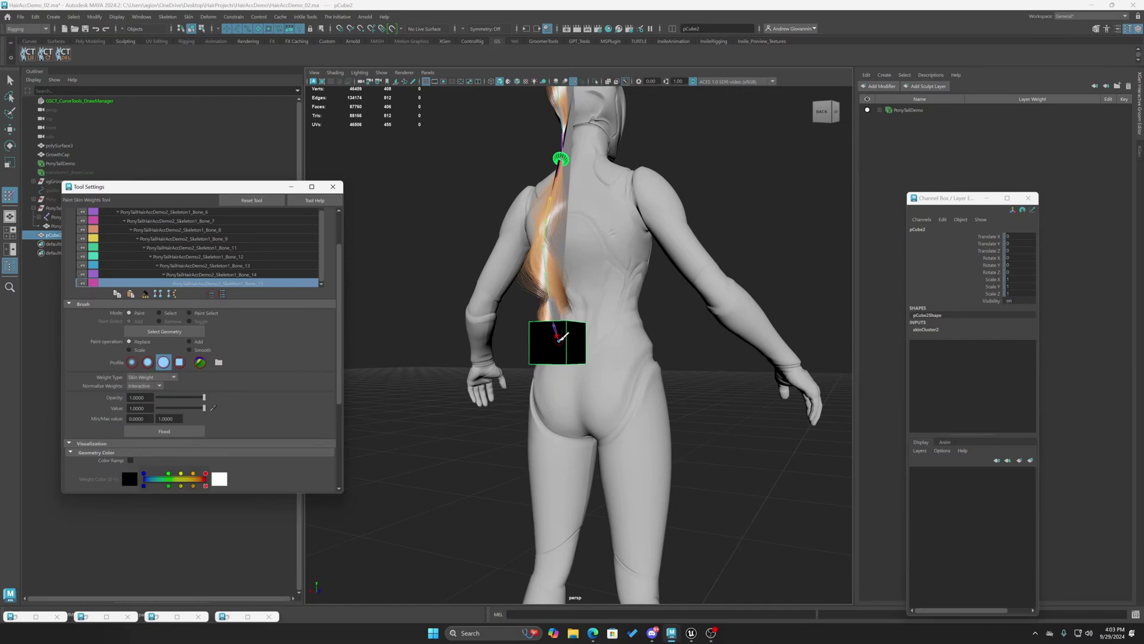
{"action": "left_click_drag", "start_coordinate": [733, 255], "coordinate": [745, 256]}
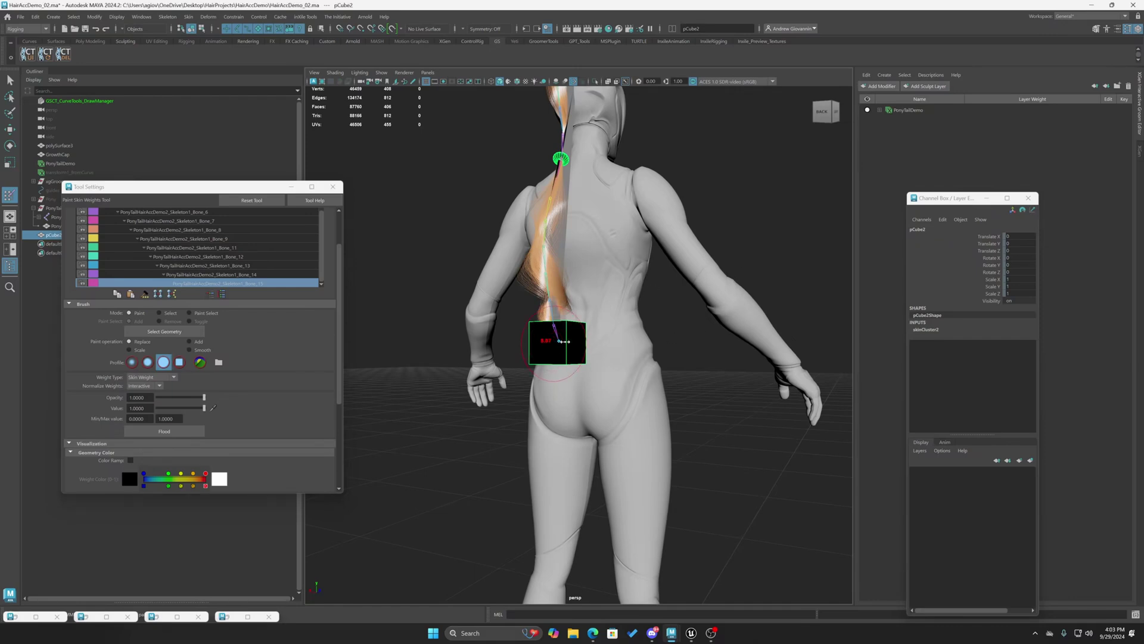
{"action": "mouse_move", "coordinate": [555, 342]}
{"action": "left_mouse_down"}
{"action": "mouse_move", "coordinate": [569, 333]}
{"action": "mouse_move", "coordinate": [521, 383]}
{"action": "mouse_move", "coordinate": [421, 360]}
{"action": "left_mouse_up"}
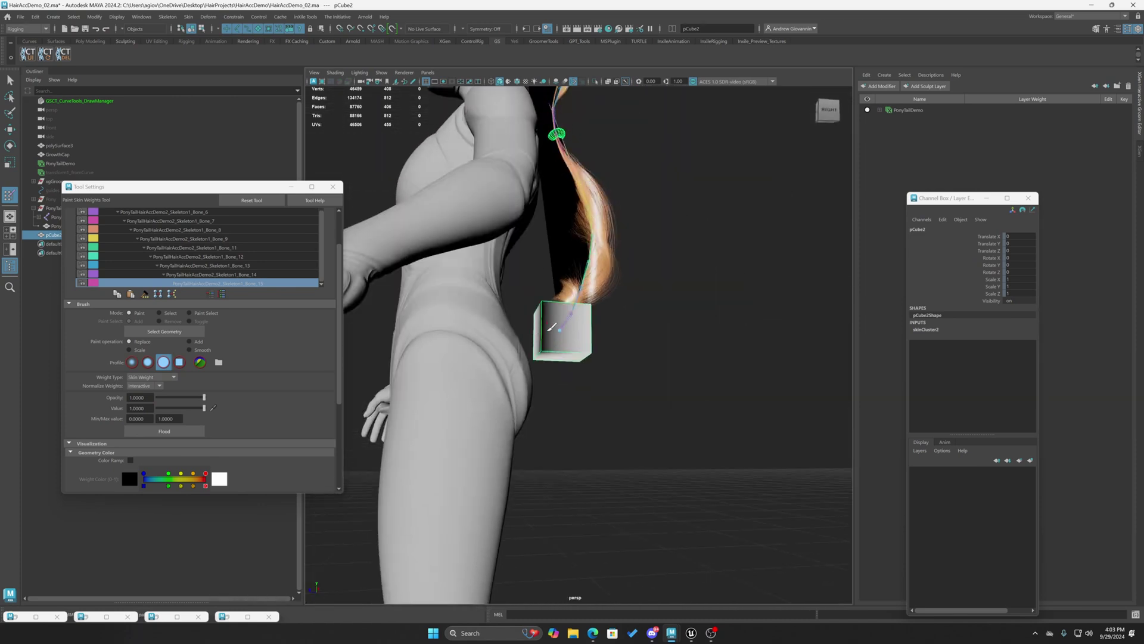
{"action": "mouse_move", "coordinate": [552, 327]}
{"action": "left_mouse_down"}
{"action": "mouse_move", "coordinate": [556, 317]}
{"action": "mouse_move", "coordinate": [528, 358]}
{"action": "left_mouse_up"}
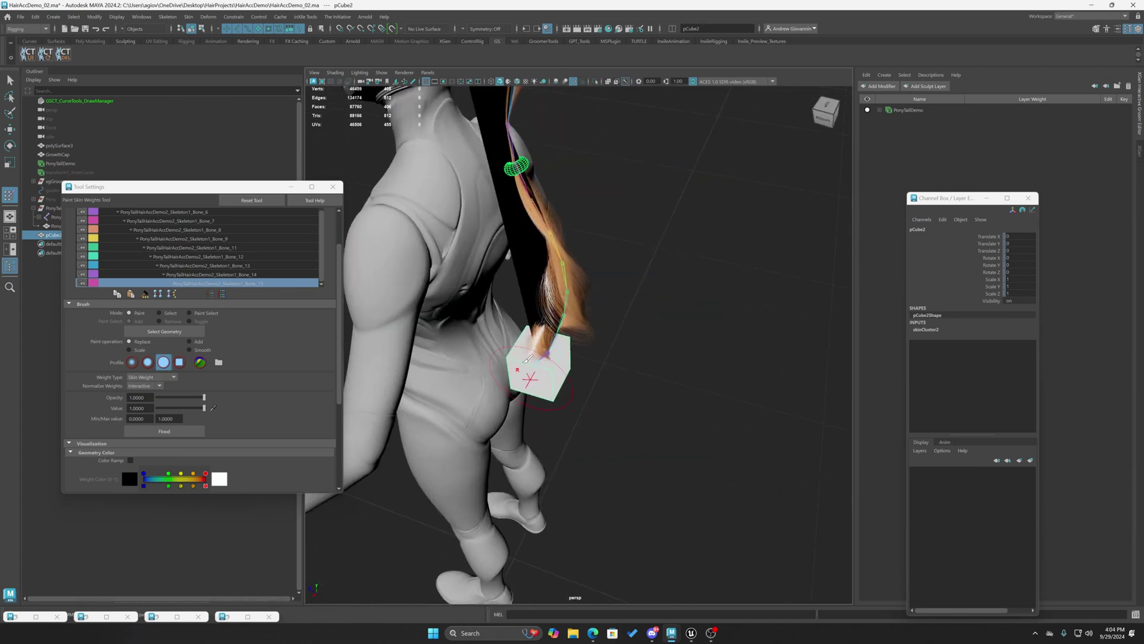
Test the cube's weighting by moving the end joint Bone_15, undoing the move
{"action": "key", "text": "q"}
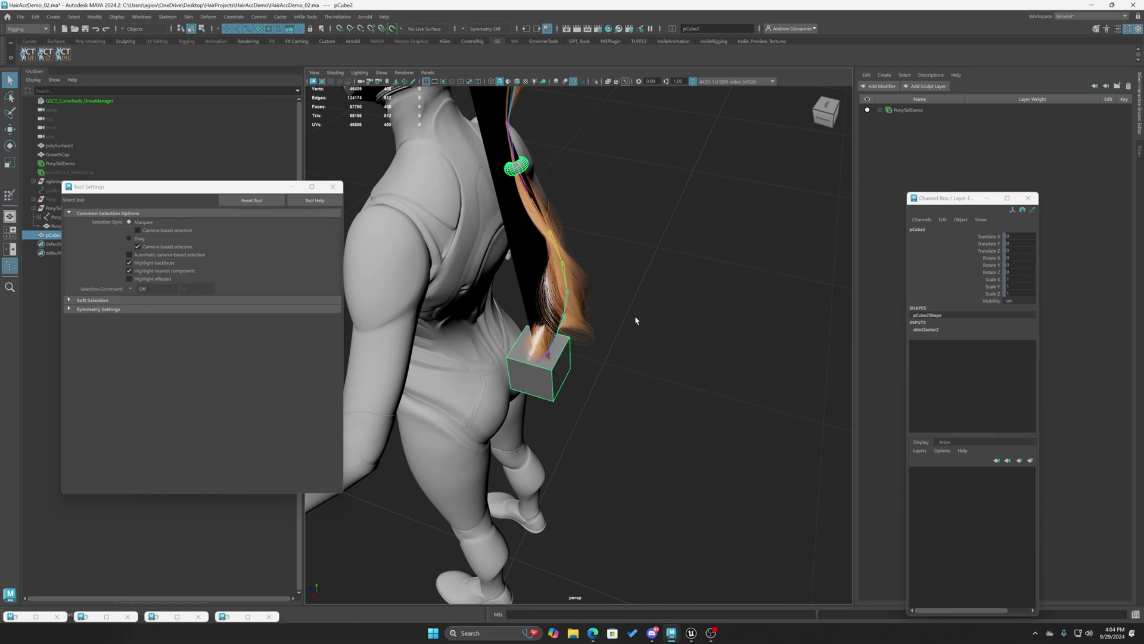
{"action": "left_click", "coordinate": [636, 320]}
{"action": "scroll", "coordinate": [610, 334], "scroll_direction": "down", "scroll_amount": 4}
{"action": "left_click_drag", "start_coordinate": [596, 375], "coordinate": [539, 360], "text": "alt"}
{"action": "scroll", "coordinate": [511, 334], "scroll_direction": "up", "scroll_amount": 6}
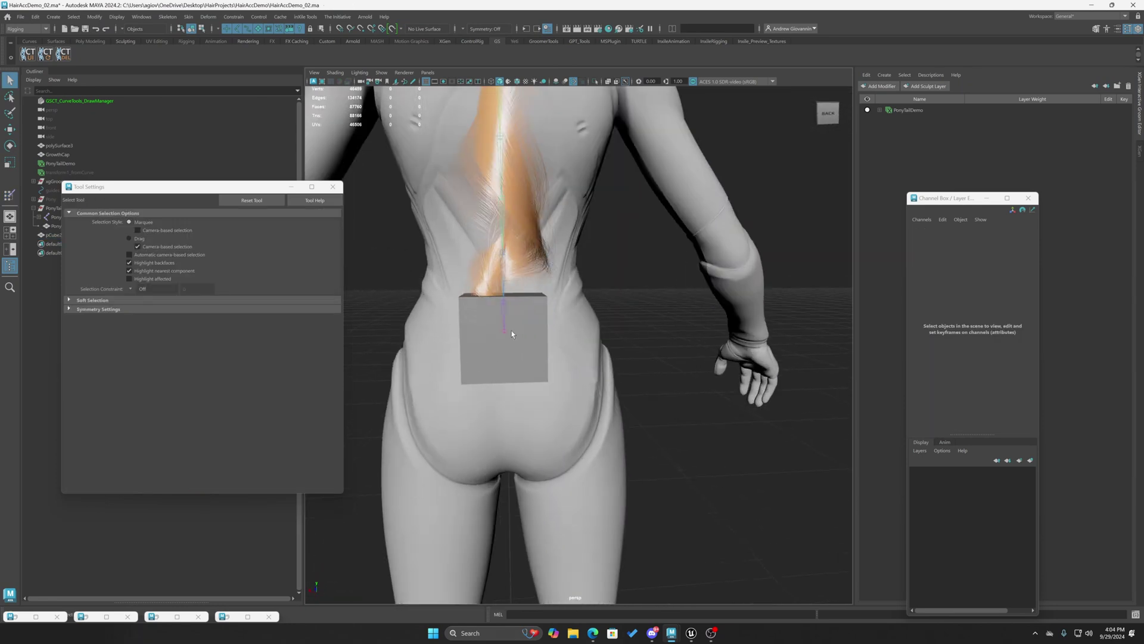
{"action": "left_click", "coordinate": [504, 333]}
{"action": "key", "text": "w"}
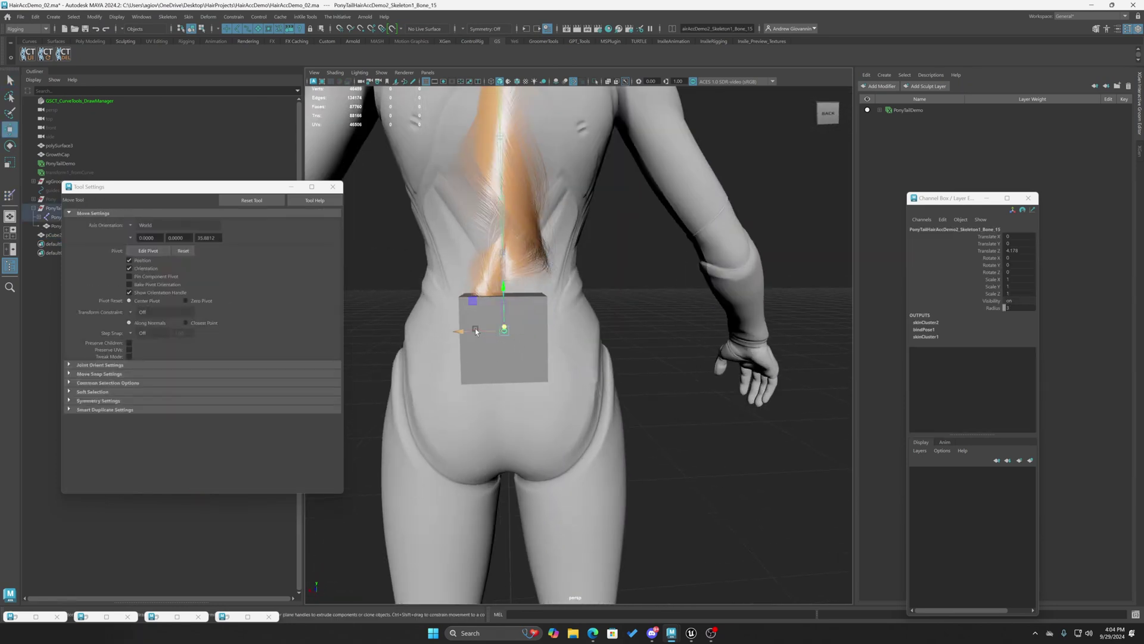
{"action": "mouse_move", "coordinate": [476, 332]}
{"action": "left_mouse_down"}
{"action": "mouse_move", "coordinate": [498, 332]}
{"action": "mouse_move", "coordinate": [444, 331]}
{"action": "mouse_move", "coordinate": [490, 337]}
{"action": "left_mouse_up"}
{"action": "key", "text": "ctrl+z"}
{"action": "key", "text": "ctrl+z"}
{"action": "key", "text": "ctrl+z"}
{"action": "key", "text": "ctrl+z"}
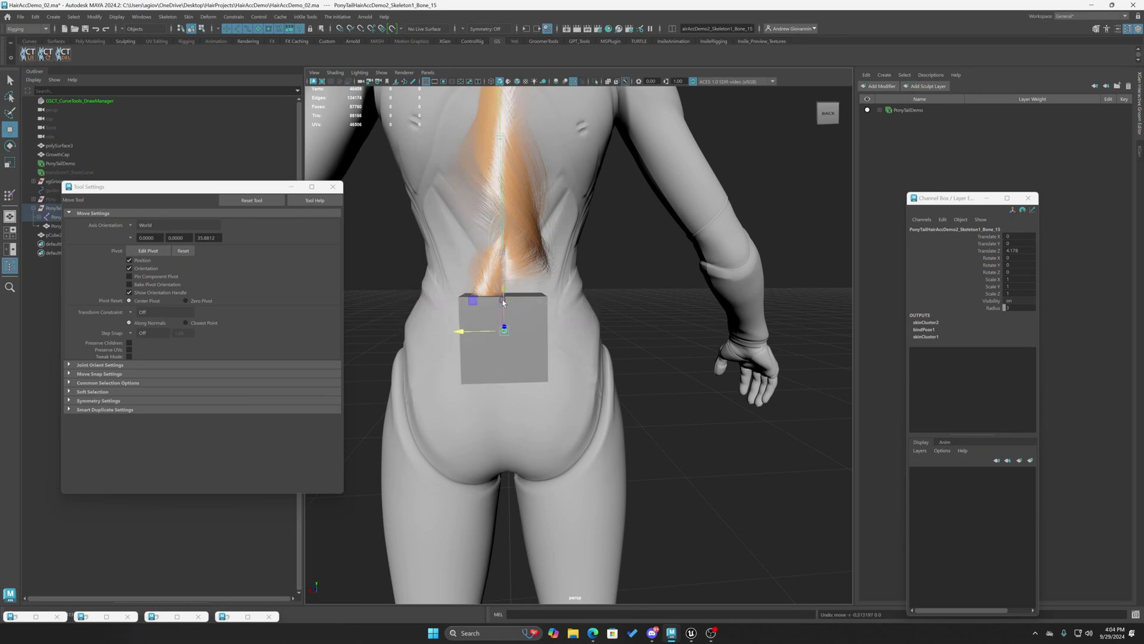
Test the cube's weighting by moving its parent joint Bone_14, undoing the move
{"action": "key", "text": "q"}
{"action": "left_click", "coordinate": [504, 304]}
{"action": "key", "text": "w"}
{"action": "left_click_drag", "start_coordinate": [469, 304], "coordinate": [492, 323]}
{"action": "key", "text": "ctrl+z"}
{"action": "scroll", "coordinate": [600, 337], "scroll_direction": "down", "scroll_amount": 4}
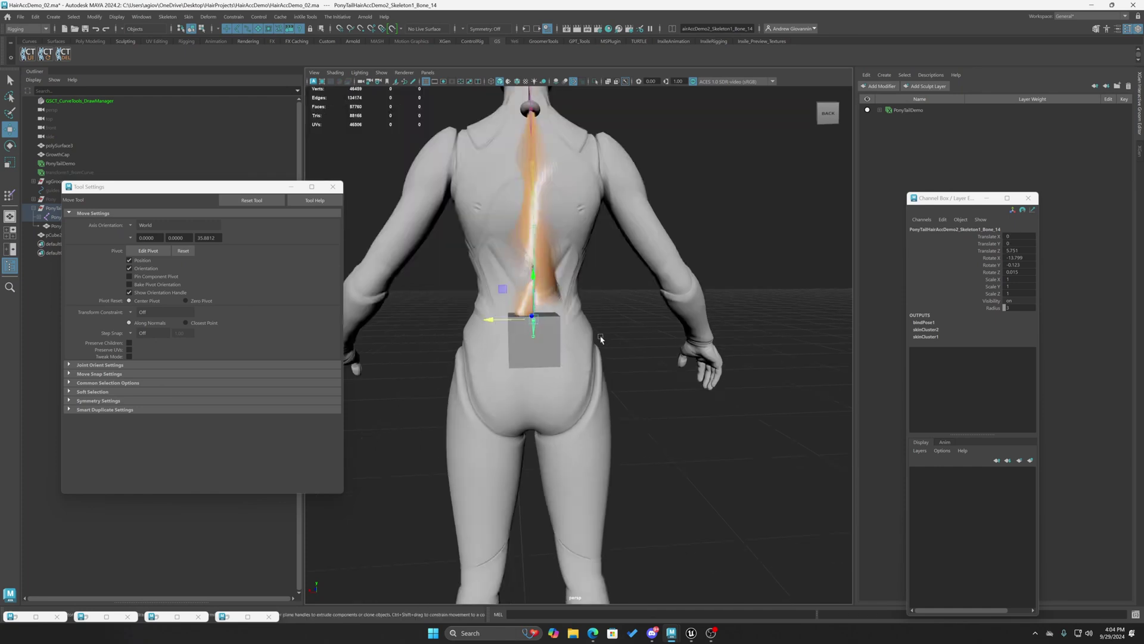
Examine the torus and cube along the ponytail from the back and side, with the Tool Settings window minimized
{"action": "middle_click_drag", "start_coordinate": [578, 341], "coordinate": [583, 393], "text": "alt"}
{"action": "left_click_drag", "start_coordinate": [583, 393], "coordinate": [630, 398], "text": "alt"}
{"action": "left_click", "coordinate": [705, 294]}
{"action": "scroll", "coordinate": [644, 307], "scroll_direction": "up", "scroll_amount": 4}
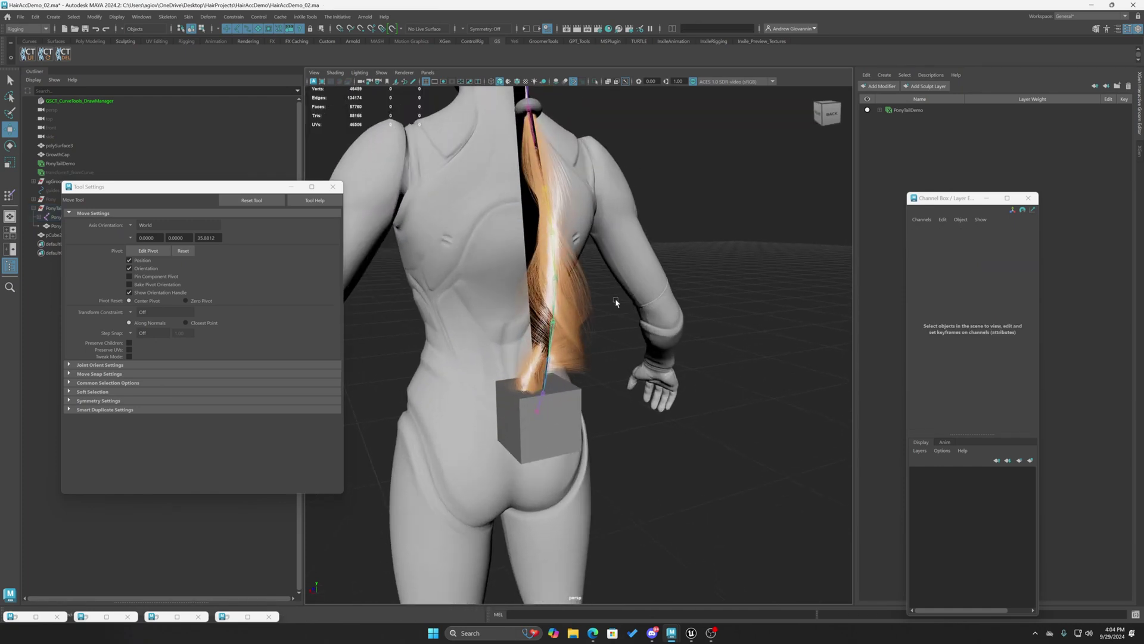
{"action": "middle_click_drag", "start_coordinate": [616, 301], "coordinate": [654, 356], "text": "alt"}
{"action": "left_click_drag", "start_coordinate": [654, 356], "coordinate": [510, 358], "text": "alt"}
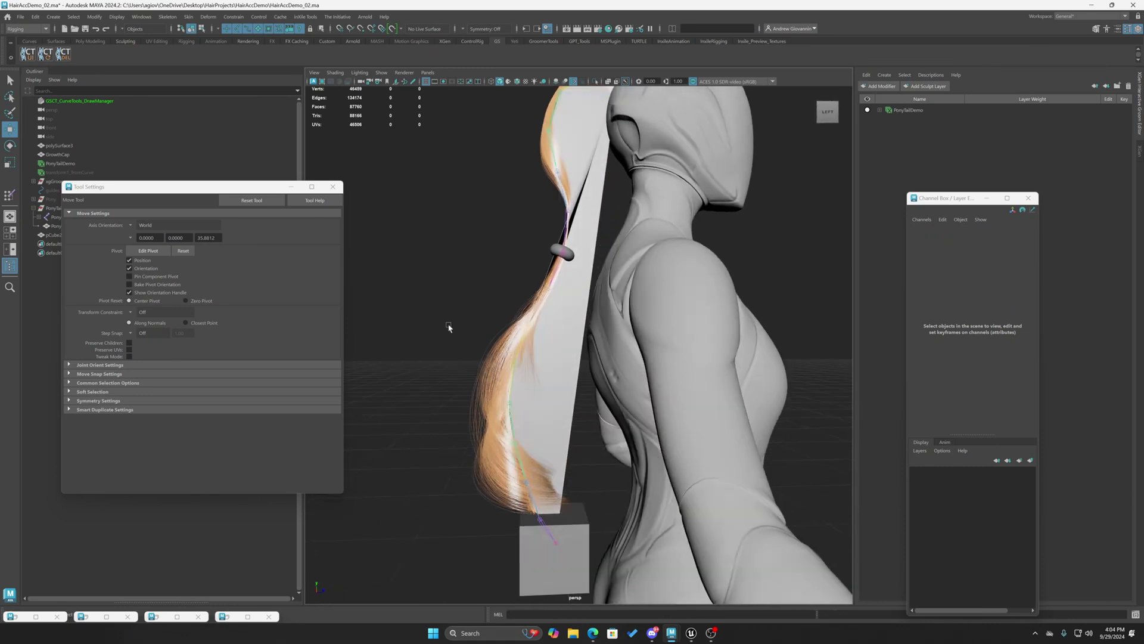
{"action": "left_click", "coordinate": [291, 187]}
{"action": "scroll", "coordinate": [402, 375], "scroll_direction": "down", "scroll_amount": 8}
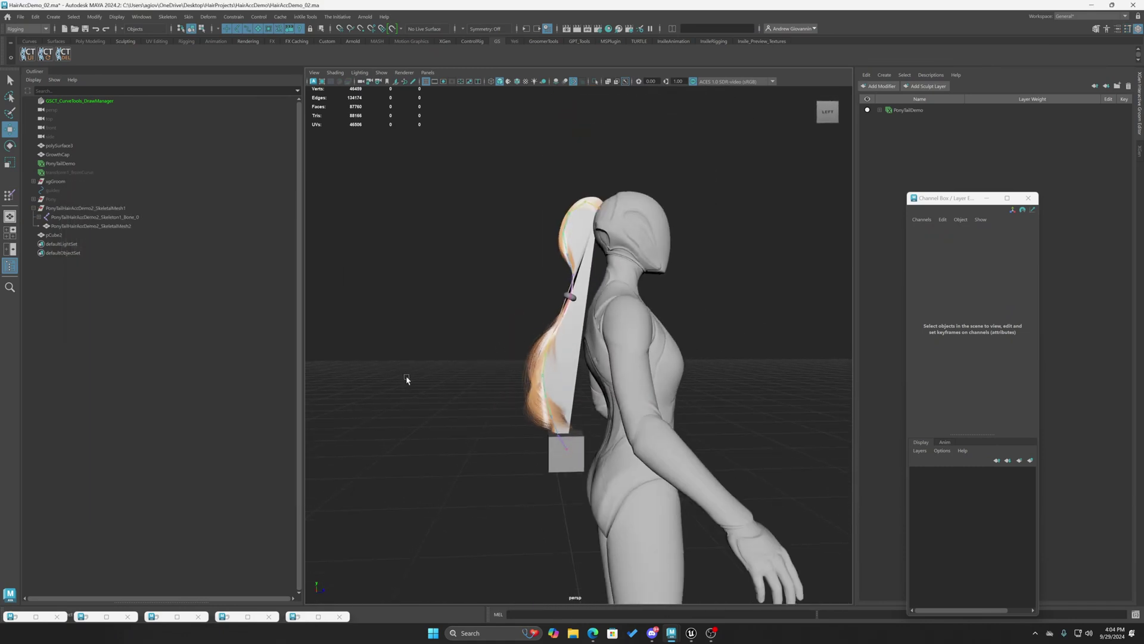
{"action": "scroll", "coordinate": [408, 369], "scroll_direction": "up", "scroll_amount": 3}
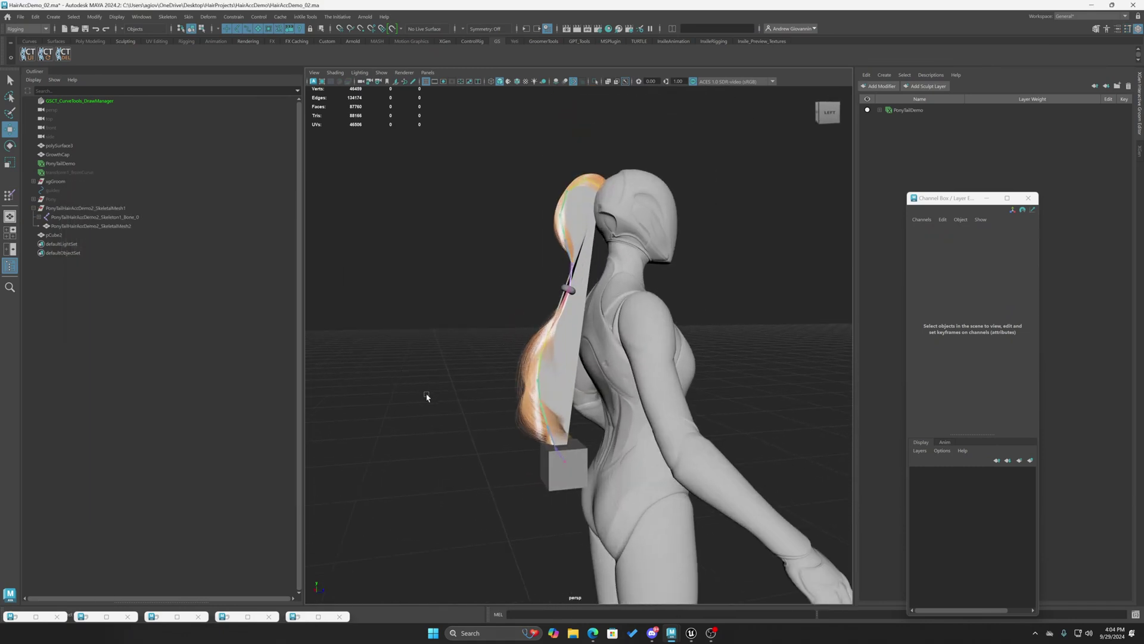
{"action": "scroll", "coordinate": [369, 376], "scroll_direction": "up", "scroll_amount": 4}
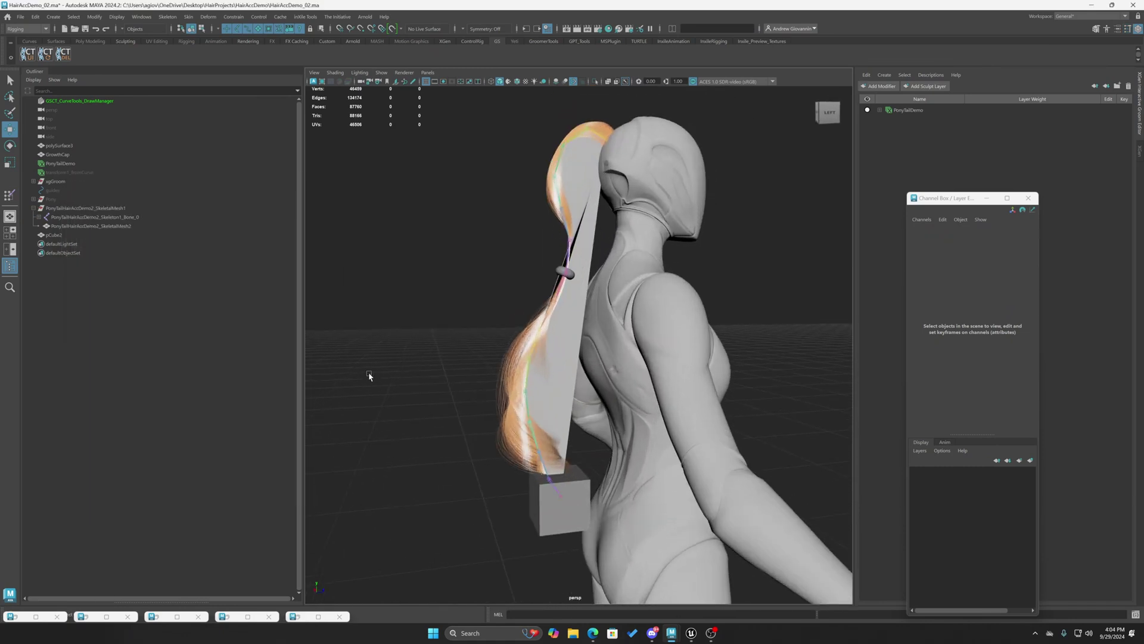
{"action": "left_click", "coordinate": [54, 235]}
{"action": "left_click", "coordinate": [63, 210], "text": "ctrl"}
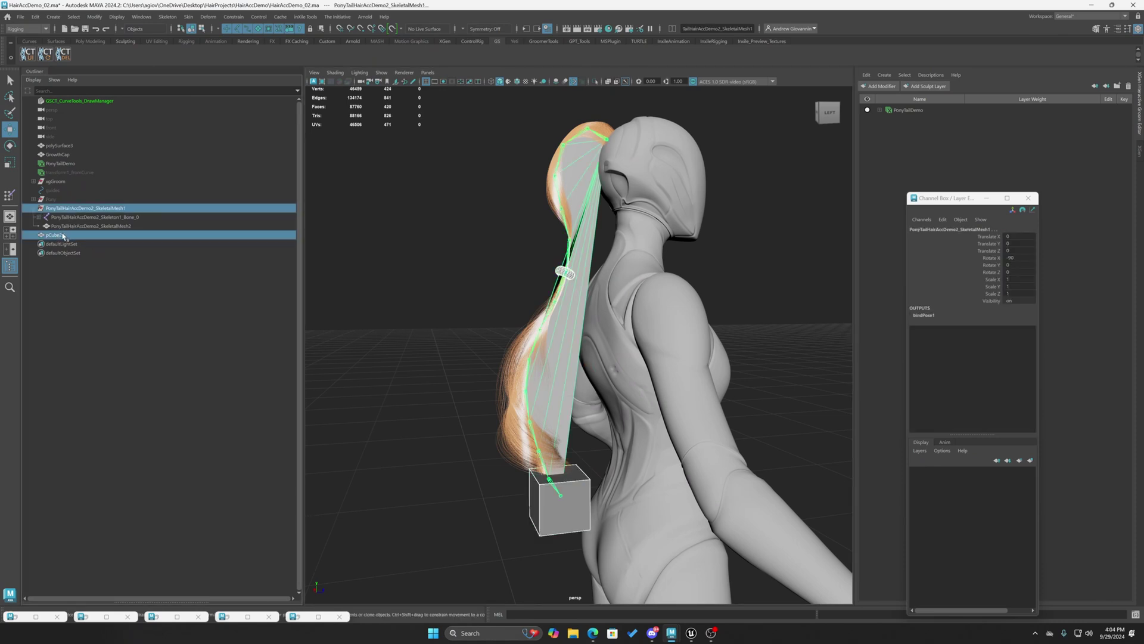
{"action": "left_click", "coordinate": [63, 236]}
{"action": "left_click", "coordinate": [64, 210]}
{"action": "left_click", "coordinate": [59, 236]}
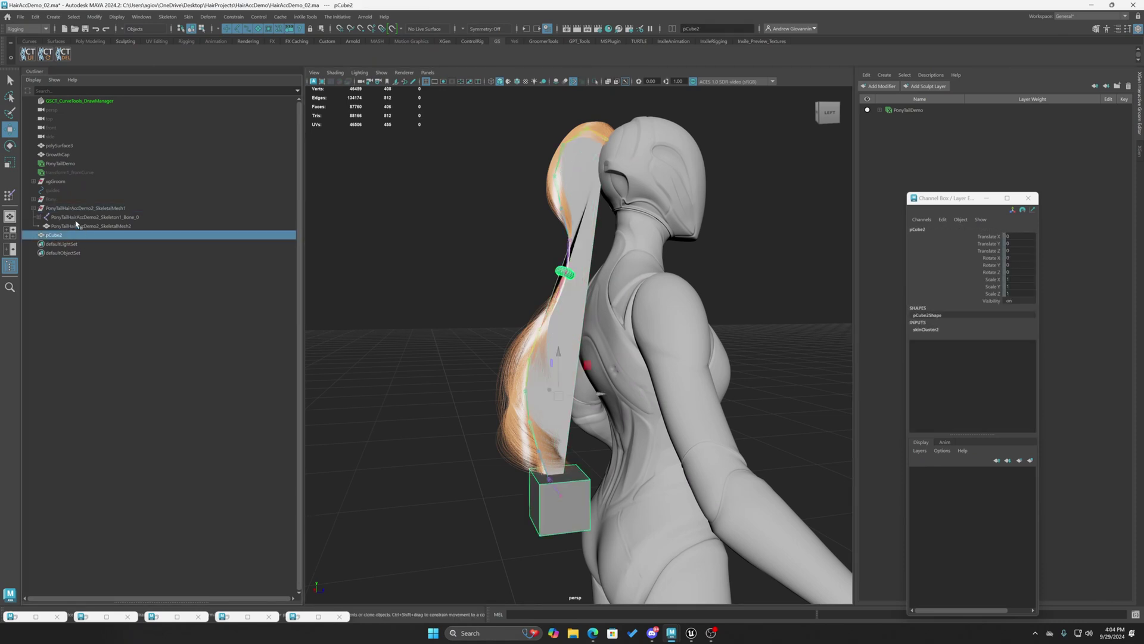
{"action": "left_click", "coordinate": [65, 209], "text": "ctrl"}
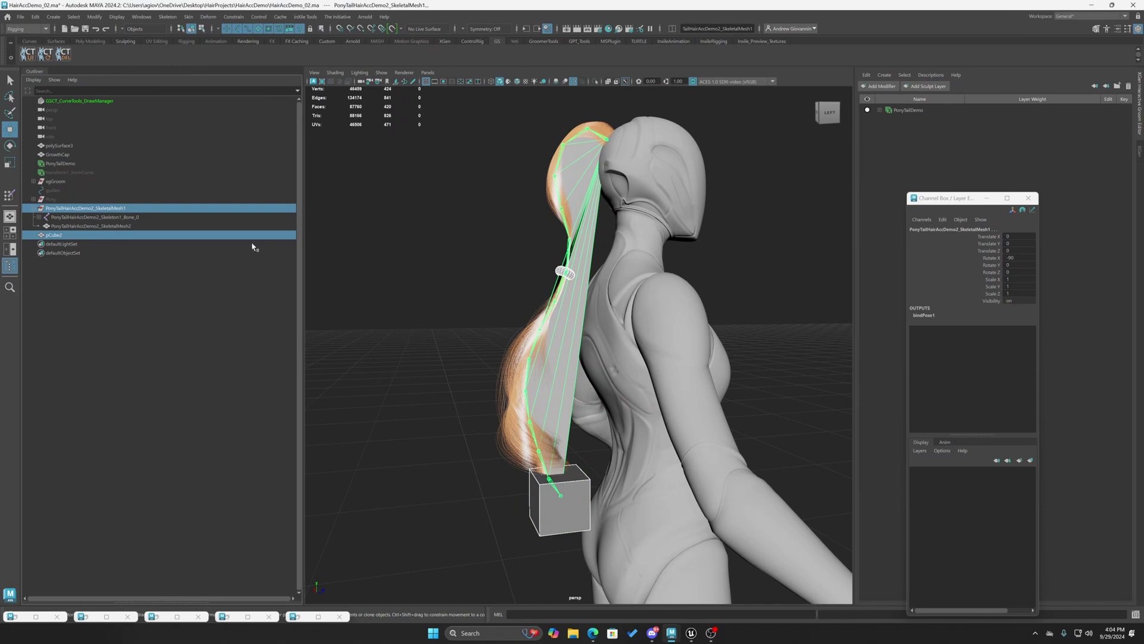
{"action": "left_click_drag", "start_coordinate": [316, 280], "coordinate": [362, 272]}
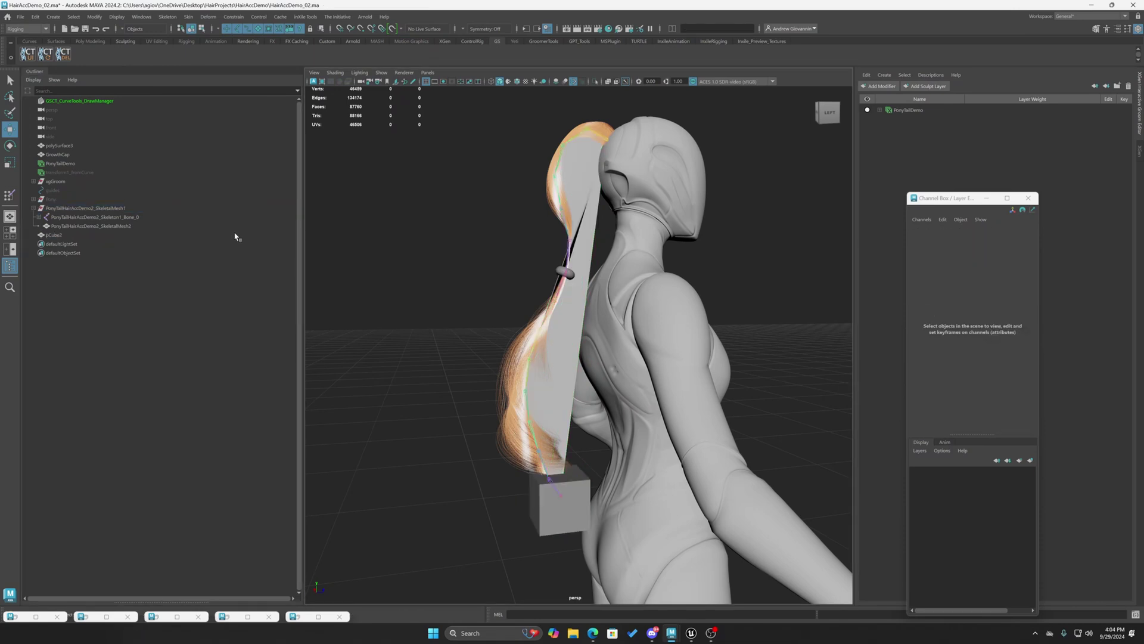
Collapse the PonyTailHairAccDemo2_SkeletalMesh1 group, select it together with pCube2, and start Export Selection
{"action": "left_click", "coordinate": [33, 209]}
{"action": "left_click", "coordinate": [59, 209]}
{"action": "left_click", "coordinate": [58, 216], "text": "shift"}
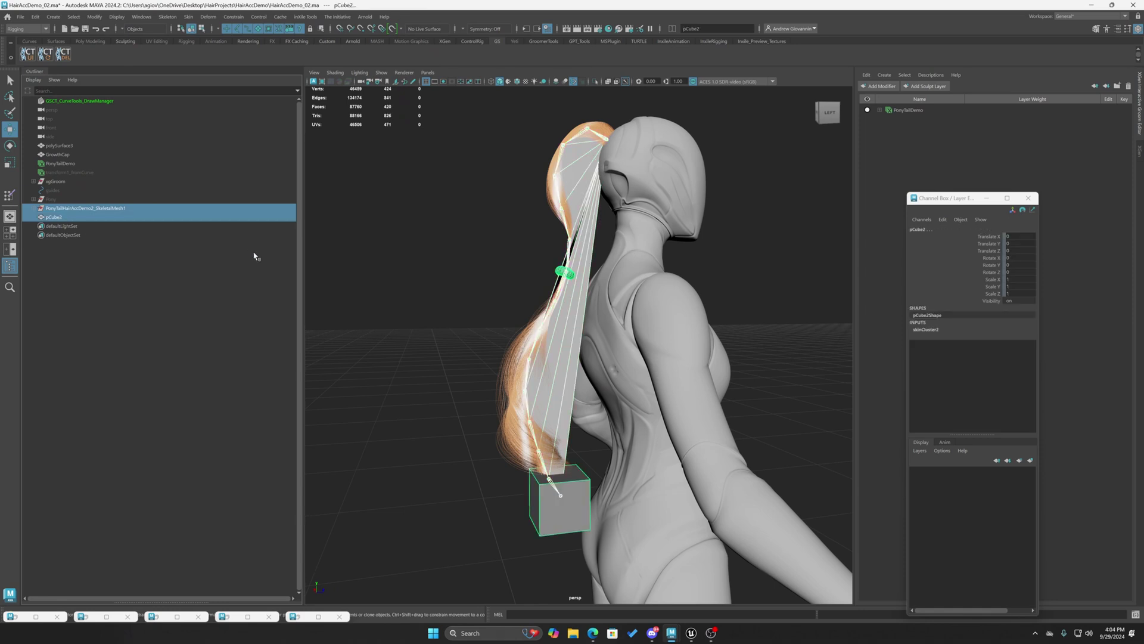
{"action": "left_click", "coordinate": [20, 17]}
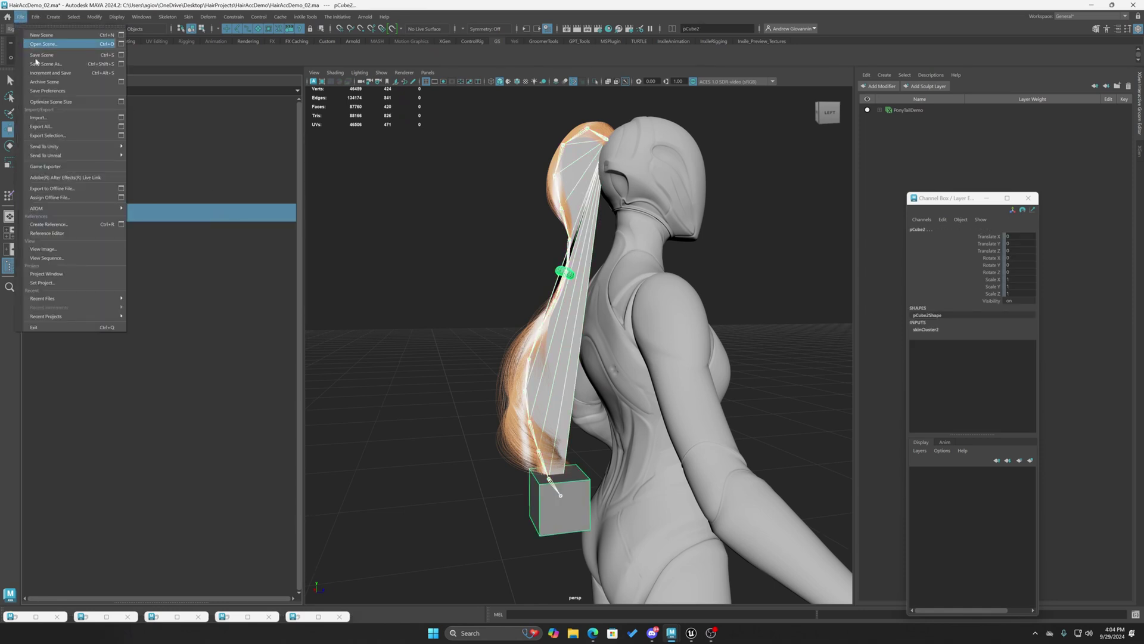
{"action": "left_click", "coordinate": [66, 135]}
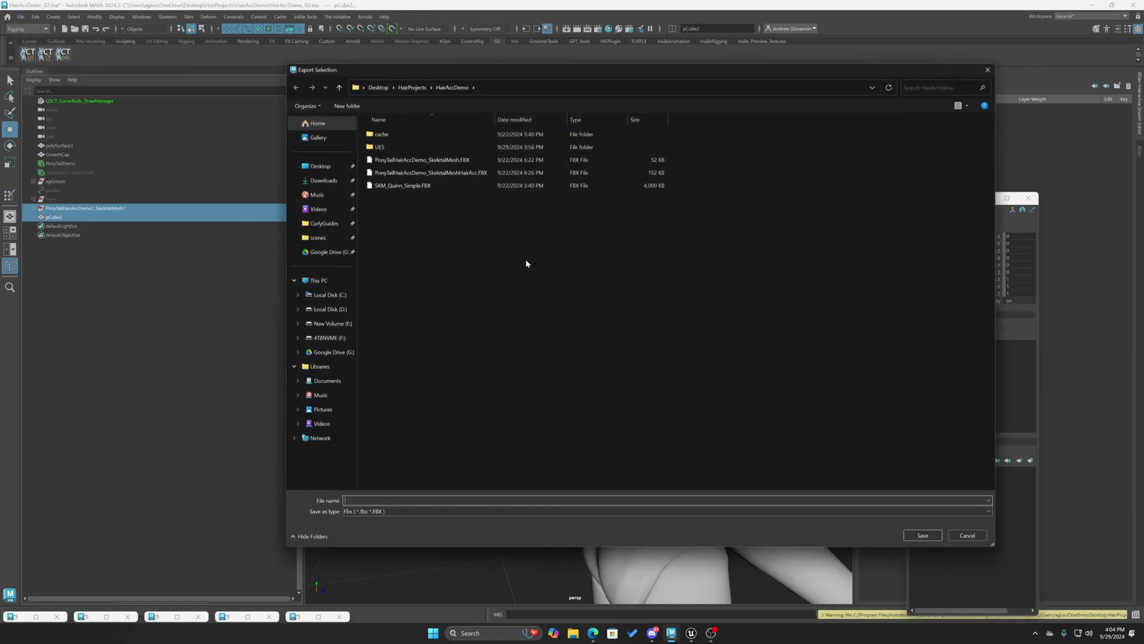
Save the export in the UE5 folder as PonyTailHairAccDemo2_SkeletalMesh_HairAccs.FBX, based on the existing file's name
{"action": "left_click", "coordinate": [434, 174]}
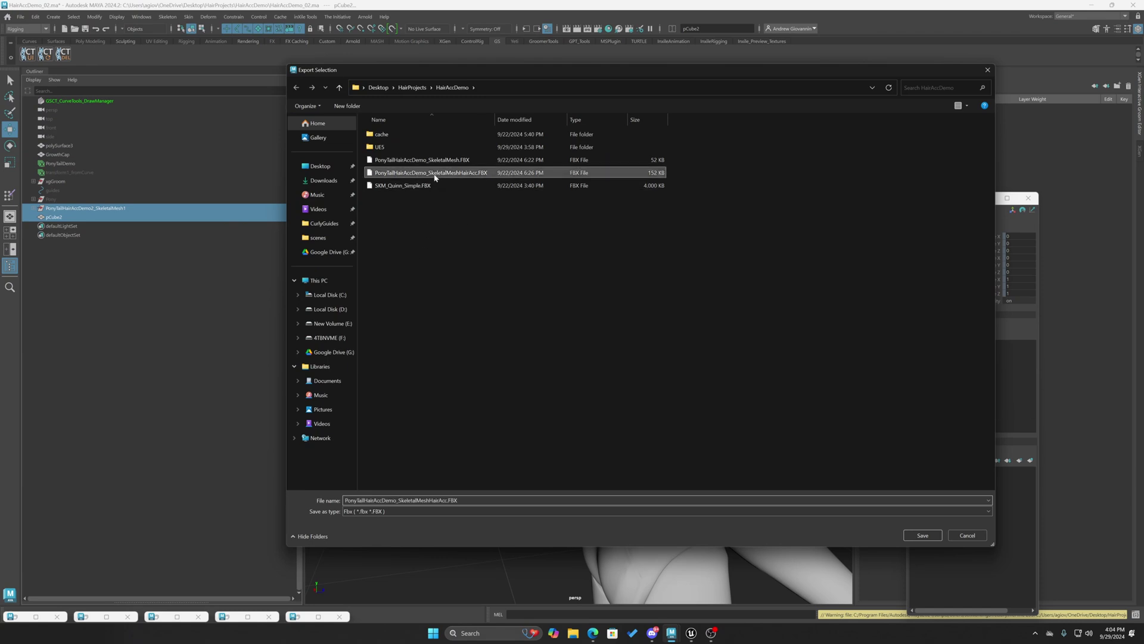
{"action": "left_click", "coordinate": [451, 499]}
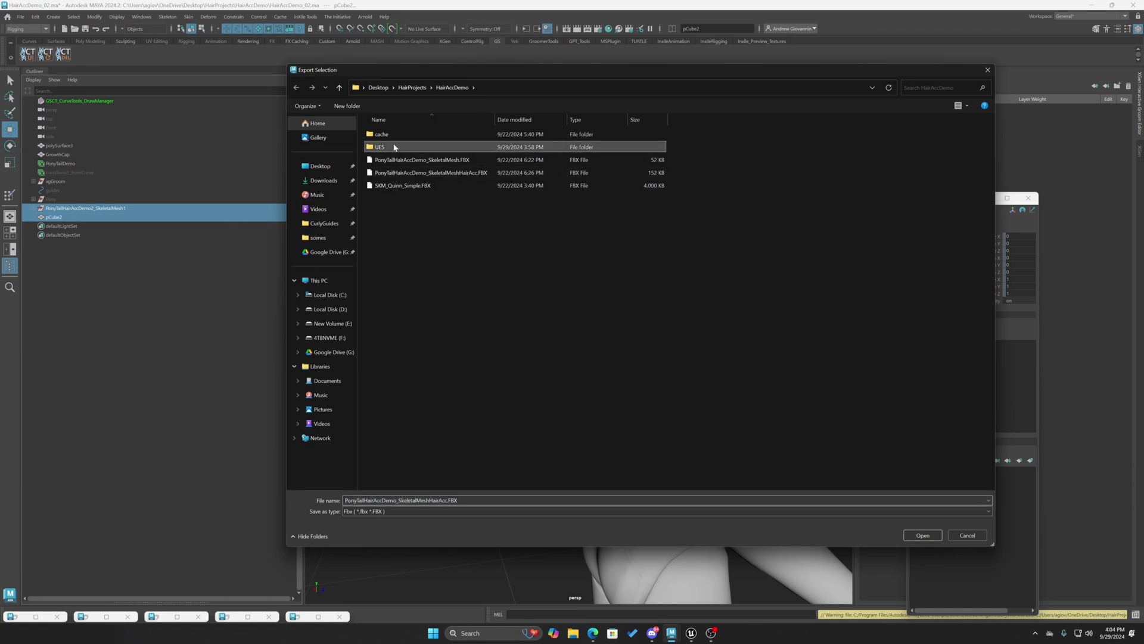
{"action": "double_click", "coordinate": [380, 147]}
{"action": "left_click", "coordinate": [421, 134]}
{"action": "left_click", "coordinate": [431, 500]}
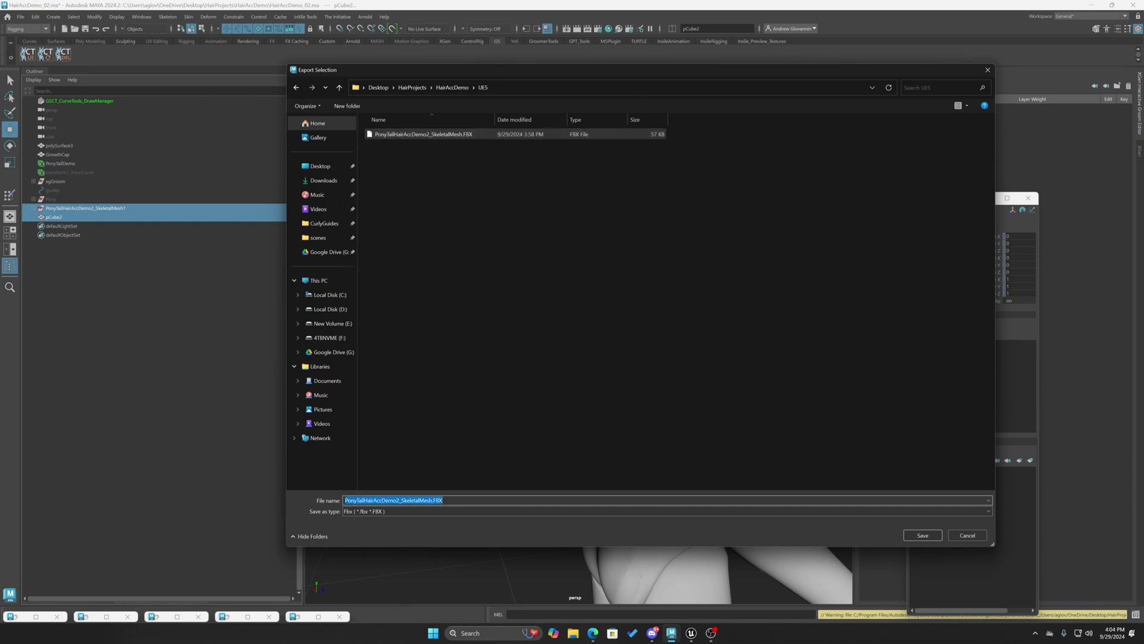
{"action": "left_click", "coordinate": [432, 500]}
{"action": "type", "text": "_HA"}
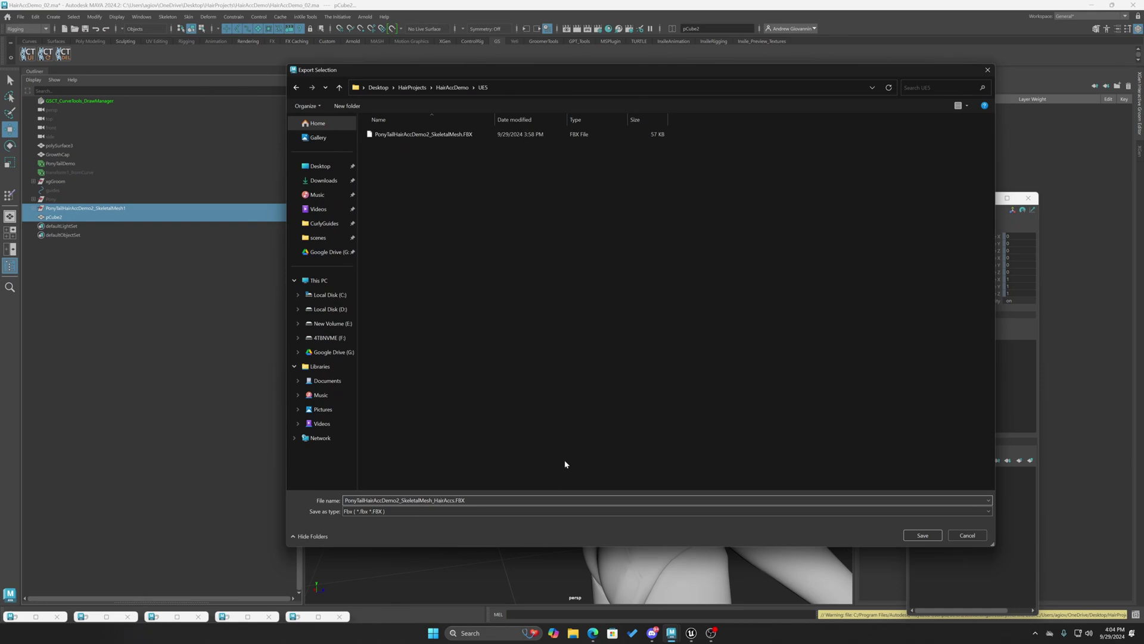
{"action": "left_click", "coordinate": [918, 534]}
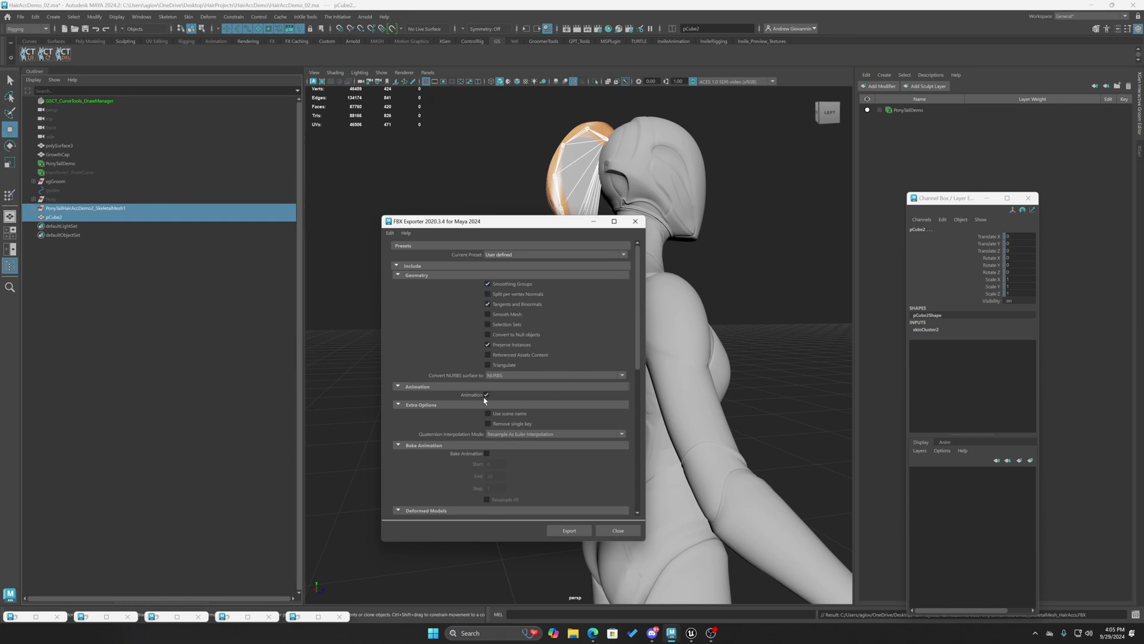
Check the Animation and Deformed Models options in the FBX exporter, export the selection, and deselect everything
{"action": "scroll", "coordinate": [543, 404], "scroll_direction": "down", "scroll_amount": 3}
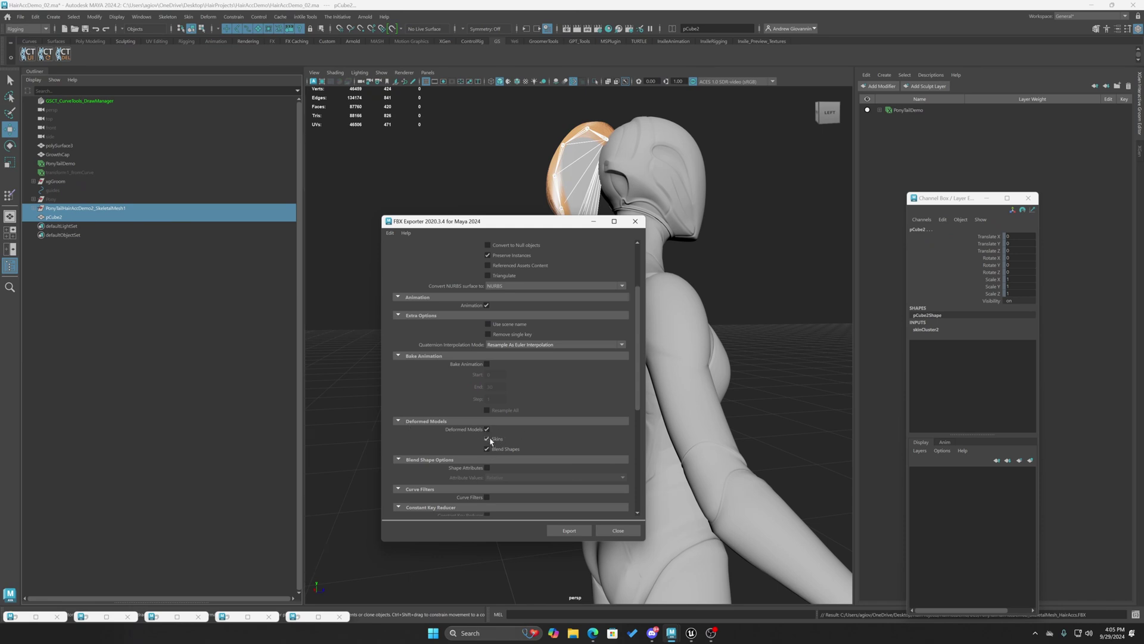
{"action": "left_click", "coordinate": [559, 530]}
{"action": "left_click", "coordinate": [417, 363]}
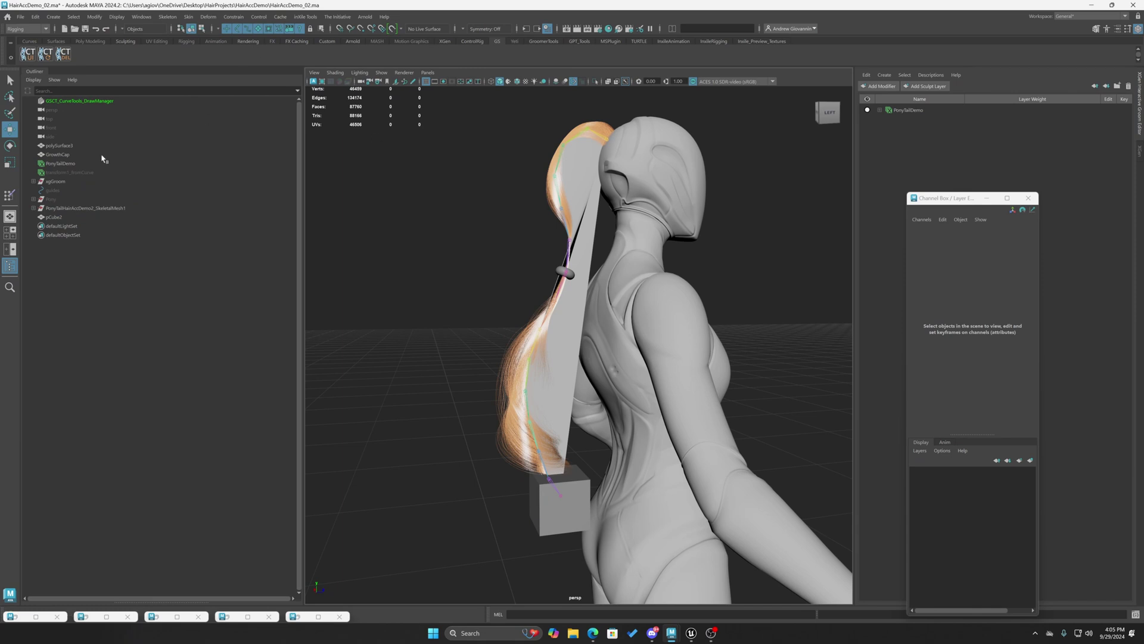
Switch to Unreal Engine and open the PonyTailHairAccDemo2_SkeletalMesh asset from the AccGroomDemo folder
{"action": "left_click", "coordinate": [54, 217]}
{"action": "left_click", "coordinate": [406, 278]}
{"action": "key", "text": "alt+Tab"}
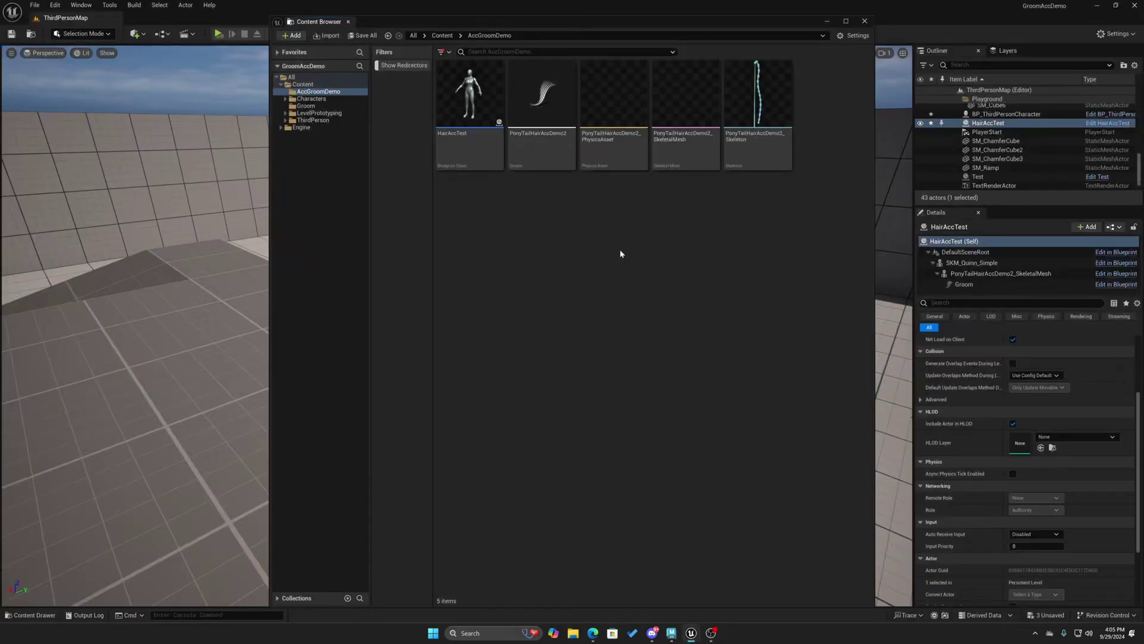
{"action": "right_click", "coordinate": [676, 97]}
{"action": "mouse_move", "coordinate": [775, 140]}
{"action": "mouse_move", "coordinate": [745, 157]}
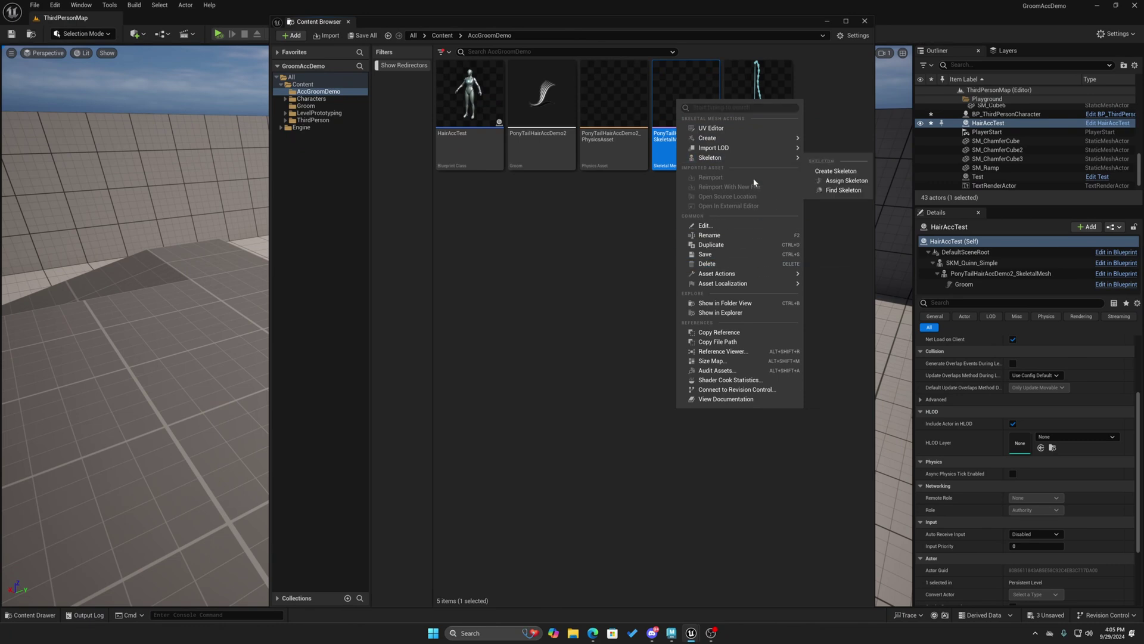
{"action": "left_click", "coordinate": [653, 202]}
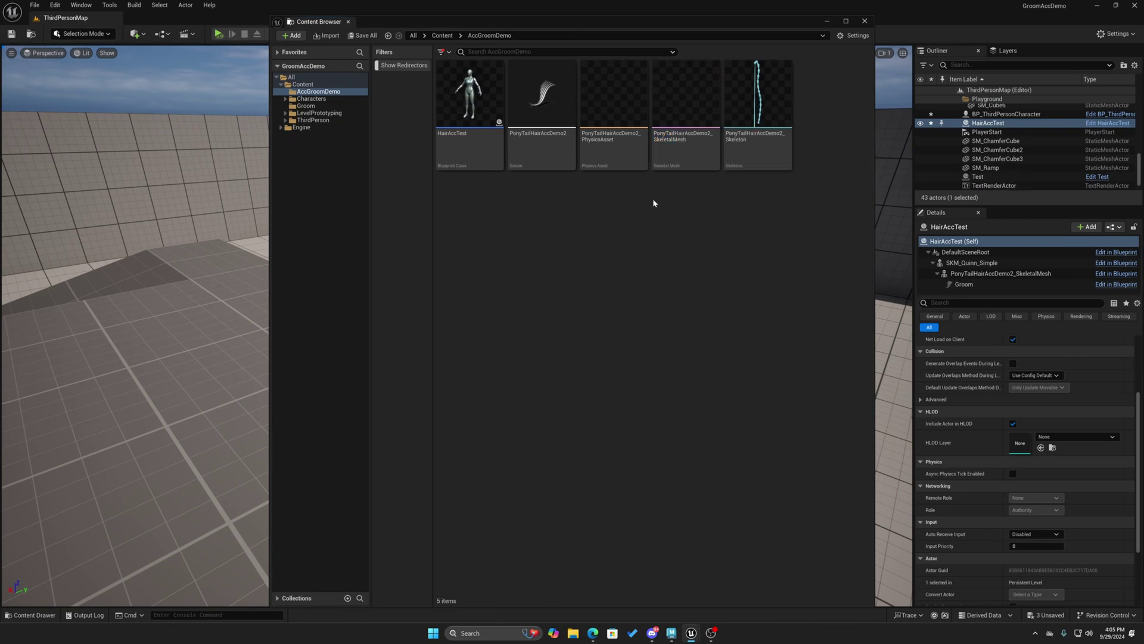
{"action": "double_click", "coordinate": [686, 114]}
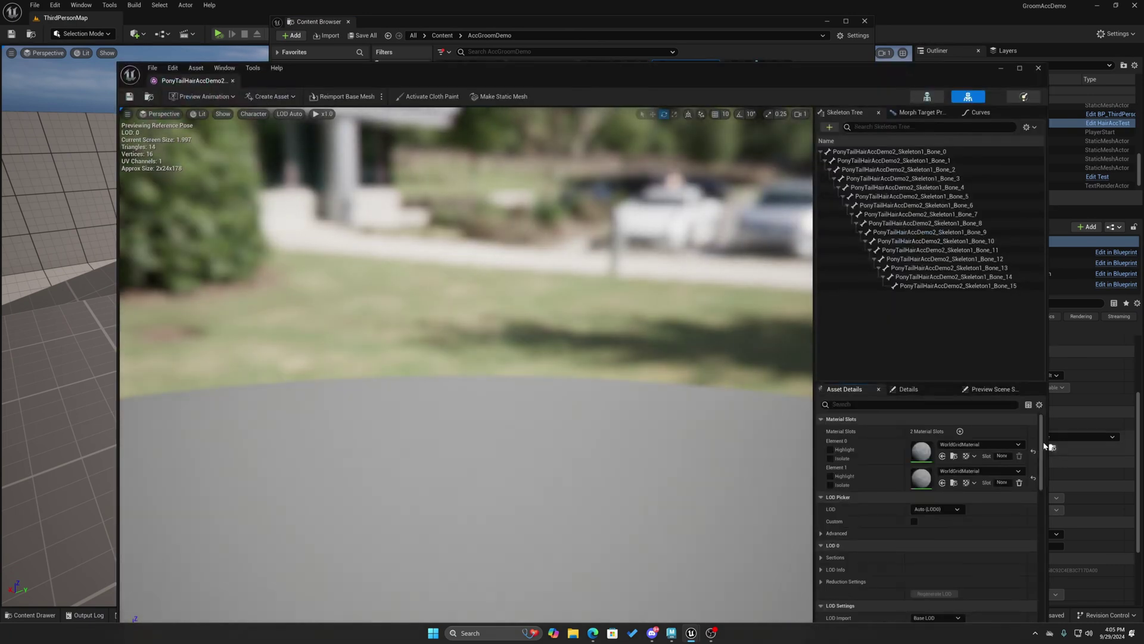
Set the skeletal mesh's import source file to PonyTailHairAccDemo2_SkeletalMesh_HairAccs.FBX in the UE5 folder
{"action": "left_click_drag", "start_coordinate": [1041, 450], "coordinate": [1043, 581]}
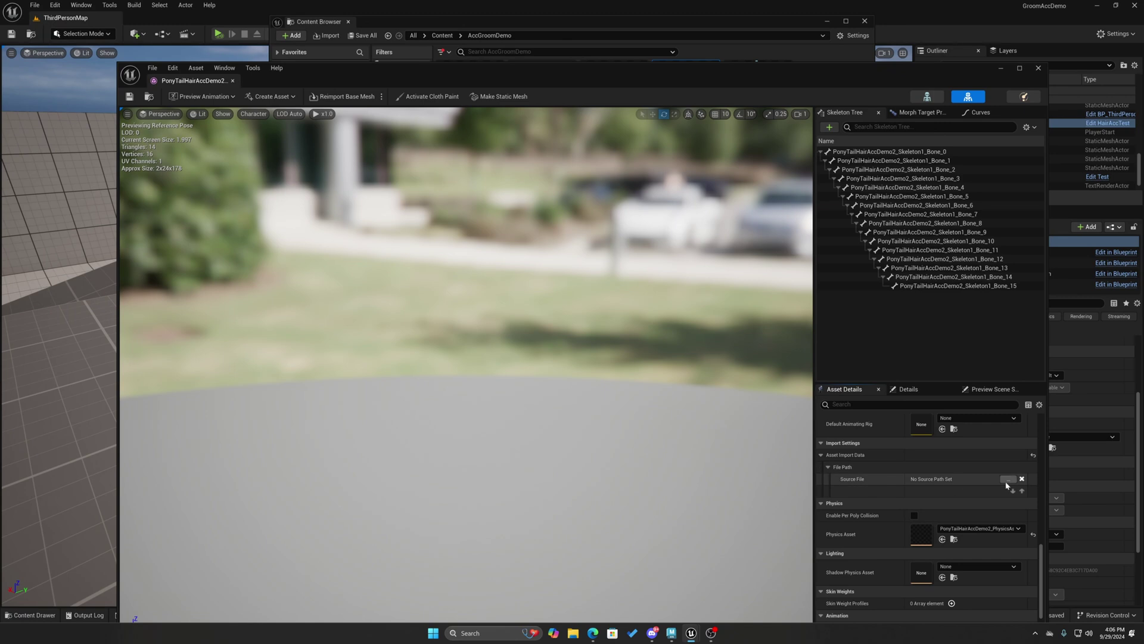
{"action": "left_click", "coordinate": [1007, 480]}
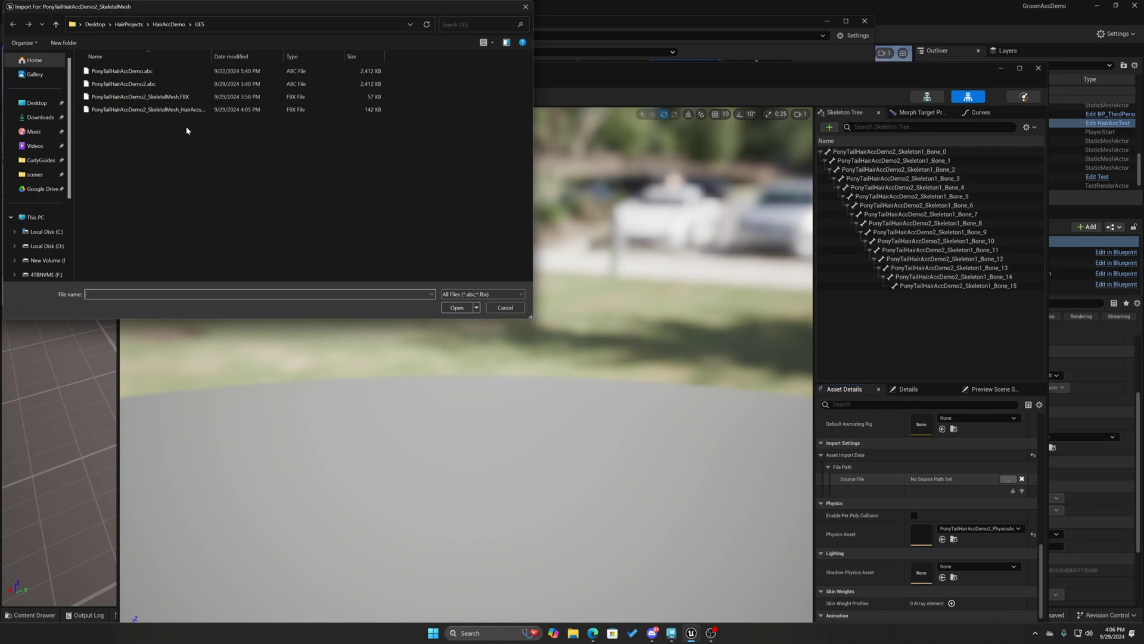
{"action": "left_click", "coordinate": [179, 109]}
{"action": "left_click_drag", "start_coordinate": [211, 56], "coordinate": [271, 73]}
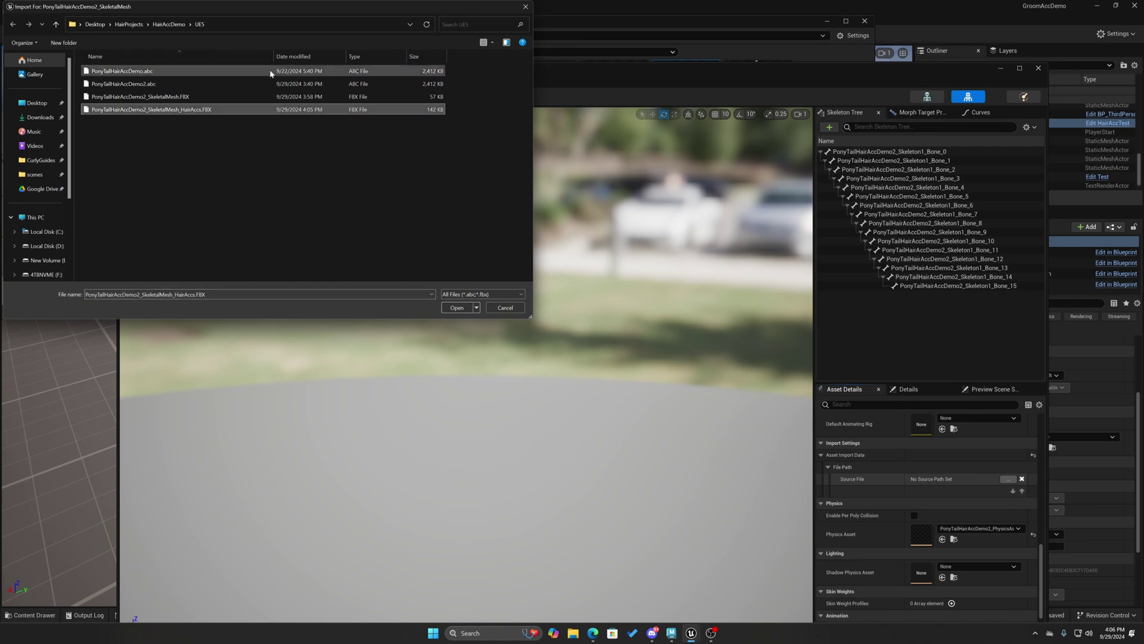
{"action": "left_click", "coordinate": [457, 308]}
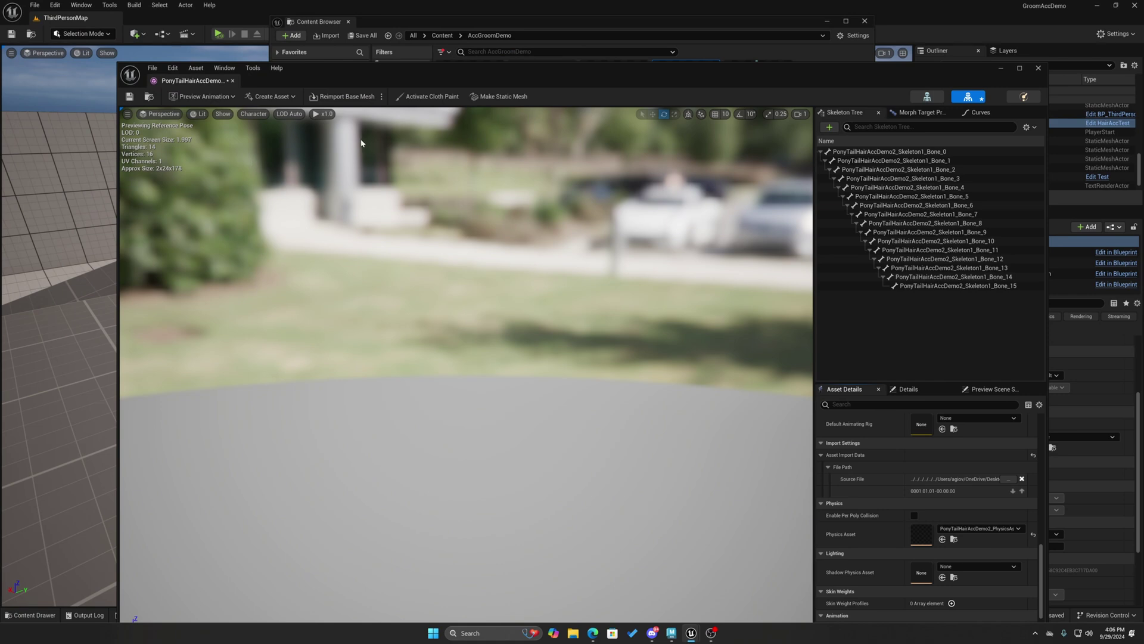
Reimport the base mesh with materials reset to the FBX, regenerating the skeleton and merging all skeletal meshes that use it
{"action": "left_click", "coordinate": [337, 98]}
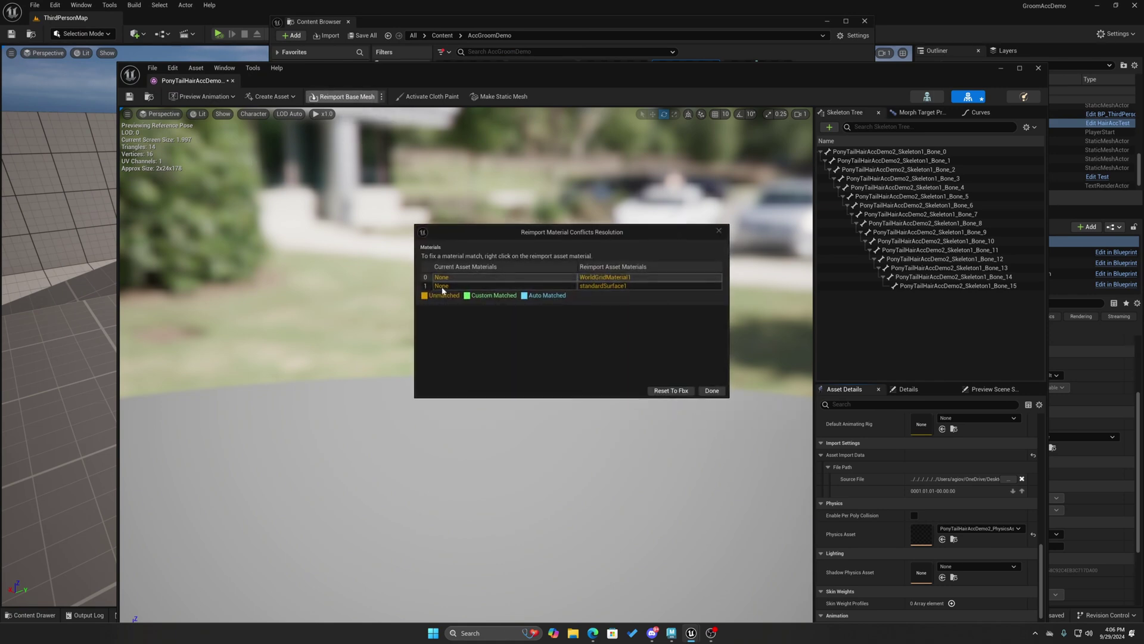
{"action": "left_click", "coordinate": [665, 392]}
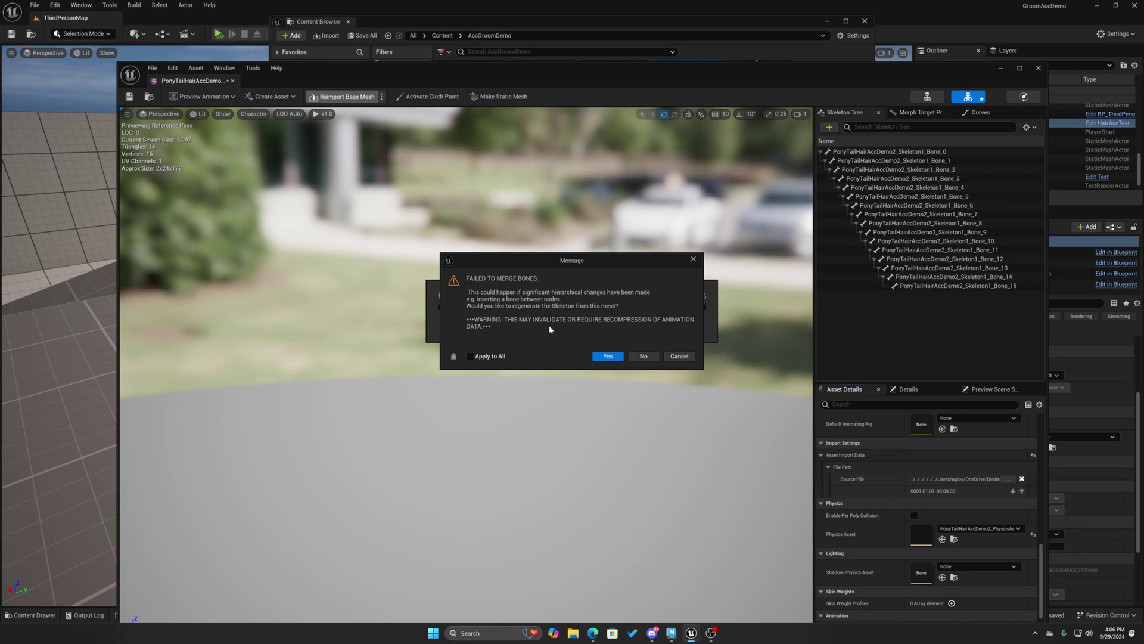
{"action": "left_click", "coordinate": [596, 356]}
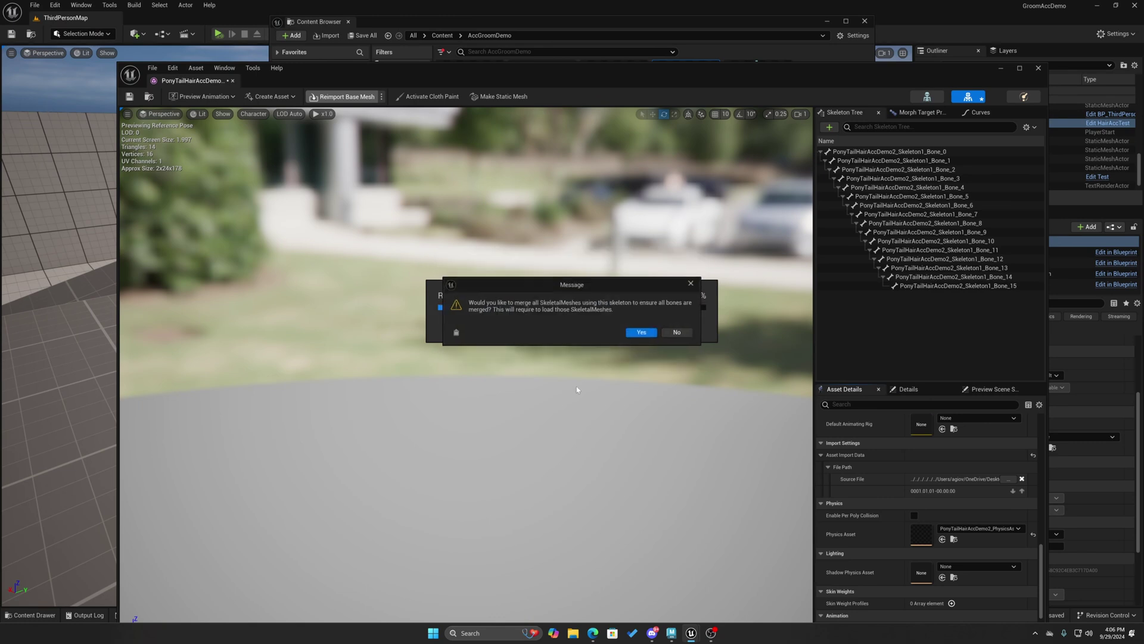
{"action": "left_click", "coordinate": [642, 332]}
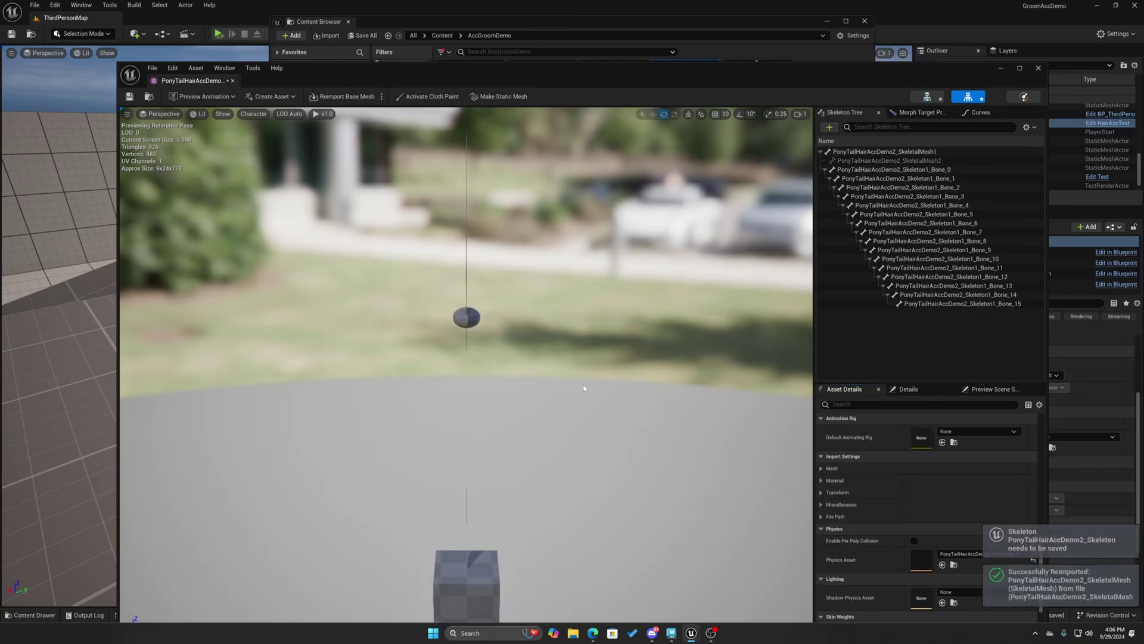
Examine the reimported ponytail mesh with its torus and cube from several sides, and minimize the mesh editor and Content Browser
{"action": "left_click_drag", "start_coordinate": [580, 391], "coordinate": [728, 402], "text": "alt"}
{"action": "right_click_drag", "start_coordinate": [727, 402], "coordinate": [697, 397], "text": "alt"}
{"action": "left_click_drag", "start_coordinate": [697, 397], "coordinate": [617, 411], "text": "alt"}
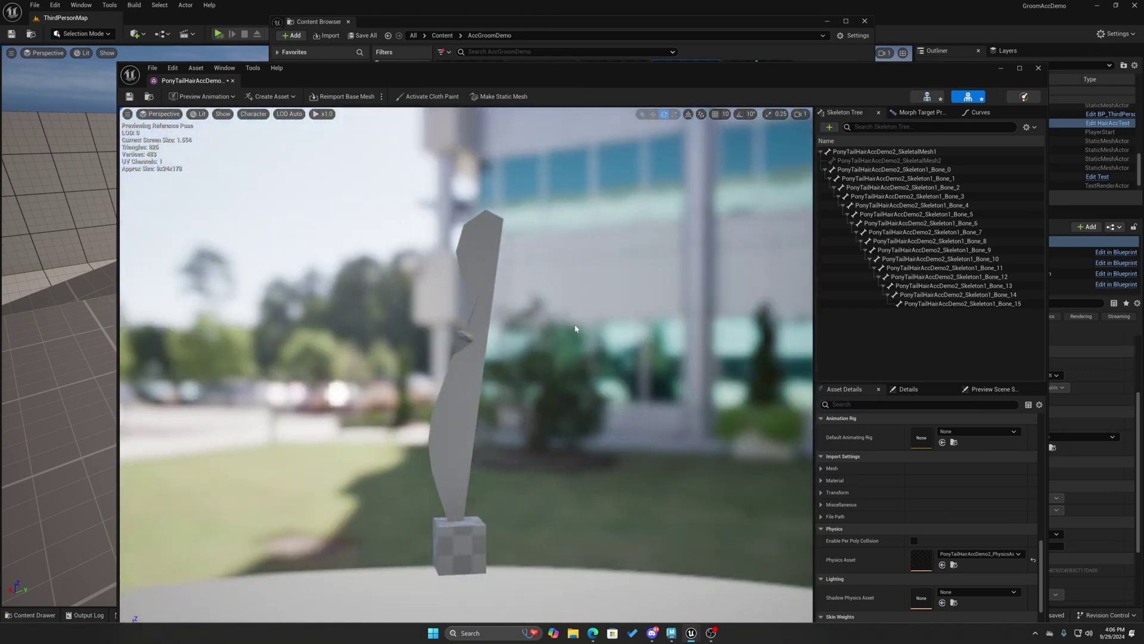
{"action": "left_click_drag", "start_coordinate": [465, 389], "coordinate": [513, 352], "text": "alt"}
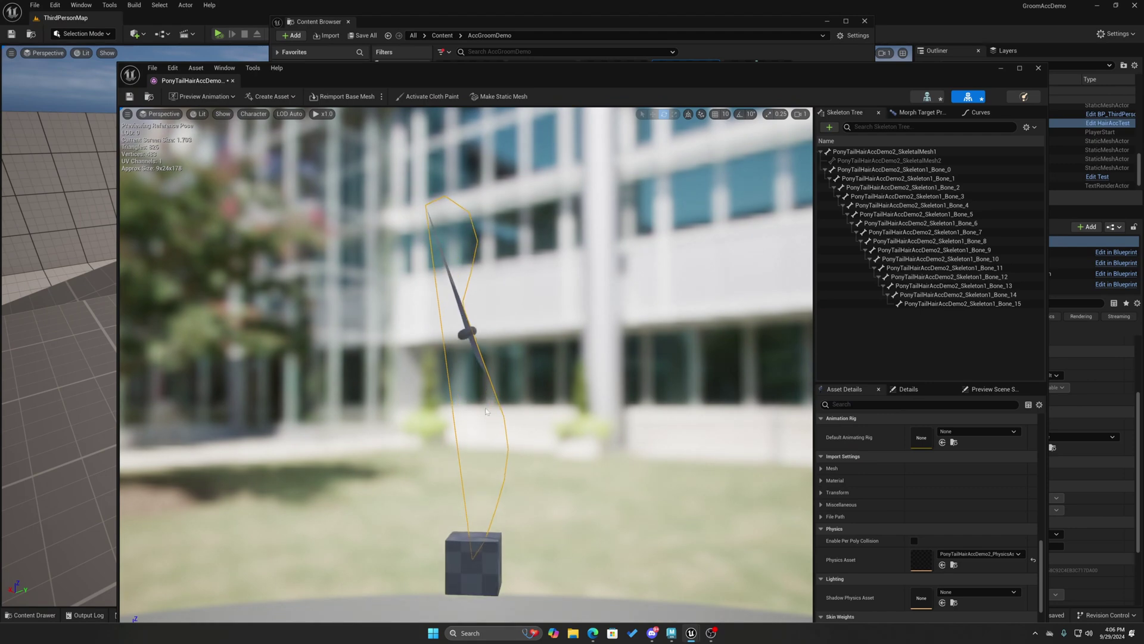
{"action": "left_click_drag", "start_coordinate": [469, 403], "coordinate": [499, 425], "text": "alt"}
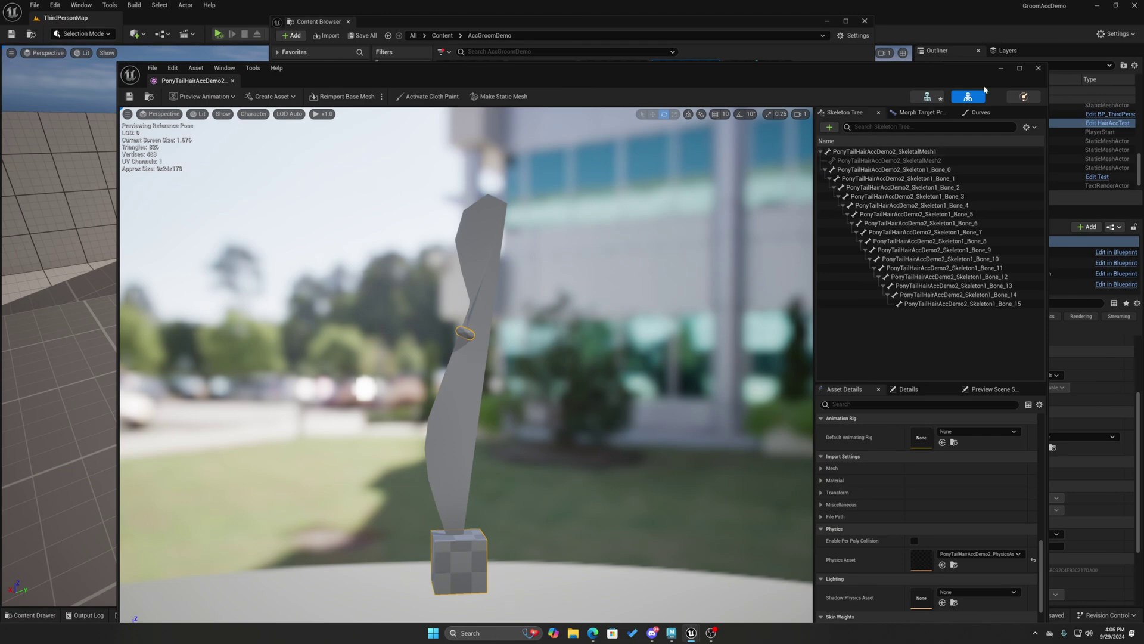
{"action": "left_click", "coordinate": [1002, 68]}
{"action": "left_click", "coordinate": [827, 21]}
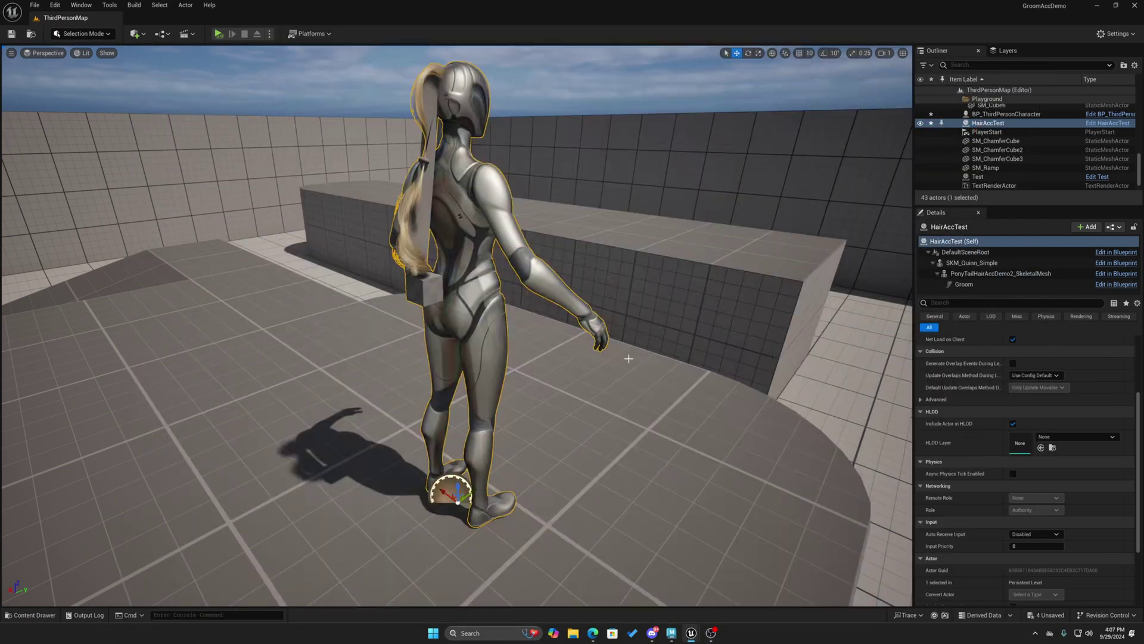
Simulate the level, inspect how the torus and cube follow the ponytail on the HairAccTest character, and stop the simulation
{"action": "left_click_drag", "start_coordinate": [273, 137], "coordinate": [316, 132], "text": "alt"}
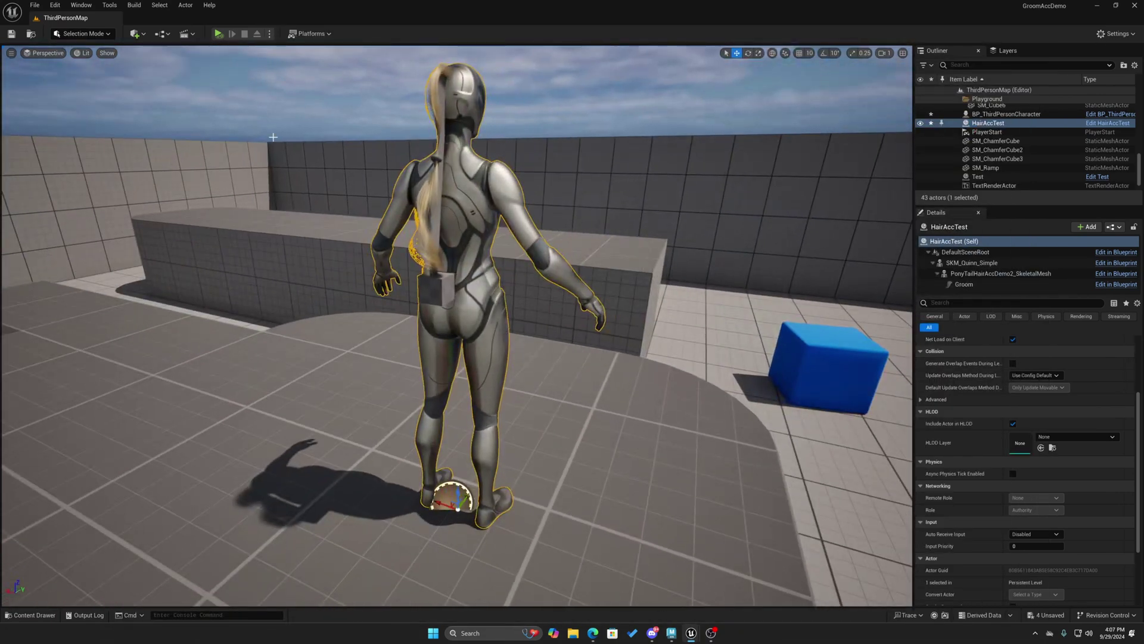
{"action": "left_click", "coordinate": [218, 33]}
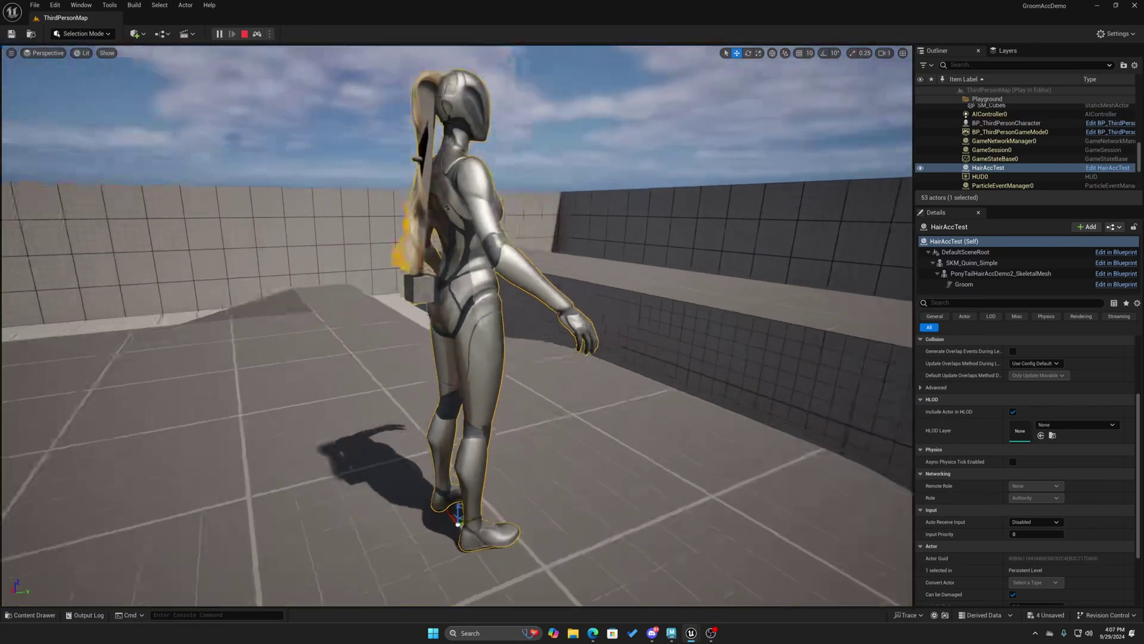
{"action": "left_click_drag", "start_coordinate": [441, 335], "coordinate": [537, 340], "text": "alt"}
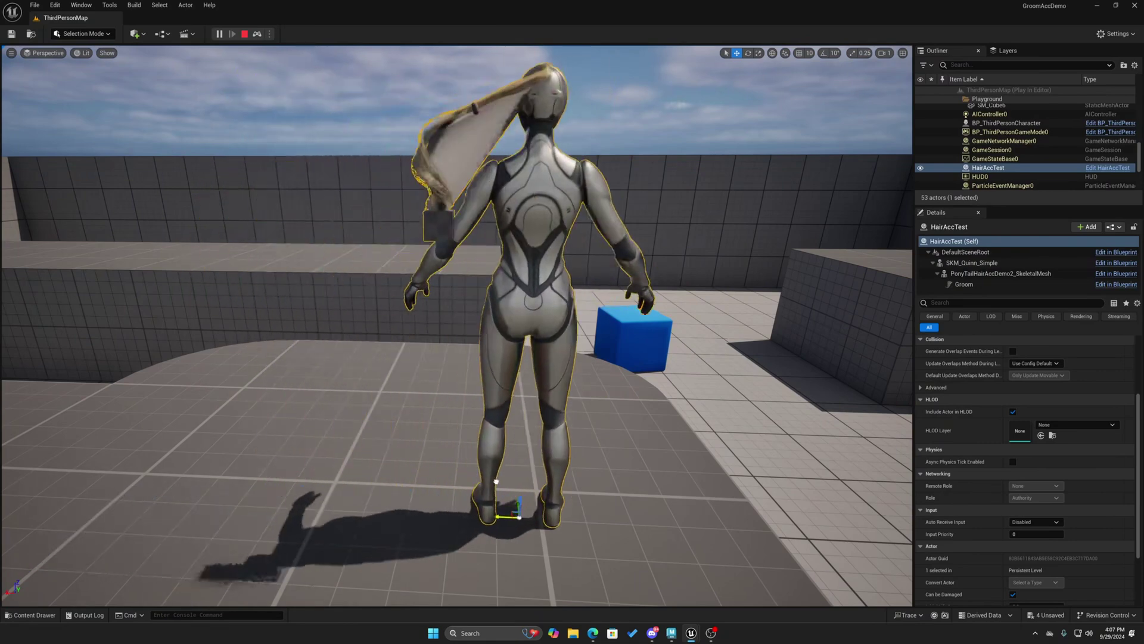
{"action": "left_click_drag", "start_coordinate": [505, 354], "coordinate": [504, 433], "text": "alt"}
{"action": "left_click_drag", "start_coordinate": [537, 197], "coordinate": [440, 148], "text": "alt"}
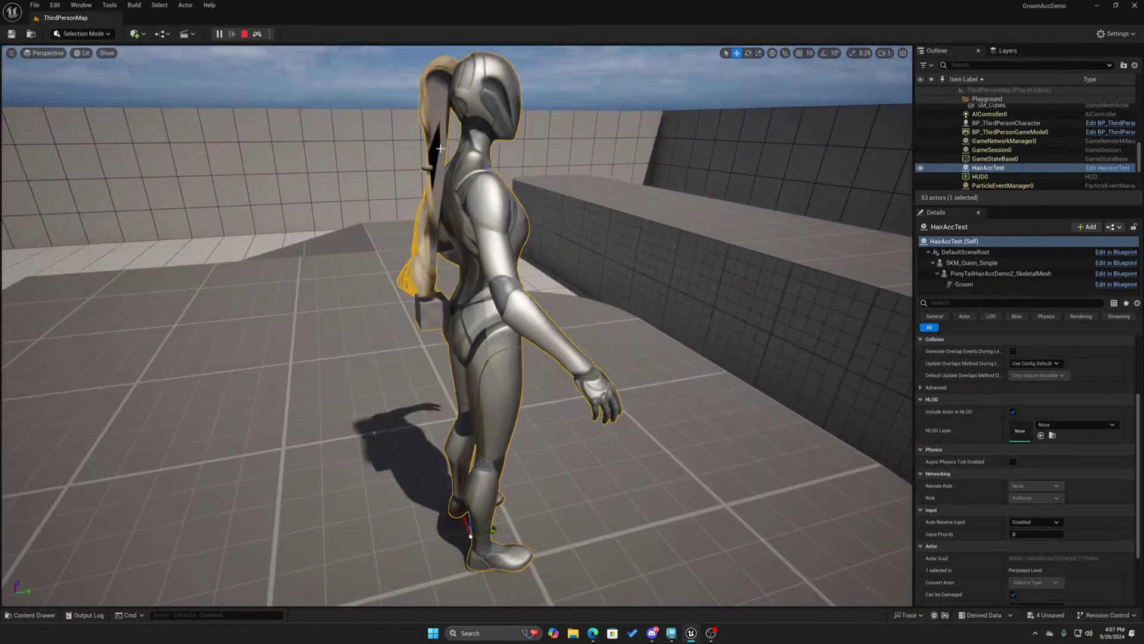
{"action": "left_click_drag", "start_coordinate": [450, 399], "coordinate": [451, 412], "text": "alt"}
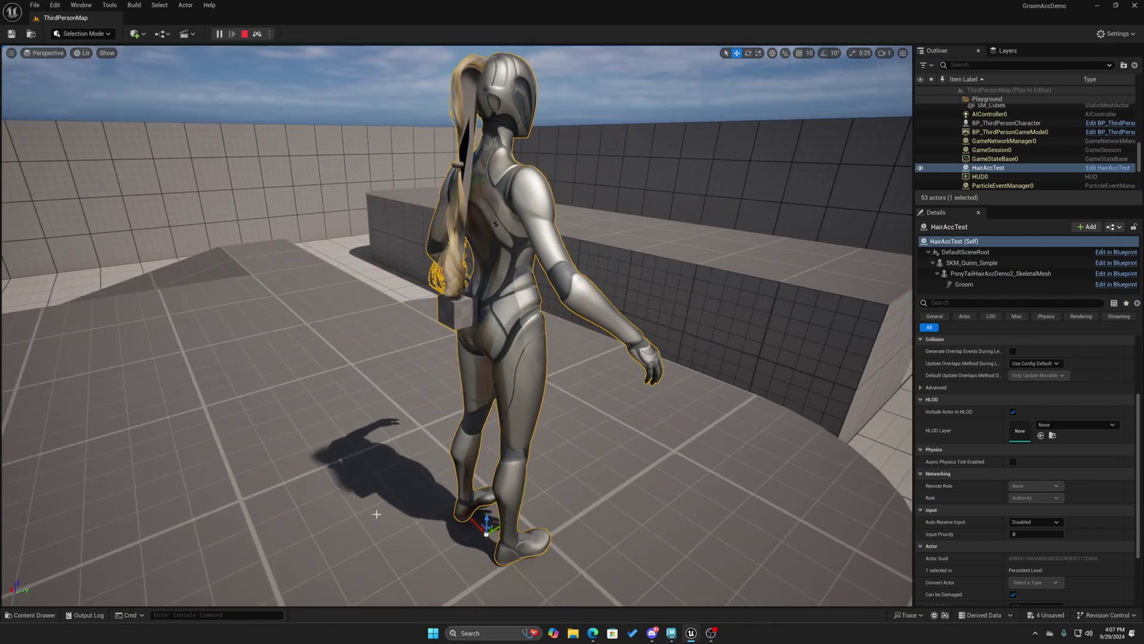
{"action": "left_click", "coordinate": [244, 35]}
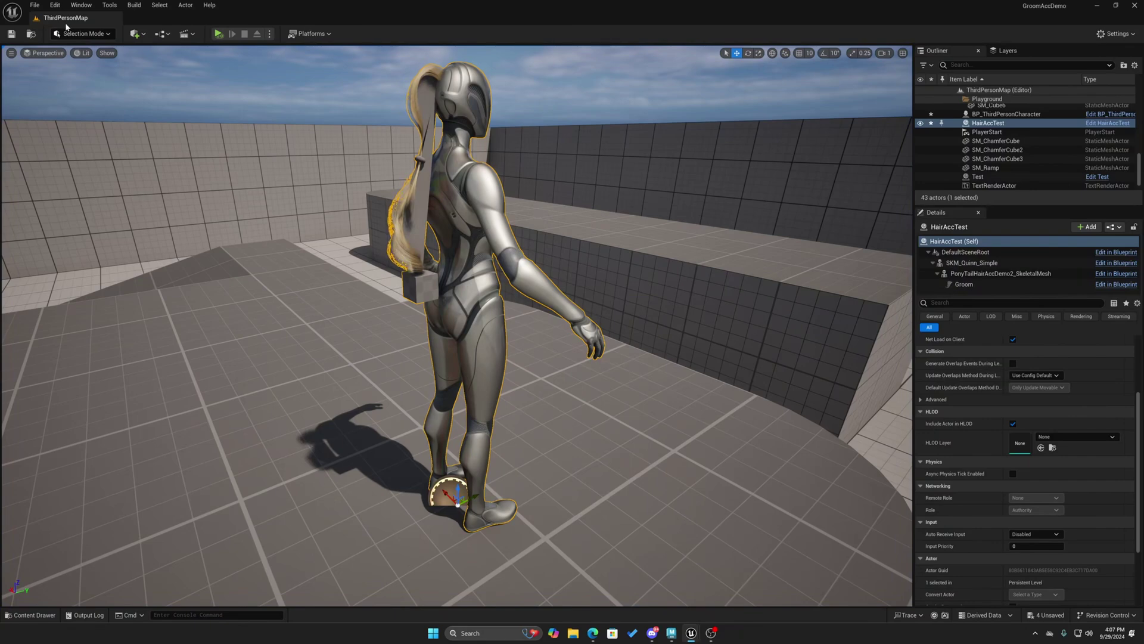
Reopen the Content Browser and the PonyTailHairAccDemo2_SkeletalMesh asset, and bring up its material slots
{"action": "left_click", "coordinate": [81, 4]}
{"action": "mouse_move", "coordinate": [107, 40]}
{"action": "left_click", "coordinate": [238, 54]}
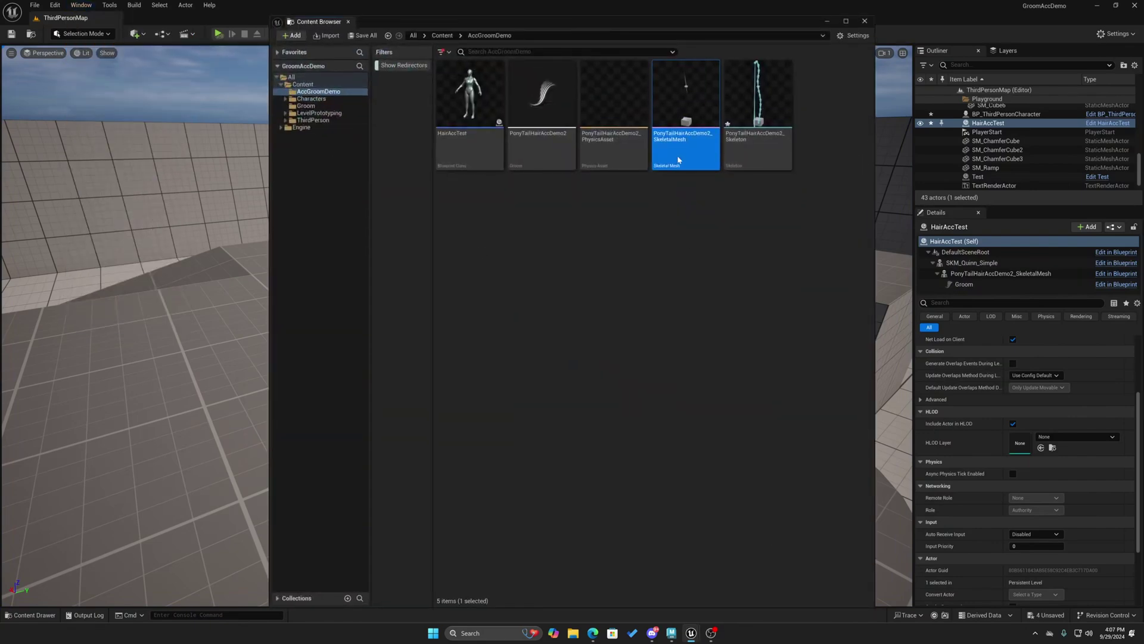
{"action": "double_click", "coordinate": [685, 102]}
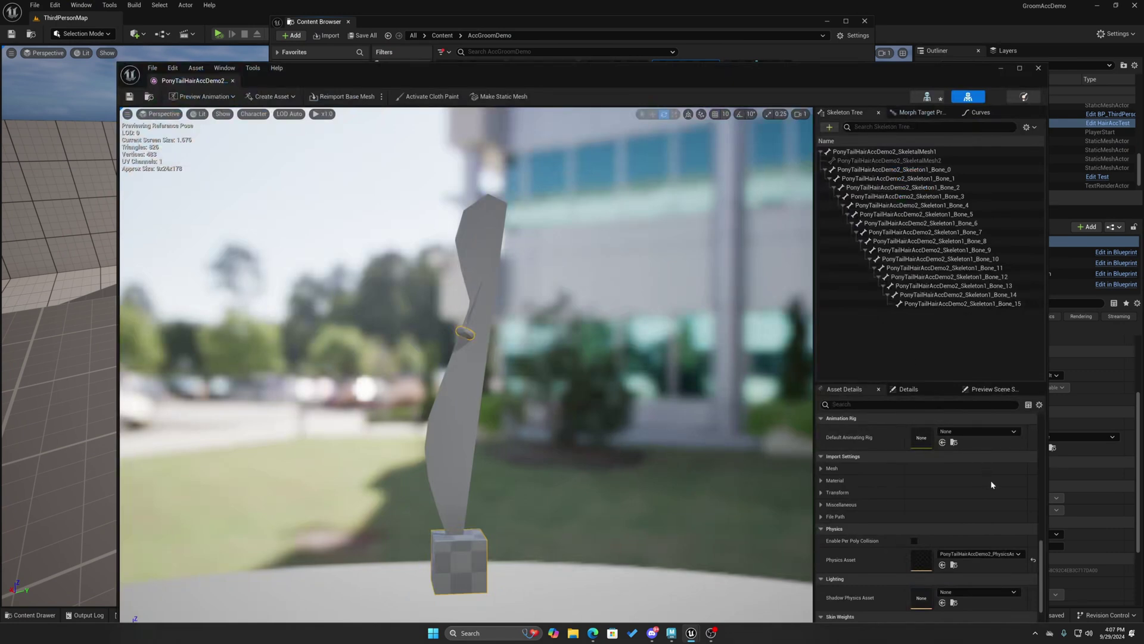
{"action": "scroll", "coordinate": [968, 499], "scroll_direction": "down", "scroll_amount": 2}
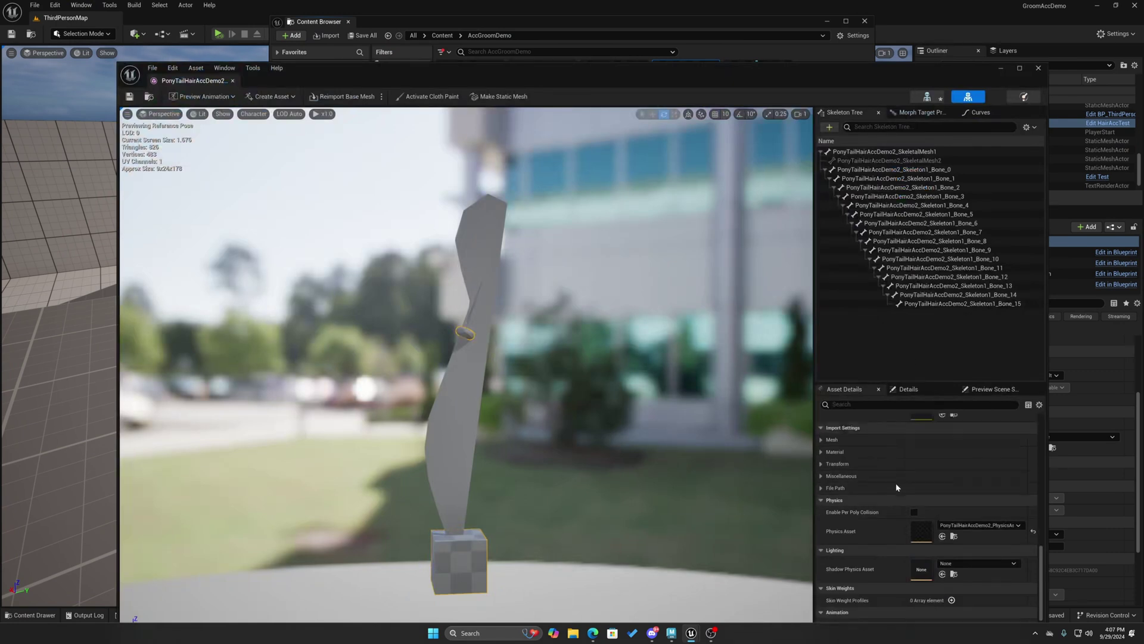
{"action": "scroll", "coordinate": [930, 501], "scroll_direction": "down", "scroll_amount": 8}
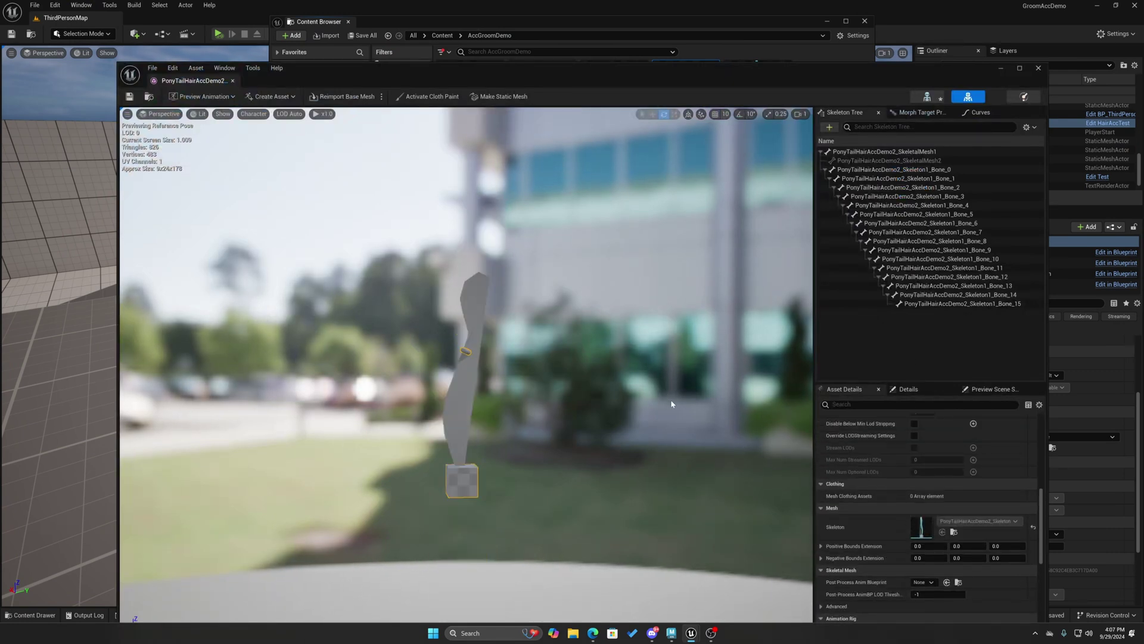
{"action": "scroll", "coordinate": [672, 404], "scroll_direction": "up", "scroll_amount": 3}
{"action": "scroll", "coordinate": [1014, 506], "scroll_direction": "up", "scroll_amount": 5}
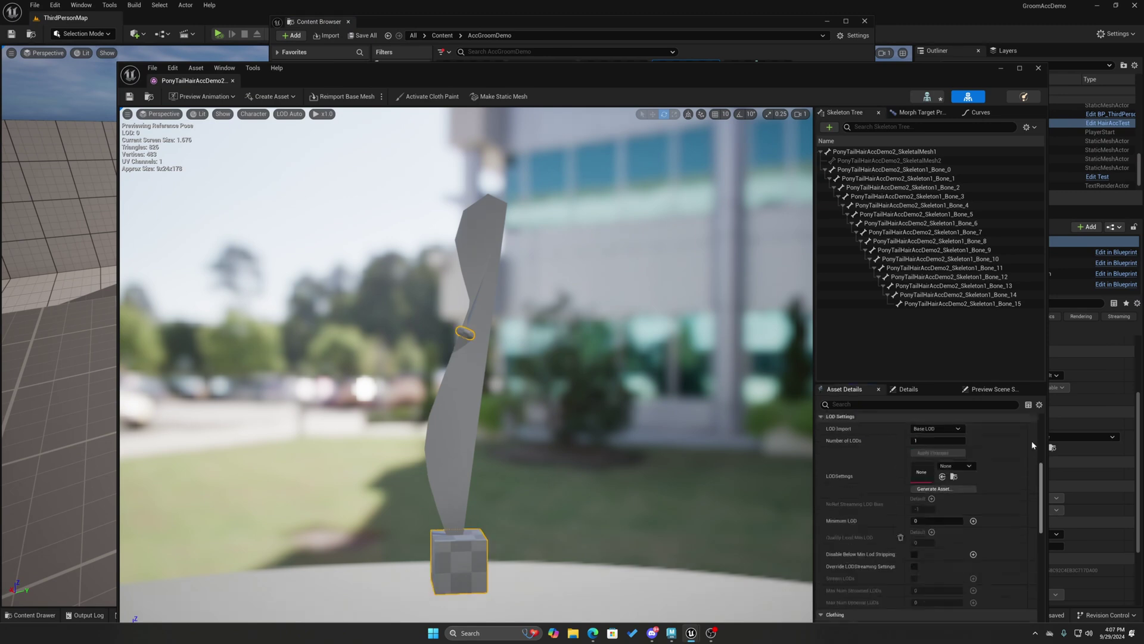
{"action": "scroll", "coordinate": [1032, 444], "scroll_direction": "up", "scroll_amount": 5}
Isolate and highlight the Element 0 material slot in turn to identify its part of the mesh, turning each option off again
{"action": "left_click", "coordinate": [832, 459]}
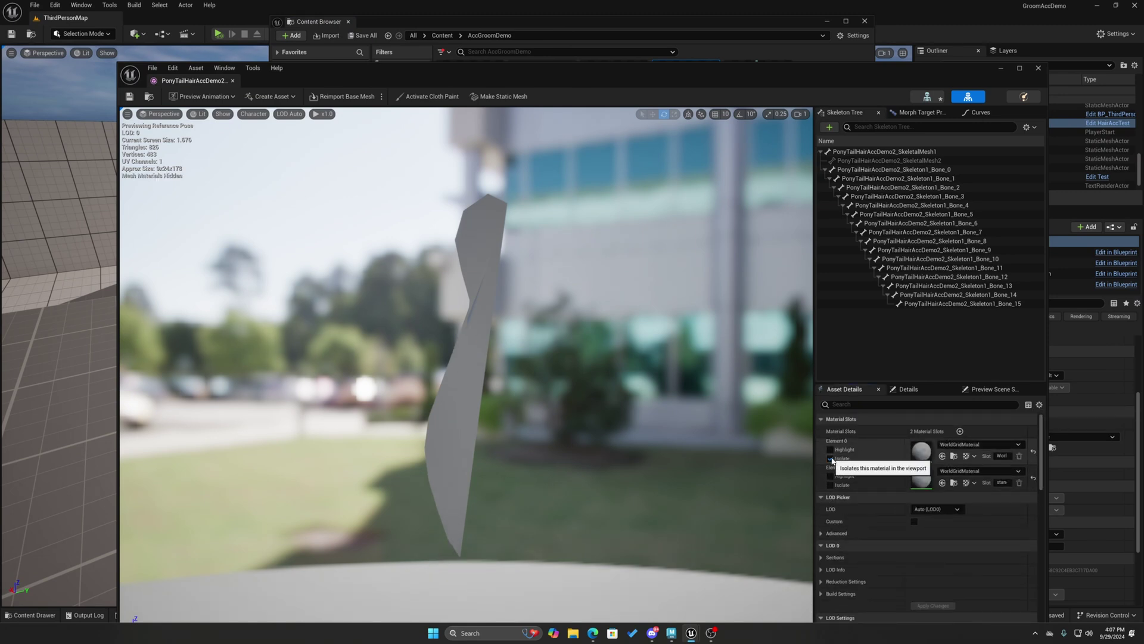
{"action": "left_click", "coordinate": [831, 459]}
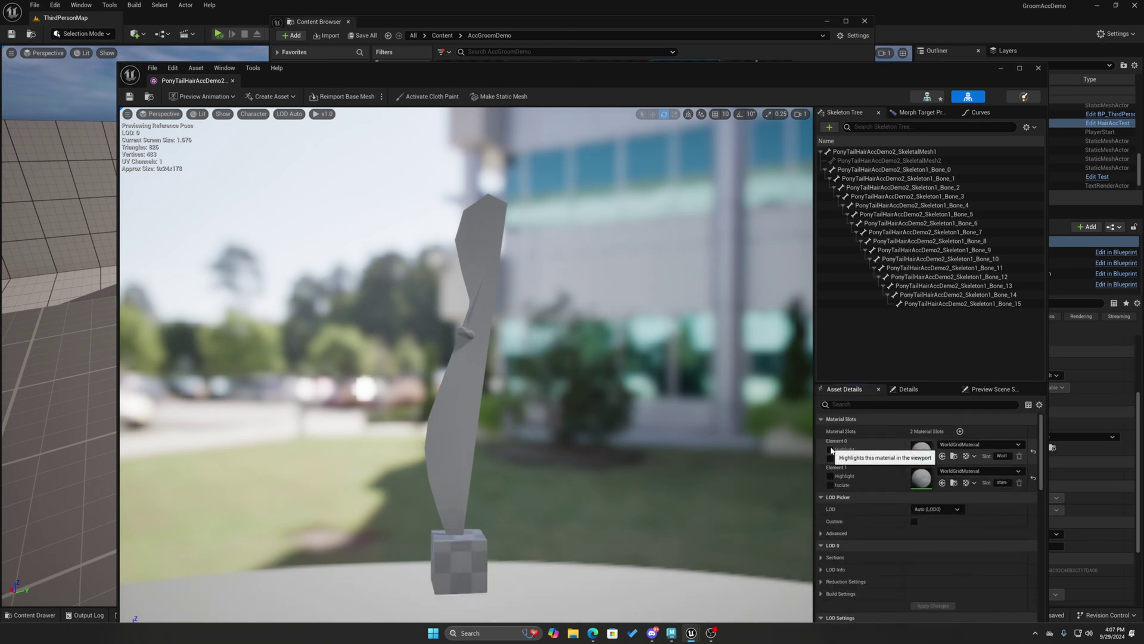
{"action": "left_click", "coordinate": [830, 450]}
{"action": "left_click", "coordinate": [831, 450]}
Assign the WorldGridMaterial_Invisible material to the Element 0 slot of the skeletal mesh
{"action": "left_click", "coordinate": [978, 445]}
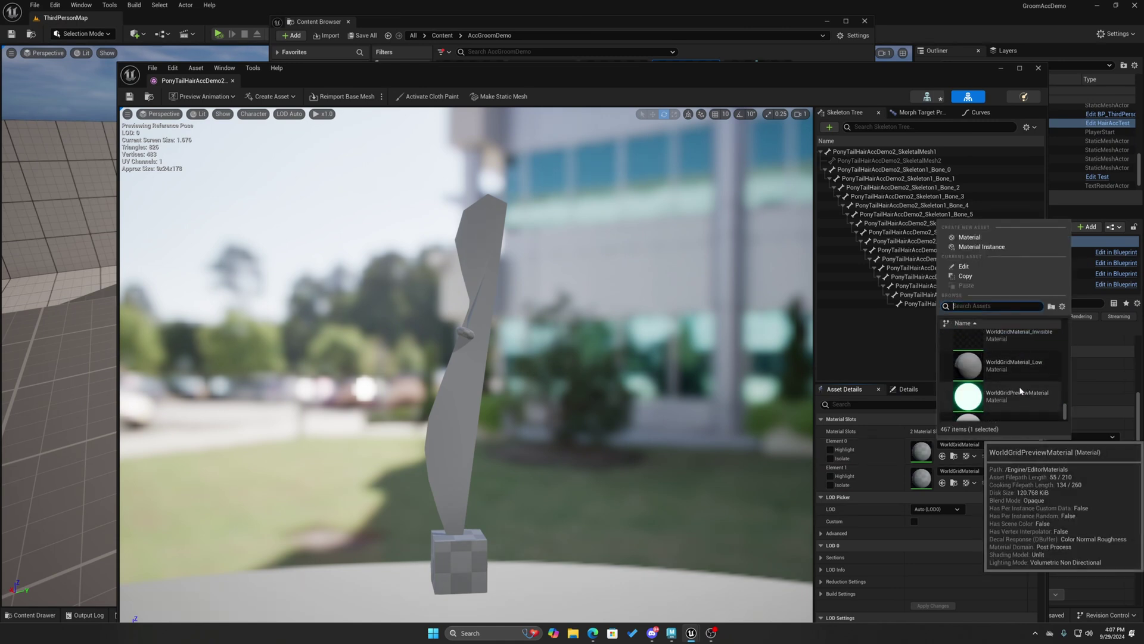
{"action": "scroll", "coordinate": [1025, 388], "scroll_direction": "up", "scroll_amount": 1}
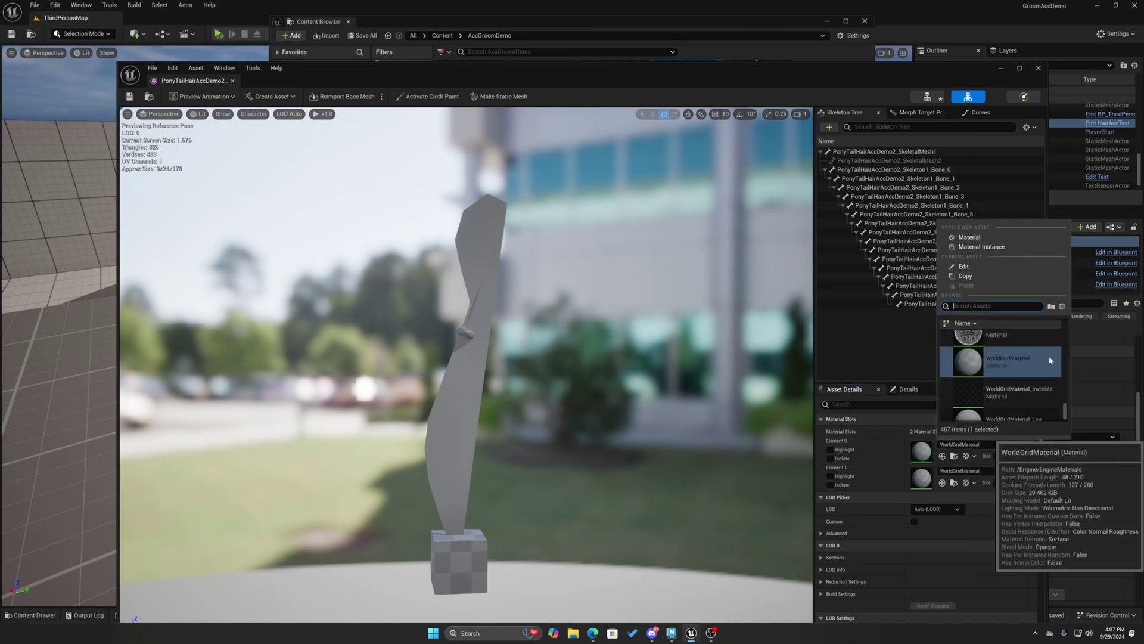
{"action": "left_click", "coordinate": [1028, 394]}
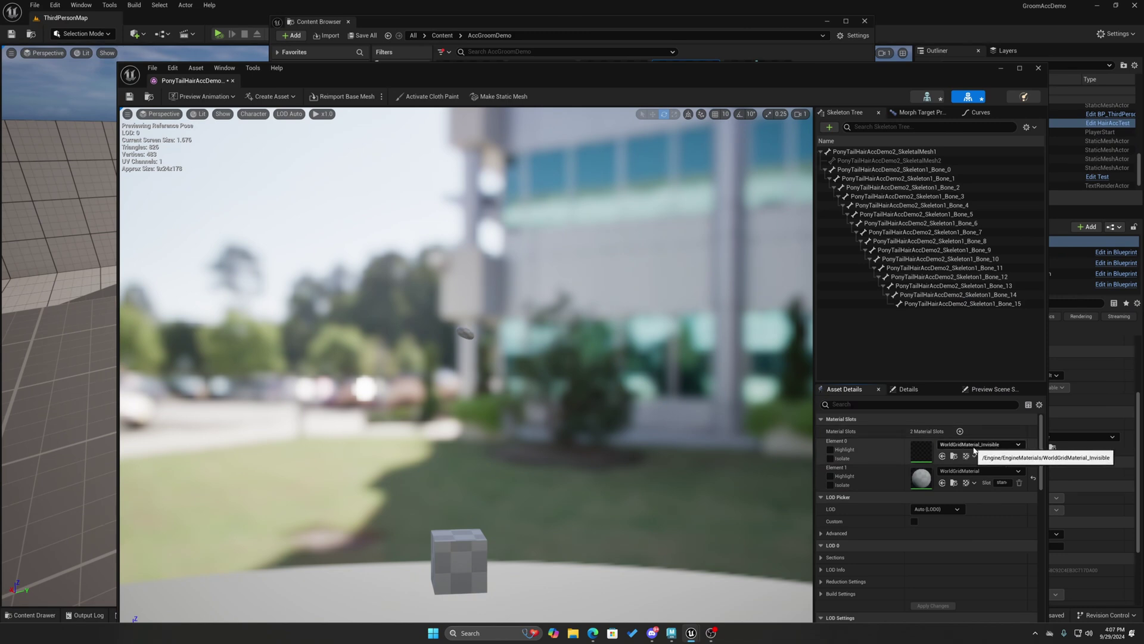
Locate the engine's WorldGridMaterial in the EngineMaterials folder and duplicate it as WorldGridMaterialInvisible2
{"action": "left_click", "coordinate": [954, 457]}
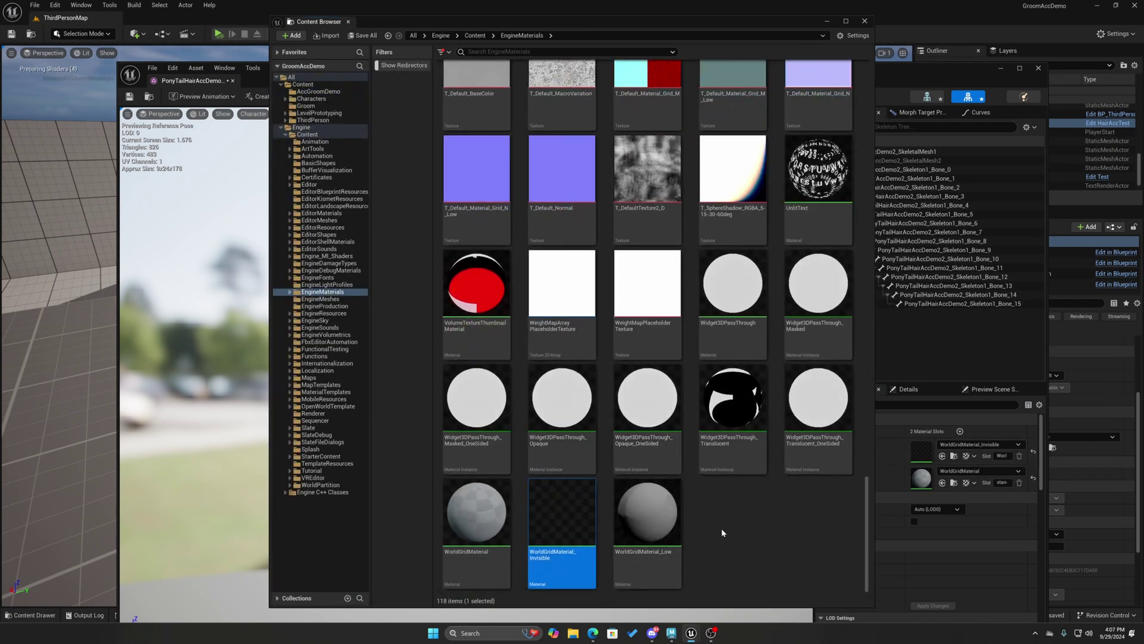
{"action": "right_click", "coordinate": [476, 511]}
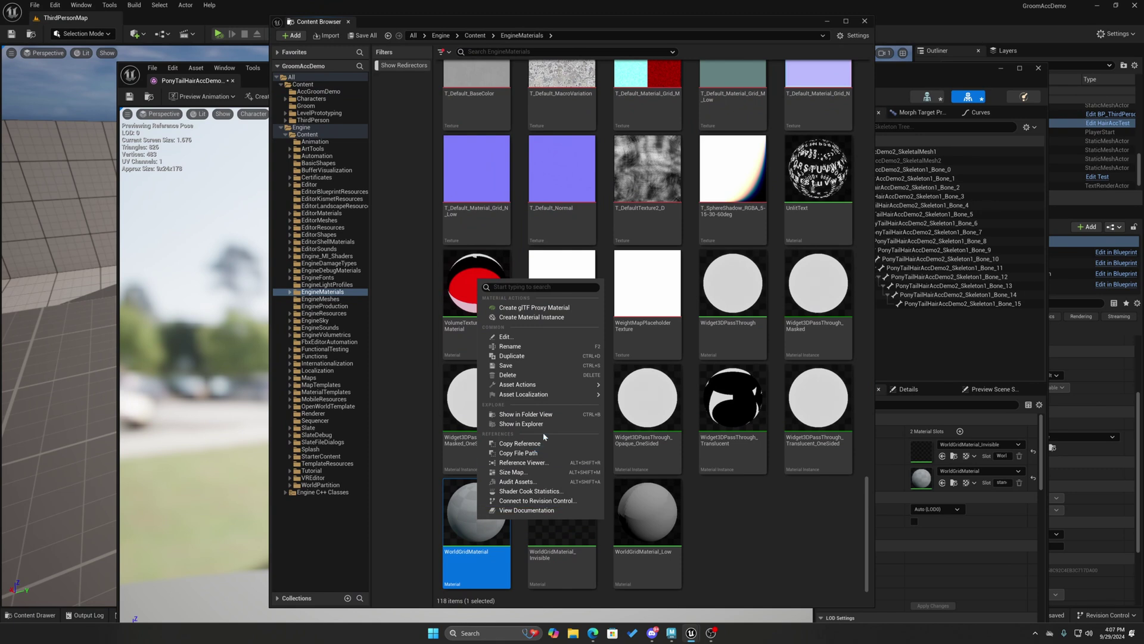
{"action": "left_click", "coordinate": [536, 357]}
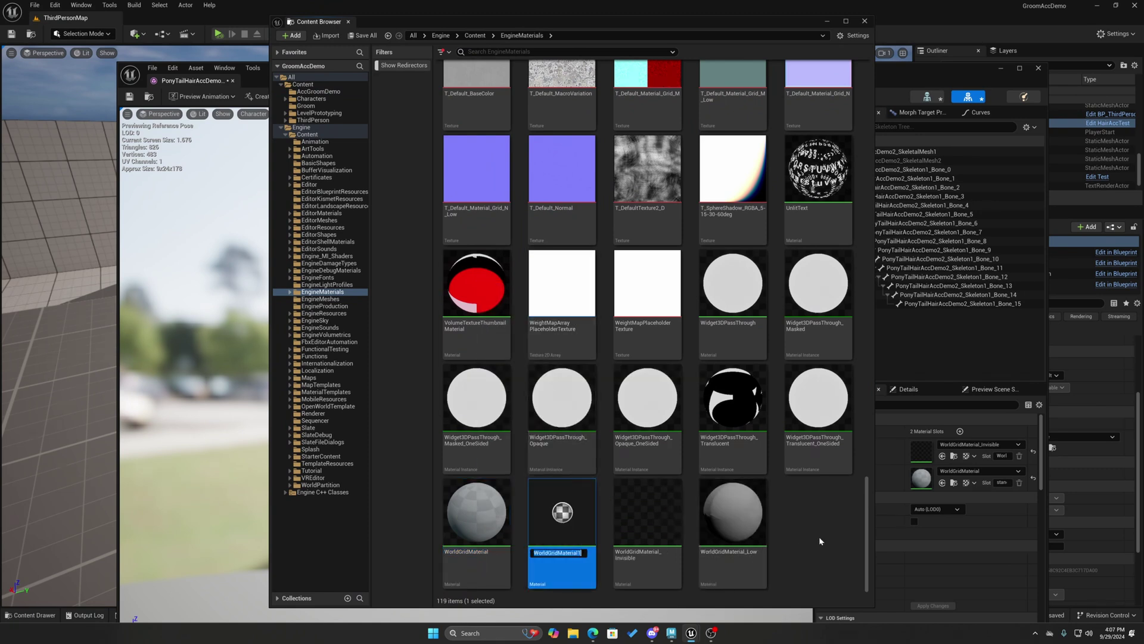
{"action": "key", "text": "BackSpace"}
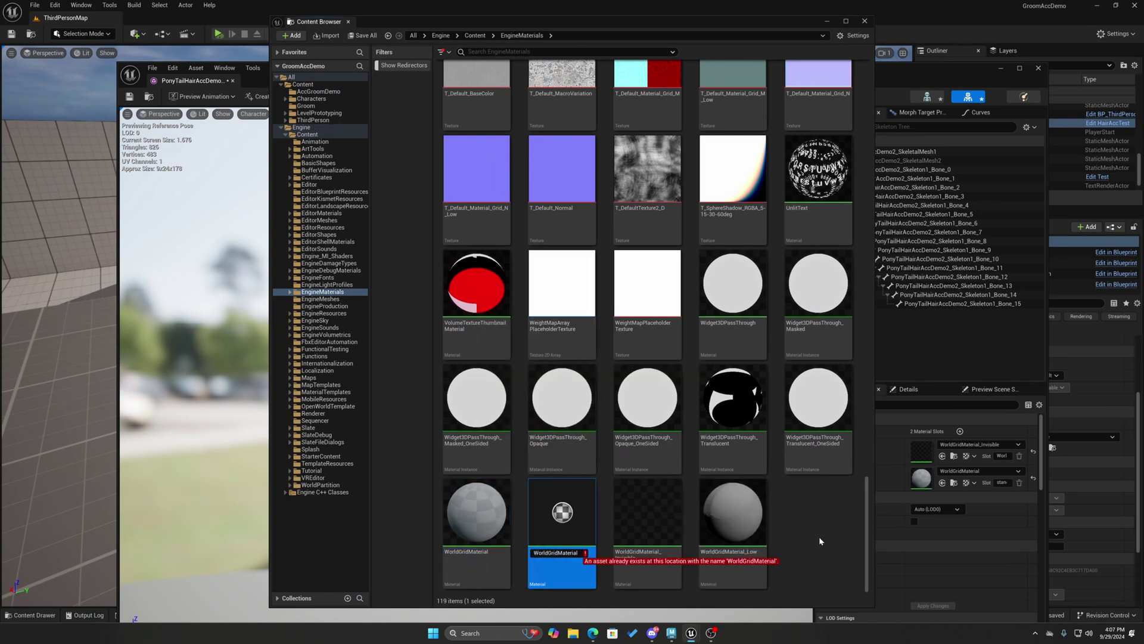
{"action": "type", "text": "Invisible2"}
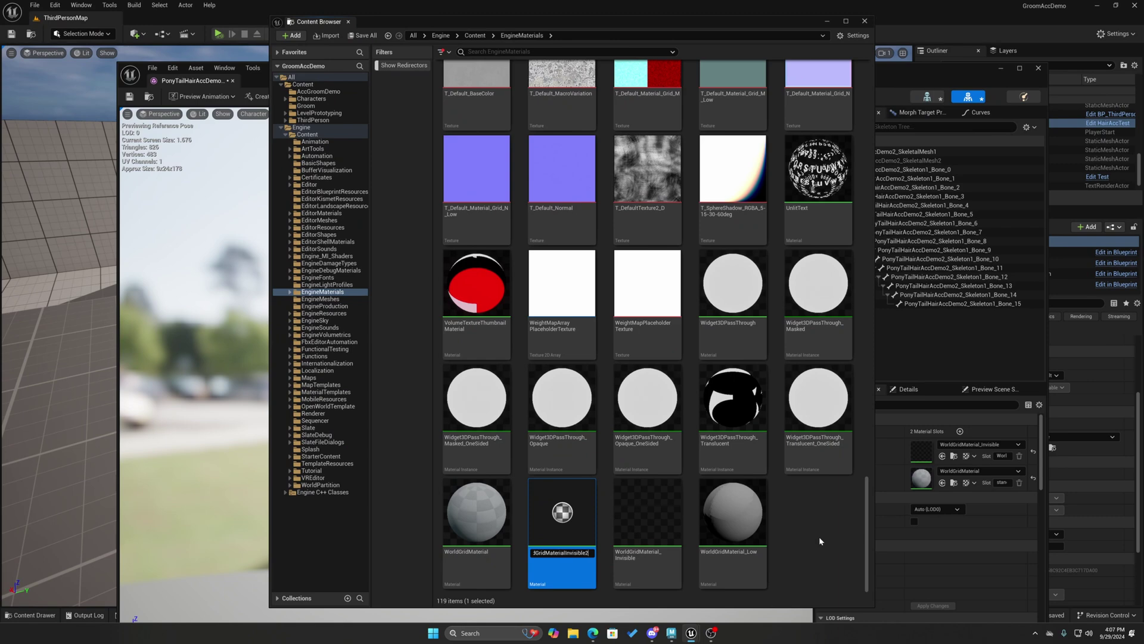
{"action": "key", "text": "Return"}
Open the WorldGridMaterialInvisible2 material, set its blend mode to Masked and its Opacity Mask to 0, and save it
{"action": "double_click", "coordinate": [754, 503]}
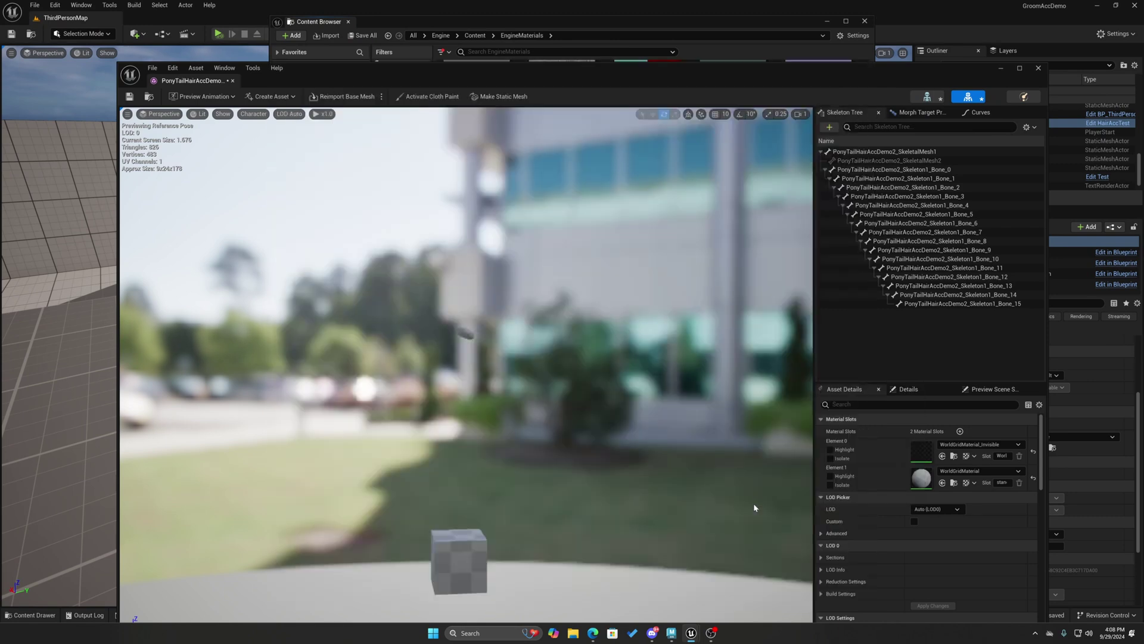
{"action": "scroll", "coordinate": [769, 349], "scroll_direction": "up", "scroll_amount": 3}
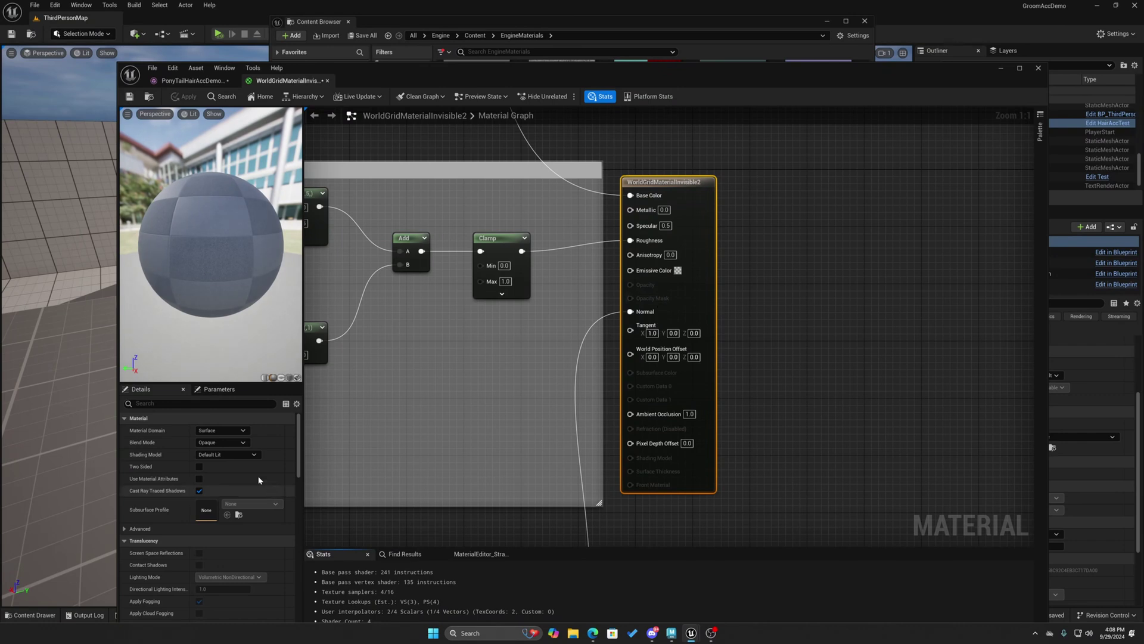
{"action": "left_click", "coordinate": [221, 443]}
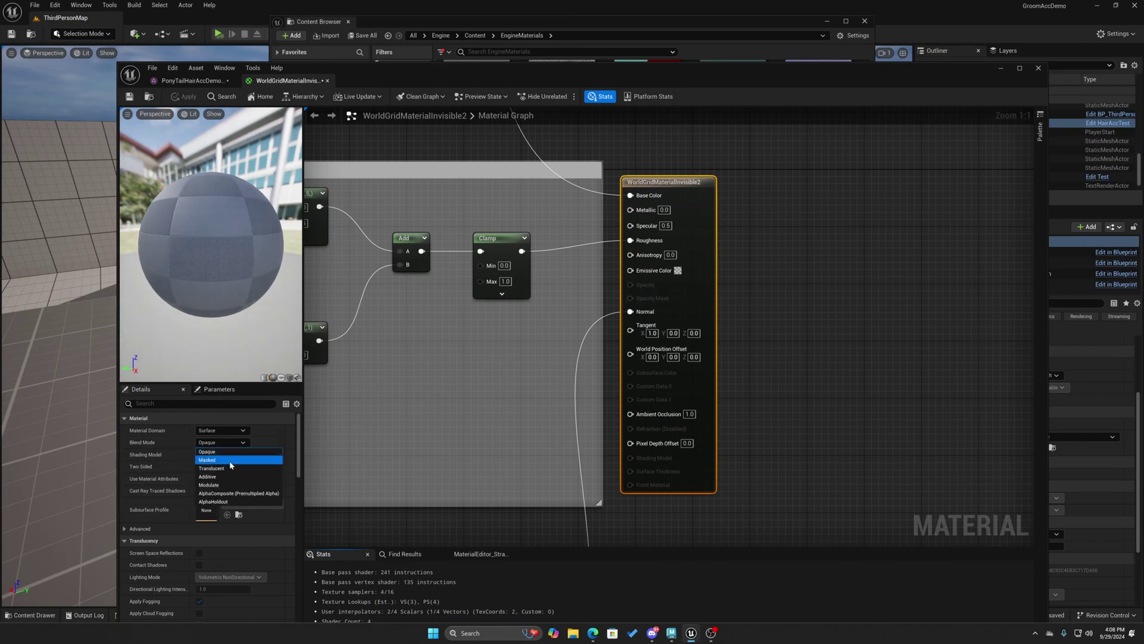
{"action": "left_click", "coordinate": [230, 460]}
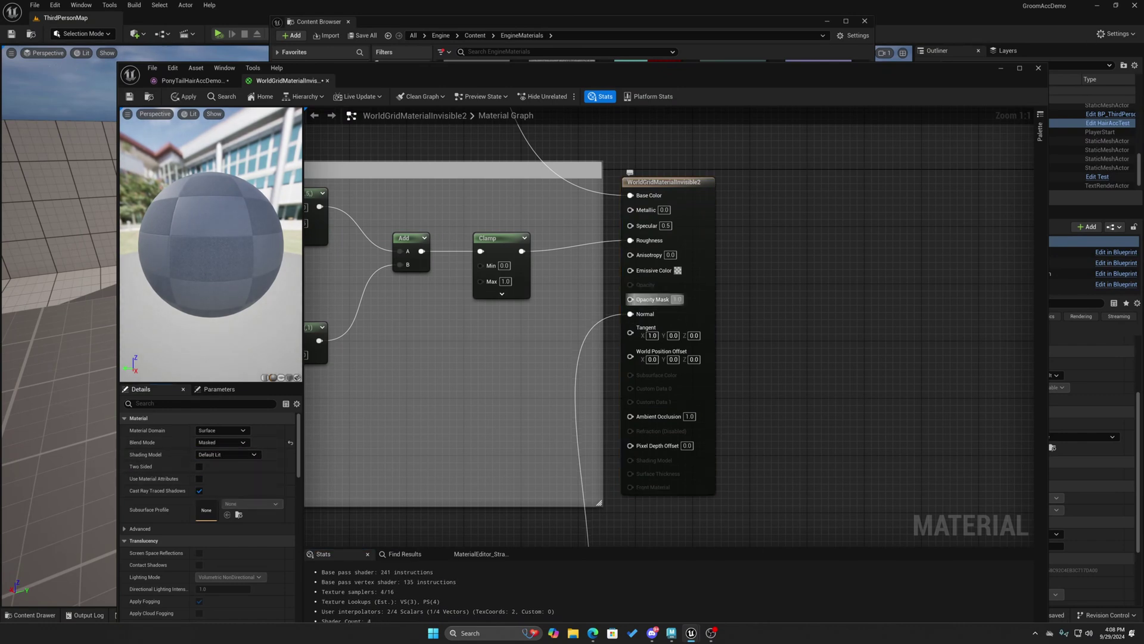
{"action": "type", "text": "0"}
{"action": "key", "text": "Return"}
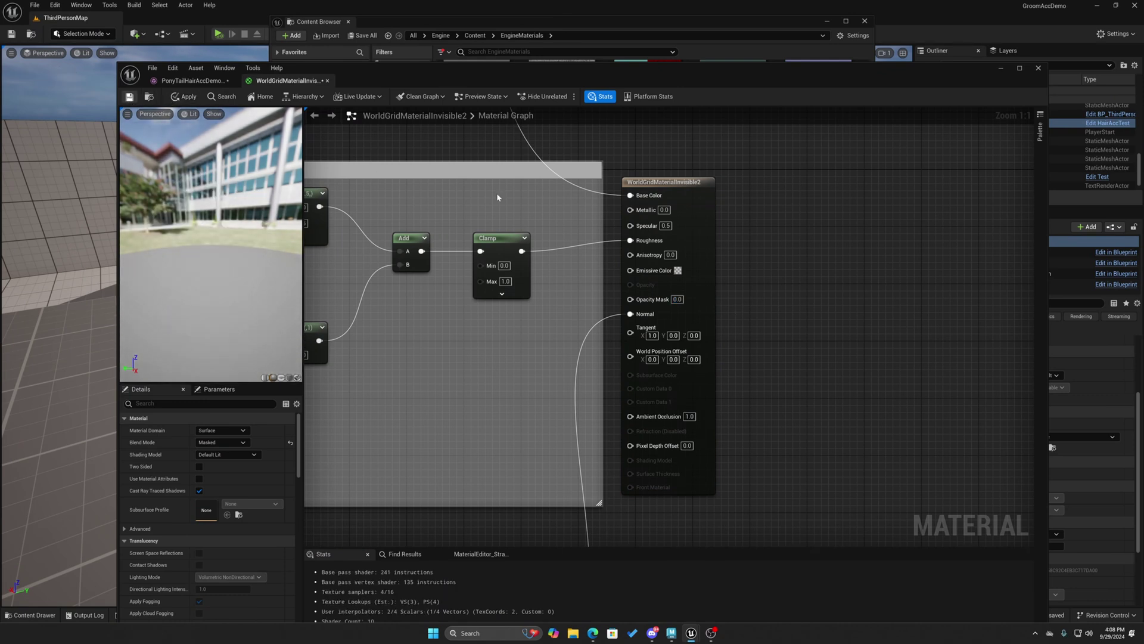
{"action": "key", "text": "ctrl+s"}
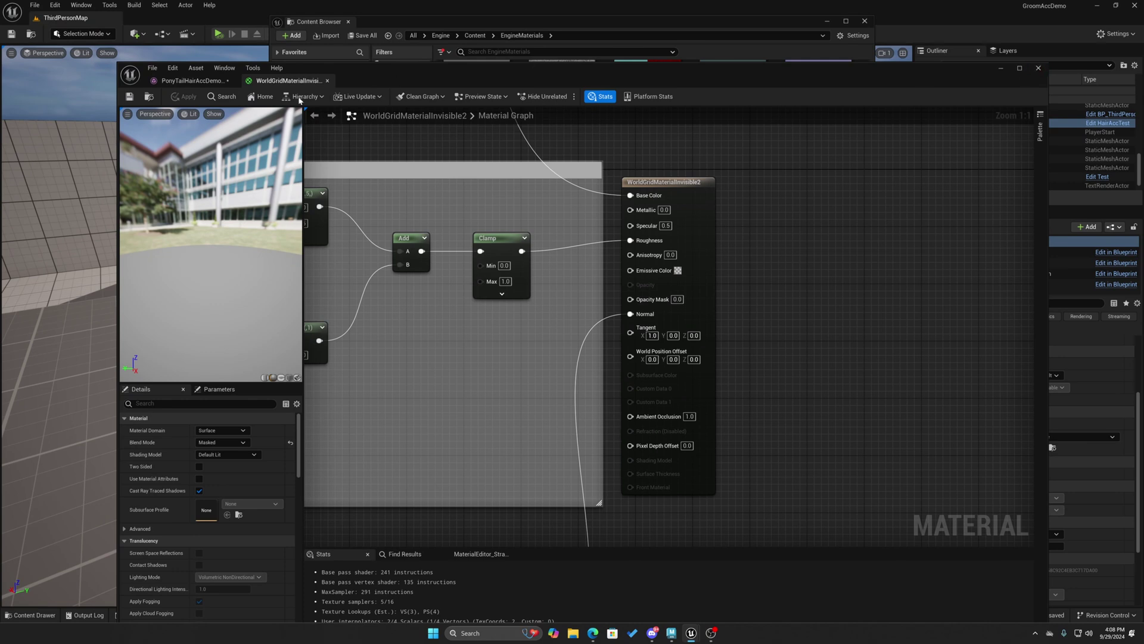
Assign WorldGridMaterialInvisible2 to the Element 0 slot of the ponytail skeletal mesh
{"action": "left_click", "coordinate": [190, 81]}
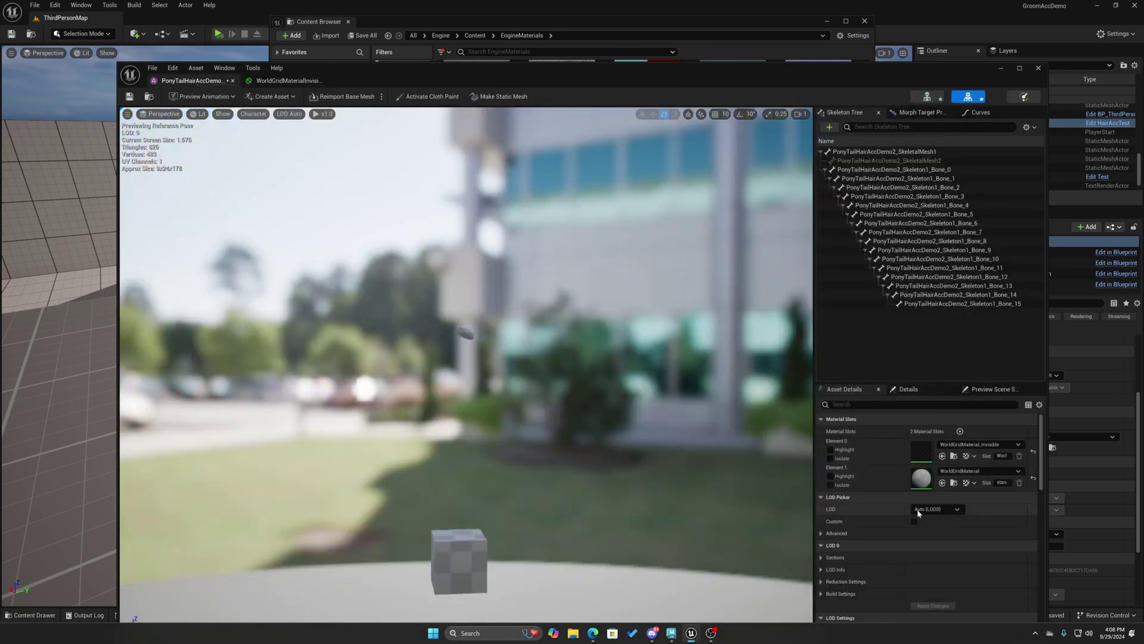
{"action": "left_click", "coordinate": [979, 444]}
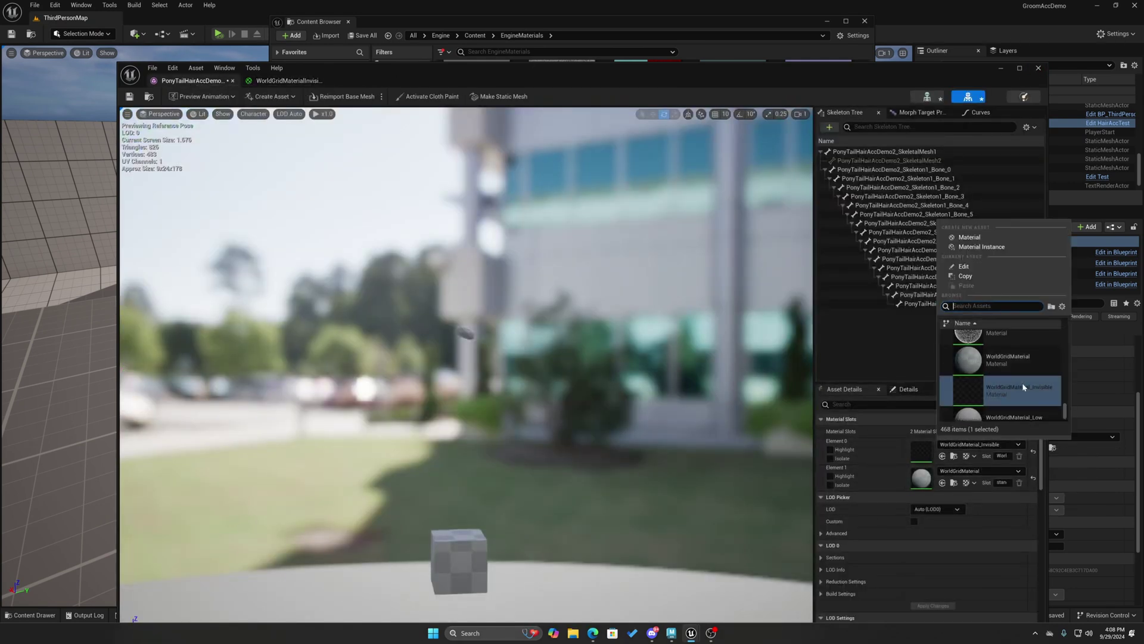
{"action": "left_click", "coordinate": [1013, 357]}
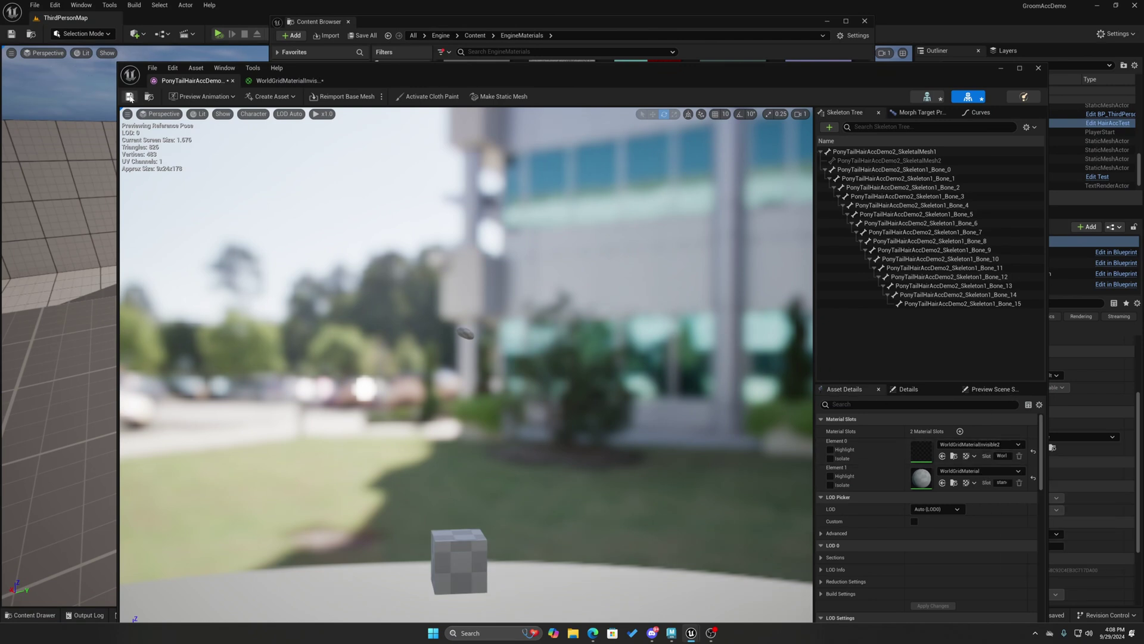
Save the WorldGridMaterialInvisible2 material again and close the asset editor and the Content Browser
{"action": "left_click", "coordinate": [285, 80]}
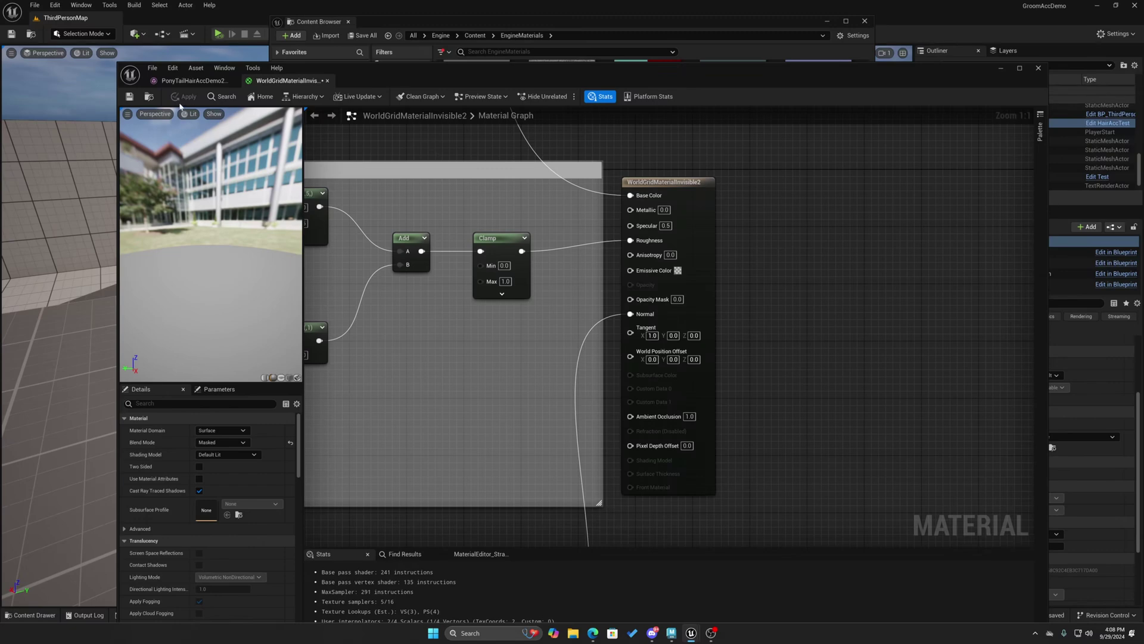
{"action": "left_click", "coordinate": [130, 97]}
{"action": "left_click", "coordinate": [1038, 67]}
{"action": "left_click", "coordinate": [865, 21]}
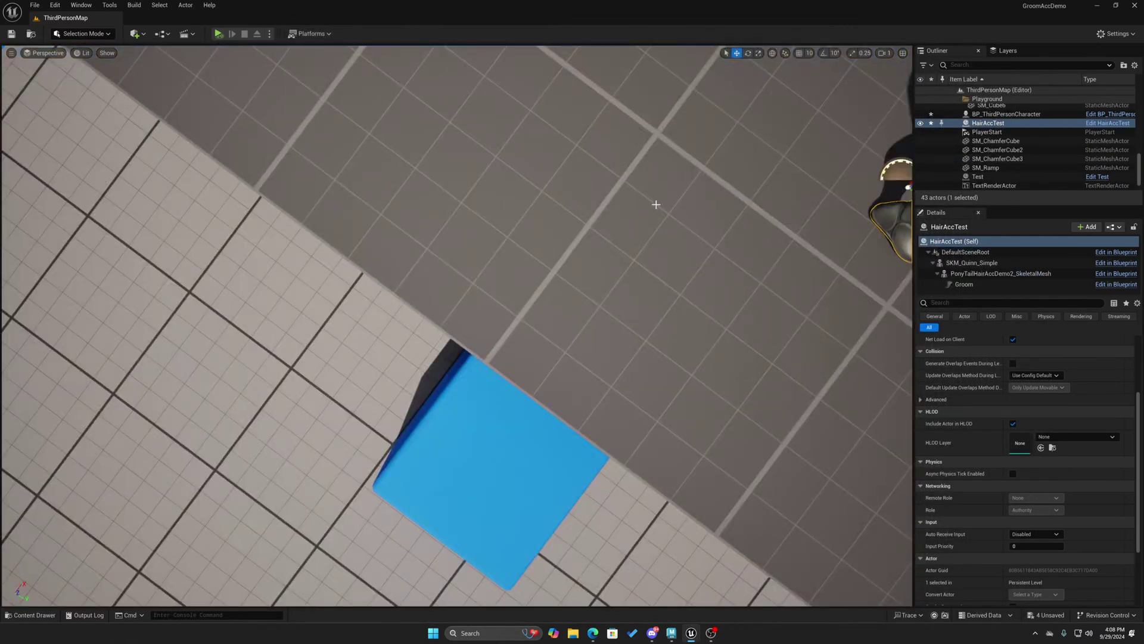
Examine the HairAccTest character's ponytail, torus and cube in the level from close up and from farther away
{"action": "right_click_drag", "start_coordinate": [656, 205], "coordinate": [730, 66]}
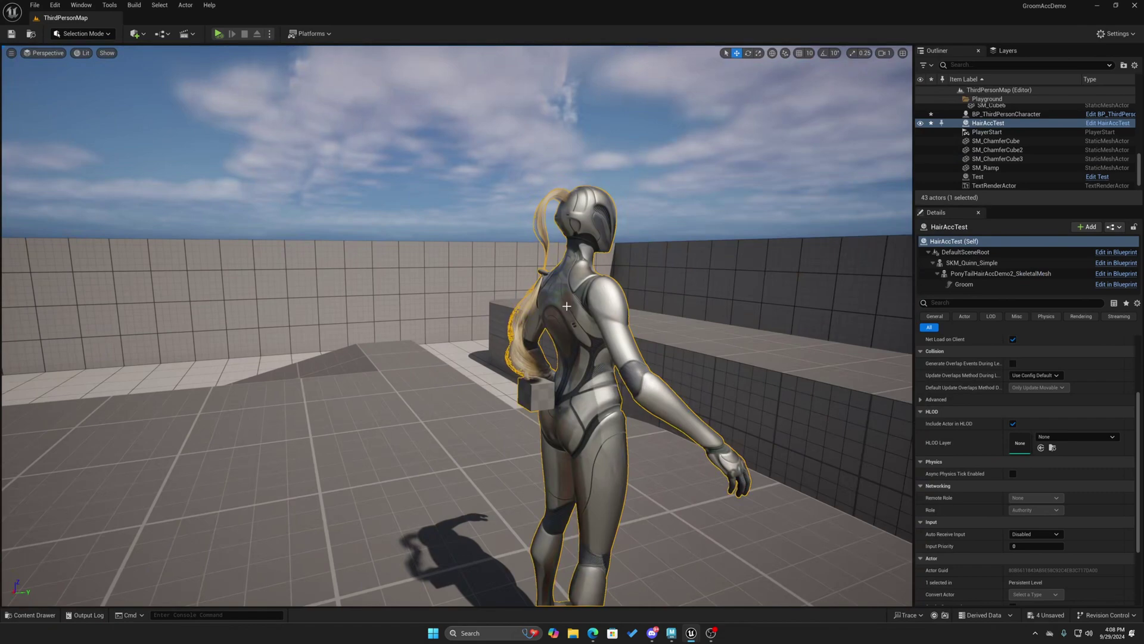
{"action": "scroll", "coordinate": [520, 347], "scroll_direction": "up", "scroll_amount": 5}
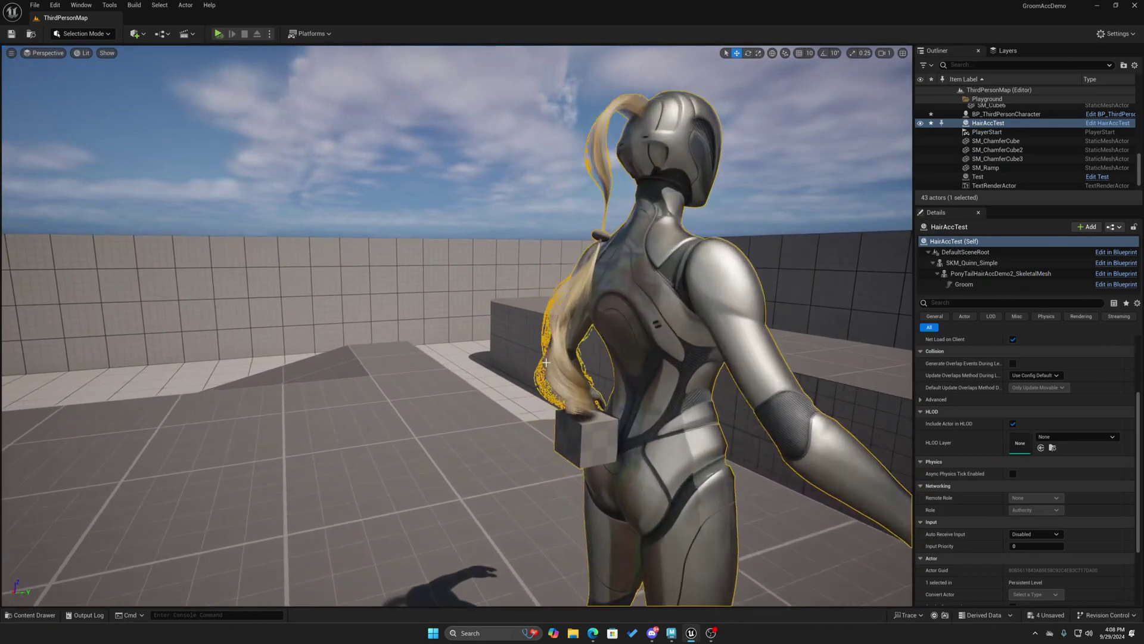
{"action": "right_click_drag", "start_coordinate": [580, 353], "coordinate": [638, 354]}
{"action": "key", "text": "w"}
{"action": "right_click_drag", "start_coordinate": [505, 471], "coordinate": [512, 471]}
{"action": "key", "text": "s"}
{"action": "key", "text": "s"}
{"action": "scroll", "coordinate": [566, 453], "scroll_direction": "down", "scroll_amount": 8}
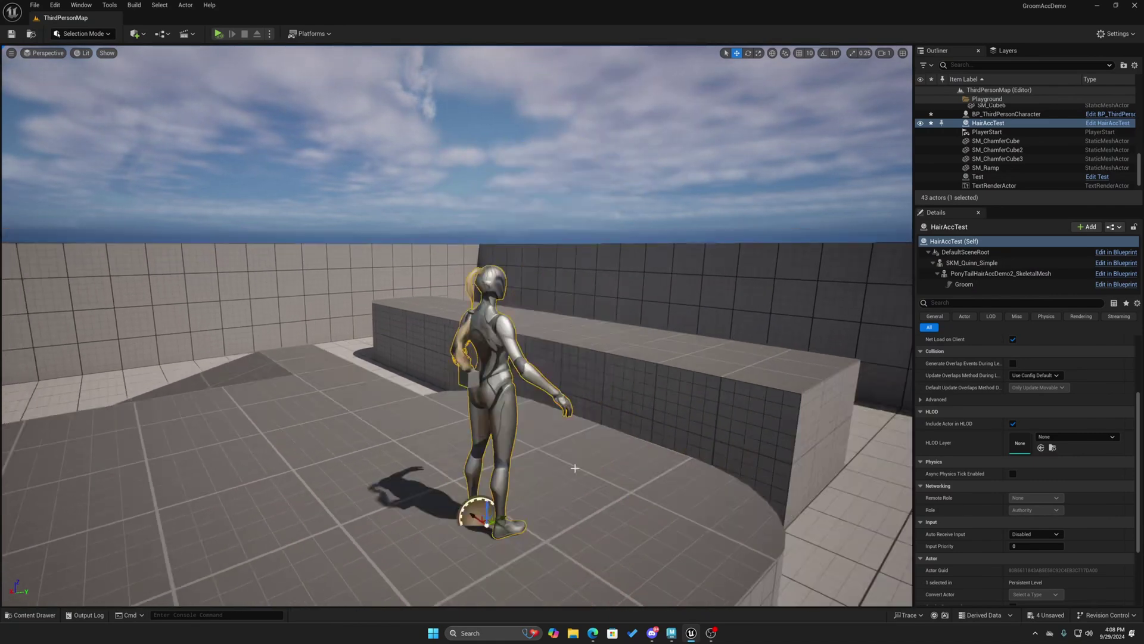
{"action": "left_click_drag", "start_coordinate": [474, 475], "coordinate": [493, 479], "text": "alt"}
{"action": "scroll", "coordinate": [474, 475], "scroll_direction": "up", "scroll_amount": 4}
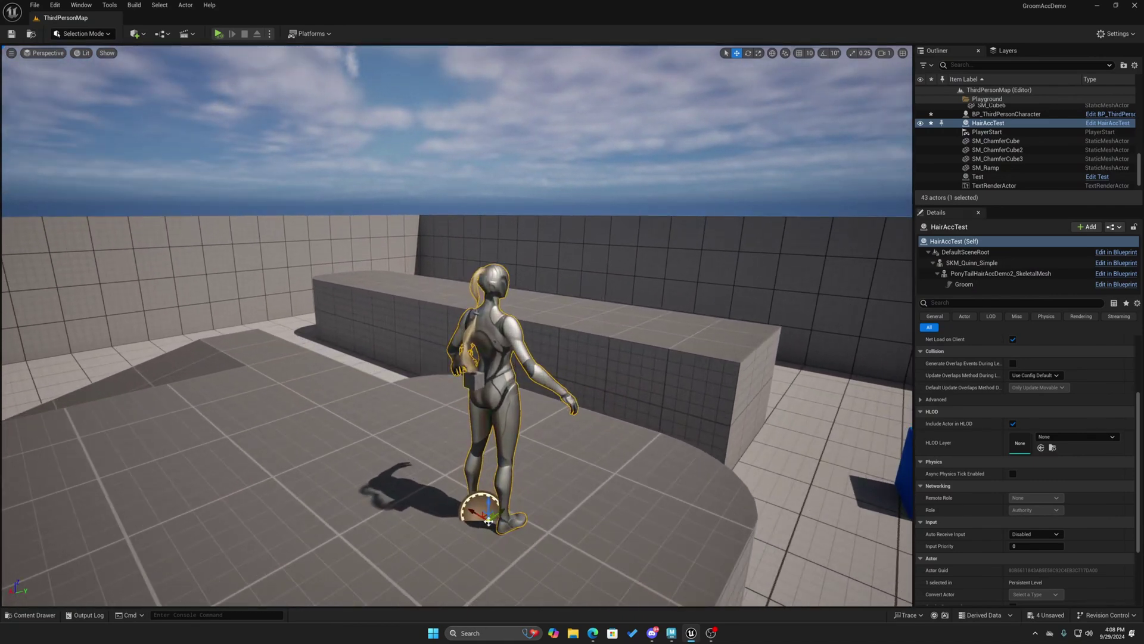
Shift the HairAccTest character slightly, start the level simulation, and move the character again to check how the ponytail and accessories follow
{"action": "mouse_move", "coordinate": [488, 521]}
{"action": "left_mouse_down"}
{"action": "mouse_move", "coordinate": [467, 513]}
{"action": "mouse_move", "coordinate": [561, 564]}
{"action": "mouse_move", "coordinate": [495, 525]}
{"action": "left_mouse_up"}
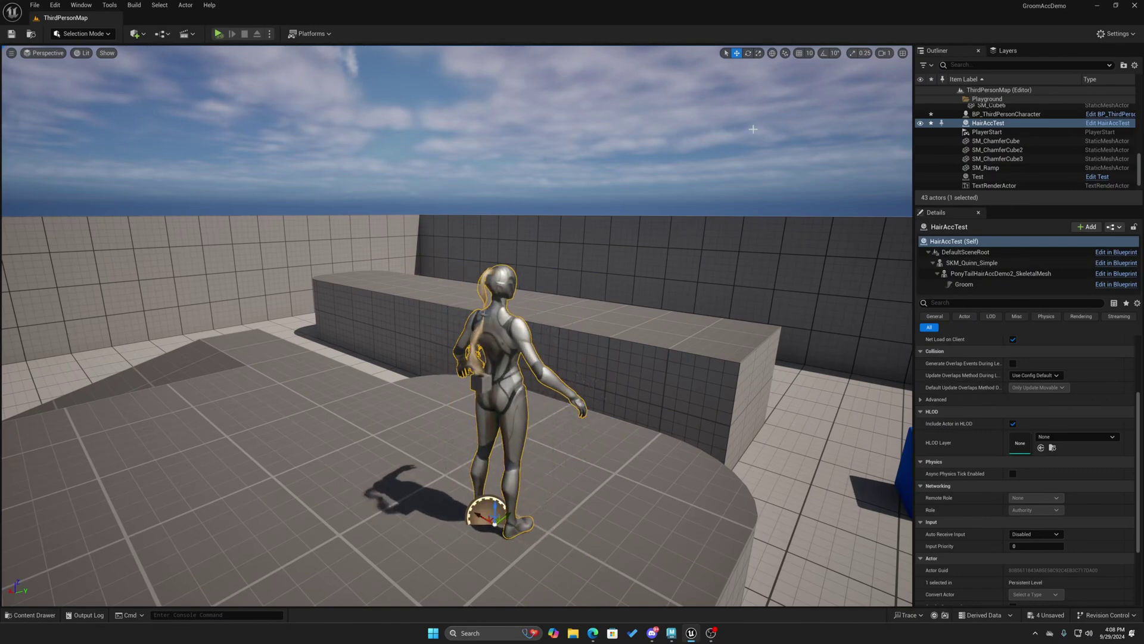
{"action": "left_click", "coordinate": [219, 34]}
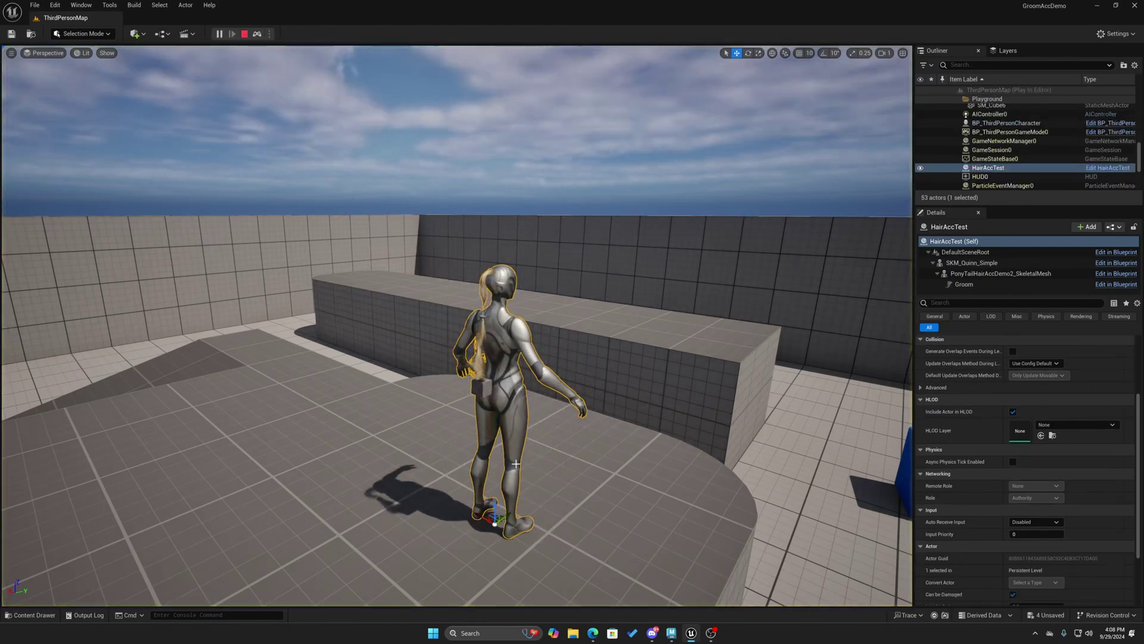
{"action": "left_click_drag", "start_coordinate": [478, 520], "coordinate": [519, 544]}
{"action": "left_click_drag", "start_coordinate": [519, 469], "coordinate": [459, 446]}
{"action": "key", "text": "w"}
{"action": "right_click_drag", "start_coordinate": [459, 445], "coordinate": [472, 387]}
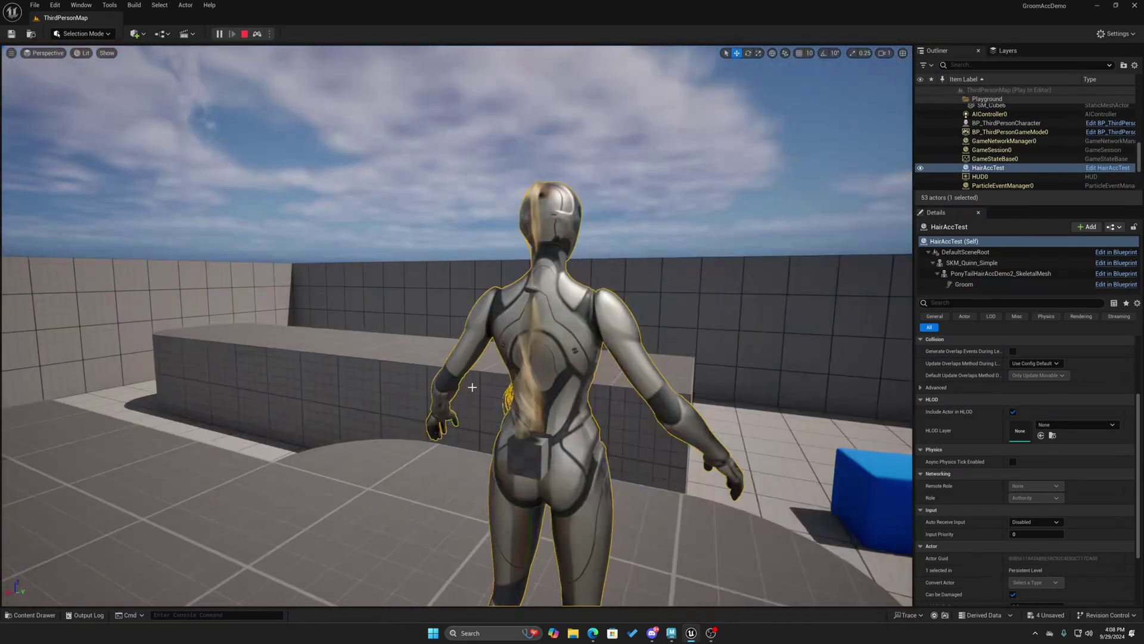
Open the BP_ThirdPersonCharacter blueprint from the ThirdPerson/Blueprints folder of the Content Browser
{"action": "left_click", "coordinate": [81, 4]}
{"action": "mouse_move", "coordinate": [119, 53]}
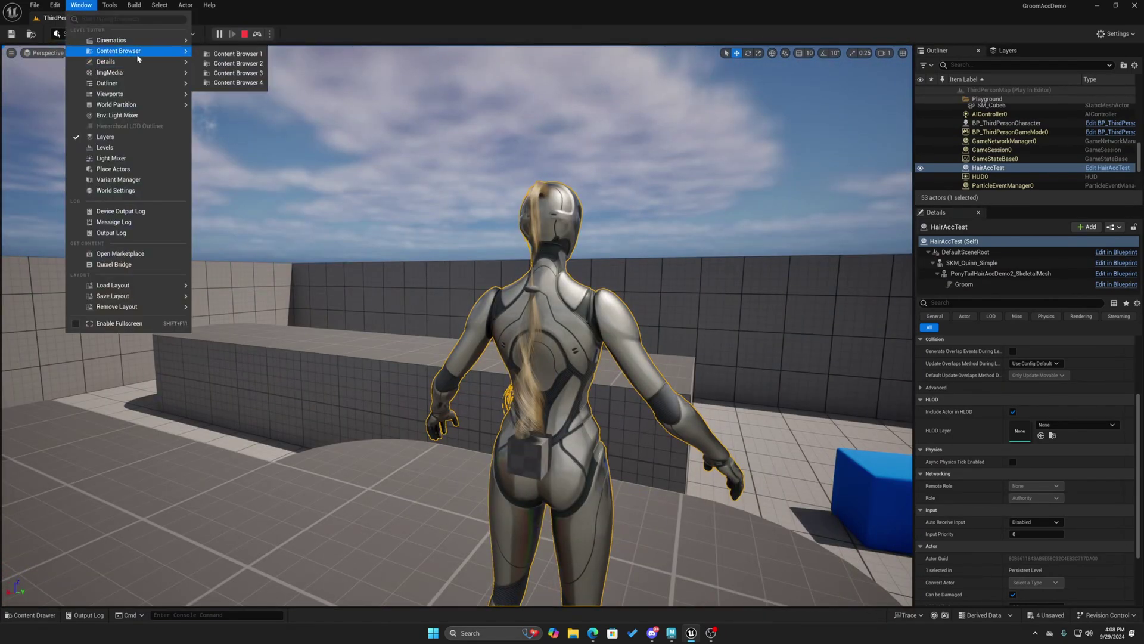
{"action": "left_click", "coordinate": [227, 54]}
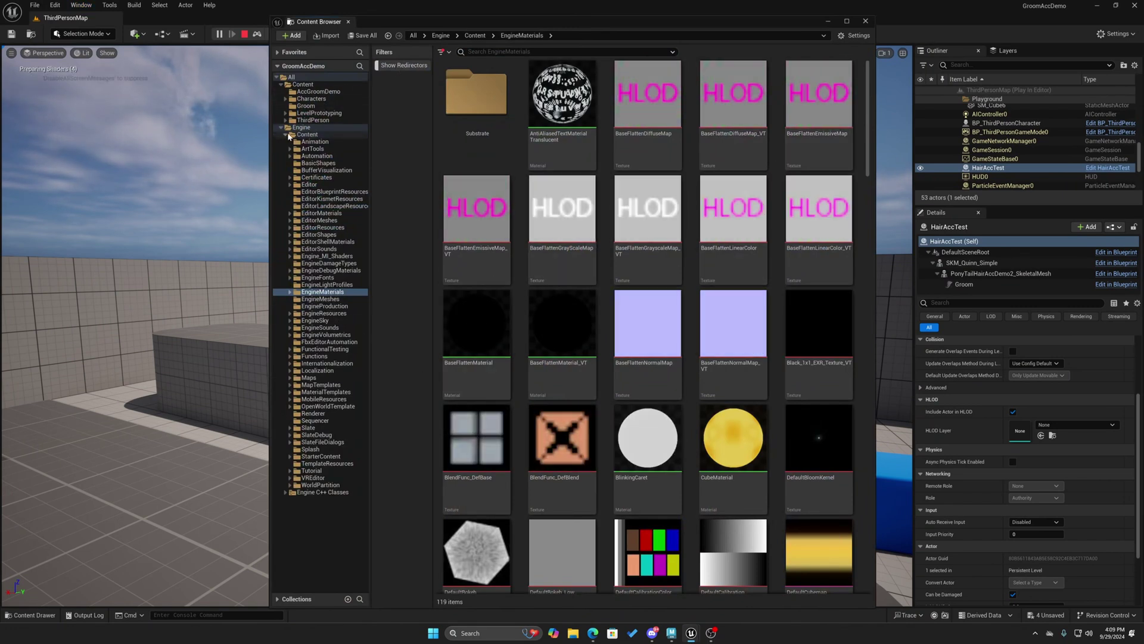
{"action": "left_click", "coordinate": [281, 127]}
{"action": "left_click", "coordinate": [297, 120]}
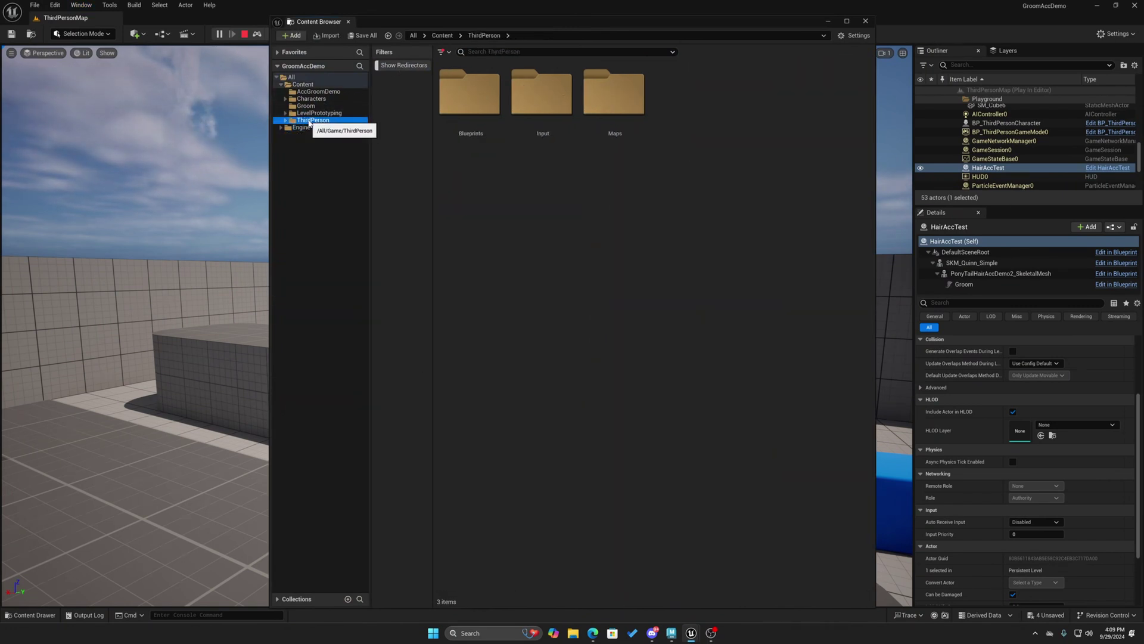
{"action": "double_click", "coordinate": [469, 94]}
{"action": "double_click", "coordinate": [470, 98]}
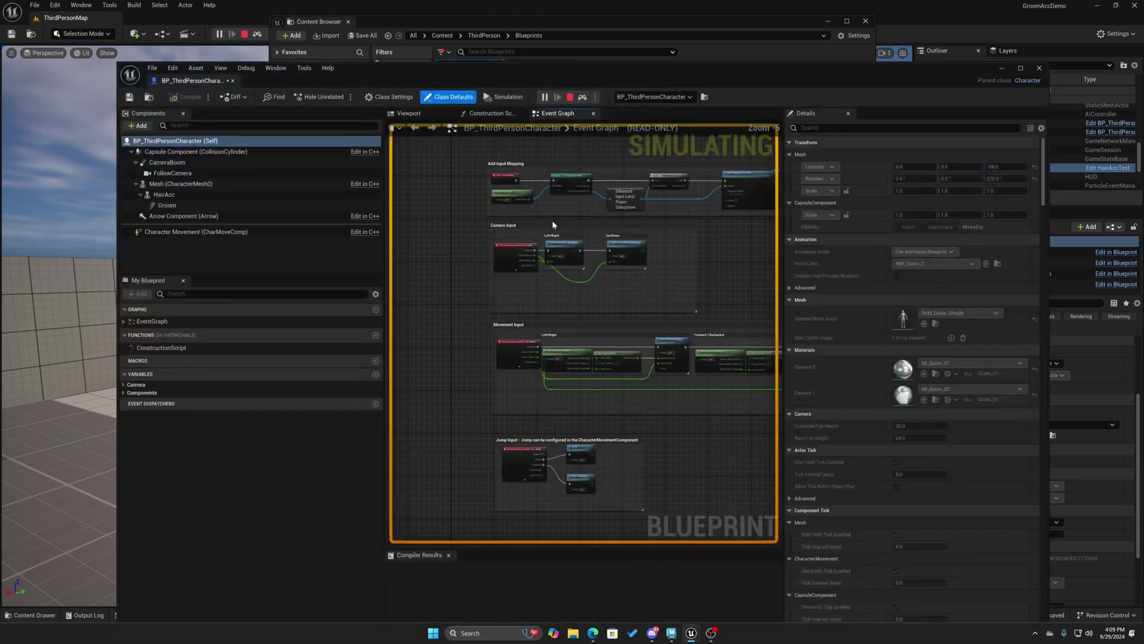
Show the character in the blueprint's viewport and view its ponytail and accessories from the side
{"action": "left_click", "coordinate": [409, 113]}
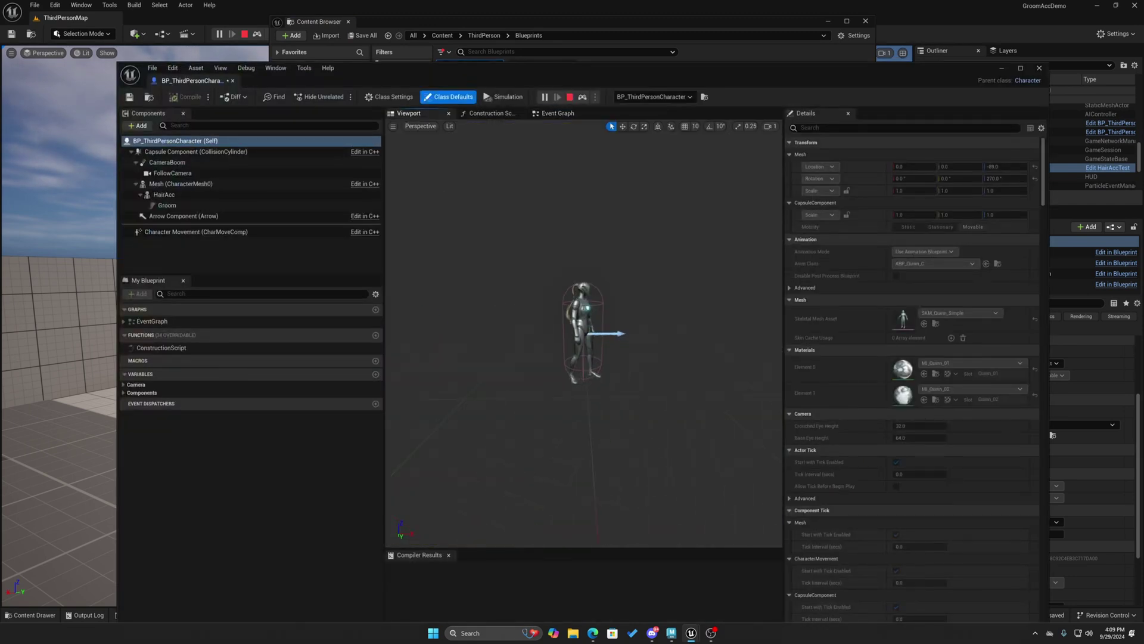
{"action": "key", "text": "w"}
{"action": "mouse_move", "coordinate": [528, 323]}
{"action": "right_mouse_down"}
{"action": "mouse_move", "coordinate": [551, 343]}
{"action": "mouse_move", "coordinate": [507, 322]}
{"action": "right_mouse_up"}
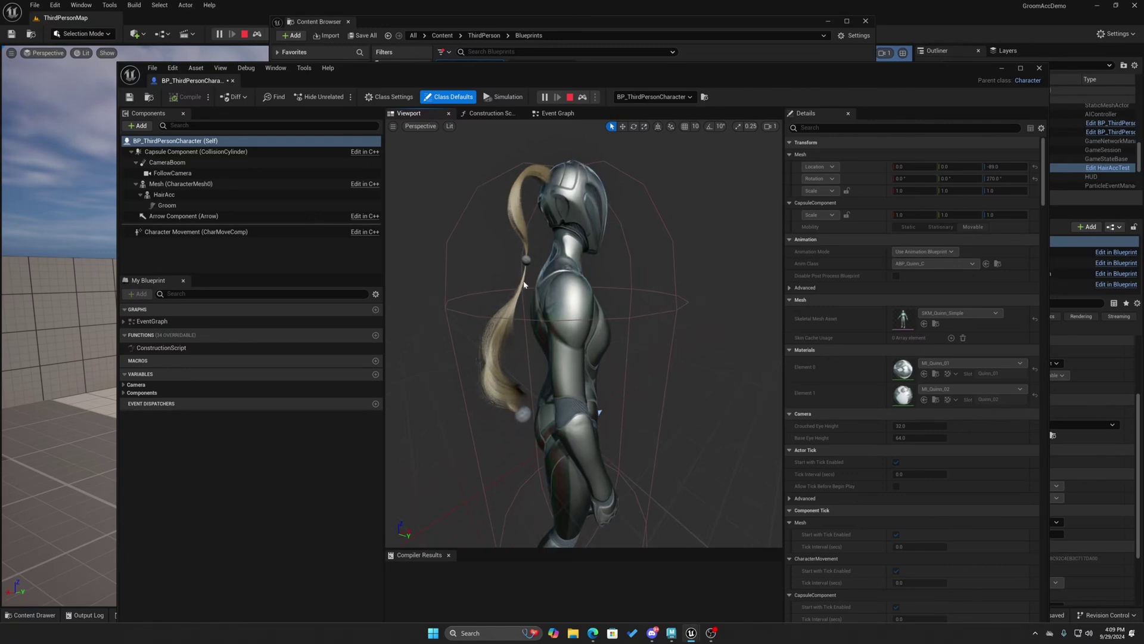
Stop the simulation and review the Groom component's groom and binding assets and the HairAcc component's mesh, physics and collision settings
{"action": "left_click", "coordinate": [166, 205]}
{"action": "left_click", "coordinate": [179, 183]}
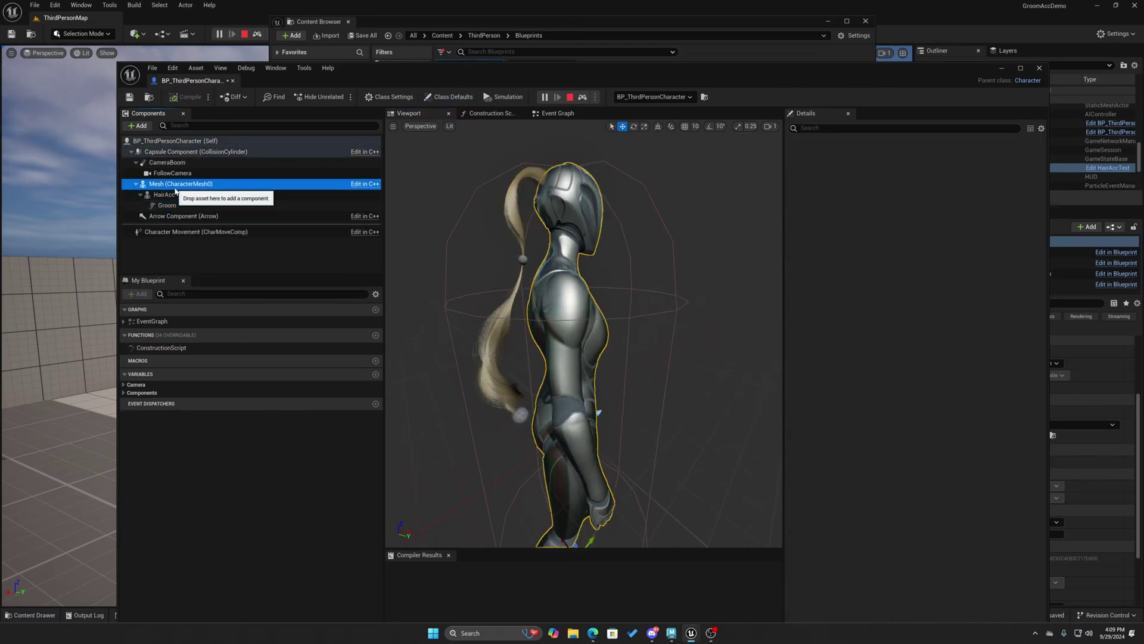
{"action": "left_click", "coordinate": [172, 195]}
{"action": "left_click", "coordinate": [168, 205]}
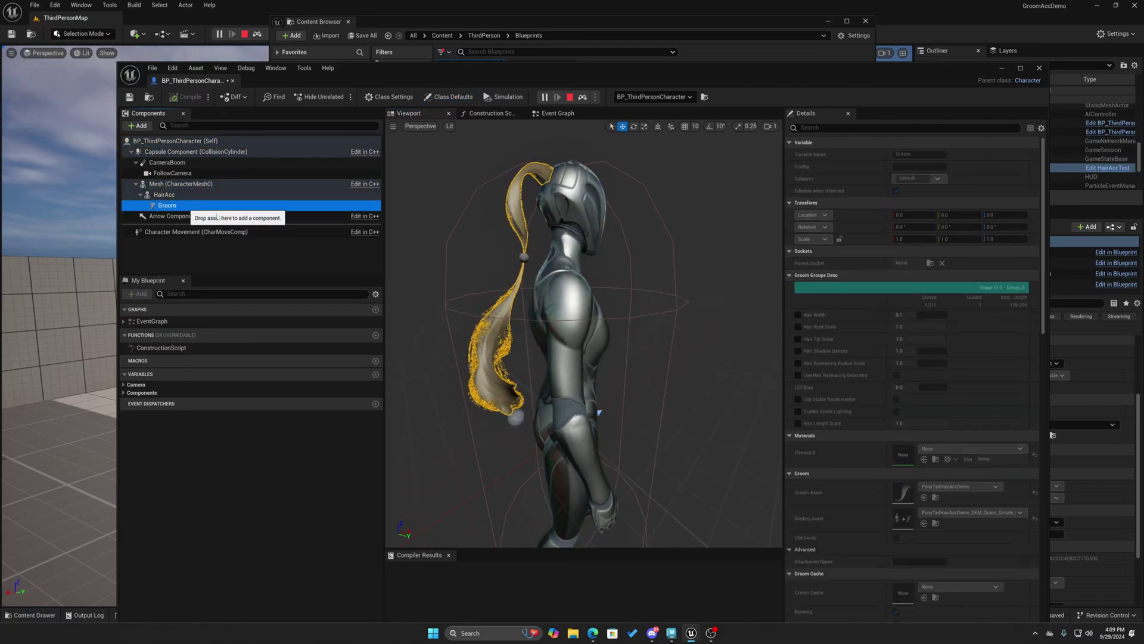
{"action": "key", "text": "Escape"}
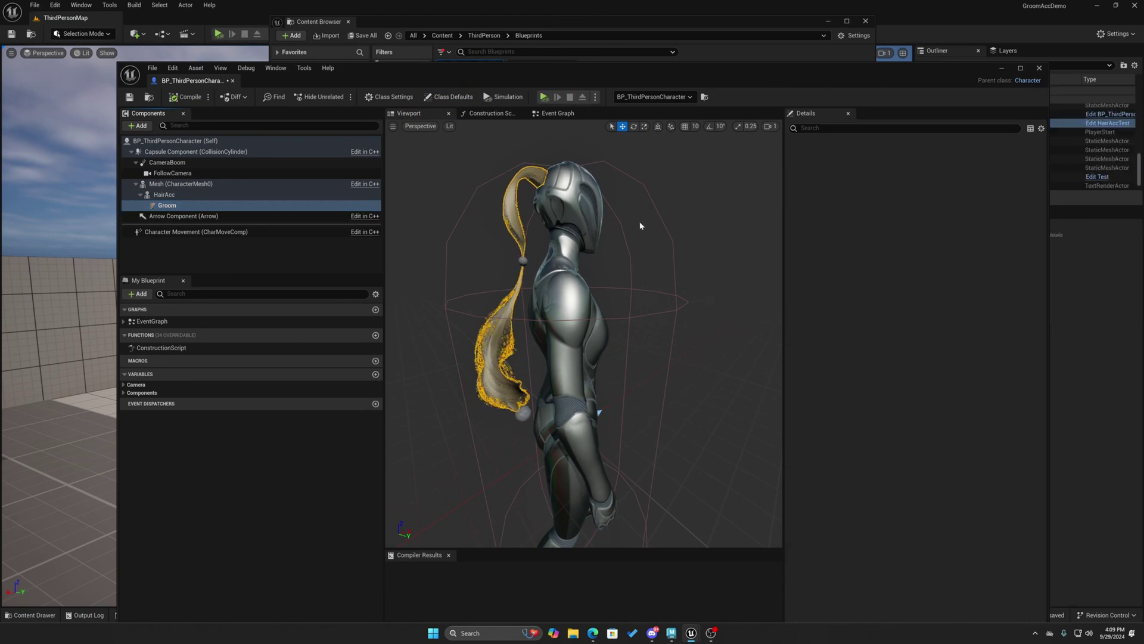
{"action": "scroll", "coordinate": [808, 384], "scroll_direction": "down", "scroll_amount": 5}
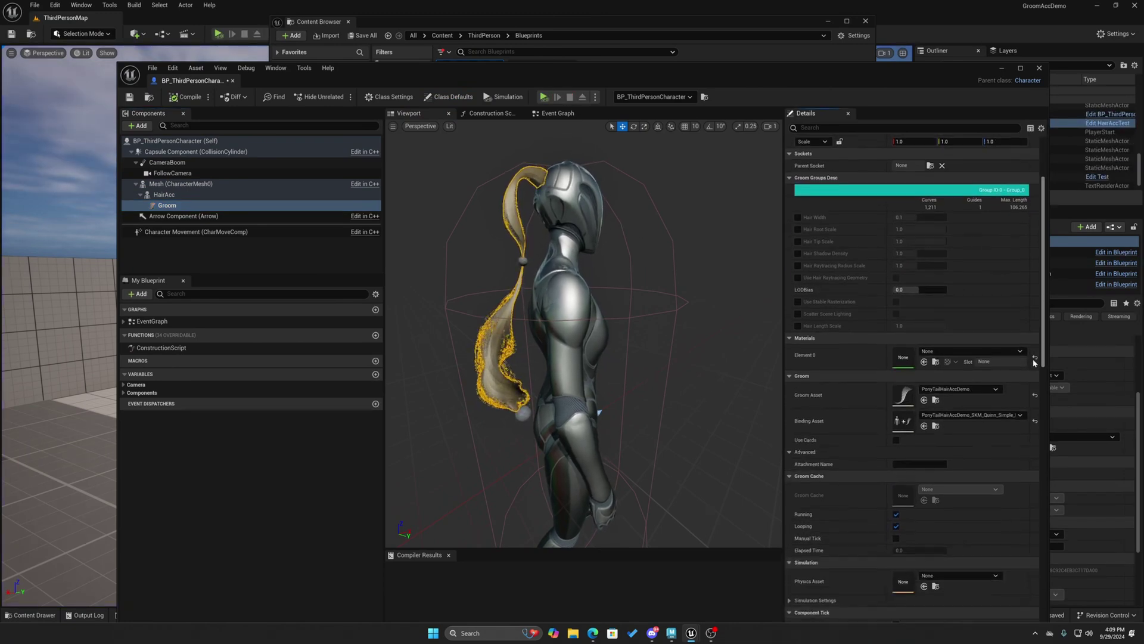
{"action": "left_click", "coordinate": [164, 194]}
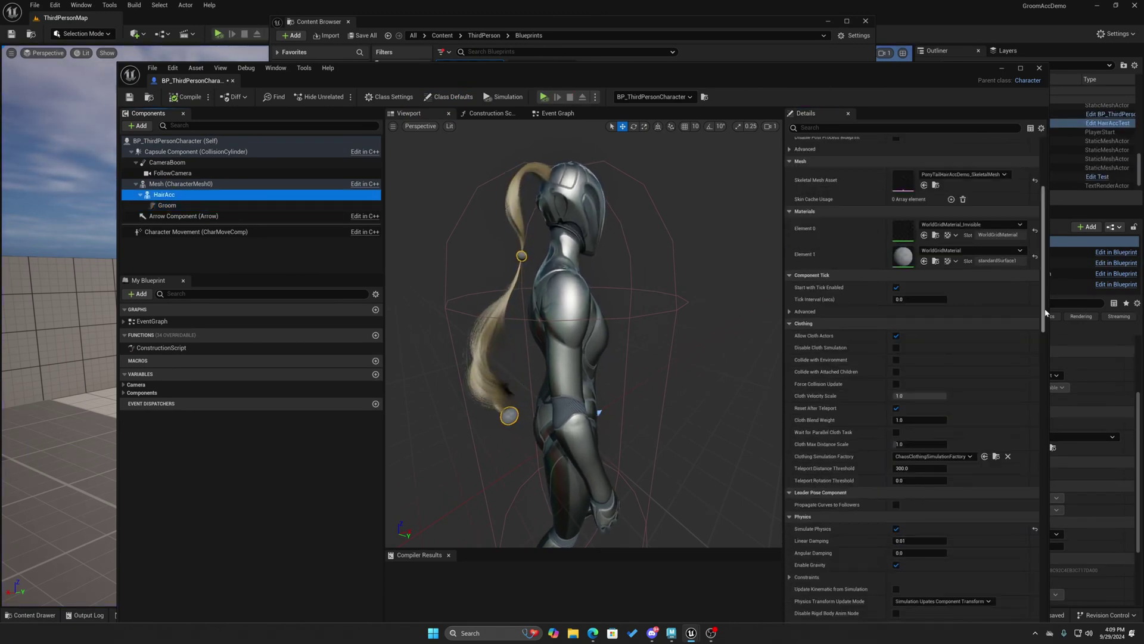
{"action": "scroll", "coordinate": [1040, 337], "scroll_direction": "down", "scroll_amount": 10}
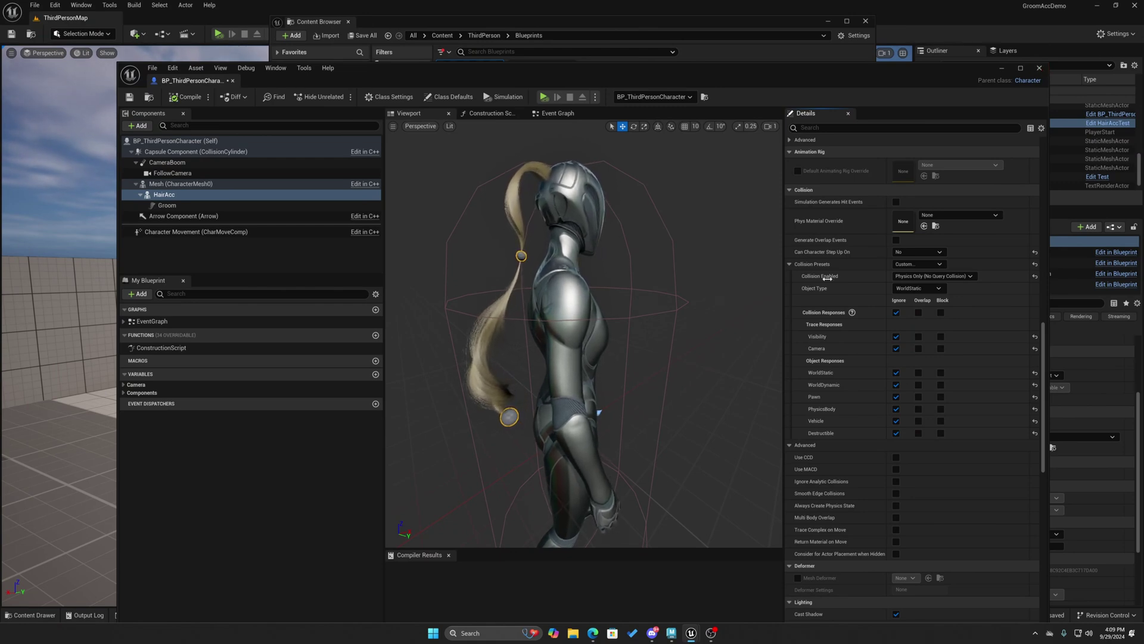
Review the Capsule Component's collision settings, then close the character blueprint and the Content Browser
{"action": "left_click", "coordinate": [172, 152]}
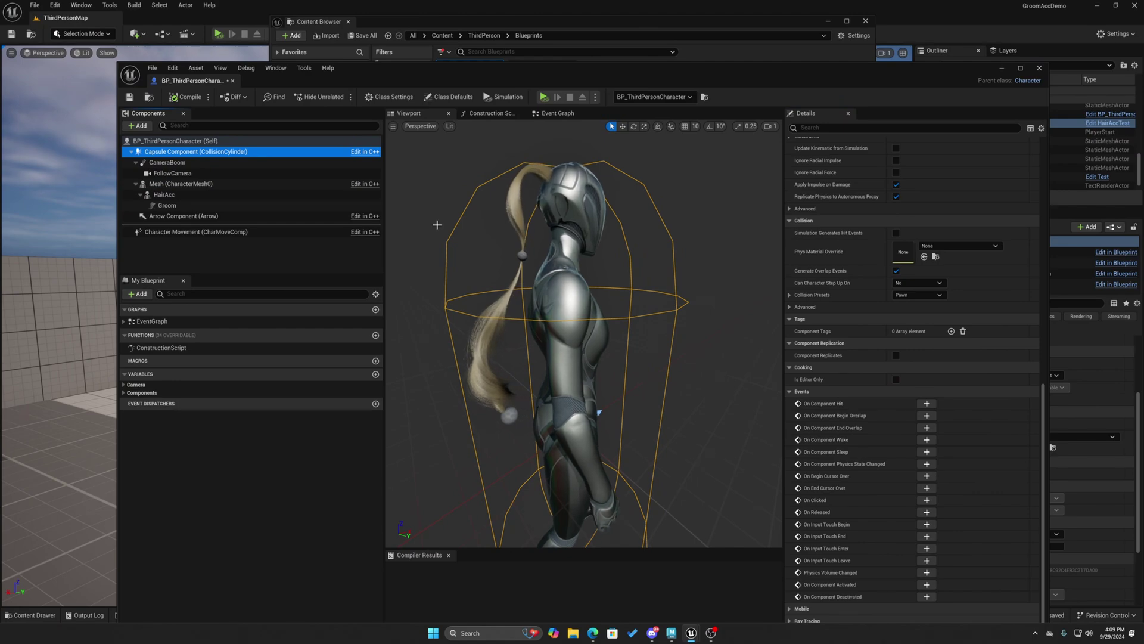
{"action": "left_click", "coordinate": [1040, 68]}
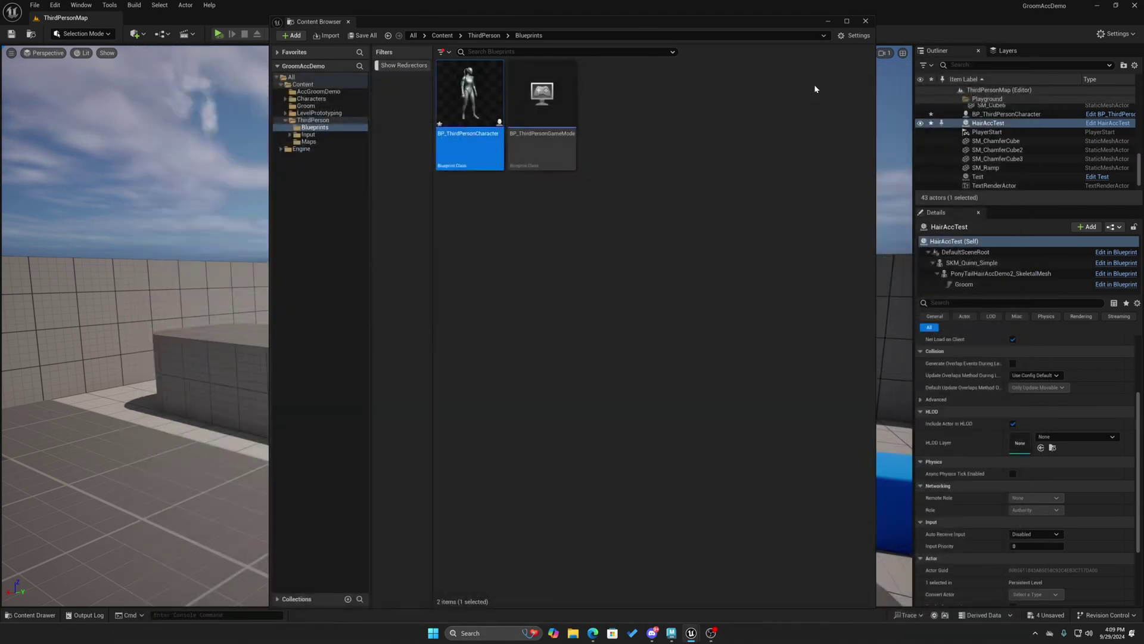
{"action": "left_click", "coordinate": [865, 21]}
Play the level in the selected viewport, run the character up the ramp to the HairAccTest figure to compare their ponytails, and stop playing
{"action": "left_click", "coordinate": [218, 33]}
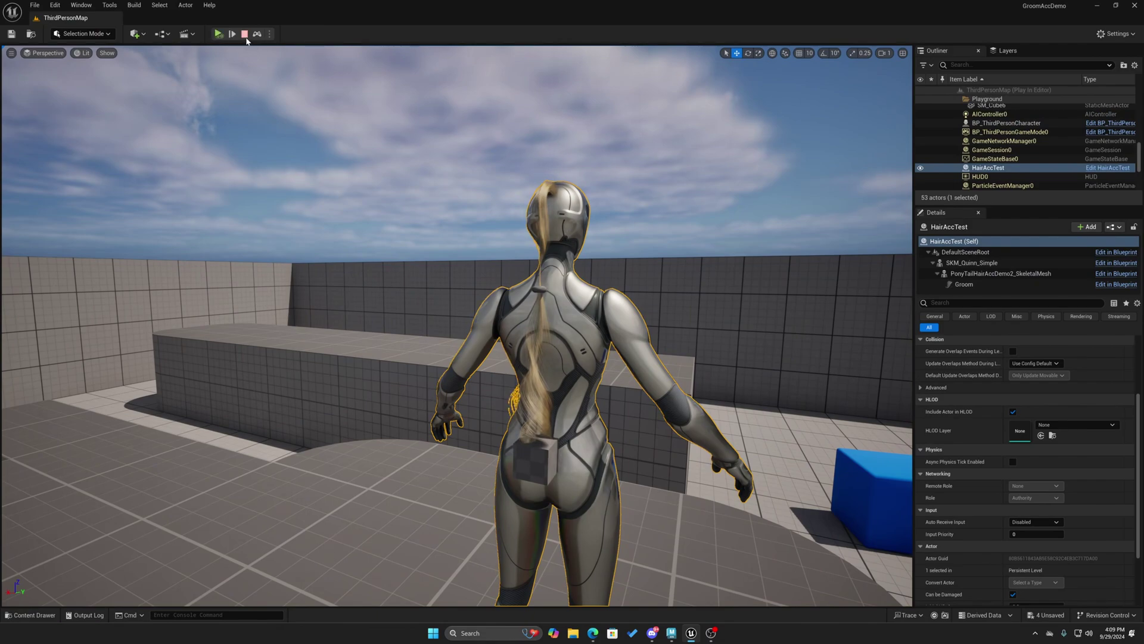
{"action": "left_click", "coordinate": [269, 33]}
{"action": "left_click", "coordinate": [298, 69]}
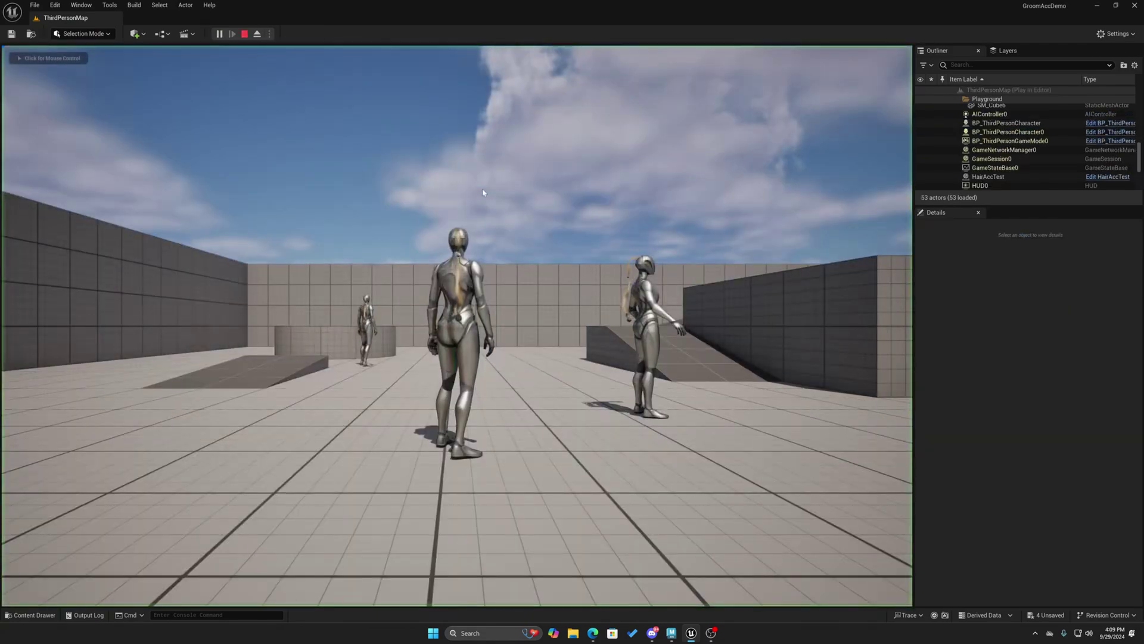
{"action": "left_click", "coordinate": [483, 192]}
{"action": "key", "text": "w"}
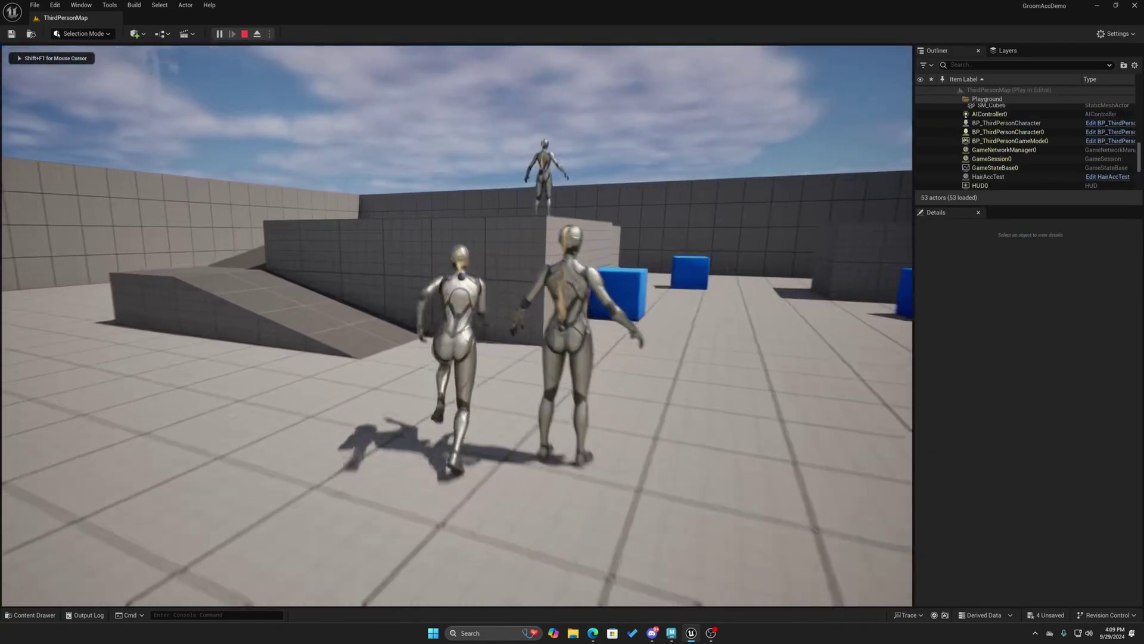
{"action": "key", "text": "a"}
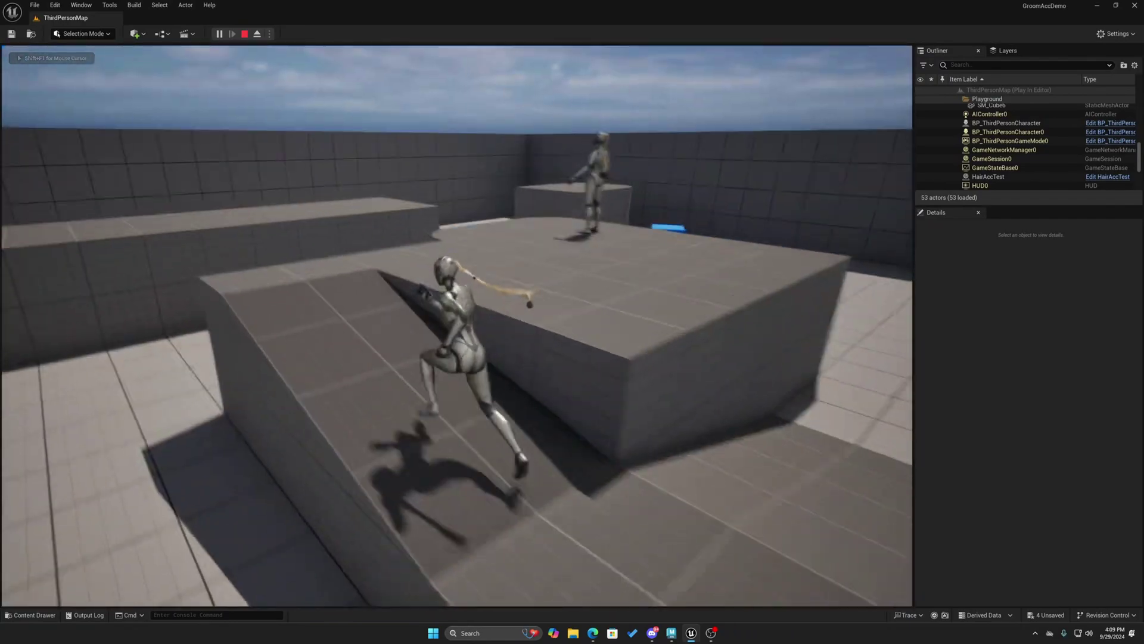
{"action": "key", "text": "w"}
{"action": "key", "text": "d"}
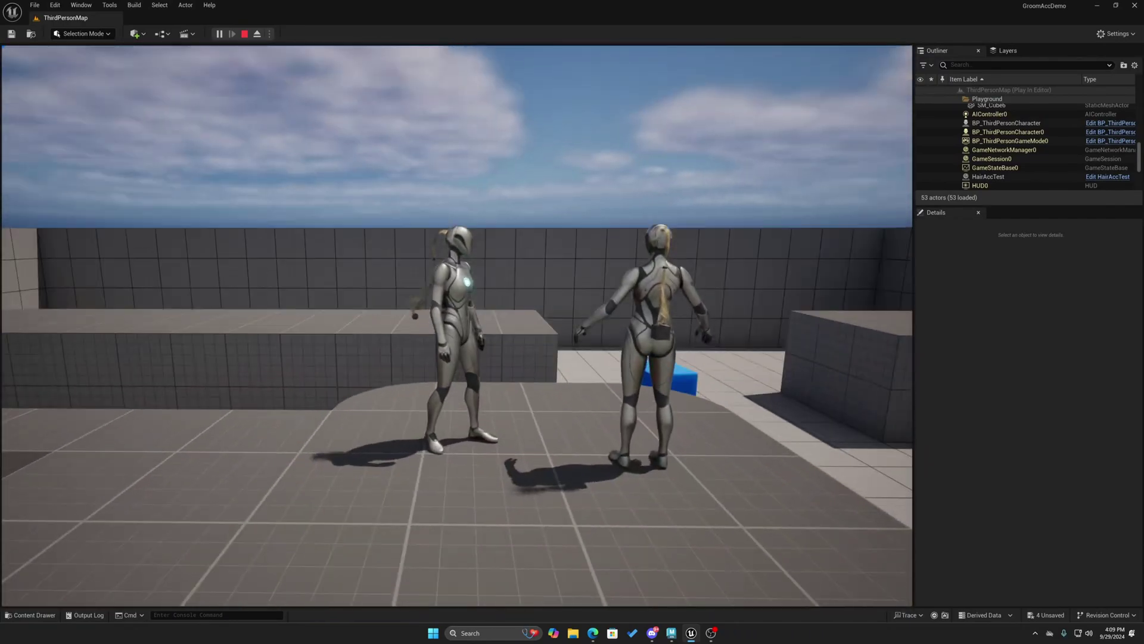
{"action": "key", "text": "alt+Tab"}
{"action": "key", "text": "alt+Tab"}
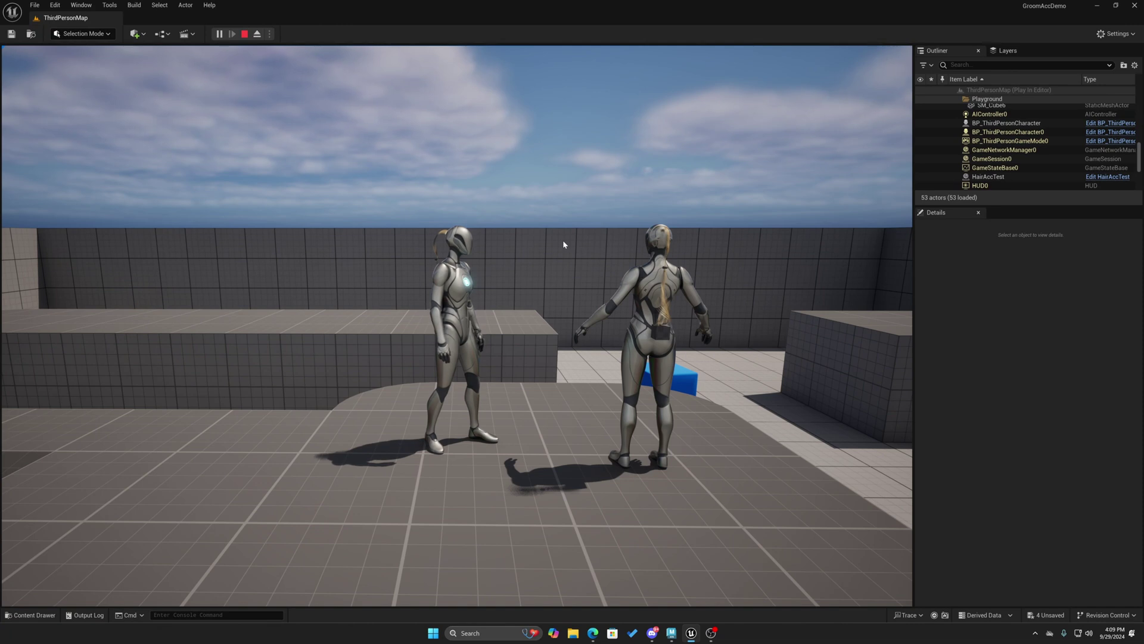
{"action": "left_click", "coordinate": [246, 36]}
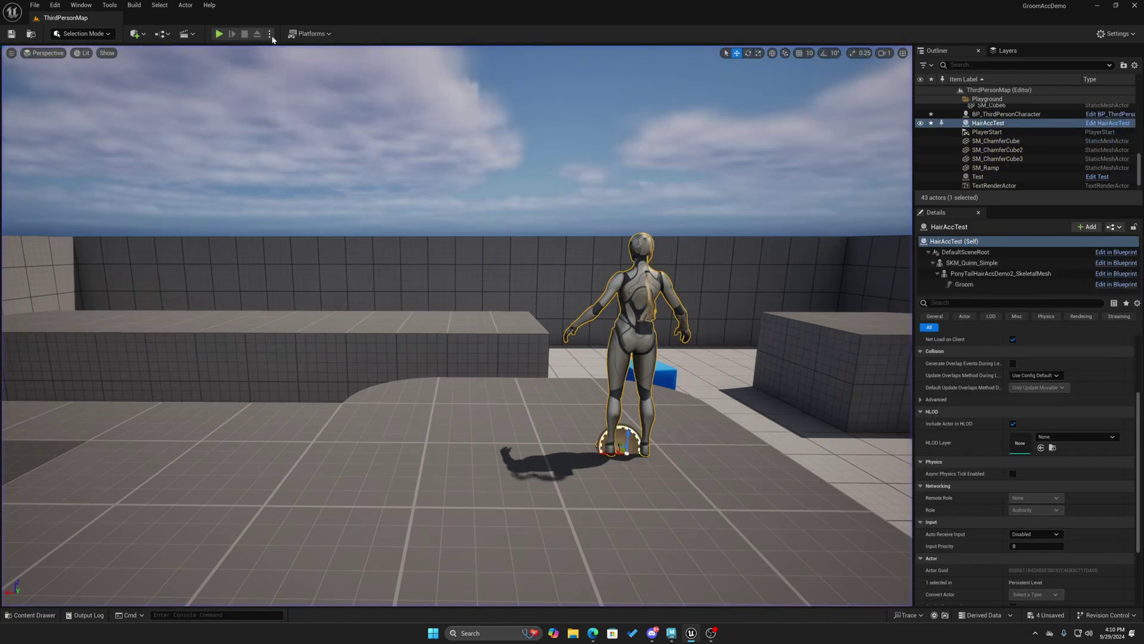
Simulate the level and move the HairAccTest character sideways to check how its ponytail reacts
{"action": "left_click", "coordinate": [270, 35]}
{"action": "left_click", "coordinate": [533, 236]}
{"action": "key", "text": "alt+p"}
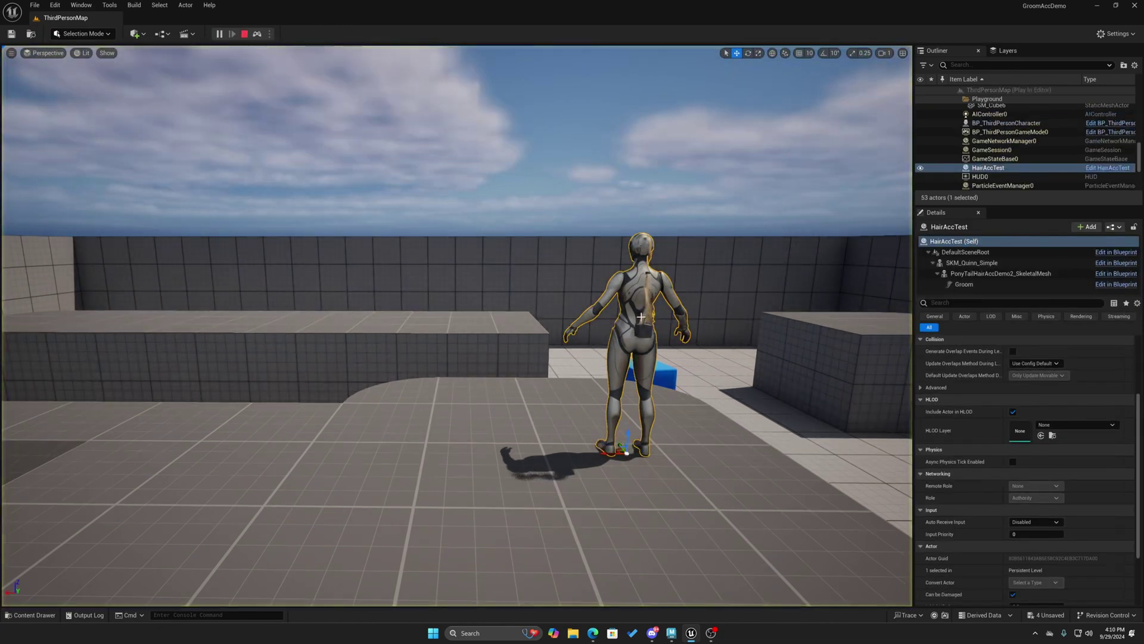
{"action": "left_click_drag", "start_coordinate": [596, 434], "coordinate": [531, 409]}
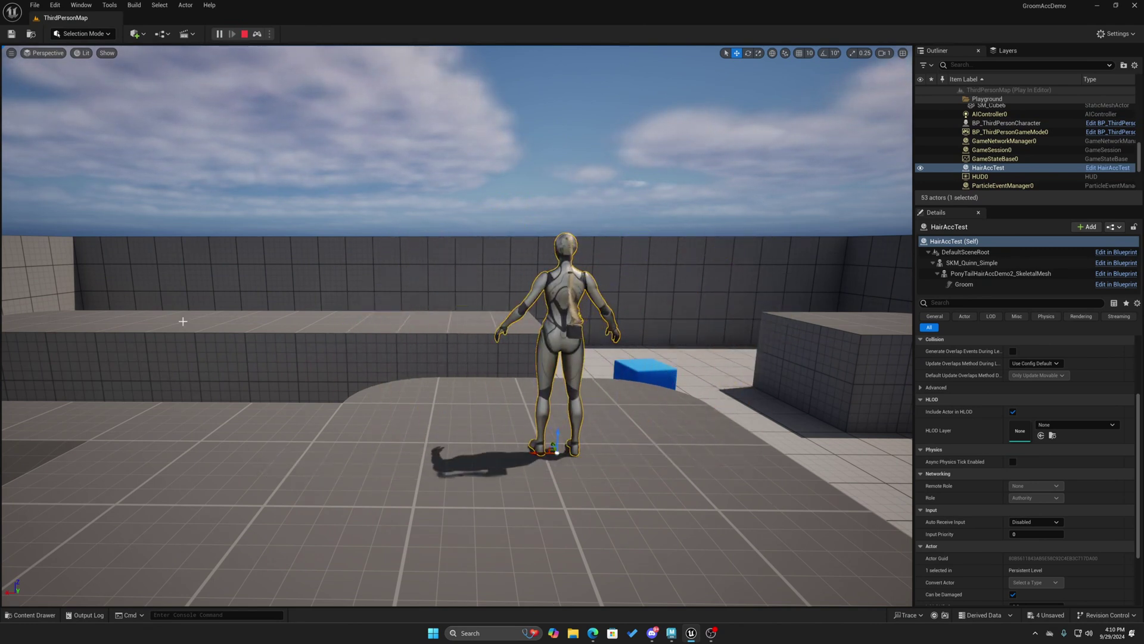
Open the PonyTailHairAccDemo2_PhysicsAsset from the AccGroomDemo folder and view its chain of sphere bodies from the side
{"action": "left_click", "coordinate": [81, 5]}
{"action": "mouse_move", "coordinate": [114, 40]}
{"action": "left_click", "coordinate": [234, 53]}
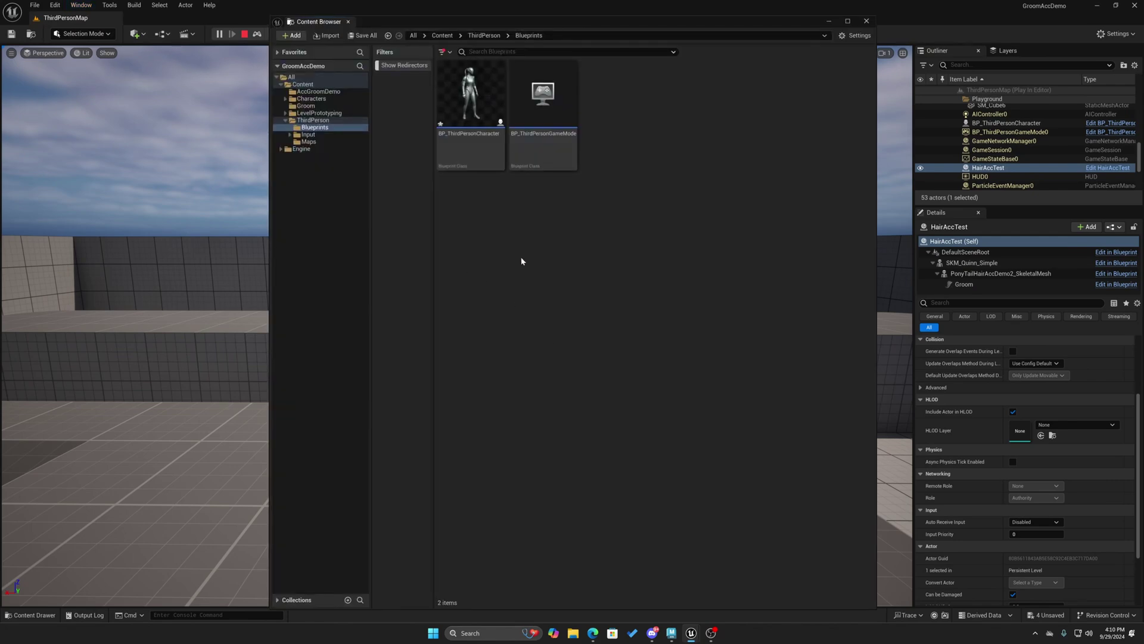
{"action": "left_click", "coordinate": [322, 91]}
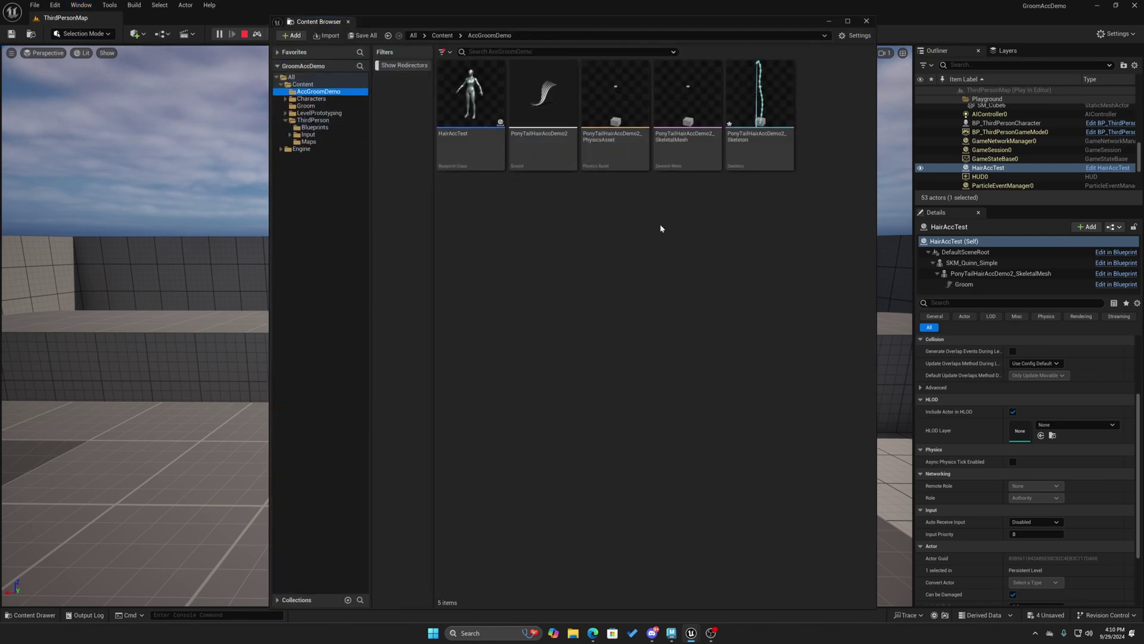
{"action": "double_click", "coordinate": [616, 93]}
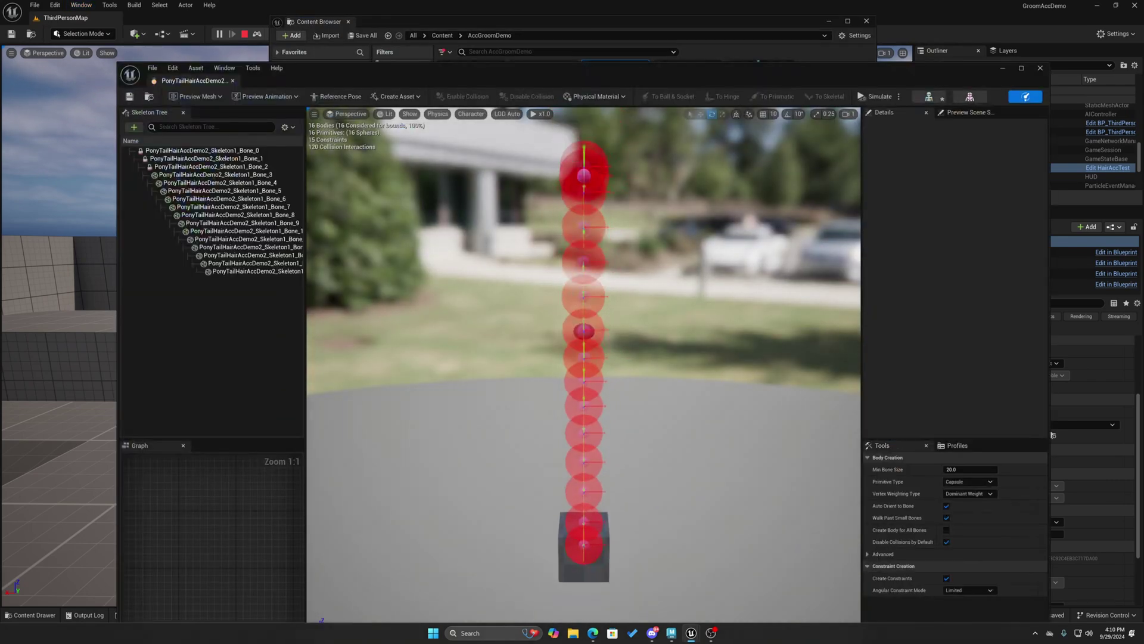
{"action": "left_click_drag", "start_coordinate": [593, 242], "coordinate": [727, 243], "text": "alt"}
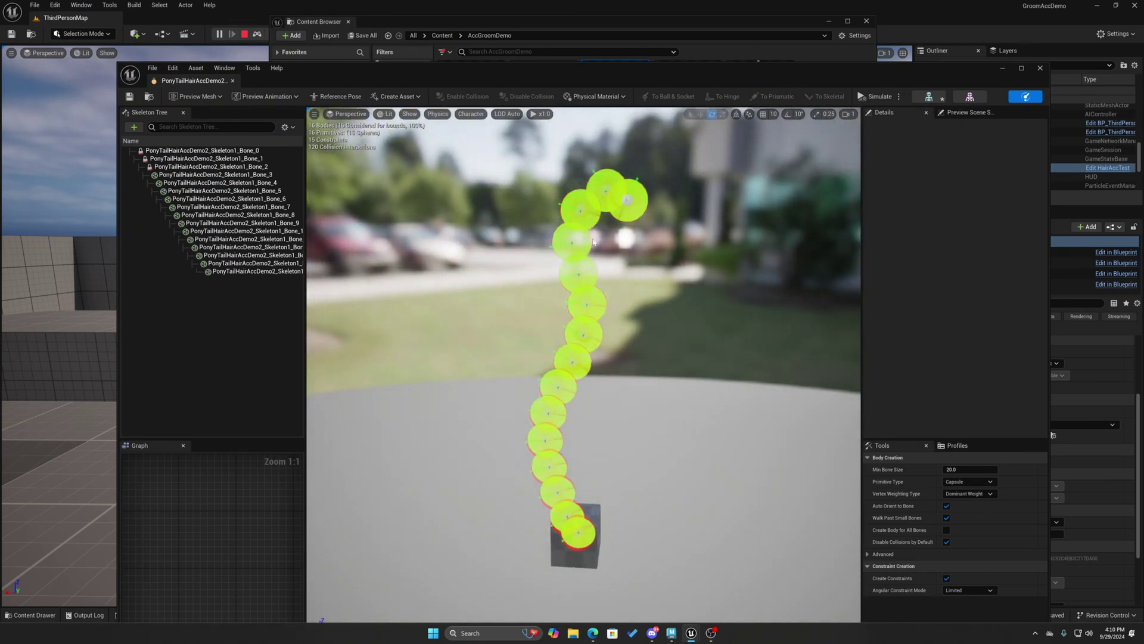
Examine the physics settings of the ponytail's top constraint and of bones 2 to 8, then close the physics asset and the Content Browser
{"action": "left_click", "coordinate": [627, 198]}
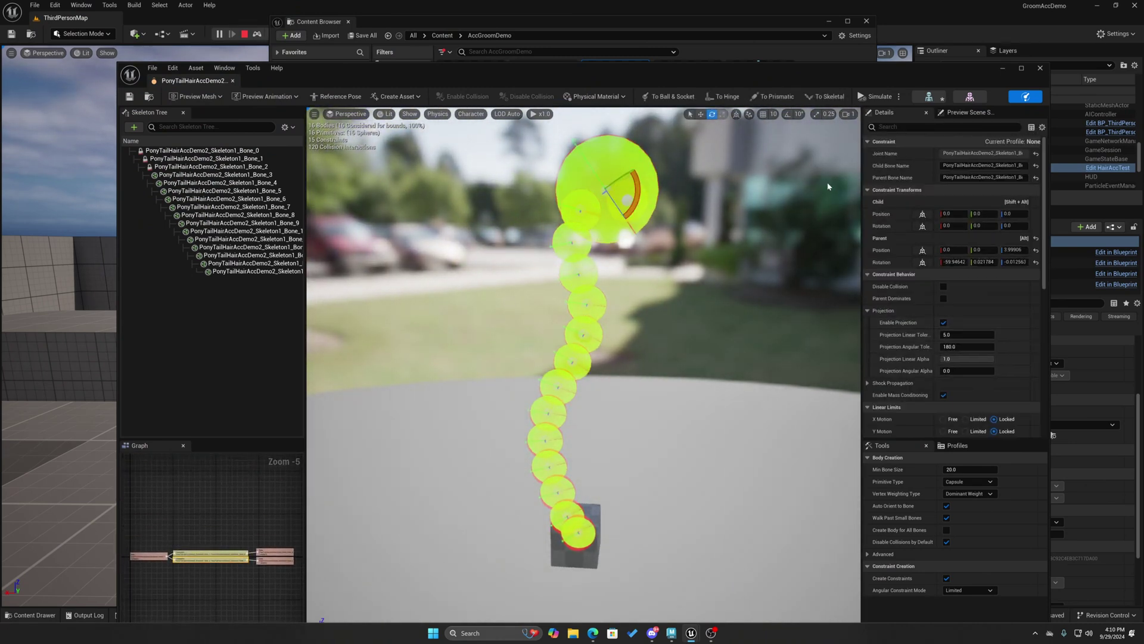
{"action": "left_click", "coordinate": [209, 151]}
{"action": "left_click", "coordinate": [203, 167]}
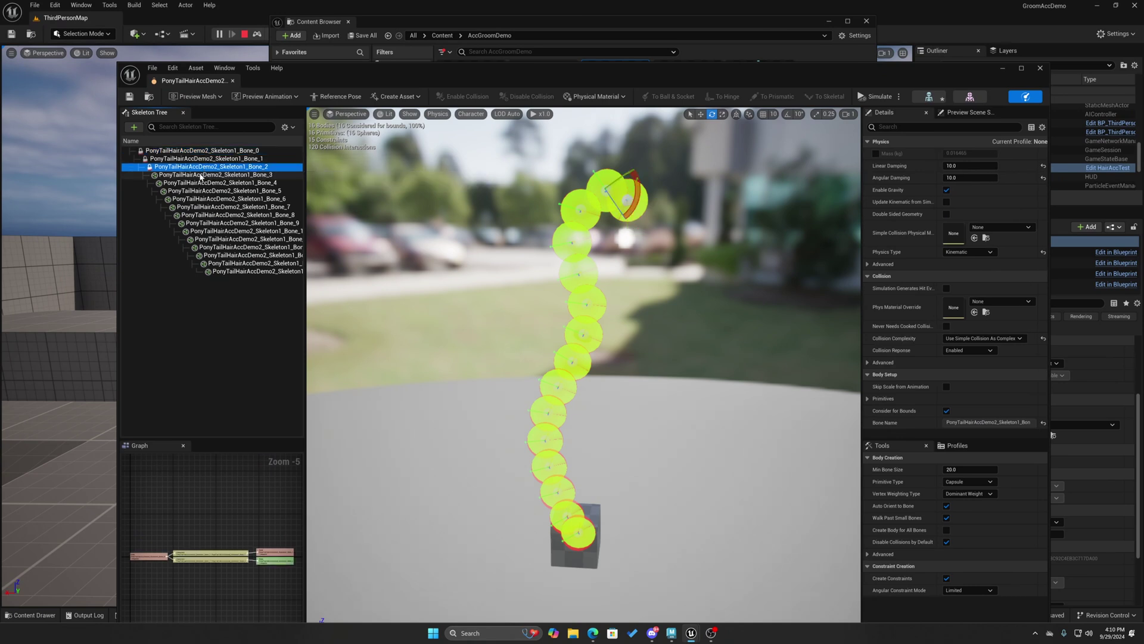
{"action": "left_click", "coordinate": [201, 175]}
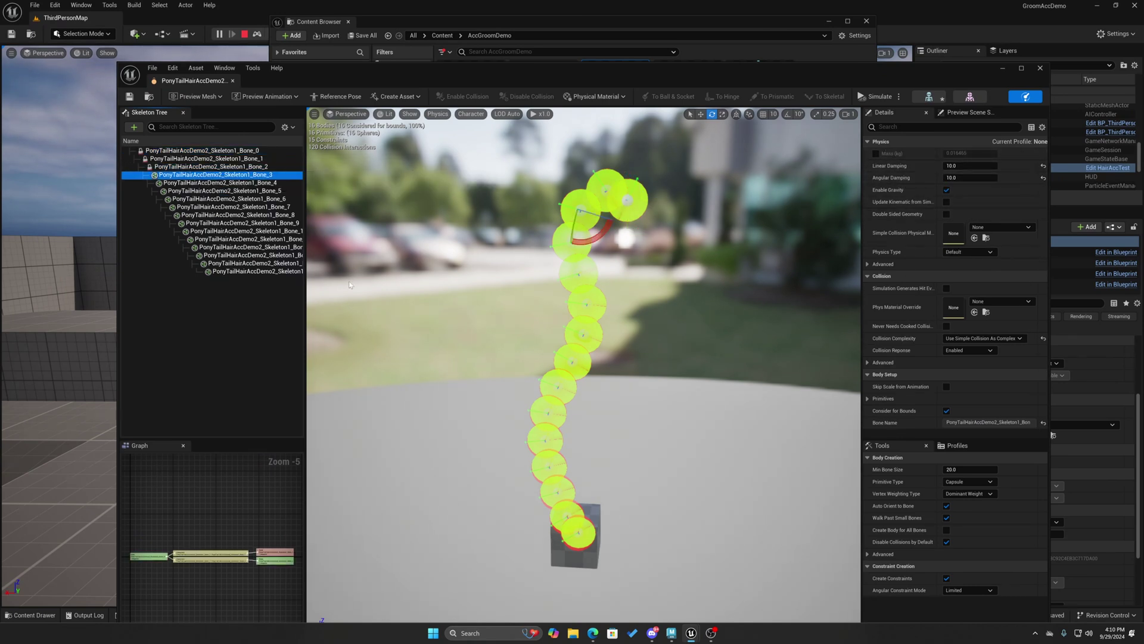
{"action": "left_click", "coordinate": [197, 183]}
{"action": "left_click", "coordinate": [202, 199]}
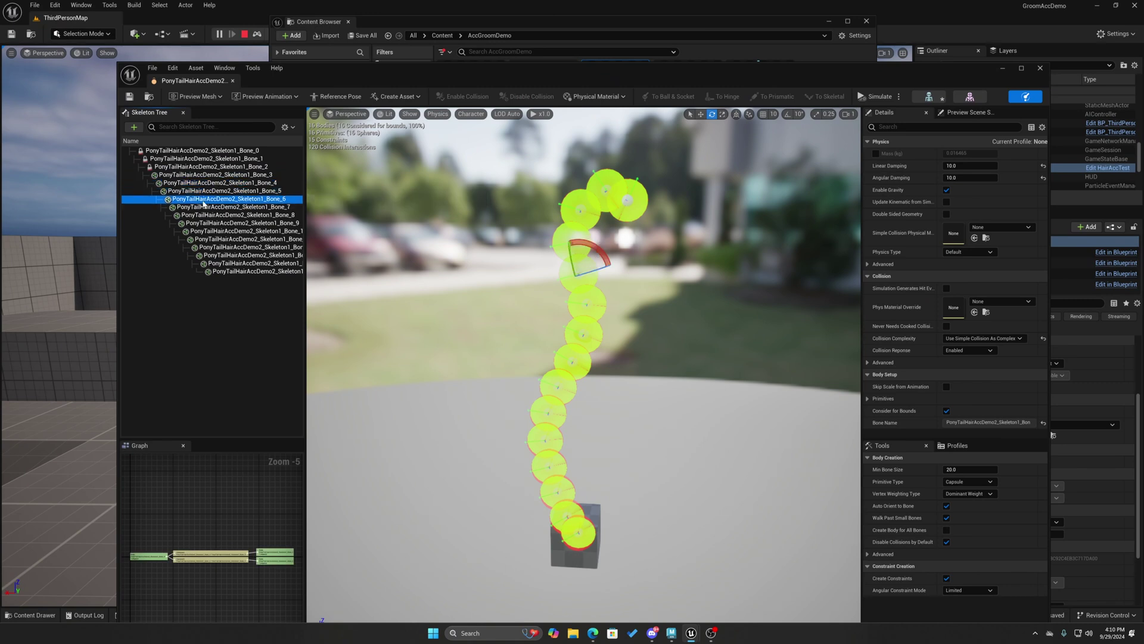
{"action": "left_click", "coordinate": [221, 215]}
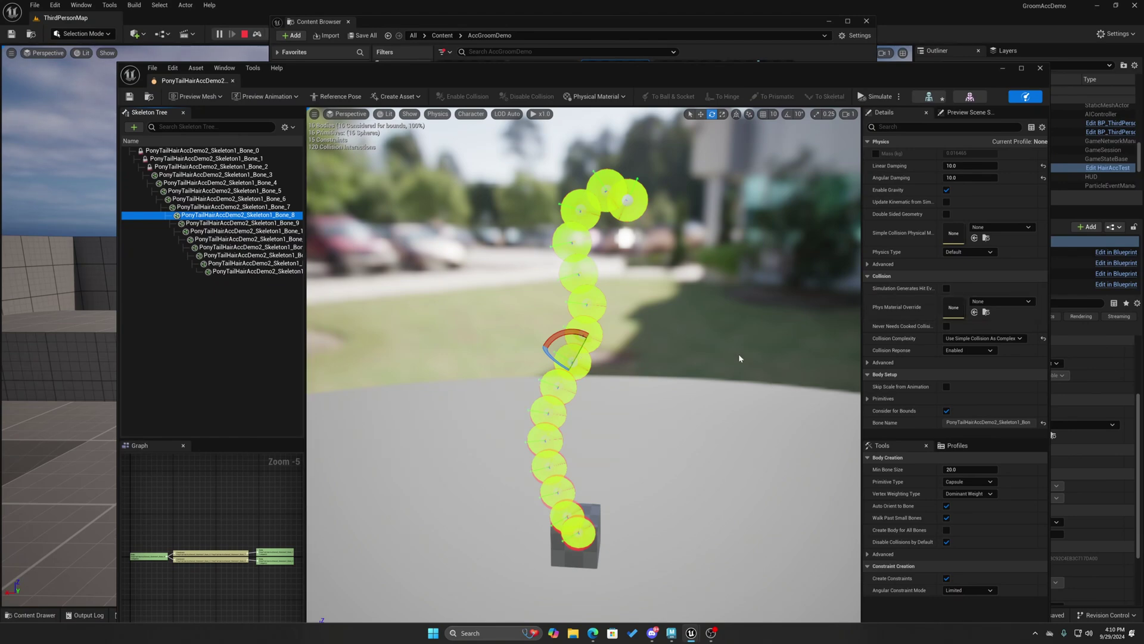
{"action": "left_click", "coordinate": [1041, 69]}
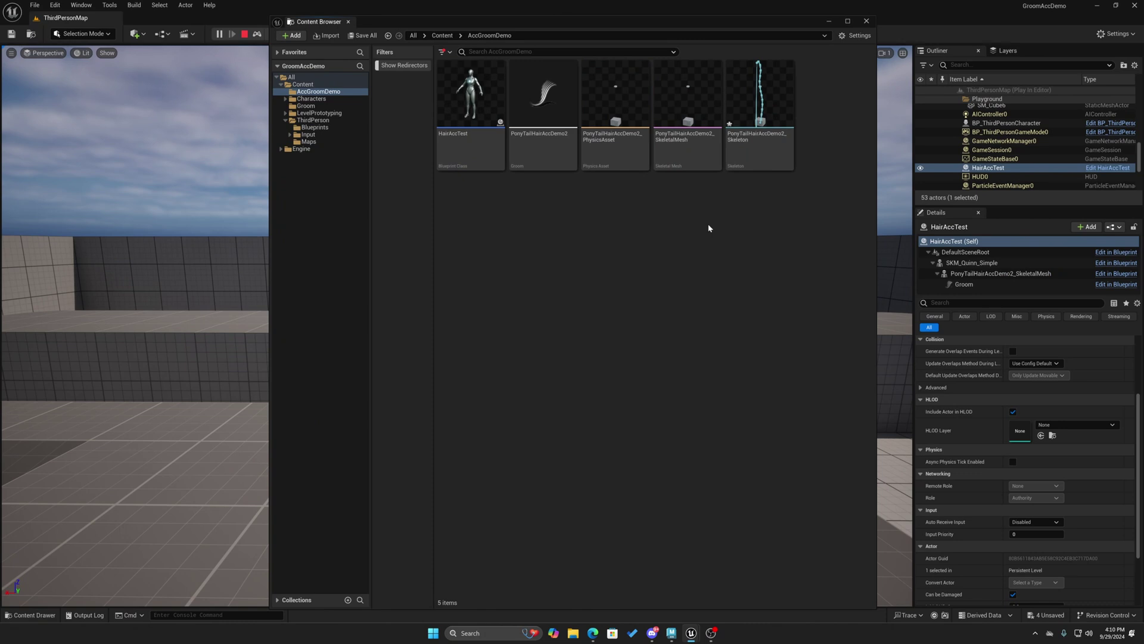
{"action": "left_click", "coordinate": [866, 22]}
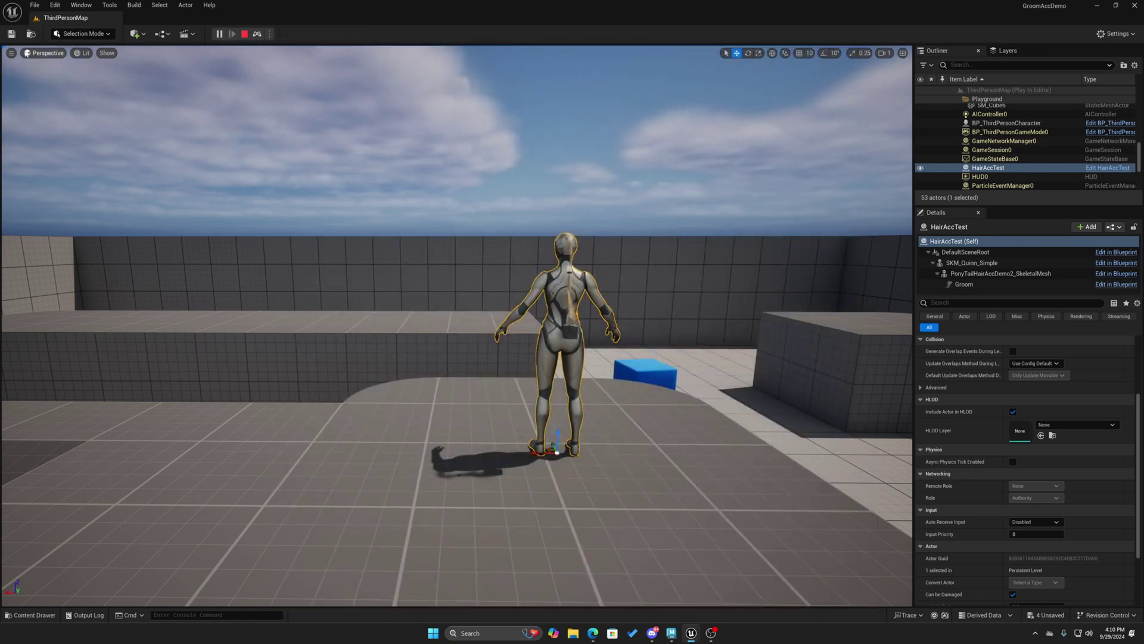
Open the PonyTailHairAccDemo2 groom asset, review its interpolation settings and Interpolation Distance options, and close it without changes
{"action": "left_click", "coordinate": [81, 5]}
{"action": "mouse_move", "coordinate": [119, 49]}
{"action": "left_click", "coordinate": [230, 52]}
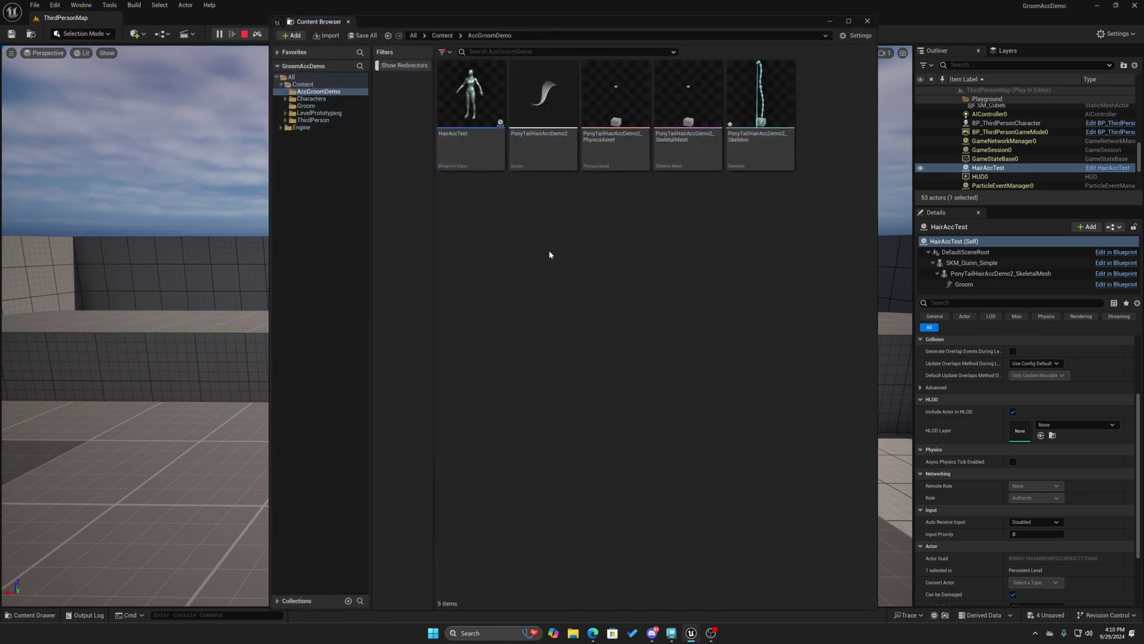
{"action": "double_click", "coordinate": [534, 118]}
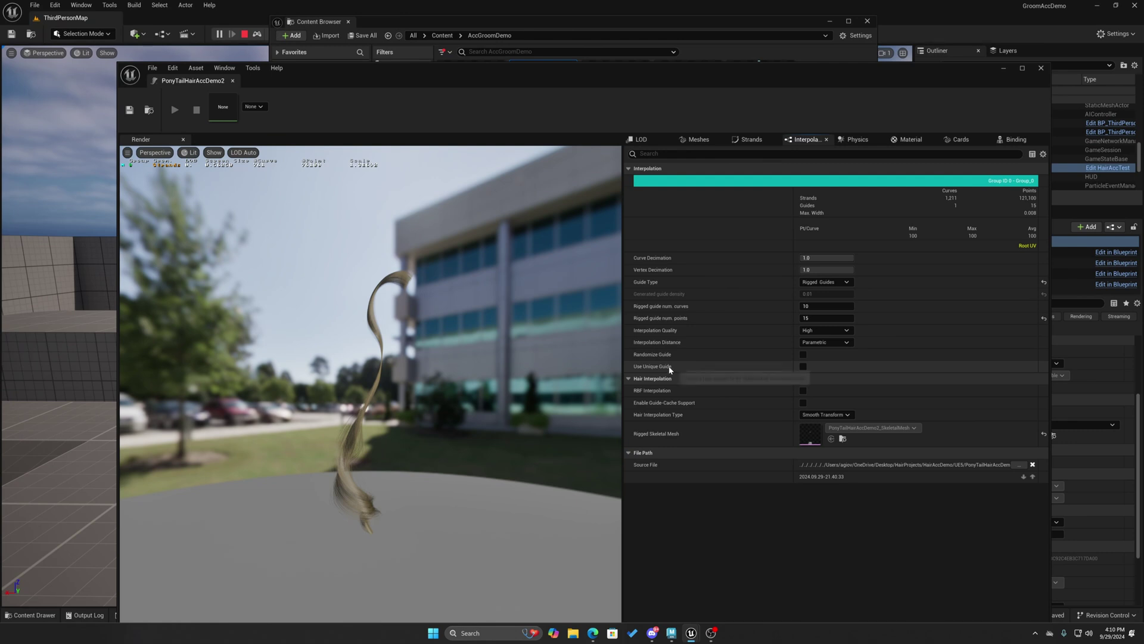
{"action": "left_click", "coordinate": [833, 345]}
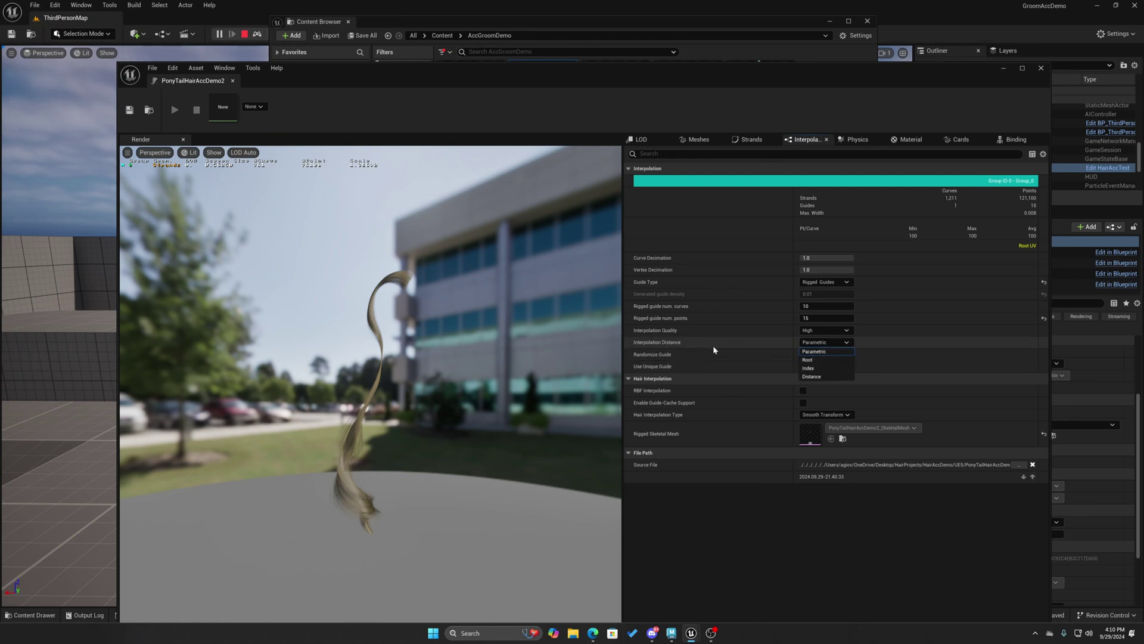
{"action": "left_click", "coordinate": [696, 342]}
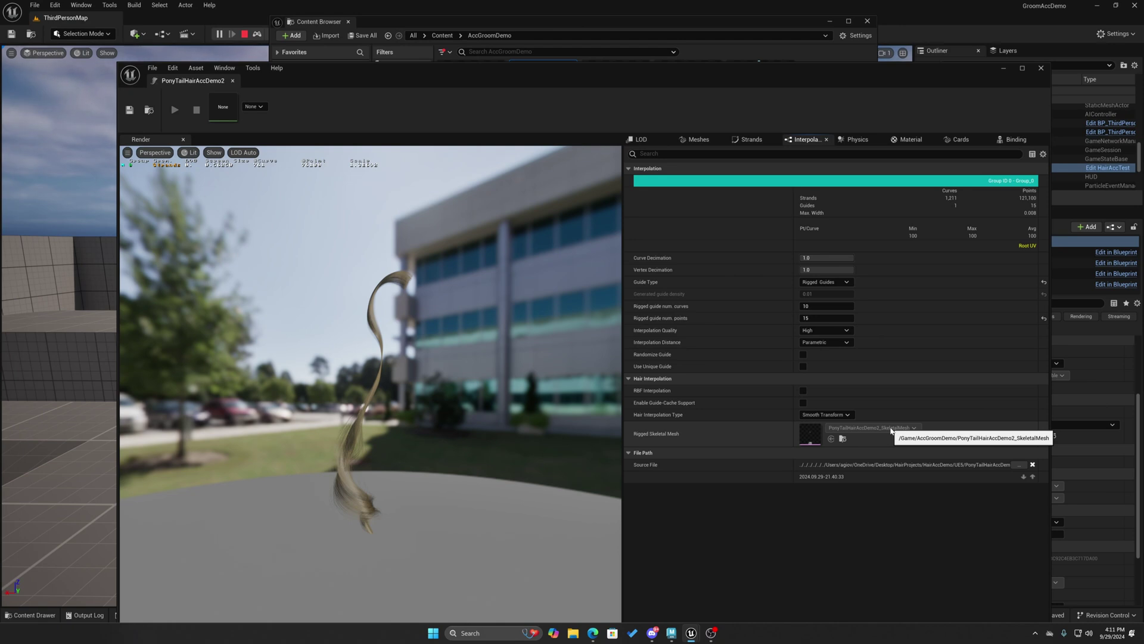
{"action": "left_click", "coordinate": [1042, 68]}
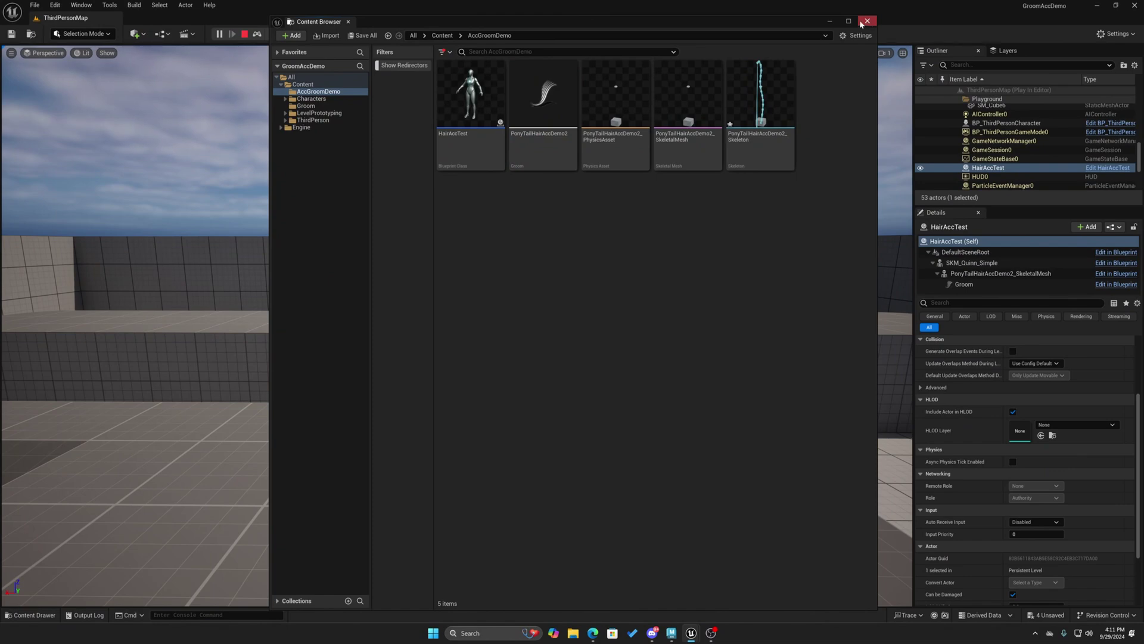
{"action": "left_click", "coordinate": [830, 20]}
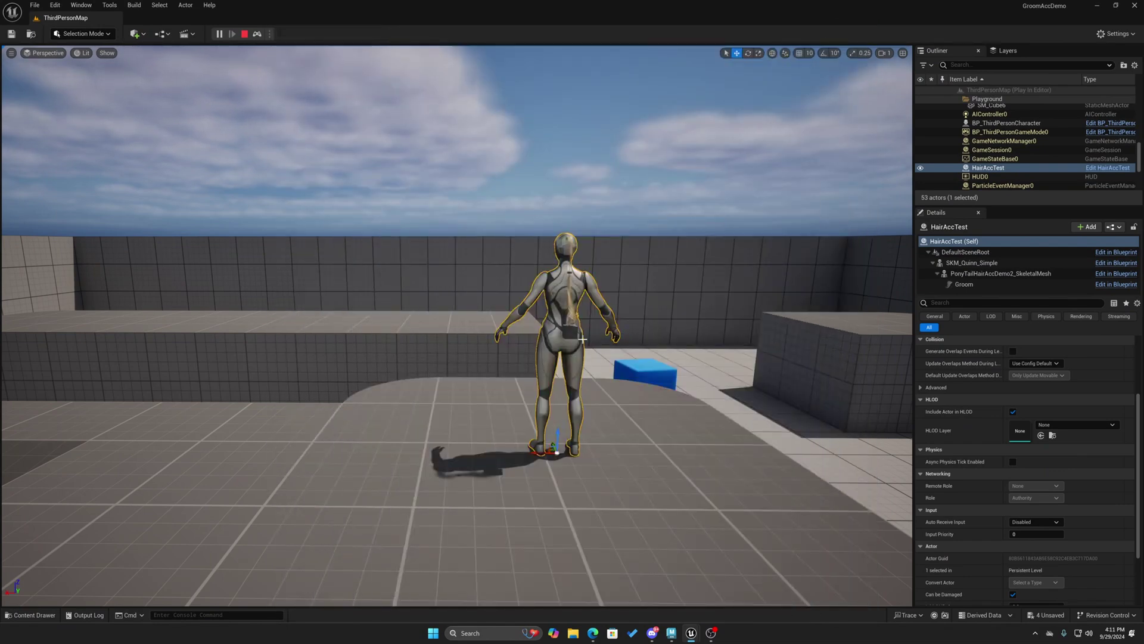
View the HairAccTest character up close from behind at an angle and move it back and forth to test the ponytail's motion
{"action": "middle_click_drag", "start_coordinate": [583, 339], "coordinate": [649, 305]}
{"action": "scroll", "coordinate": [583, 349], "scroll_direction": "up", "scroll_amount": 6}
{"action": "middle_click_drag", "start_coordinate": [583, 351], "coordinate": [536, 384]}
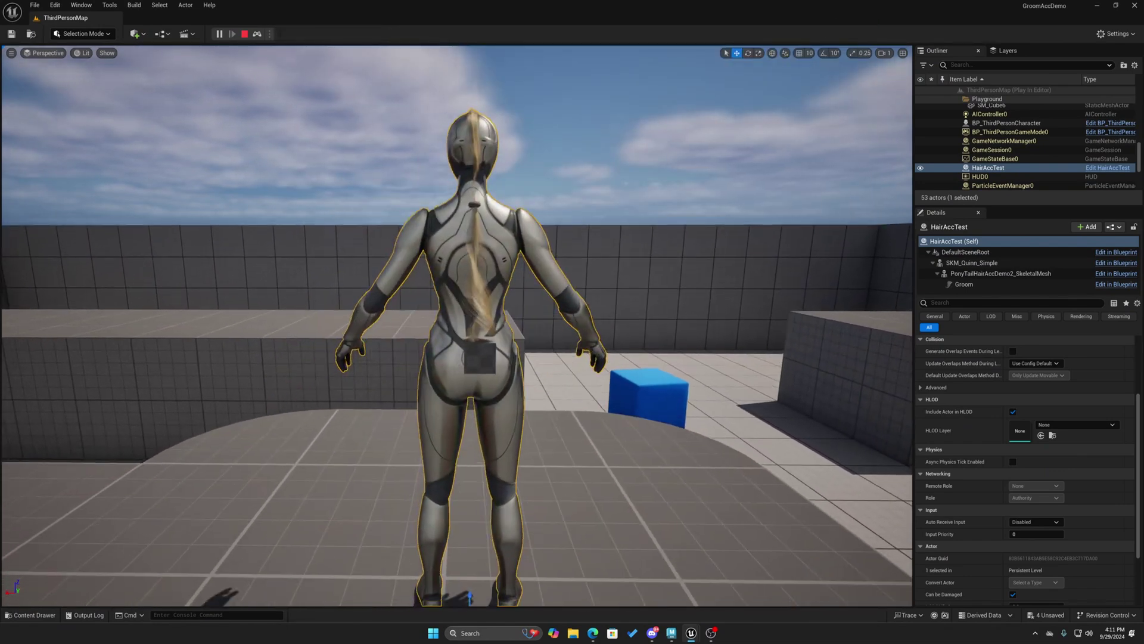
{"action": "left_click_drag", "start_coordinate": [468, 428], "coordinate": [379, 462], "text": "alt"}
{"action": "scroll", "coordinate": [471, 428], "scroll_direction": "down", "scroll_amount": 2}
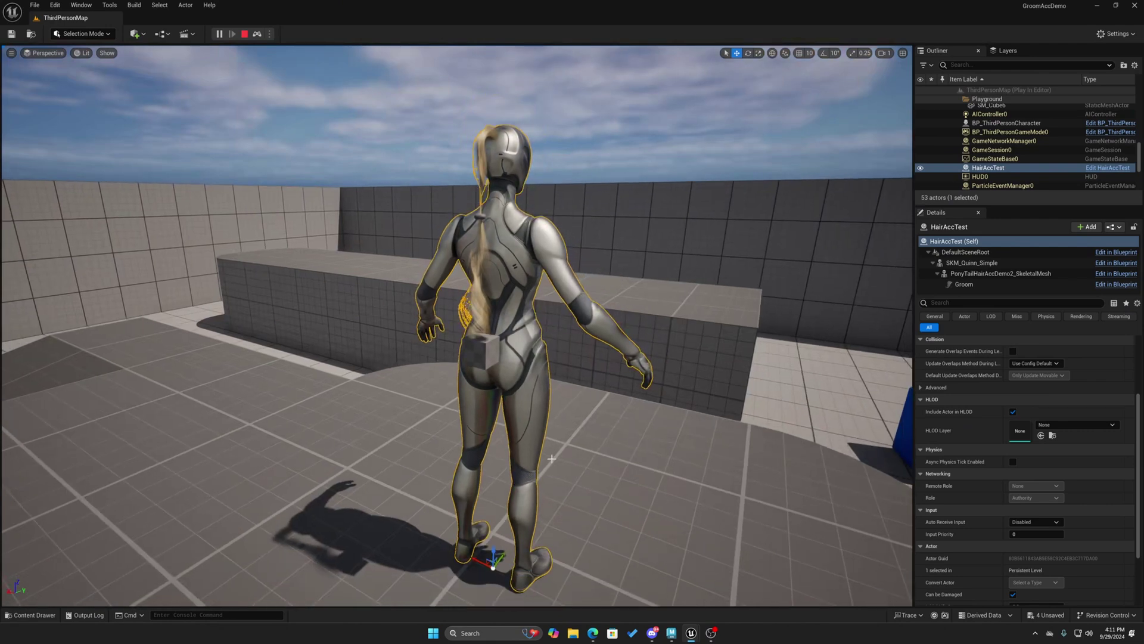
{"action": "mouse_move", "coordinate": [482, 560]}
{"action": "left_mouse_down"}
{"action": "mouse_move", "coordinate": [442, 541]}
{"action": "mouse_move", "coordinate": [482, 560]}
{"action": "left_mouse_up"}
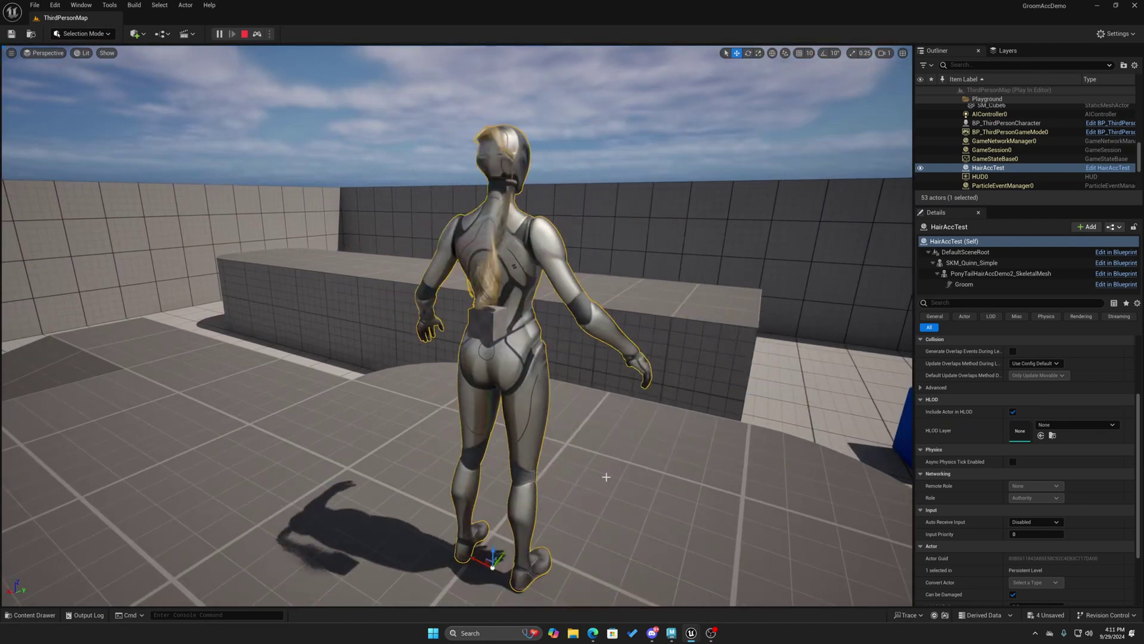